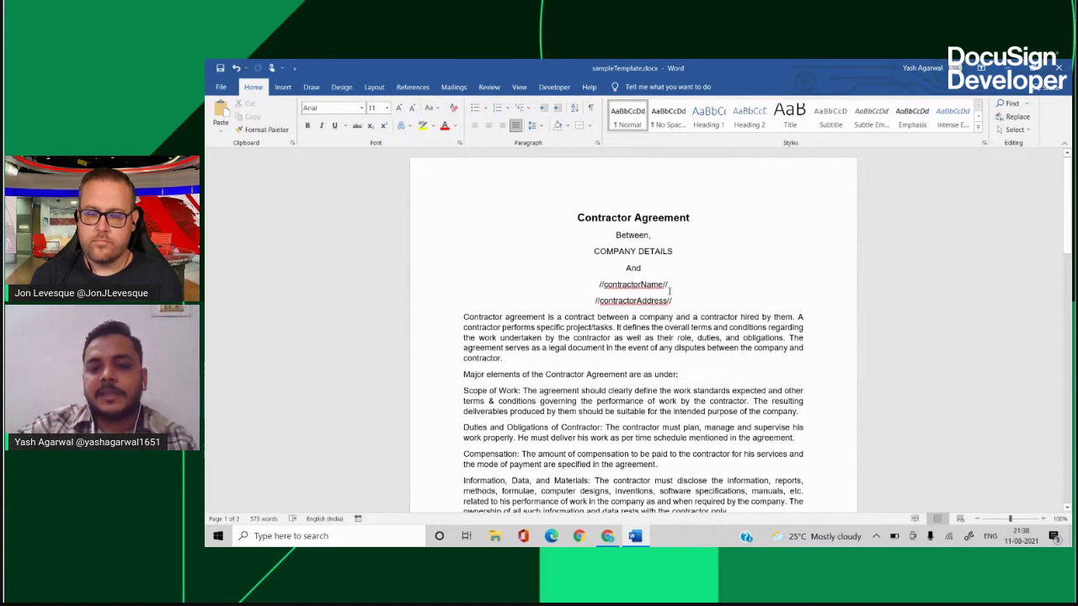
Step: Highlight the COMPANY DETAILS heading and the contractorName placeholder tag in the template
scroll(640, 227, down, 1)
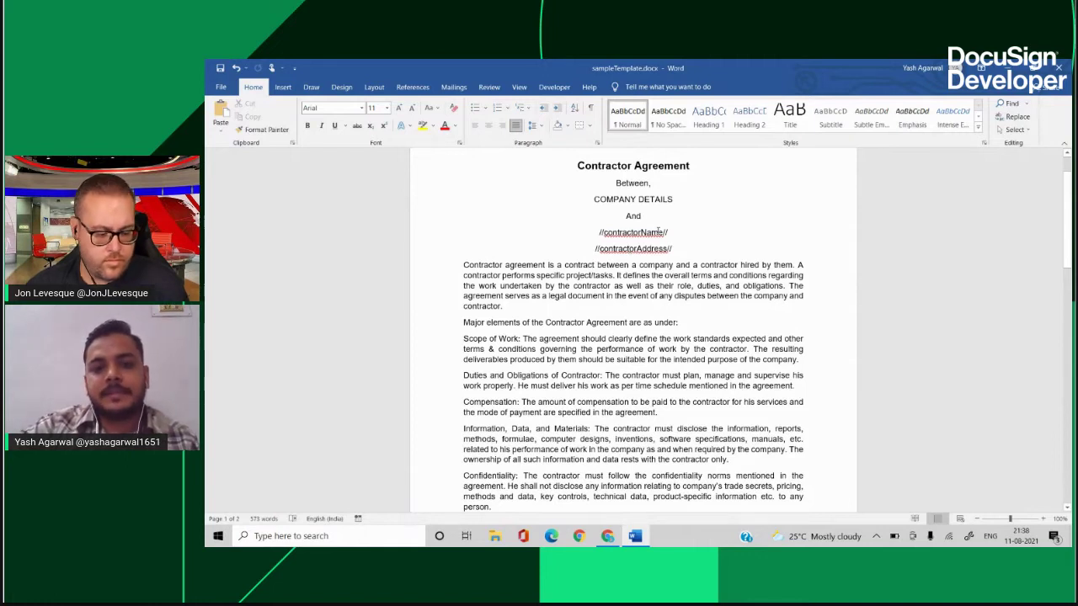
drag(606, 200, 673, 202)
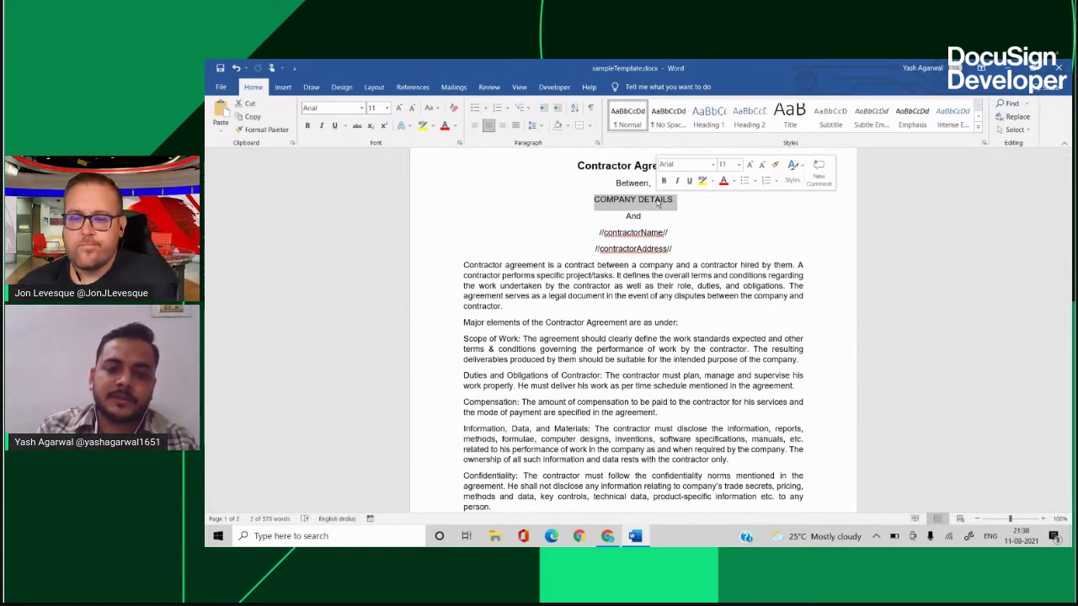
click(638, 231)
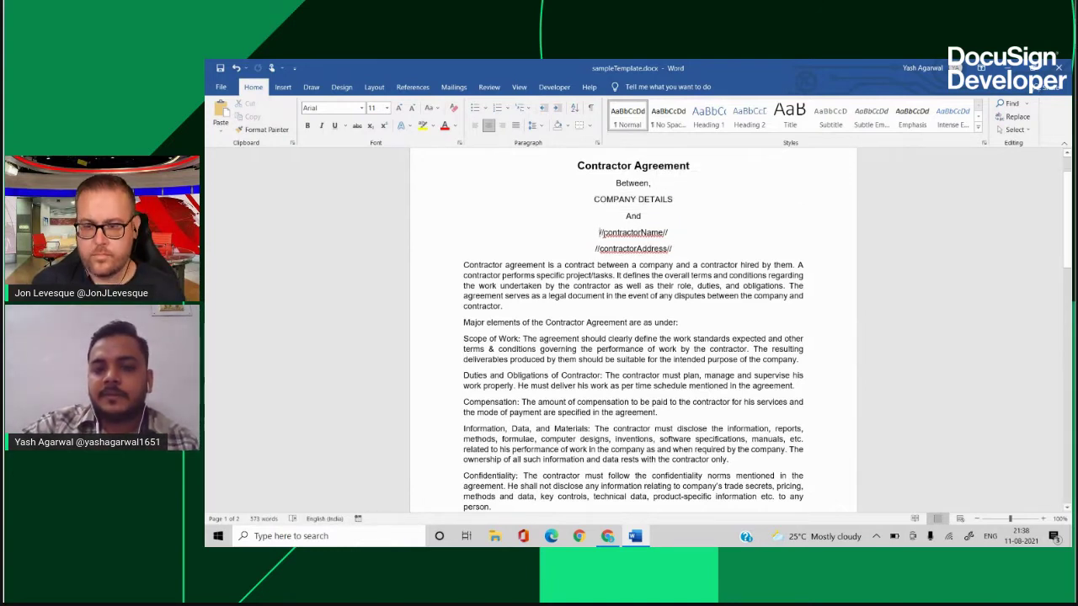
drag(599, 232, 663, 233)
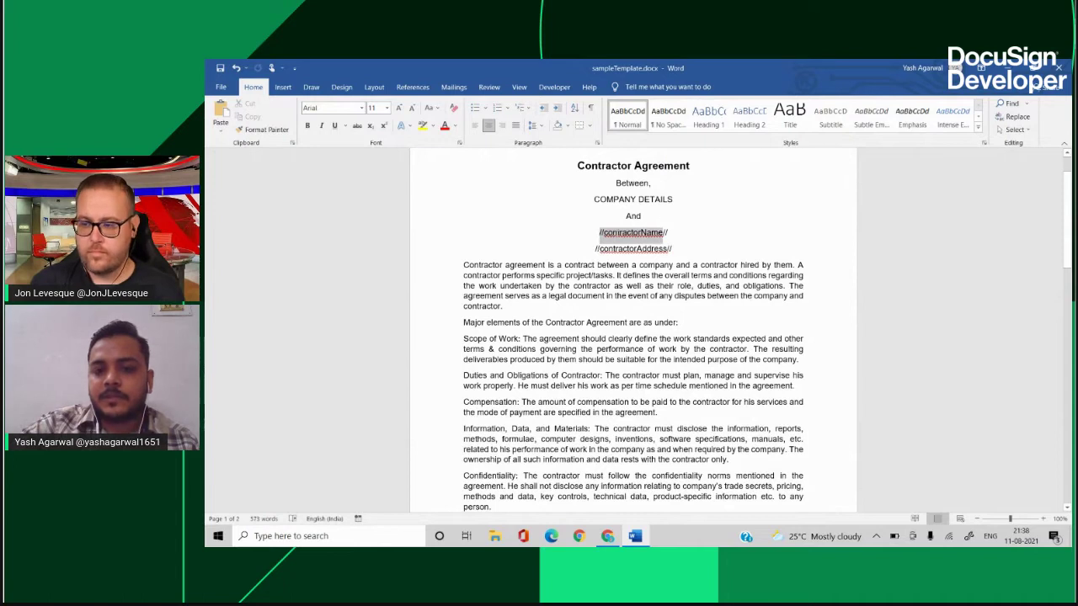
click(620, 238)
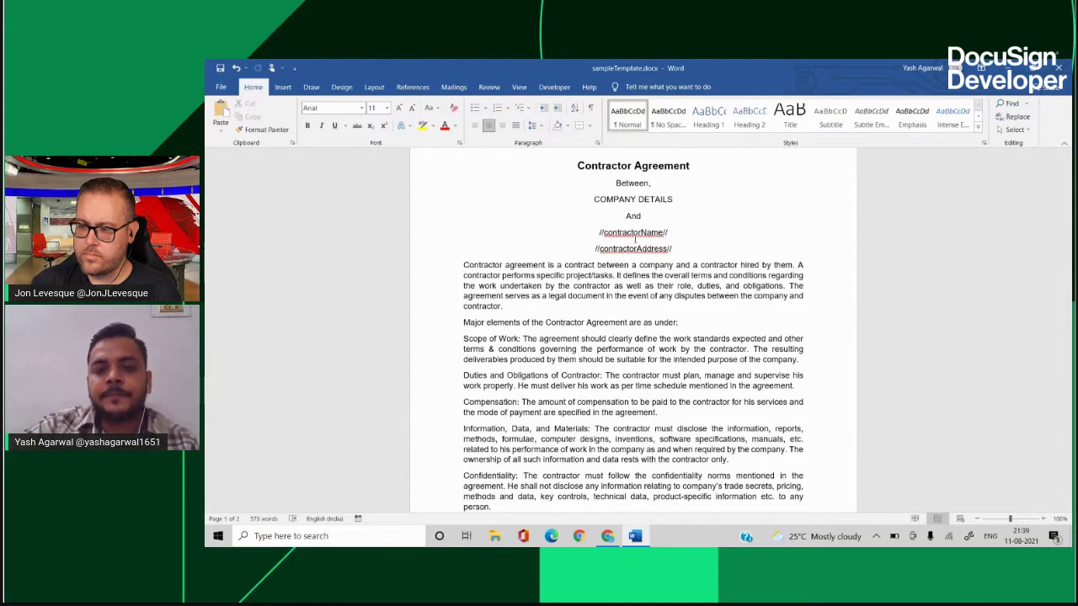
Step: Point out the //availability//, //cb1// and initialHere placeholder tags further down the document
scroll(638, 244, down, 6)
scroll(658, 352, down, 1)
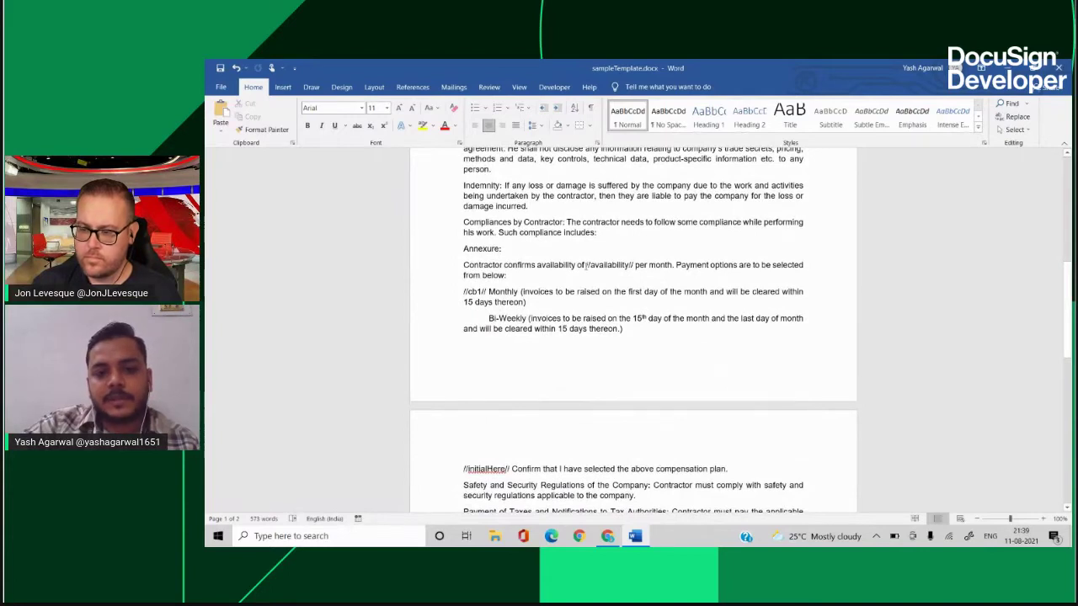
drag(586, 265, 635, 266)
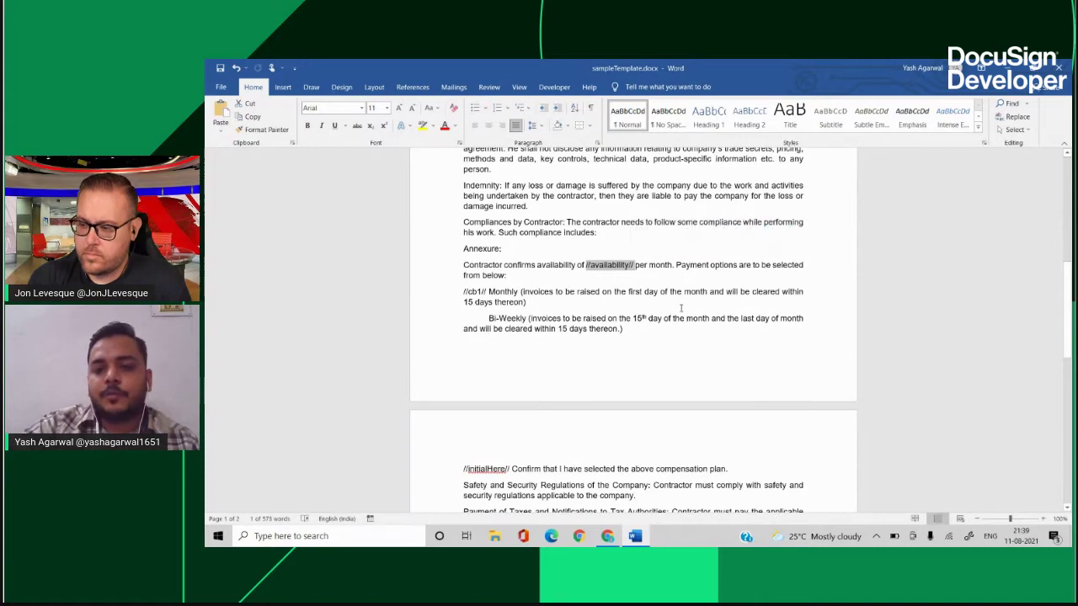
scroll(590, 329, down, 1)
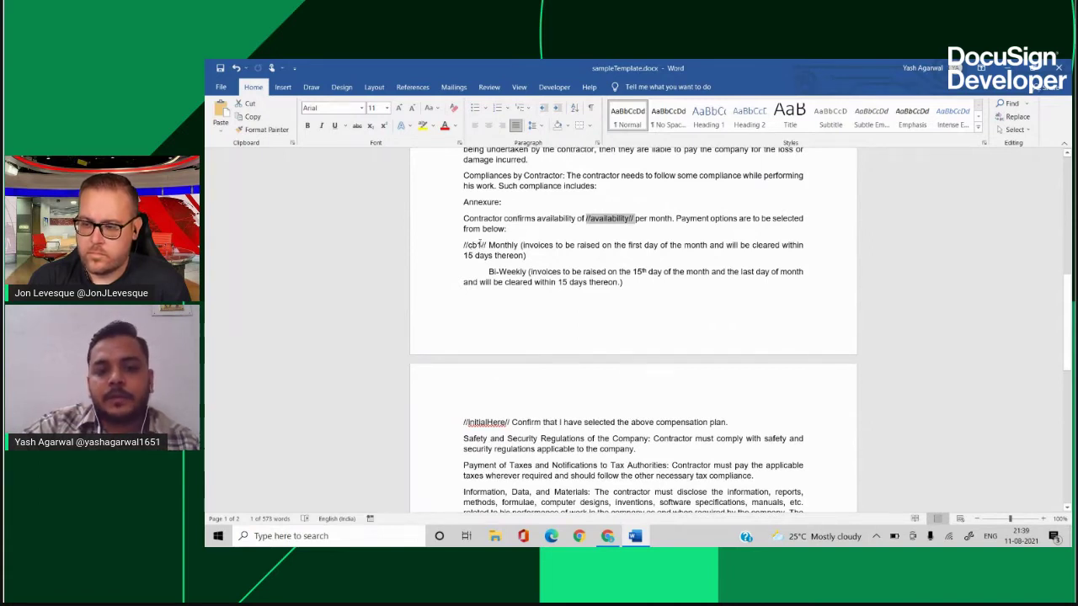
drag(488, 246, 463, 246)
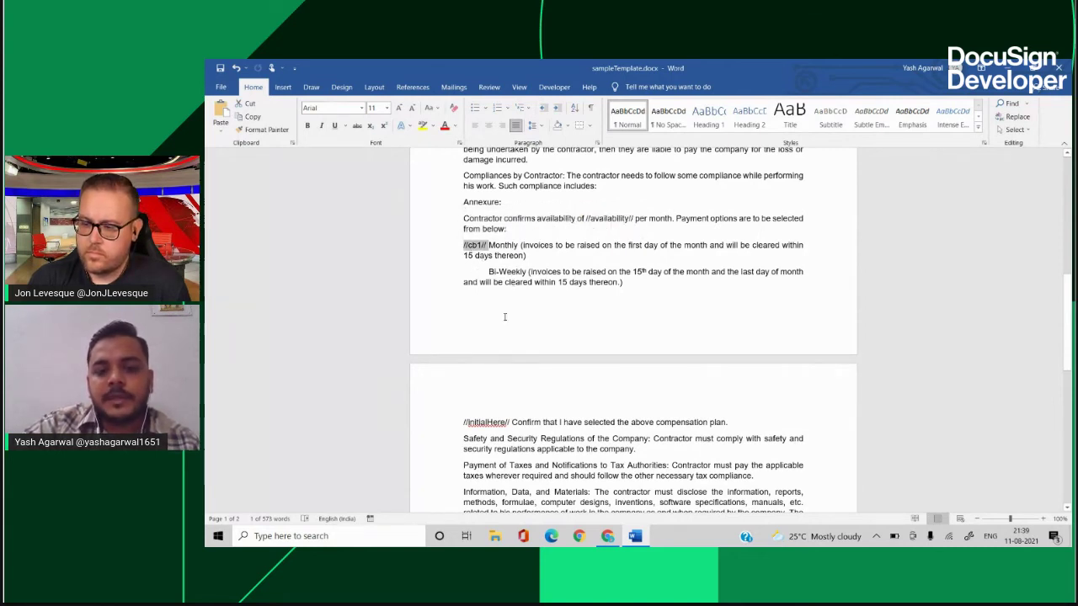
scroll(505, 316, down, 1)
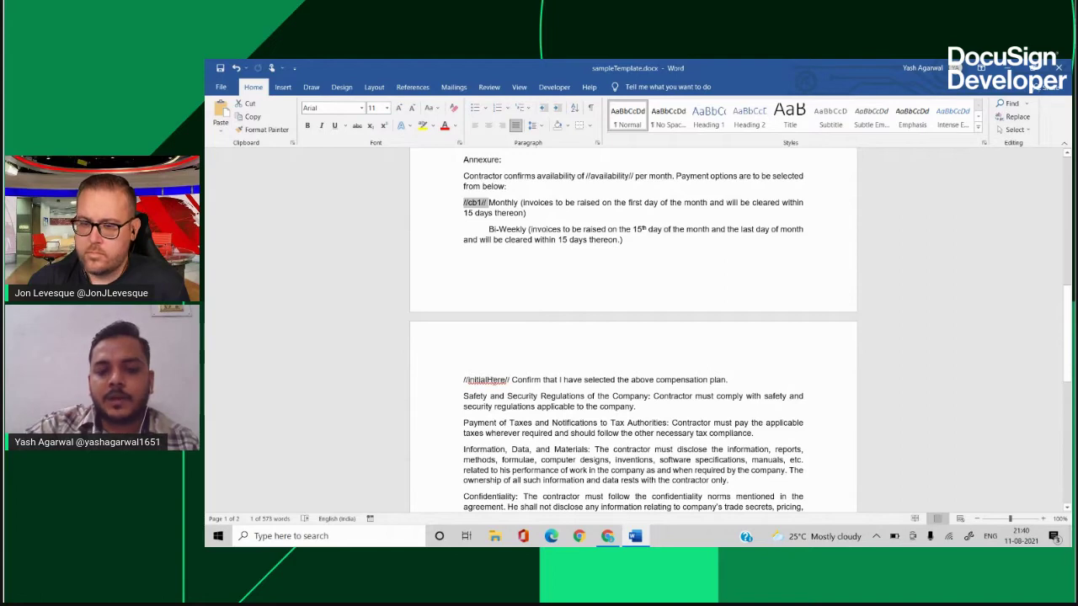
double_click(487, 380)
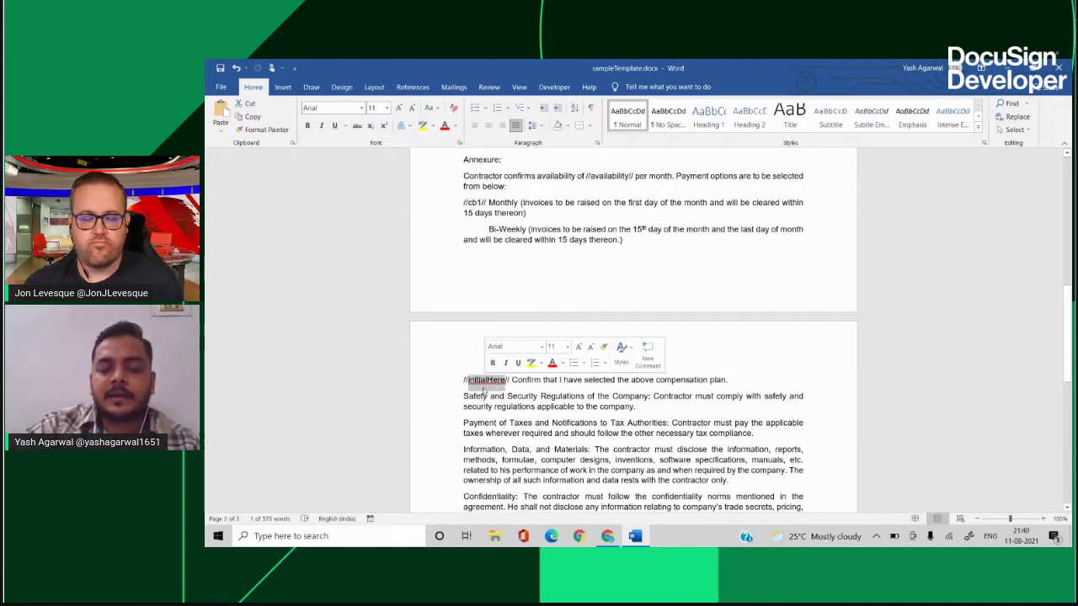
click(552, 411)
scroll(547, 404, down, 7)
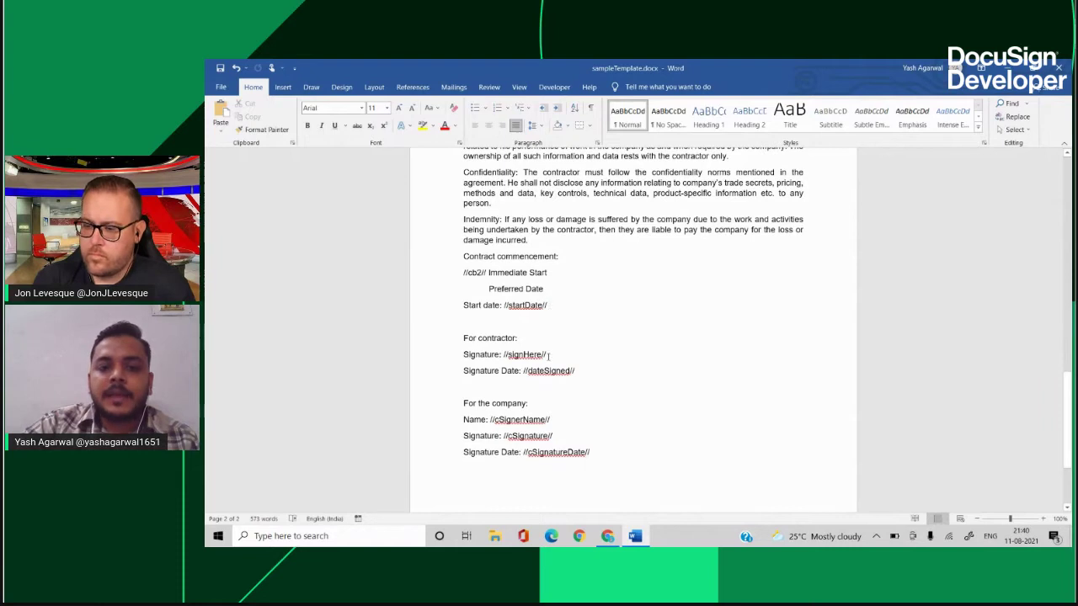
Step: Point out the //cb2// checkbox tag and the //startDate// placeholder tag
scroll(548, 357, down, 1)
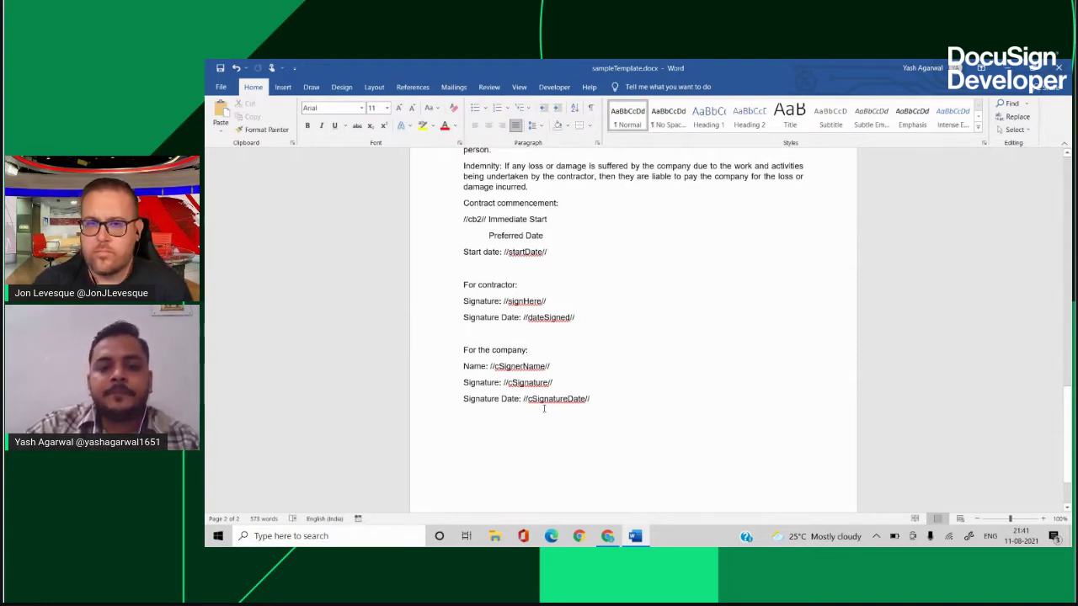
scroll(543, 408, down, 2)
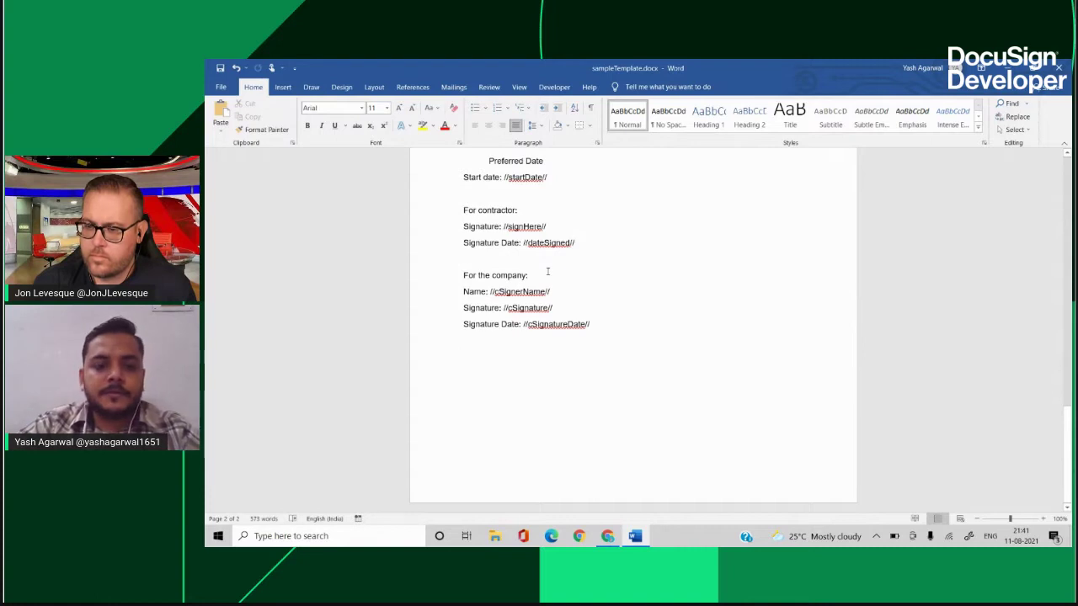
scroll(548, 271, up, 3)
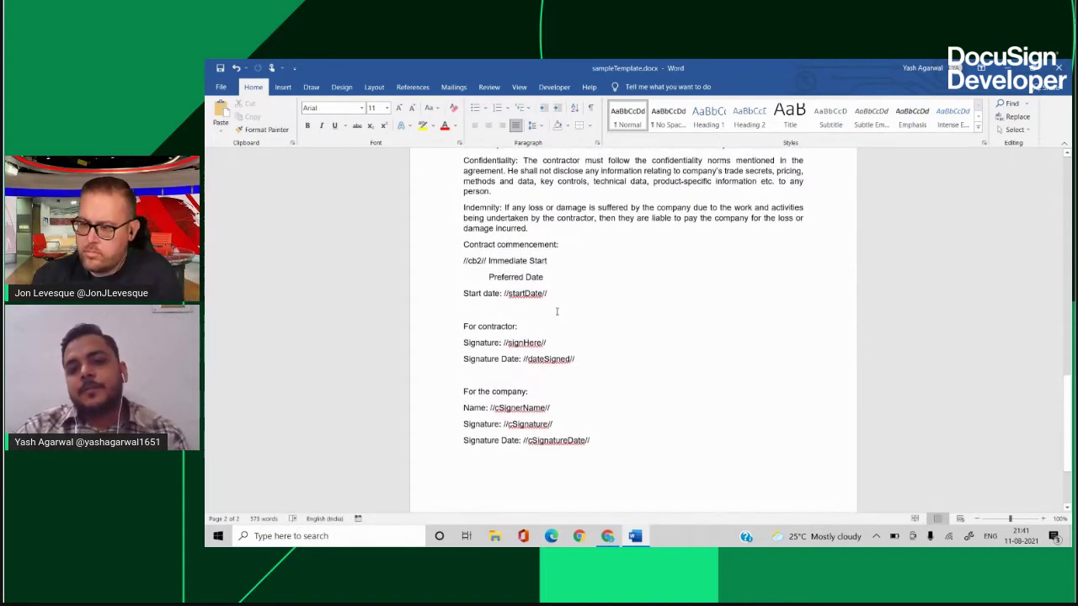
drag(463, 261, 484, 262)
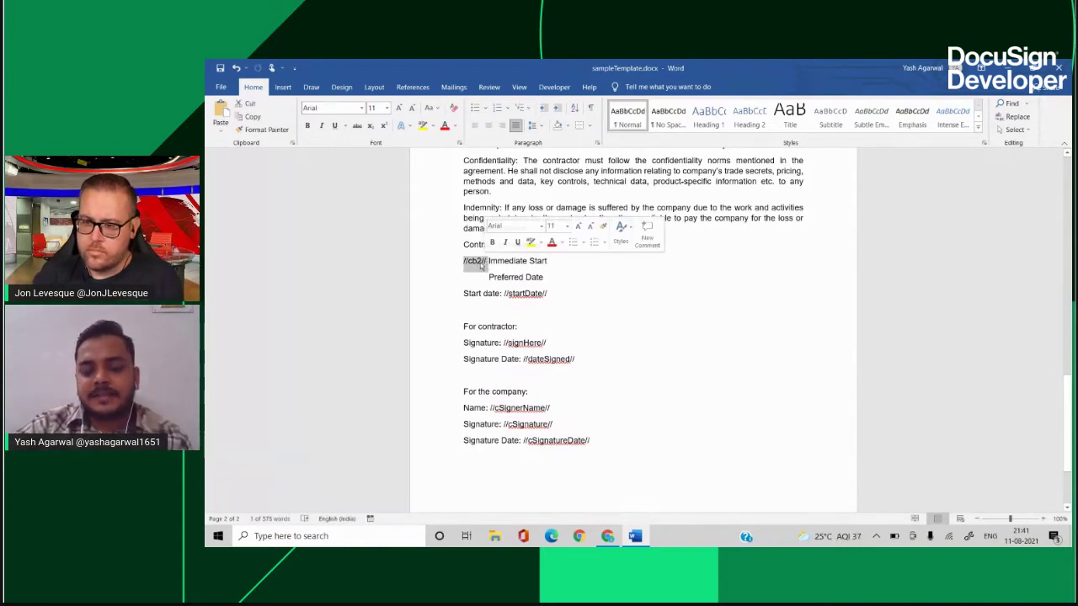
drag(504, 293, 548, 295)
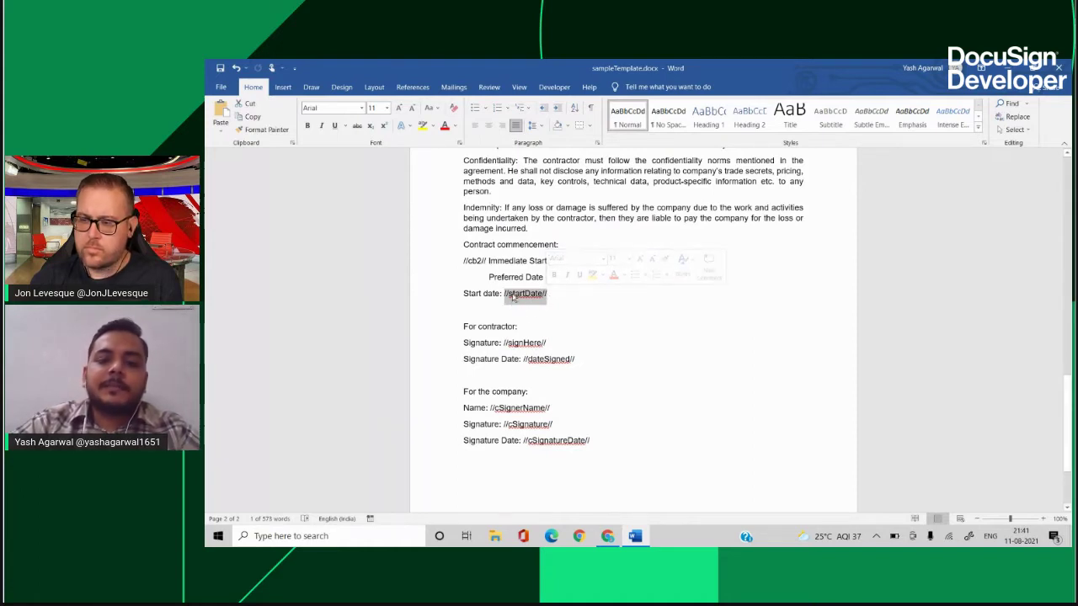
click(552, 301)
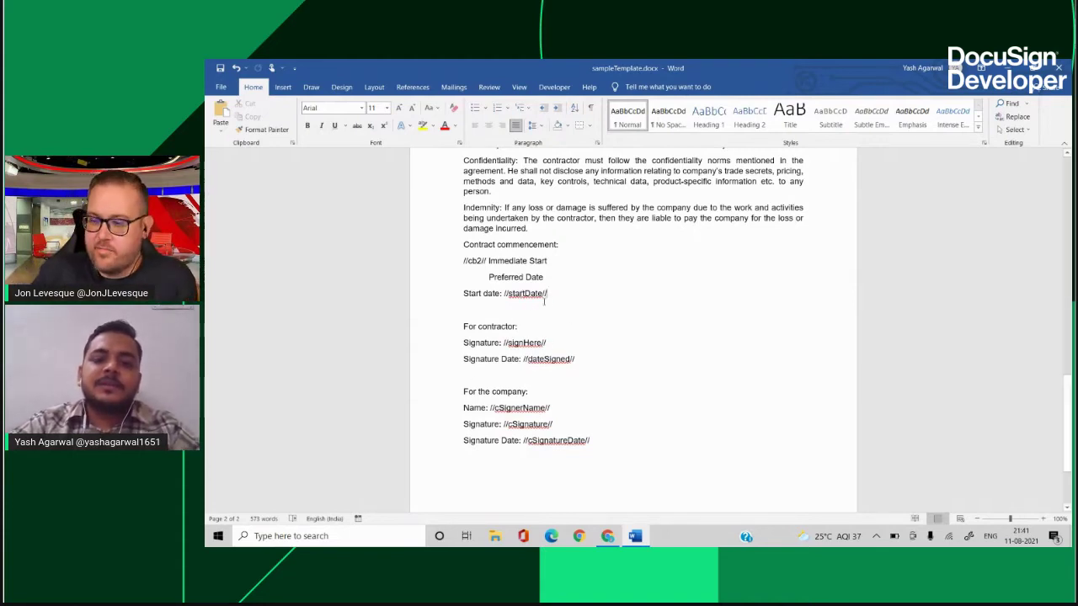
Step: Change the //startDate// tag's font colour to White so it is hidden
double_click(517, 294)
drag(505, 294, 547, 293)
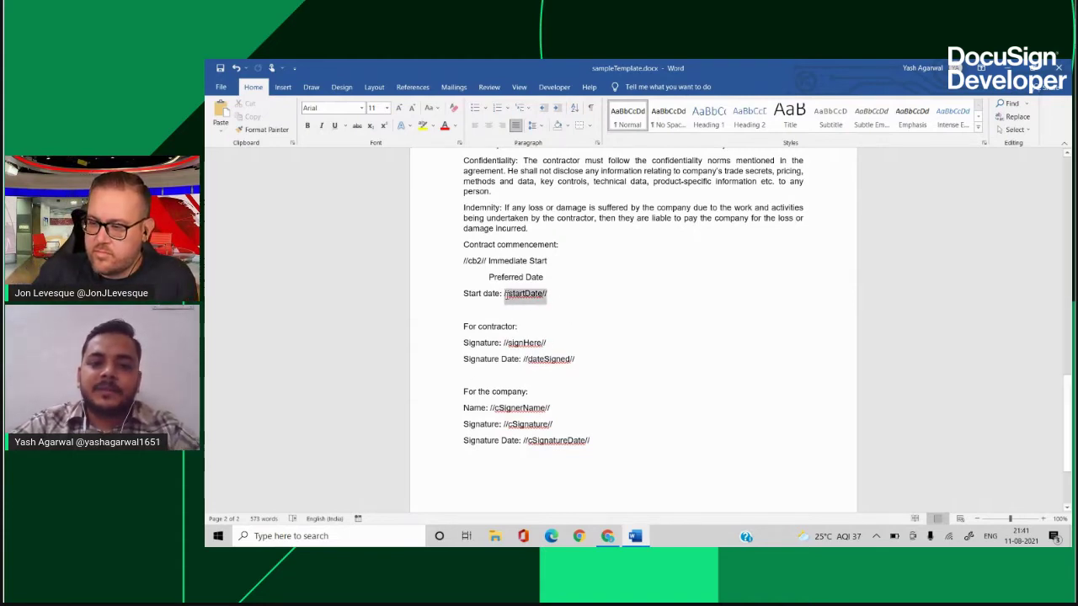
click(454, 126)
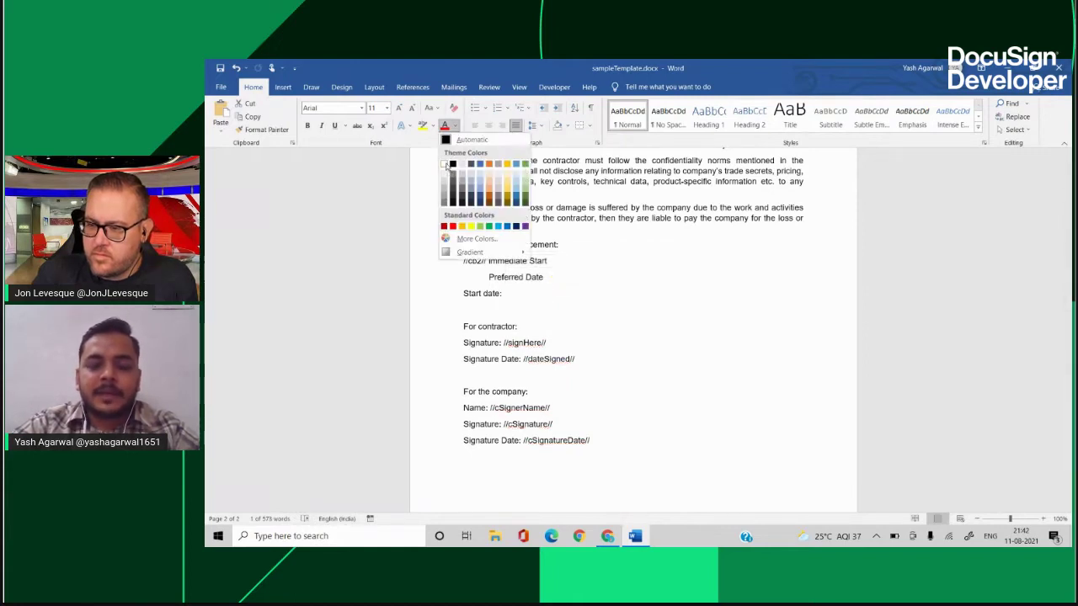
click(445, 163)
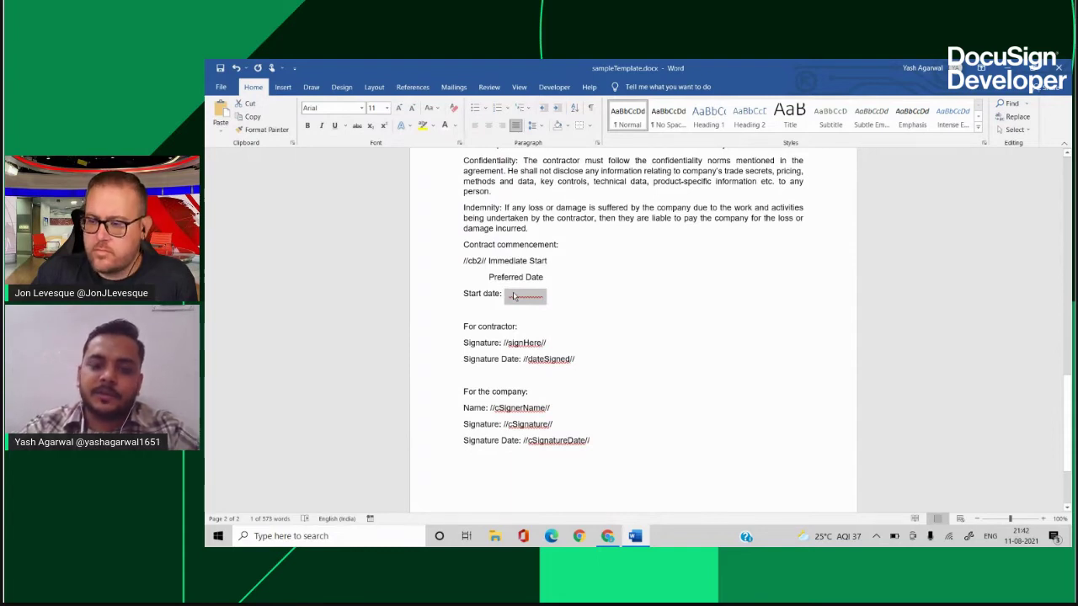
click(557, 295)
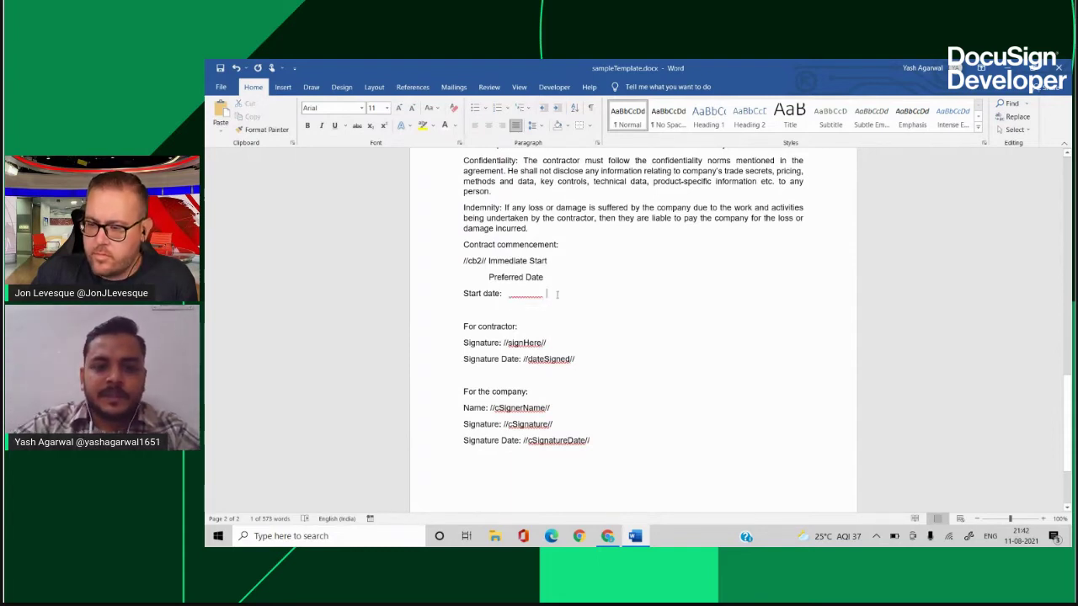
key(alt+Tab)
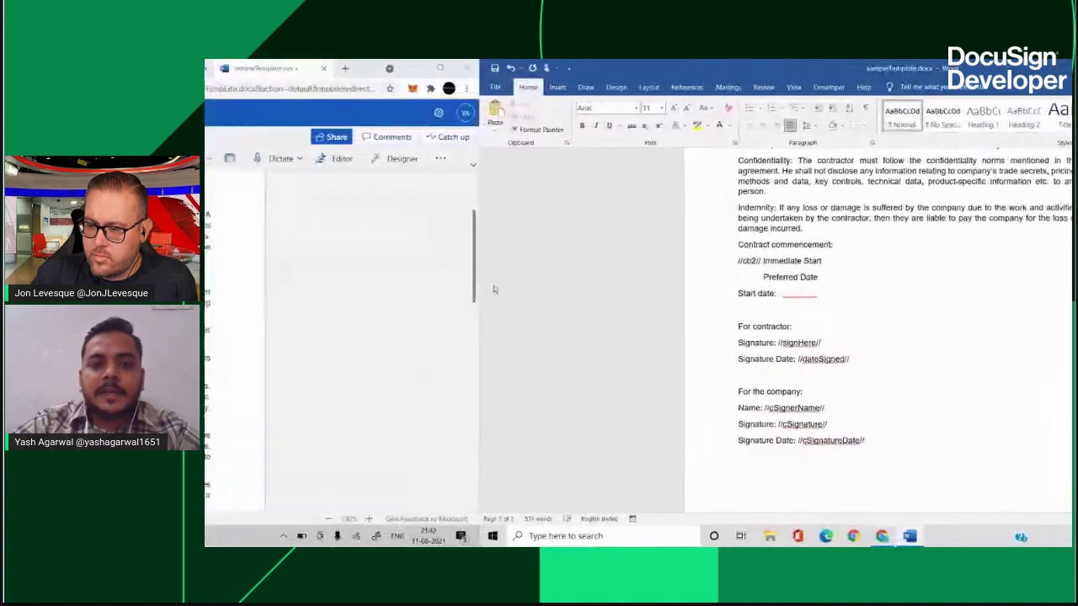
scroll(509, 283, up, 3)
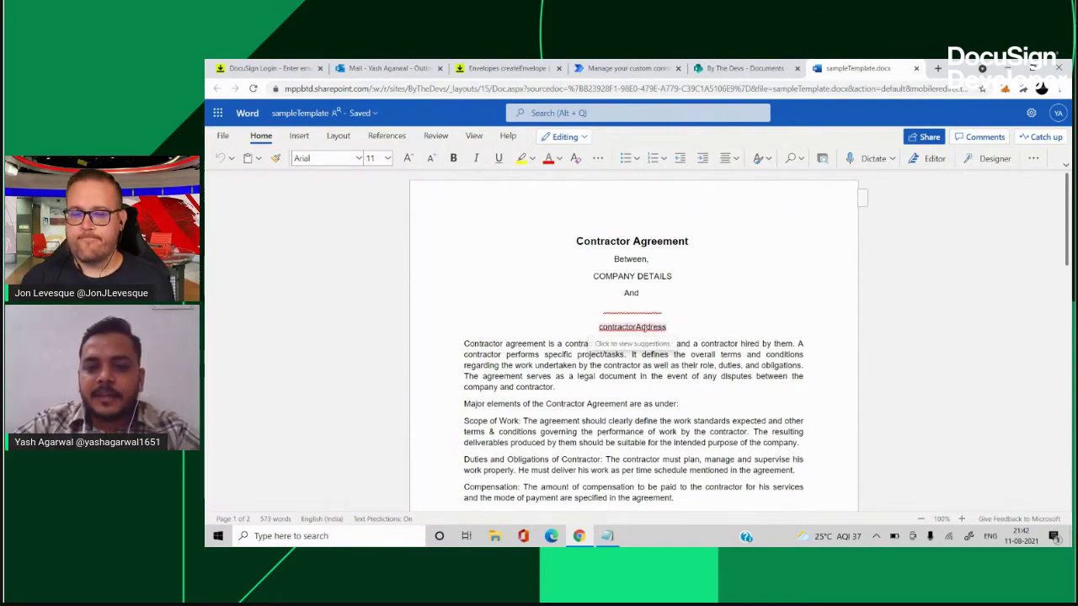
scroll(633, 337, down, 10)
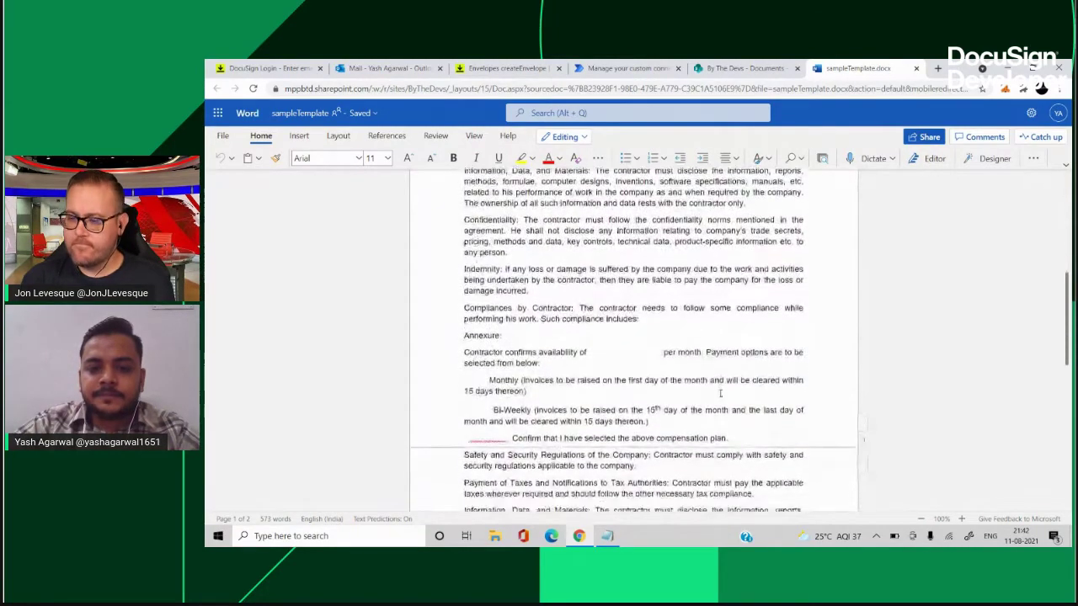
double_click(609, 351)
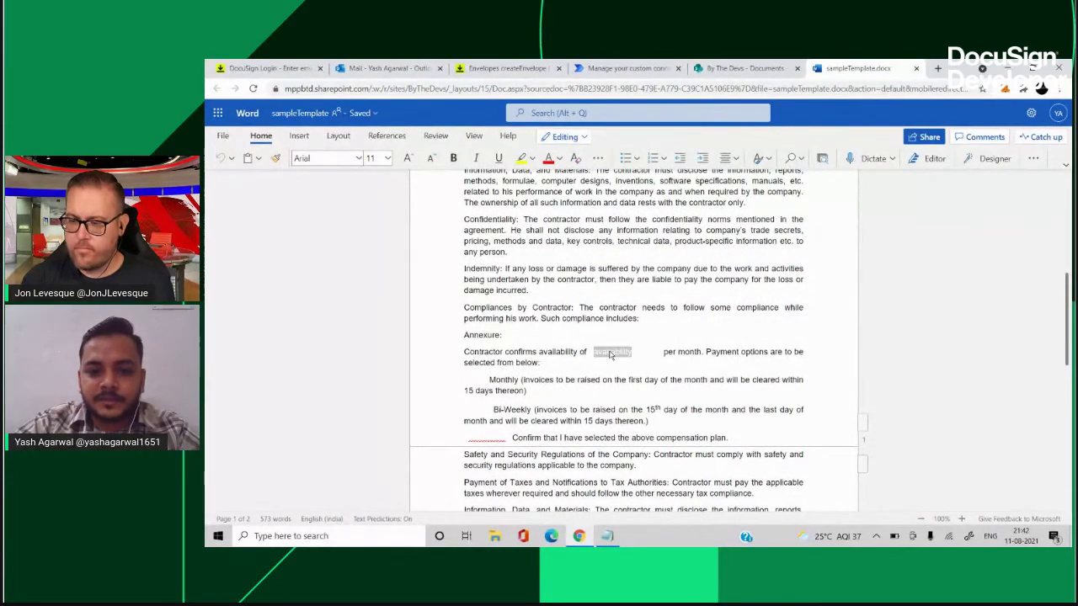
click(508, 391)
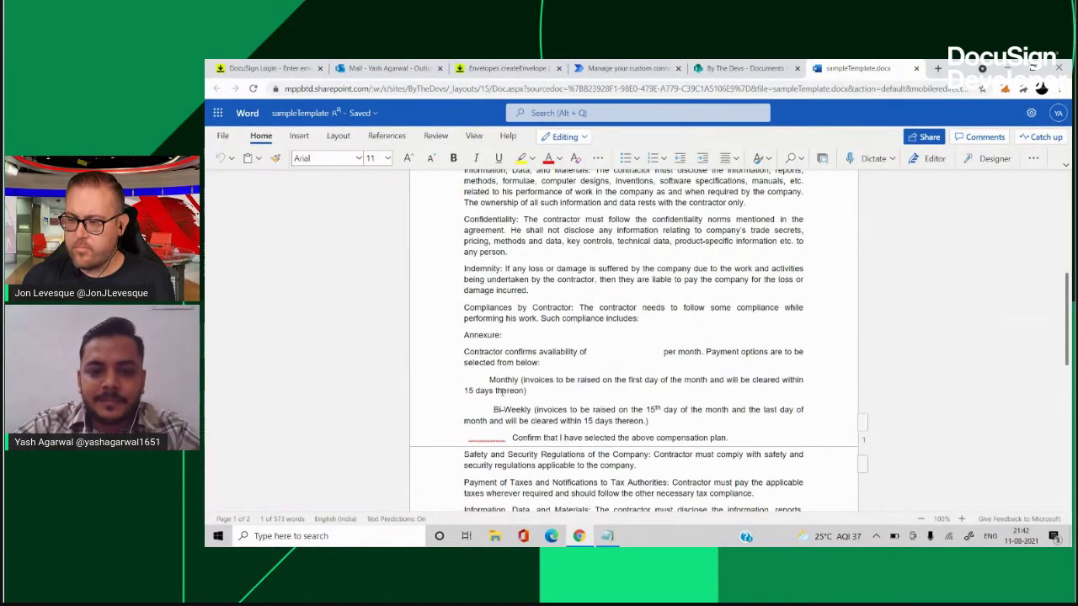
triple_click(481, 384)
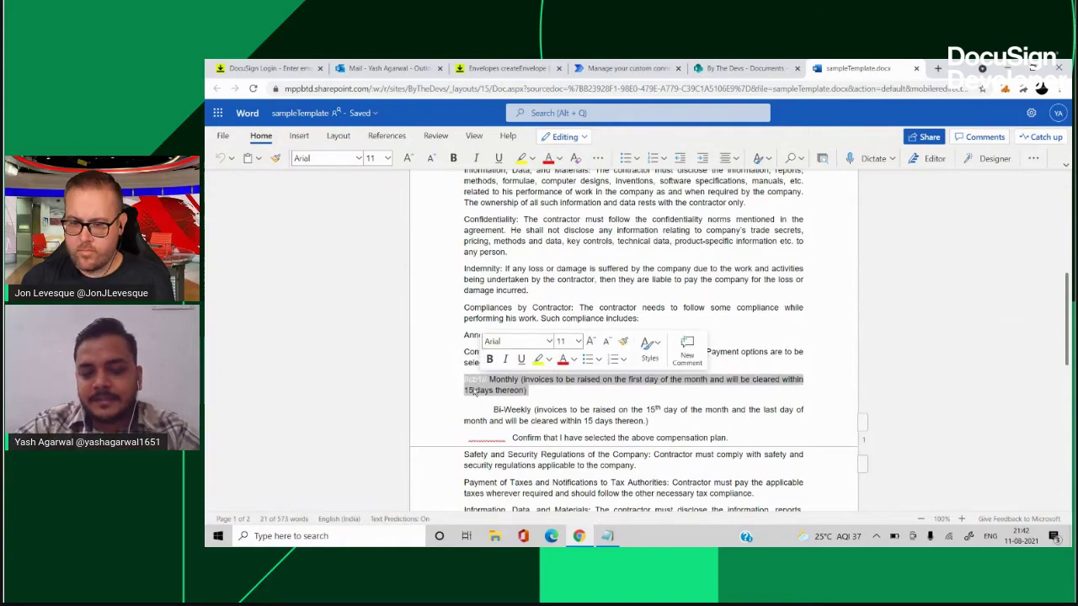
scroll(473, 391, up, 5)
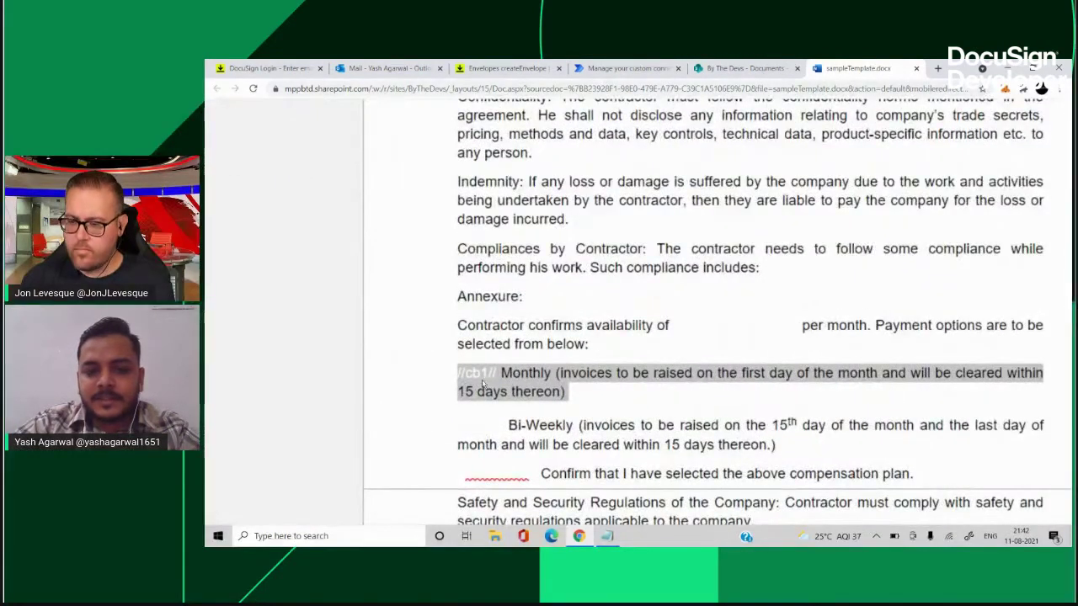
scroll(484, 384, down, 5)
click(517, 379)
scroll(517, 380, down, 10)
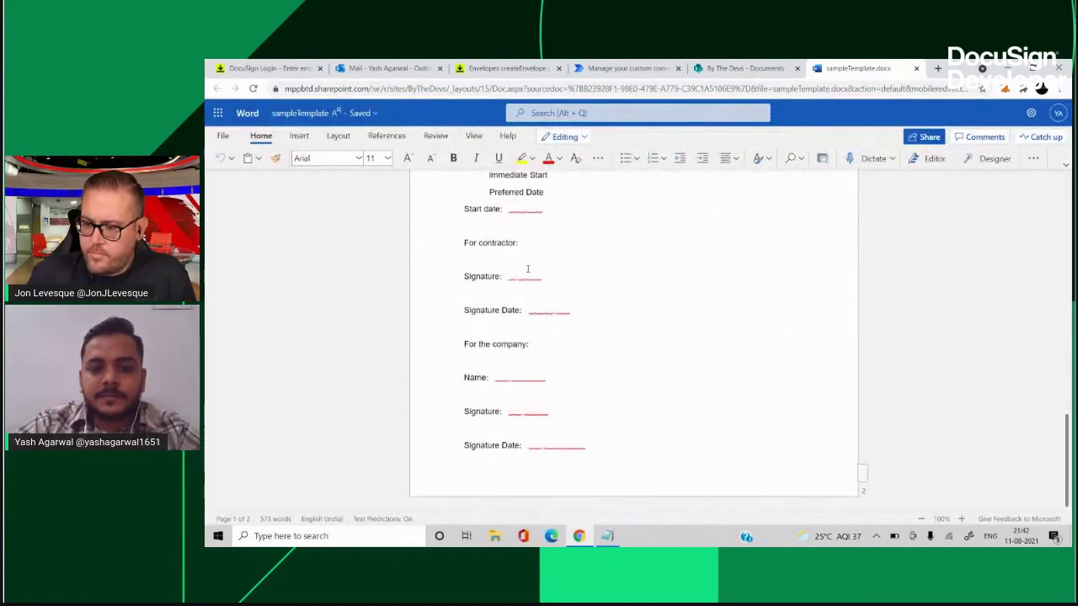
scroll(550, 283, up, 5)
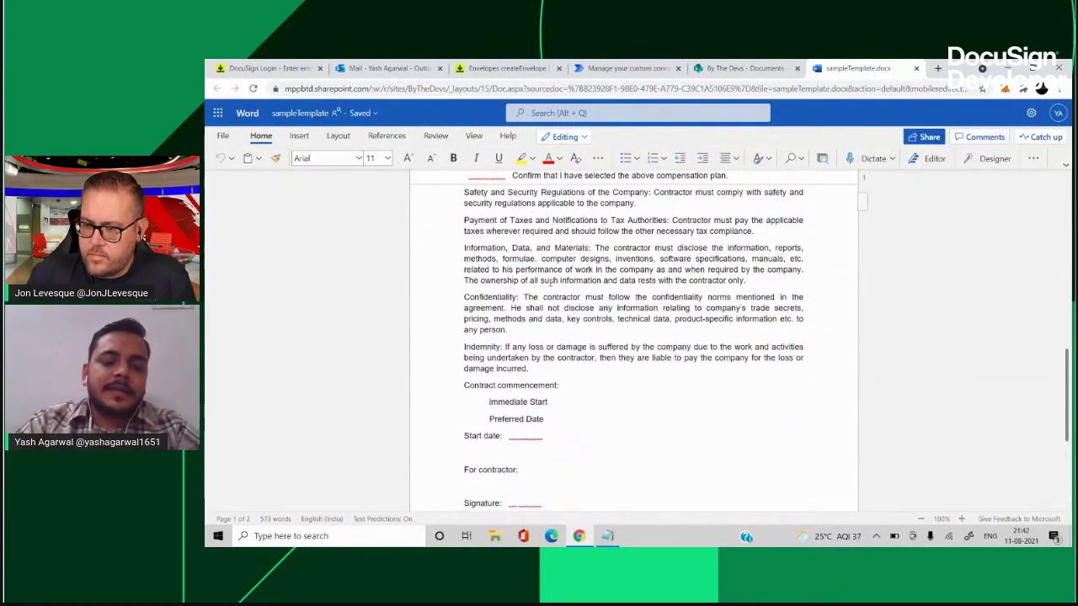
scroll(551, 283, up, 10)
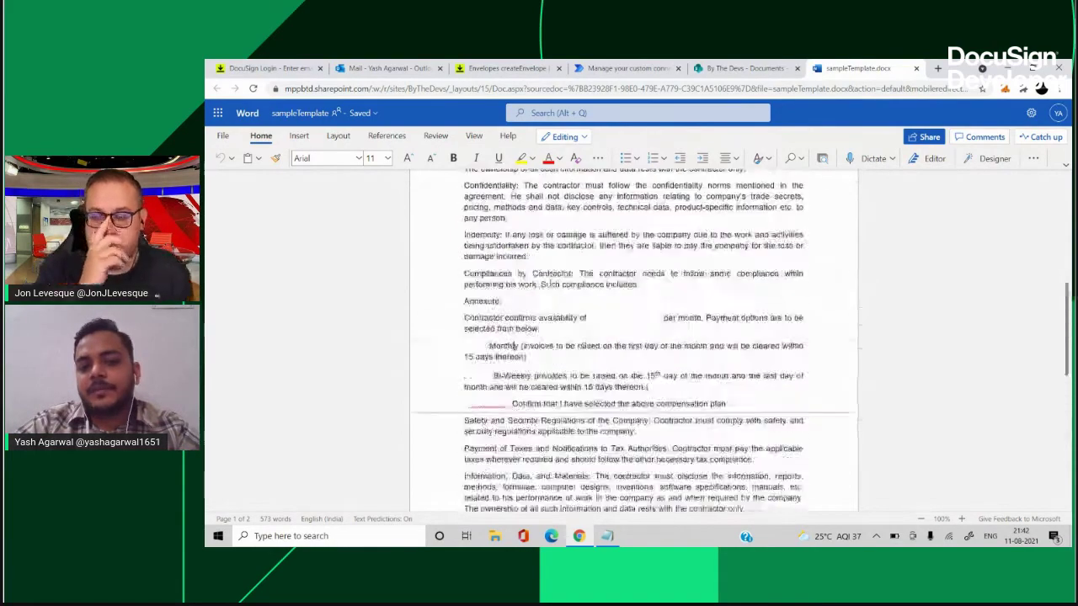
scroll(551, 283, up, 4)
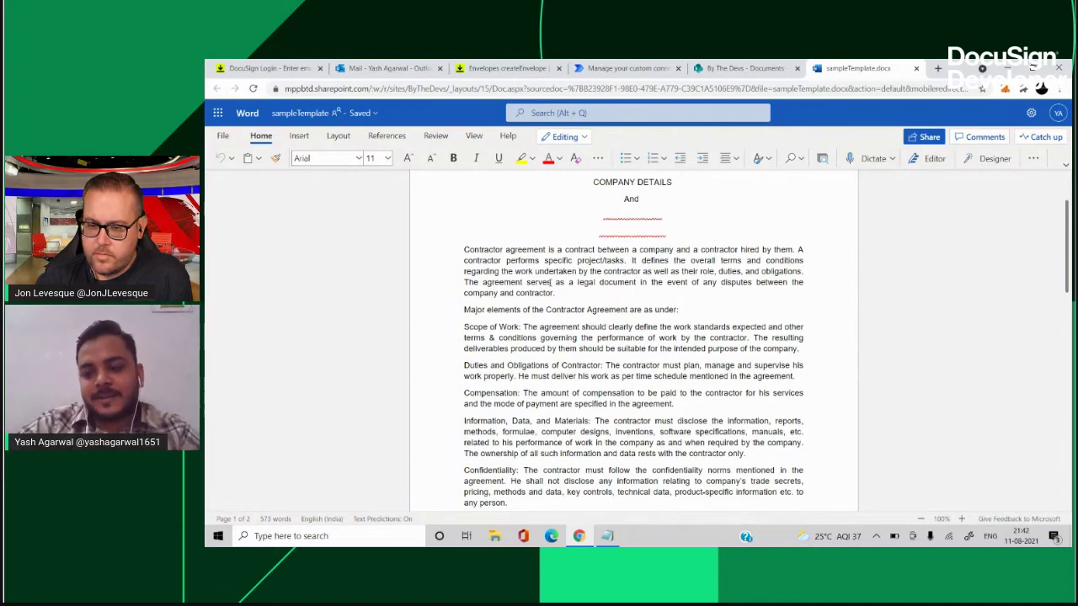
scroll(551, 283, up, 2)
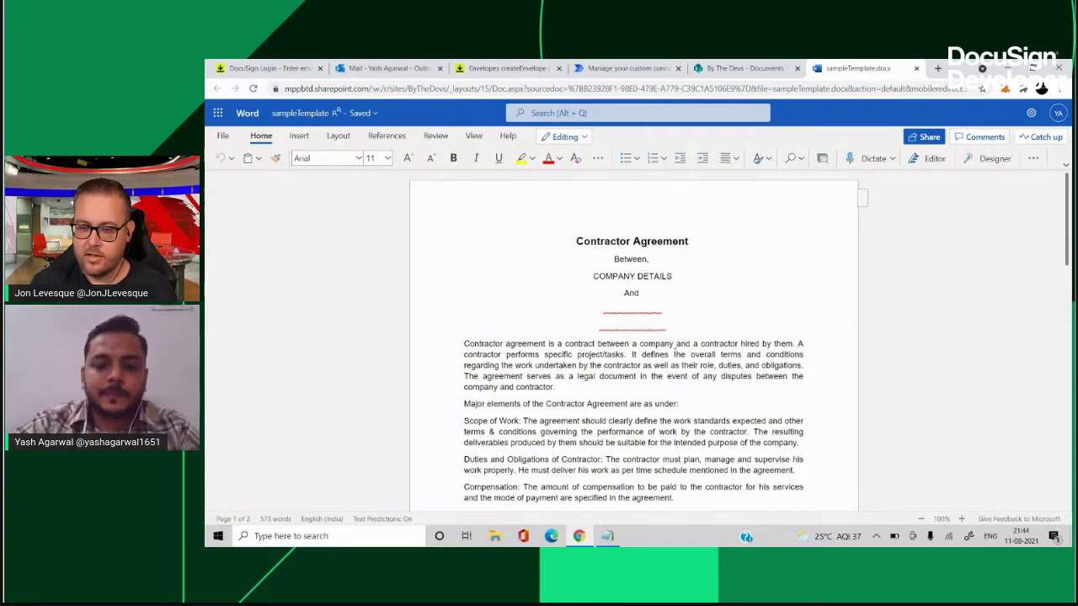
scroll(704, 381, down, 8)
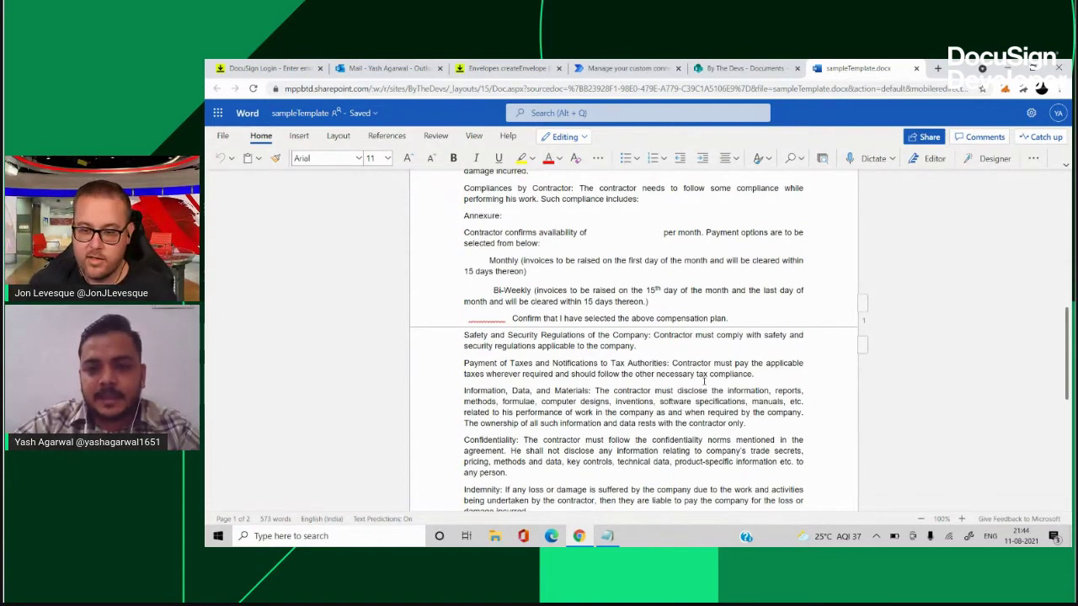
Step: Check the agreement's signature block, then switch to the Envelopes createEnvelope API reference
scroll(704, 381, down, 10)
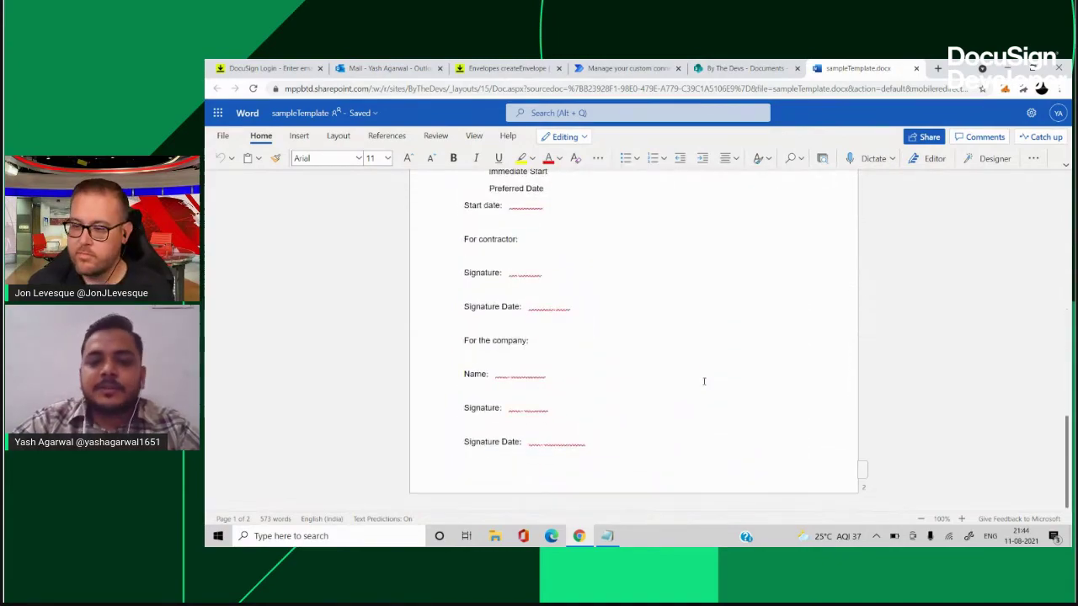
scroll(703, 381, up, 15)
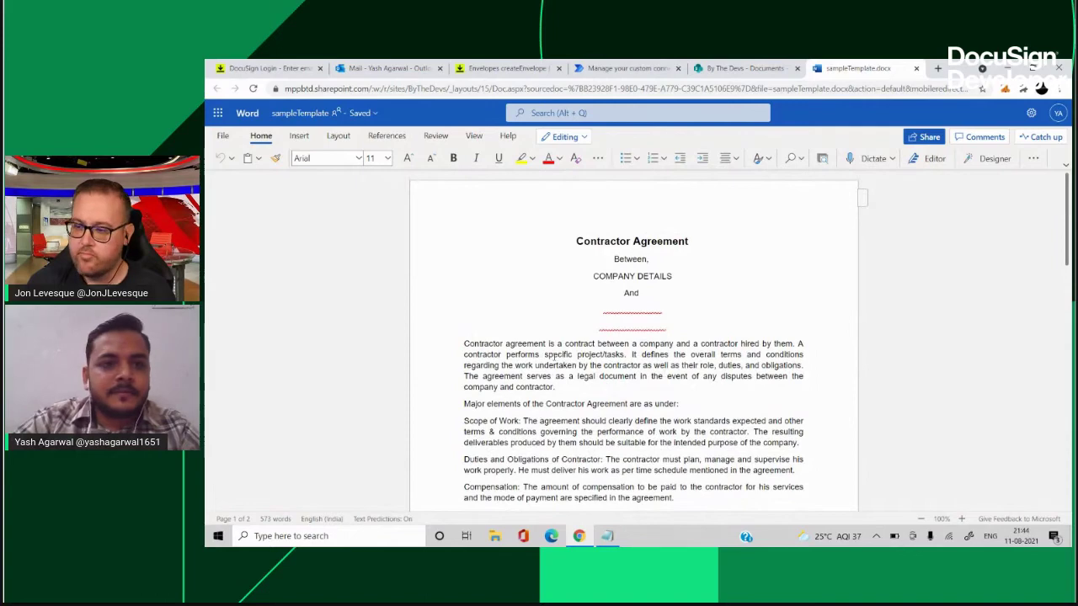
click(516, 68)
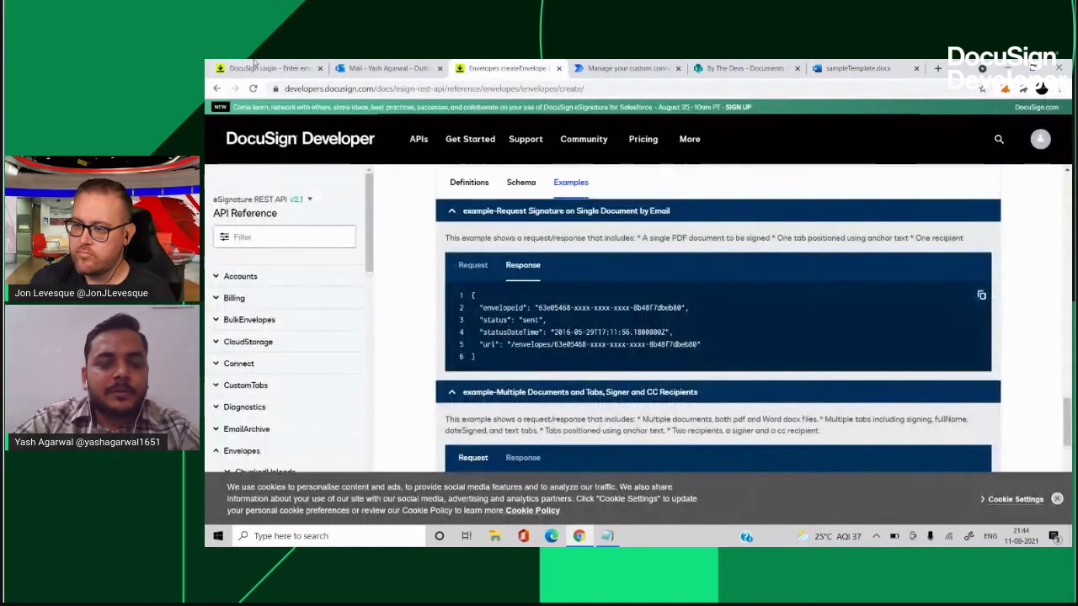
Step: Log in to the DocuSign developer account with its password, decline saving it, and open a new tab
click(262, 65)
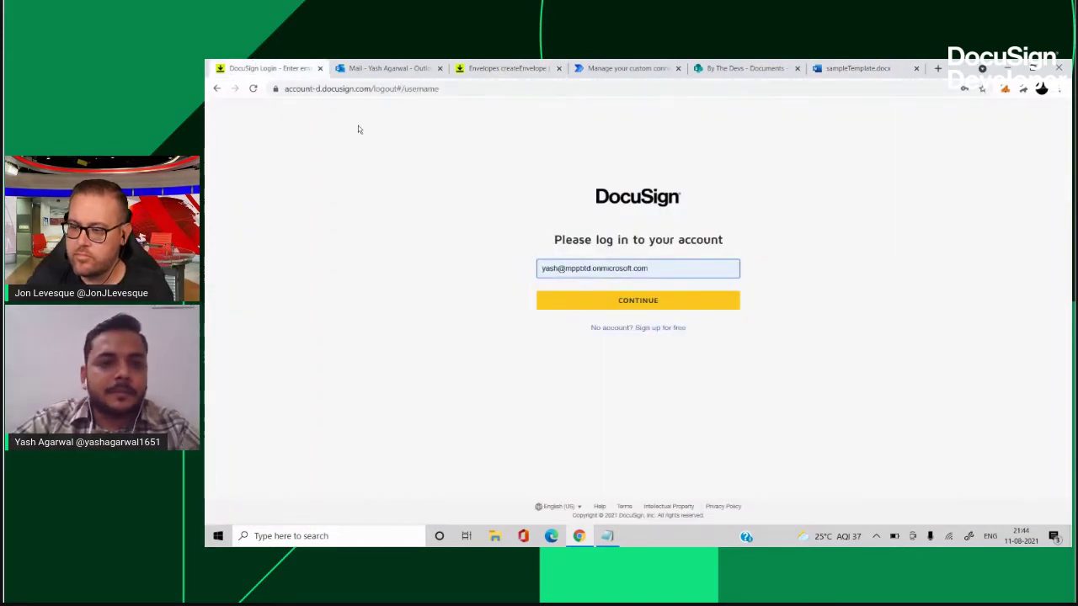
click(640, 308)
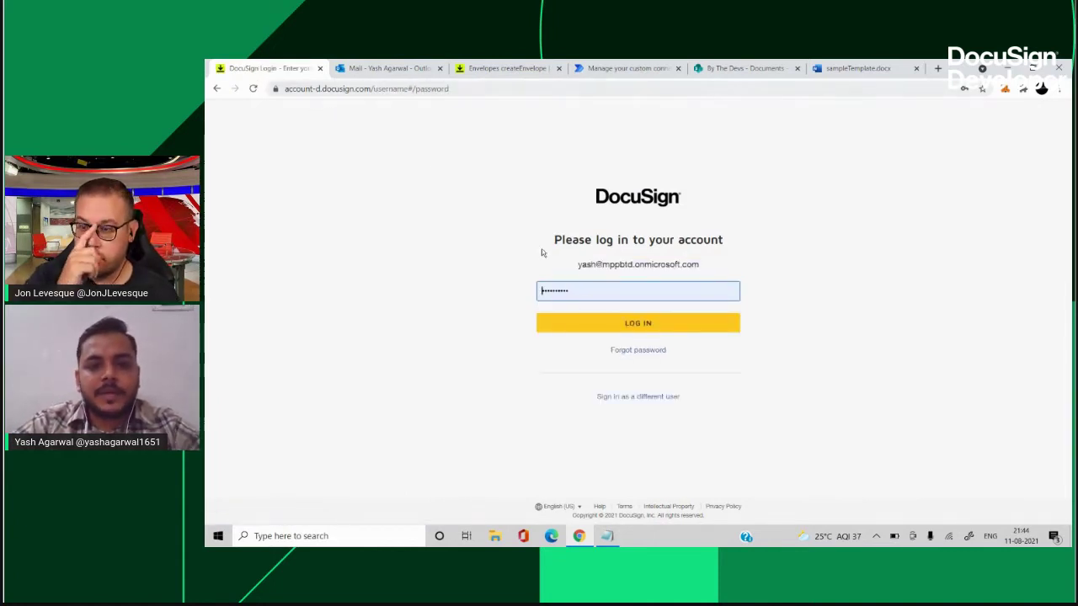
click(583, 288)
text(••••)
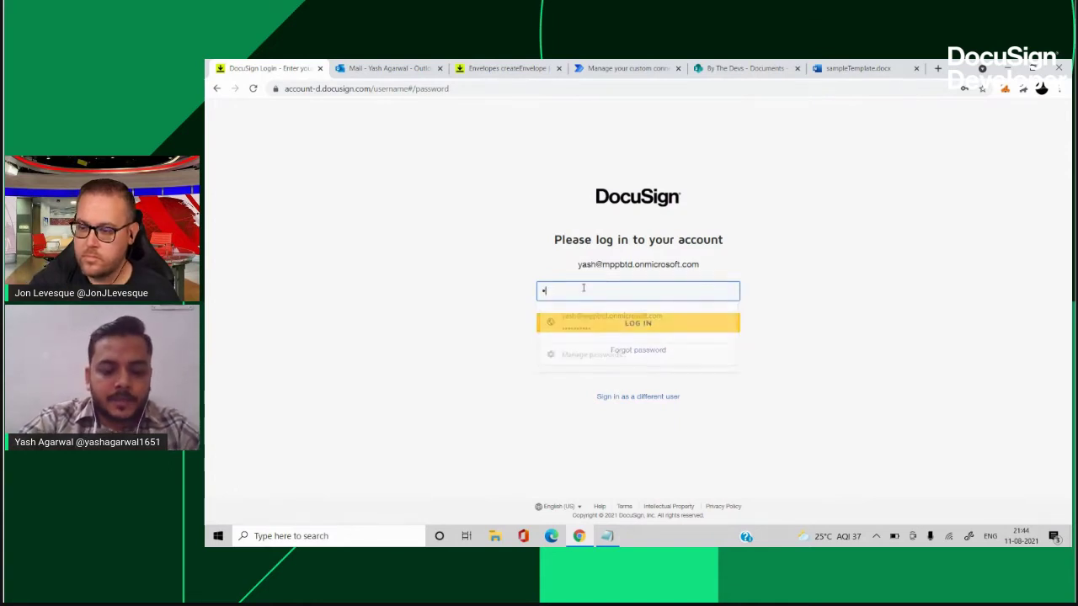
text(•••••)
key(Return)
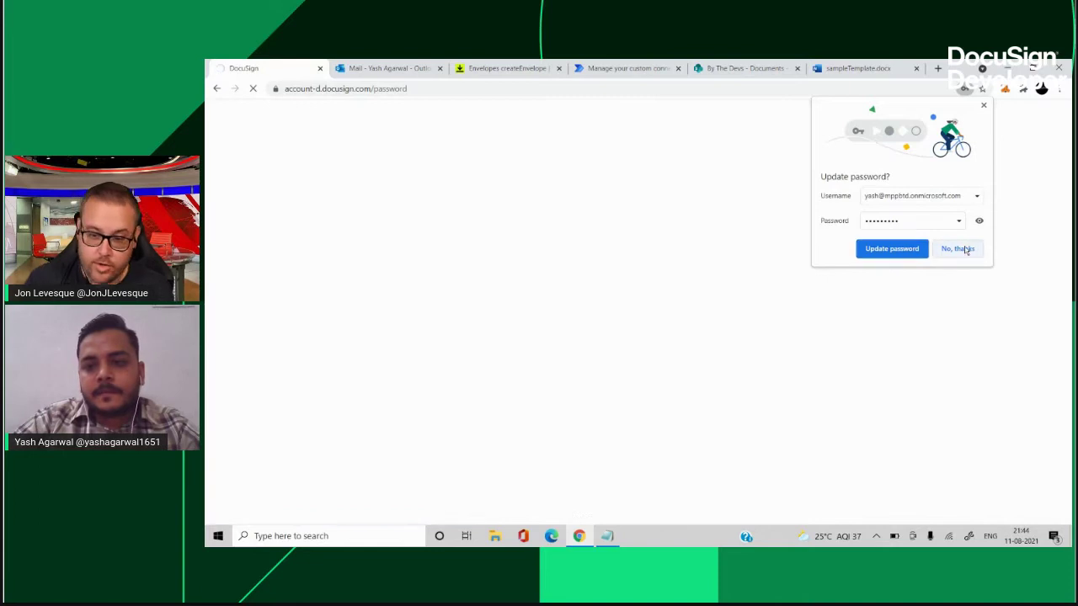
click(957, 249)
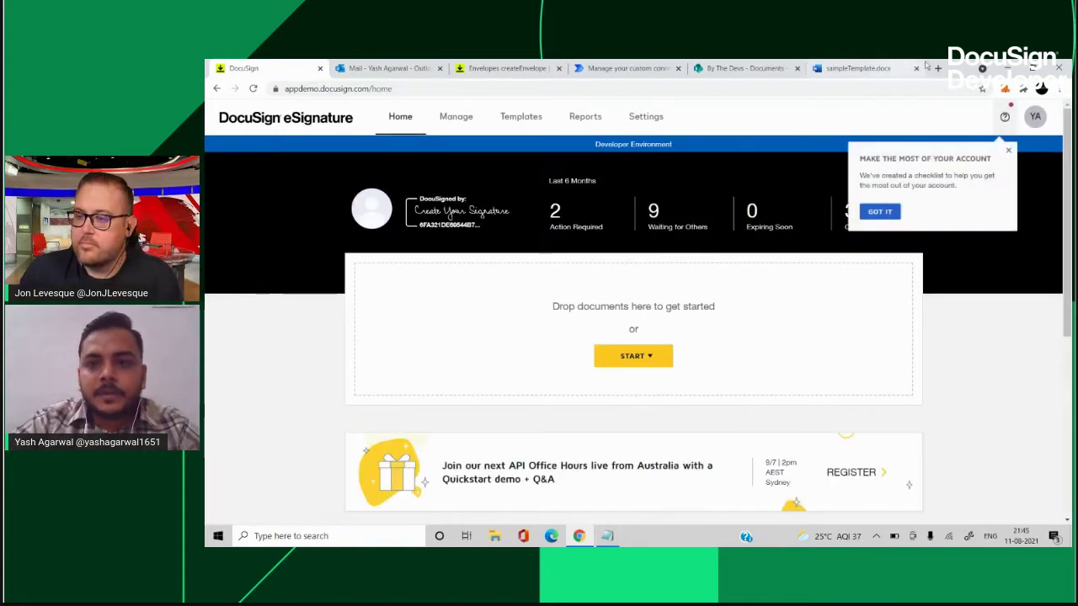
click(937, 69)
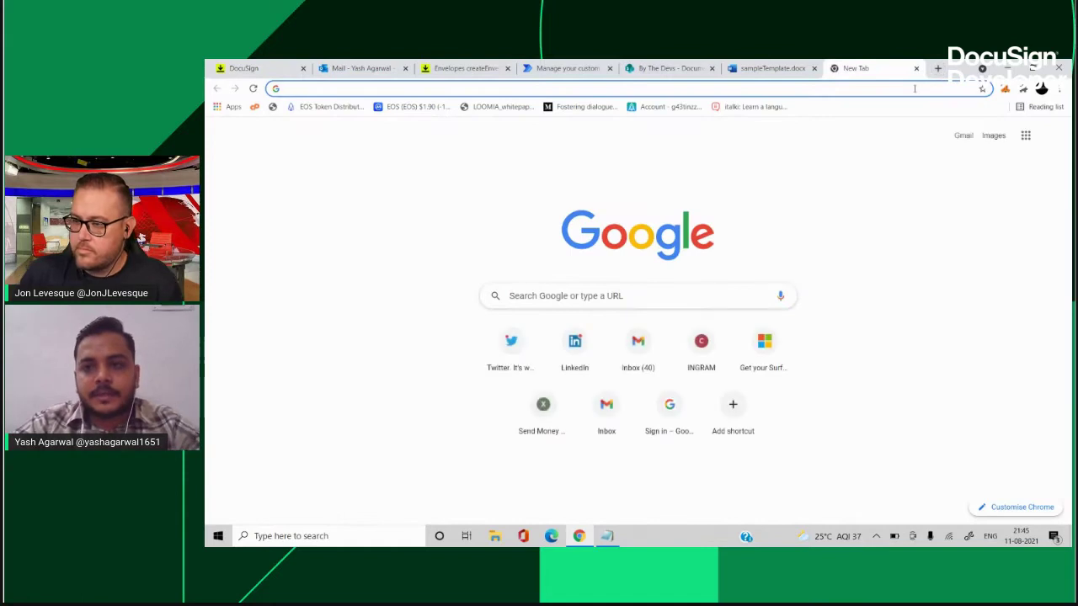
Step: Search 'docusign developer', open developers.docusign.com and go to My Apps & Keys
click(914, 87)
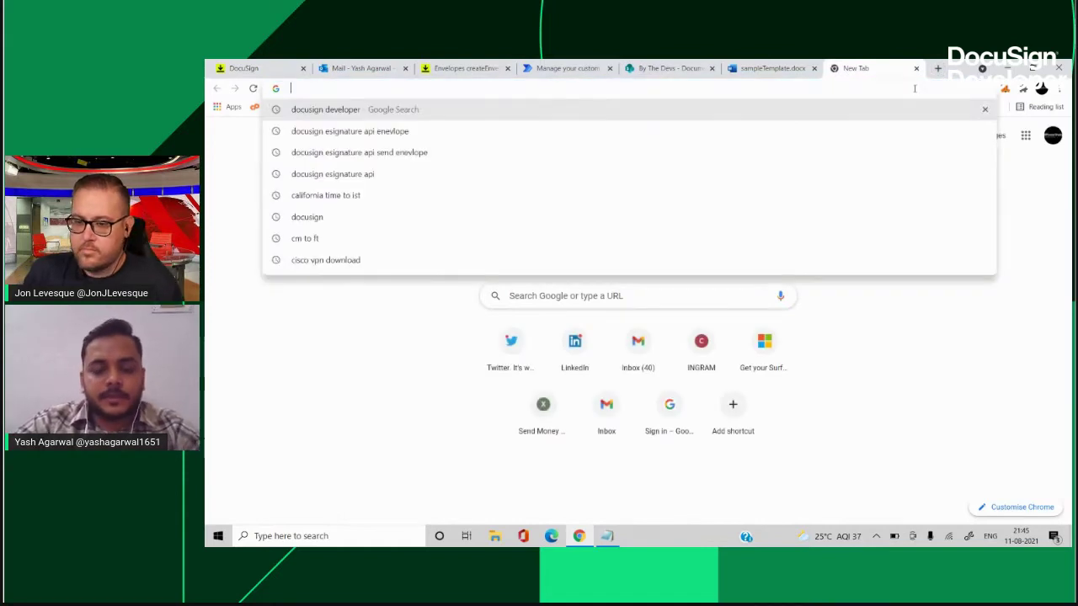
click(708, 119)
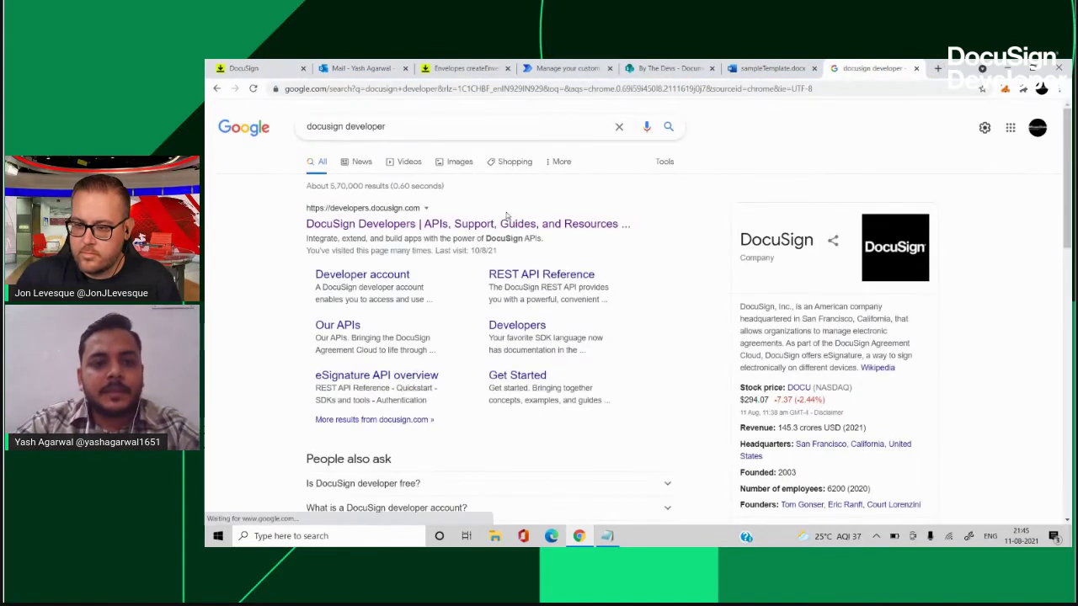
click(417, 224)
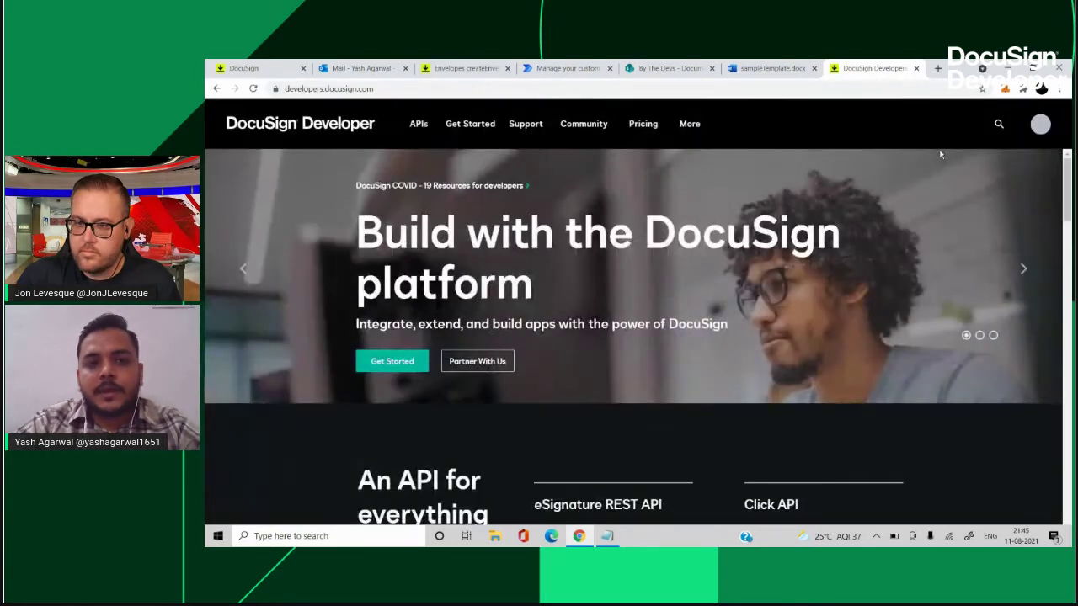
click(1041, 125)
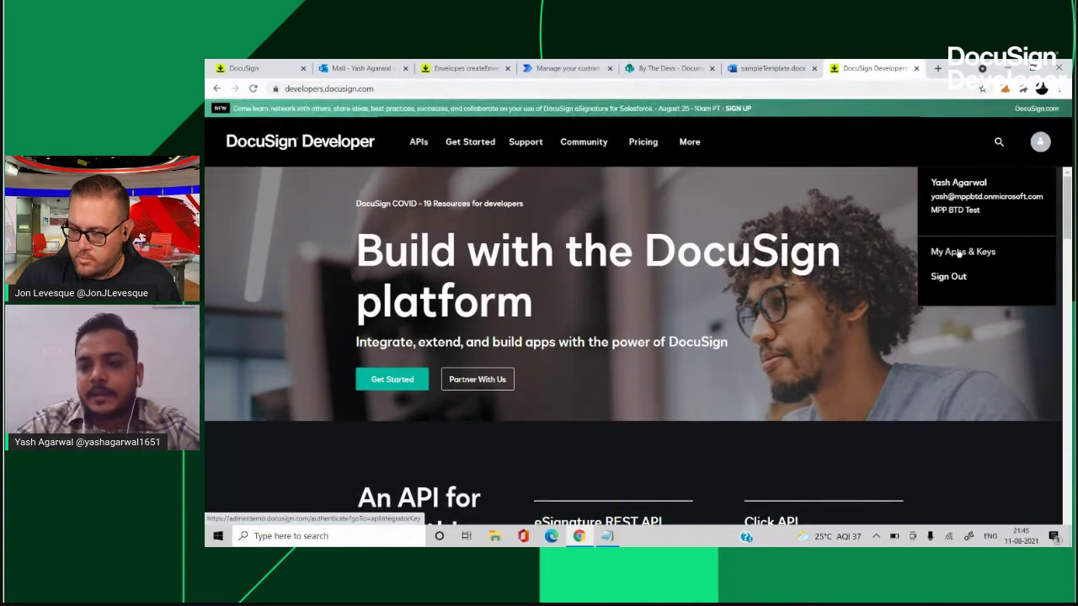
click(958, 252)
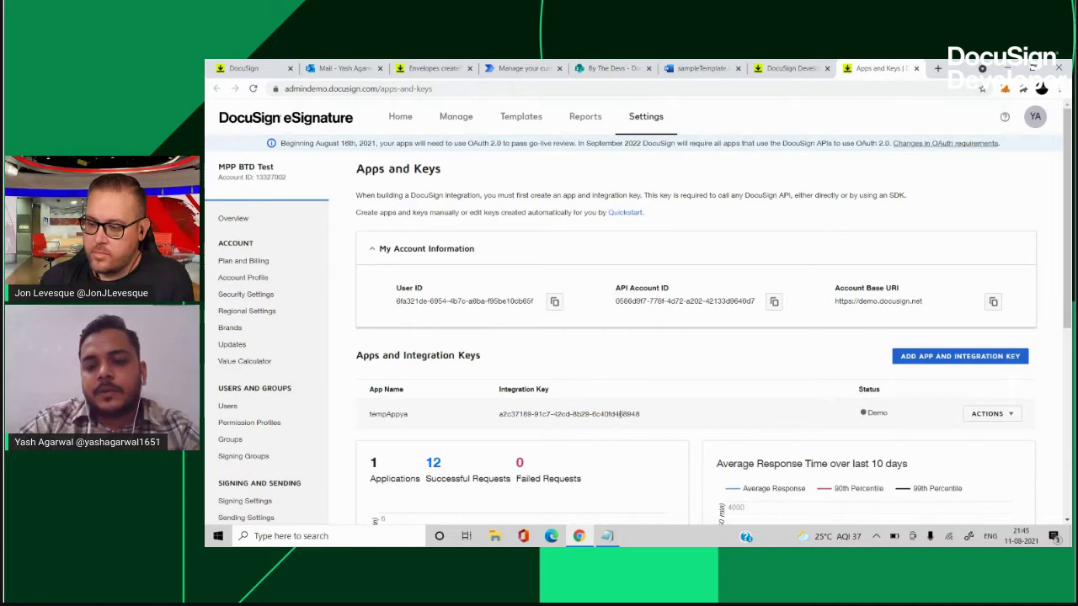
Step: Review the tempAppya integration key on Apps and Keys, then return to Custom connectors
scroll(615, 421, down, 3)
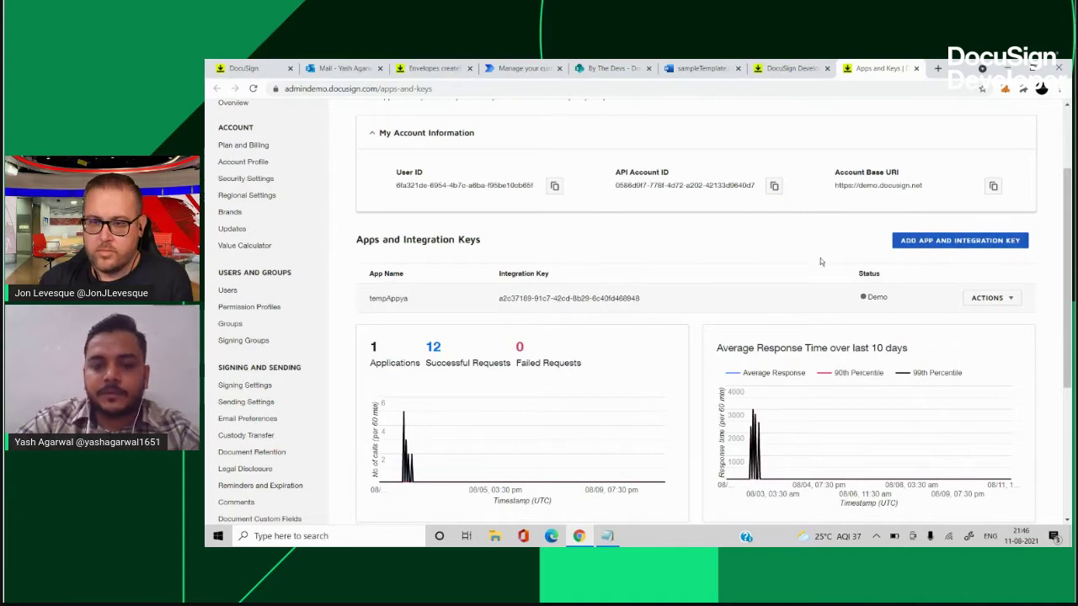
scroll(712, 344, down, 1)
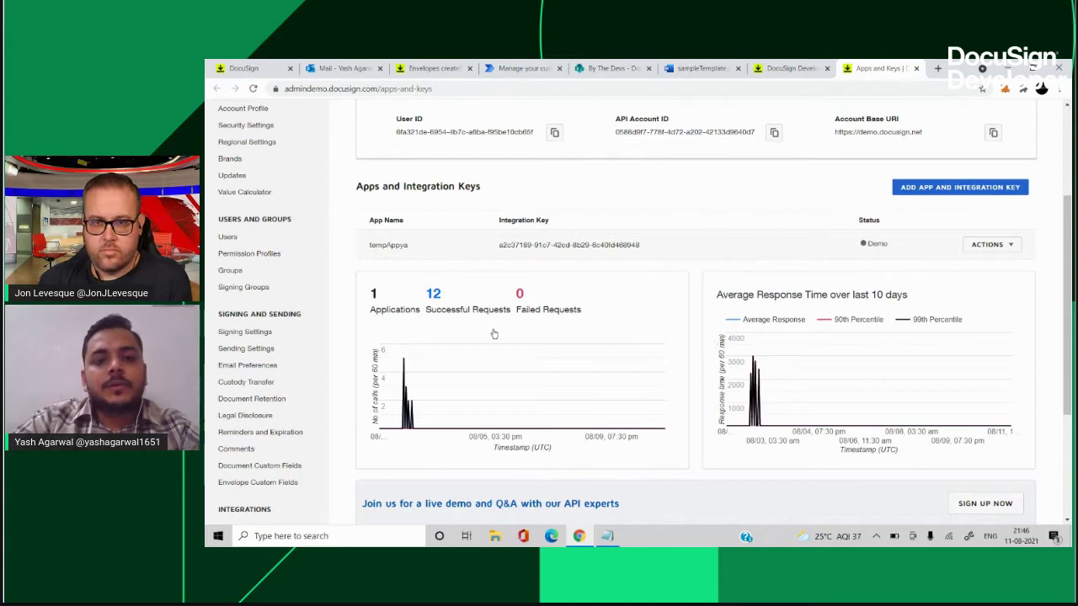
scroll(651, 172, up, 1)
scroll(650, 172, up, 3)
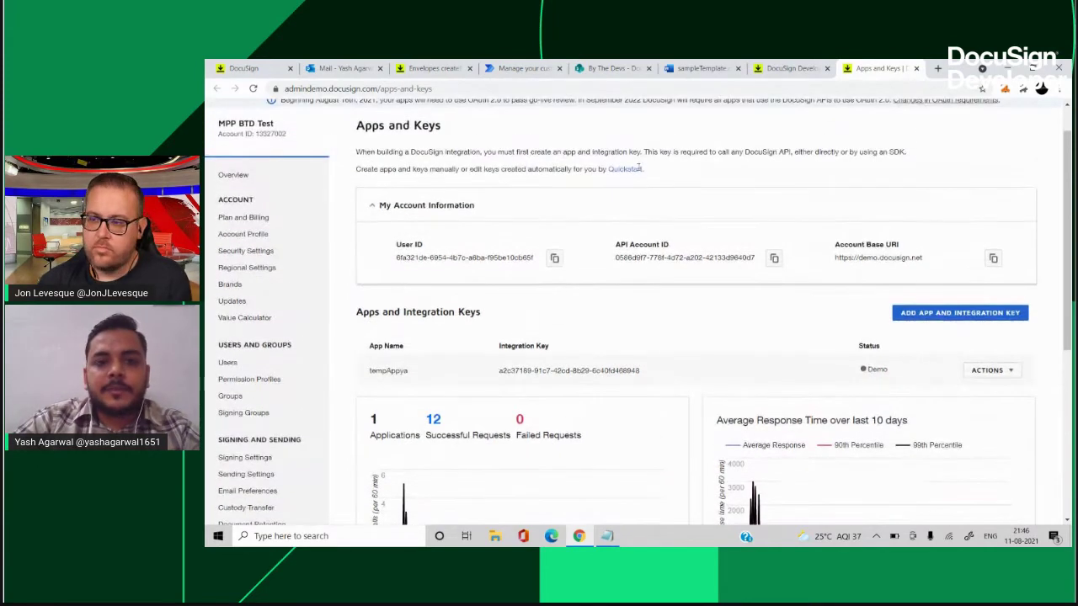
click(522, 68)
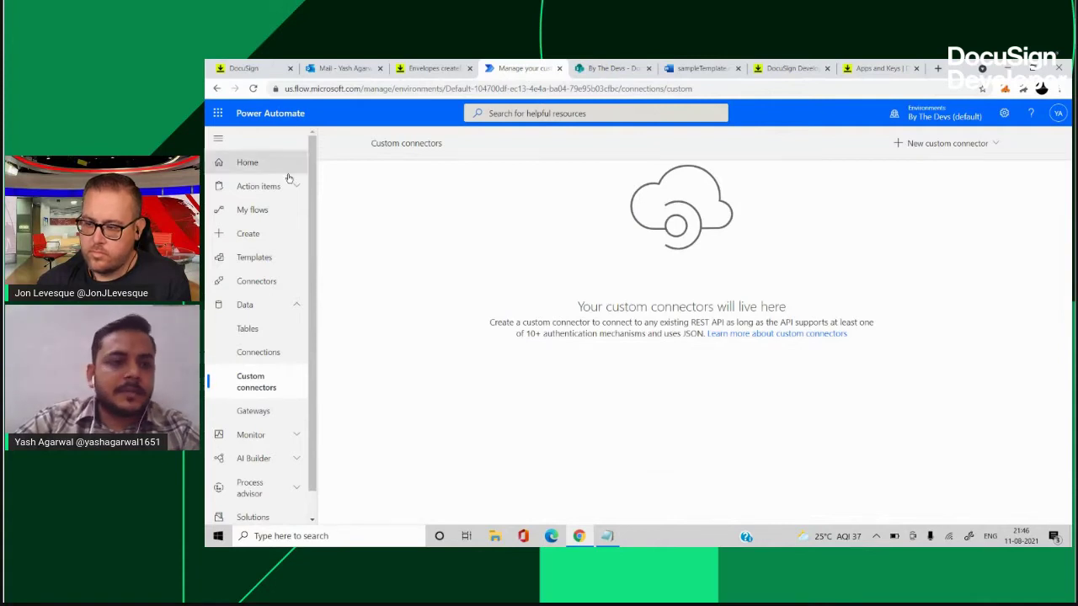
Step: Visit Power Automate Home and Data > Custom connectors, then switch to the DocuSign tab
click(249, 166)
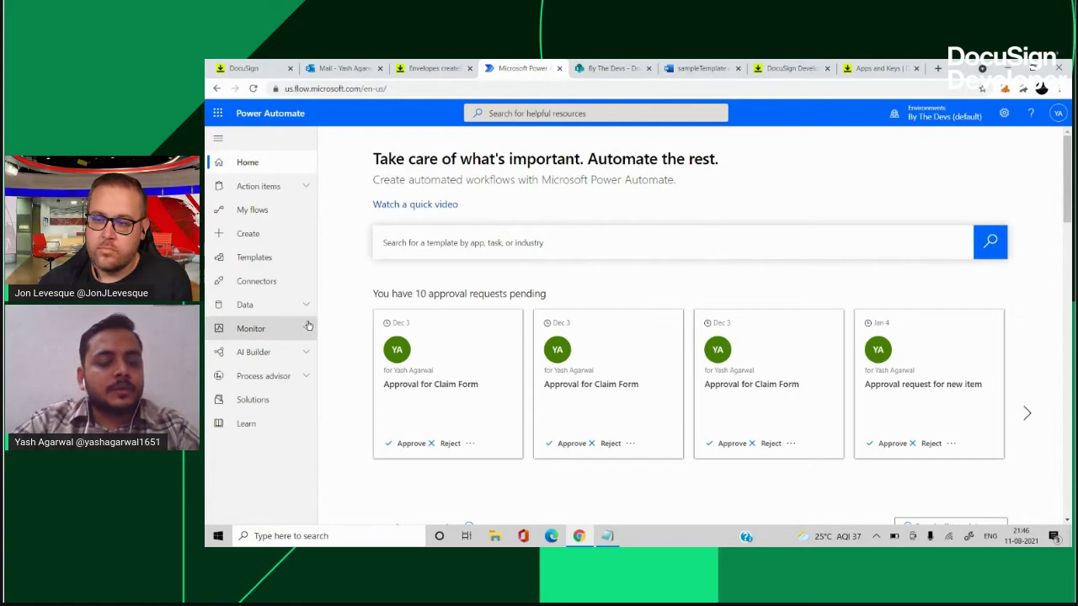
click(280, 311)
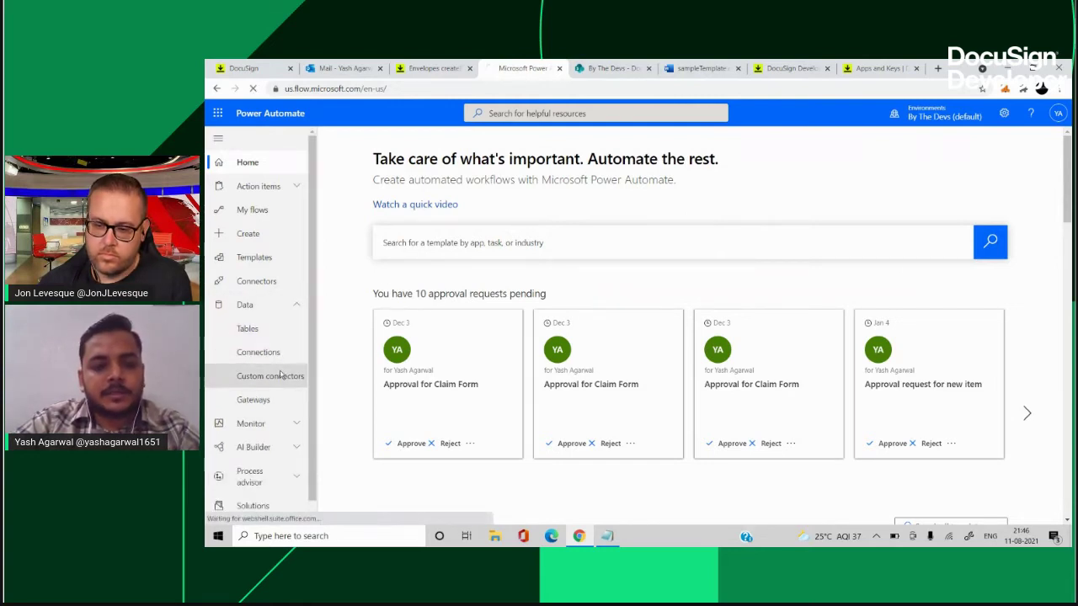
click(281, 375)
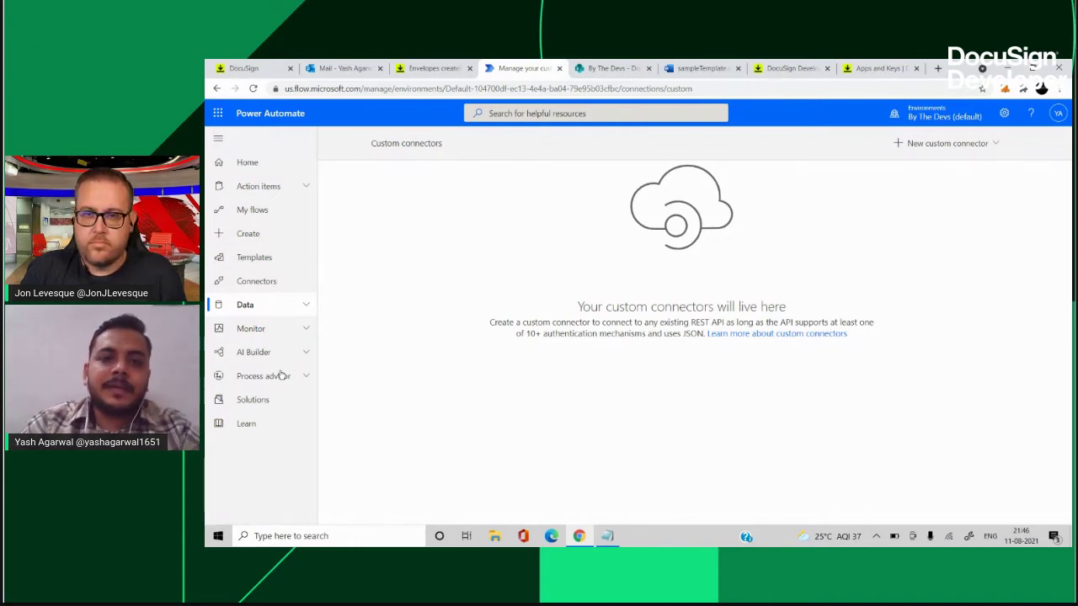
click(247, 69)
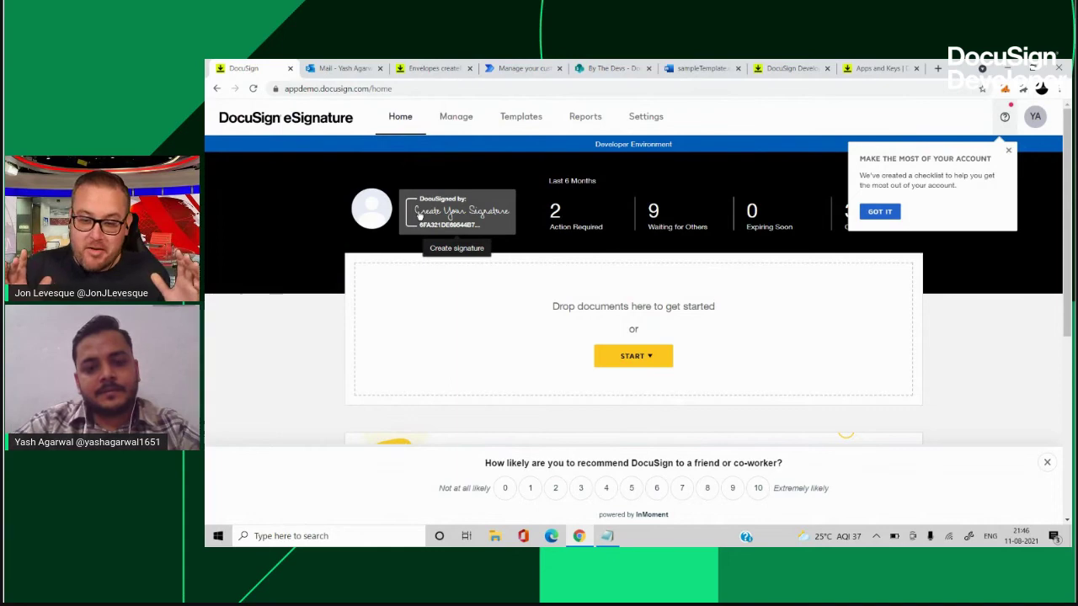
Step: Dismiss the DocuSign feedback survey and return to the Custom connectors tab
click(1049, 462)
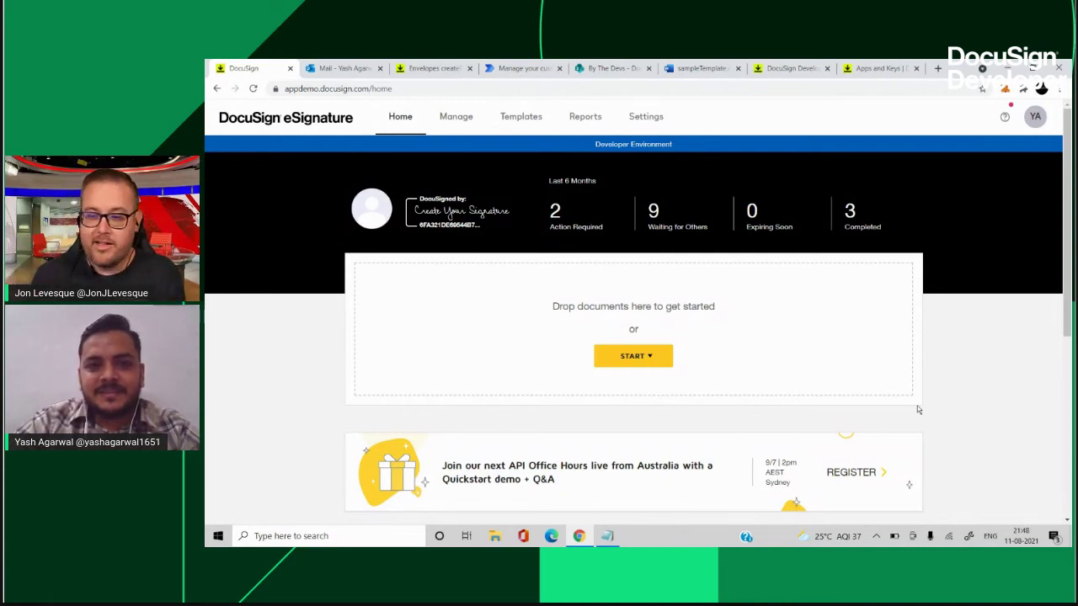
click(510, 71)
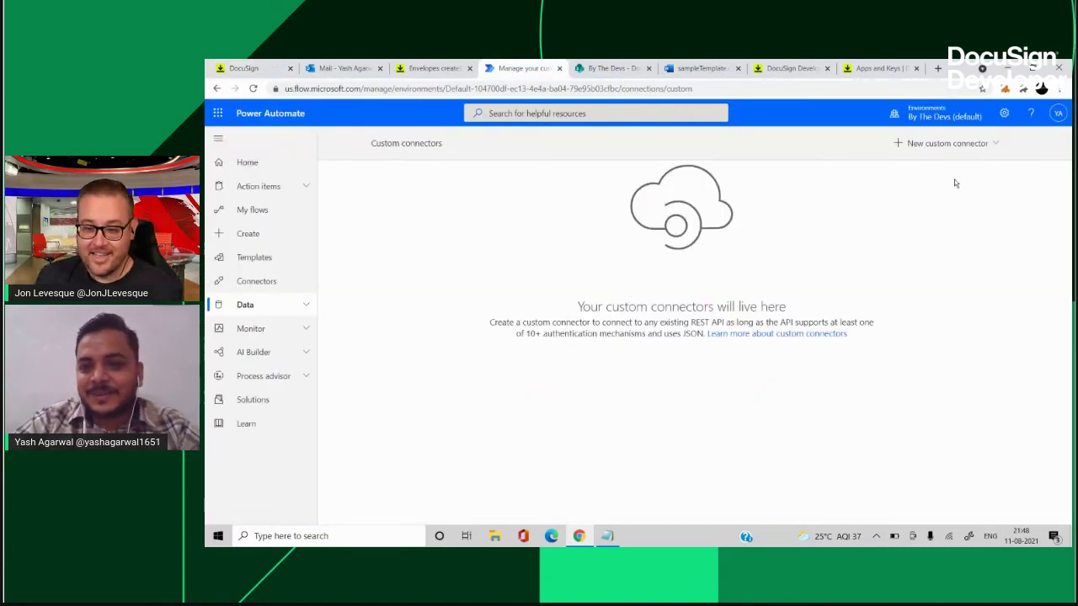
Step: Create a custom connector from blank and enter Docusign-C1 as the connector name
click(950, 142)
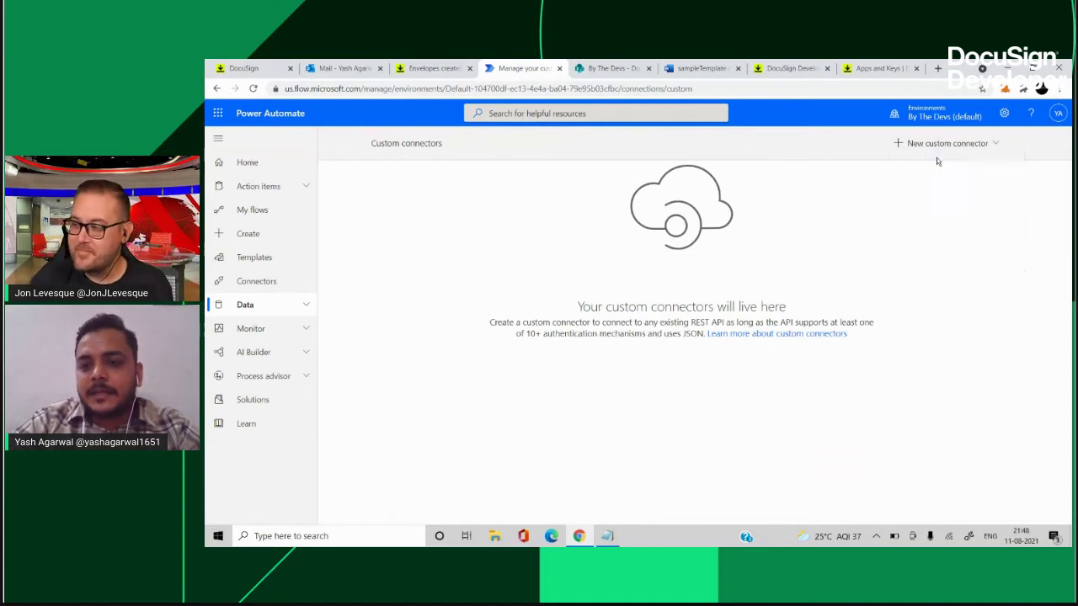
click(936, 159)
click(655, 314)
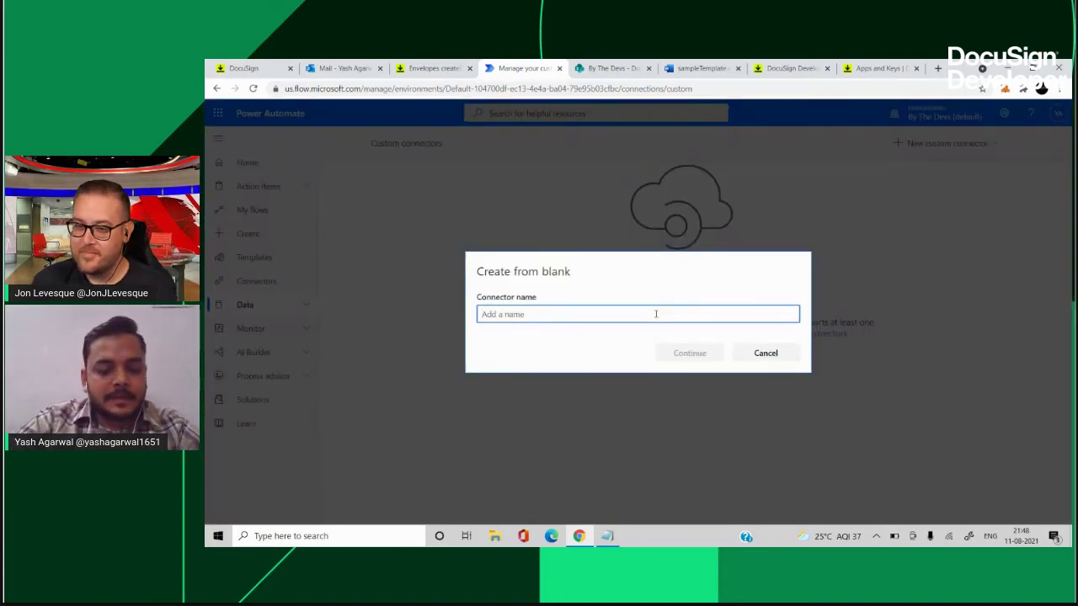
text(Doc)
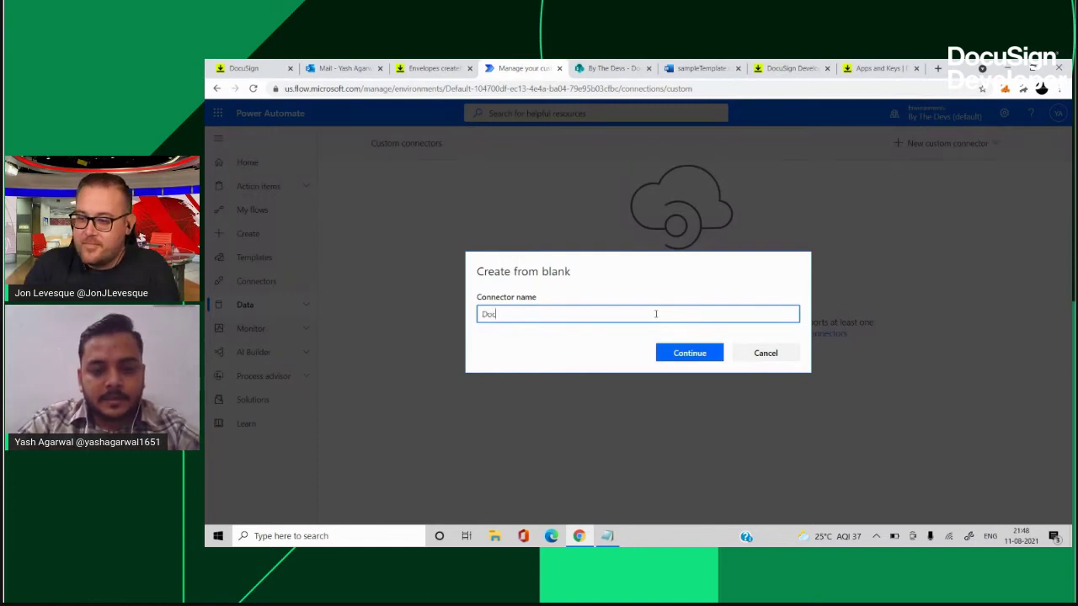
text(usign C2)
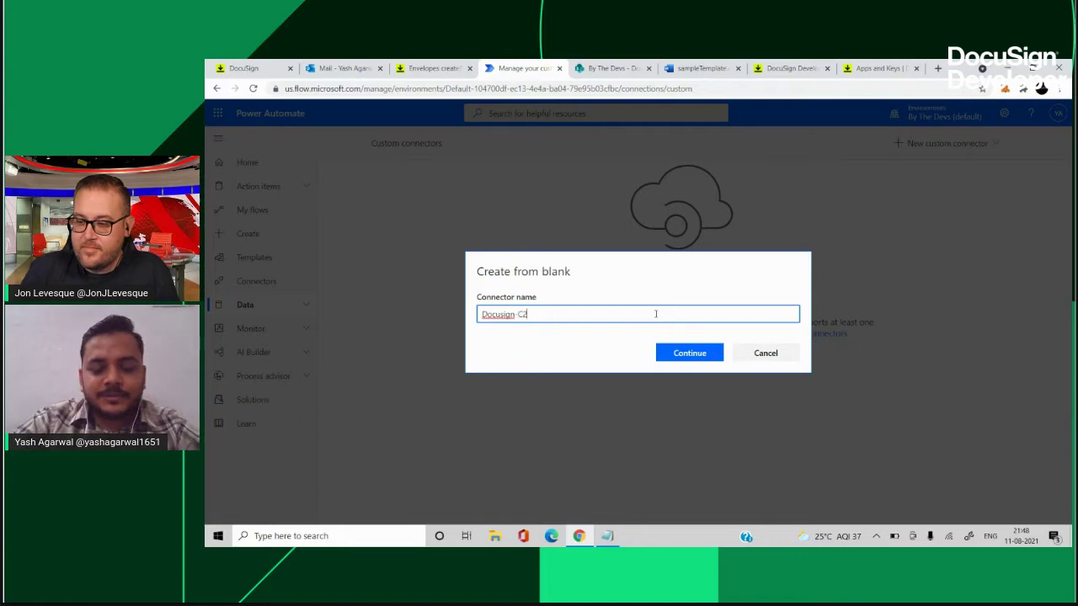
key(BackSpace)
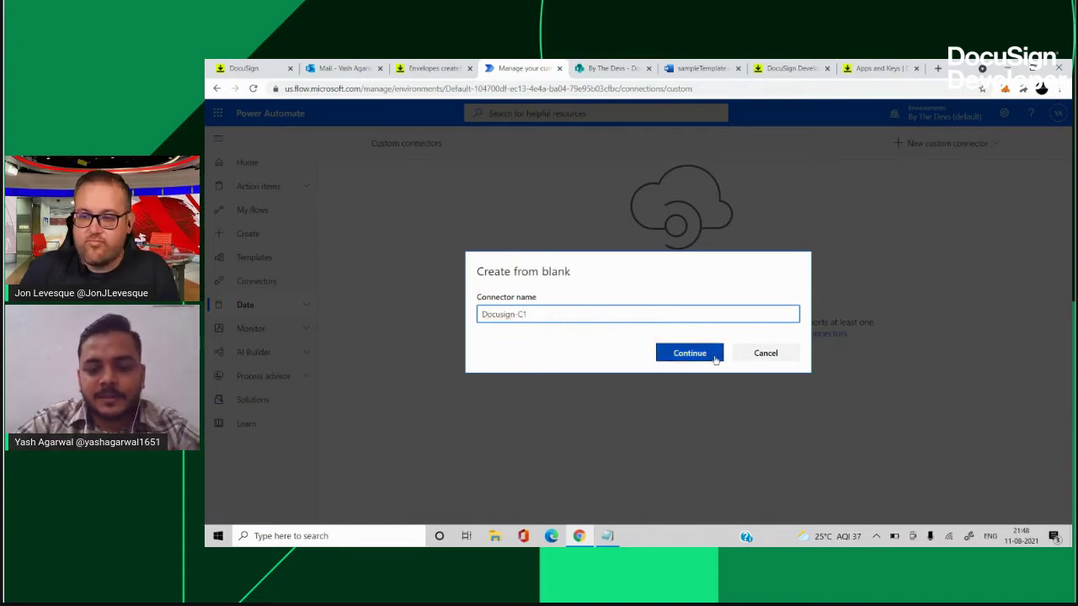
Step: Copy demo.docusign.net from the notes into the connector's Host field
click(694, 355)
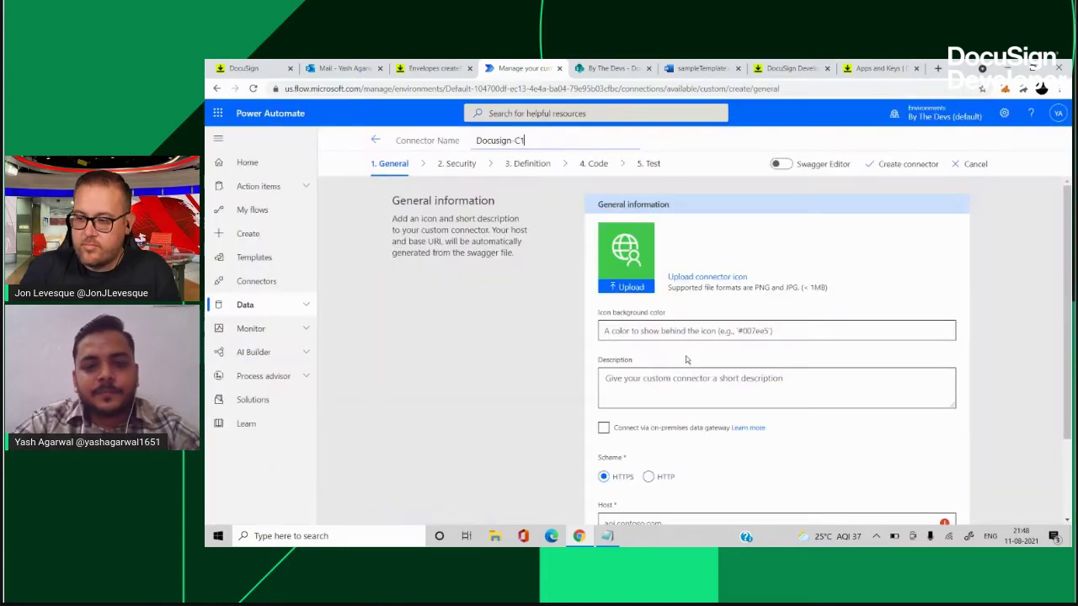
scroll(552, 436, down, 1)
scroll(553, 435, down, 1)
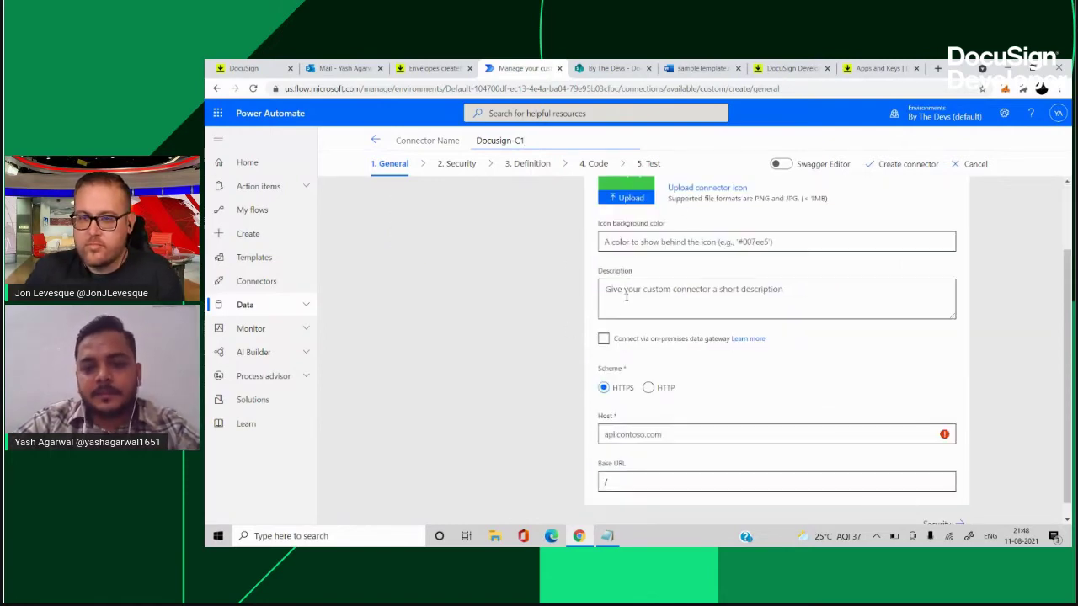
scroll(636, 292, down, 1)
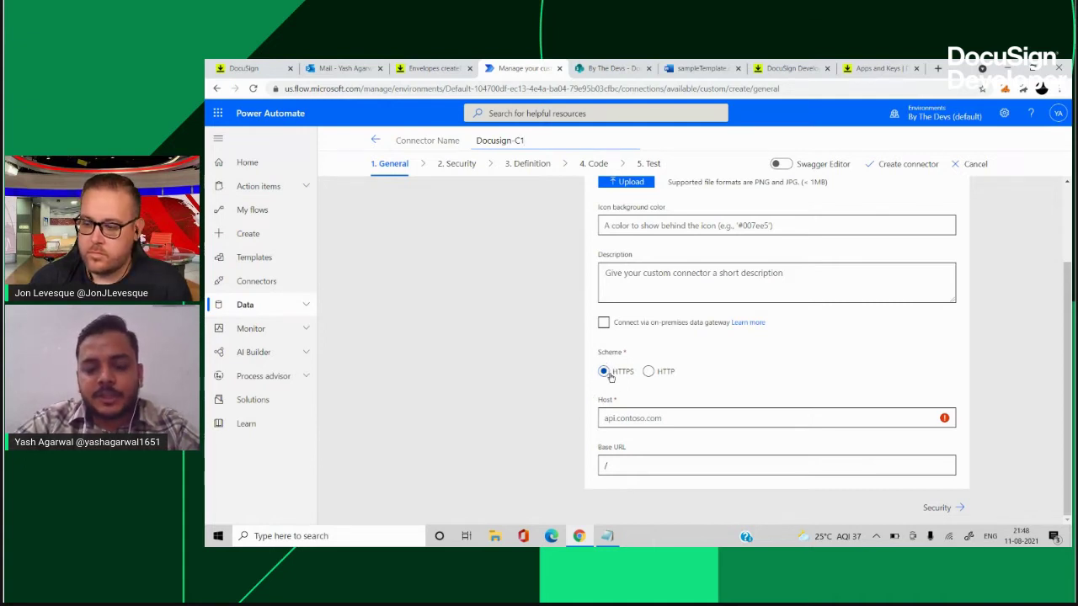
mouse_move(607, 532)
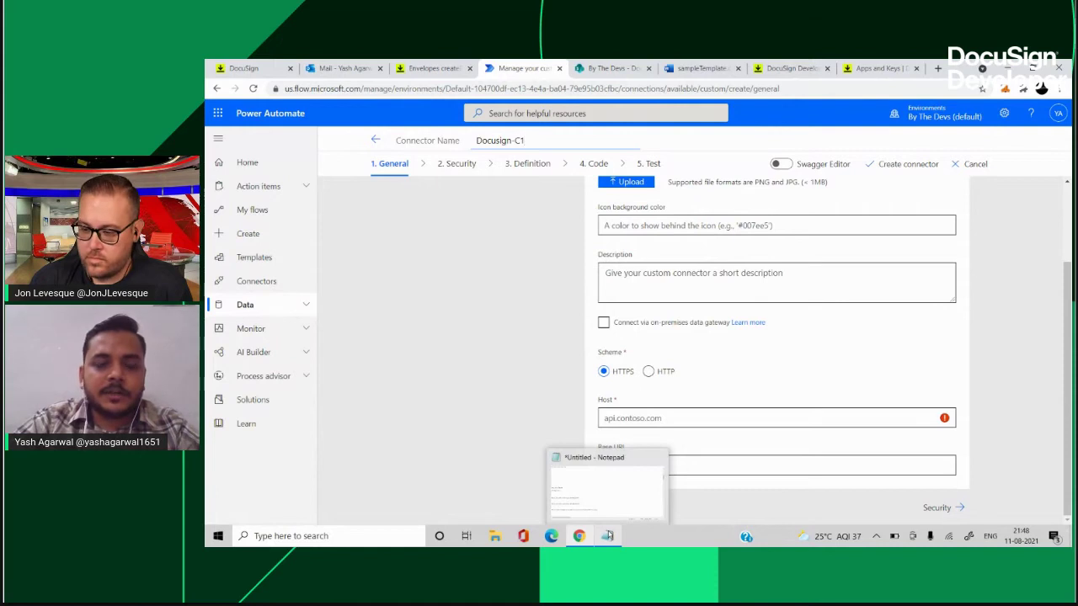
click(608, 535)
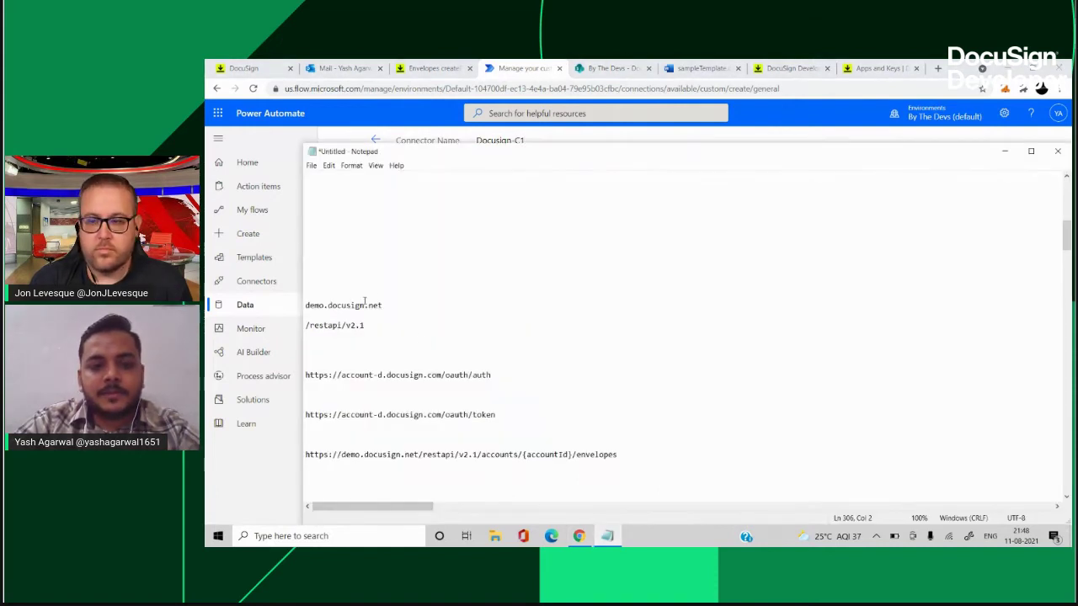
click(354, 303)
triple_click(350, 303)
key(ctrl+c)
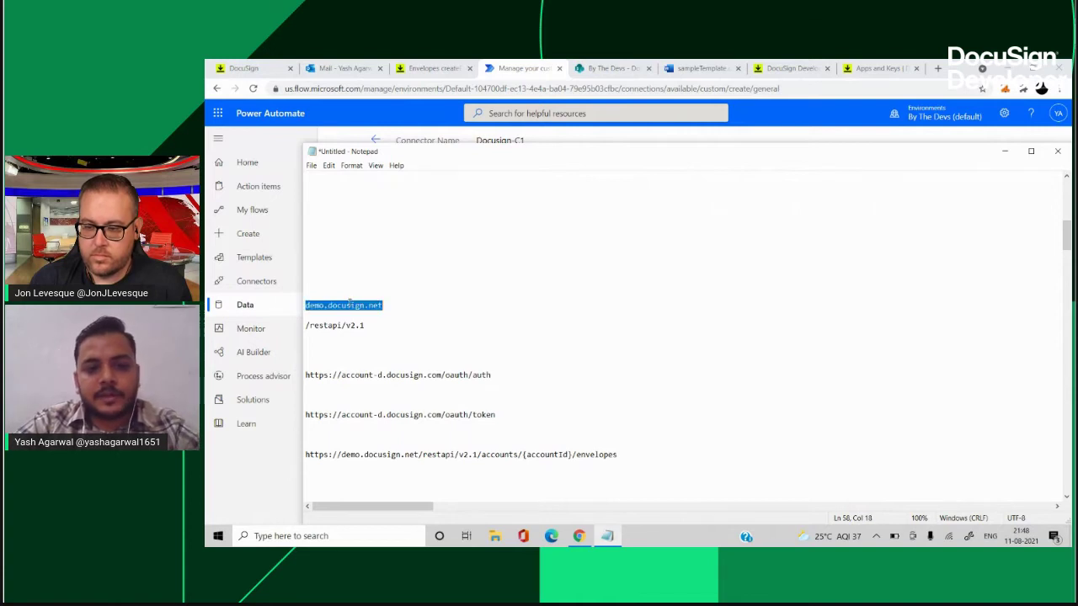
click(269, 498)
click(649, 416)
key(ctrl+v)
click(547, 436)
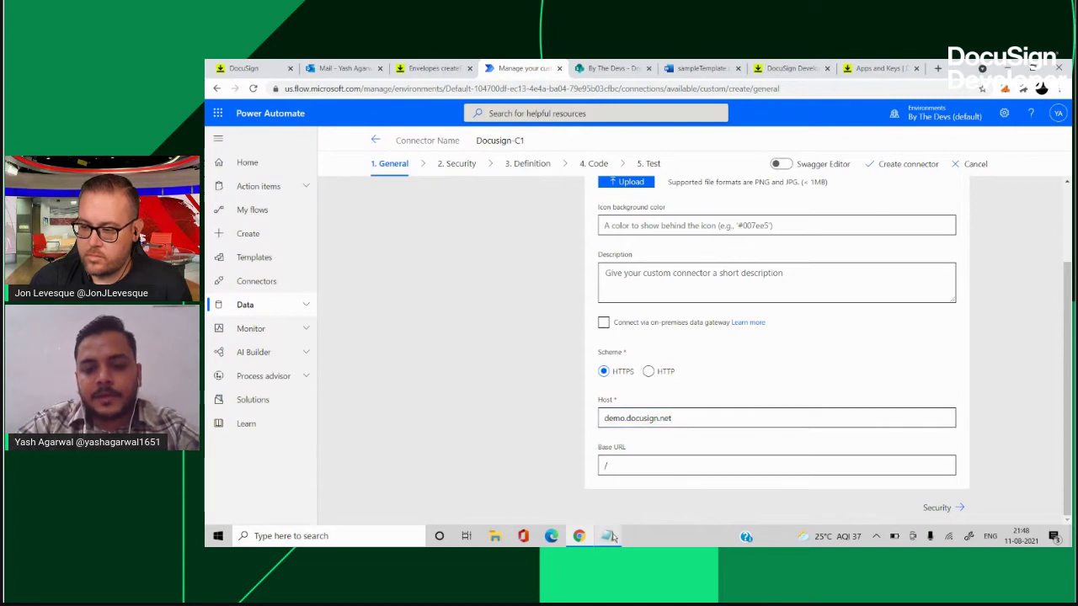
Step: Replace the Base URL with /restapi/v2.1 from the notes and proceed to Security
click(613, 537)
click(324, 325)
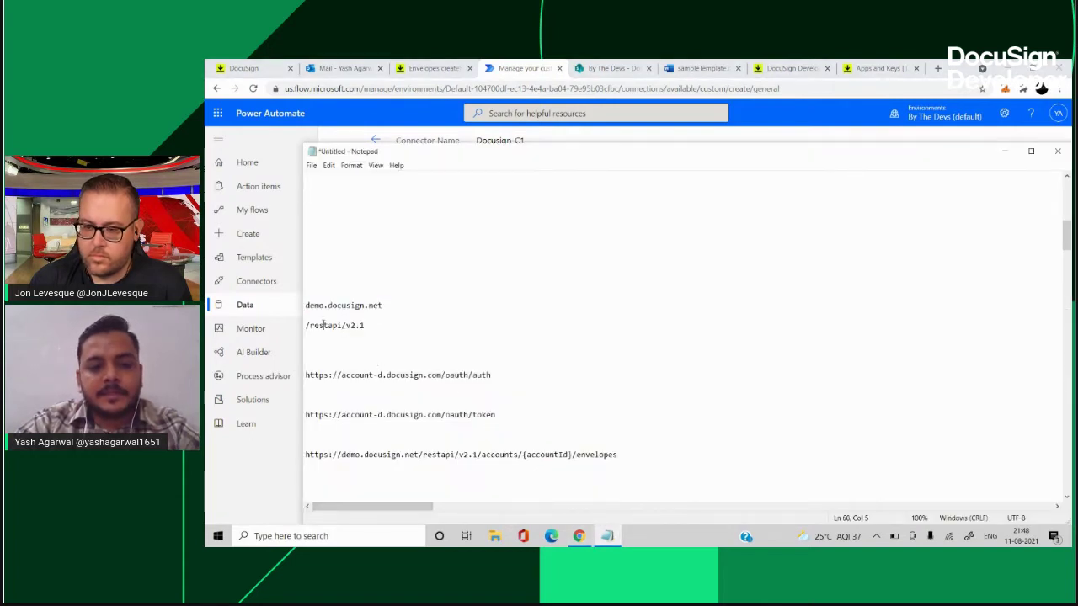
double_click(323, 325)
key(ctrl+c)
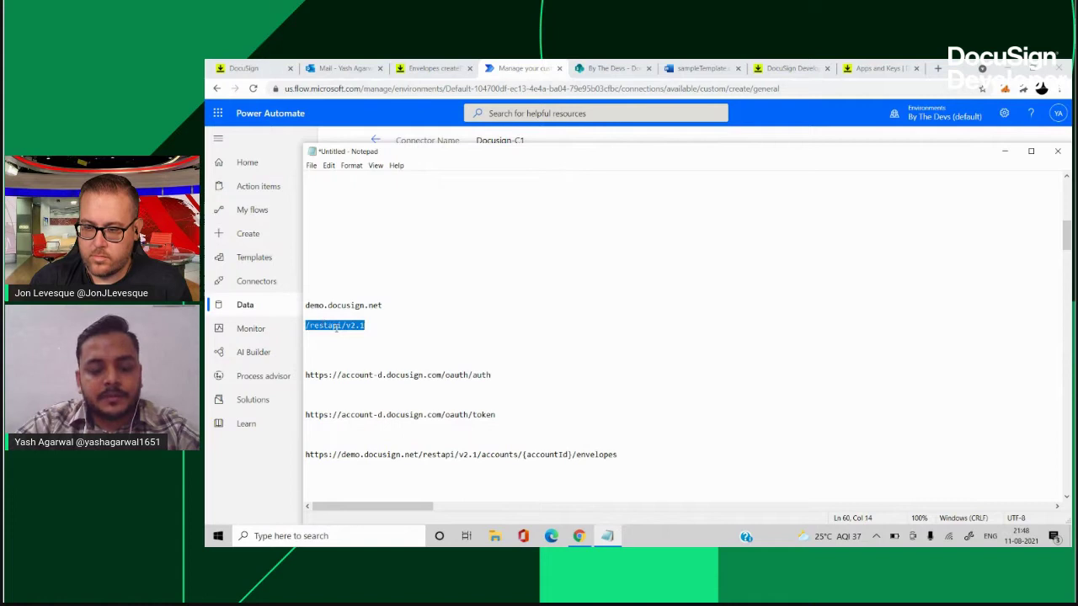
click(293, 459)
click(623, 466)
key(ctrl+a)
key(ctrl+v)
click(566, 460)
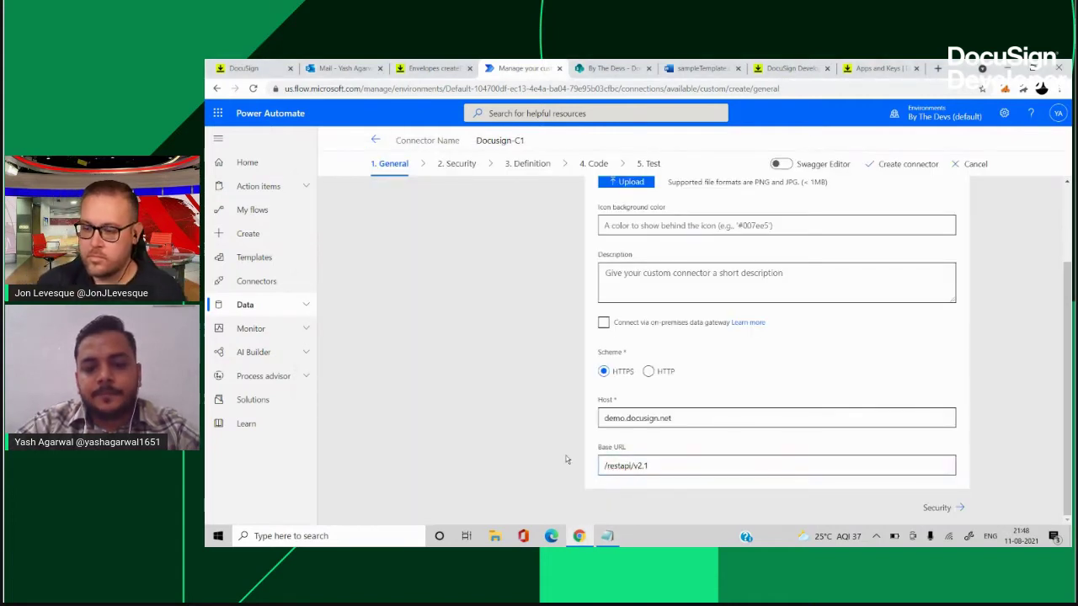
click(955, 511)
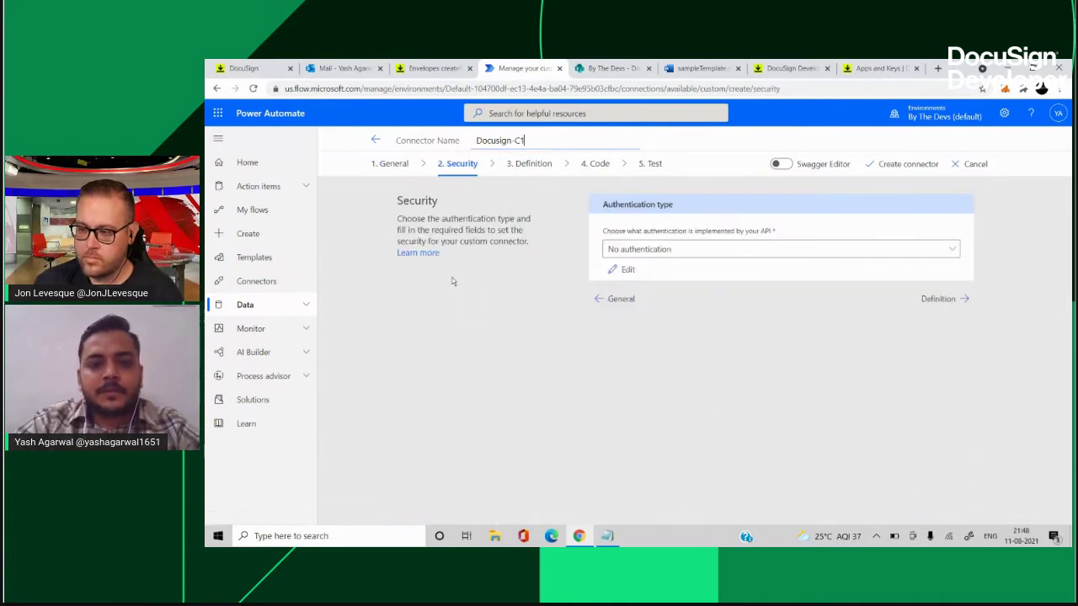
Step: Set authentication to OAuth 2.0 and autofill the client id and secret
click(681, 251)
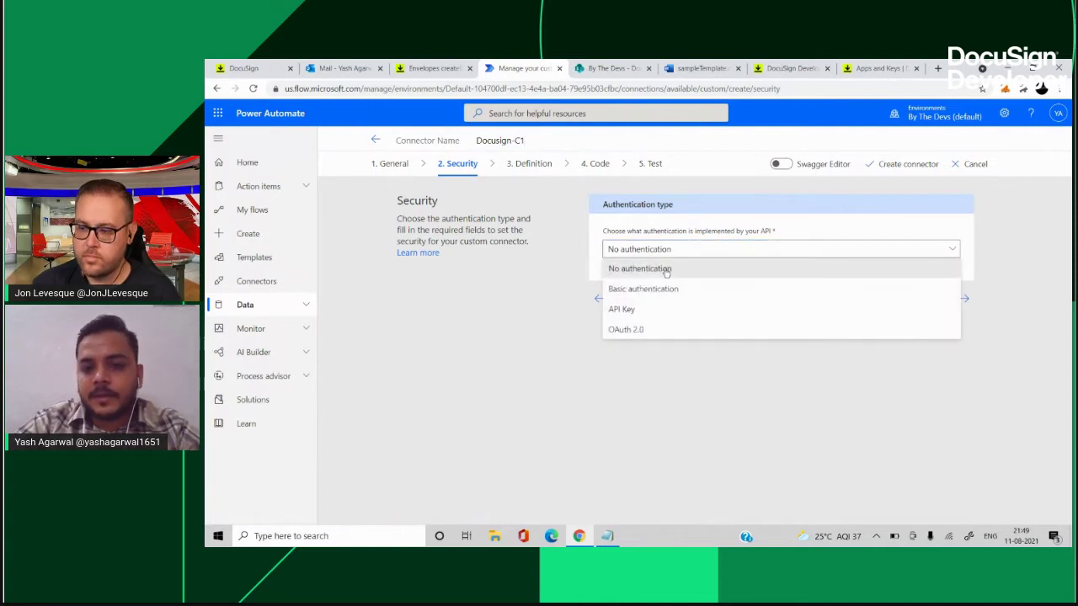
click(633, 330)
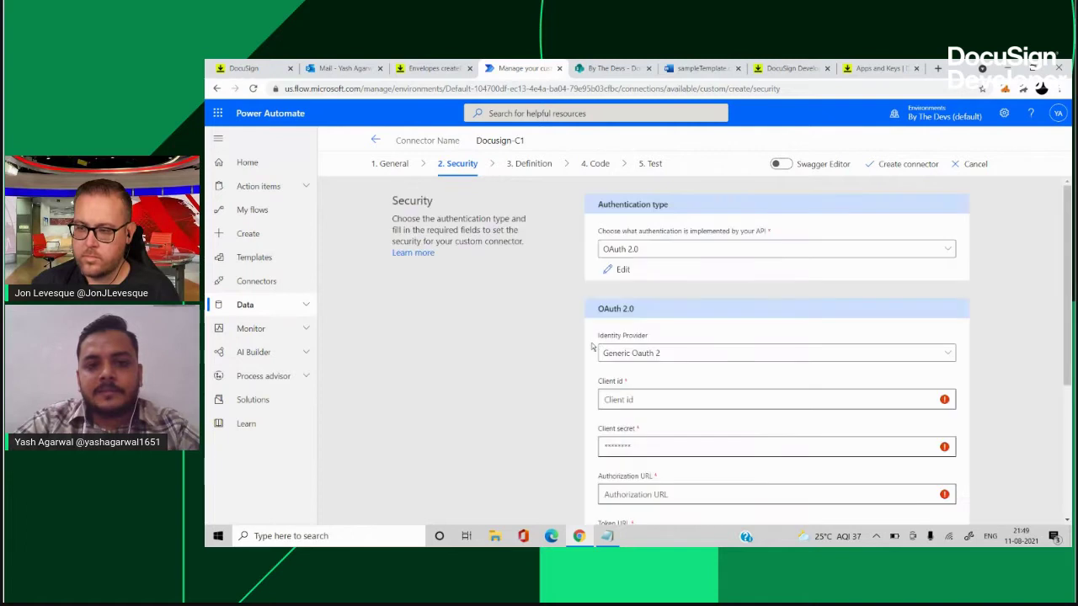
scroll(529, 356, down, 2)
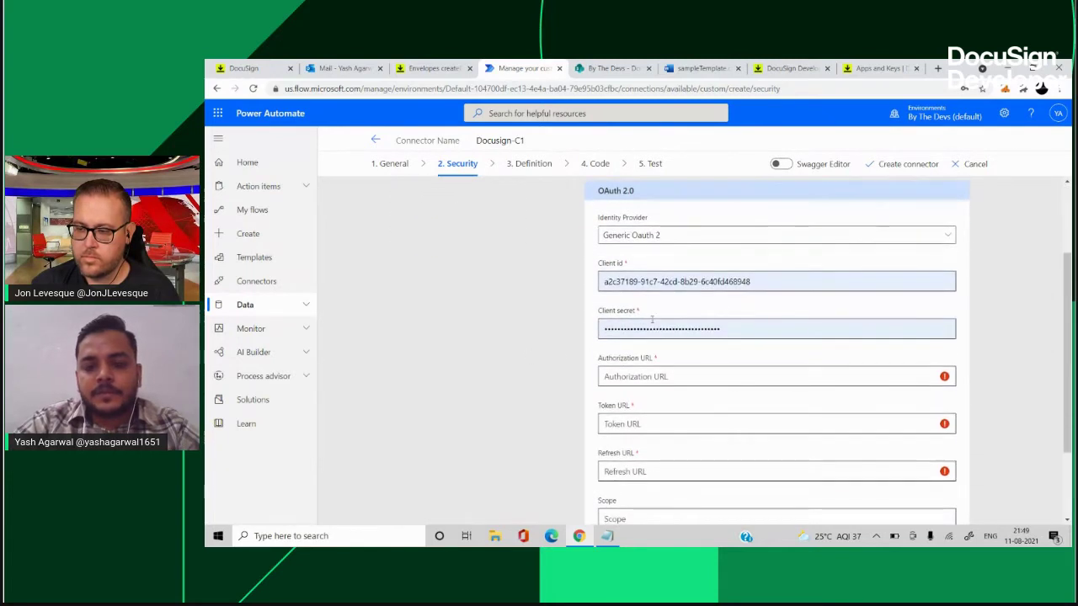
triple_click(724, 284)
key(ctrl+c)
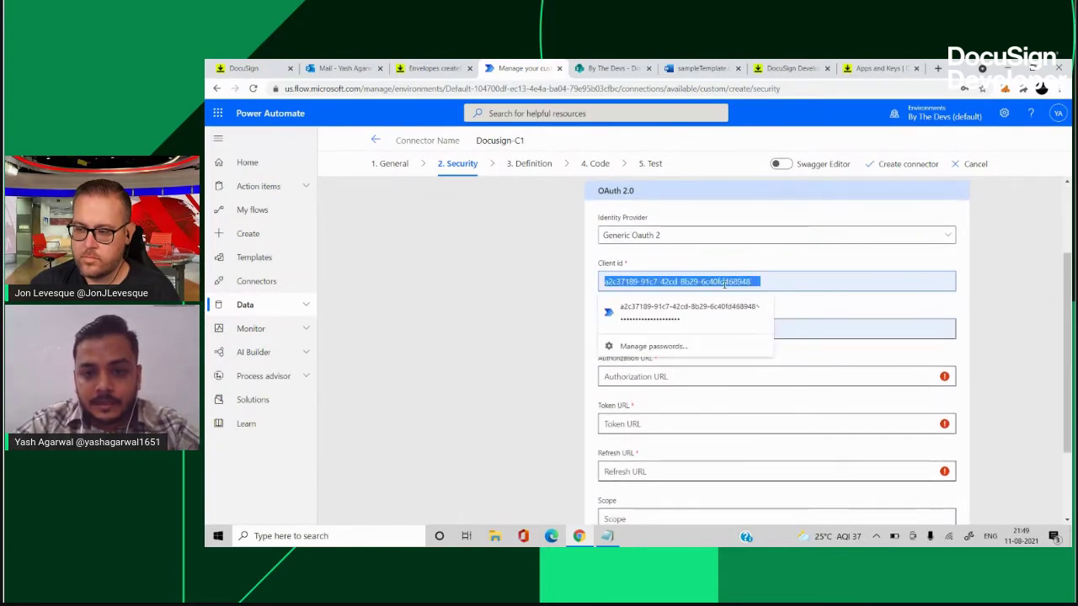
click(689, 310)
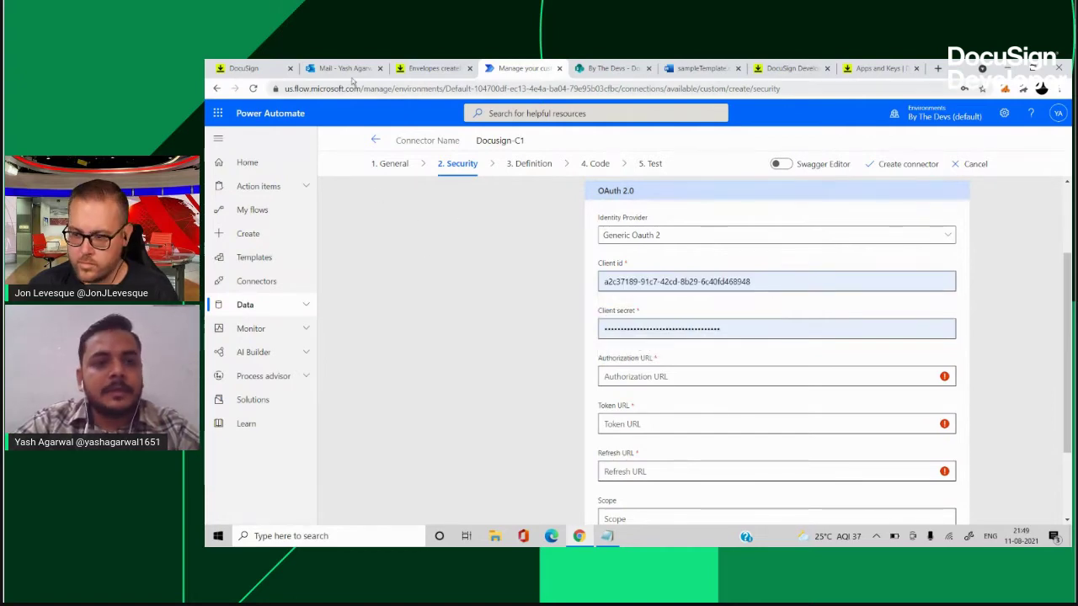
Step: Select the app's integration key on DocuSign's Apps and Keys page
click(875, 68)
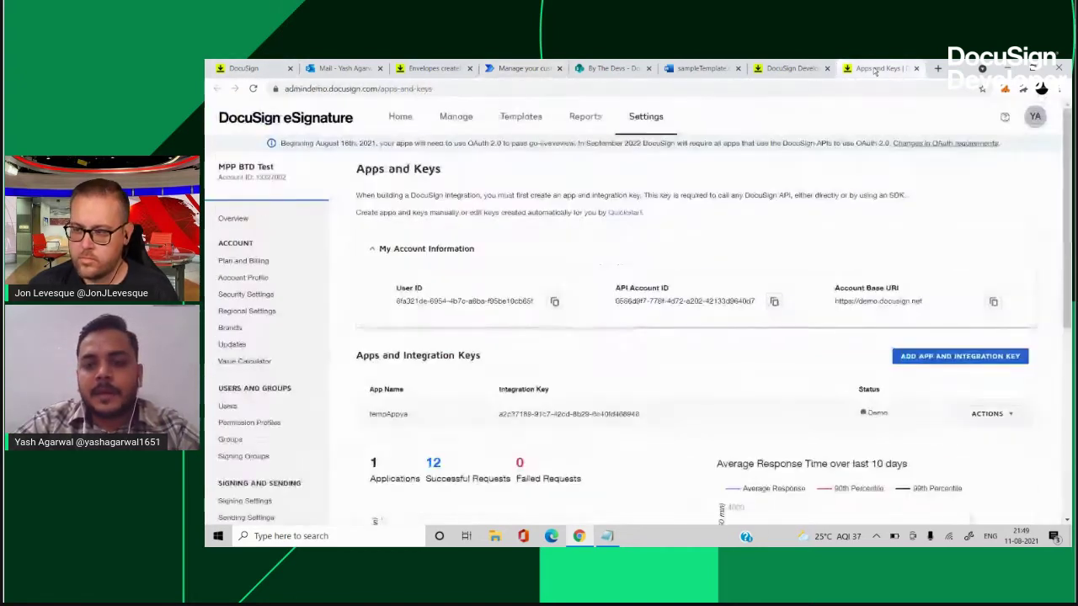
scroll(640, 349, down, 3)
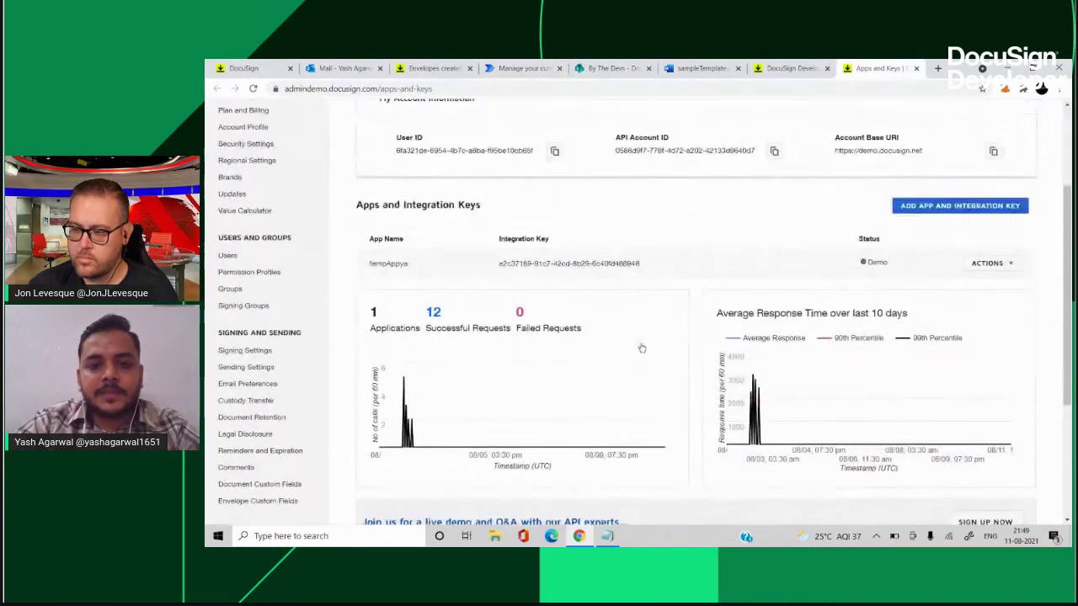
triple_click(579, 264)
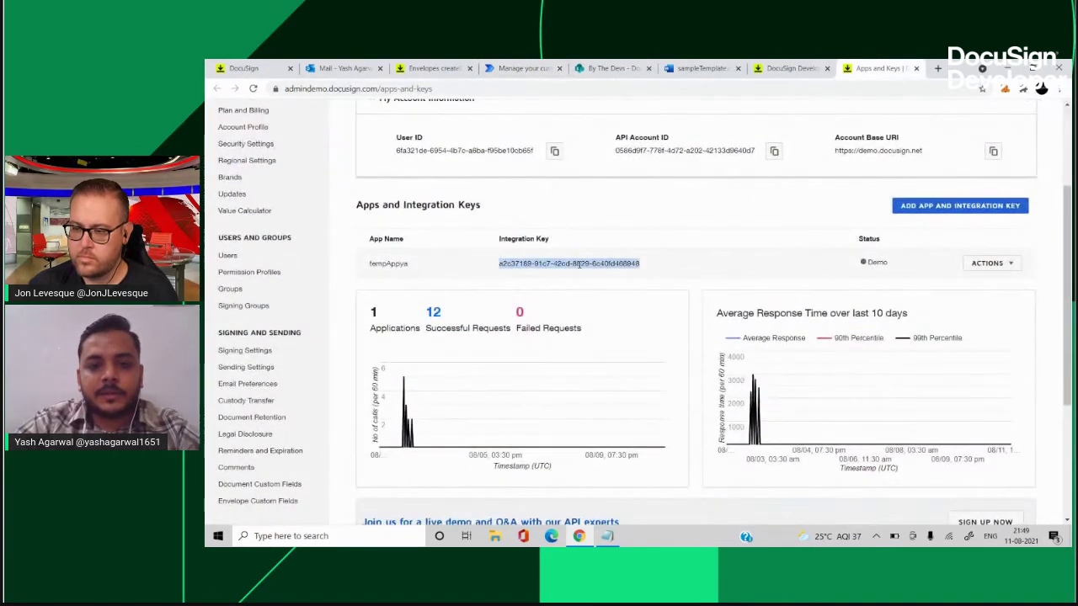
click(425, 68)
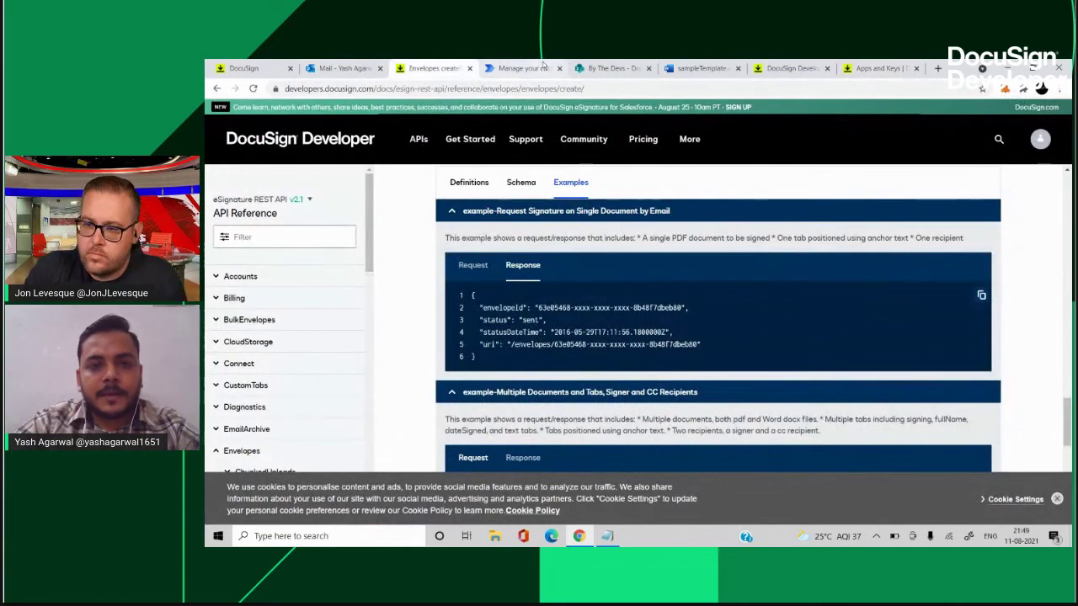
Step: Paste the DocuSign integration key into Docusign-C1's Client id and clear the autofilled Client secret
click(522, 68)
double_click(689, 281)
key(ctrl+a)
key(ctrl+v)
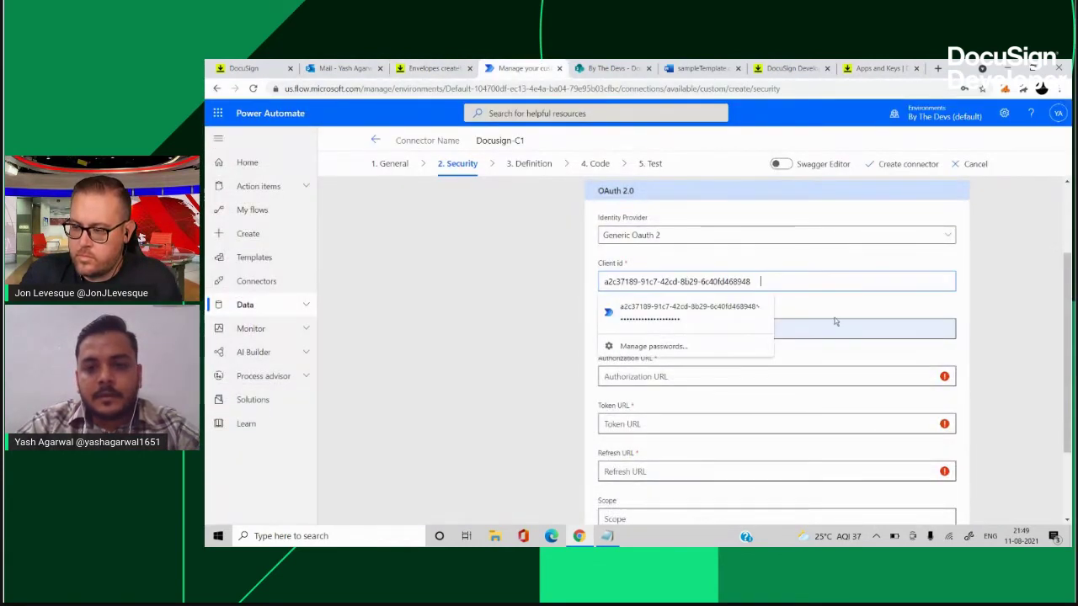
key(BackSpace)
click(833, 304)
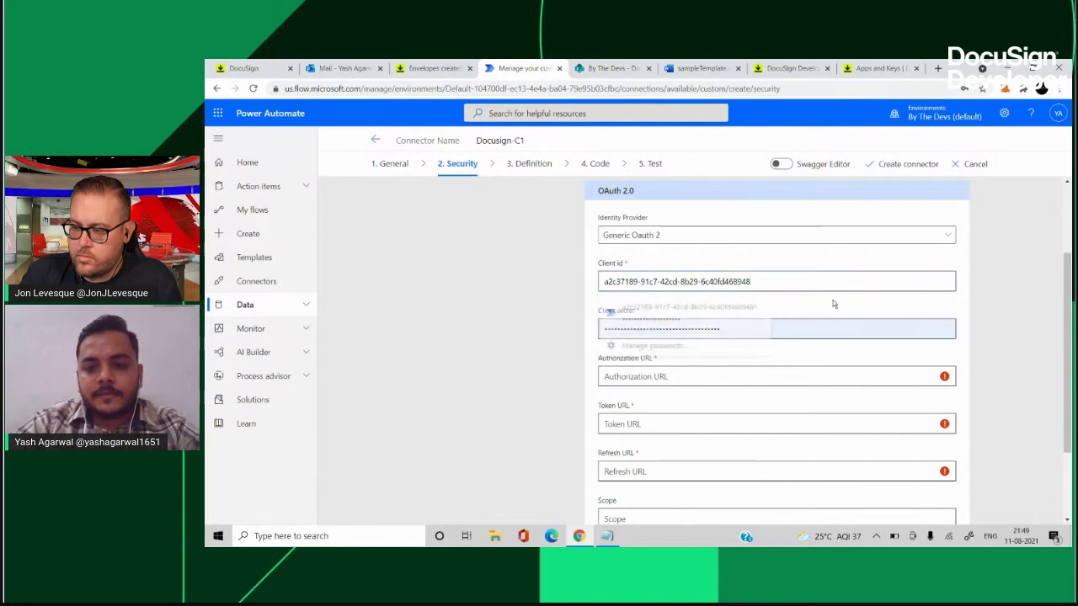
double_click(763, 327)
key(ctrl+v)
click(549, 330)
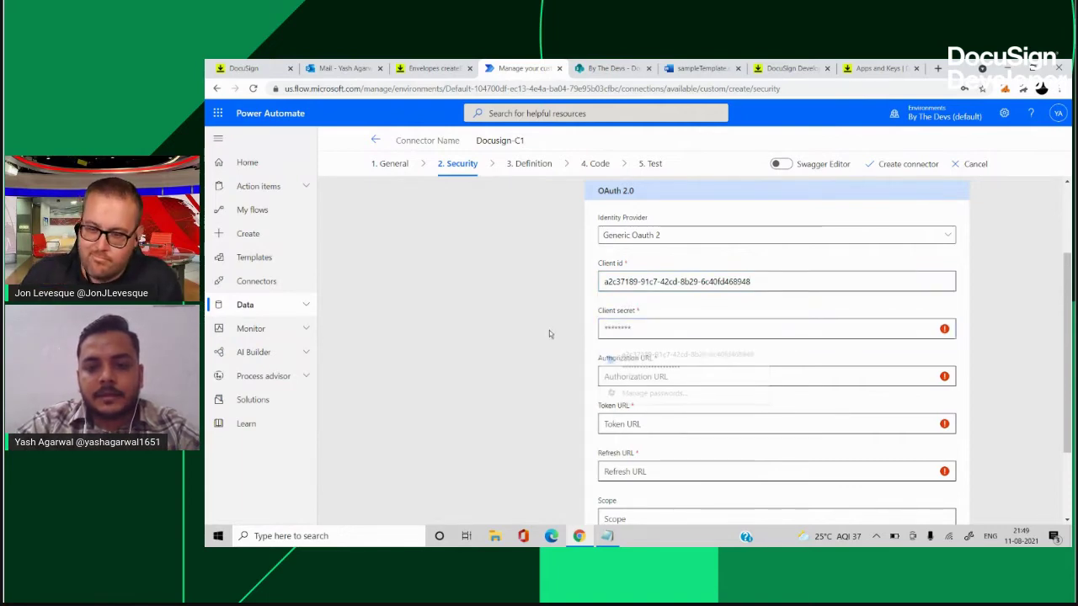
Step: Open the tempAppya app's Edit page from Apps and Keys and scroll to Authentication
click(788, 71)
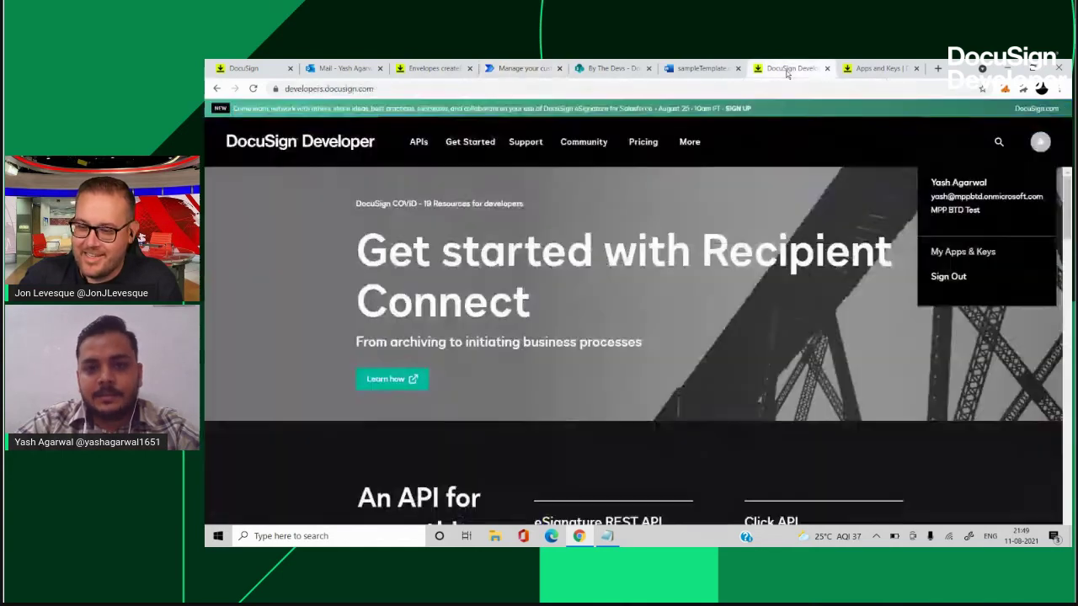
click(853, 71)
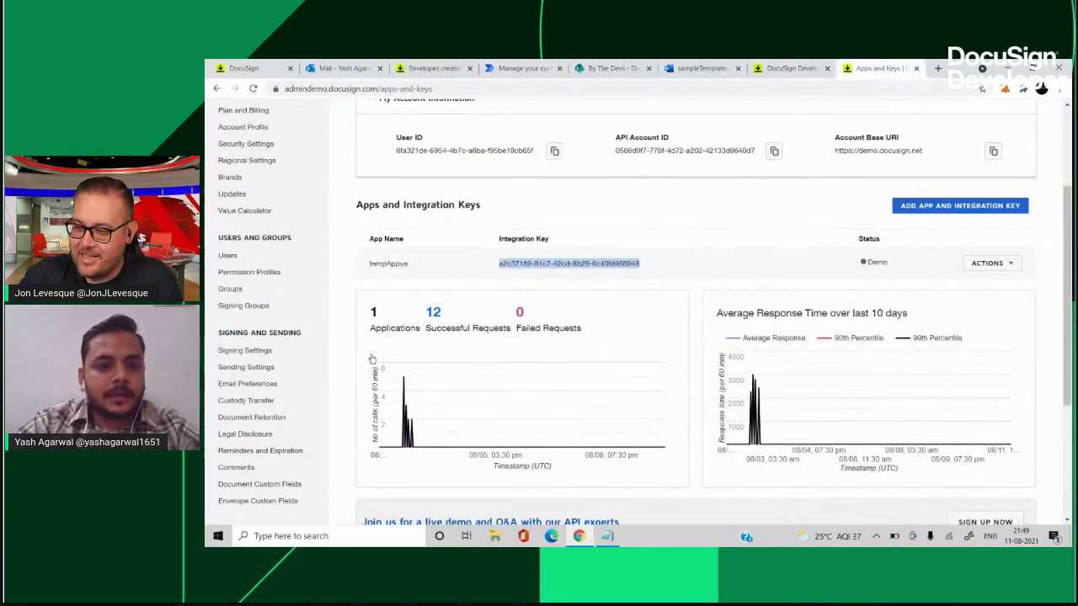
click(986, 262)
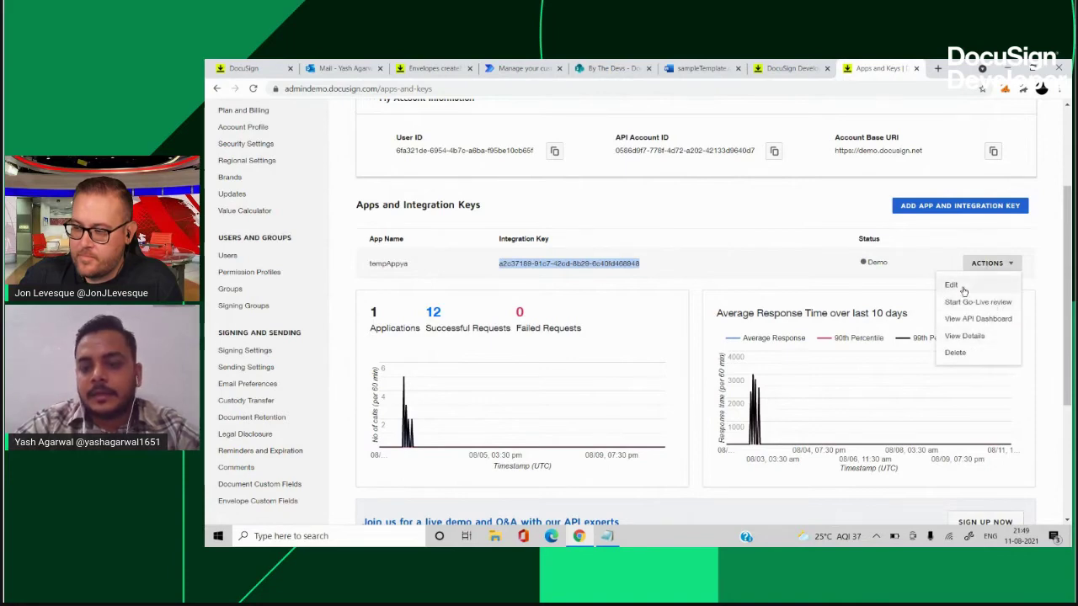
click(951, 285)
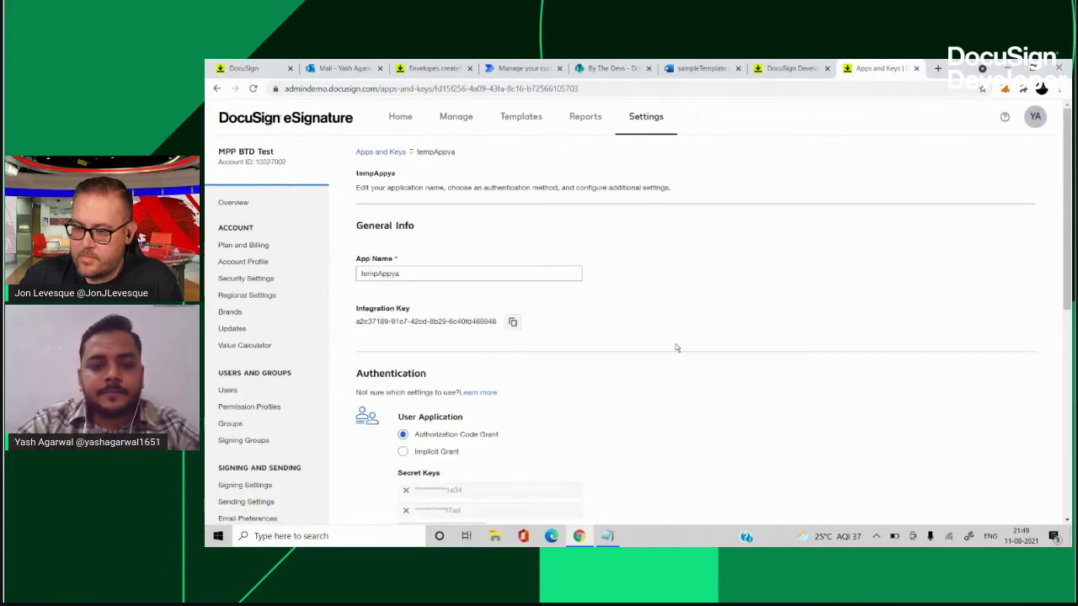
scroll(644, 352, down, 3)
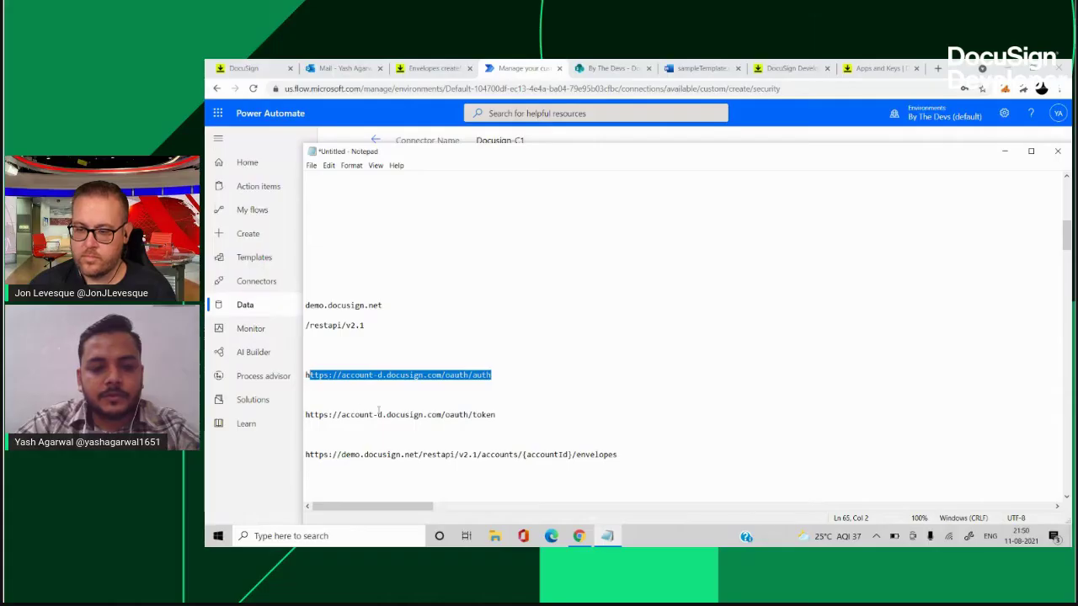
Step: Copy the DocuSign oauth/auth URL from the notes into the Authorization URL
key(shift+Left)
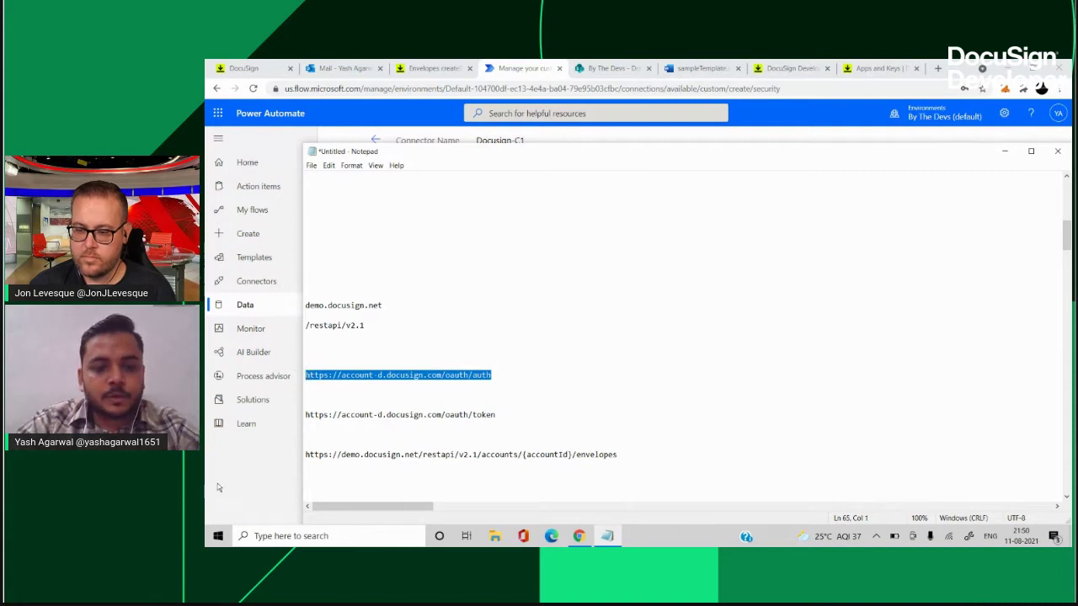
key(ctrl+c)
click(224, 483)
click(661, 266)
key(ctrl+v)
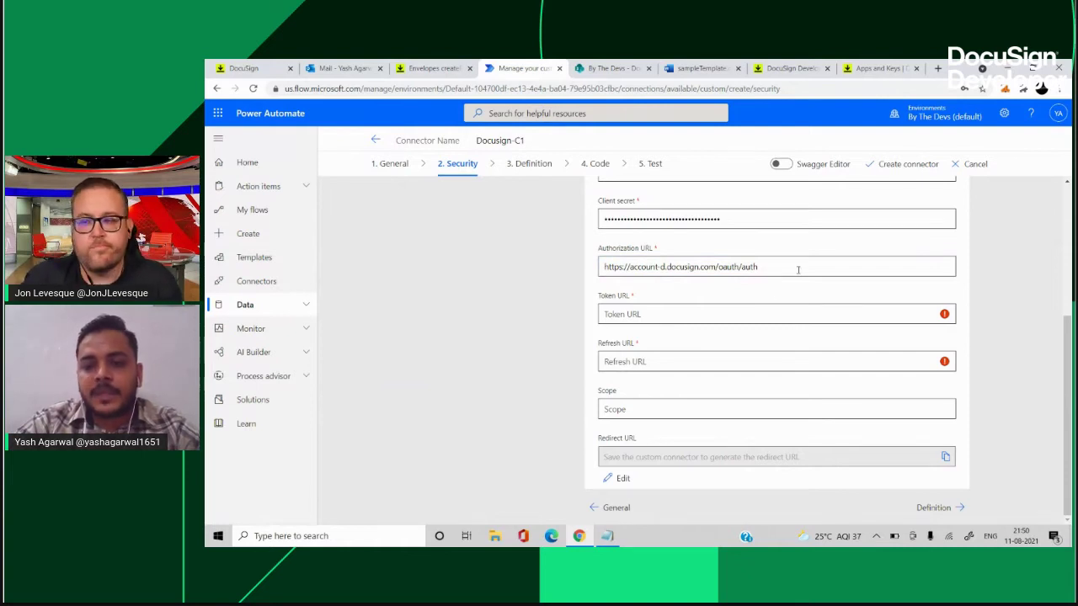
Step: Copy the DocuSign oauth/token URL into both the Token URL and Refresh URL
click(606, 537)
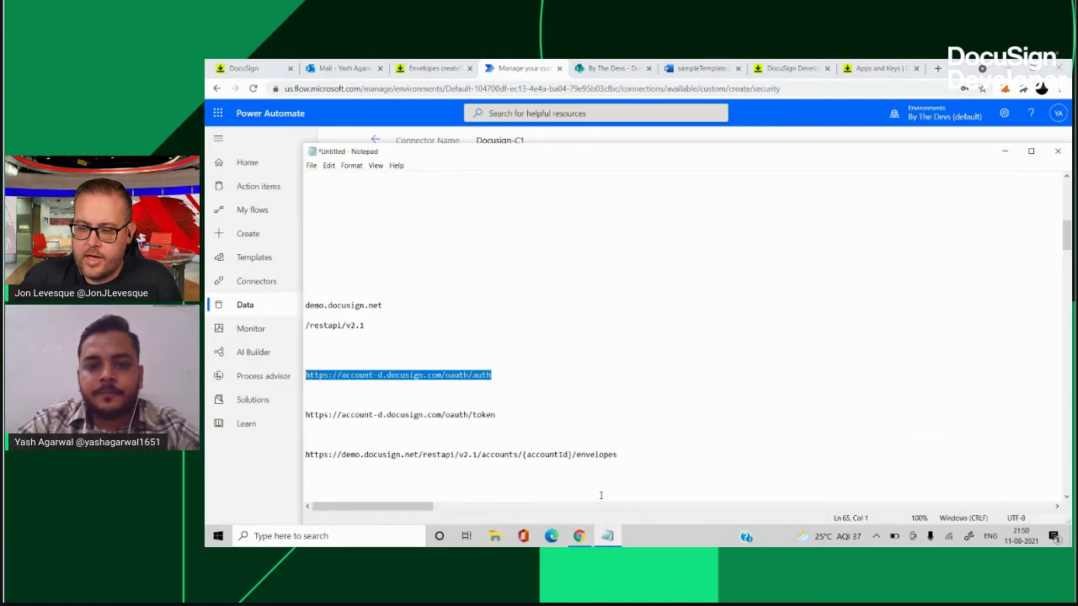
click(473, 415)
drag(525, 416, 299, 416)
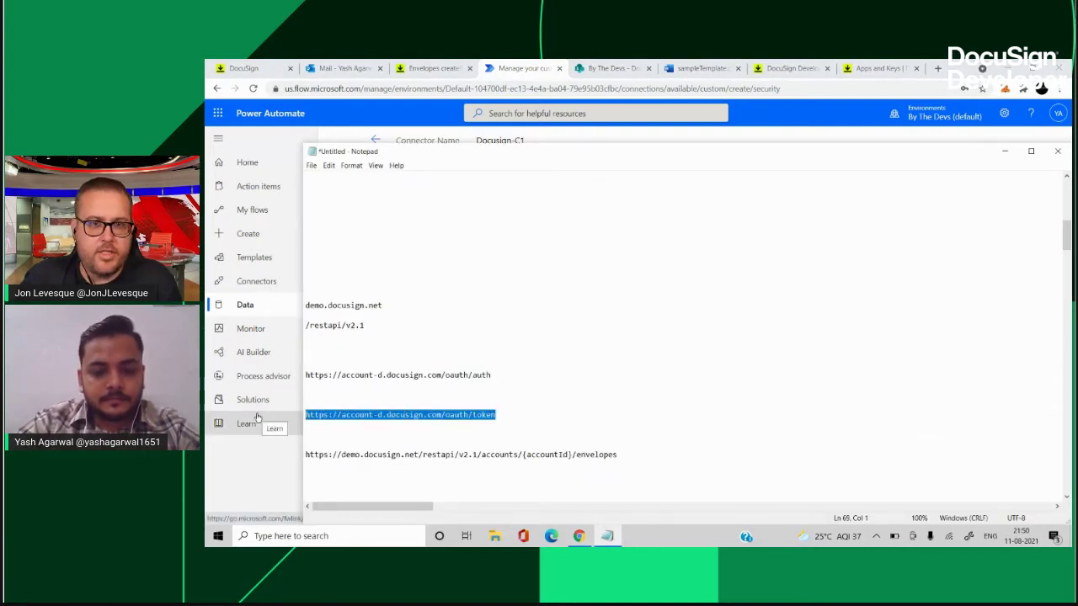
click(269, 473)
click(641, 319)
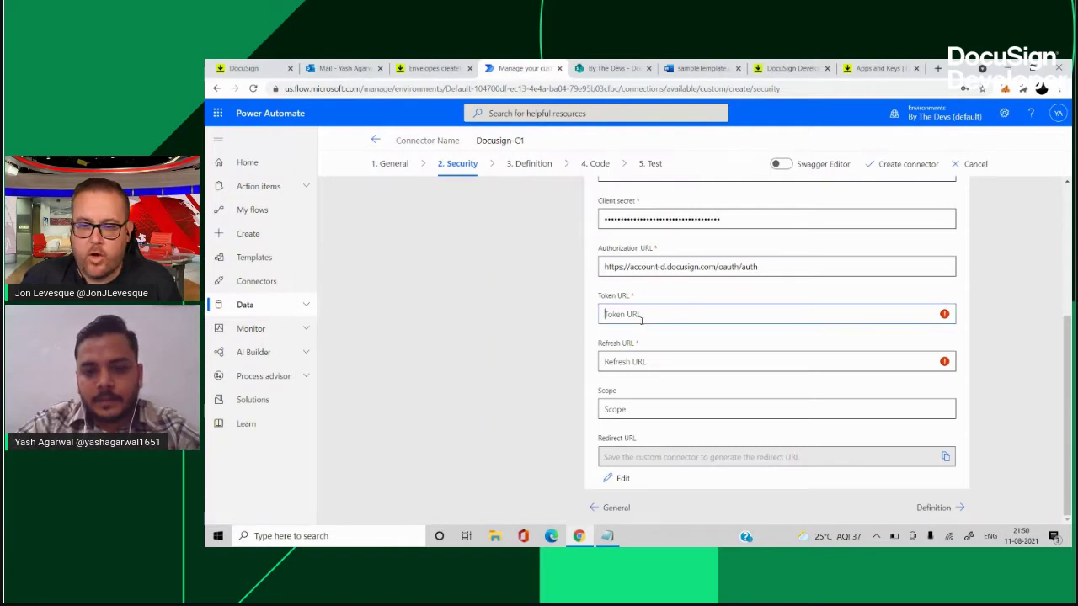
key(ctrl+v)
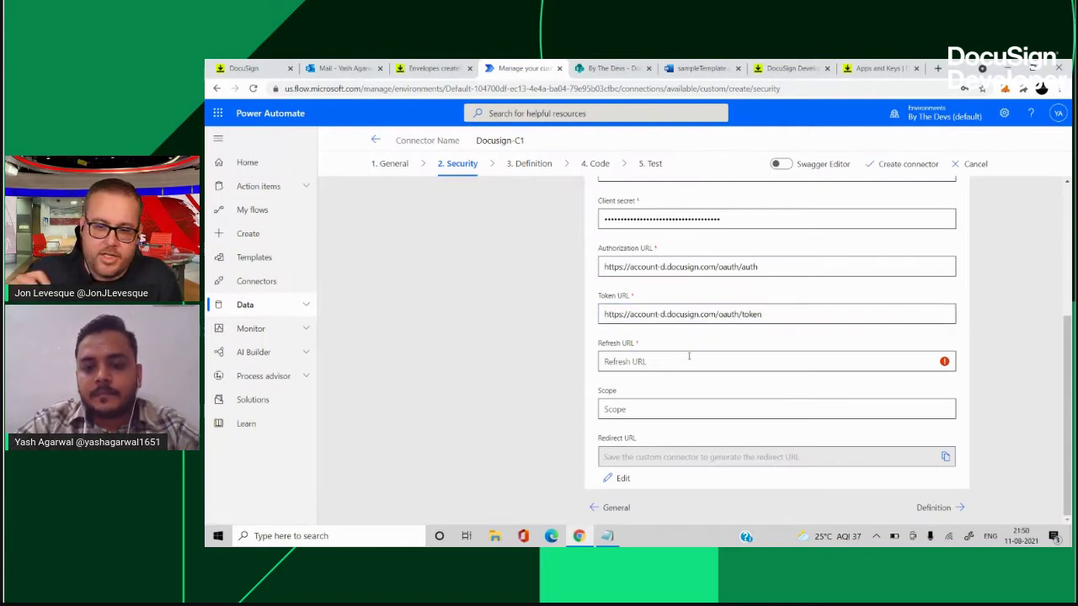
click(691, 358)
key(ctrl+v)
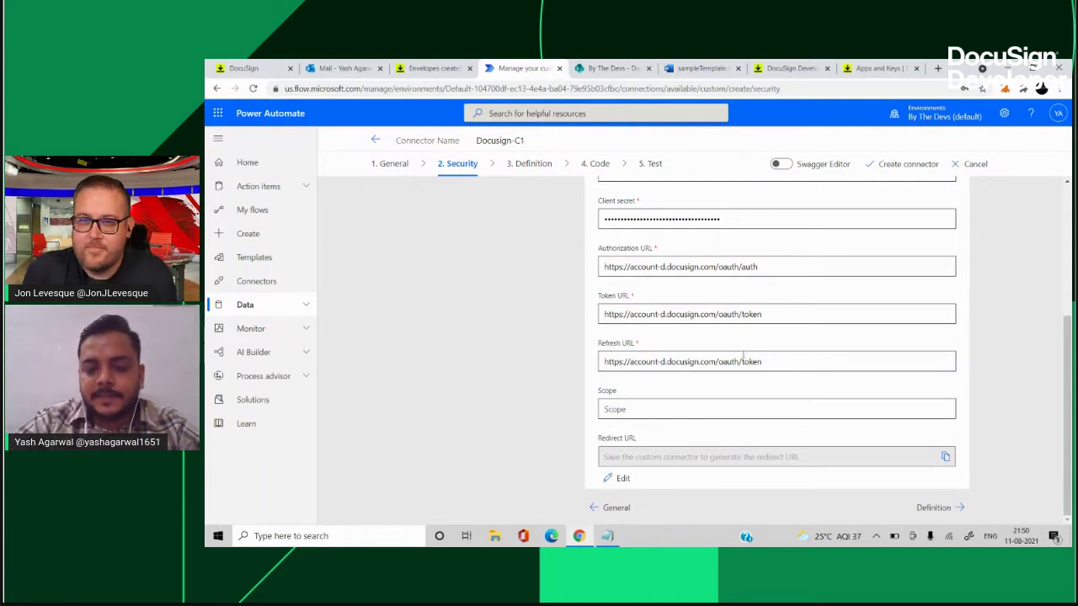
Step: Set the OAuth scope to signature
click(689, 404)
text(signature)
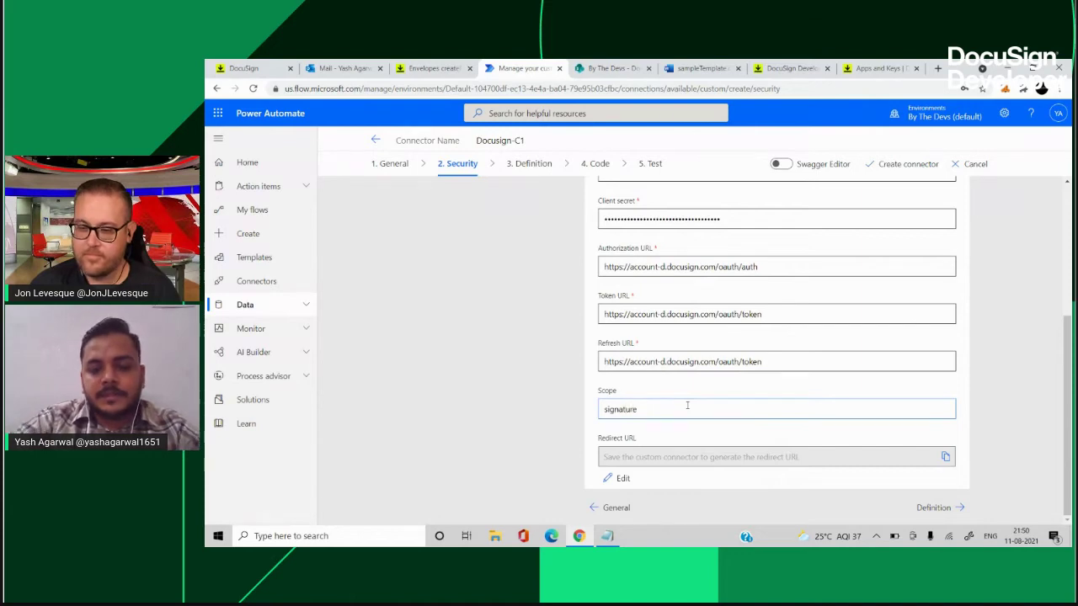
scroll(692, 379, up, 2)
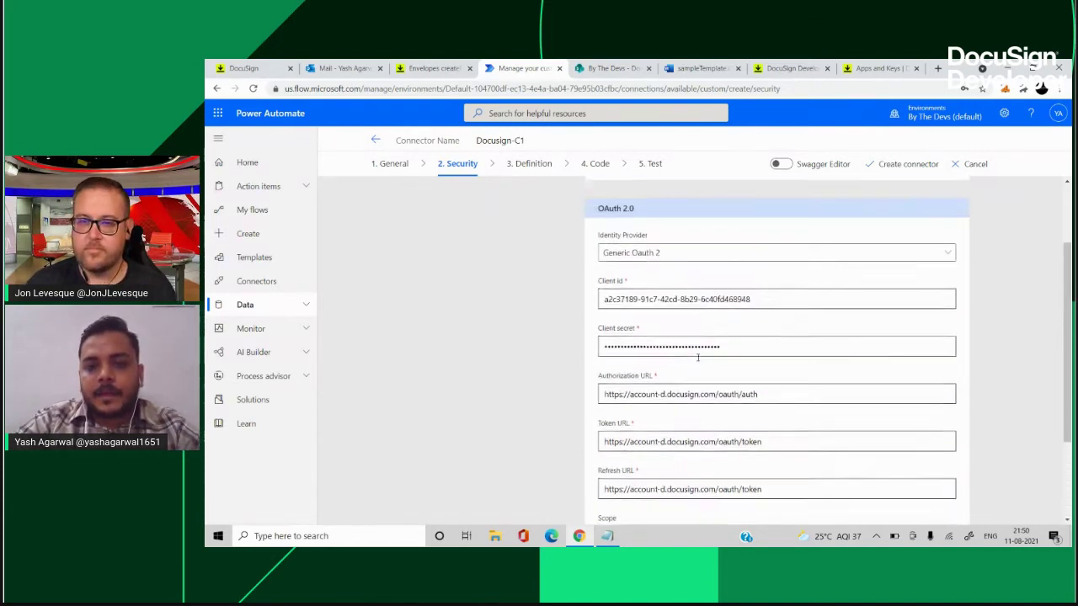
scroll(697, 357, down, 3)
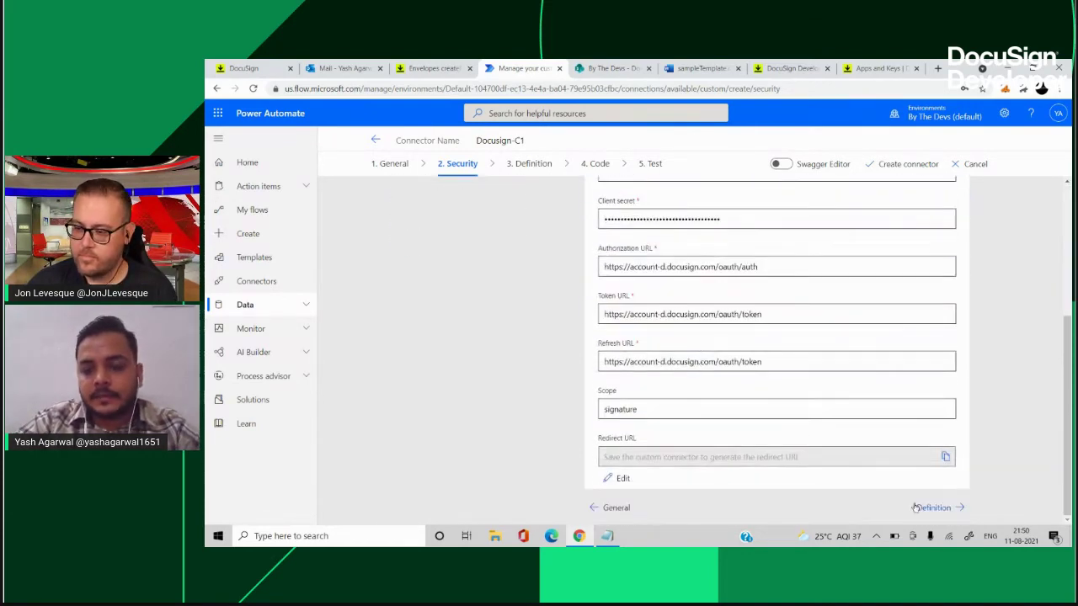
Step: Add a new Definition action summarised 'Send Envelope', described 'Create custom templates and send envelopes'
click(918, 507)
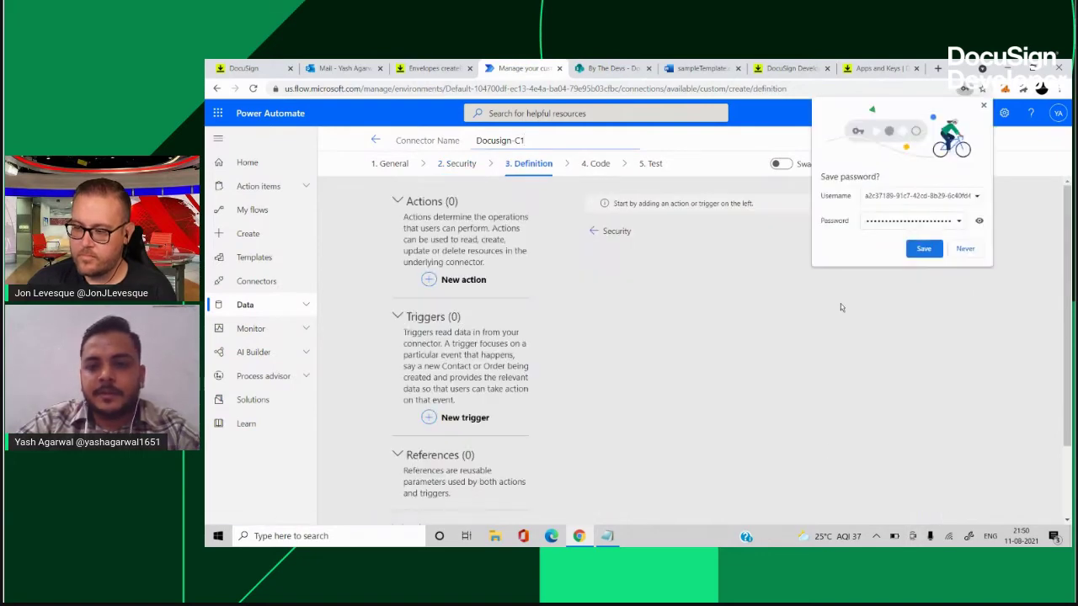
click(965, 248)
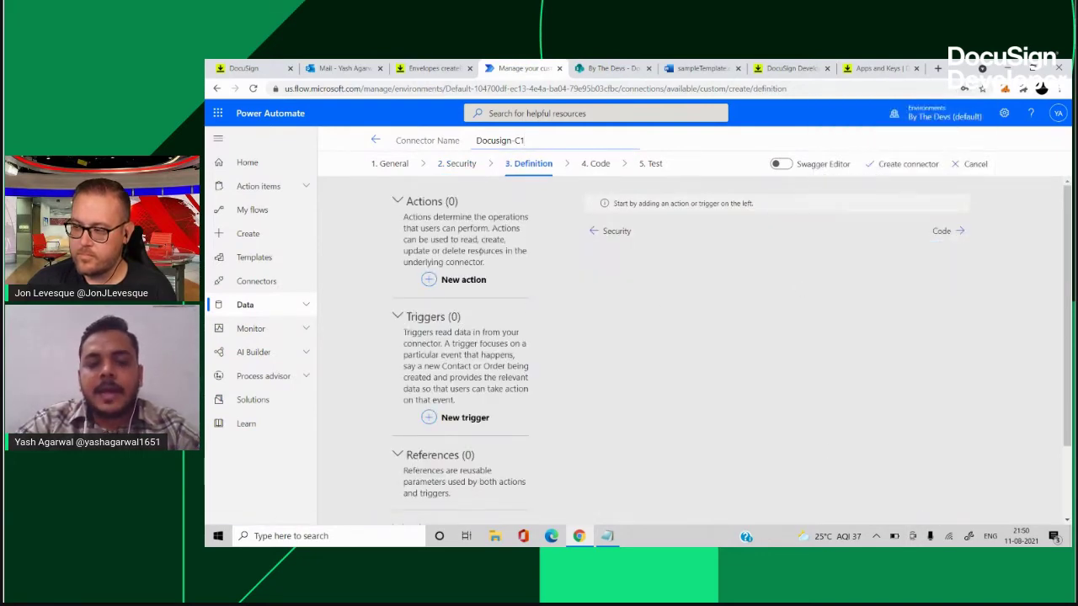
click(443, 283)
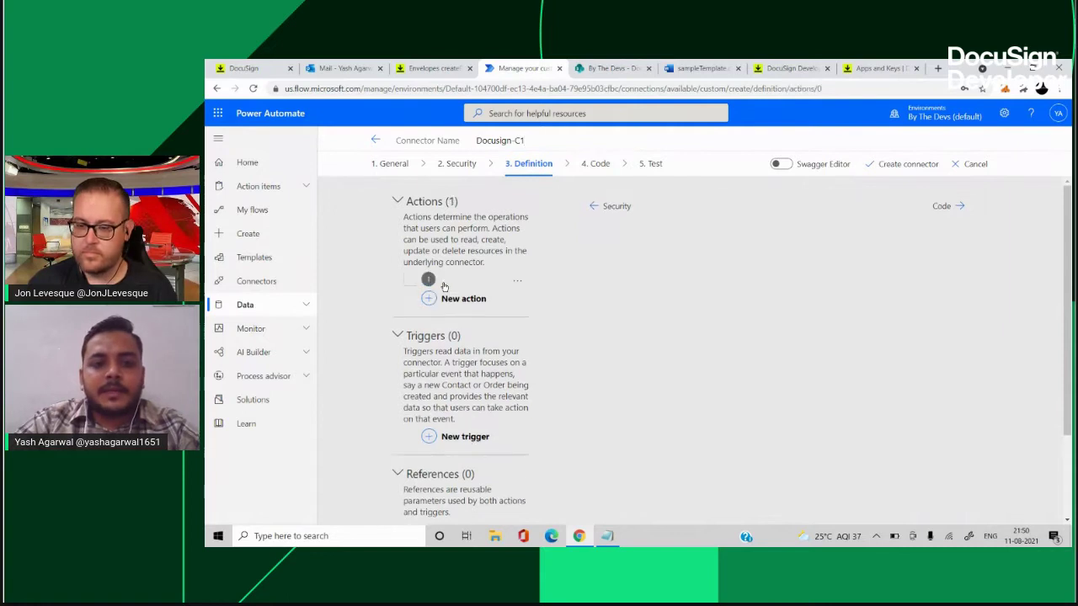
click(658, 246)
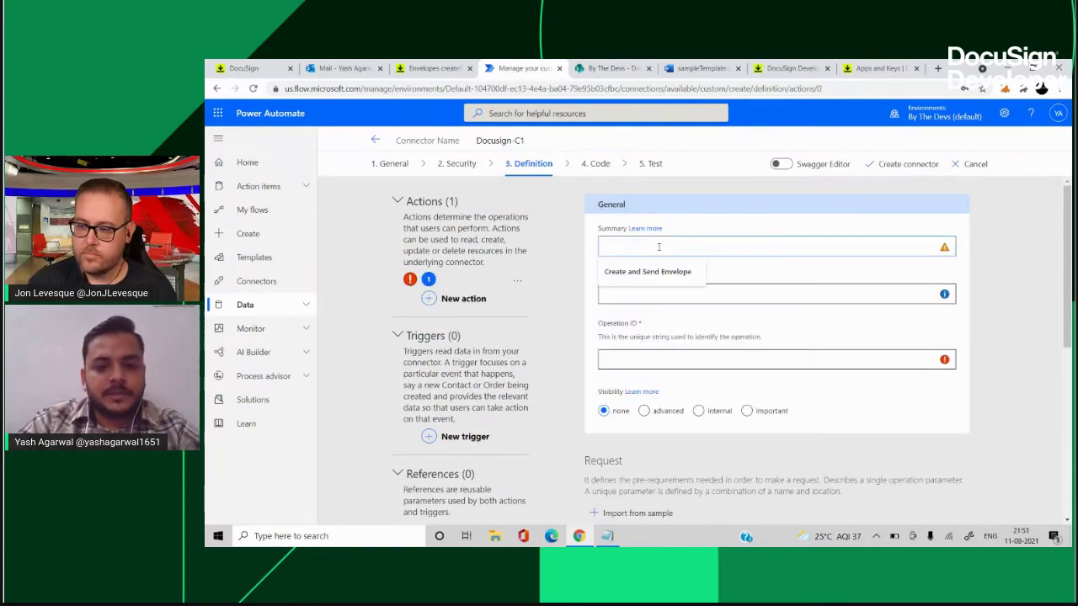
text(S)
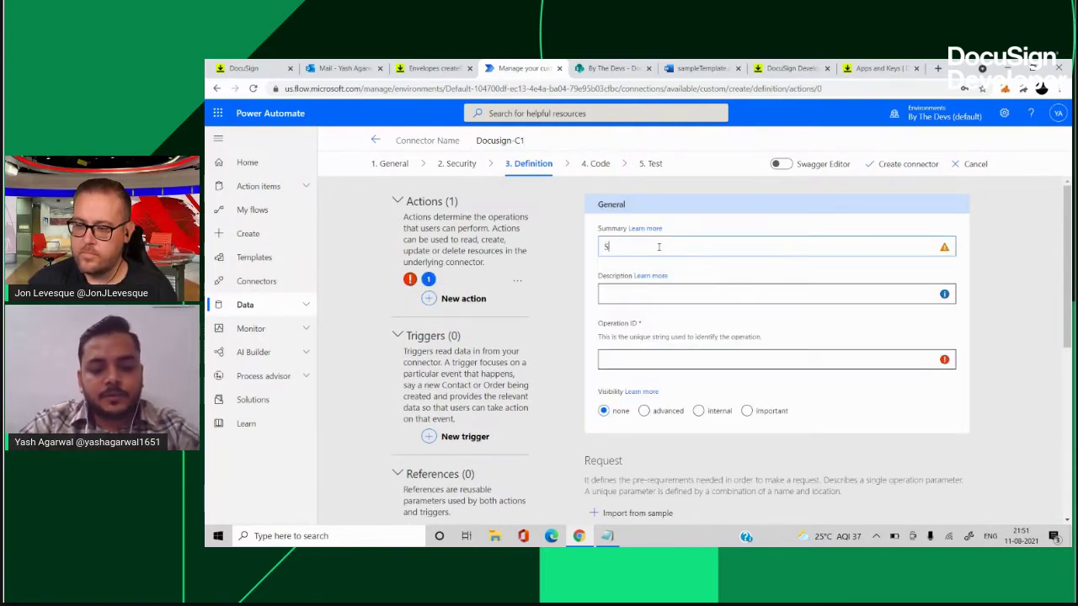
text(end )
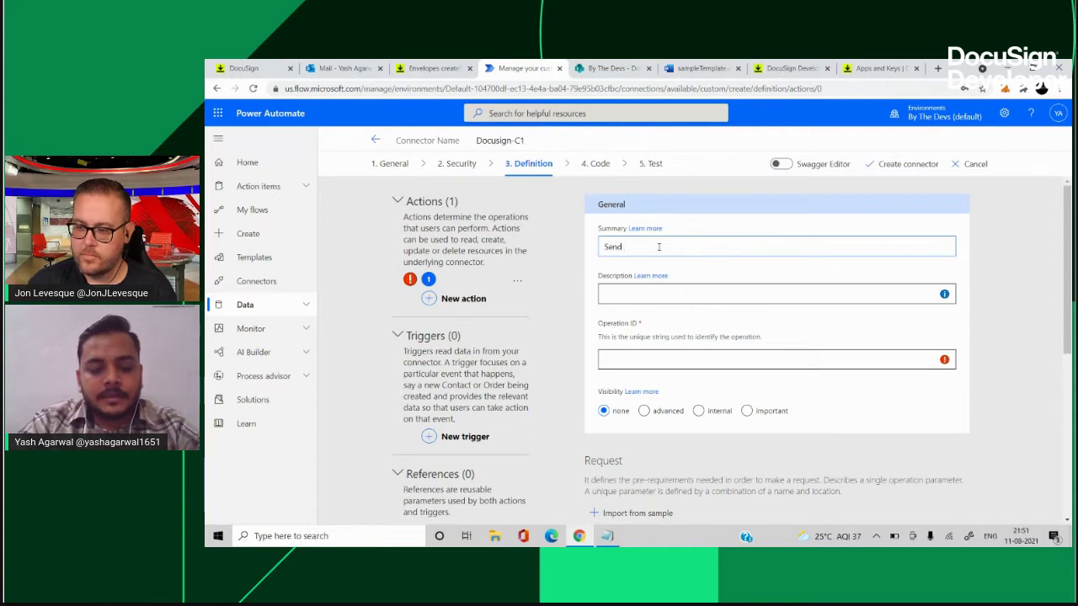
text(Envelope)
click(692, 293)
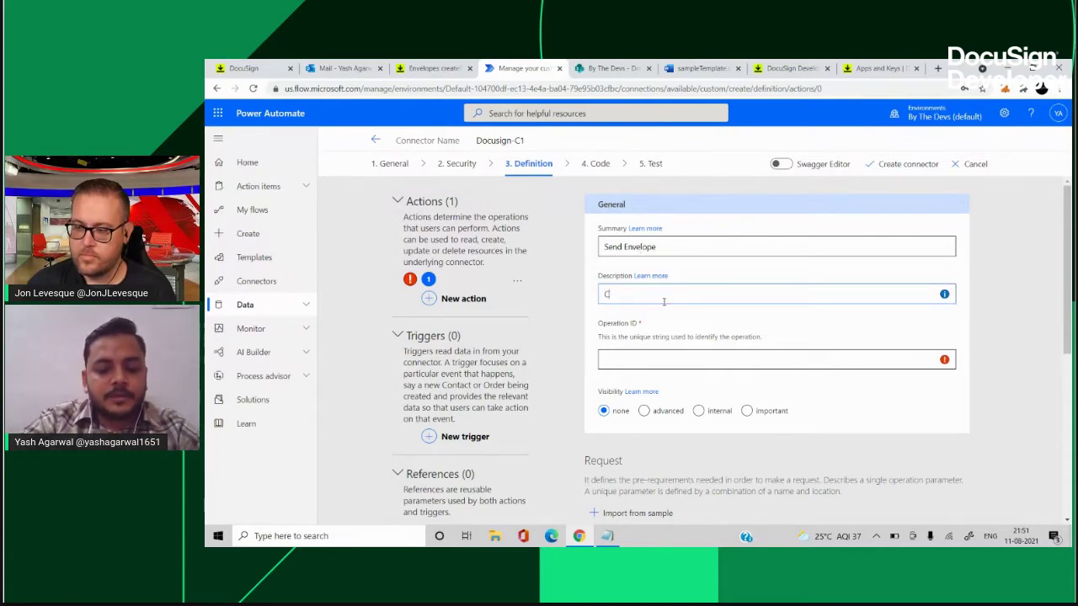
text(Create custom )
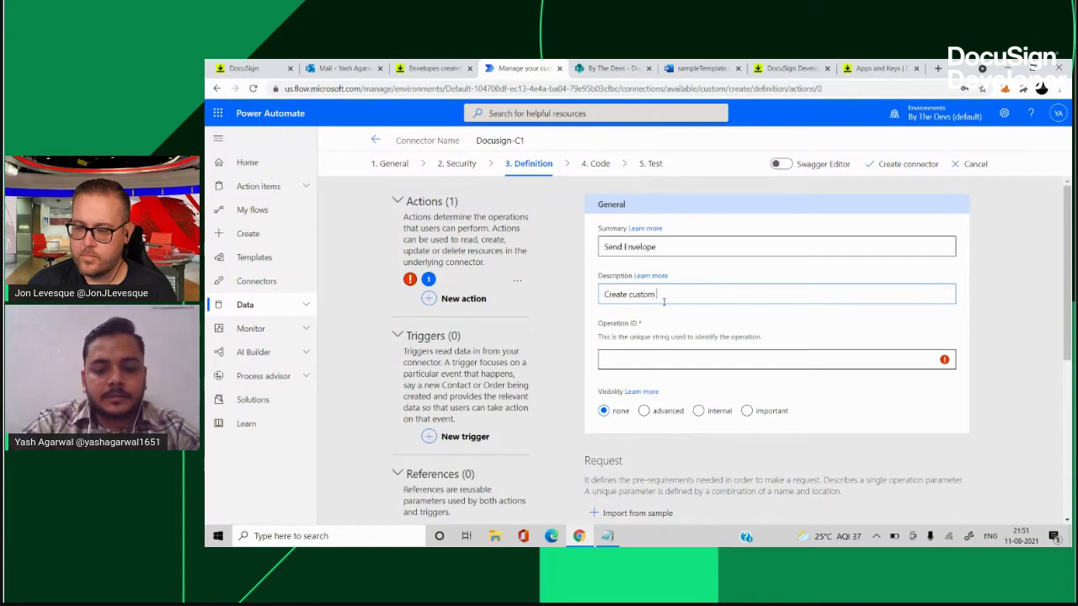
text(templates and send envelope)
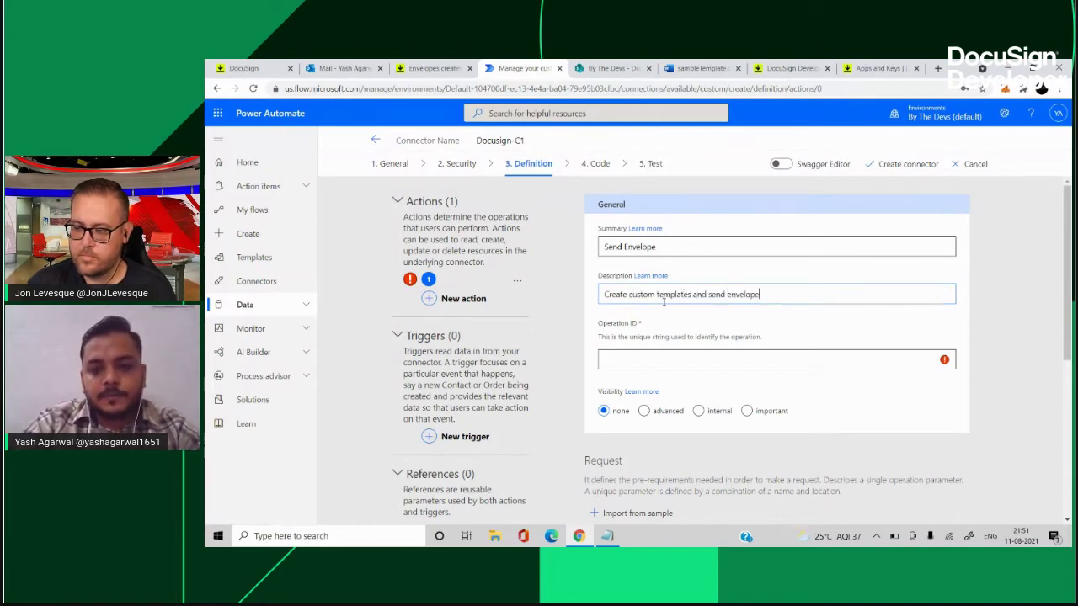
Step: Set the action's operation ID to SendEnvelope
click(630, 359)
text(send)
key(BackSpace)
key(BackSpace)
key(BackSpace)
key(BackSpace)
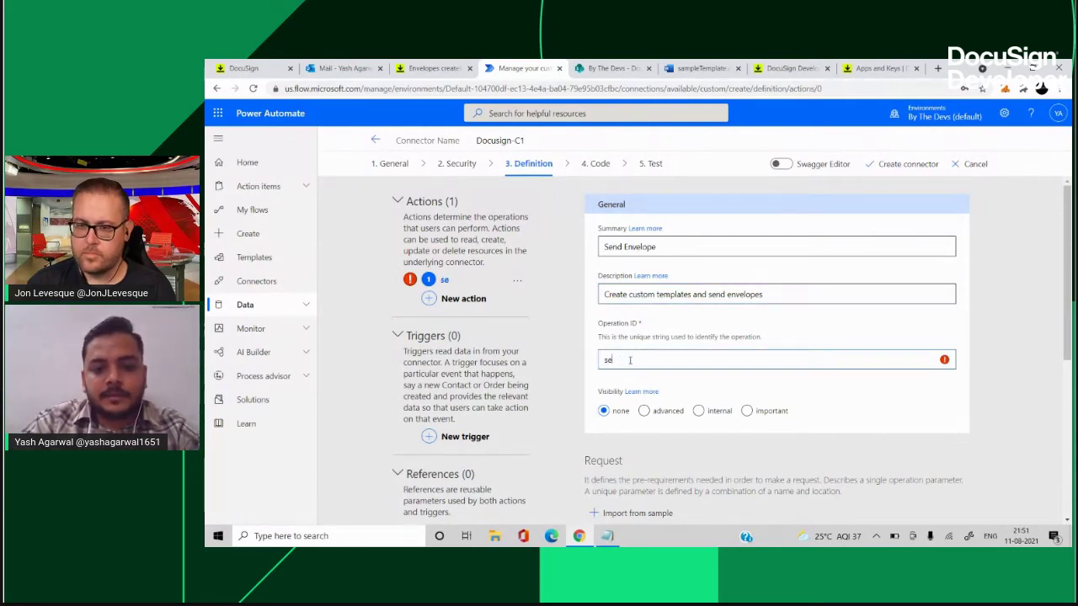
text(SendEnvelope)
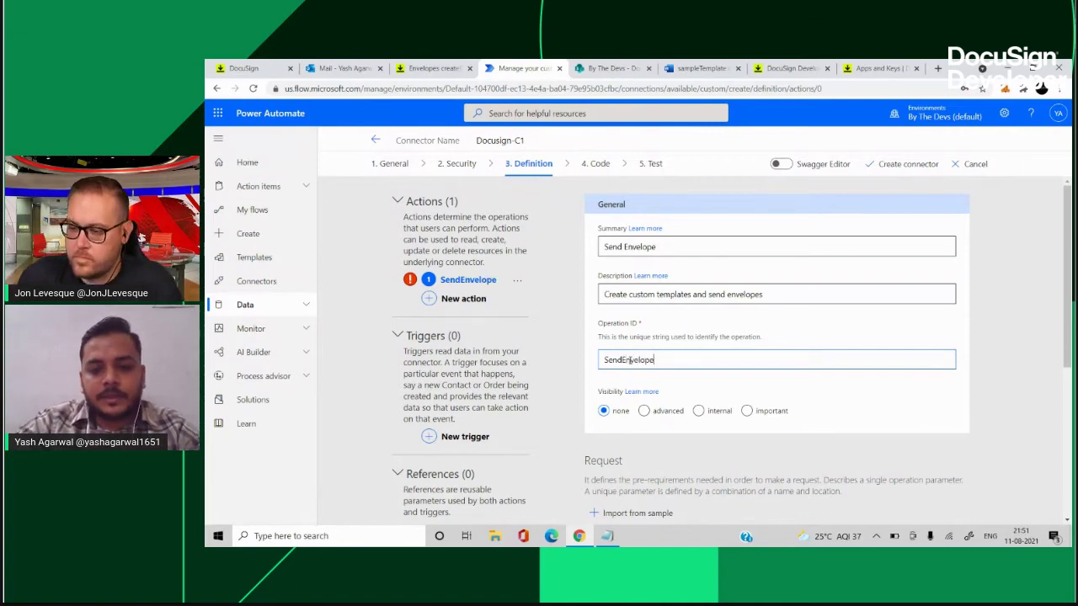
click(683, 341)
scroll(673, 340, down, 1)
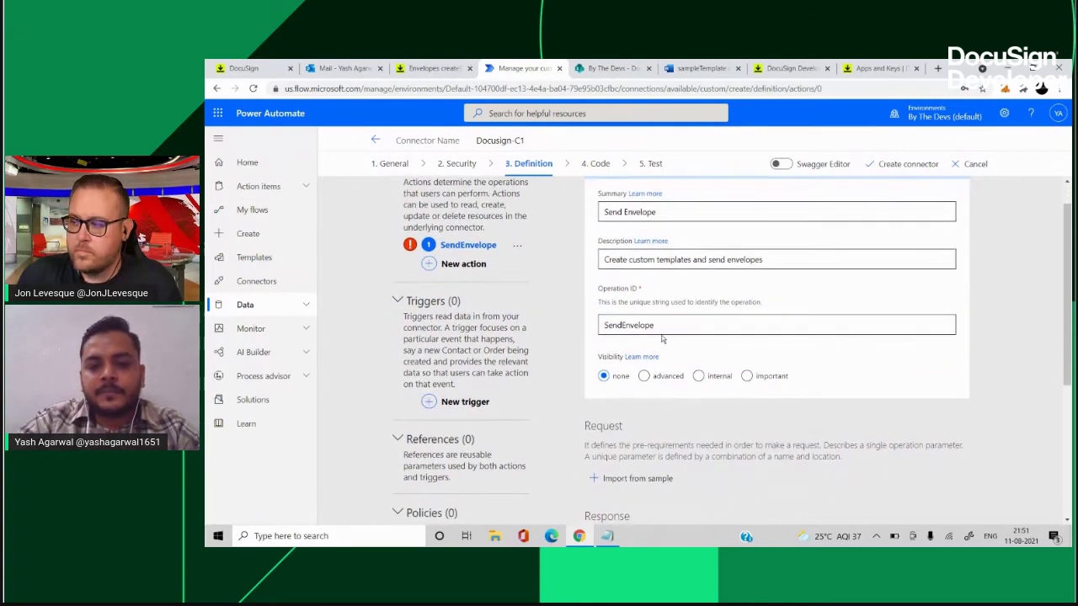
scroll(662, 341, down, 1)
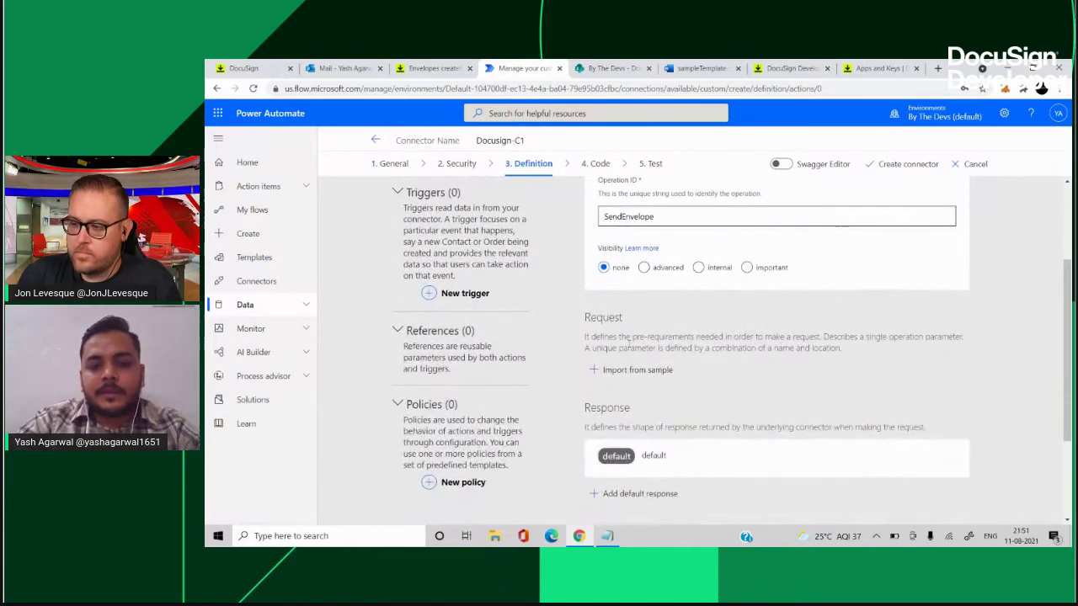
scroll(627, 339, down, 1)
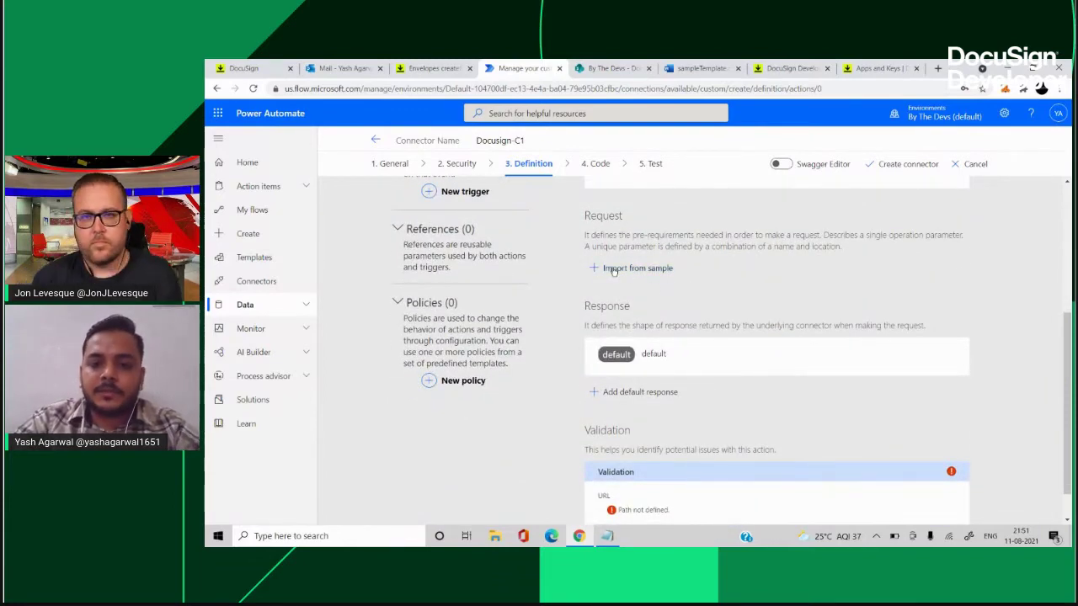
Step: Copy the demo.docusign.net envelopes URL from the Notepad endpoint notes
click(614, 269)
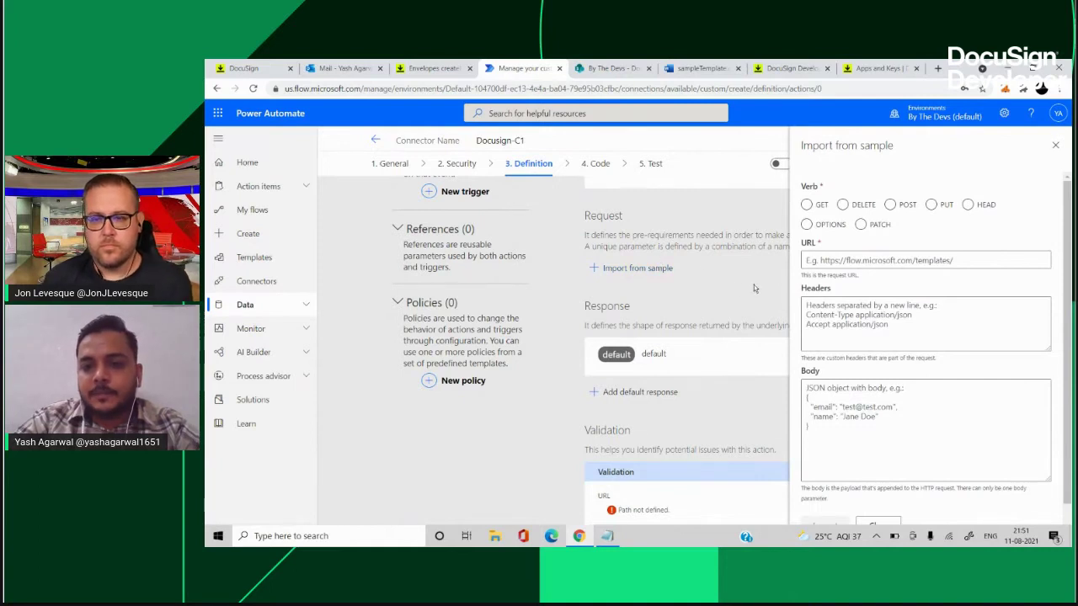
click(891, 207)
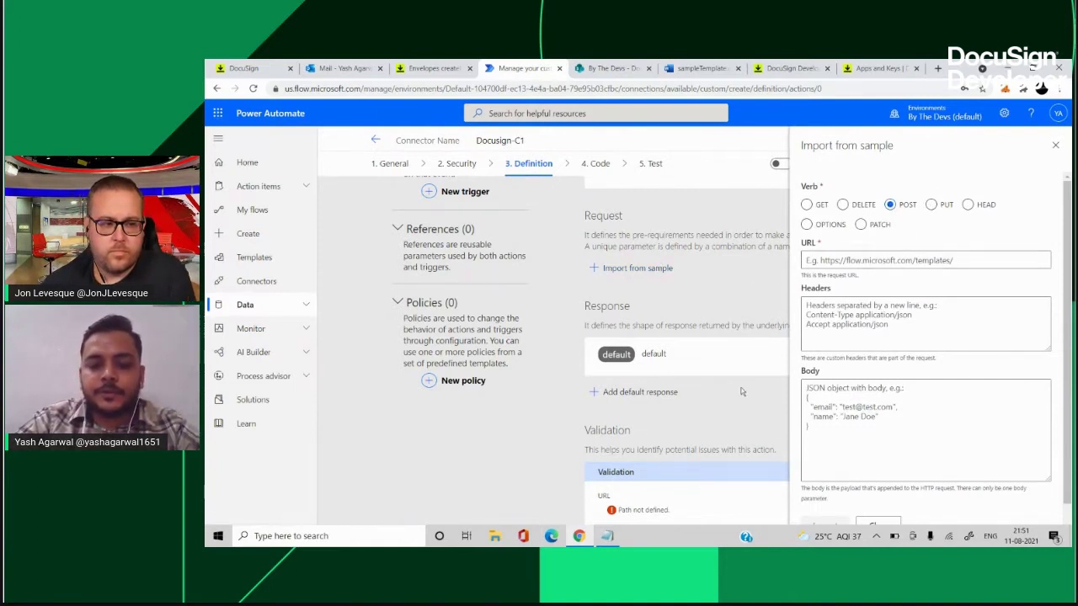
click(607, 536)
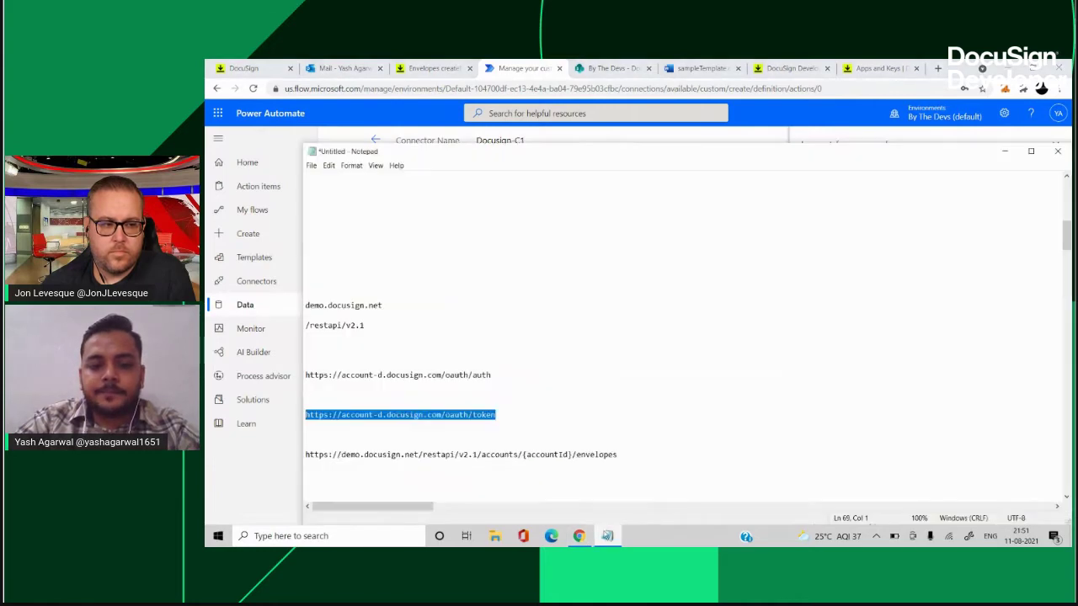
scroll(523, 436, down, 2)
scroll(524, 436, down, 1)
drag(306, 305, 522, 305)
click(459, 307)
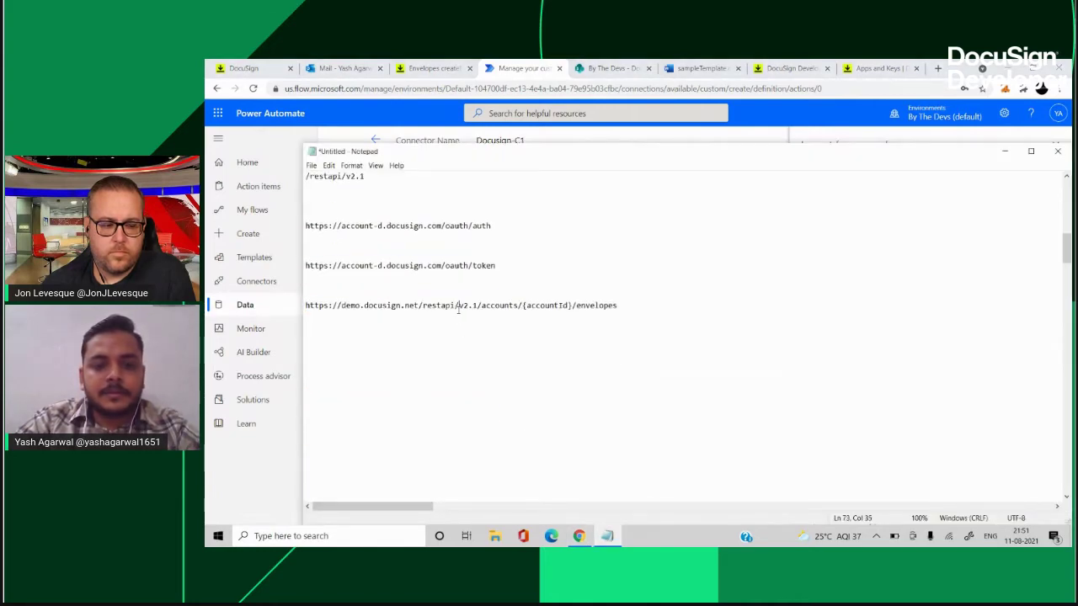
drag(442, 314, 632, 318)
key(ctrl+c)
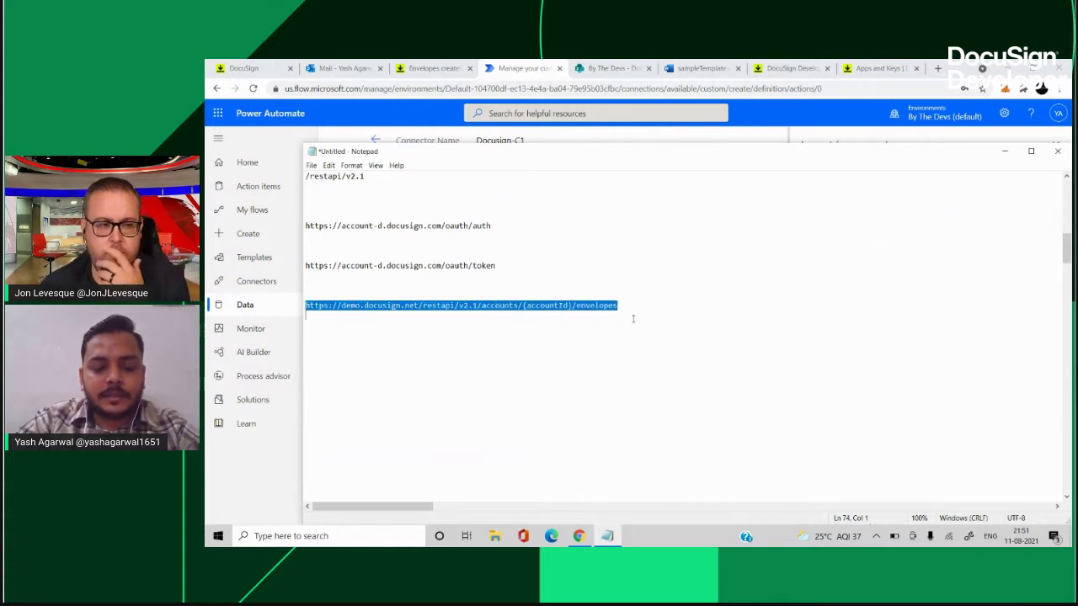
Step: Enter a POST sample with the pasted envelopes URL, then view the Envelopes create reference
click(275, 473)
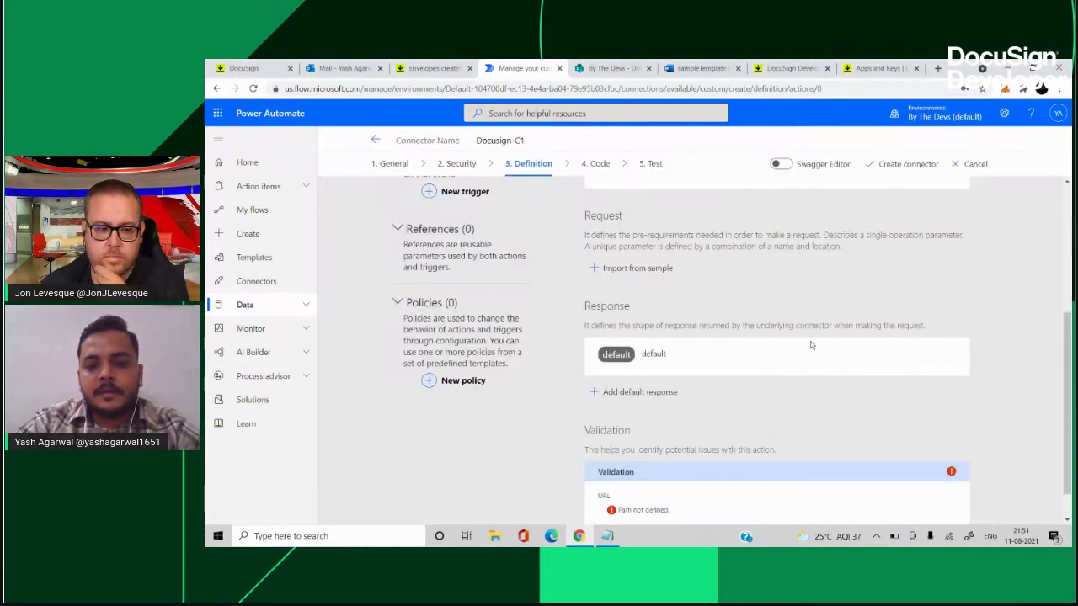
click(616, 270)
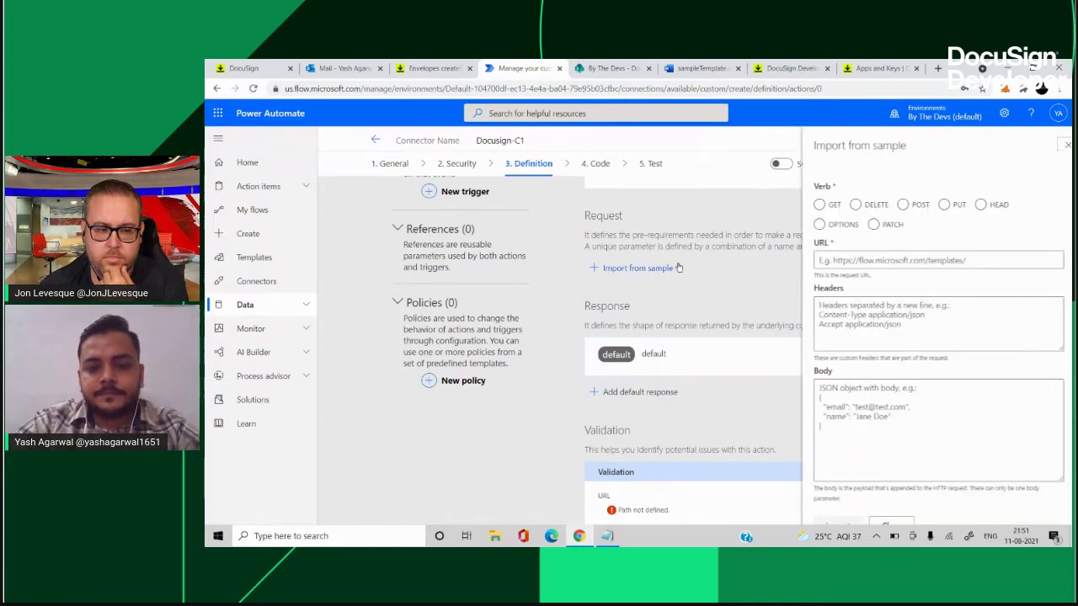
click(901, 205)
click(894, 260)
key(ctrl+v)
click(810, 261)
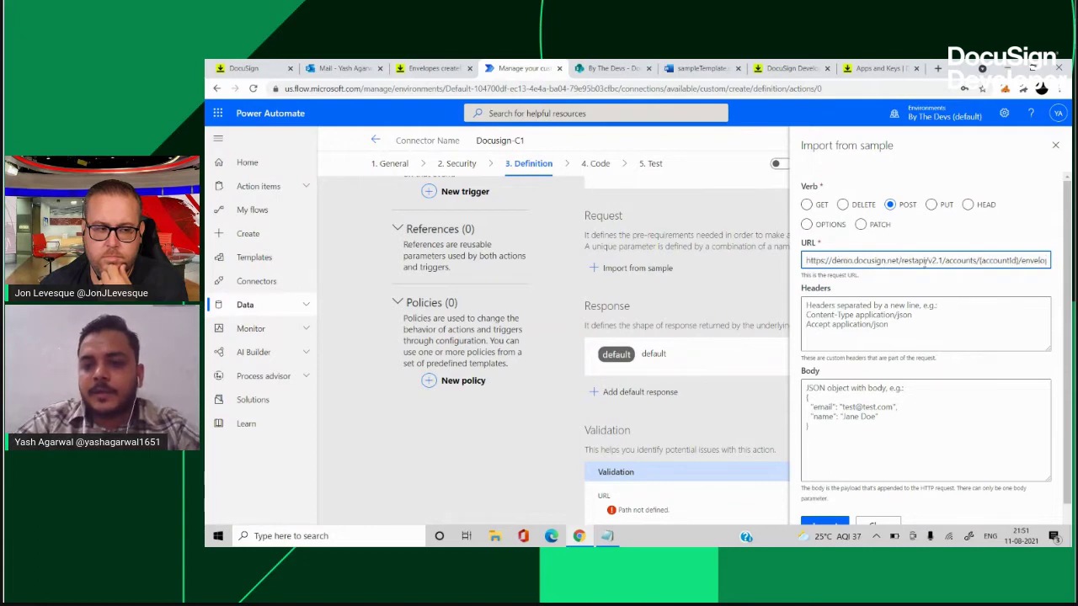
key(End)
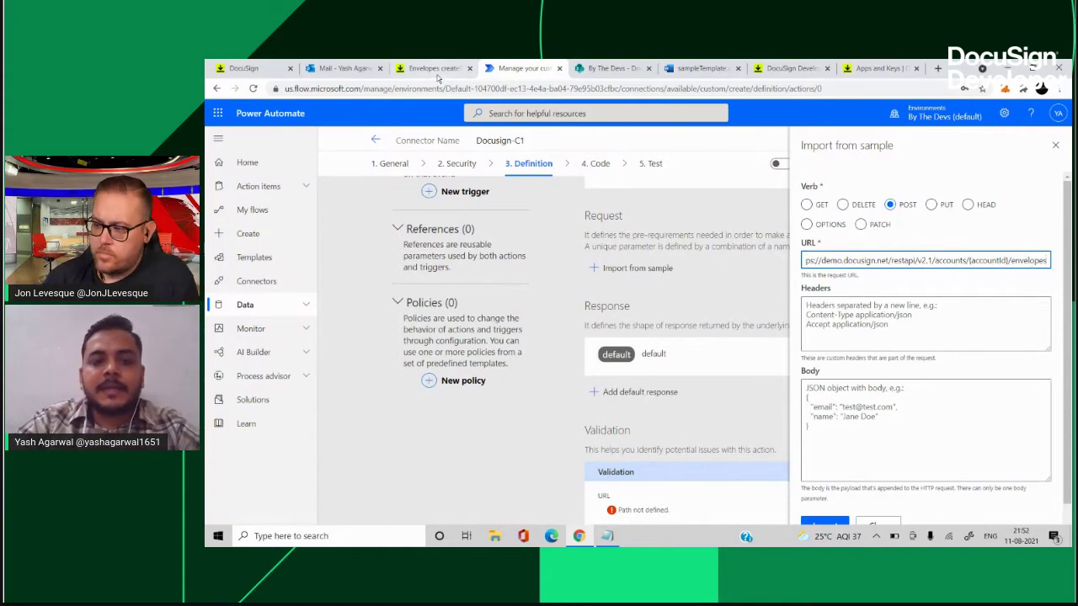
click(435, 70)
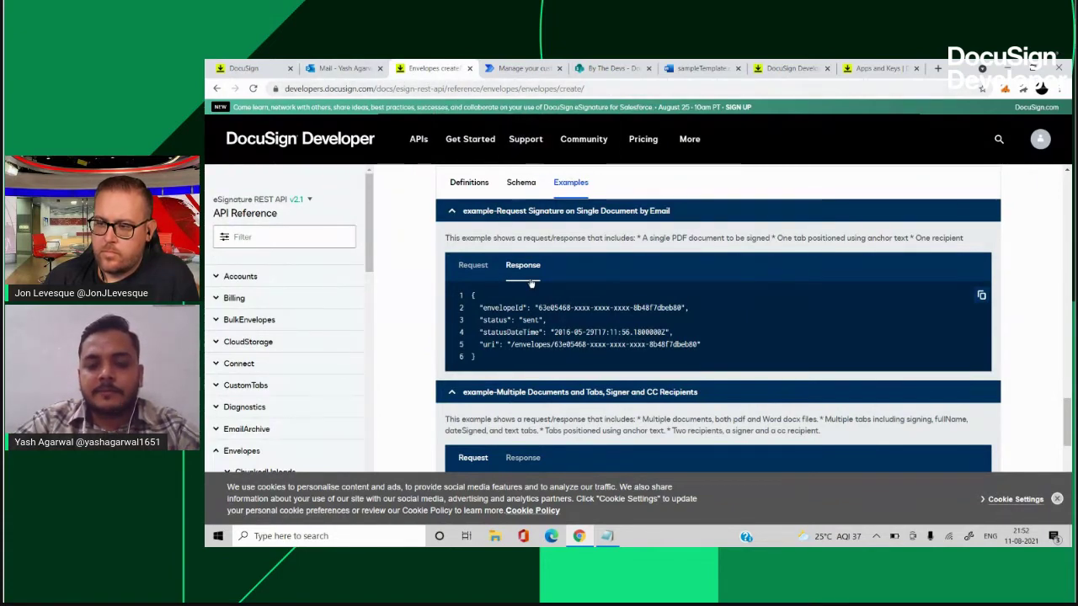
Step: Find the HTTP request path and select its {accountId} placeholder
scroll(581, 323, up, 3)
scroll(581, 323, up, 10)
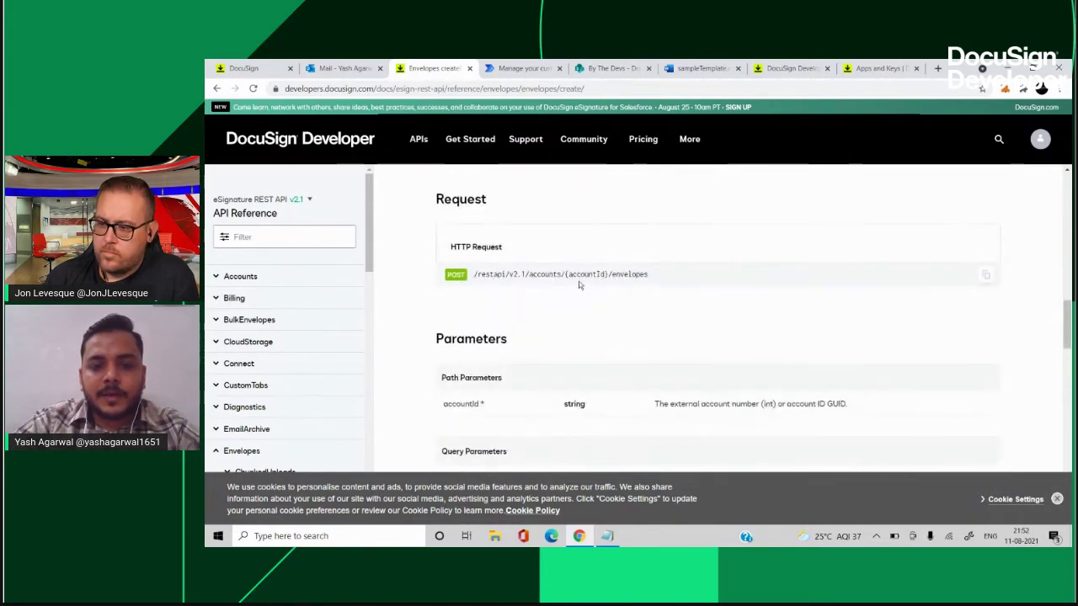
double_click(593, 274)
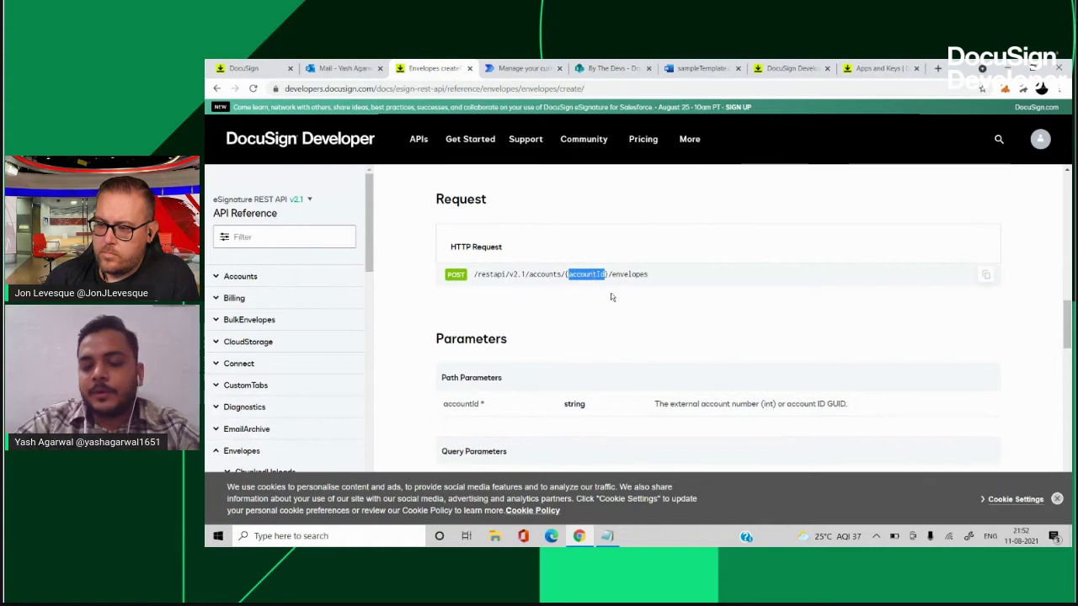
Step: Copy the API Account ID from the Apps and Keys overview and return to Power Automate
click(880, 68)
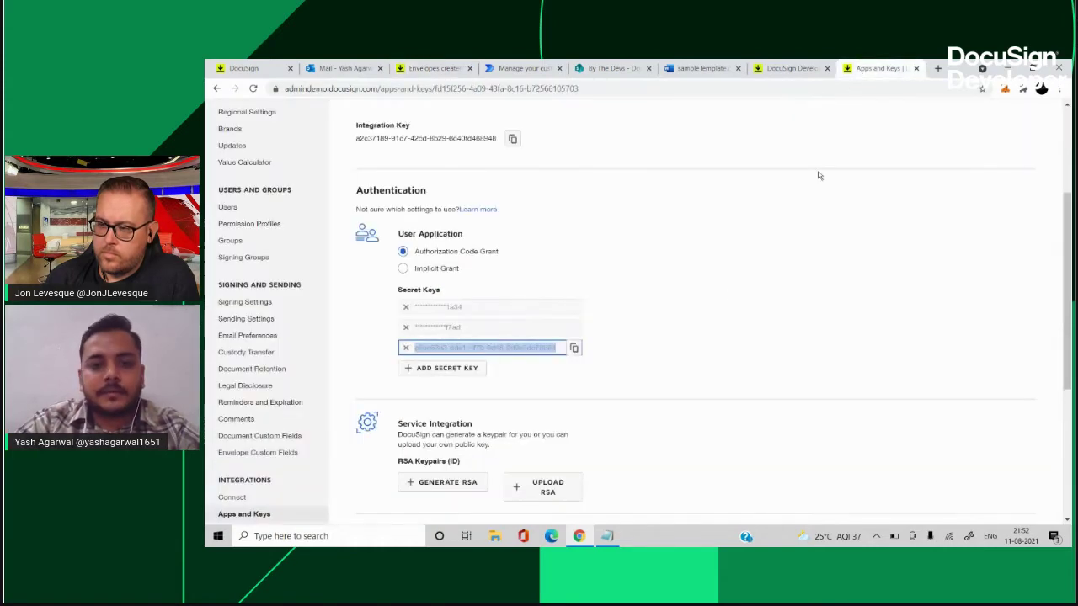
scroll(724, 294, up, 3)
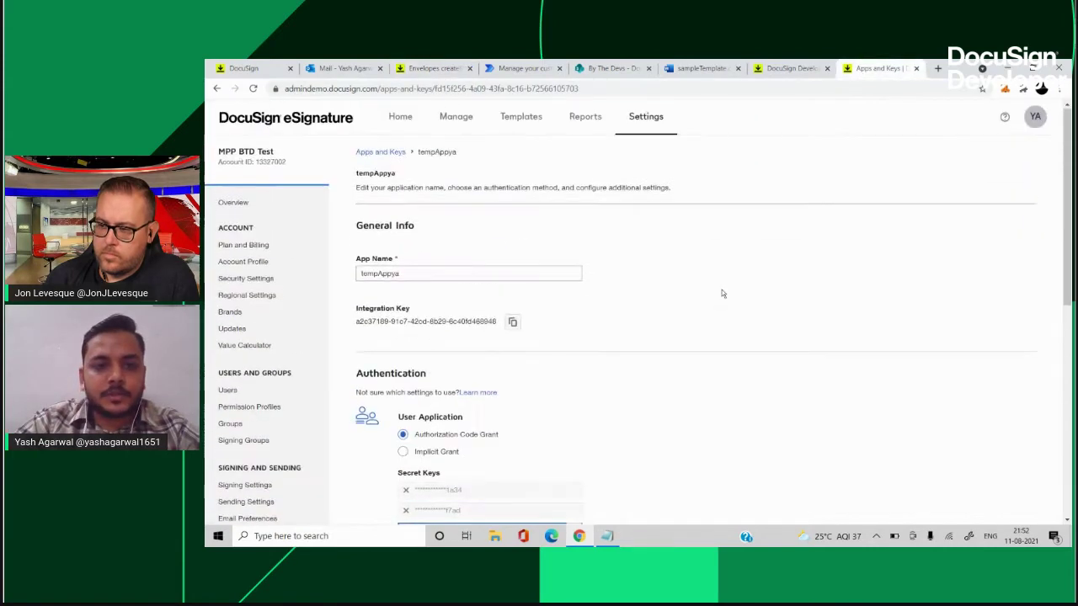
click(217, 89)
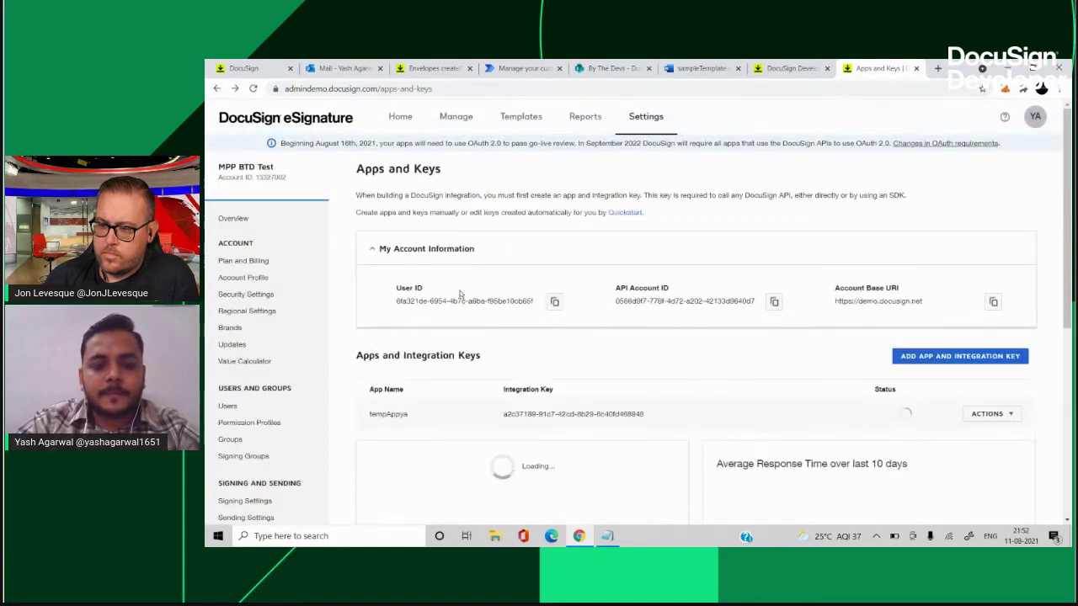
click(774, 302)
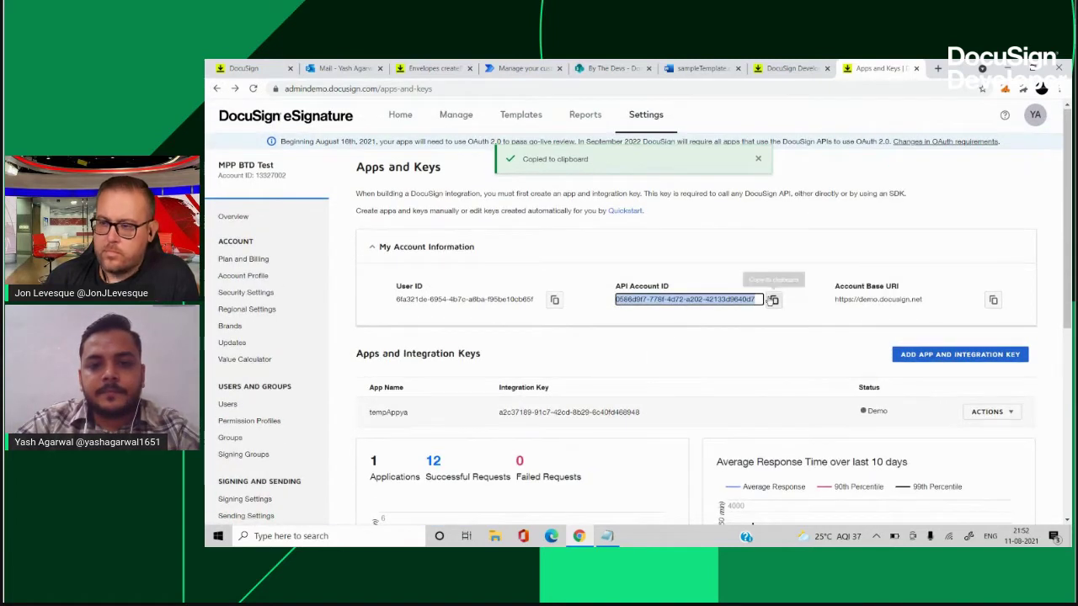
click(774, 300)
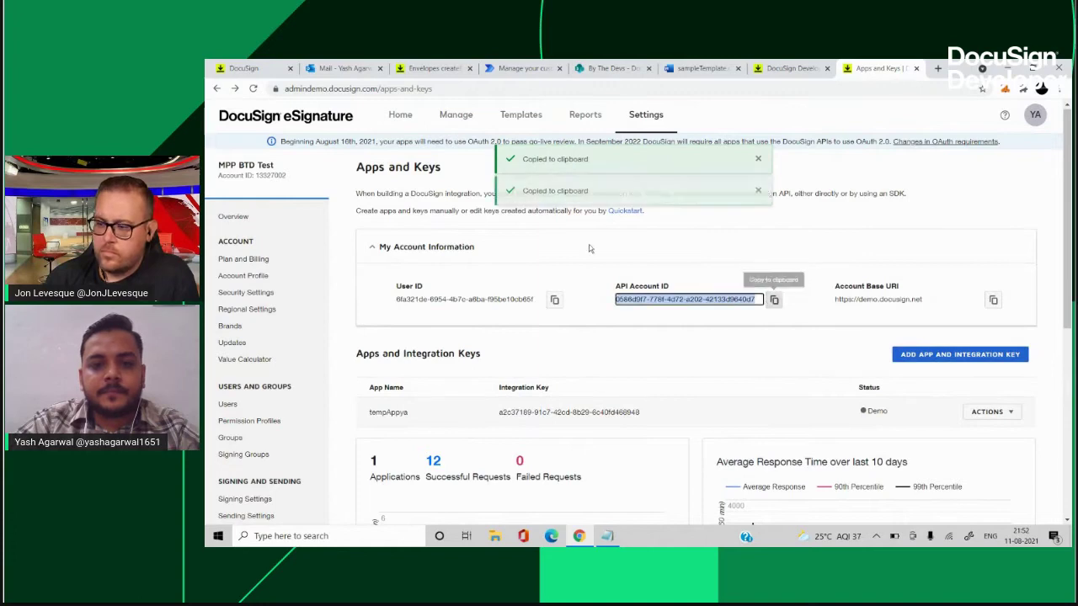
click(511, 69)
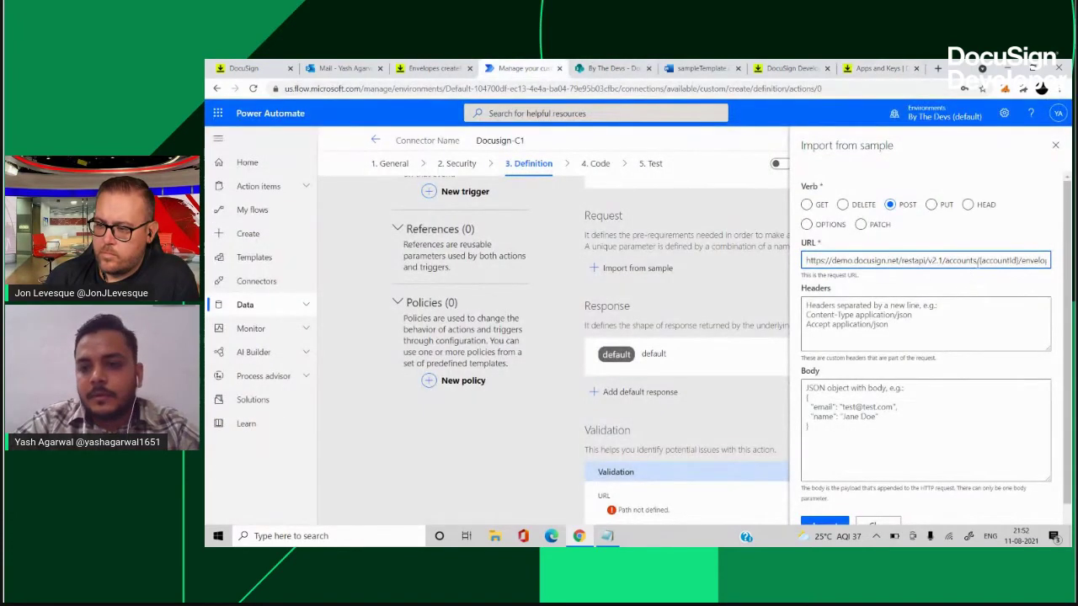
Step: Replace {accountId} in the sample URL with the copied API Account ID
mouse_move(978, 261)
mouse_down()
mouse_move(1009, 261)
mouse_move(978, 261)
mouse_up()
key(ctrl+v)
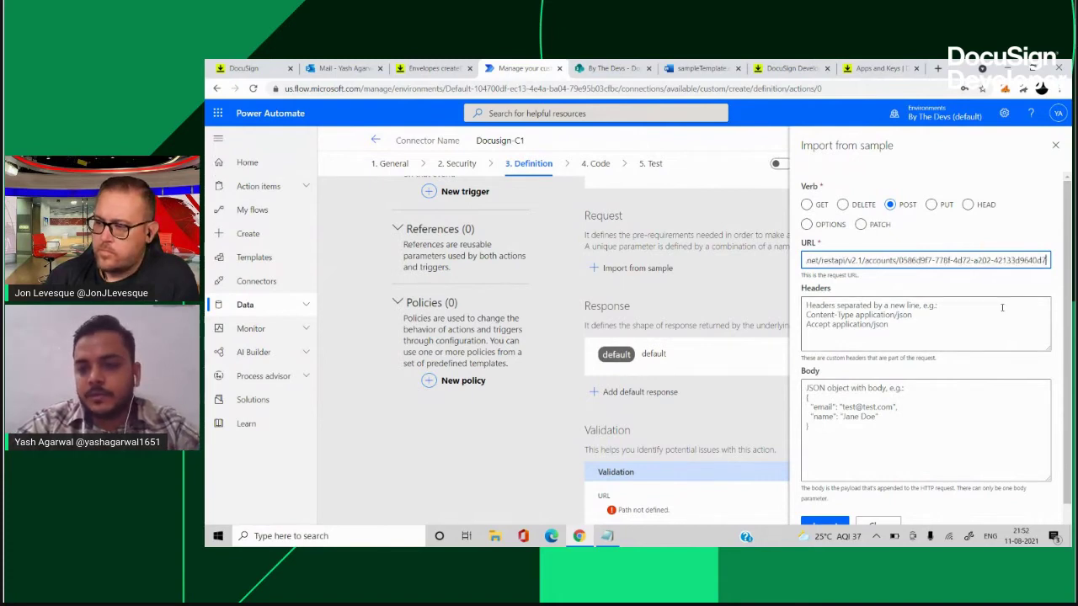
key(End)
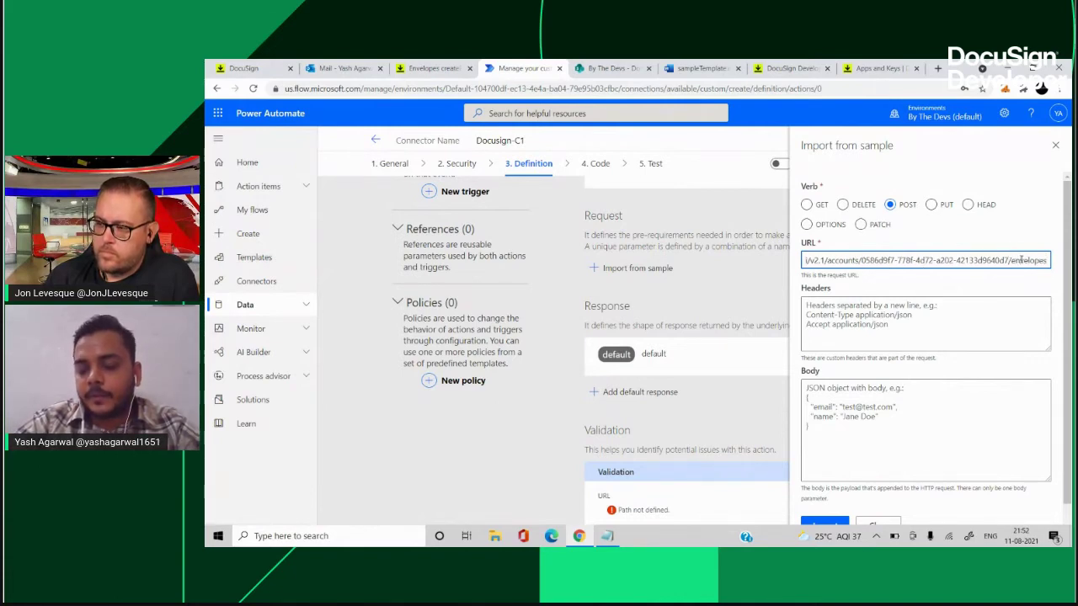
key(Left)
key(Left)
key(Left)
key(Left)
key(Left)
key(Left)
key(Left)
key(Left)
key(Left)
key(Left)
key(Left)
key(Left)
key(Left)
key(Left)
key(Left)
key(Left)
key(Left)
key(Left)
key(Left)
key(Left)
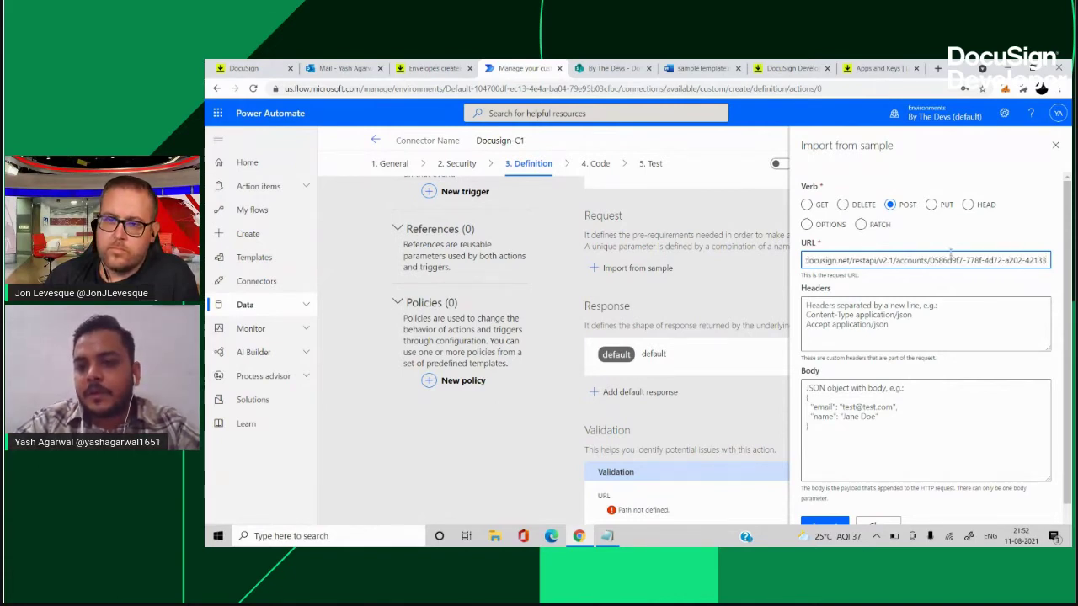
key(Left)
key(Left)
key(Left)
key(Left)
key(Left)
key(Left)
key(Left)
key(Left)
key(Left)
key(Left)
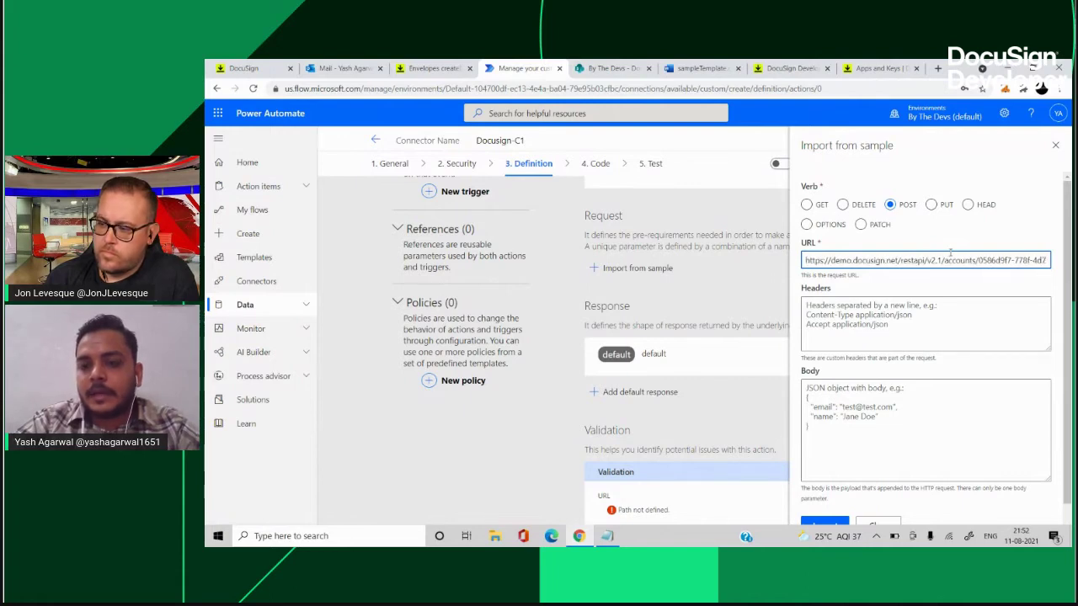
Step: Enter {} as the sample request body
click(888, 406)
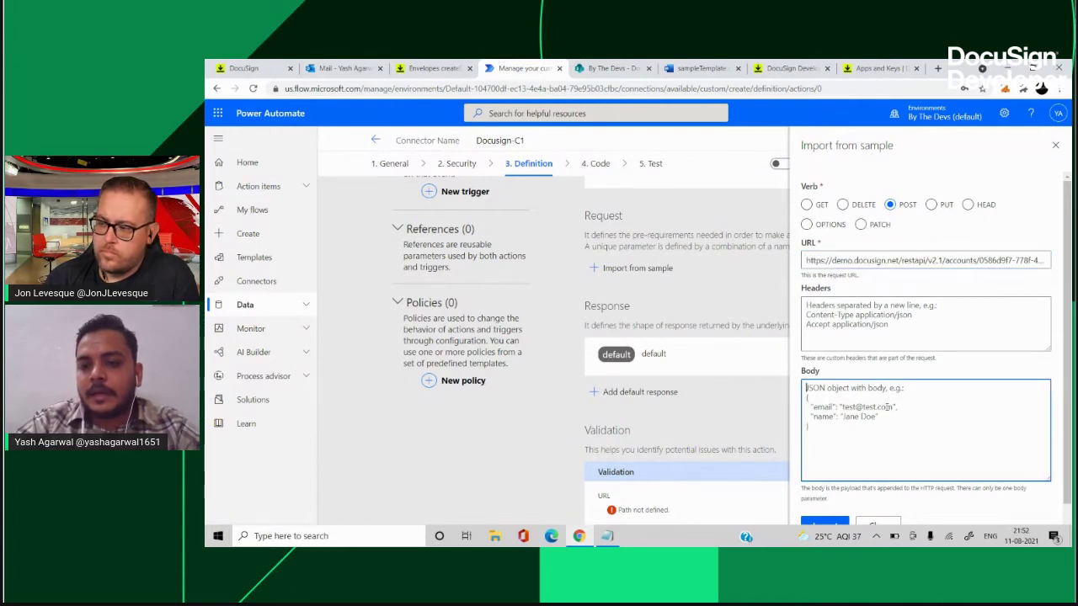
text({})
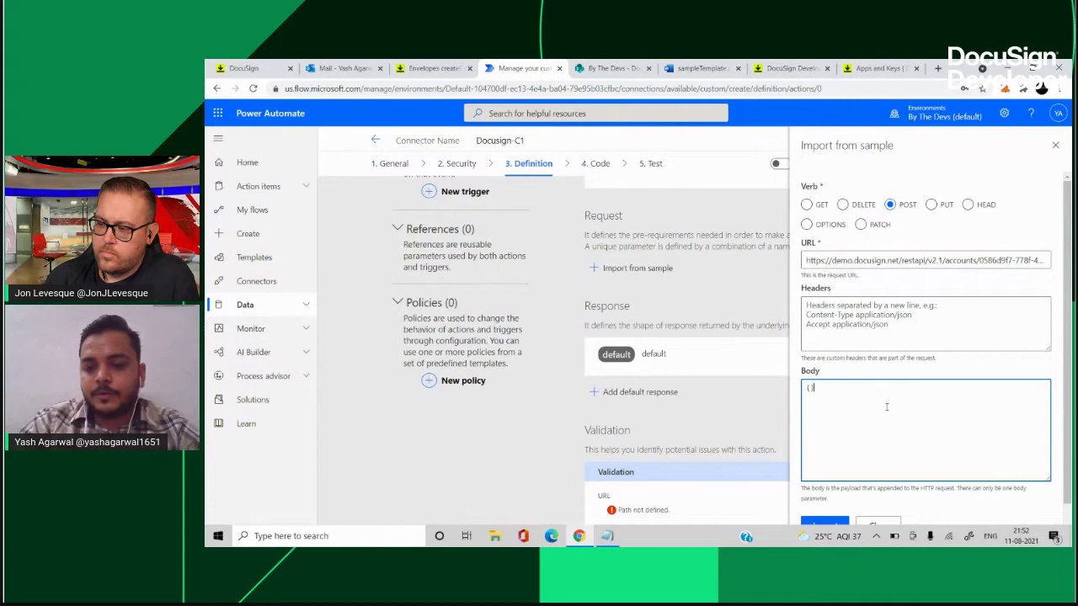
scroll(887, 407, down, 1)
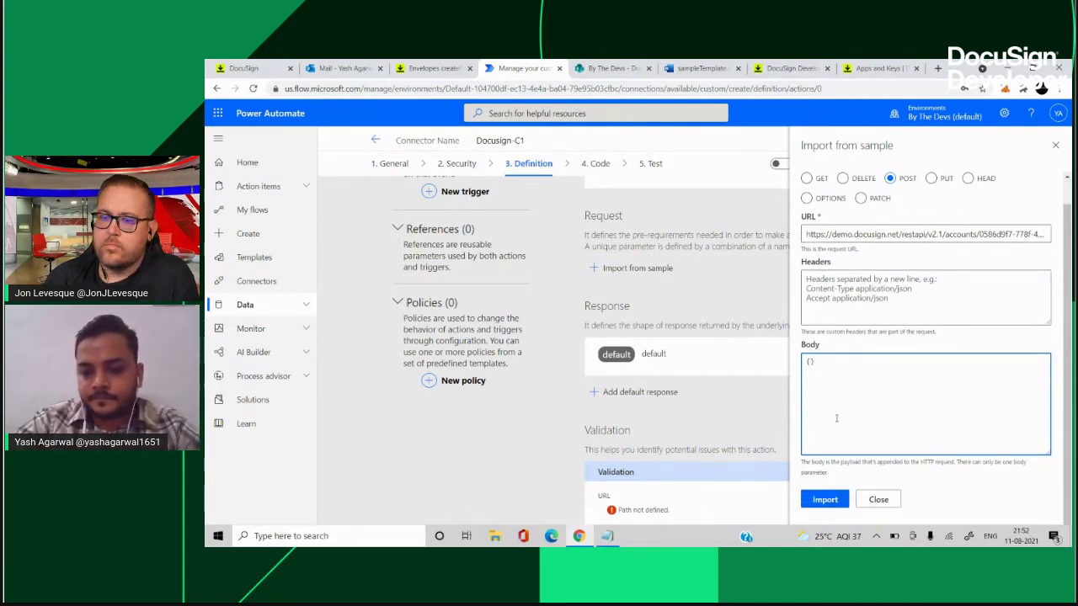
Step: Import the POST sample, confirm Validation succeeded, and continue to the Code step
click(827, 500)
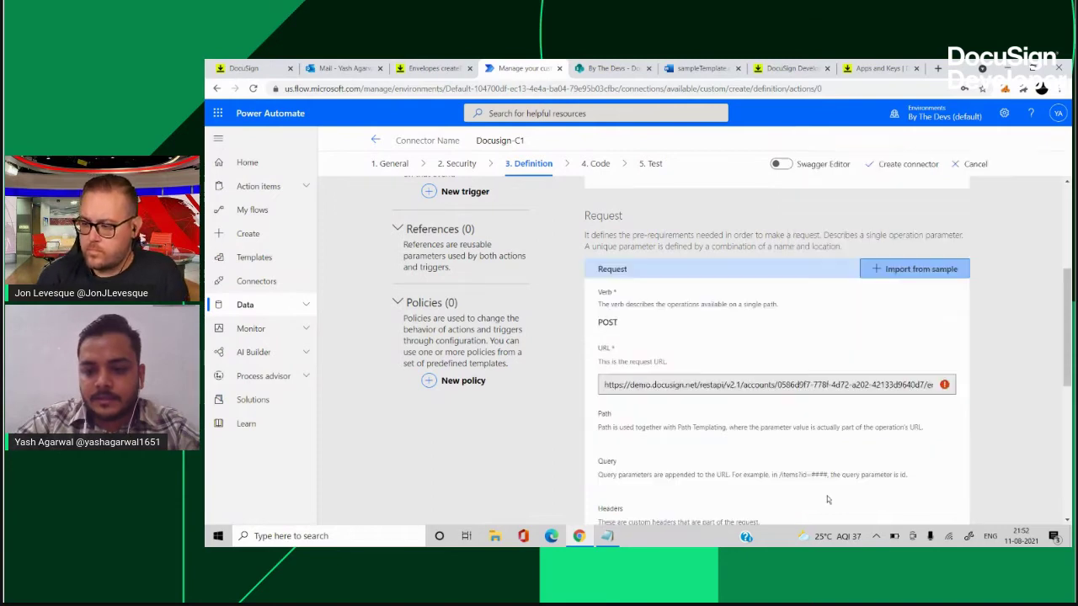
mouse_move(945, 387)
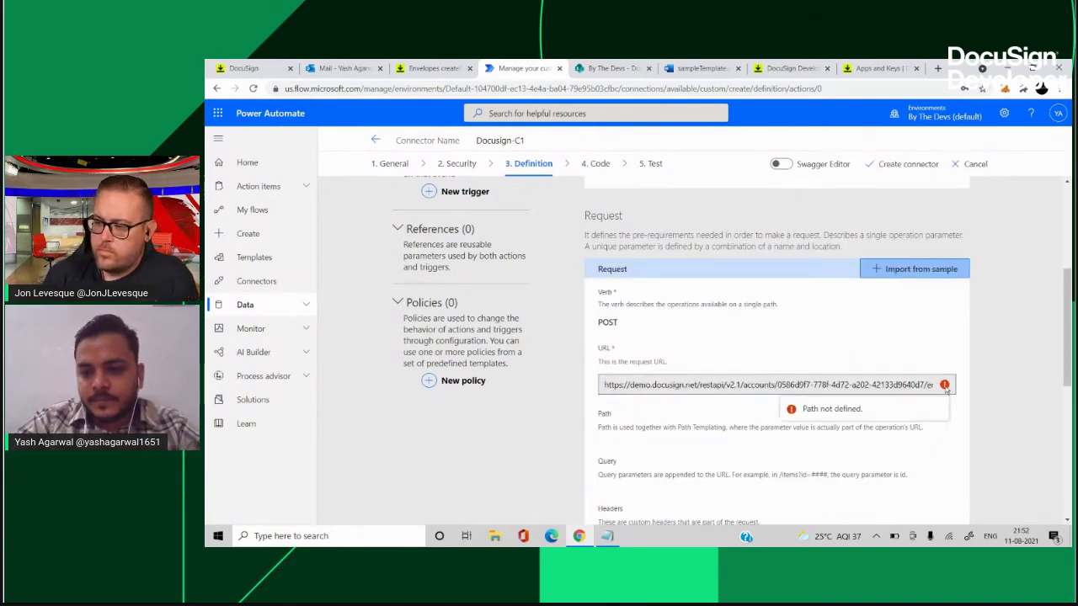
scroll(861, 387, down, 3)
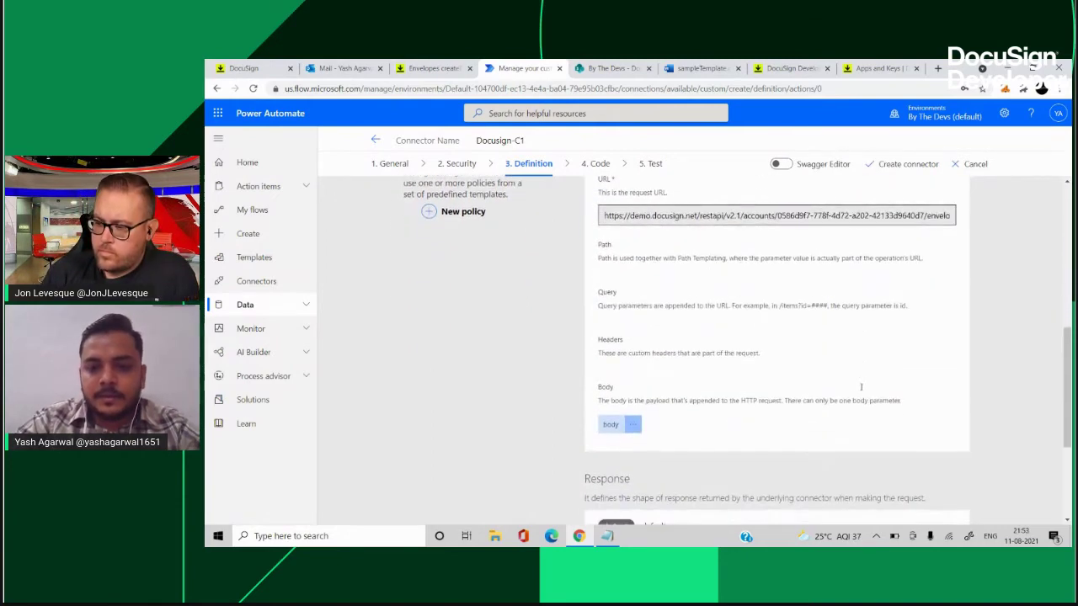
scroll(775, 286, down, 2)
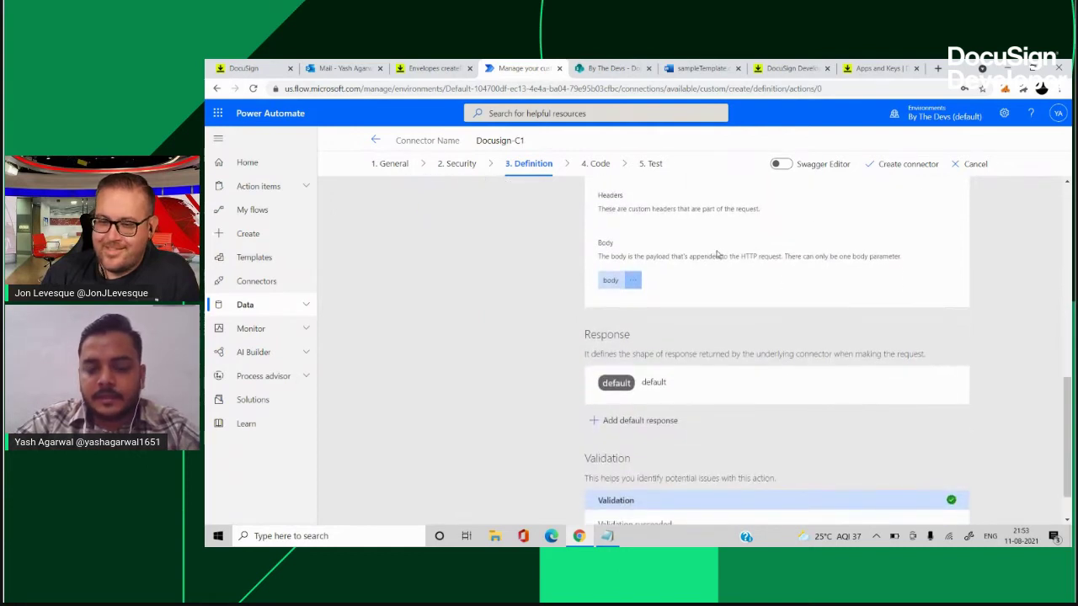
scroll(753, 303, down, 1)
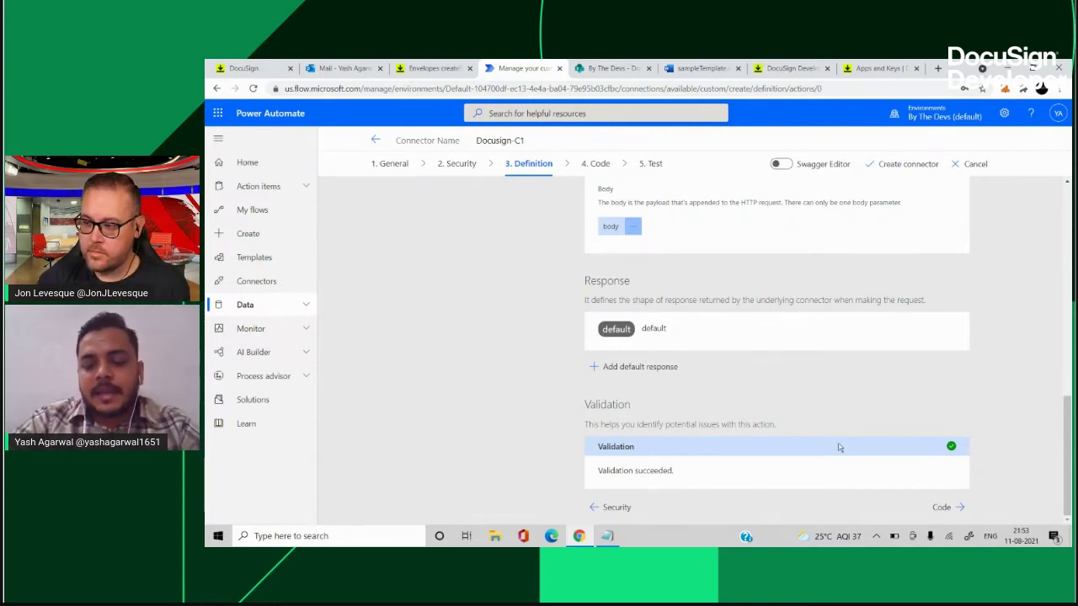
click(943, 508)
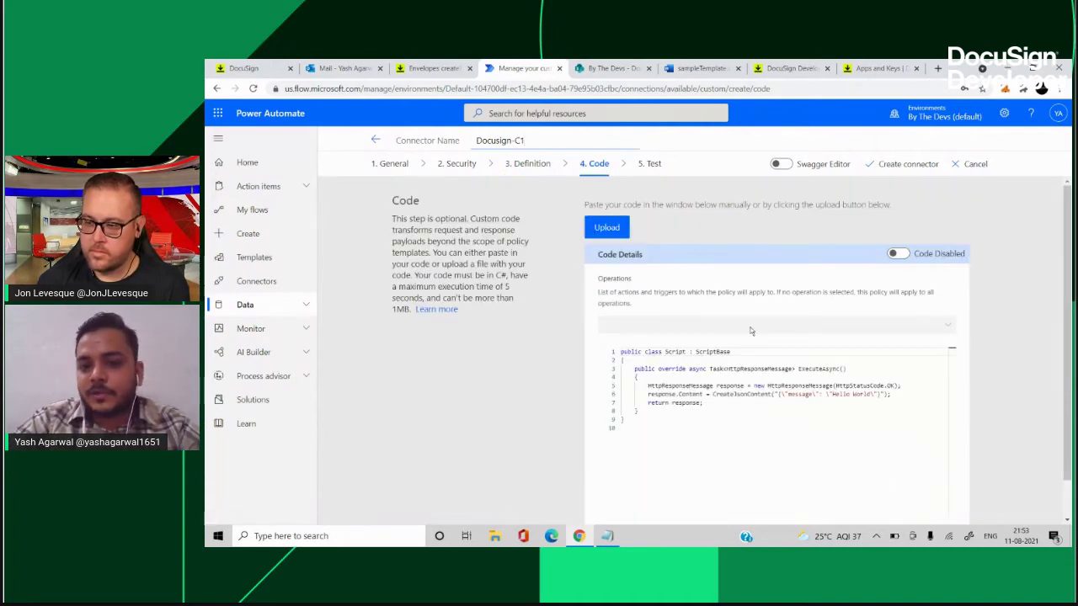
Step: Create the Docusign-C1 connector and go to its Test step showing SendEnvelope
click(903, 168)
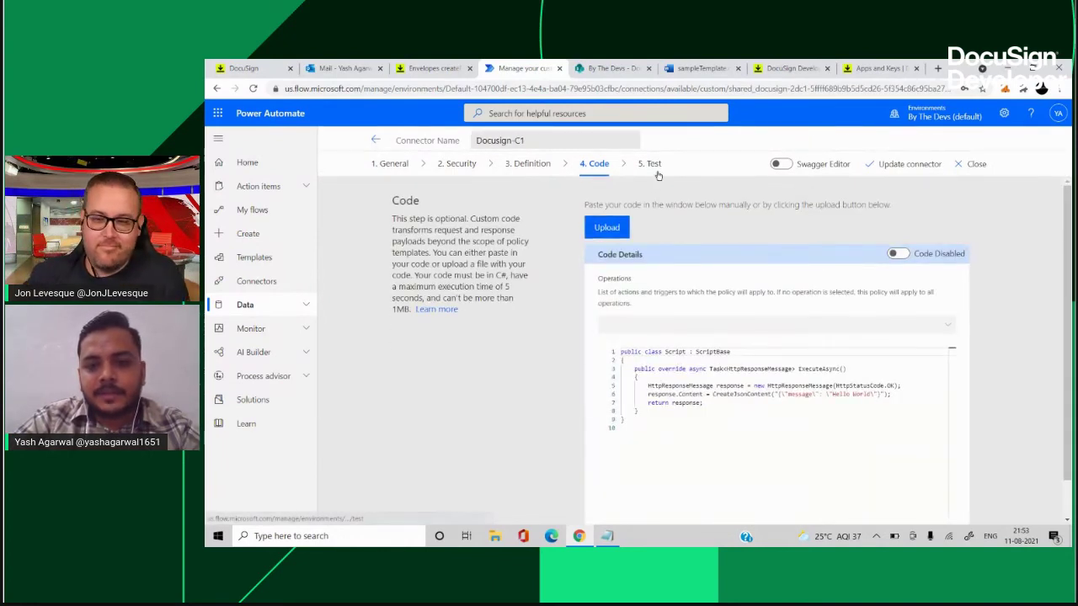
click(652, 168)
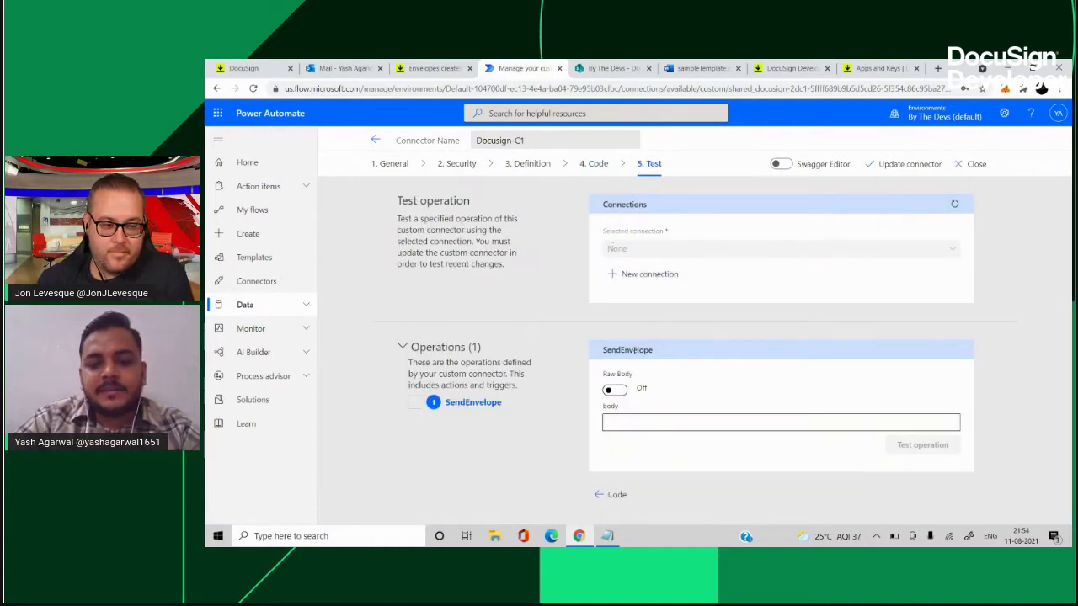
Step: Select the Docusign-C1 connection for testing the SendEnvelope operation
click(631, 276)
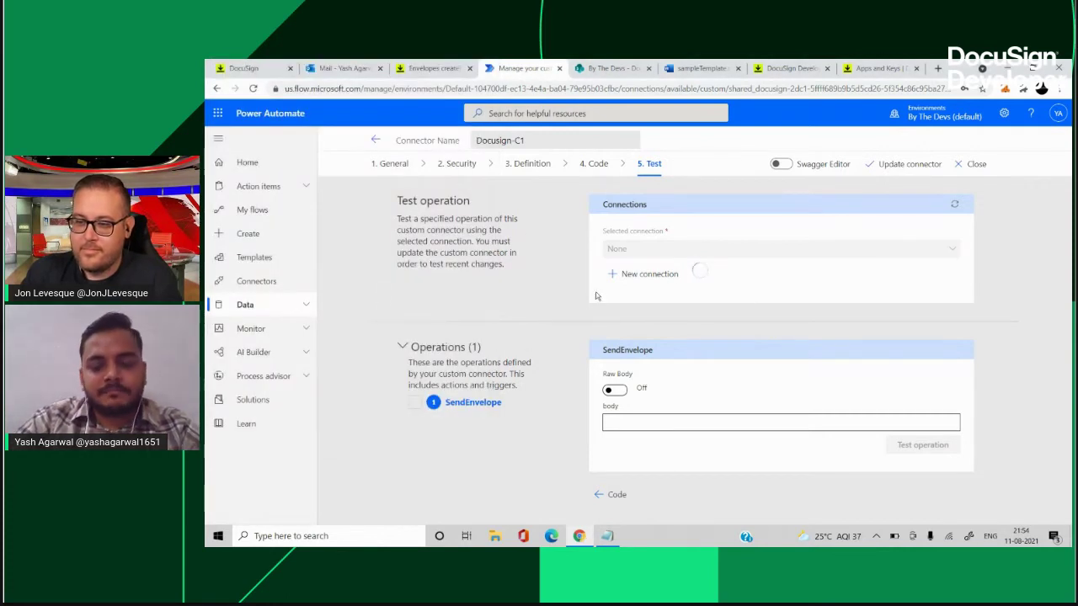
drag(615, 248, 655, 230)
click(732, 251)
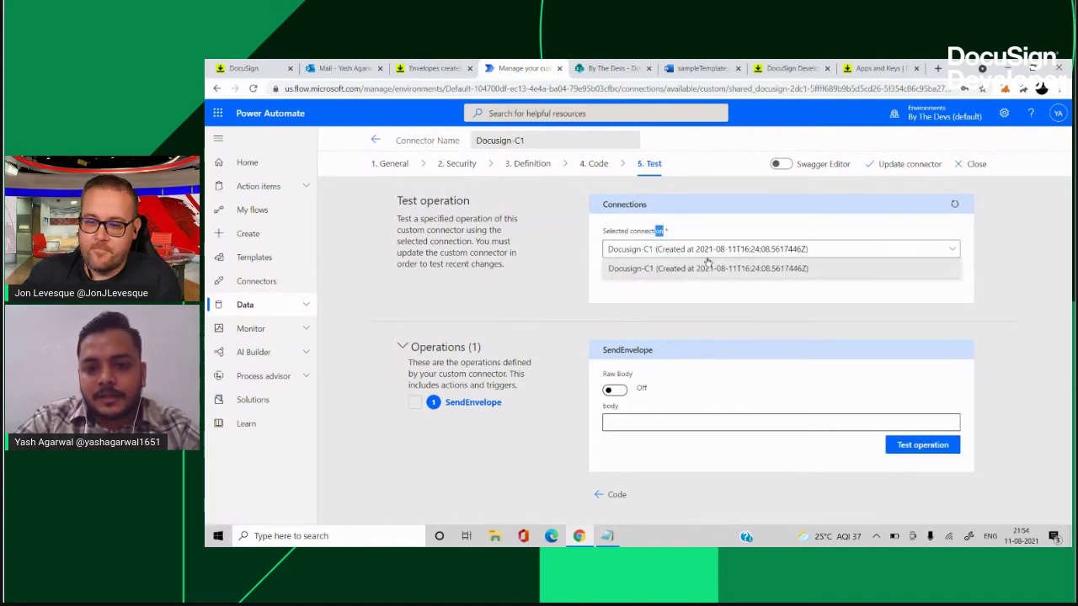
click(746, 252)
click(661, 334)
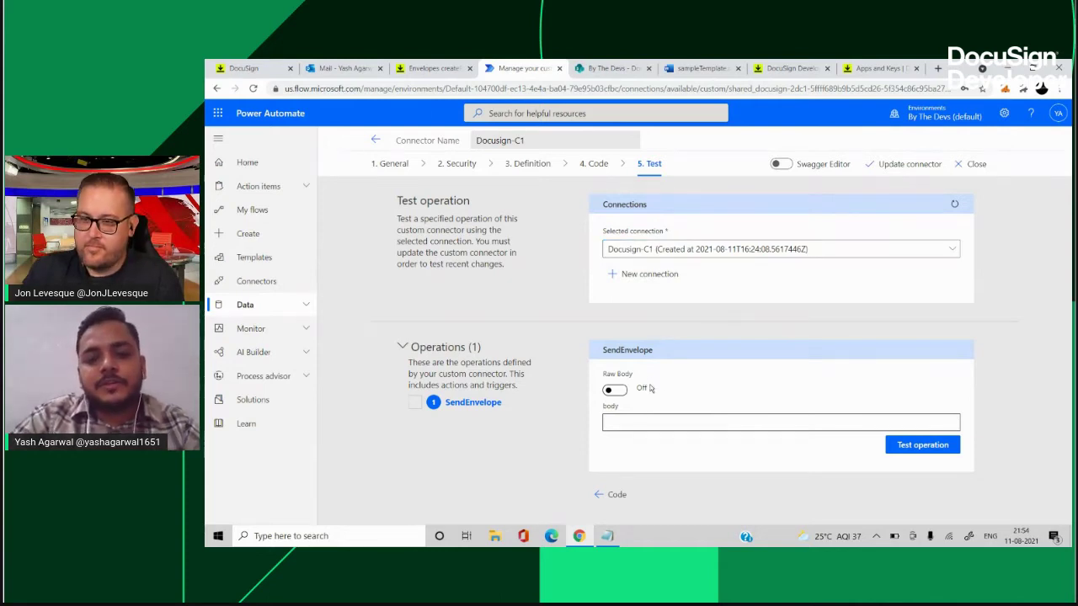
Step: Turn Raw Body on and bring up DocuSign's Envelopes: create reference
click(649, 388)
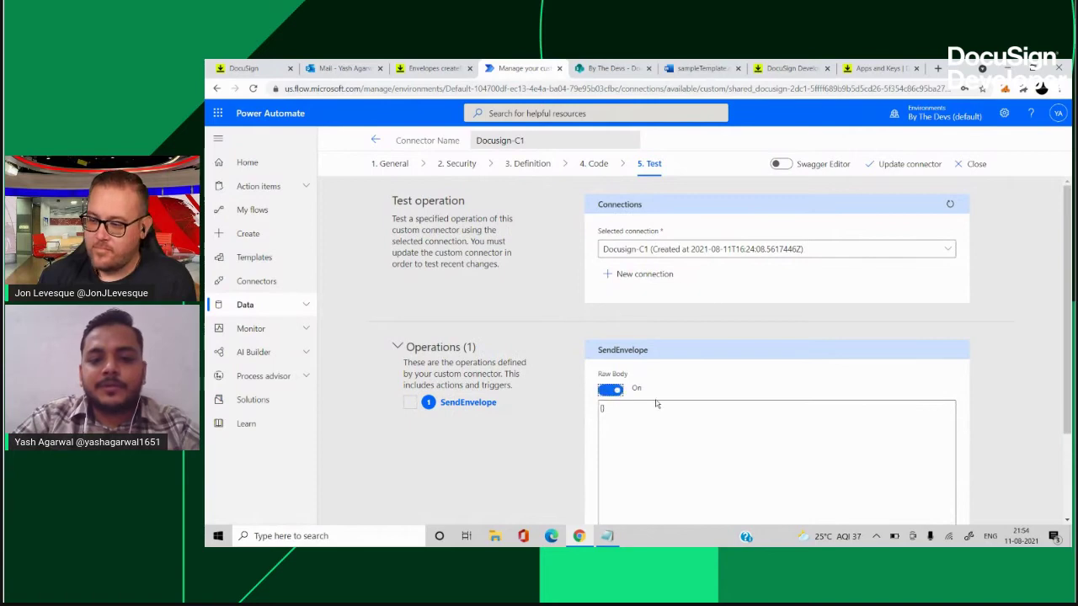
scroll(658, 404, down, 3)
click(662, 337)
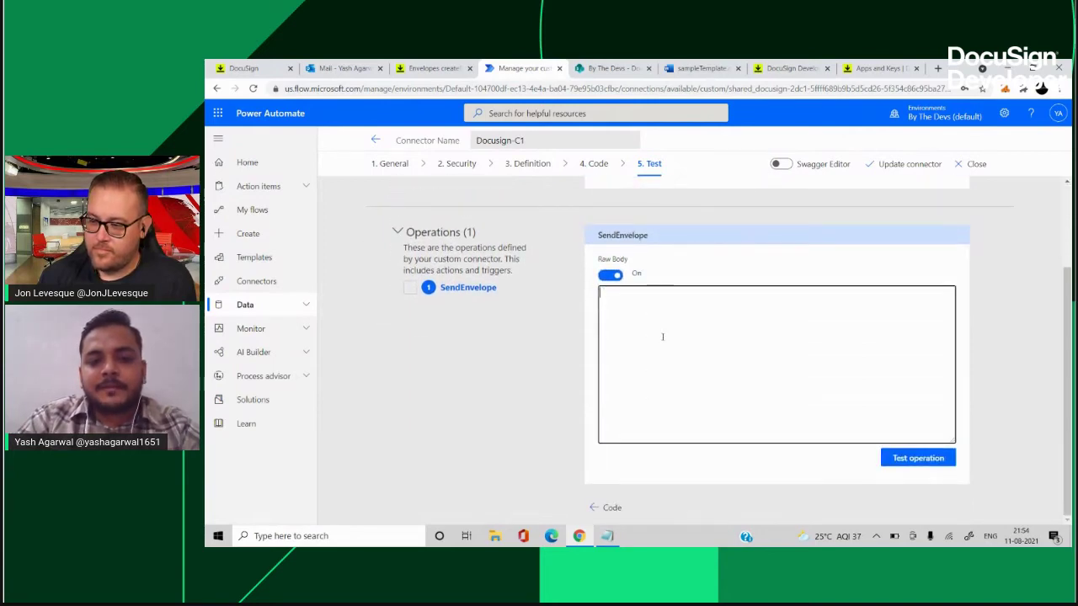
click(567, 335)
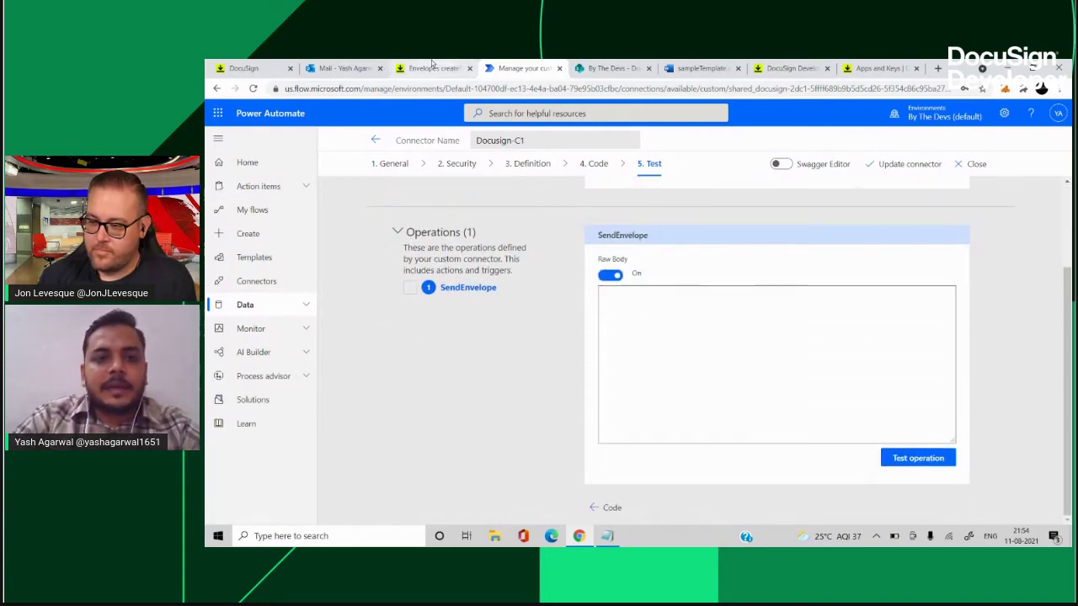
click(432, 68)
scroll(567, 322, down, 10)
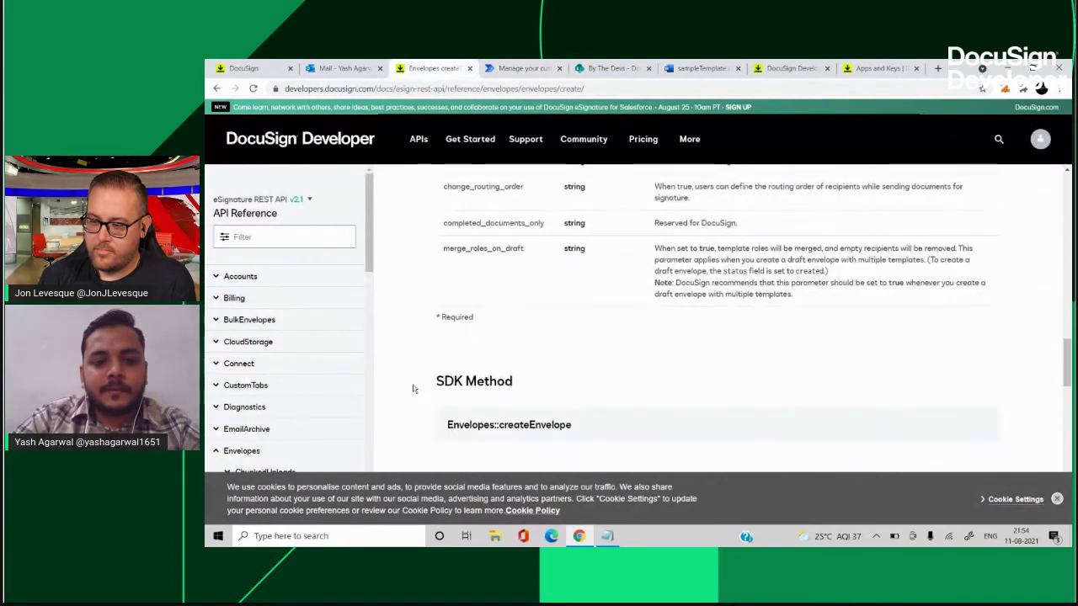
Step: Copy the single-document request example JSON from DocuSign's Envelopes: create reference
scroll(413, 389, down, 5)
scroll(505, 320, down, 3)
scroll(589, 253, up, 3)
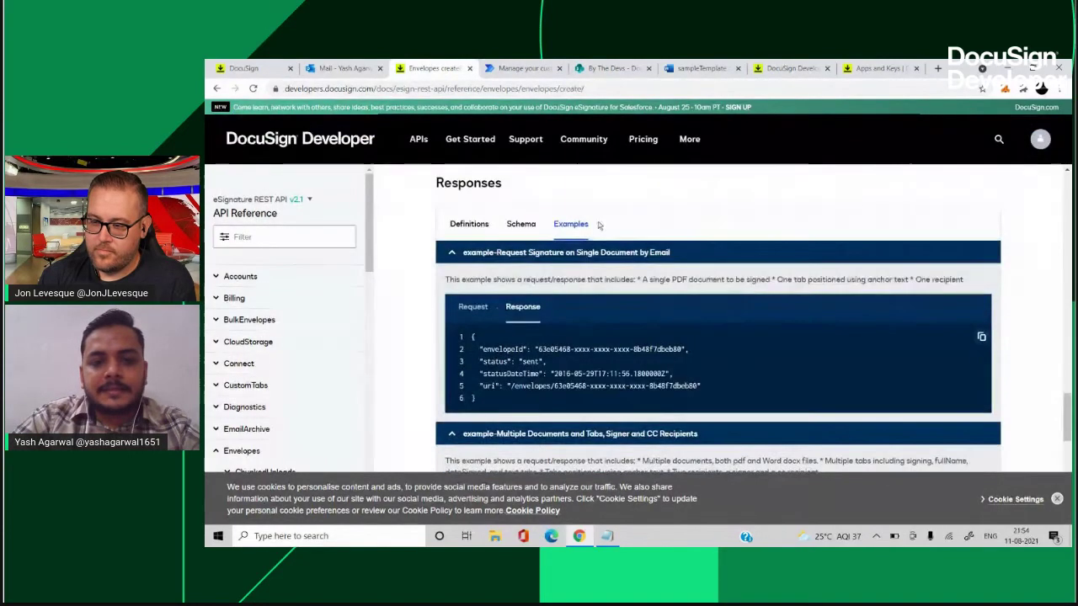
scroll(506, 283, up, 1)
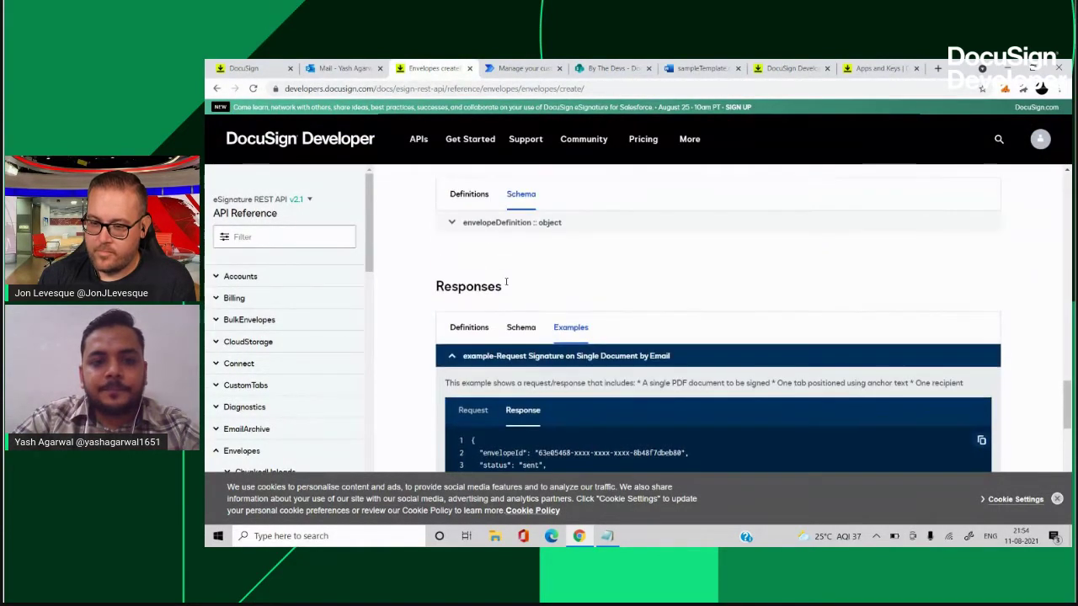
scroll(572, 329, down, 2)
scroll(579, 334, up, 1)
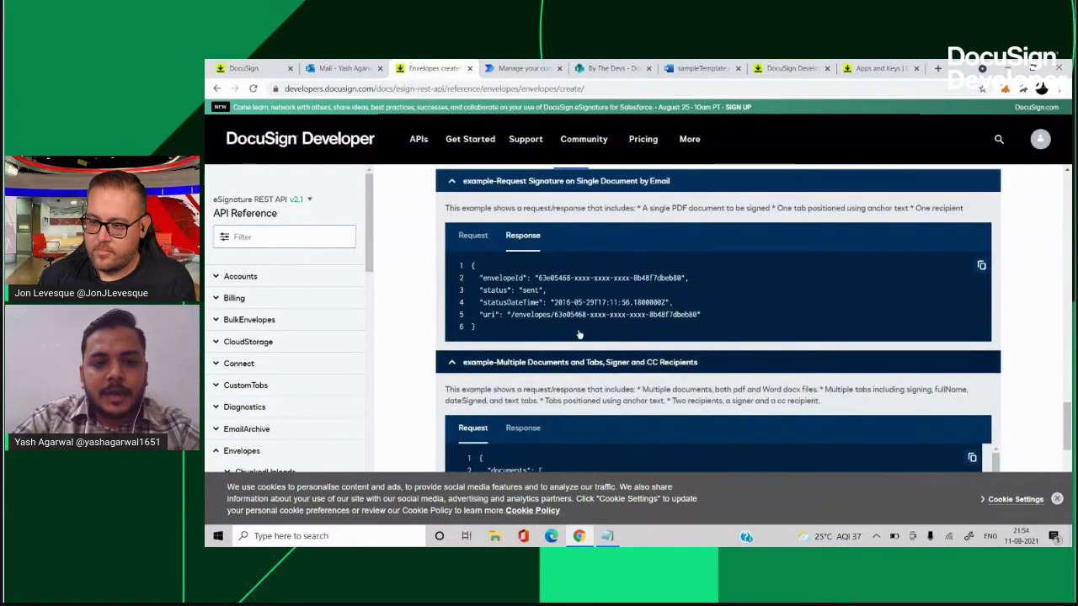
click(483, 245)
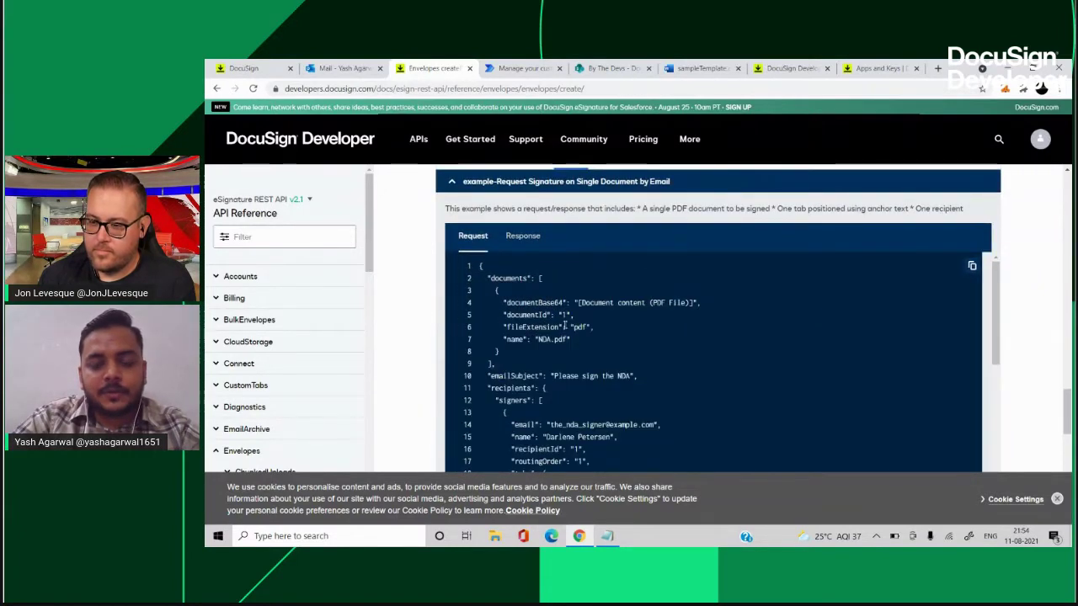
right_click(491, 268)
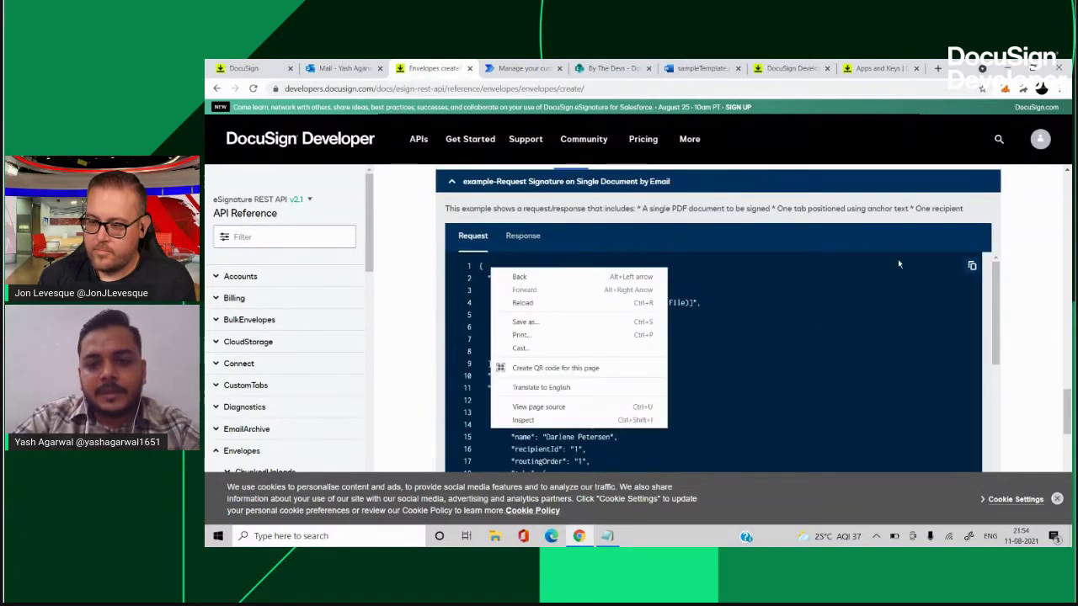
click(971, 266)
click(971, 266)
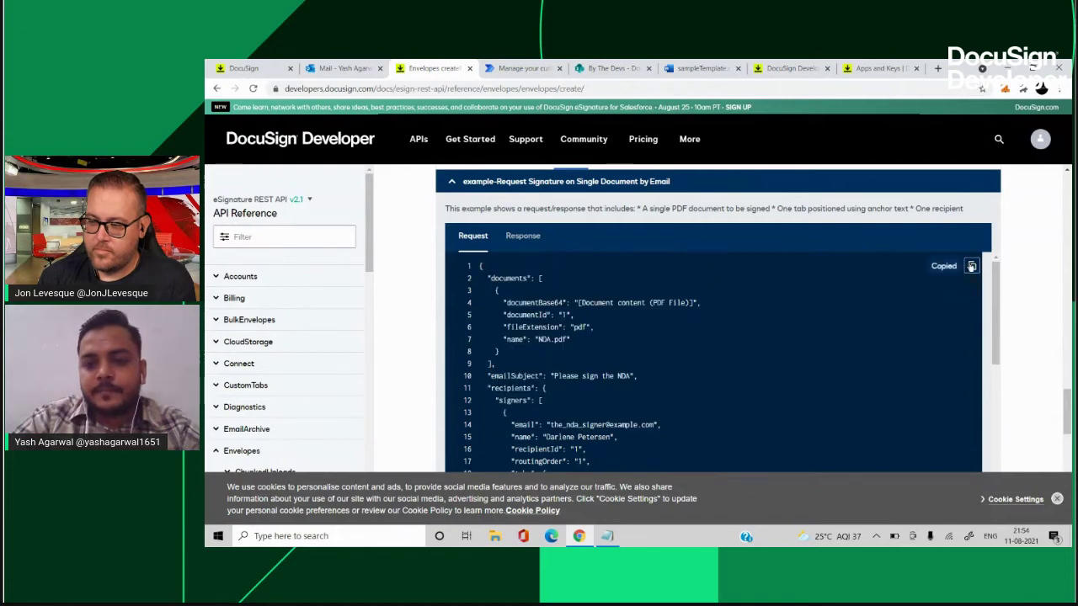
Step: Paste the example request JSON into SendEnvelope's empty raw body
click(522, 69)
click(699, 297)
key(ctrl+v)
scroll(719, 345, up, 5)
scroll(719, 345, up, 1)
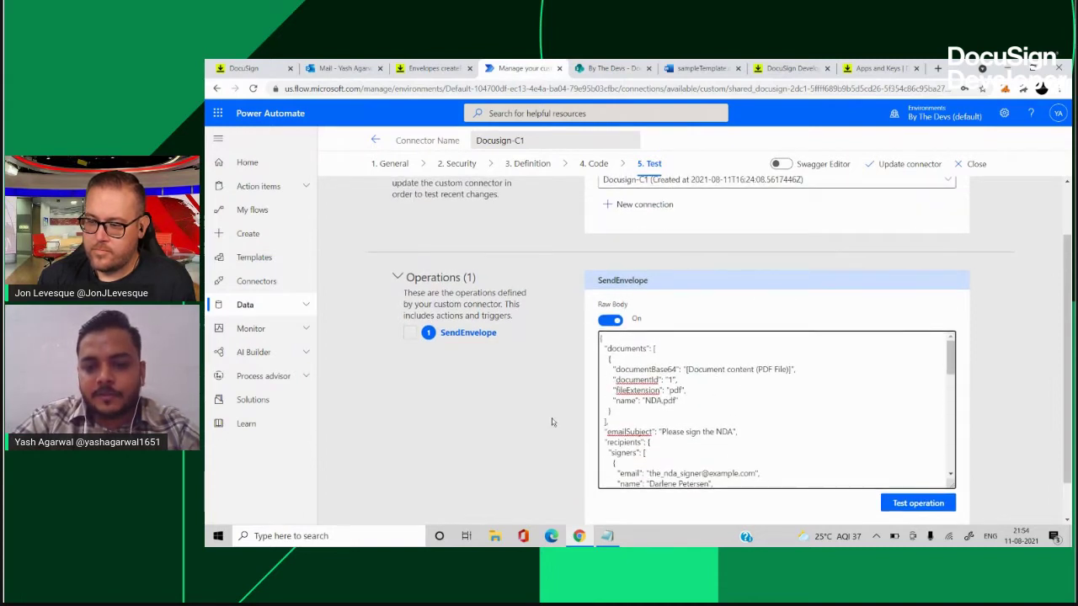
Step: Overwrite the sample signer email in the raw body with your own address, then open a new tab
scroll(552, 422, down, 1)
scroll(724, 390, down, 2)
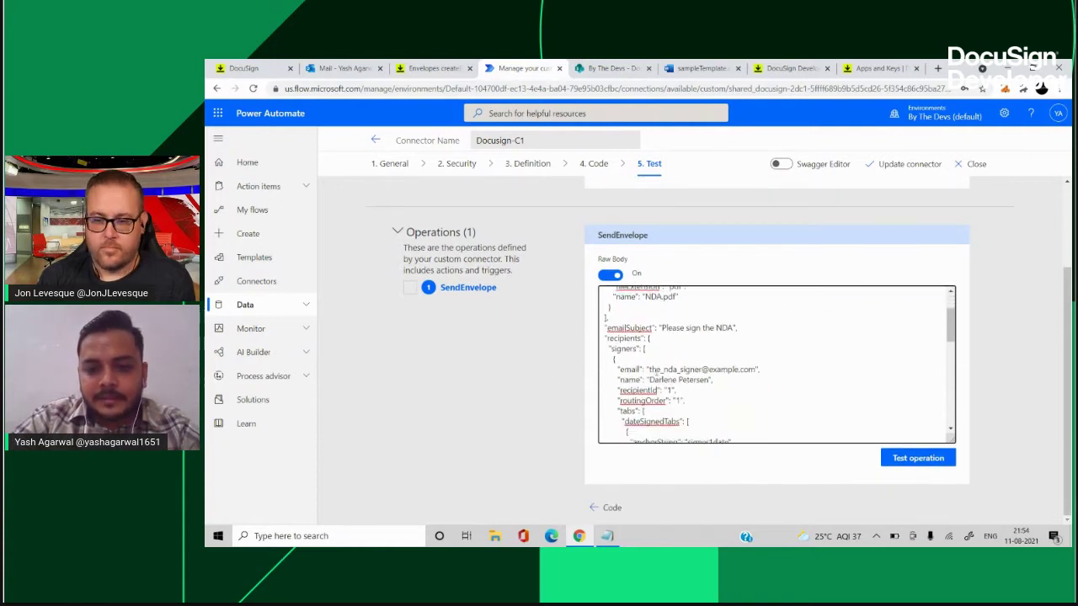
drag(648, 371, 756, 370)
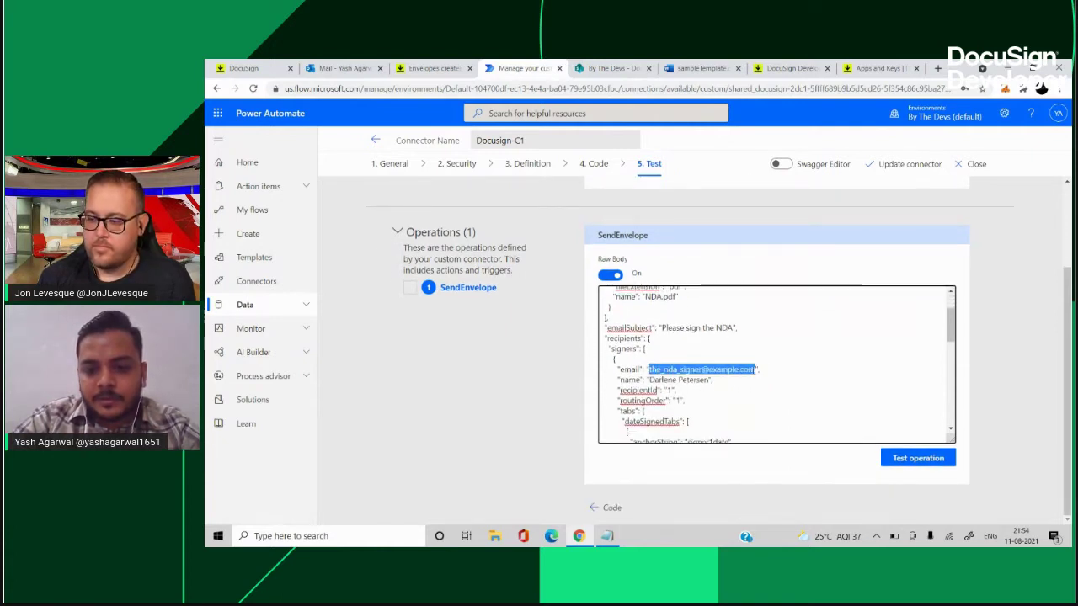
text(yash)
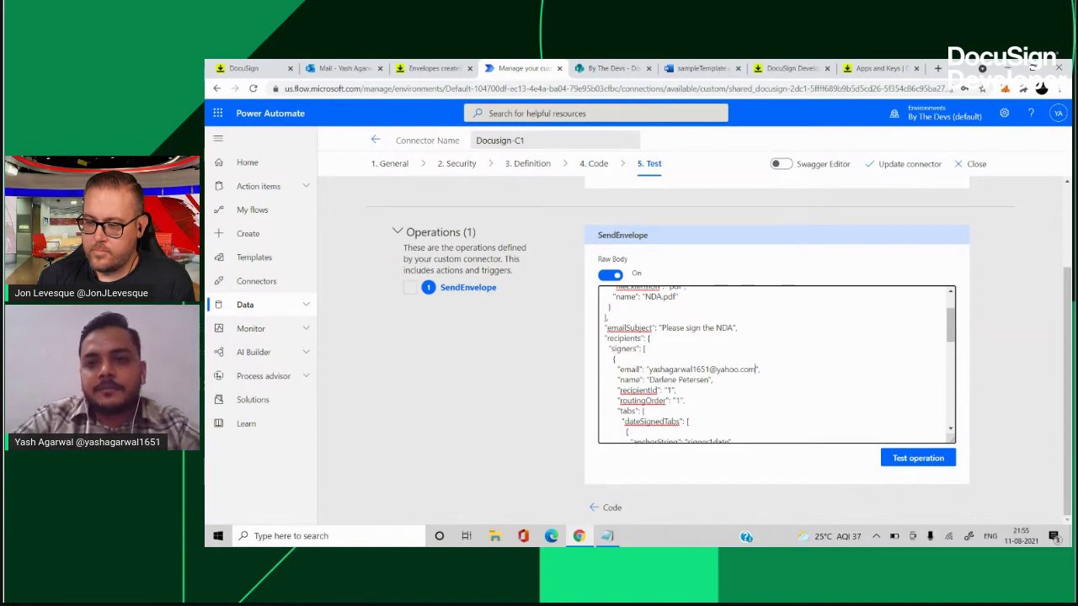
click(937, 69)
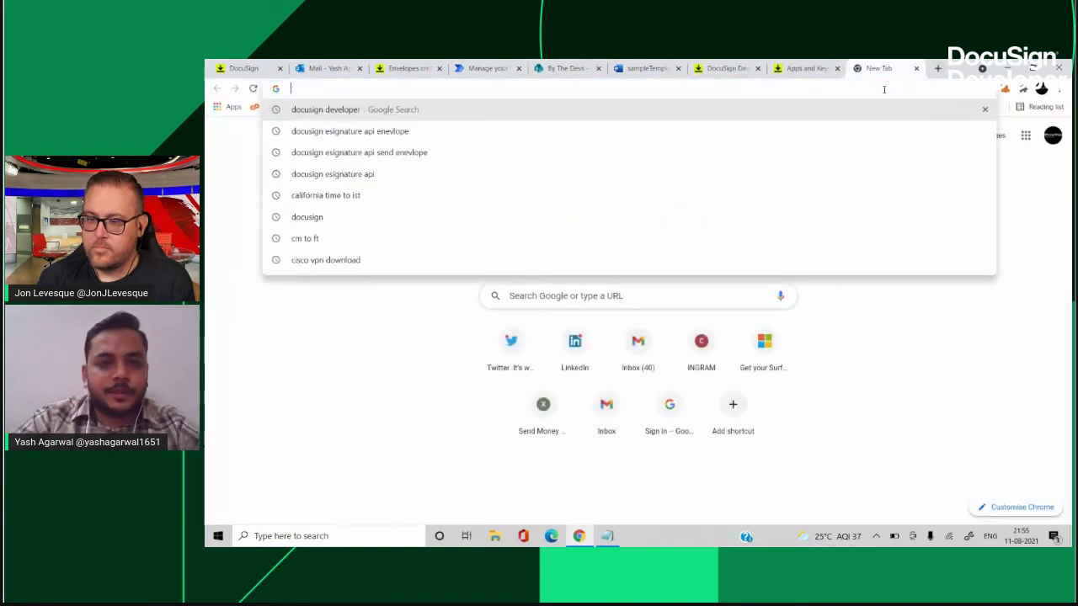
Step: From flow.microsoft.com, create an instant cloud flow with a Manually trigger a flow trigger
text(flow)
key(Return)
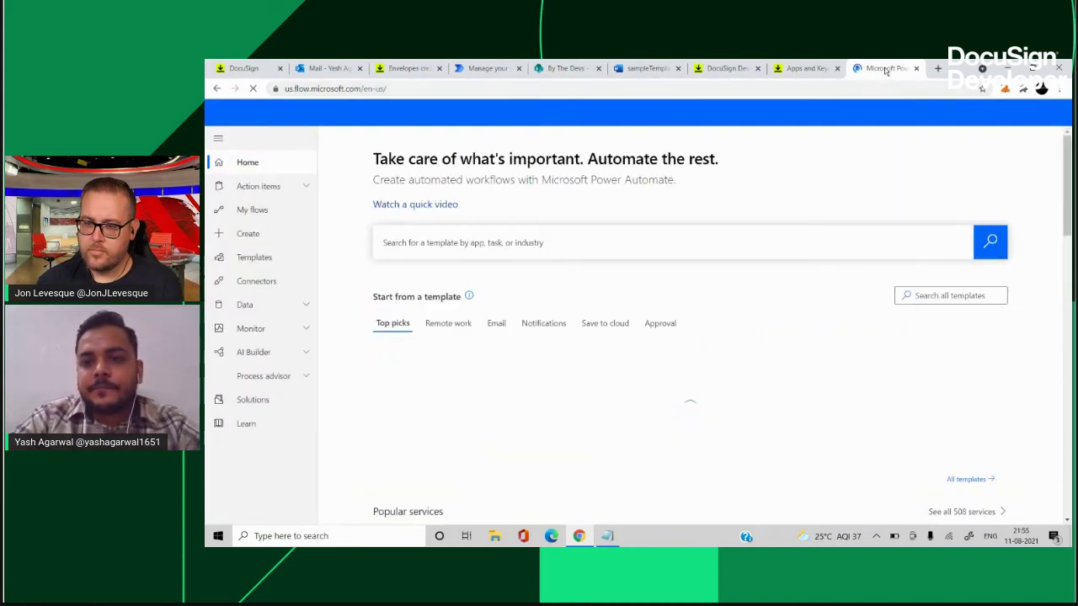
drag(886, 71, 553, 78)
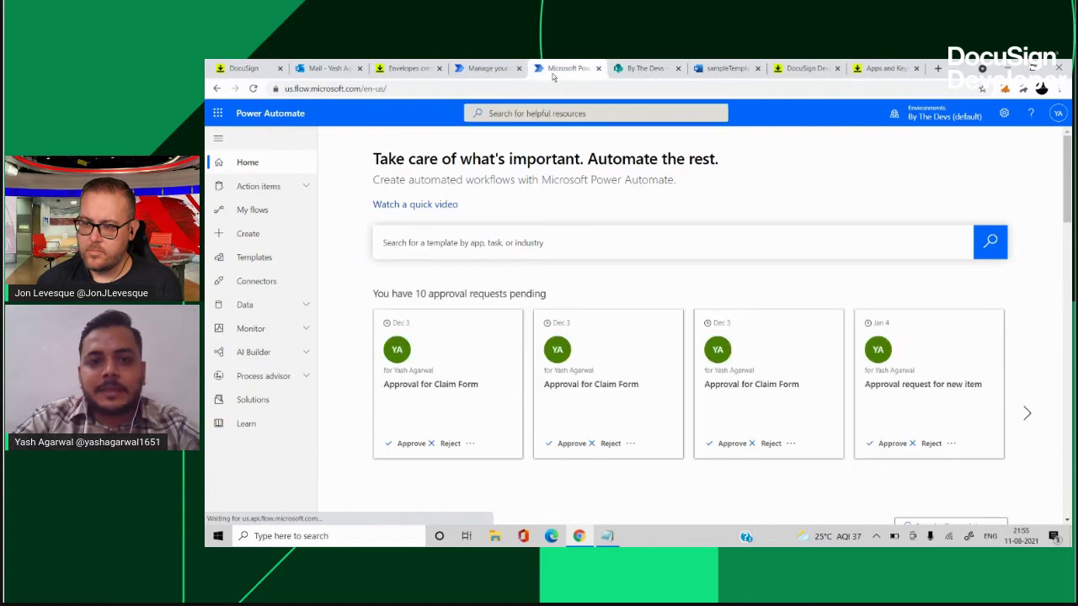
click(277, 210)
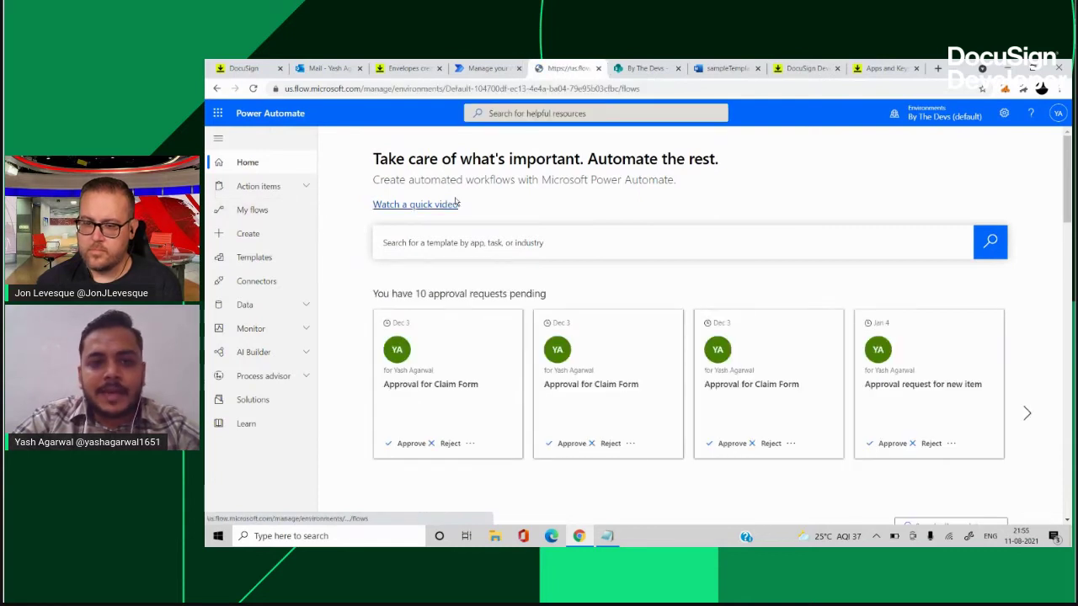
click(368, 139)
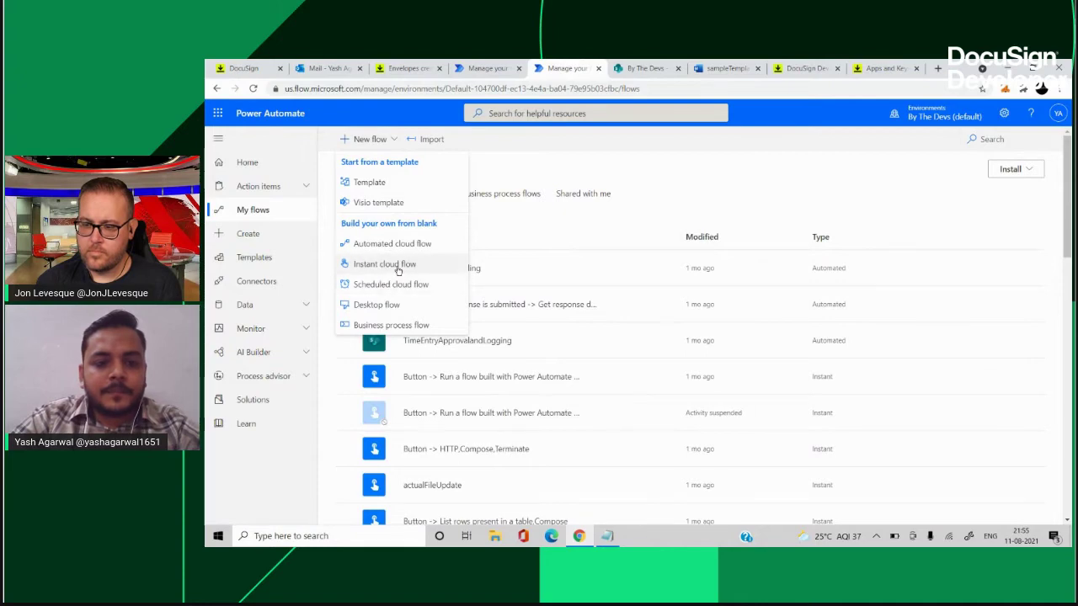
click(394, 266)
click(703, 255)
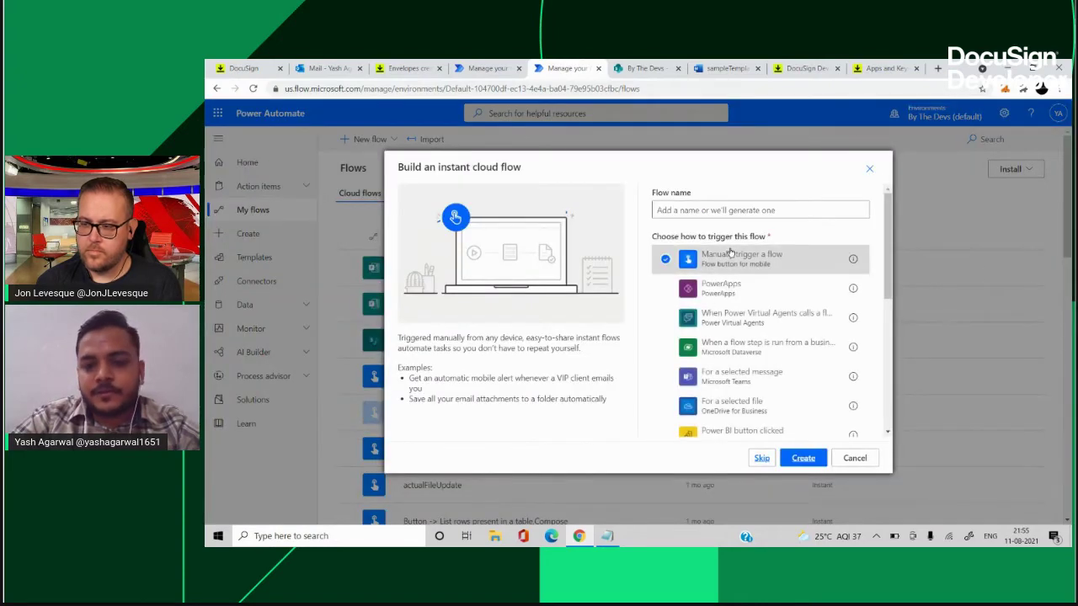
click(794, 457)
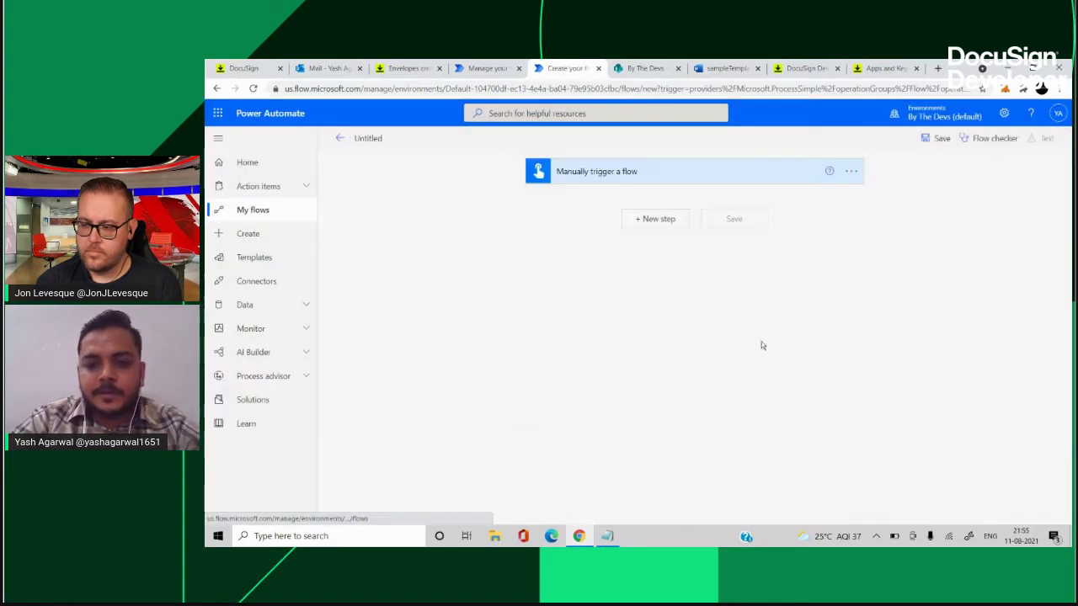
Step: Add a new step and search SharePoint actions for 'get file con'
click(647, 218)
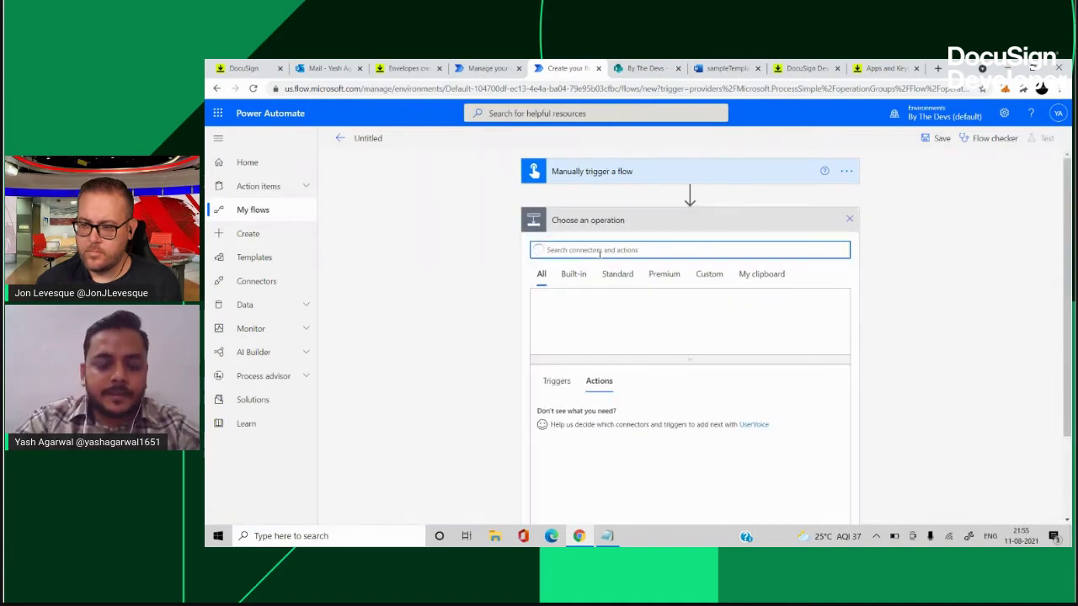
text(share)
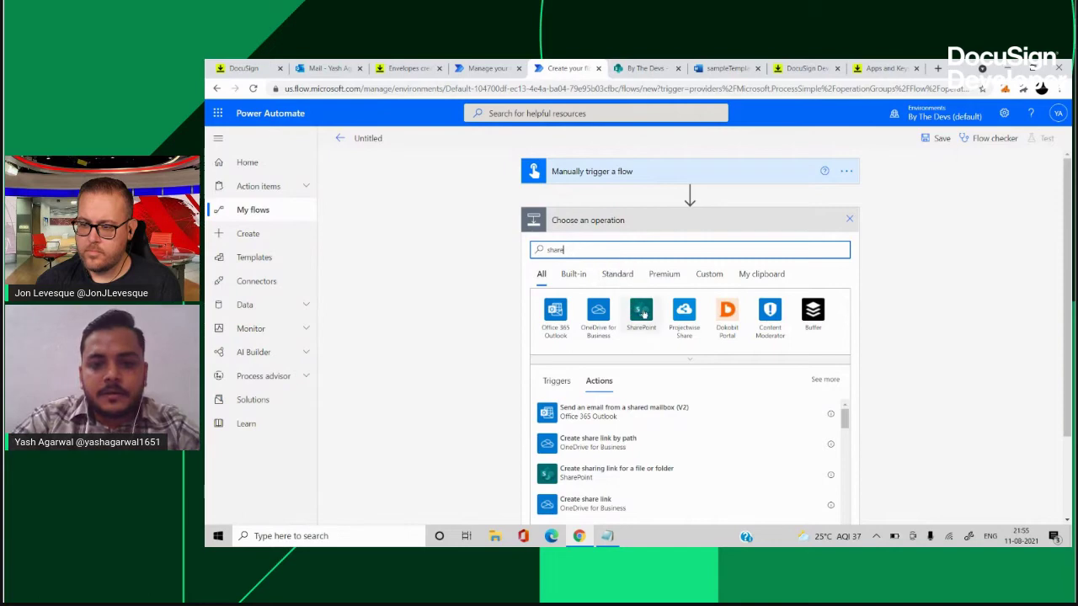
click(638, 310)
text(get file con)
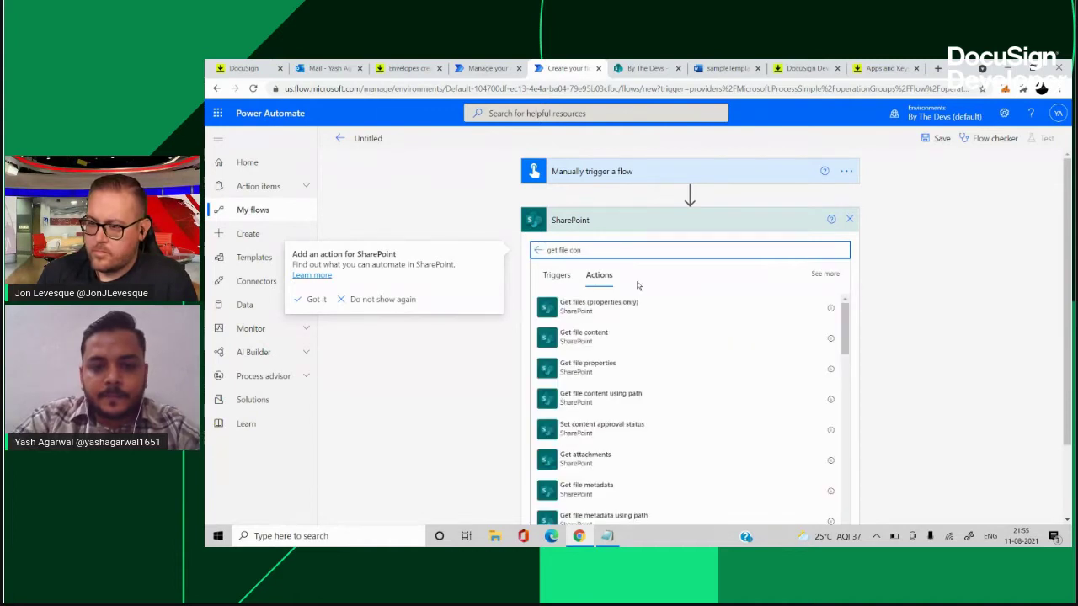
click(674, 405)
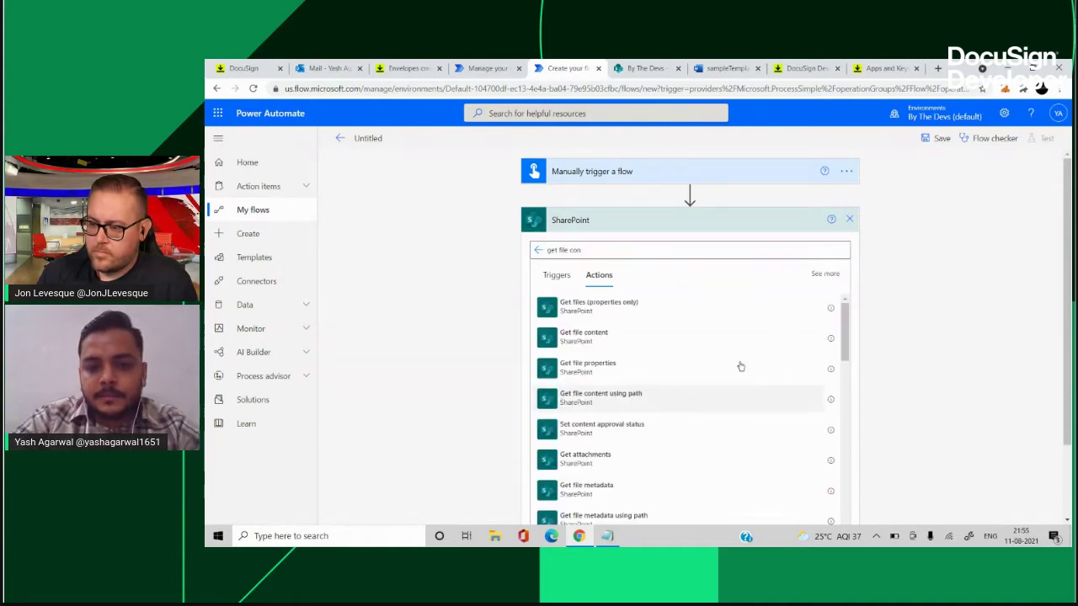
Step: Add Get file content using path reading sampleTemplate.docx from By The Devs' Shared Documents
click(830, 249)
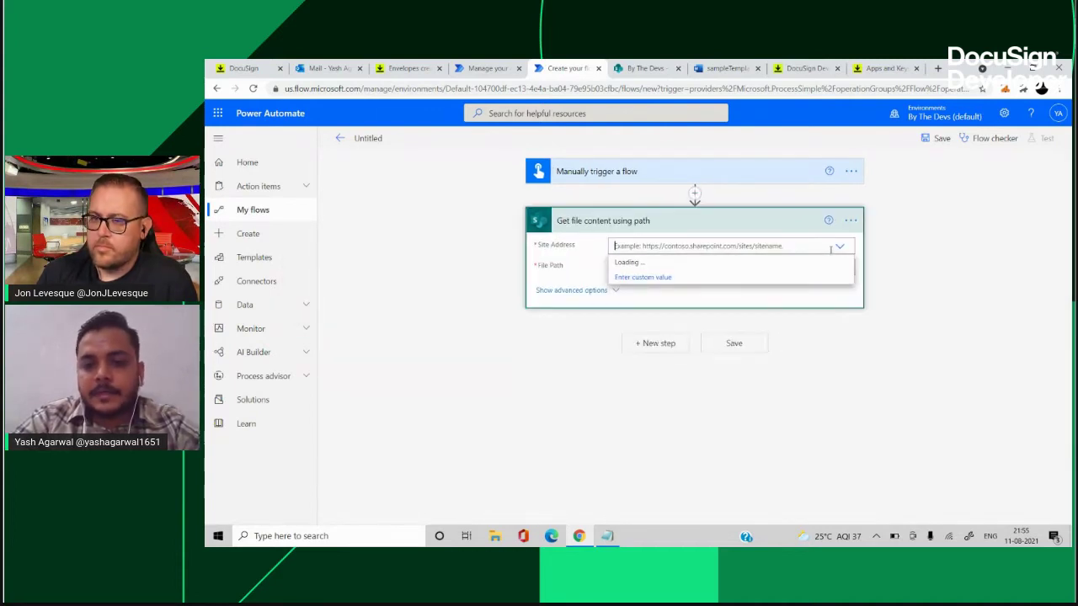
click(642, 68)
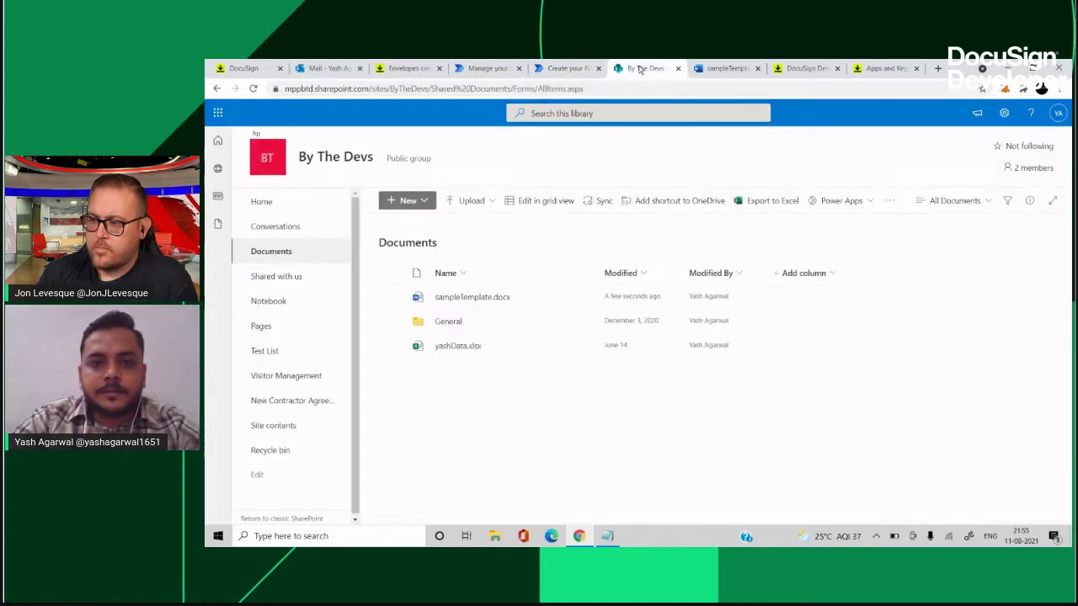
click(562, 69)
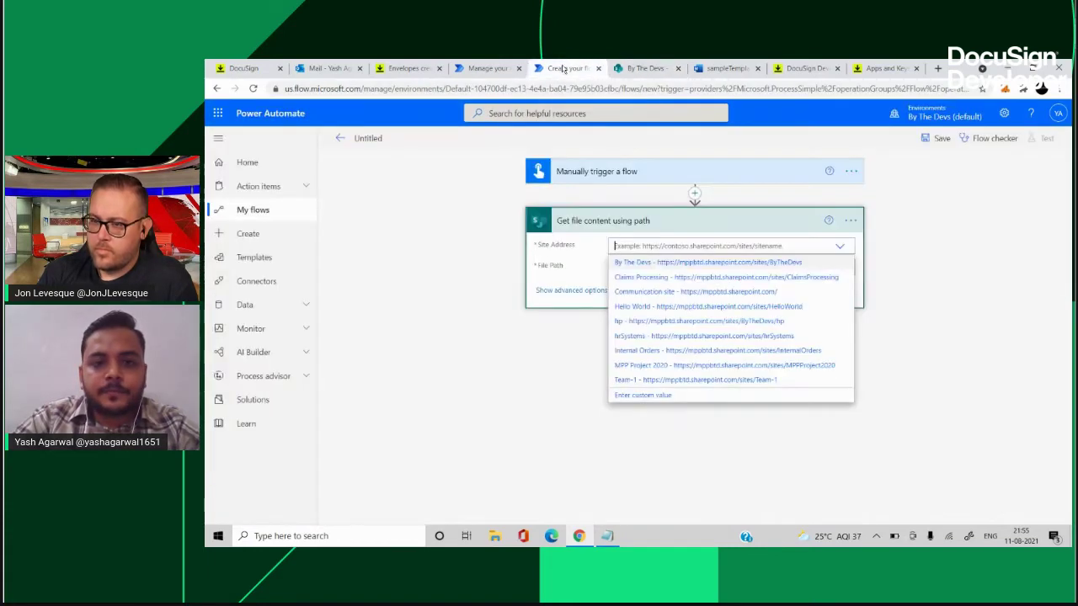
click(647, 263)
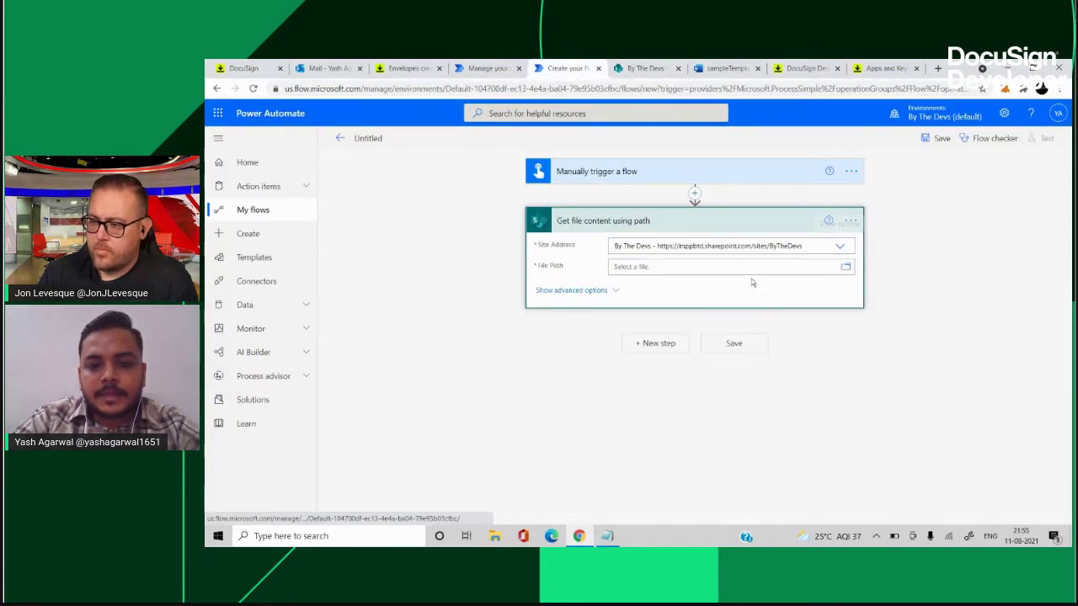
click(845, 266)
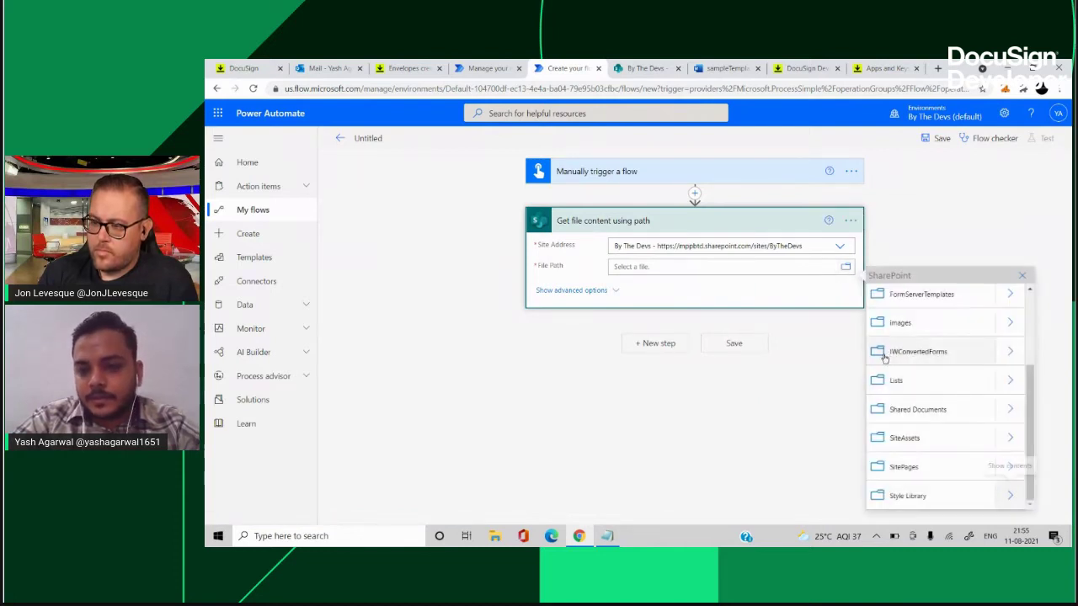
click(1009, 410)
click(951, 366)
Step: Save the flow, rename it 'Get document base64', and save it again
click(728, 364)
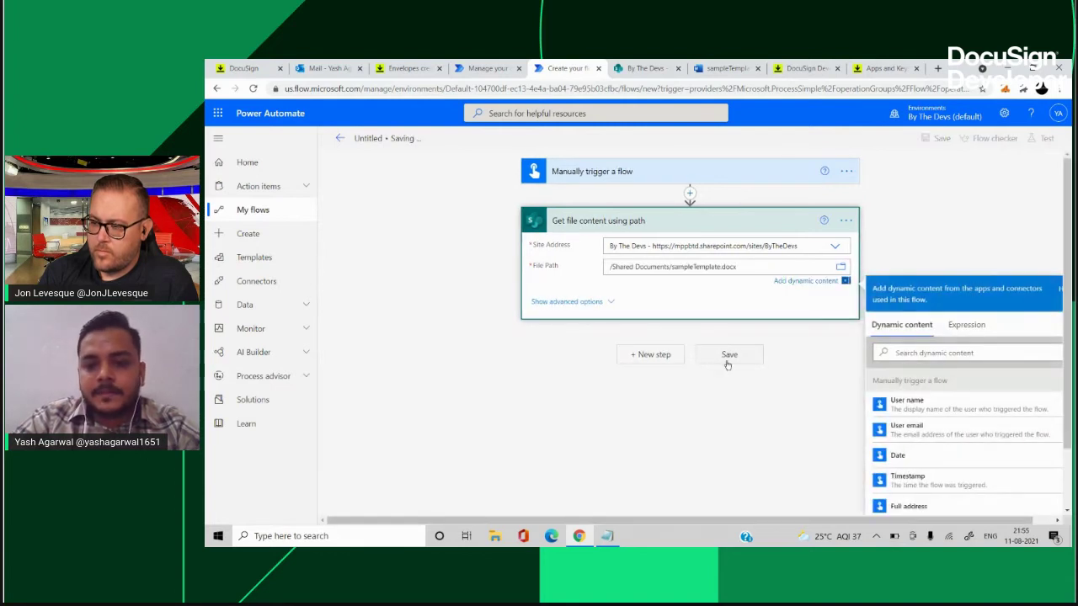
click(382, 139)
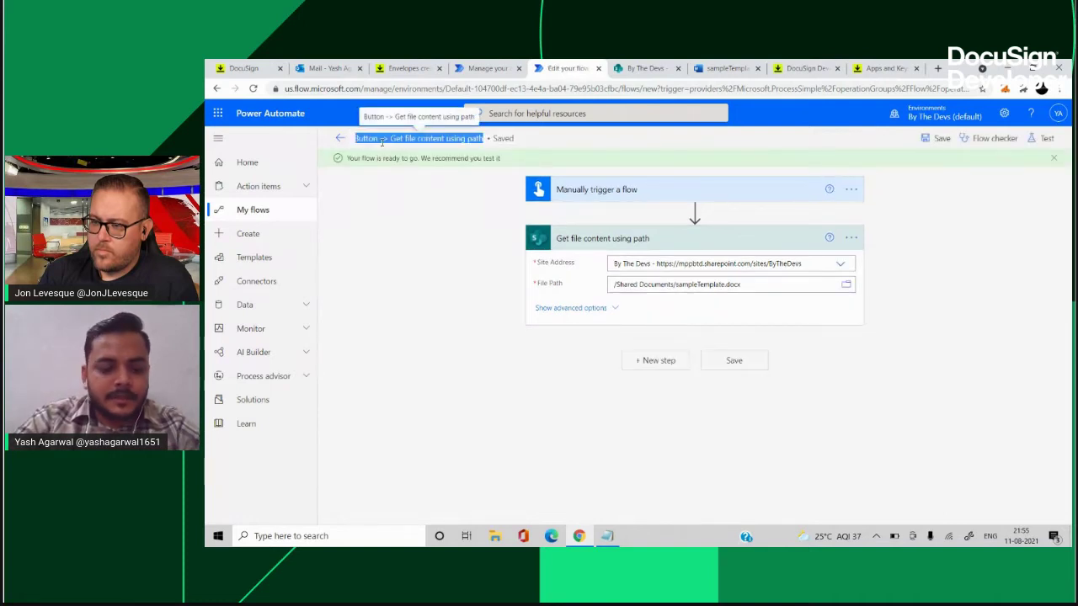
text(Get)
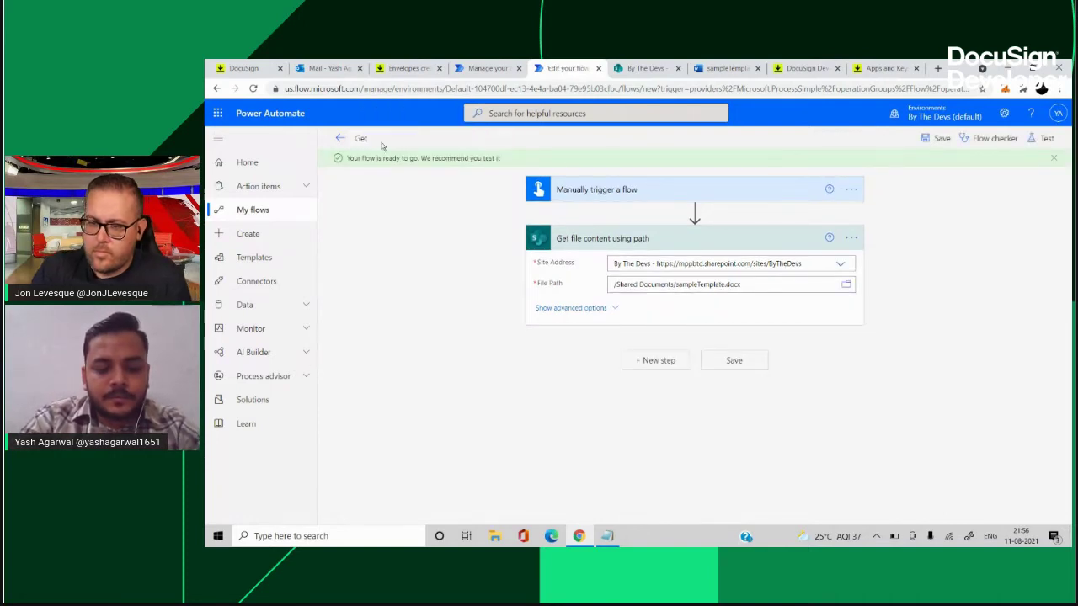
text( document base64)
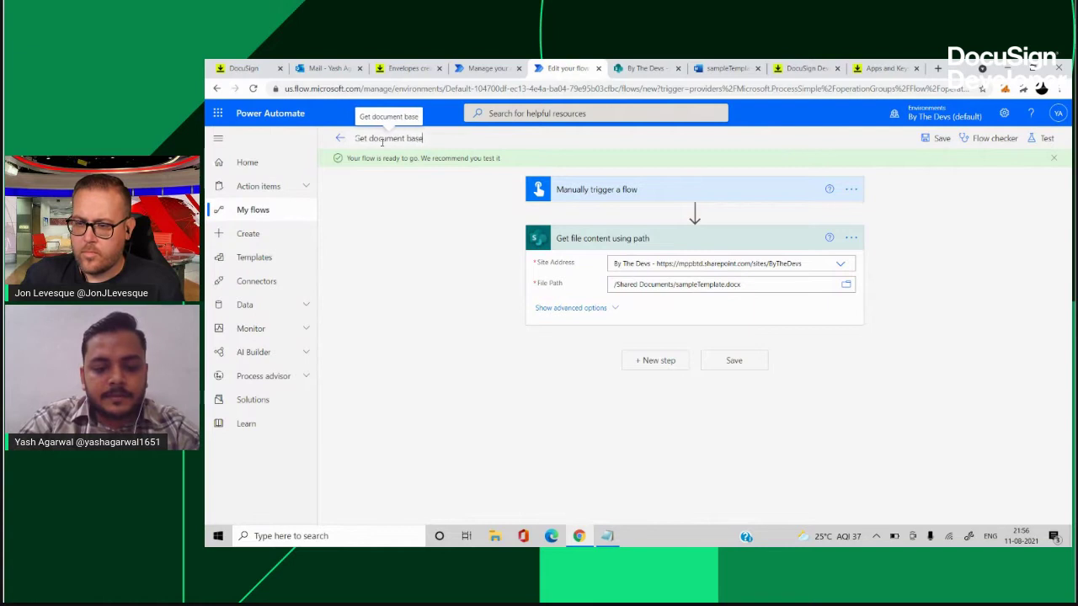
click(741, 329)
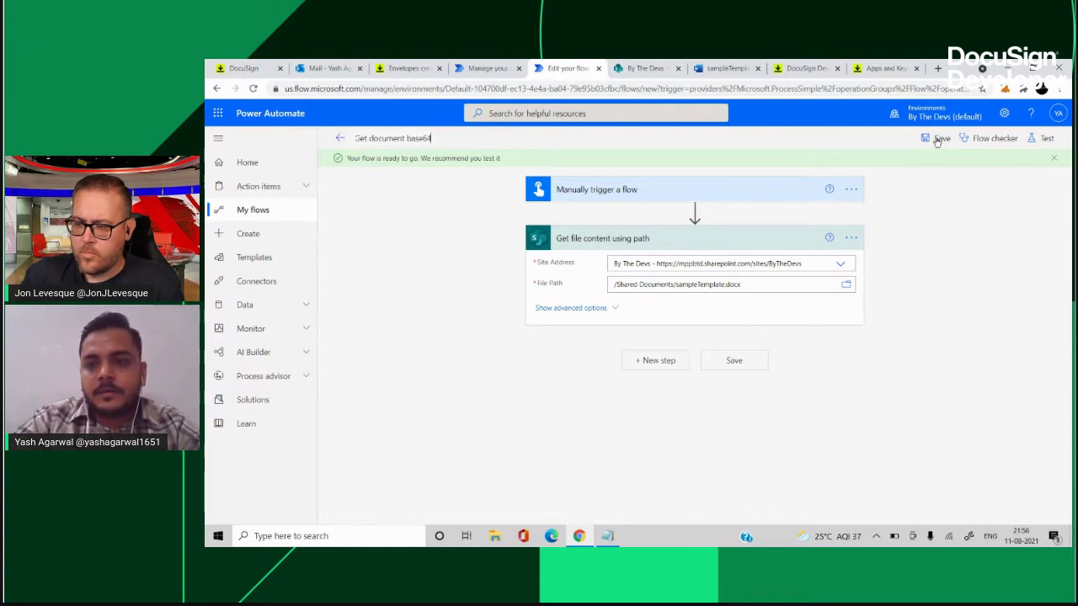
click(936, 139)
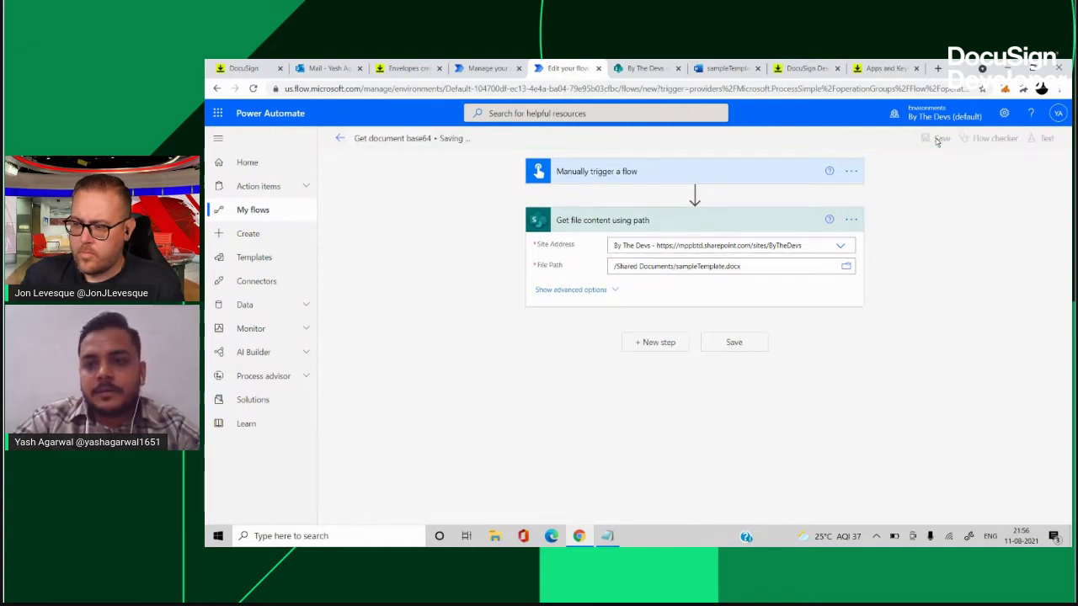
click(1046, 140)
Step: Run a manual test of the flow through to completion
click(916, 175)
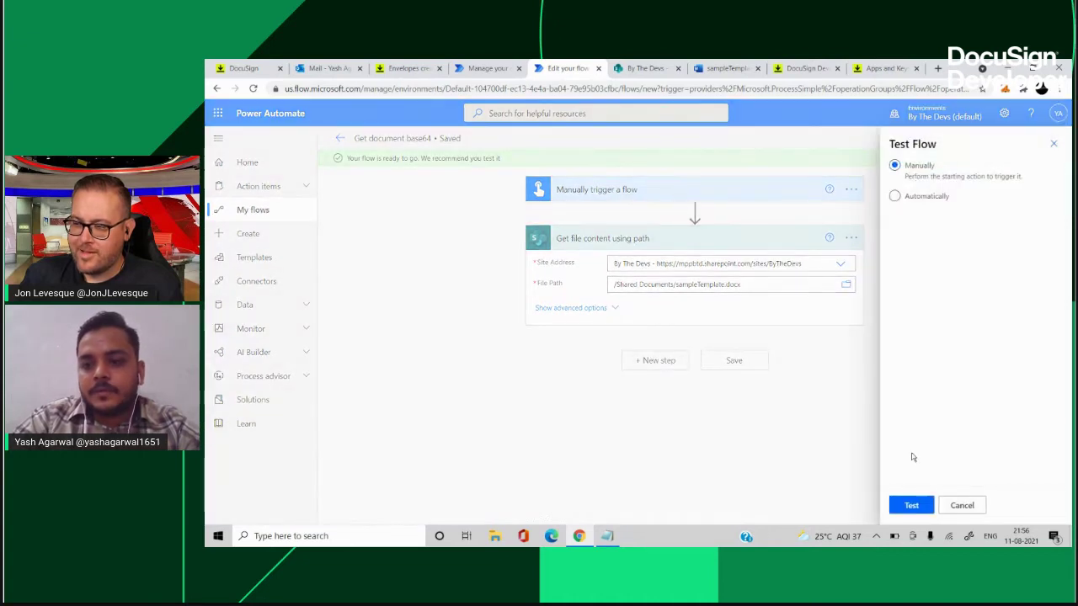
click(914, 505)
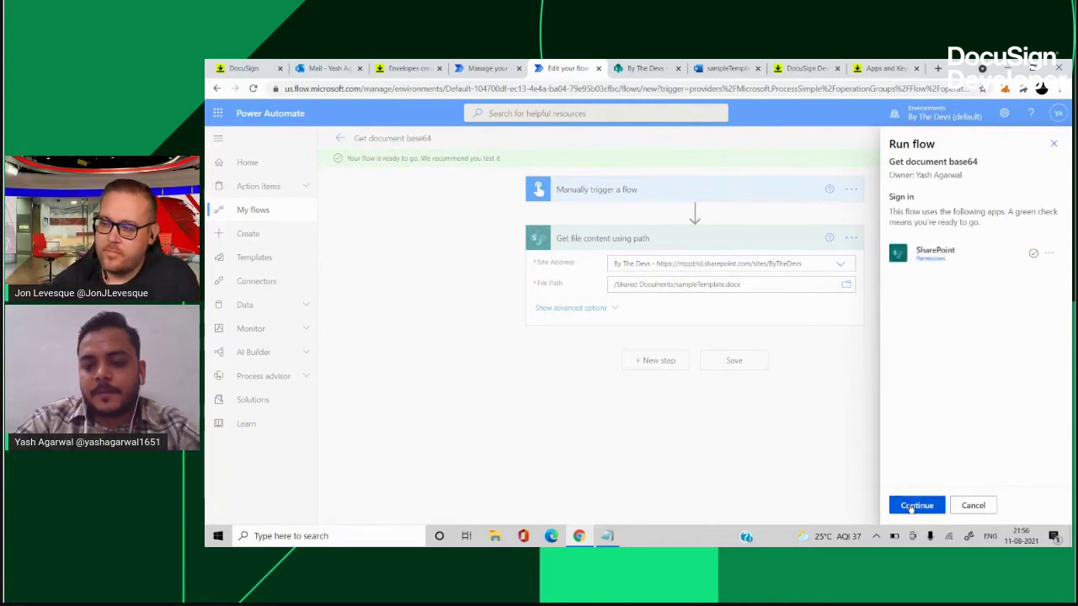
click(910, 507)
click(912, 506)
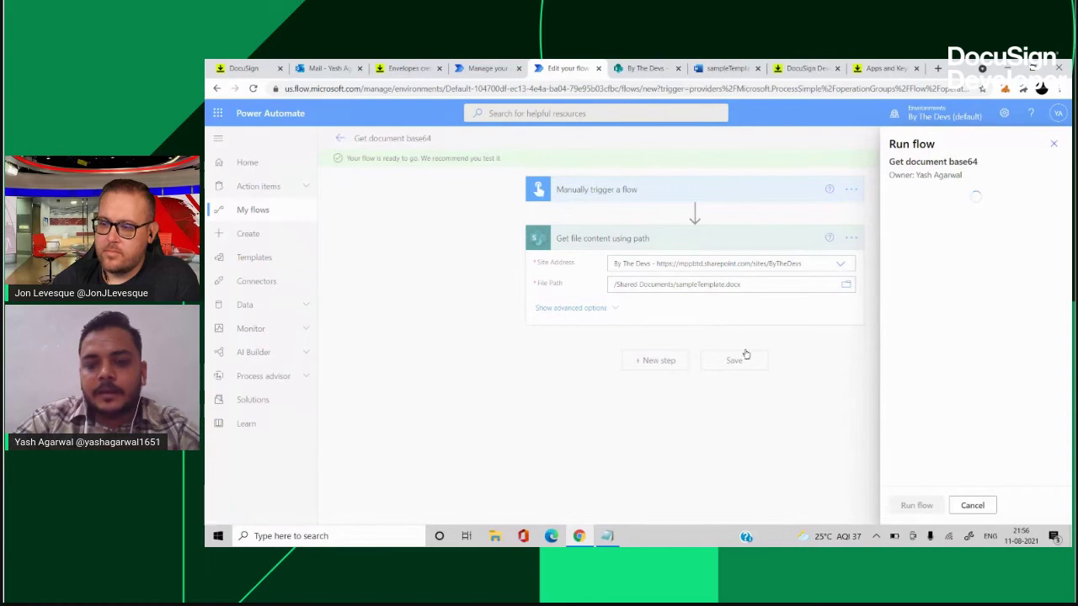
click(909, 505)
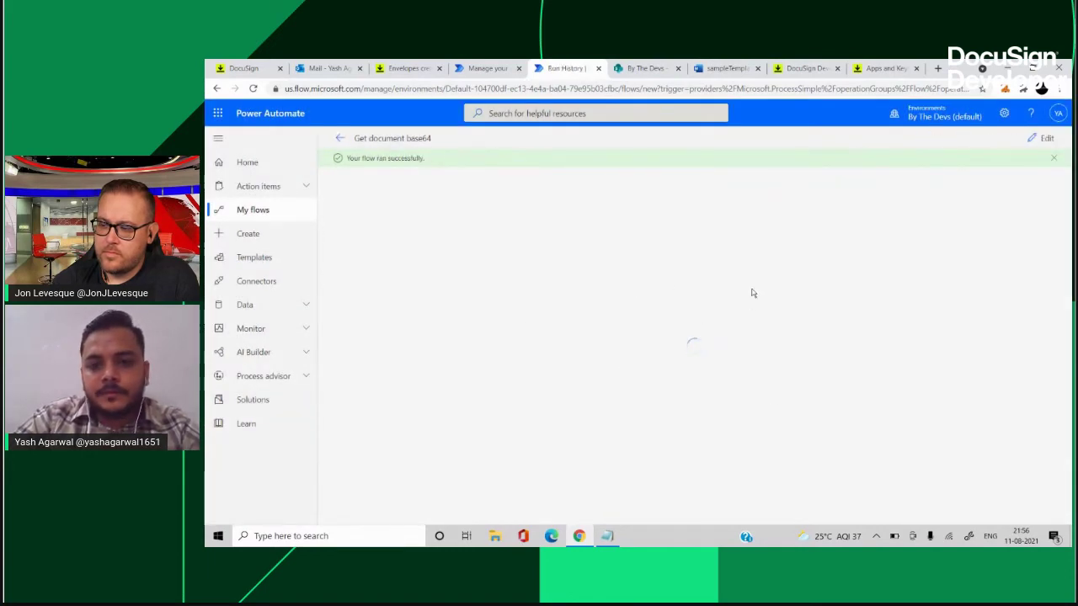
Step: Expand the Get file content step and select its base64 $content output
click(682, 248)
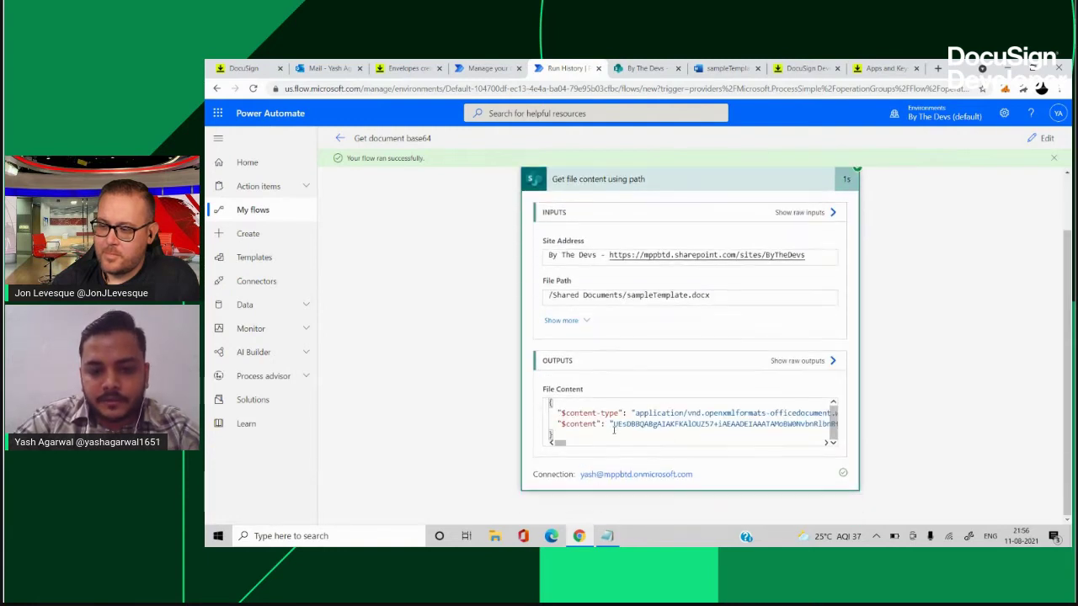
drag(613, 427, 876, 430)
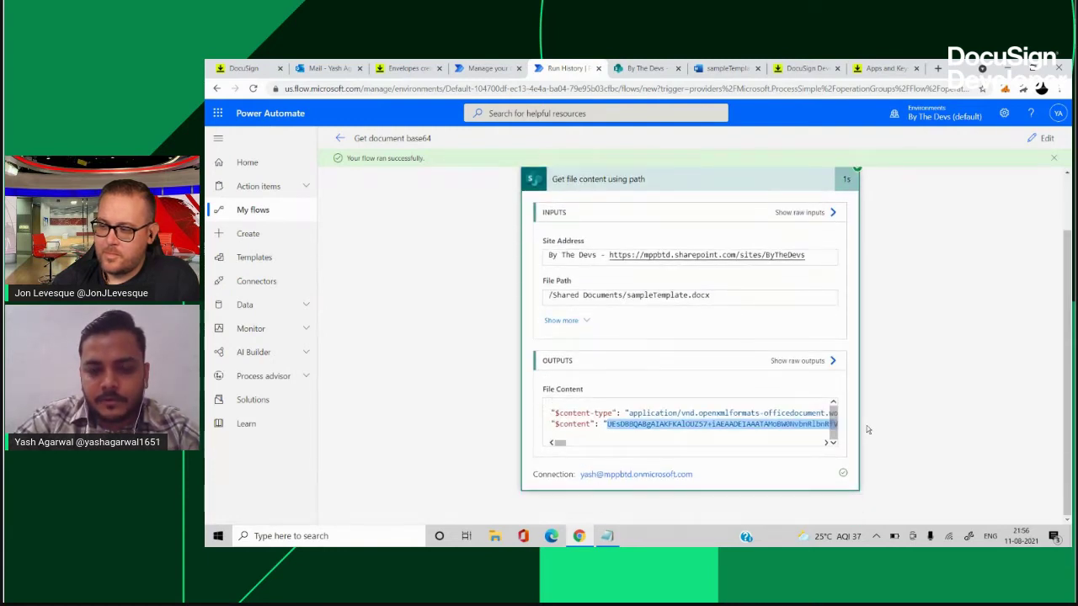
drag(768, 423, 768, 424)
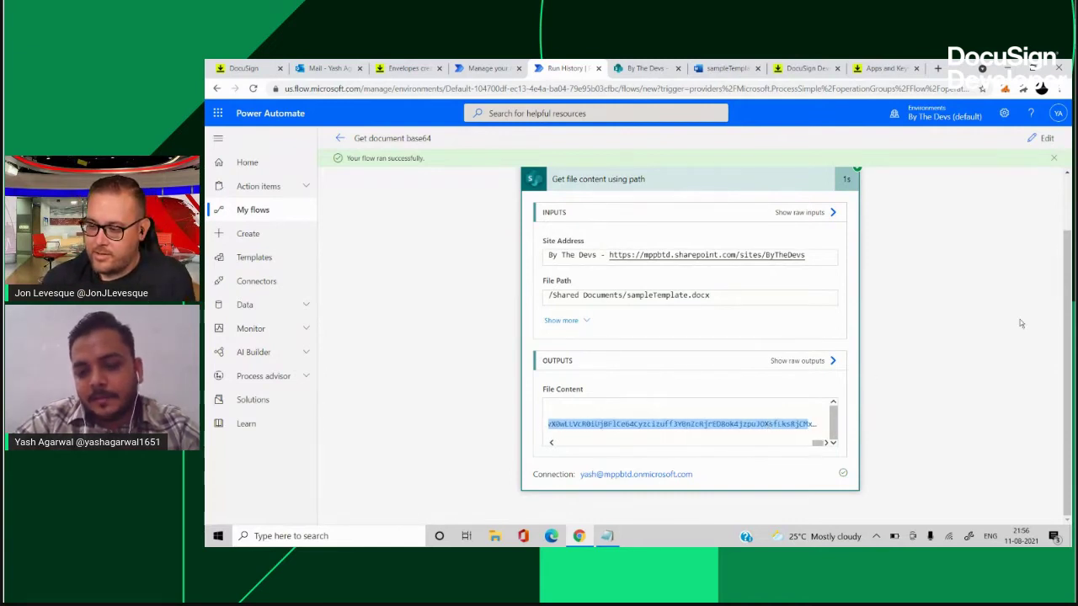
Step: Add a Compose step after the file step with File Content as its input
click(1039, 139)
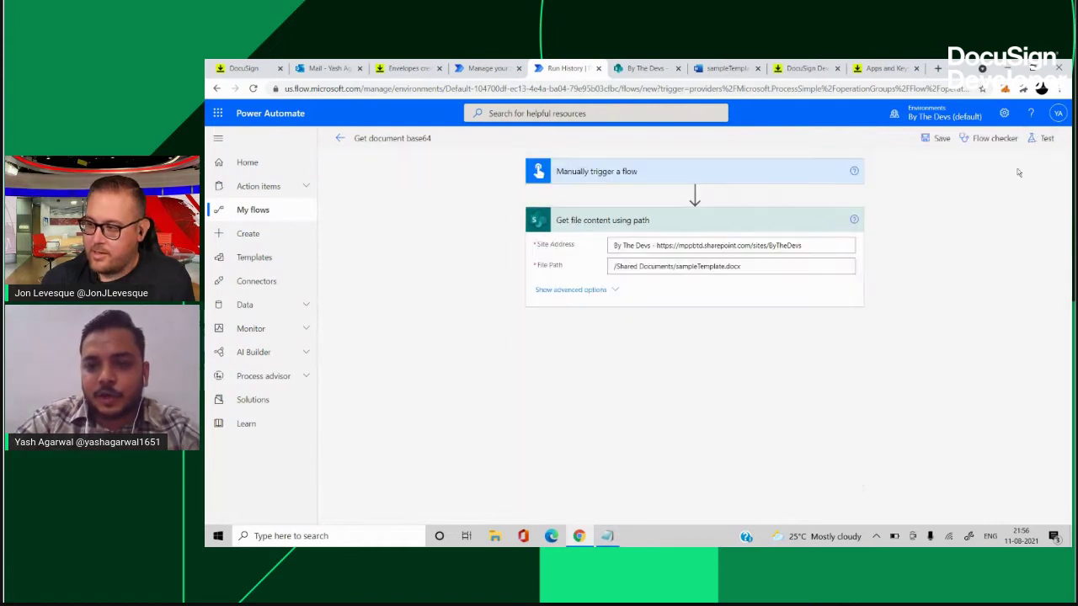
click(654, 343)
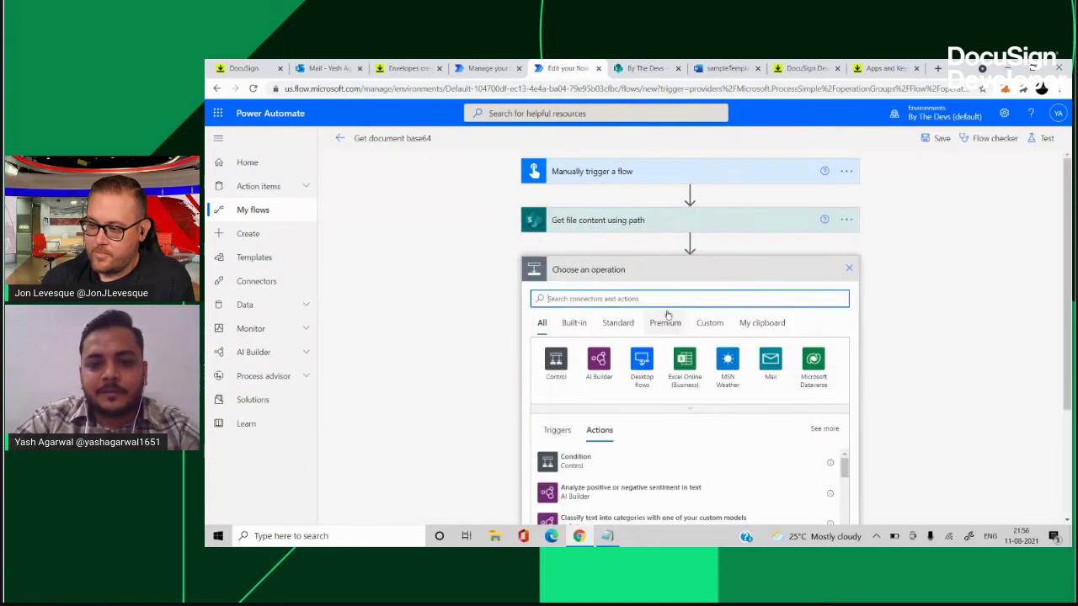
text(compose)
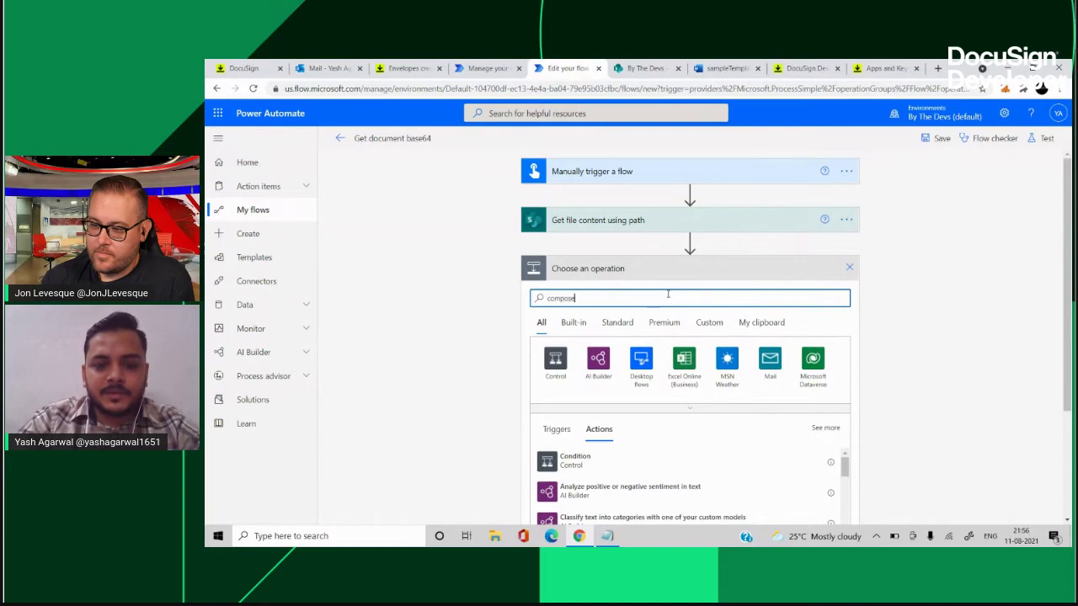
click(600, 465)
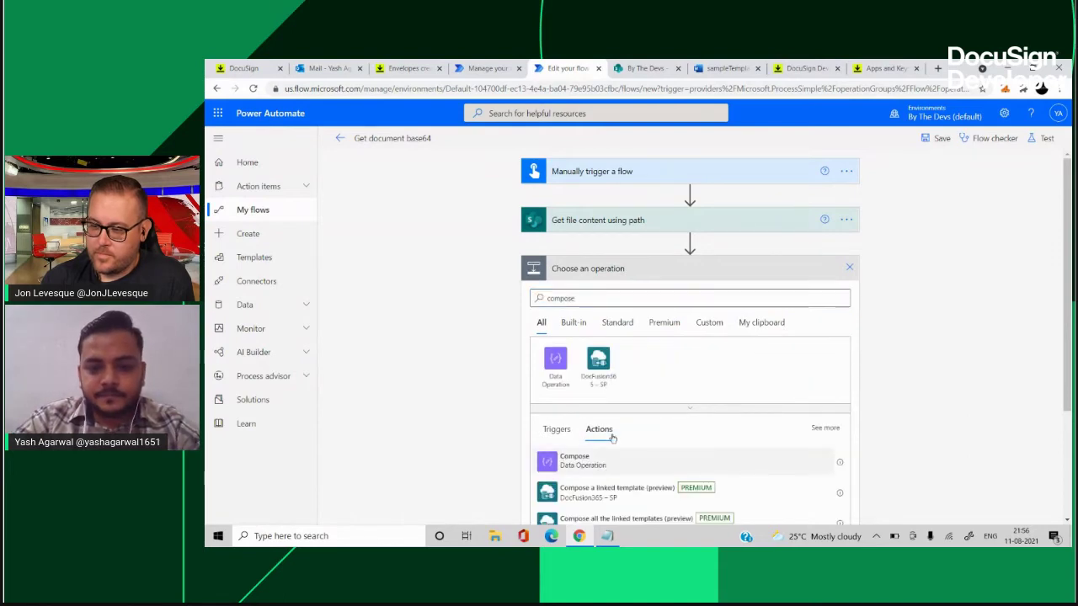
click(665, 294)
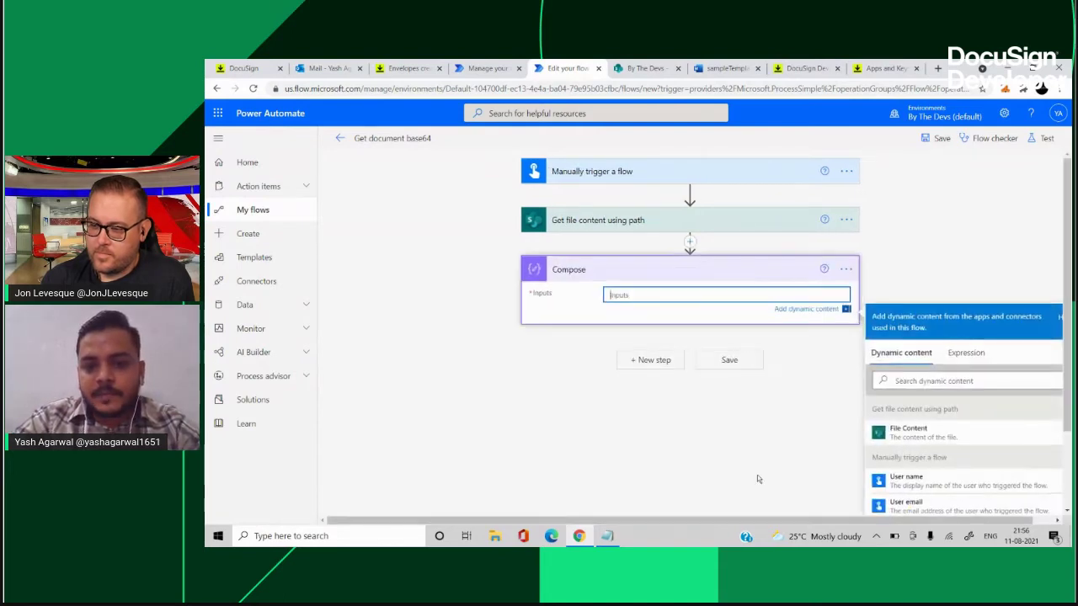
click(922, 340)
scroll(747, 370, up, 1)
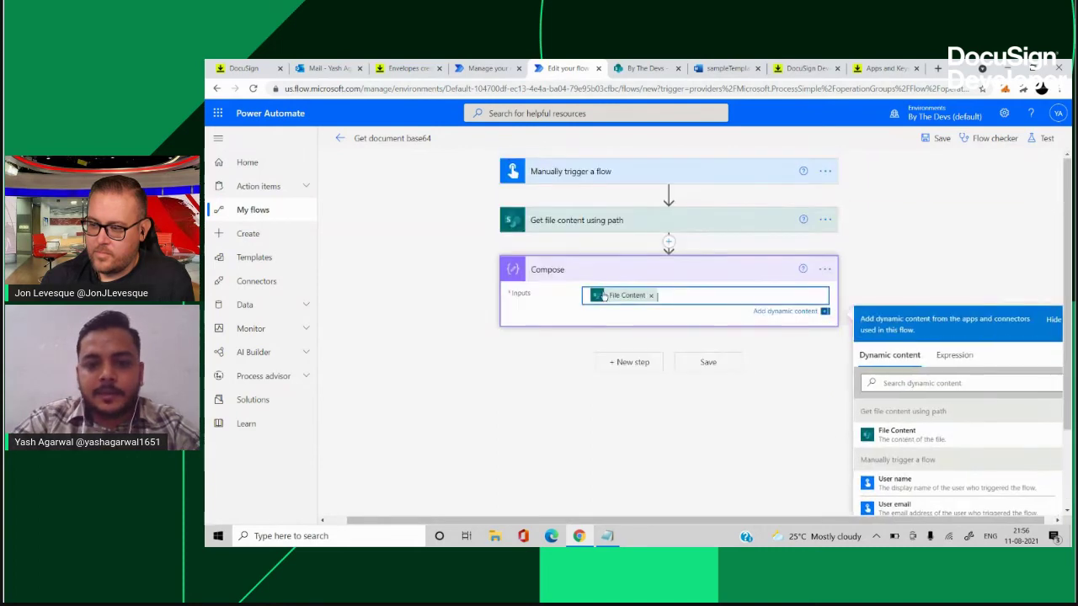
double_click(603, 296)
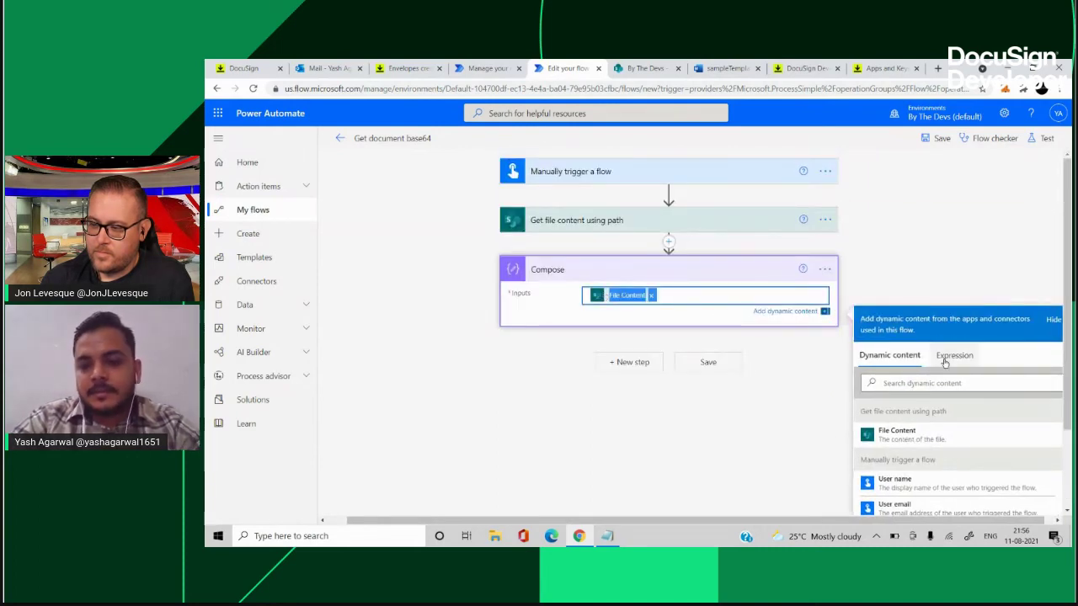
Step: Make the Compose input the expression outputs('Get_file_content_using_path')?['body']?['$content']
click(936, 383)
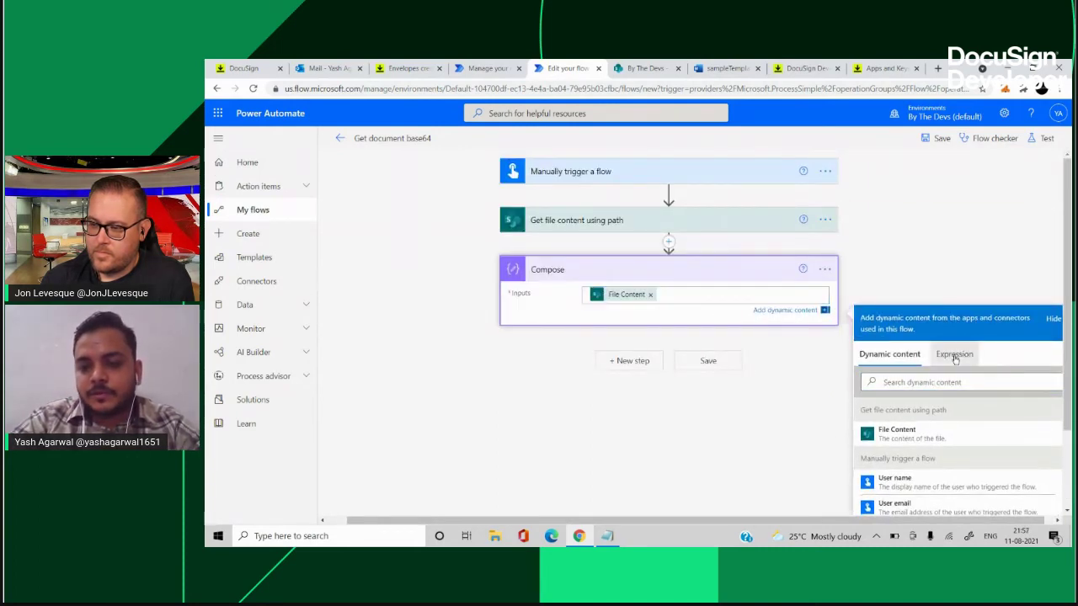
click(954, 354)
key(ctrl+v)
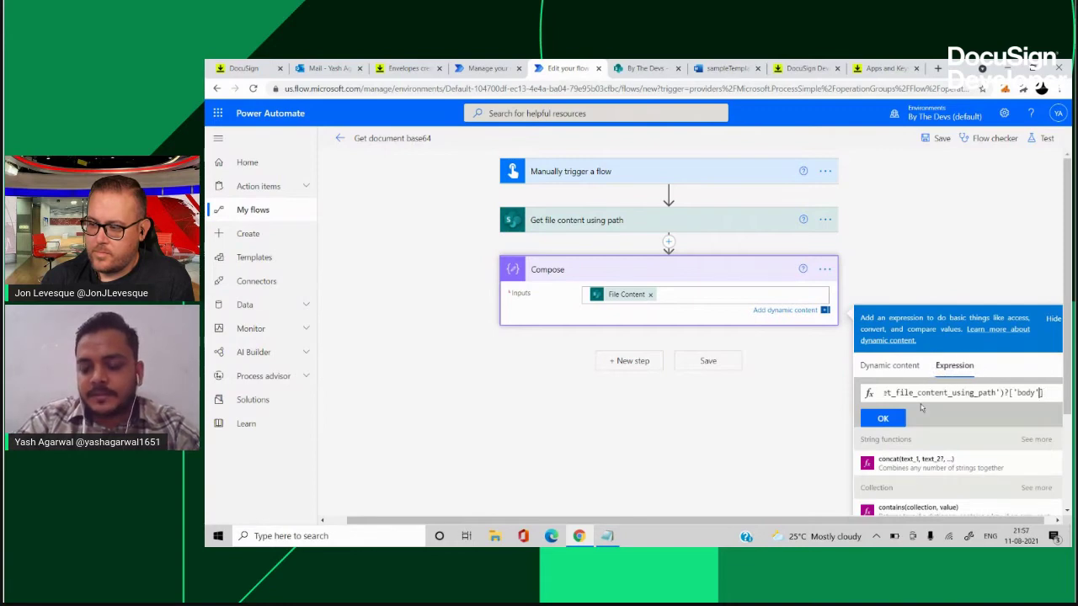
key(Home)
text(@)
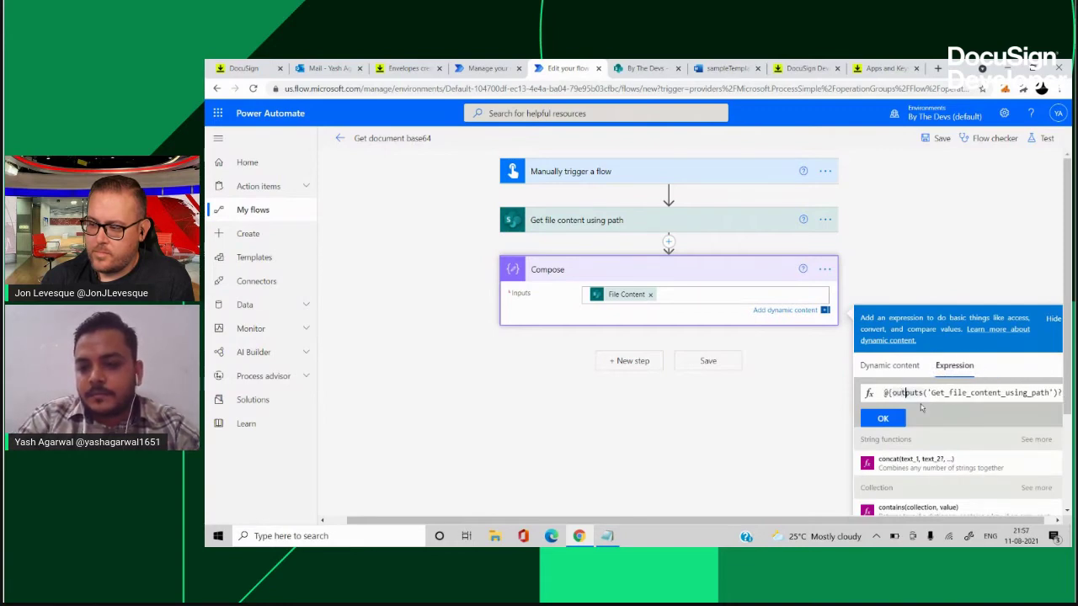
key(End)
key(BackSpace)
text(?[')
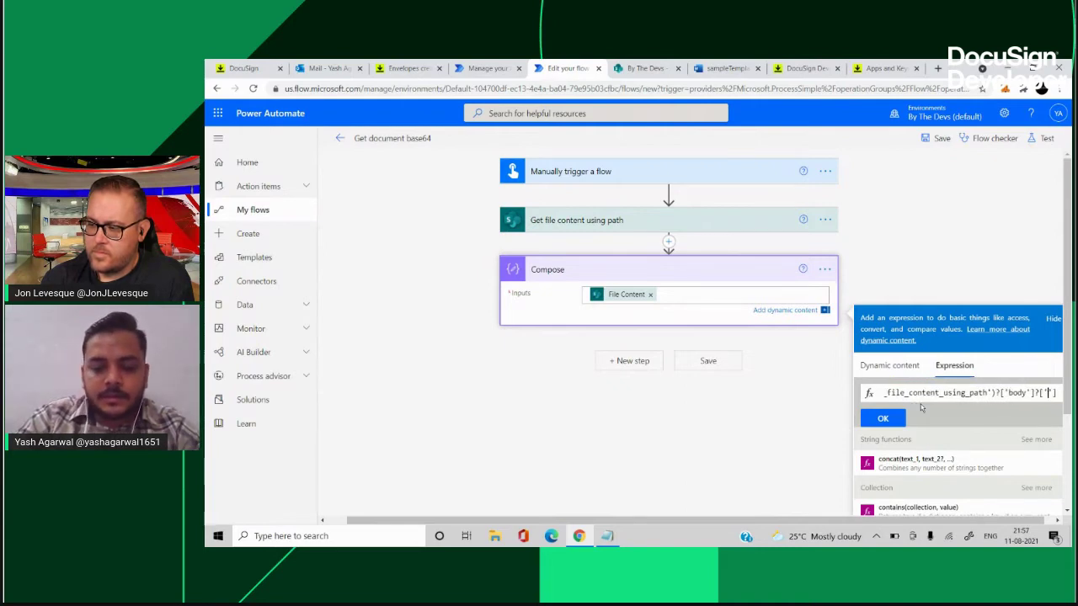
text($content)
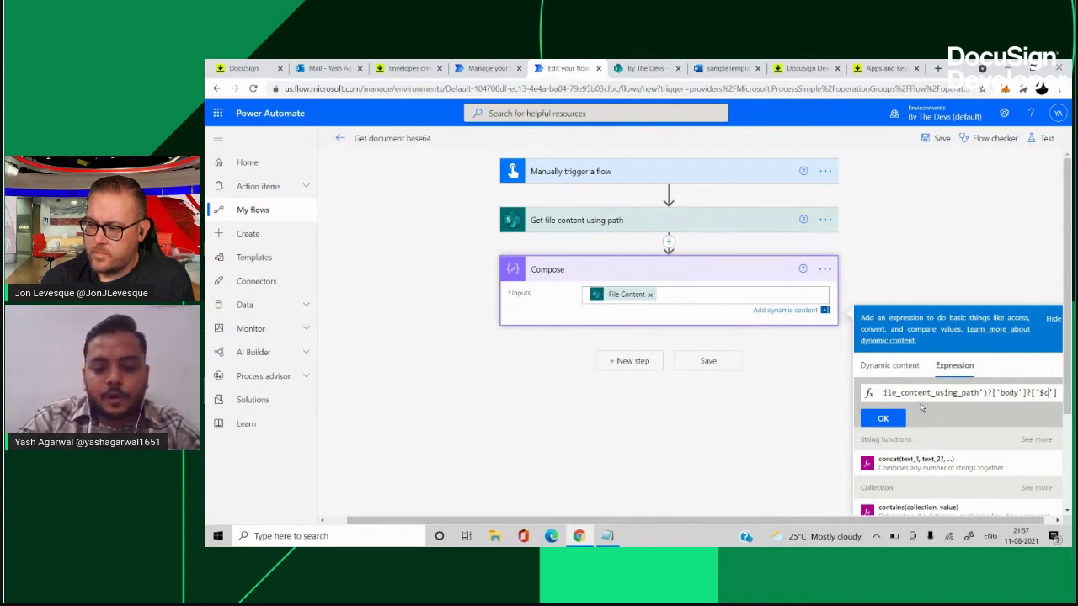
text('])
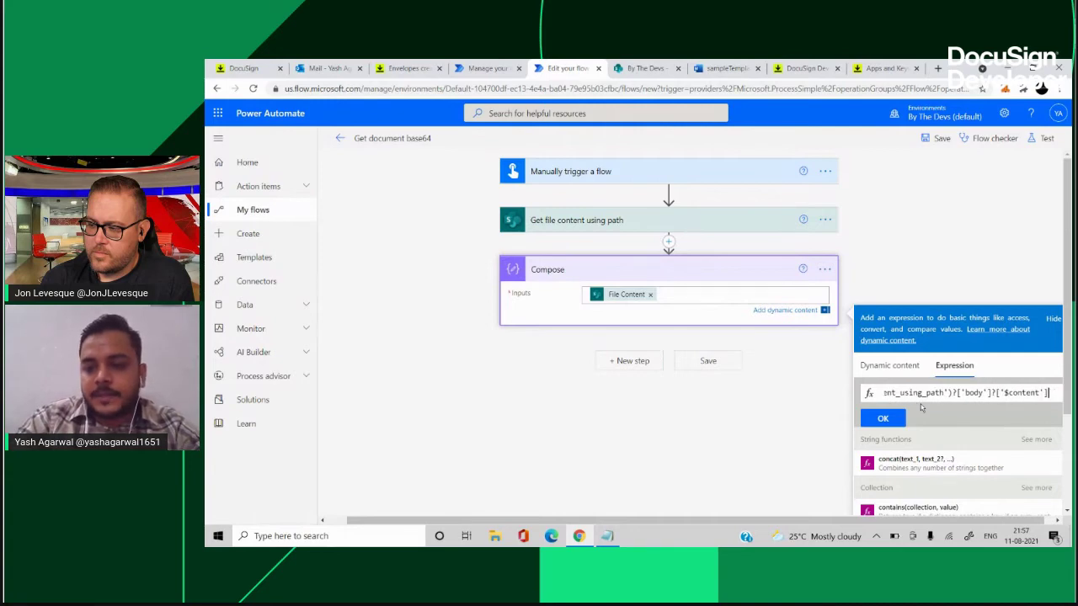
click(898, 412)
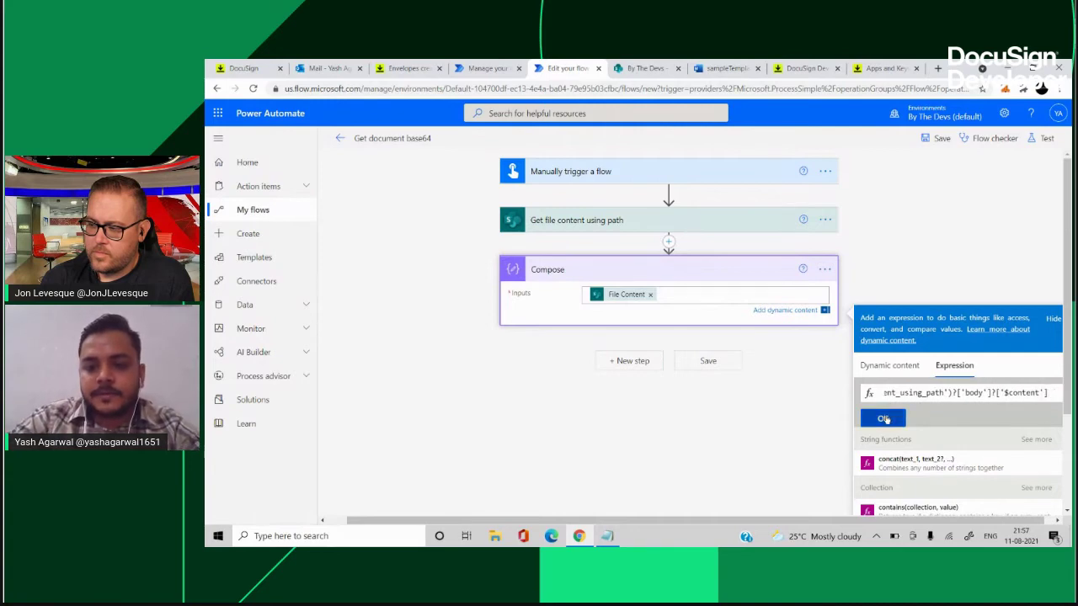
click(963, 217)
click(1043, 139)
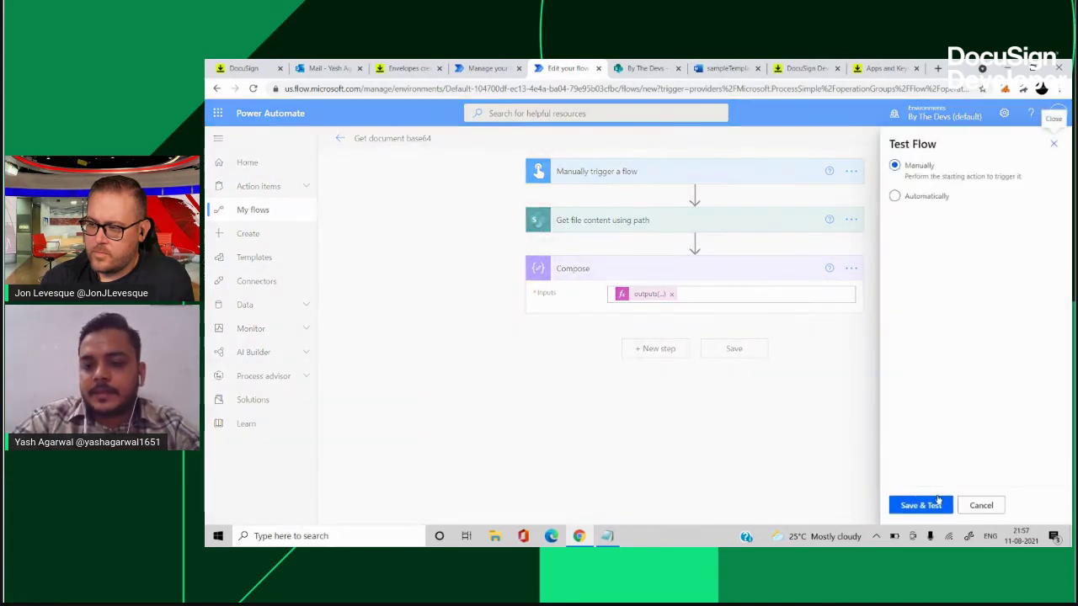
Step: Save and run the flow, then select the Compose step's base64 Inputs value
click(934, 504)
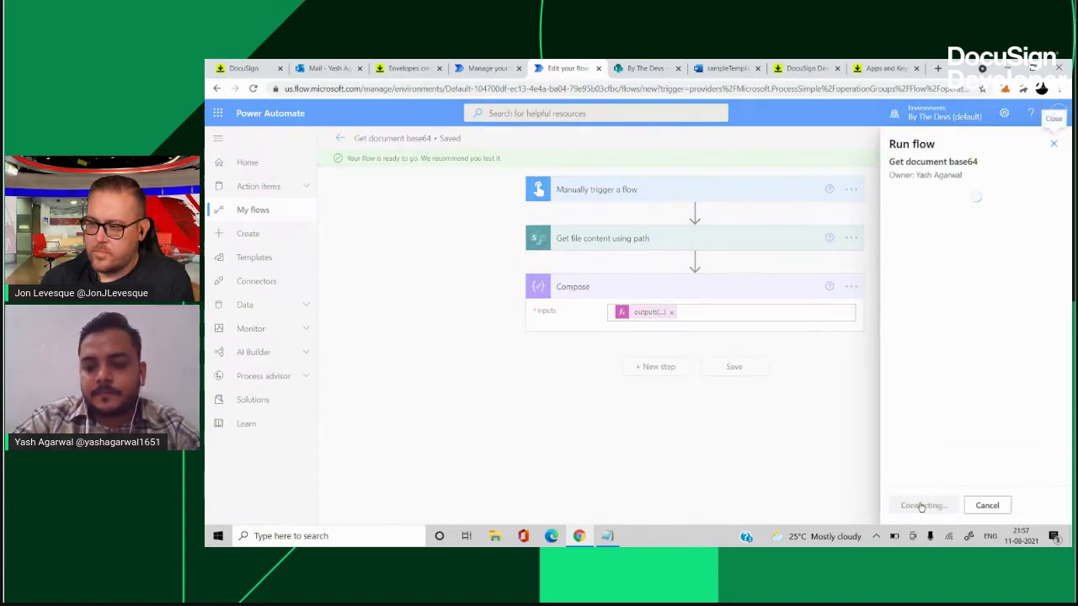
click(921, 505)
click(921, 507)
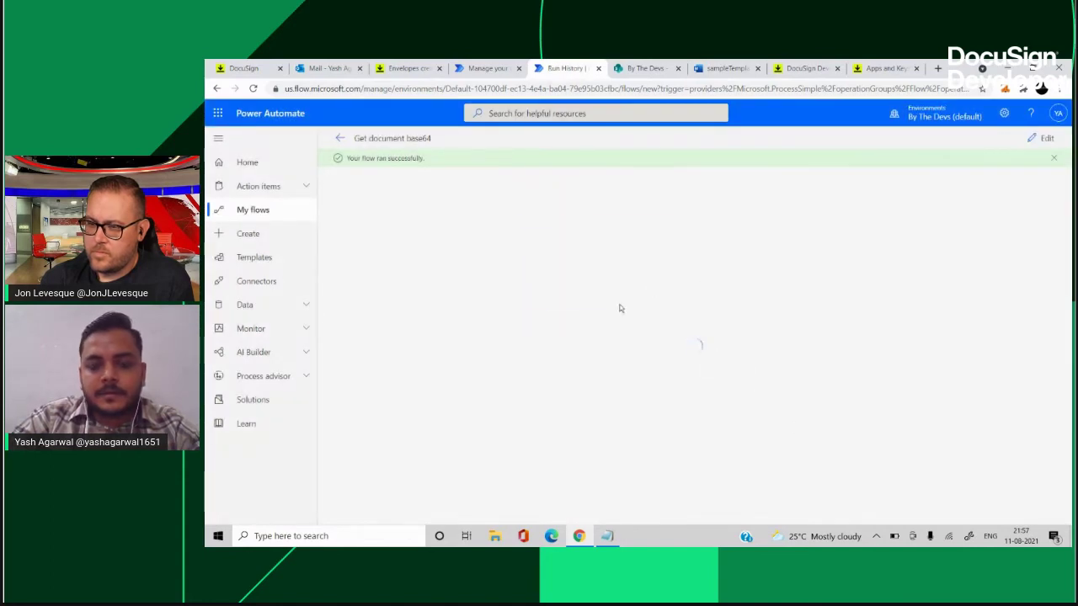
click(654, 299)
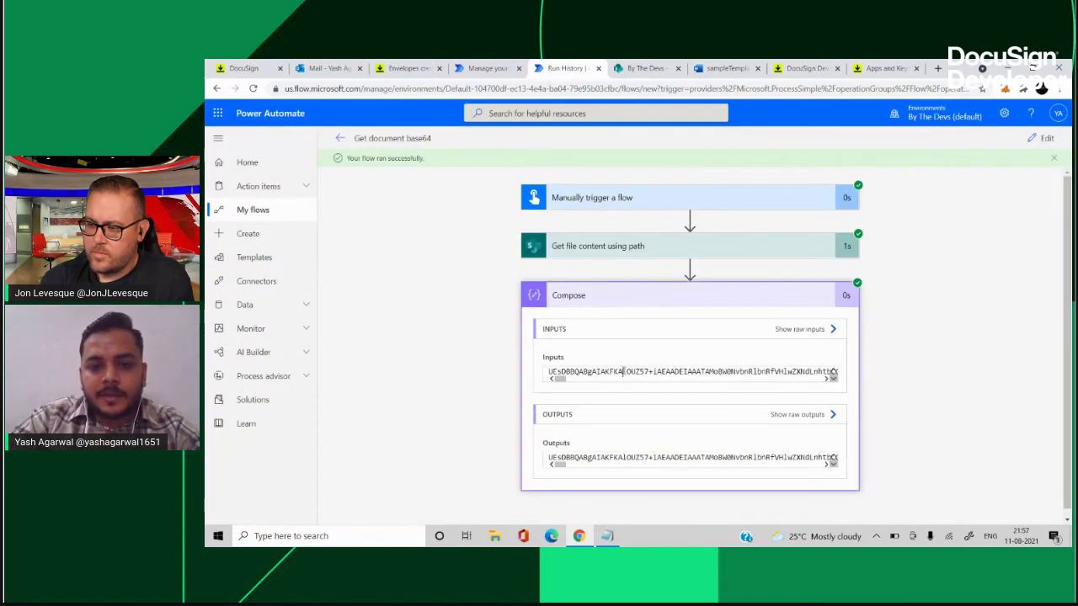
triple_click(624, 371)
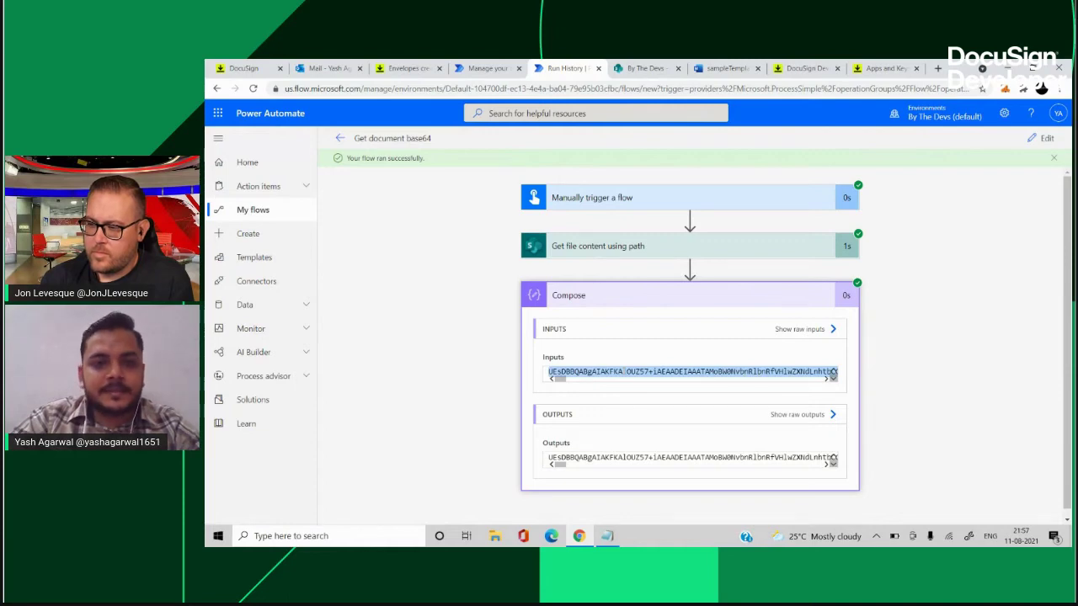
click(493, 68)
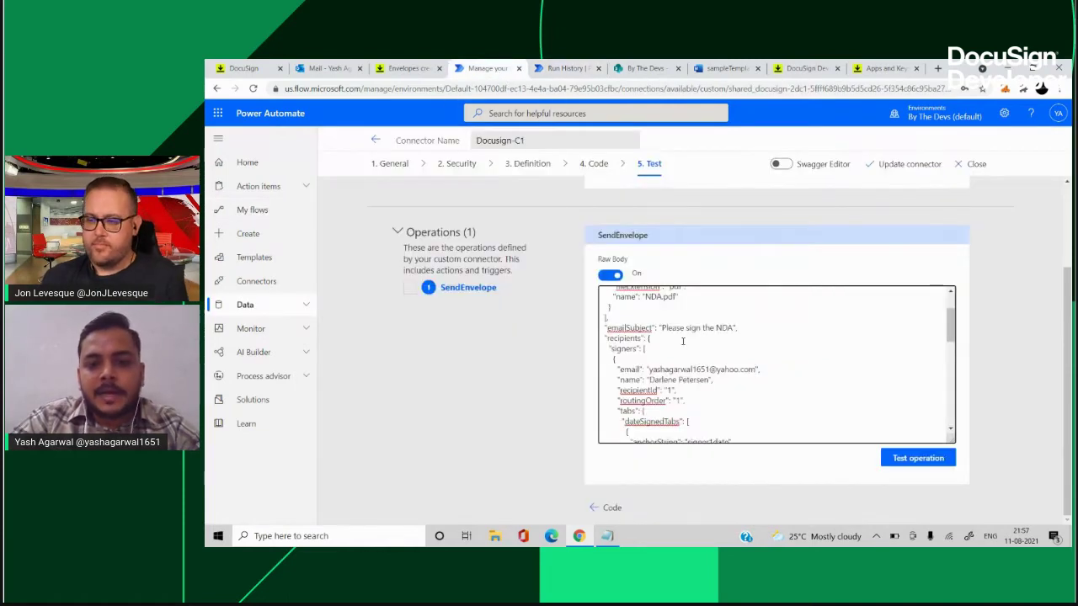
Step: Replace the pdf file extension with .docx in the raw body
scroll(683, 340, up, 3)
click(681, 348)
key(BackSpace)
key(BackSpace)
key(BackSpace)
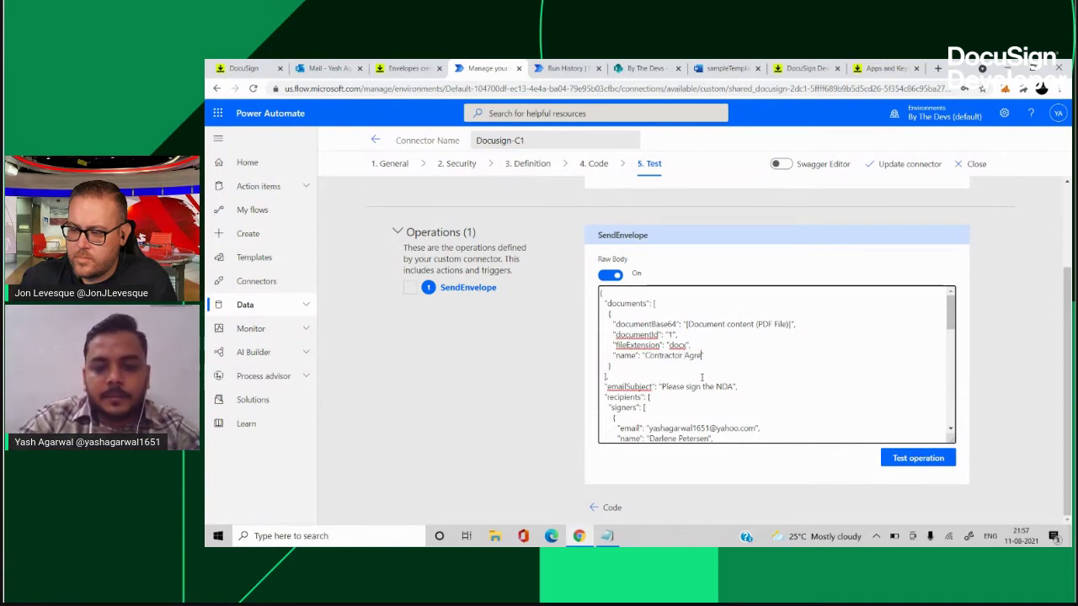
text(.docx)
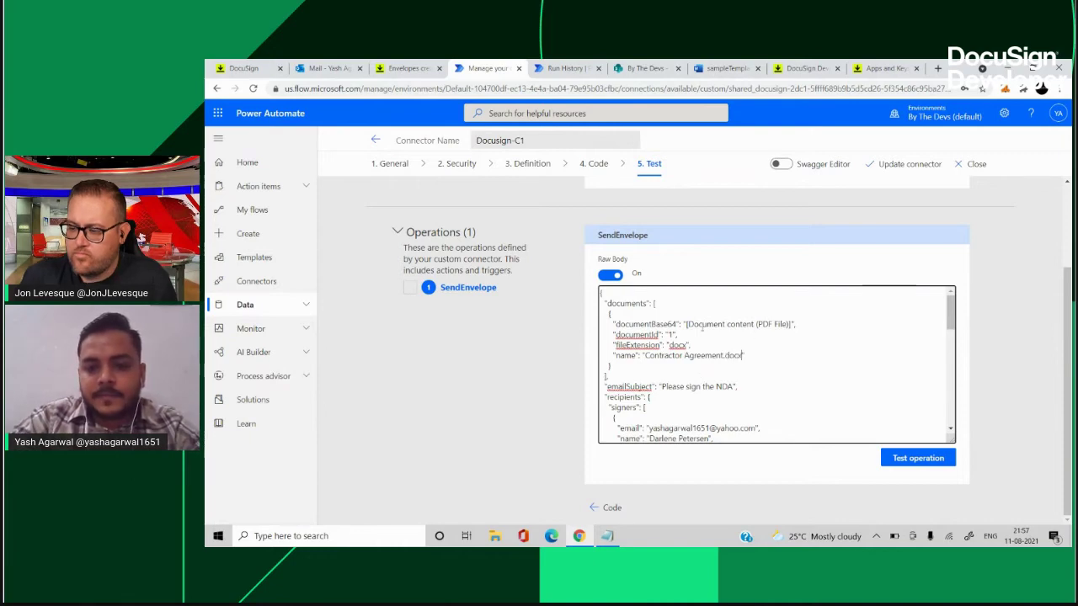
Step: Paste the base64 document over the documentBase64 placeholder and run the SendEnvelope test
drag(683, 324, 794, 325)
click(795, 324)
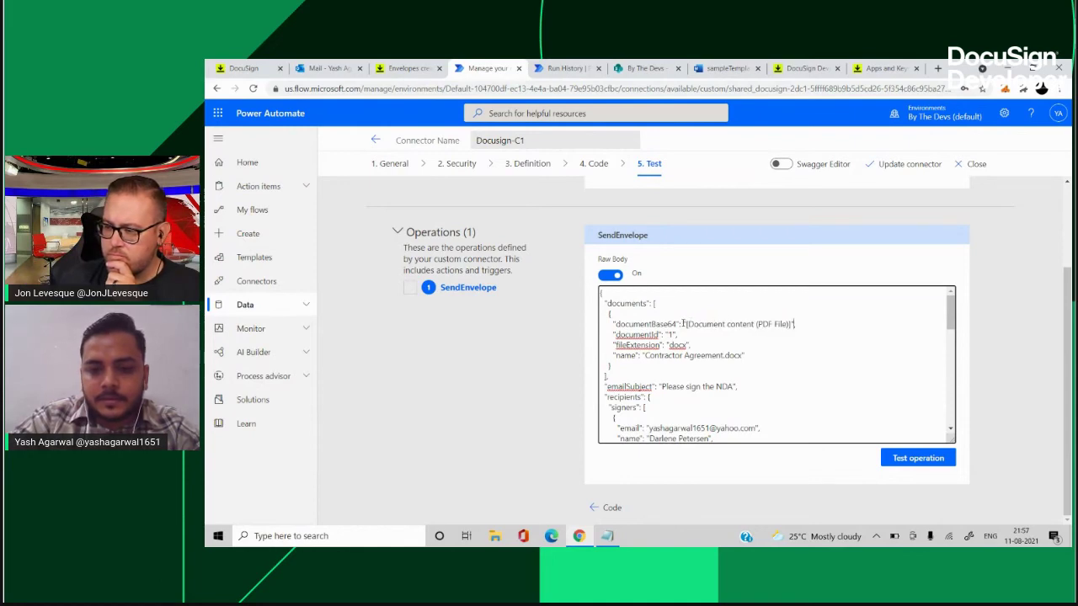
drag(683, 324, 789, 326)
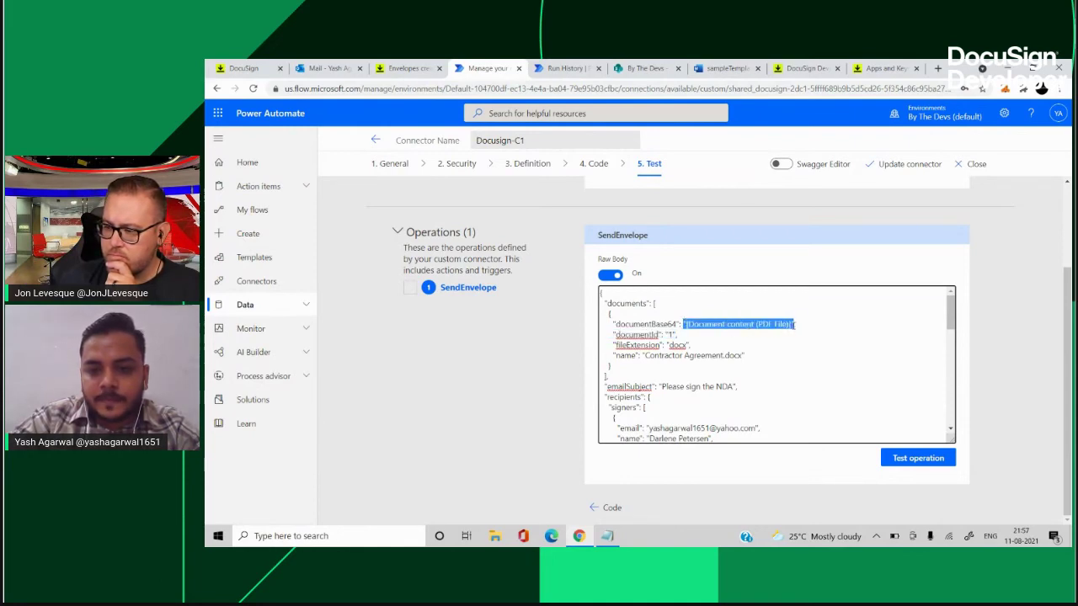
key(ctrl+v)
scroll(808, 370, down, 3)
scroll(777, 390, up, 1)
scroll(776, 390, down, 10)
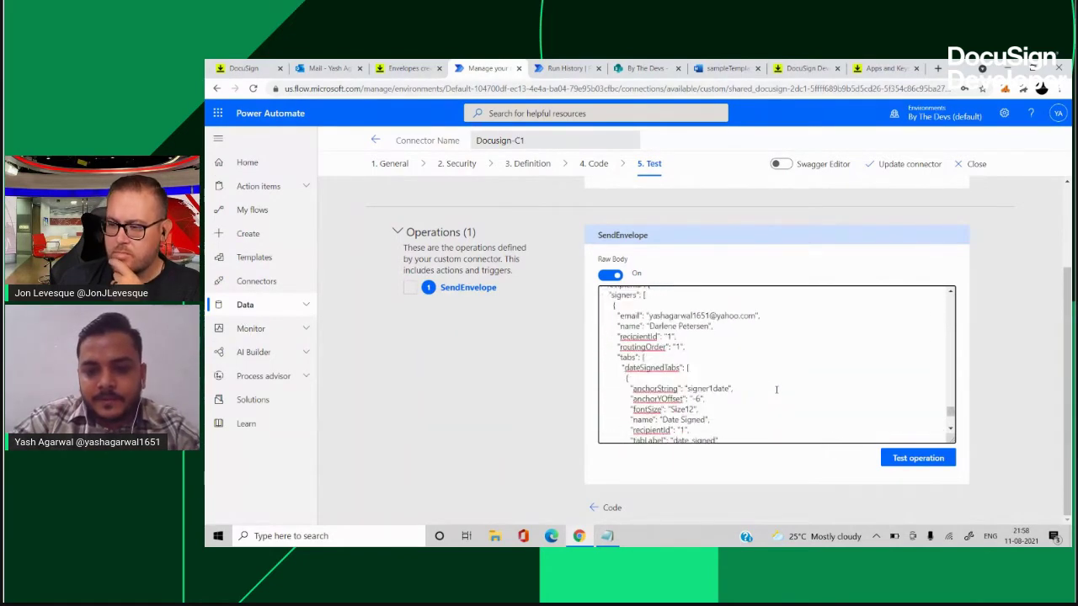
scroll(777, 390, down, 3)
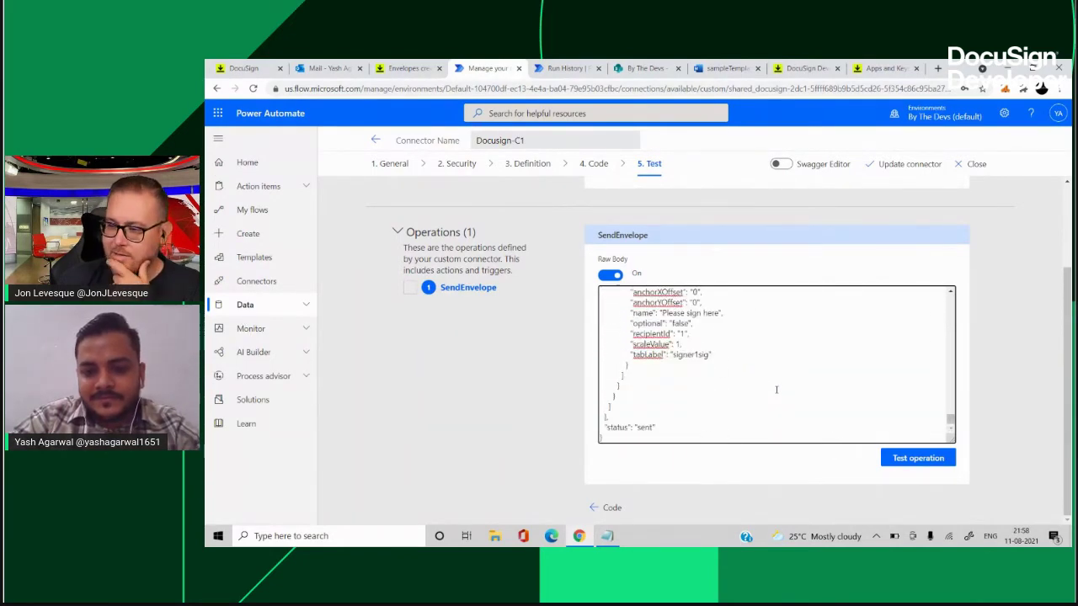
click(916, 460)
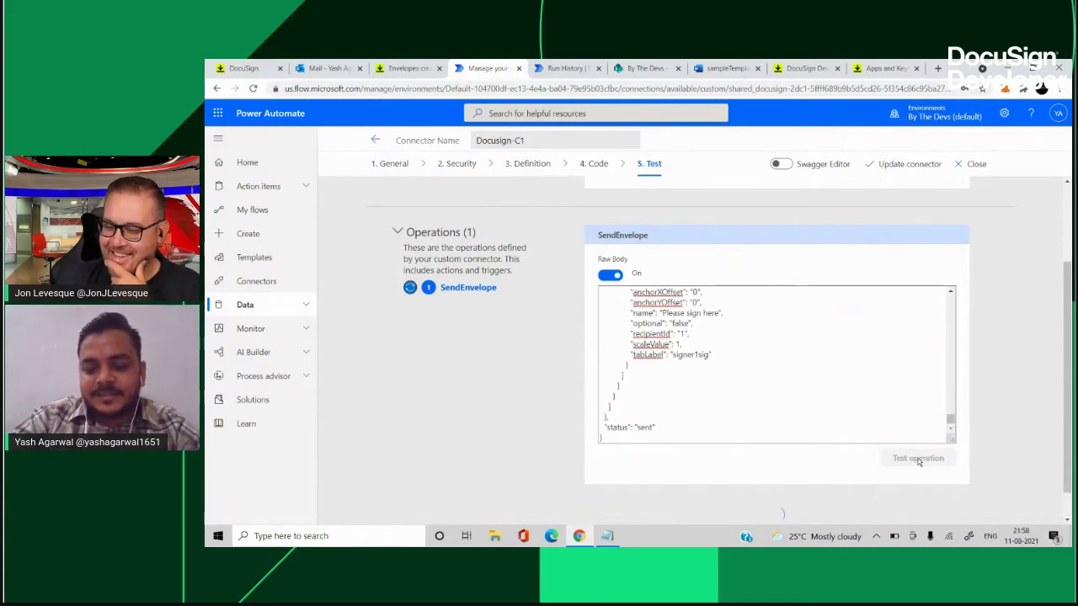
Step: Review the 400 error and correct the start of the documentBase64 value
scroll(777, 487, down, 3)
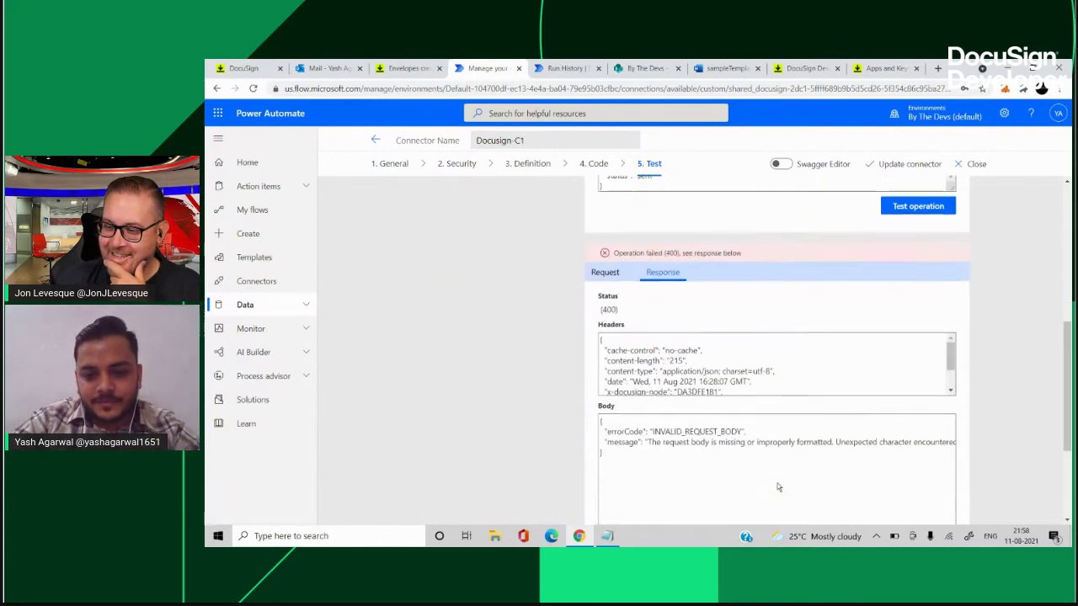
scroll(578, 435, down, 1)
scroll(709, 414, right, 2)
scroll(709, 414, right, 2)
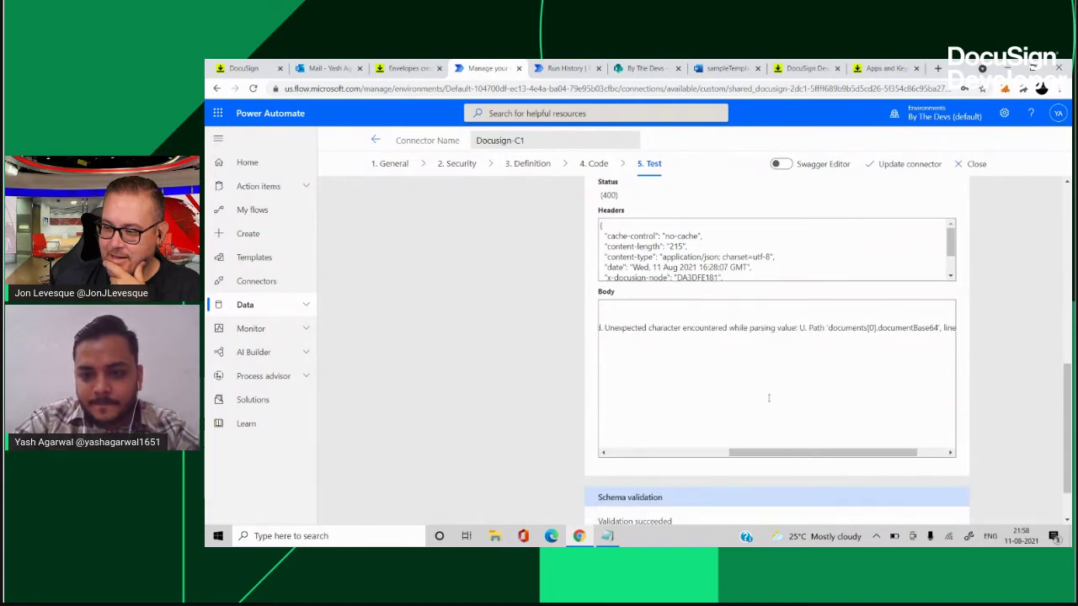
scroll(744, 401, right, 1)
scroll(927, 370, up, 6)
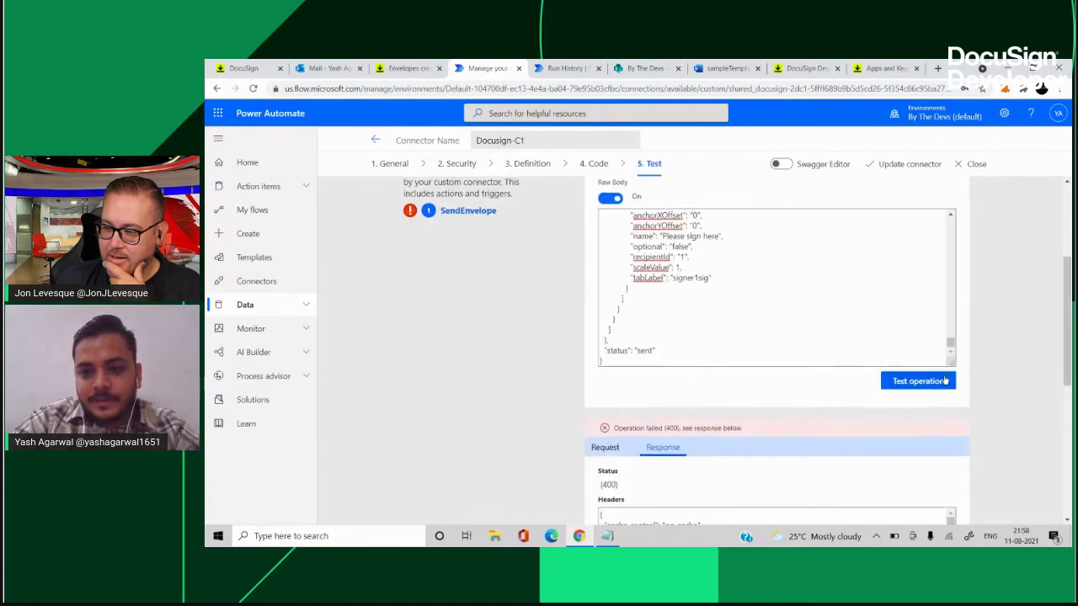
scroll(876, 354, up, 10)
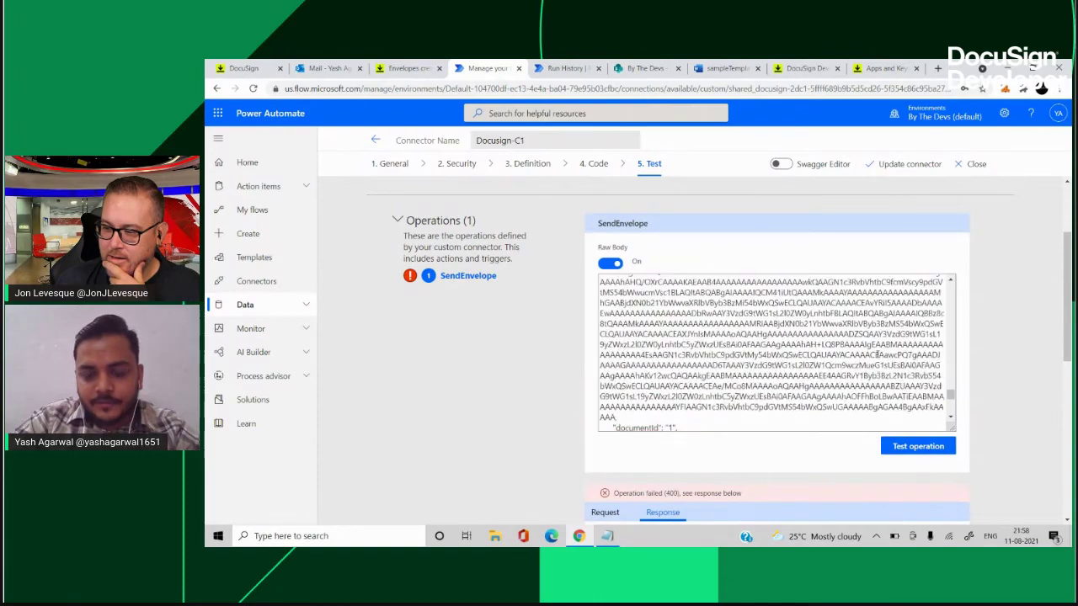
scroll(877, 355, up, 3)
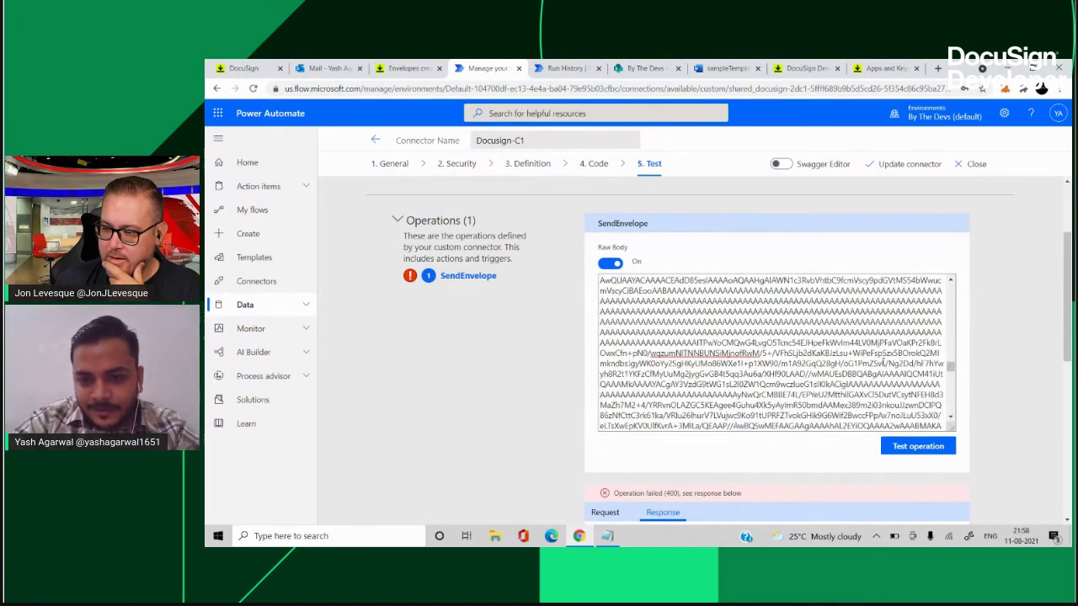
scroll(877, 354, up, 5)
scroll(881, 357, up, 5)
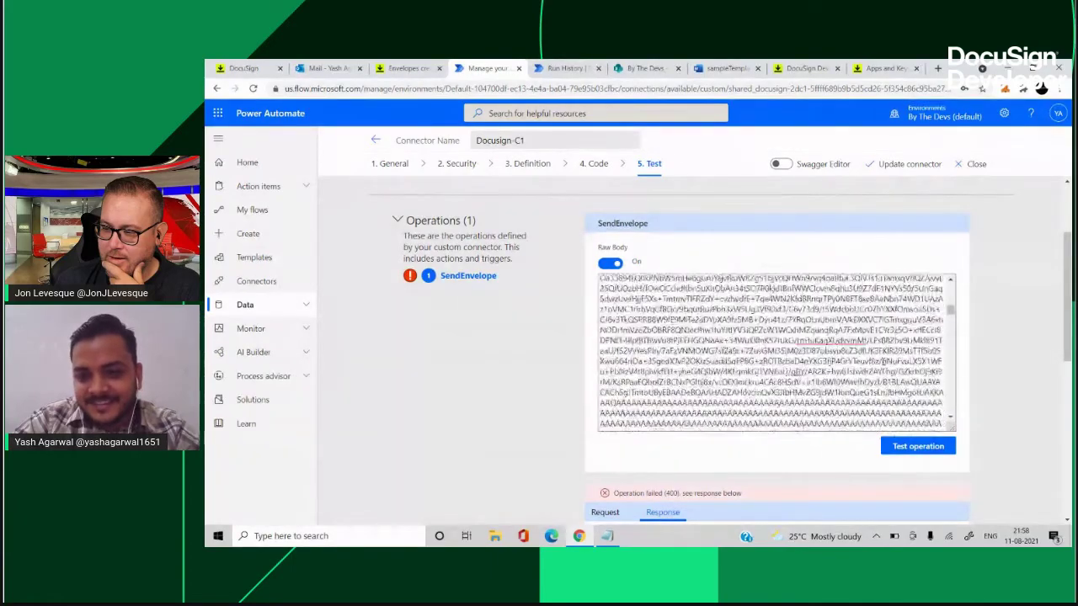
click(600, 323)
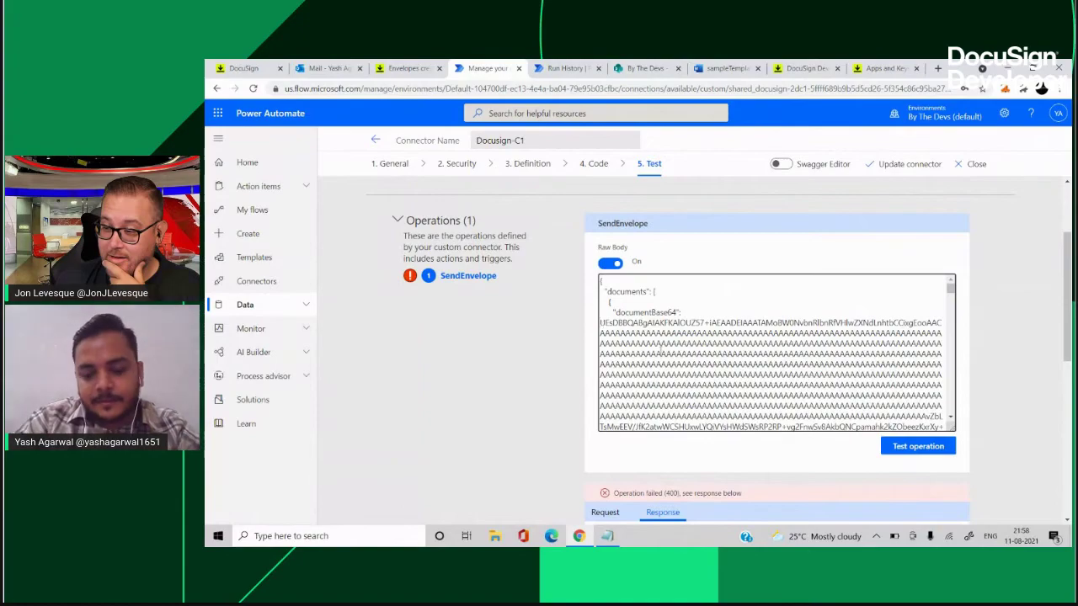
Step: Rerun the SendEnvelope test with the fixed raw body
scroll(769, 354, down, 5)
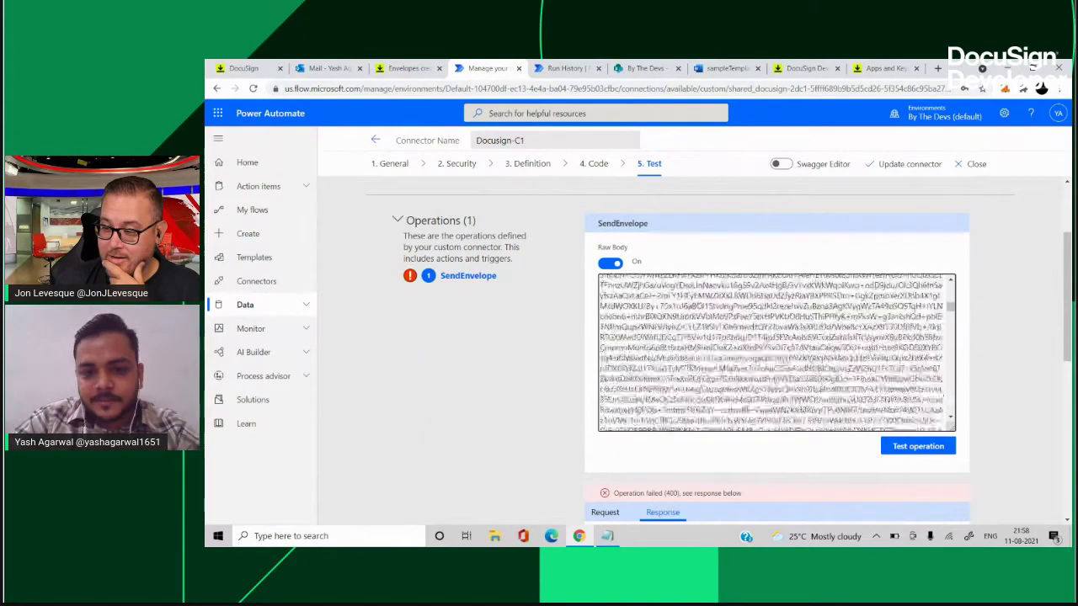
scroll(690, 361, down, 10)
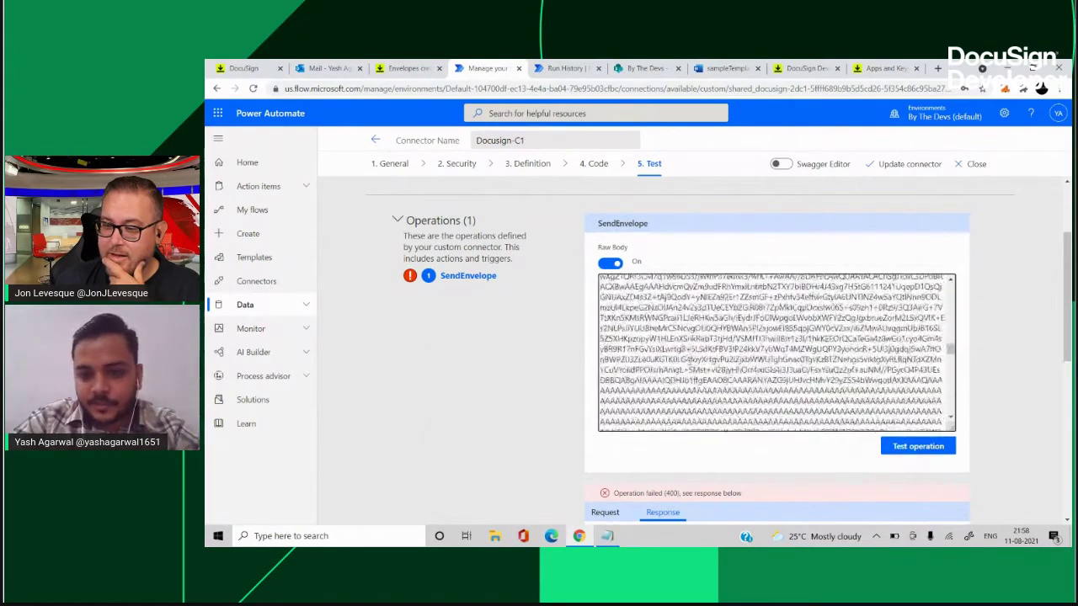
scroll(689, 361, down, 10)
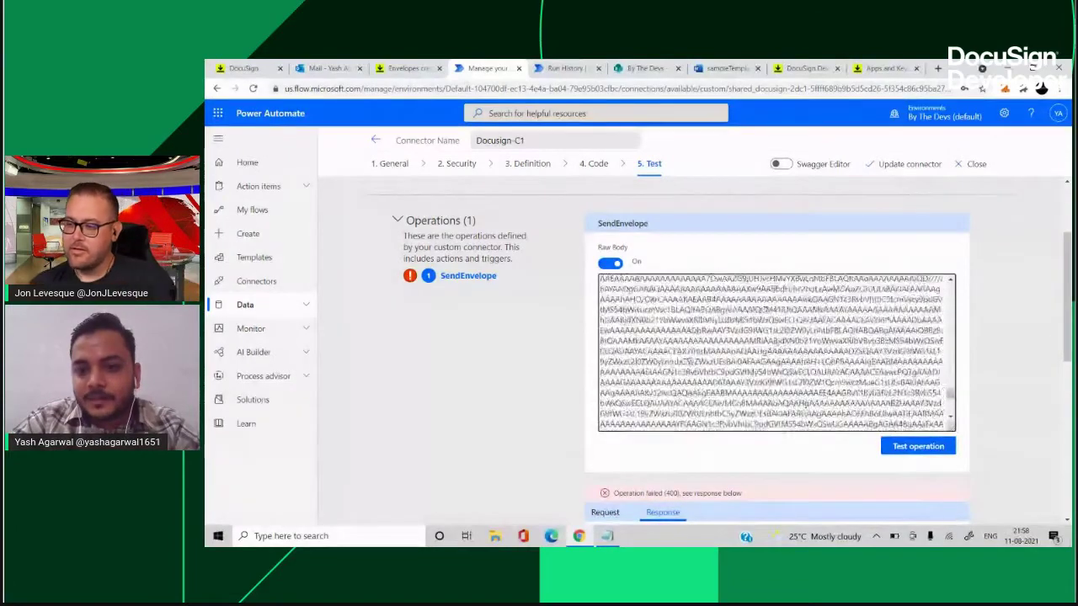
scroll(690, 360, up, 4)
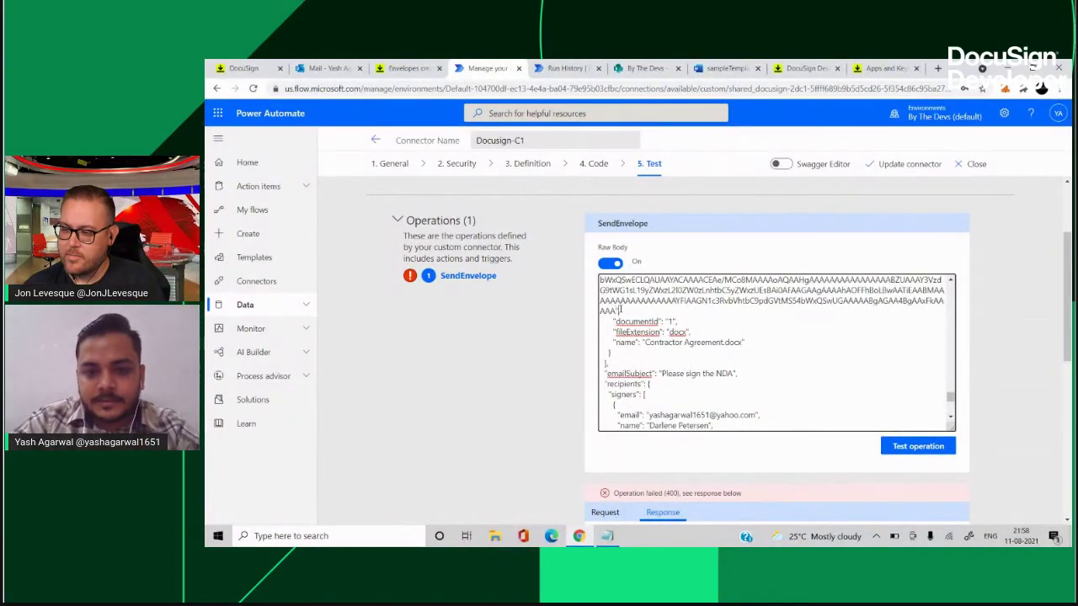
click(918, 445)
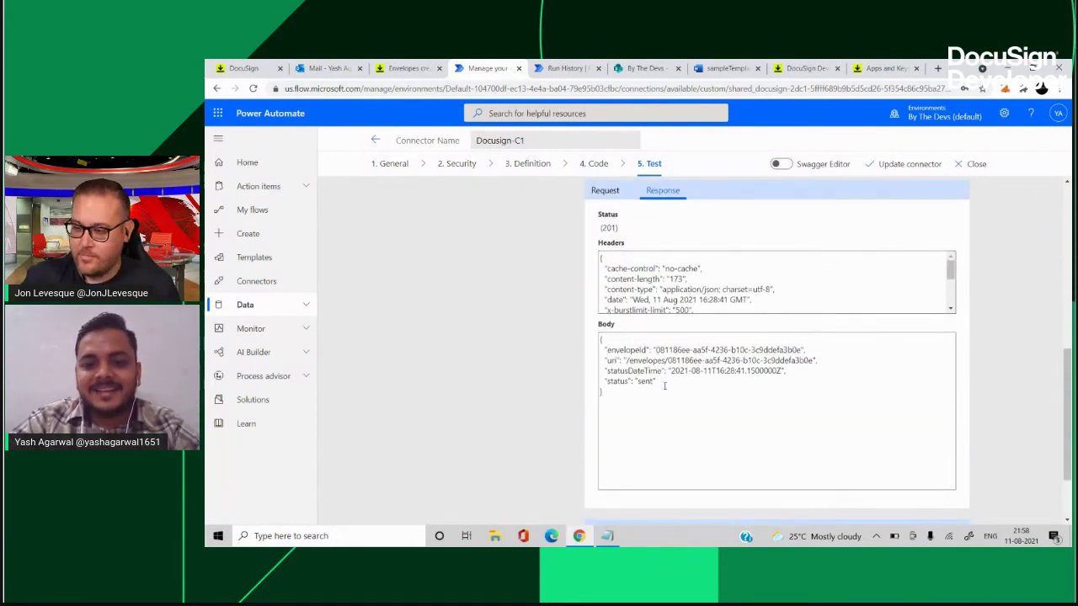
Step: Confirm the 201 response with envelope status 'sent' and bring up the Word template
scroll(580, 312, up, 4)
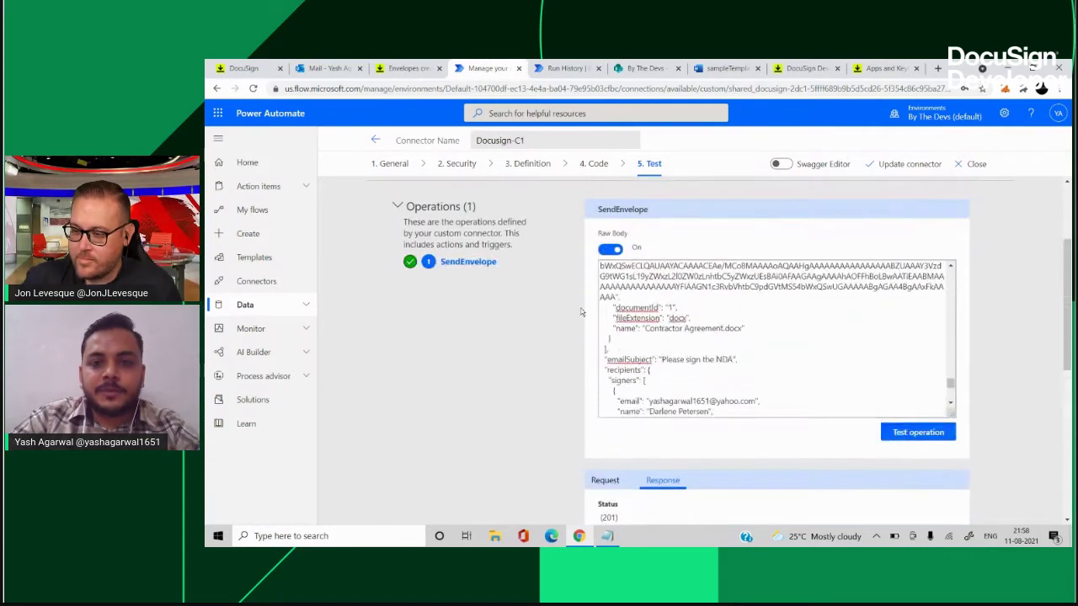
scroll(713, 390, down, 1)
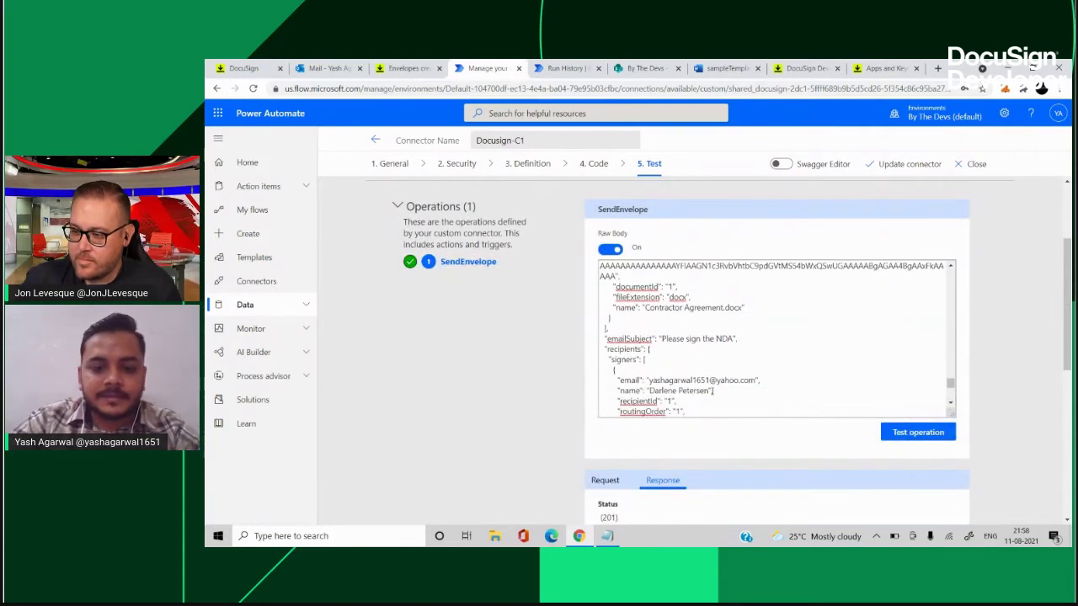
click(607, 536)
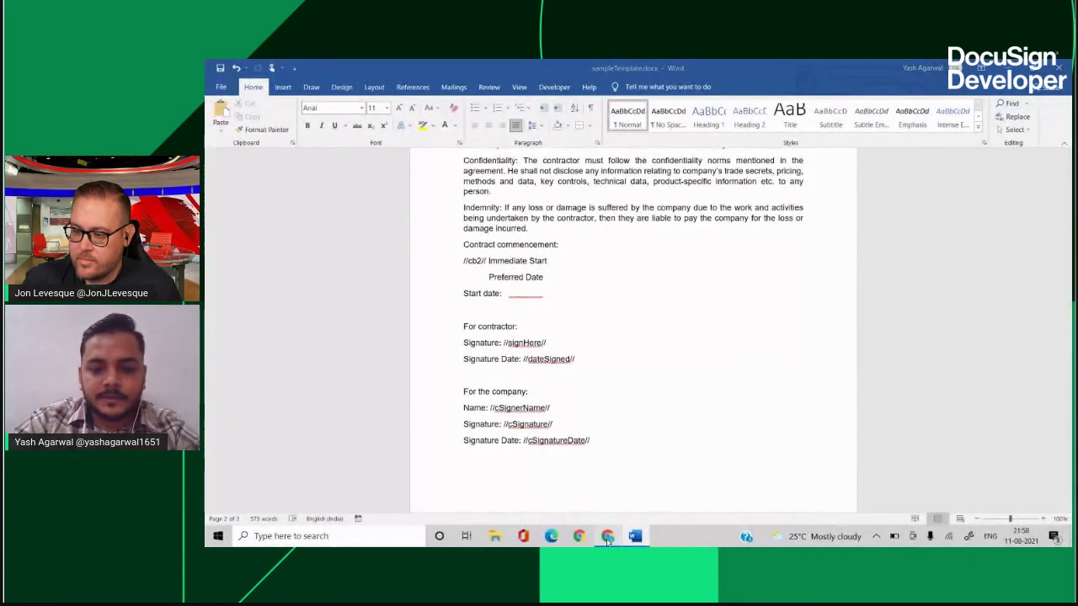
click(607, 536)
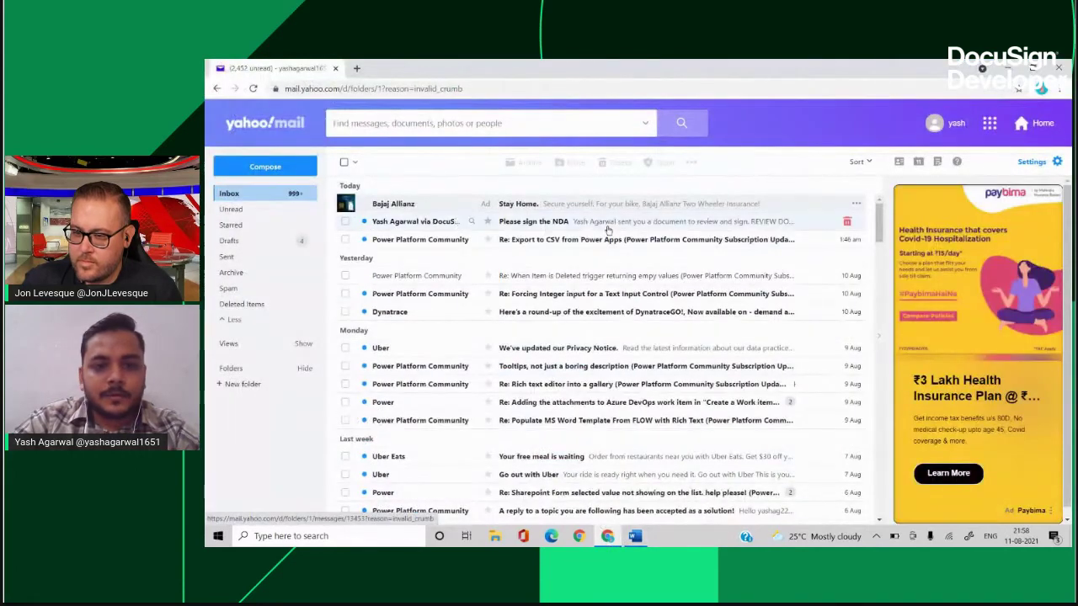
Step: Open the DocuSign 'Please sign the NDA' email about Contractor Agreement.docx and scroll through its body
click(608, 229)
scroll(450, 362, down, 3)
scroll(450, 362, down, 1)
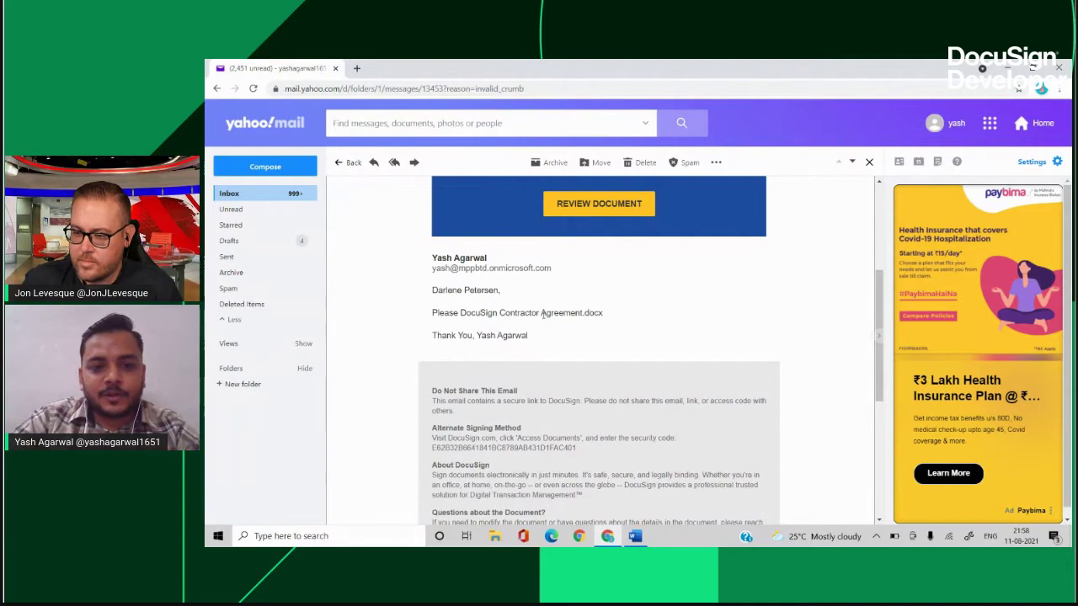
scroll(531, 322, up, 3)
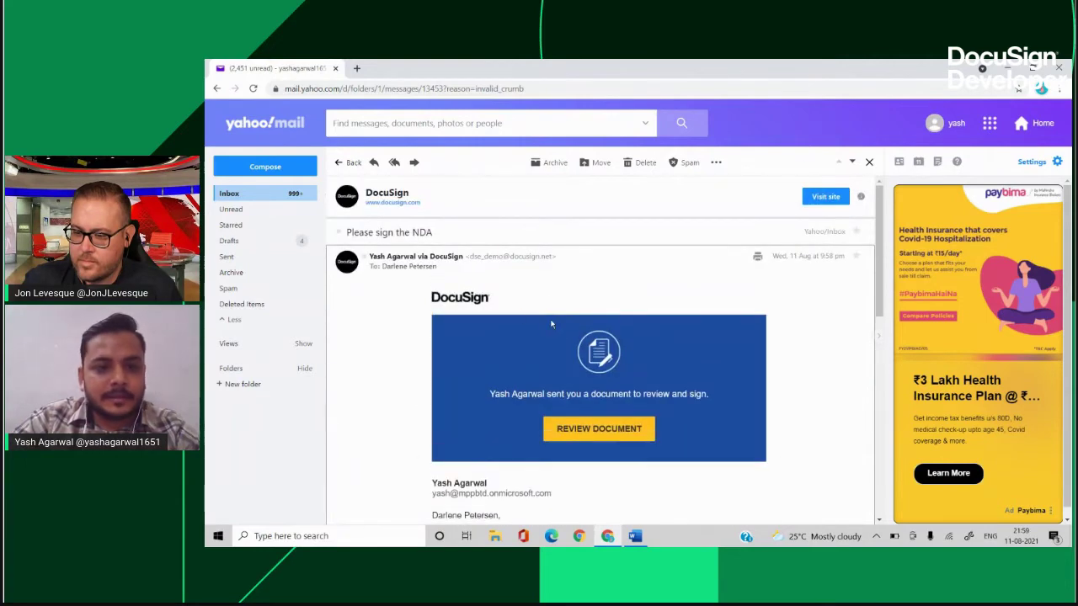
scroll(437, 285, down, 4)
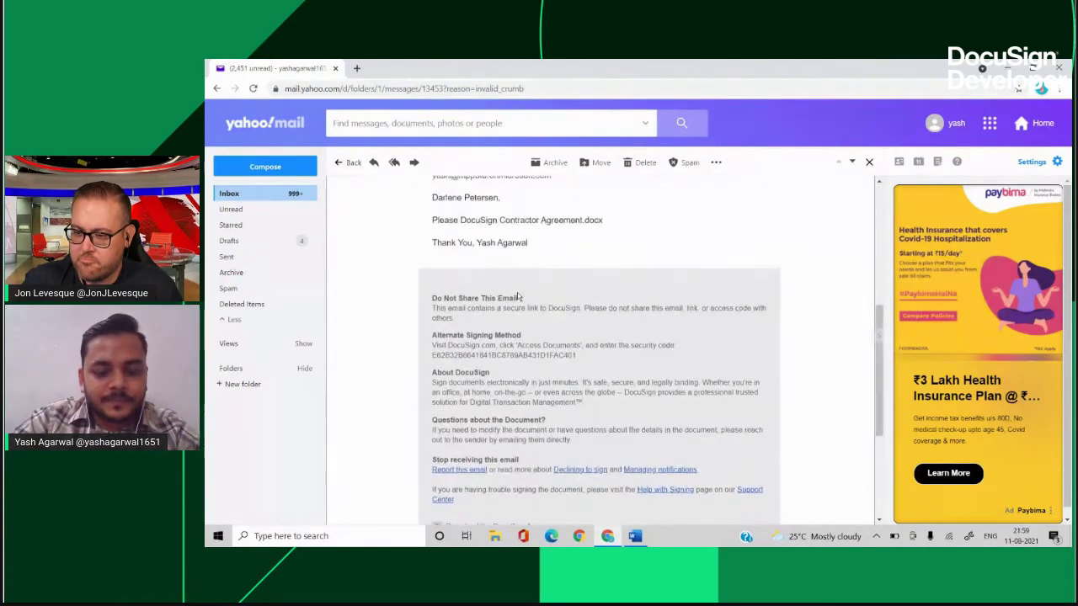
scroll(519, 297, down, 1)
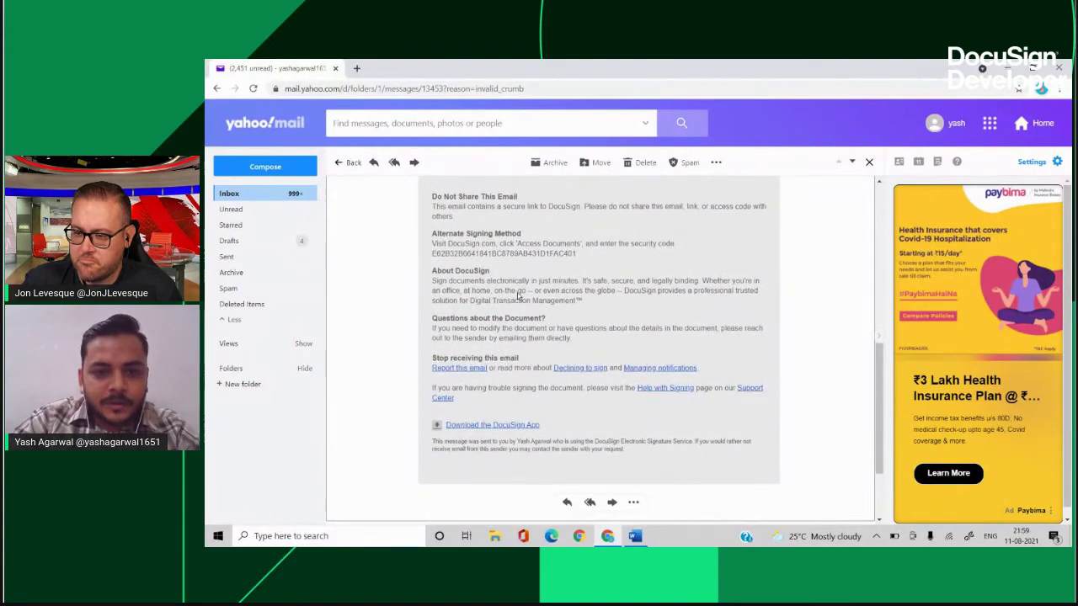
scroll(517, 292, up, 4)
Step: Open Contractor Agreement.docx from the email and accept the electronic records and signatures disclosure
click(577, 330)
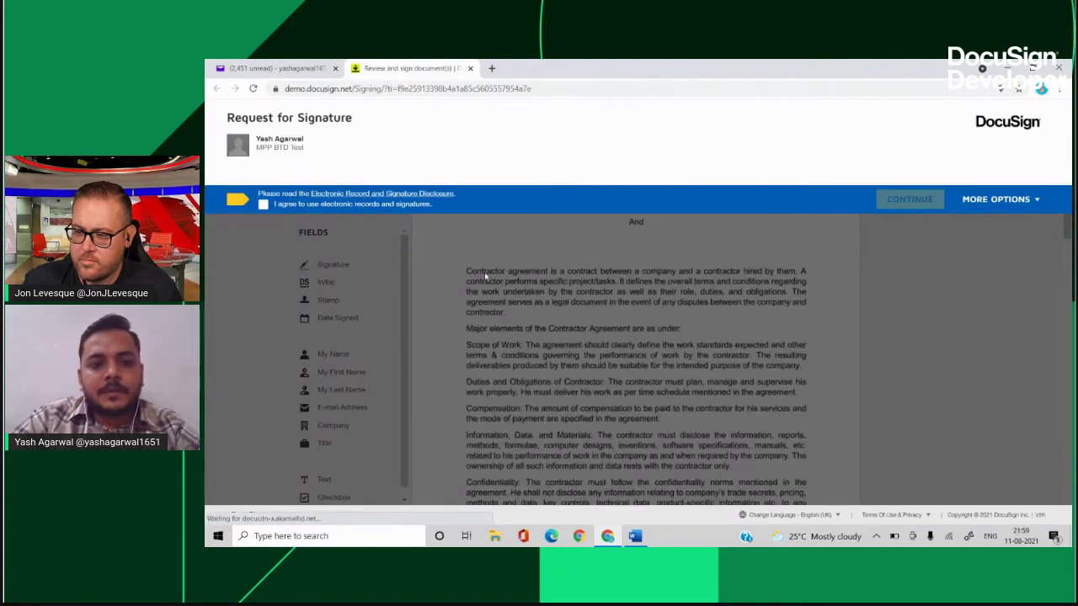
click(263, 204)
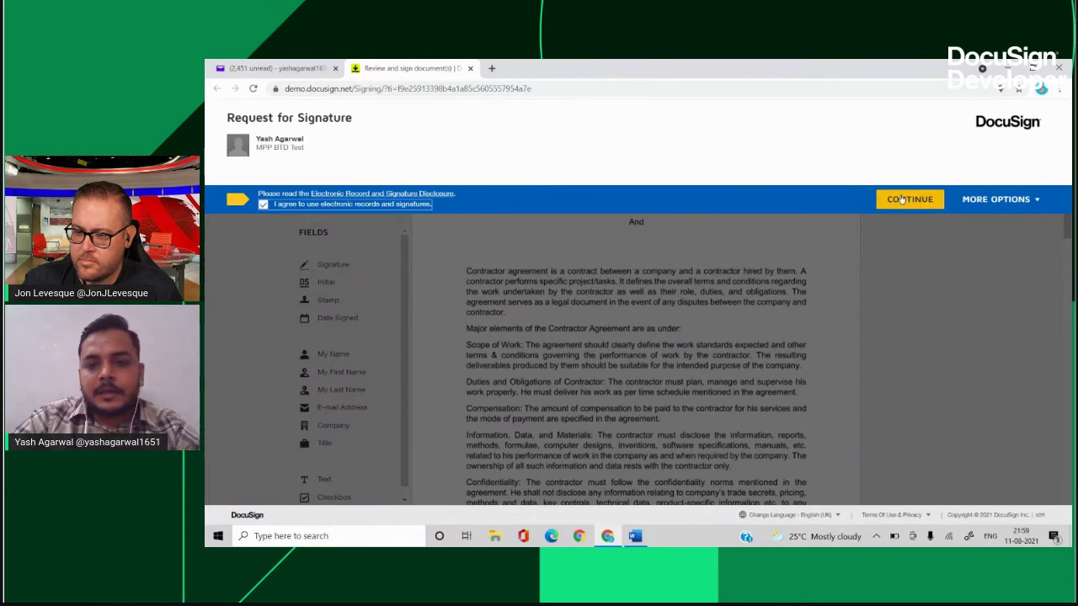
click(910, 198)
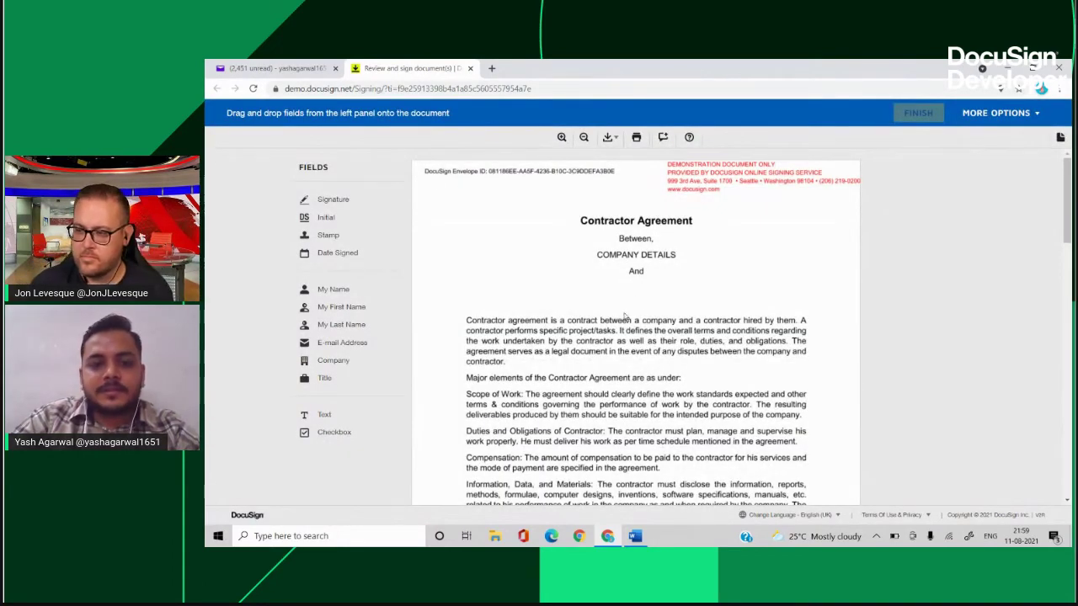
scroll(722, 334, up, 1)
scroll(721, 332, down, 1)
scroll(721, 332, down, 1)
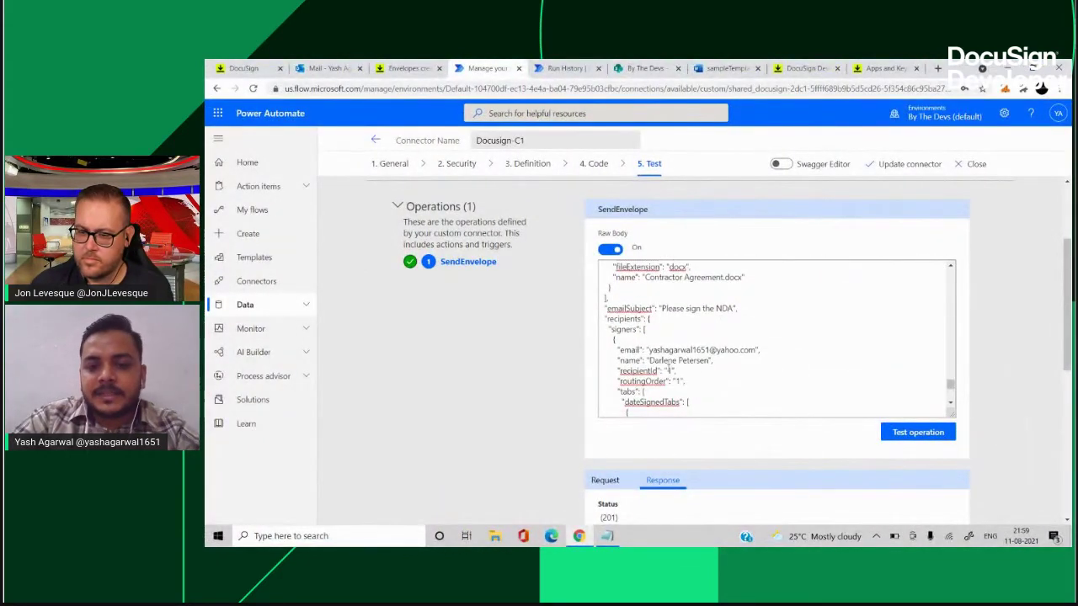
scroll(667, 371, down, 3)
click(691, 328)
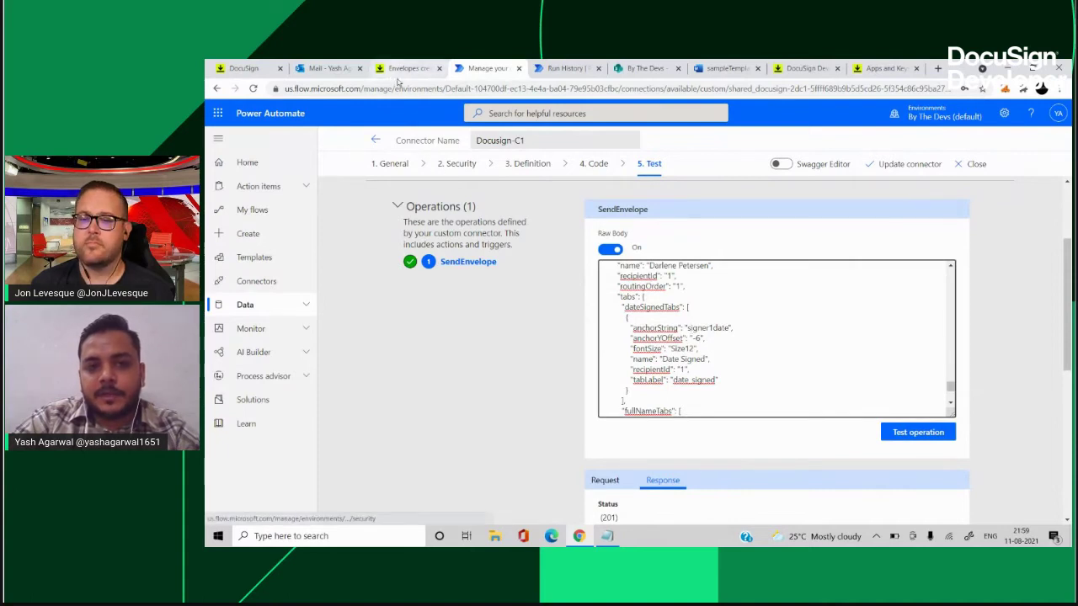
drag(692, 328, 724, 328)
scroll(726, 331, down, 3)
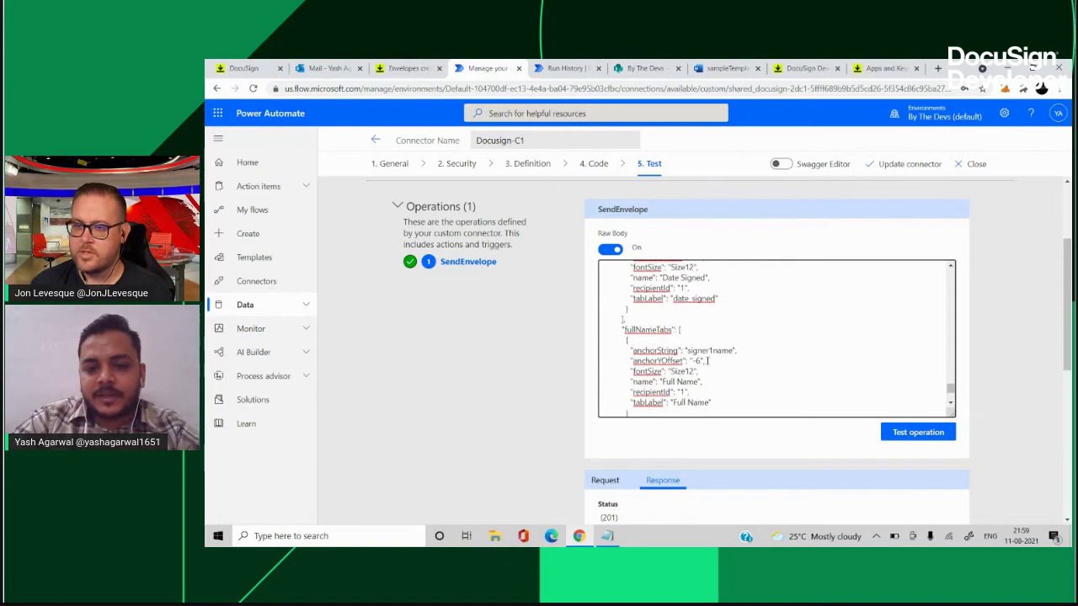
double_click(708, 350)
scroll(746, 374, down, 5)
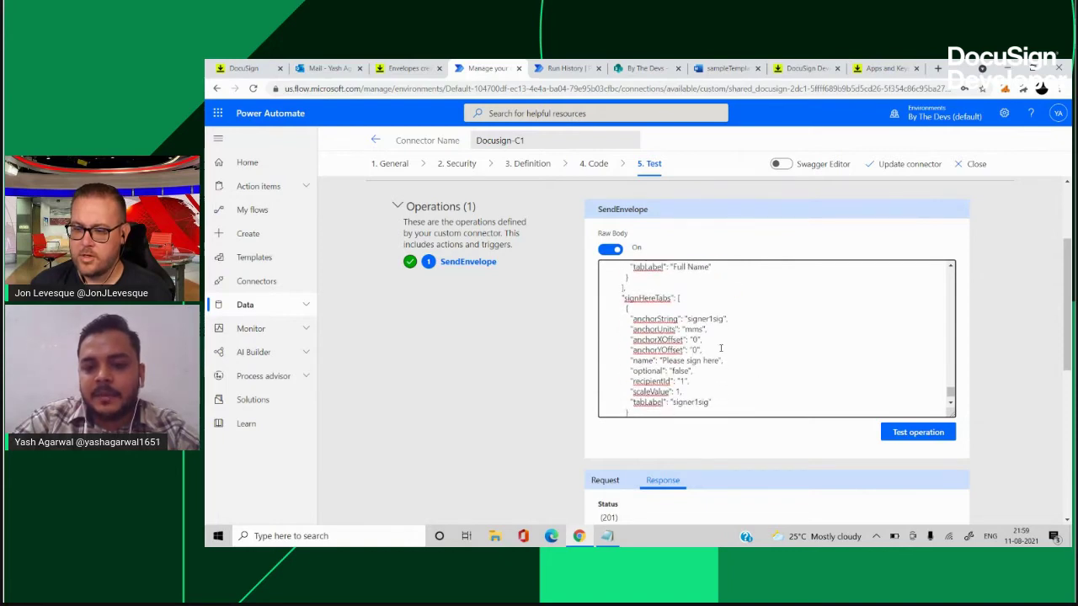
scroll(738, 337, down, 2)
scroll(738, 336, up, 8)
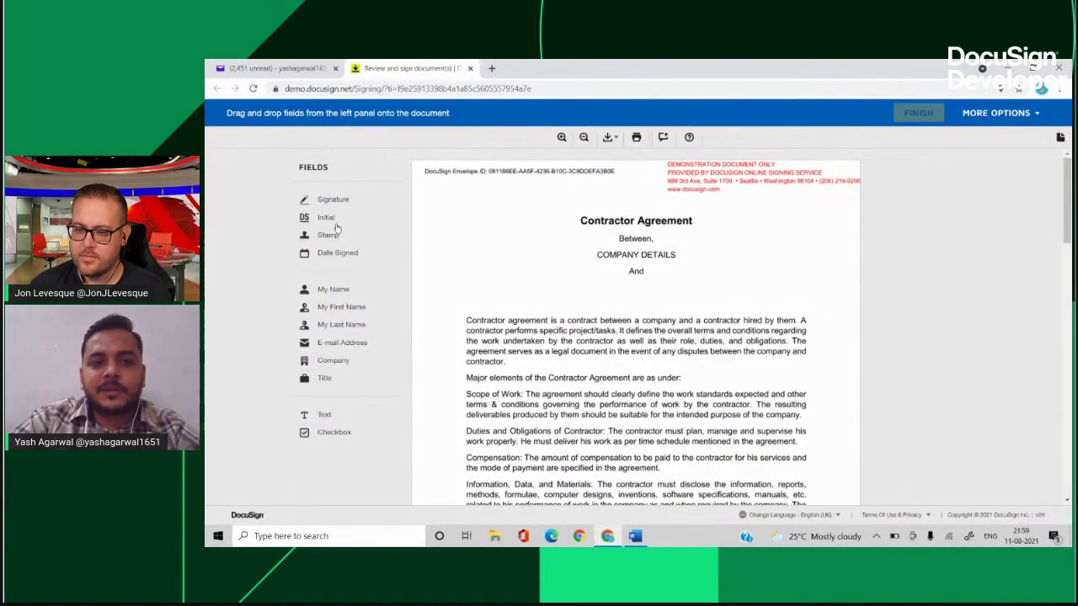
Step: Place the adopted signature beside the 'Signature:' line on page 2 of the agreement
scroll(539, 352, down, 20)
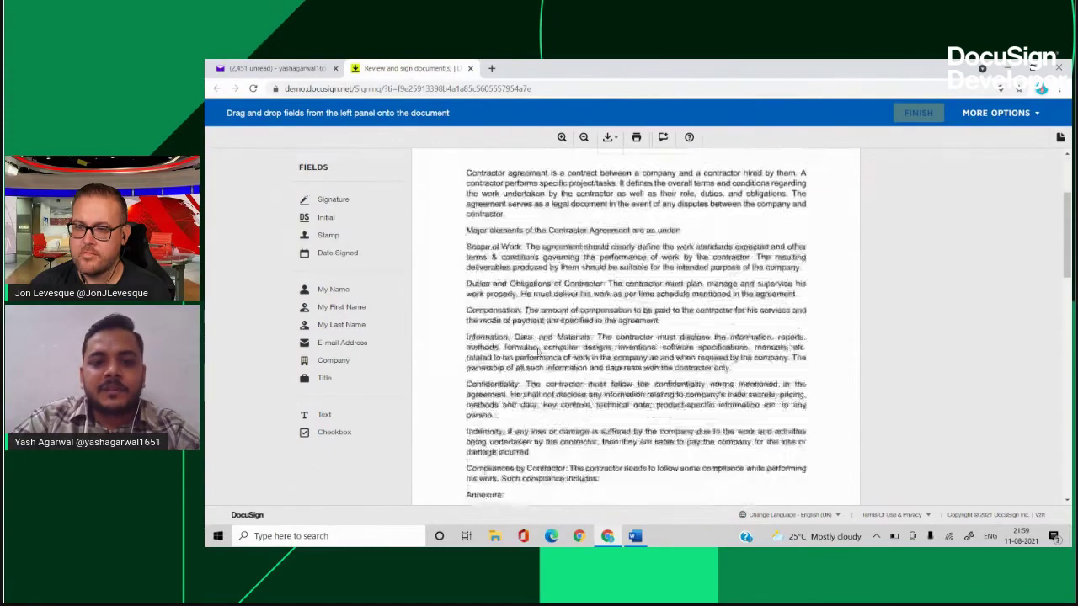
scroll(539, 352, down, 1)
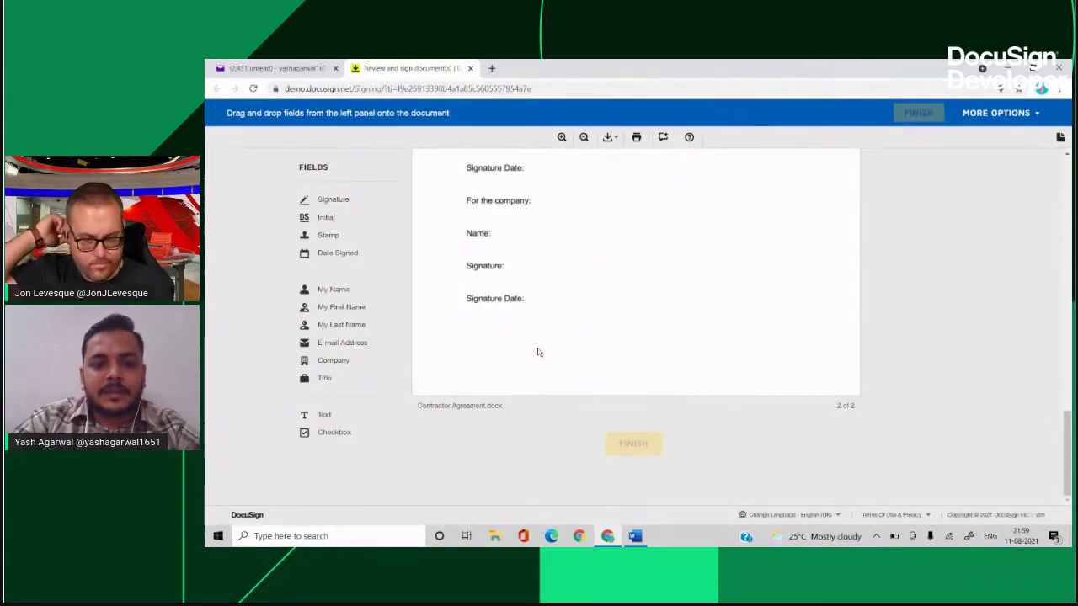
mouse_move(337, 199)
mouse_down()
mouse_move(492, 339)
mouse_move(489, 298)
mouse_move(511, 240)
mouse_move(524, 254)
mouse_up()
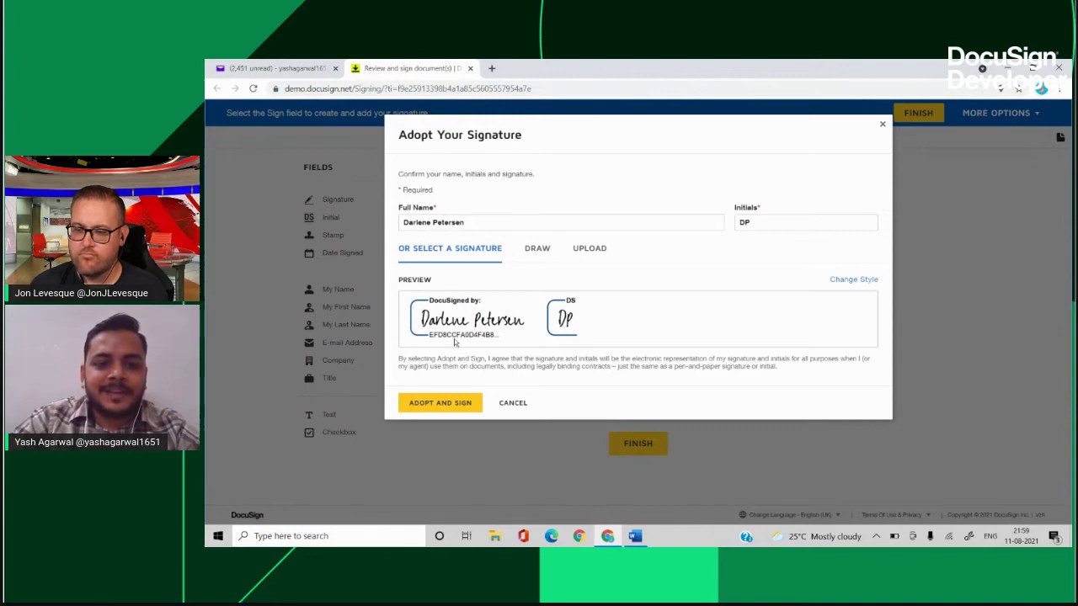
click(442, 402)
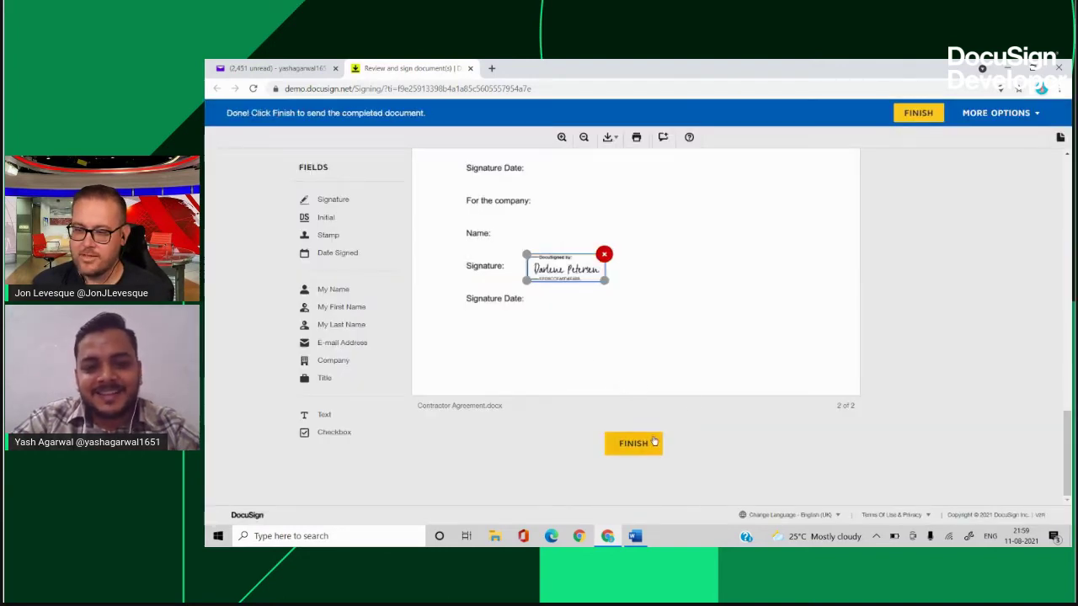
click(696, 426)
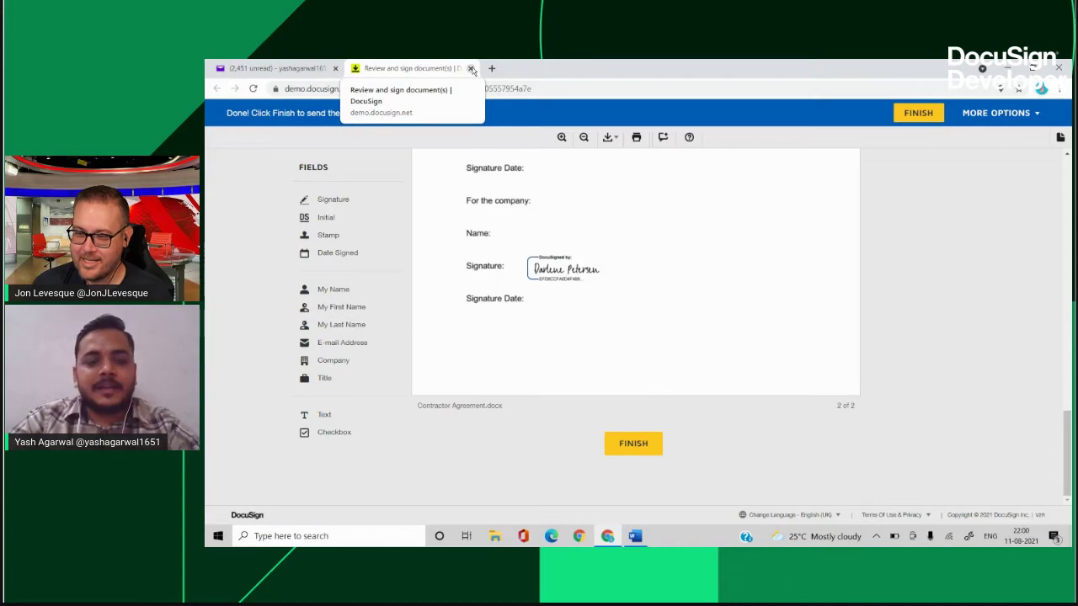
Step: Back on the SendEnvelope test page, check the 201 response and update the connector
key(ctrl+super+Left)
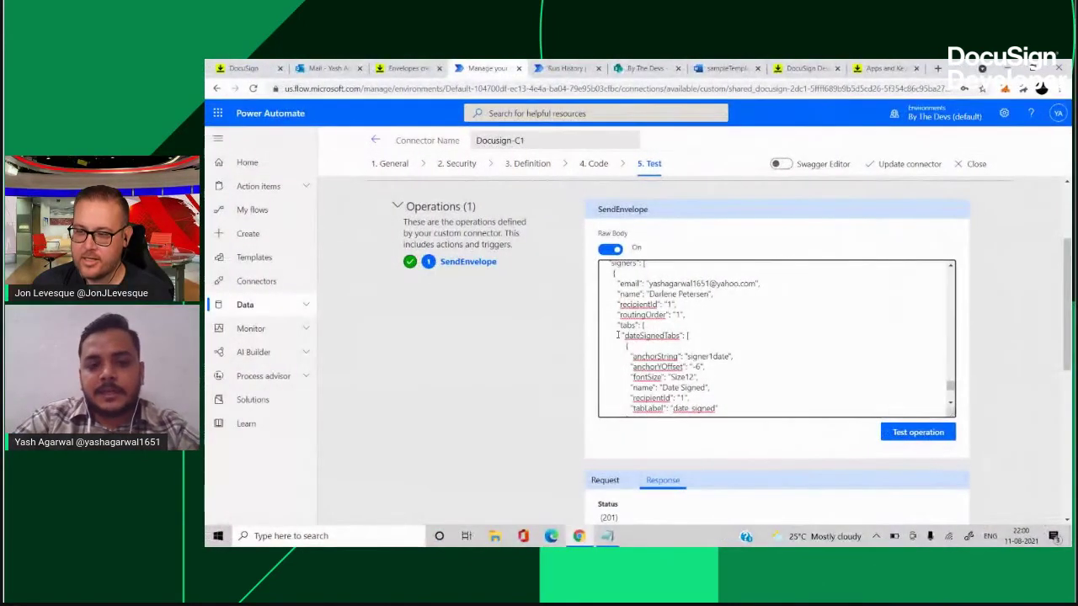
scroll(530, 353, down, 5)
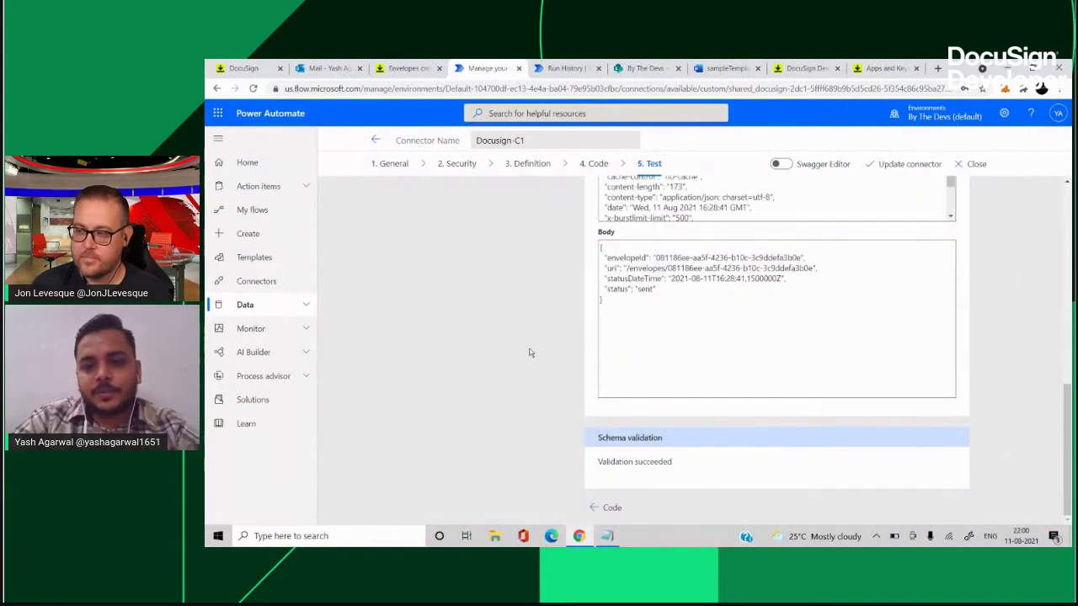
scroll(530, 353, up, 3)
scroll(530, 353, up, 4)
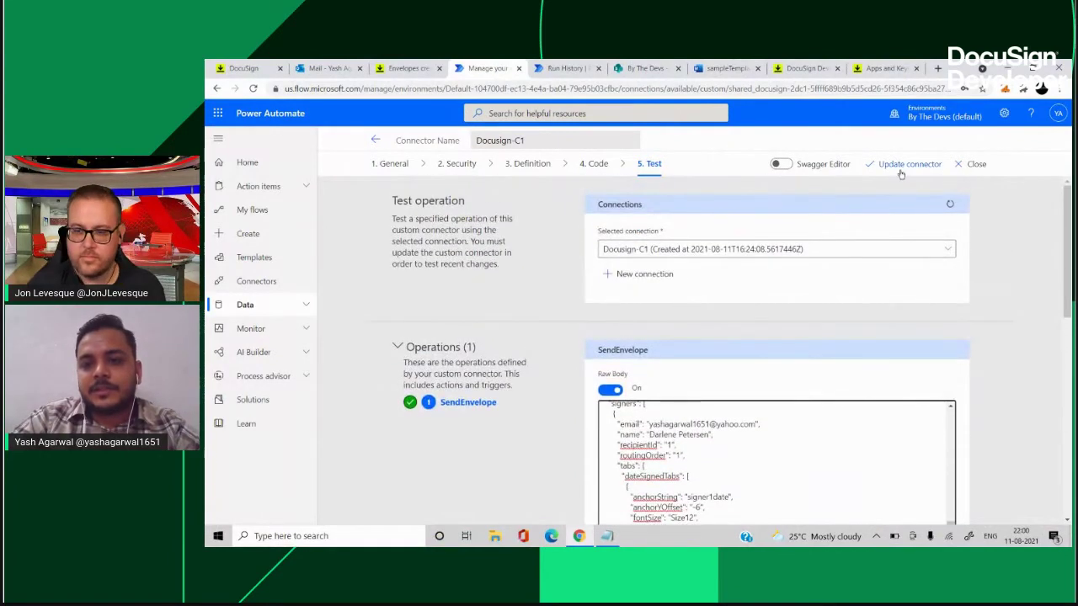
click(899, 169)
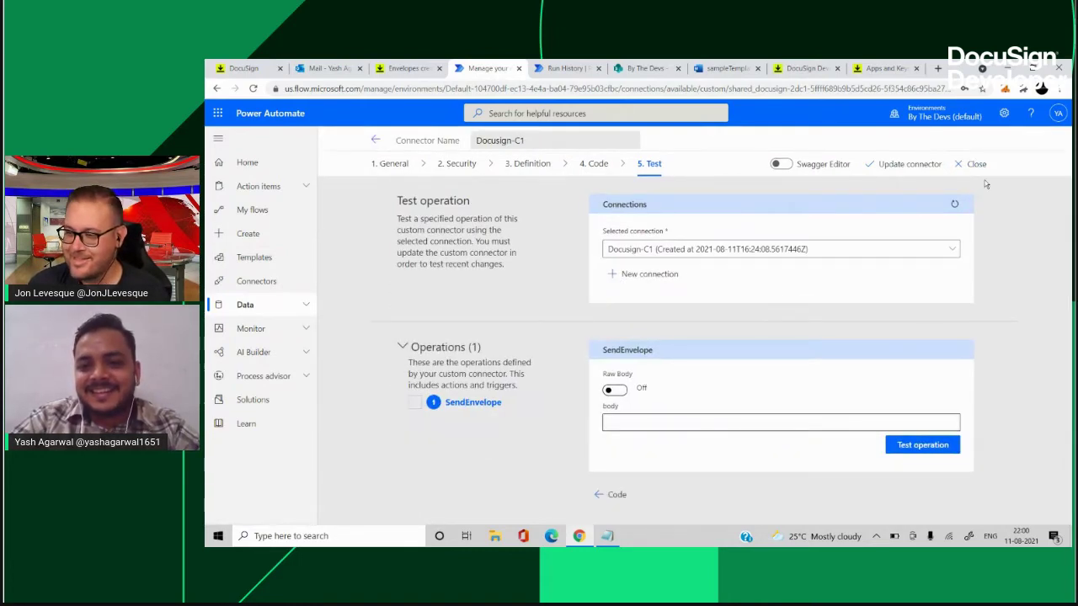
Step: Close the connector editor and go to the By The Devs SharePoint documents
click(974, 163)
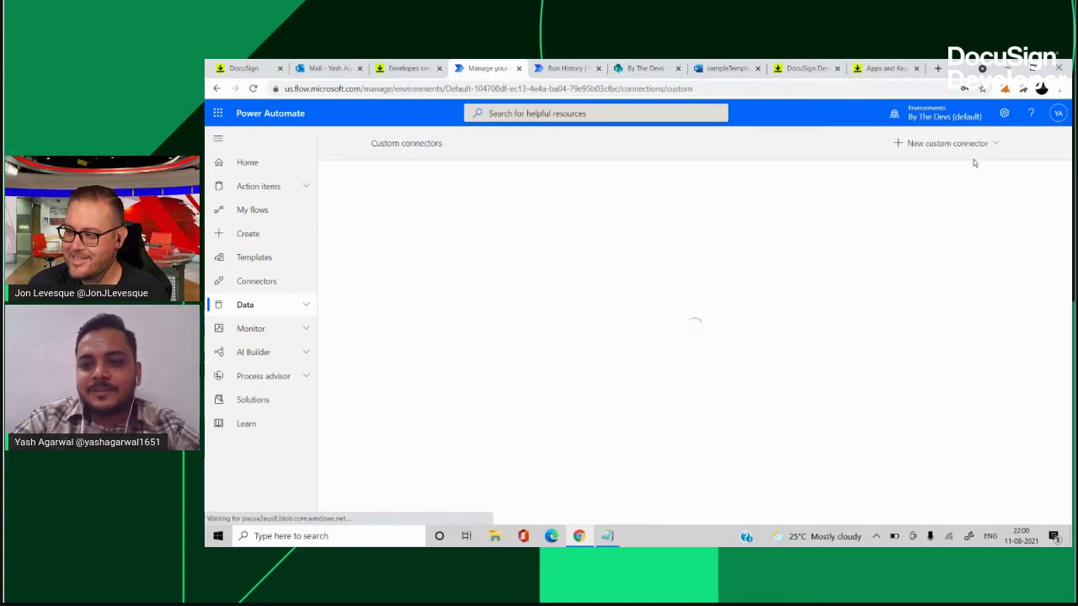
click(520, 68)
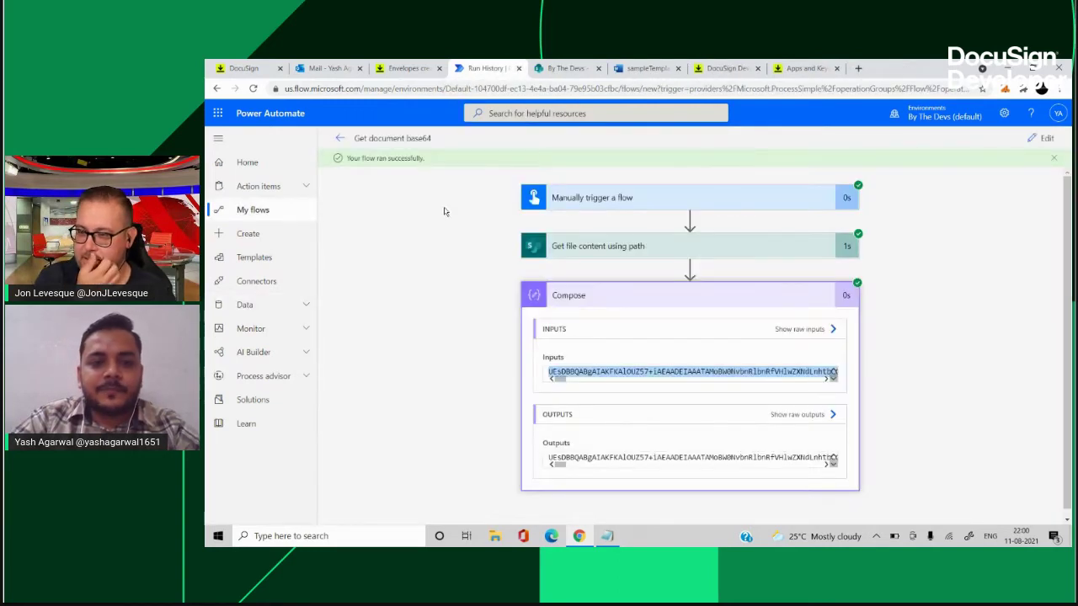
double_click(454, 340)
click(458, 342)
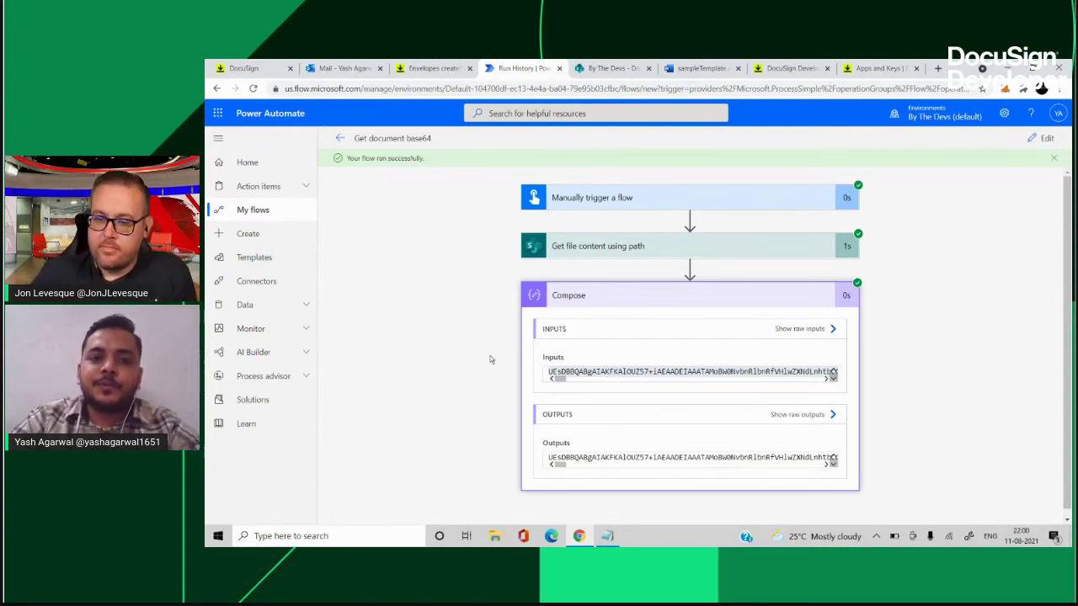
click(591, 67)
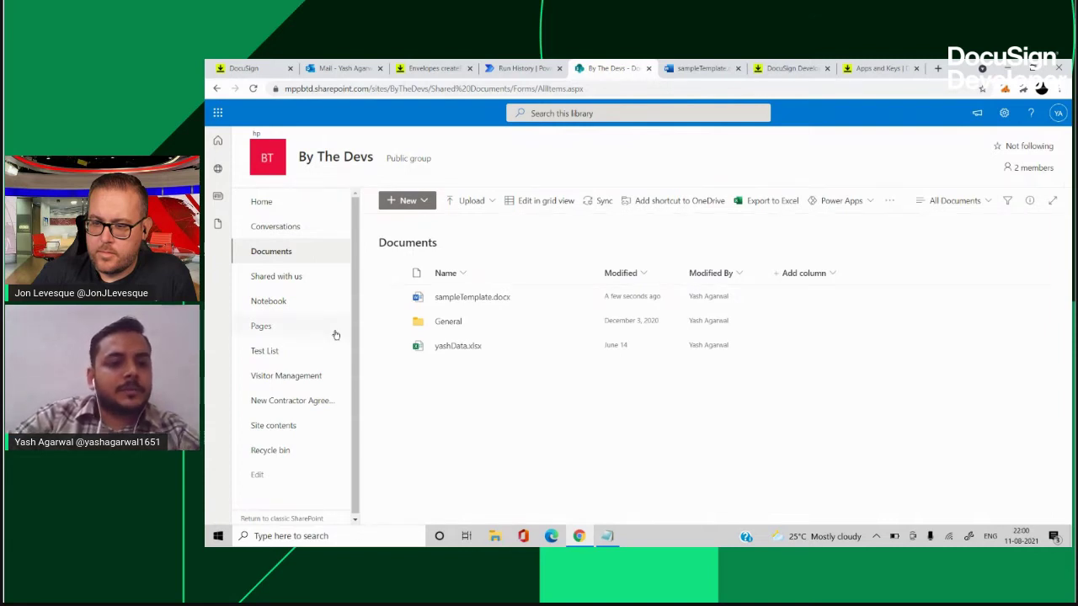
Step: From Site contents, create a blank list 'New Contractors' described 'For pending agreements and onboarding'
click(294, 428)
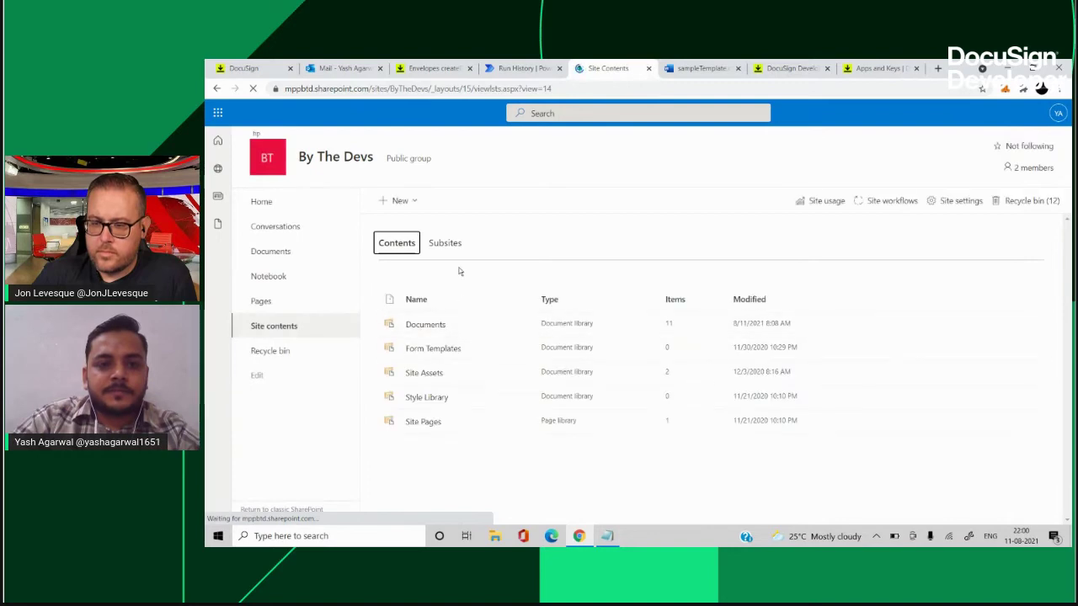
click(397, 200)
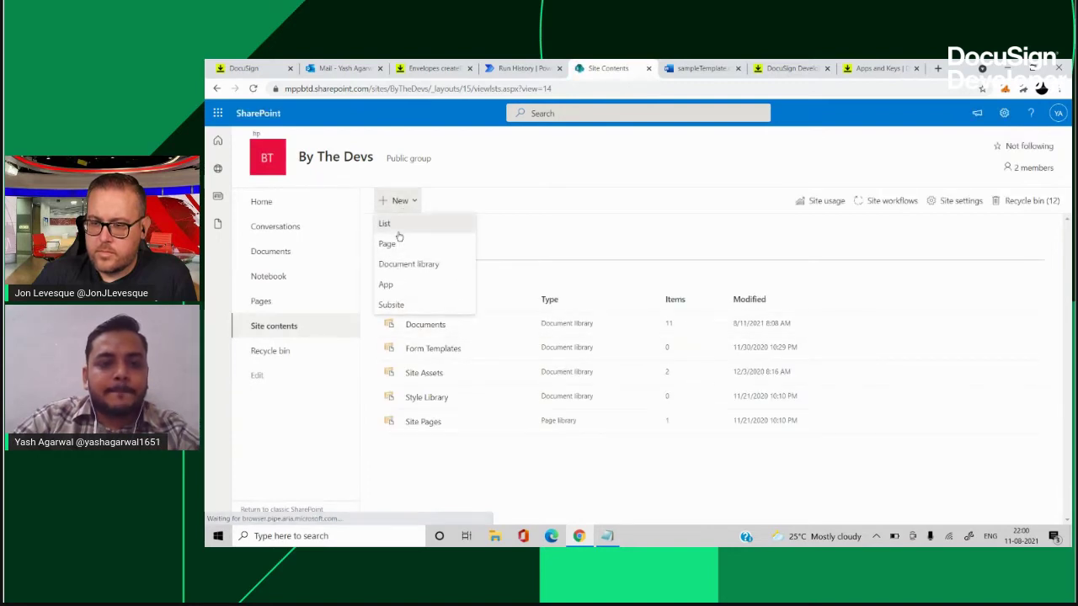
click(397, 228)
click(423, 215)
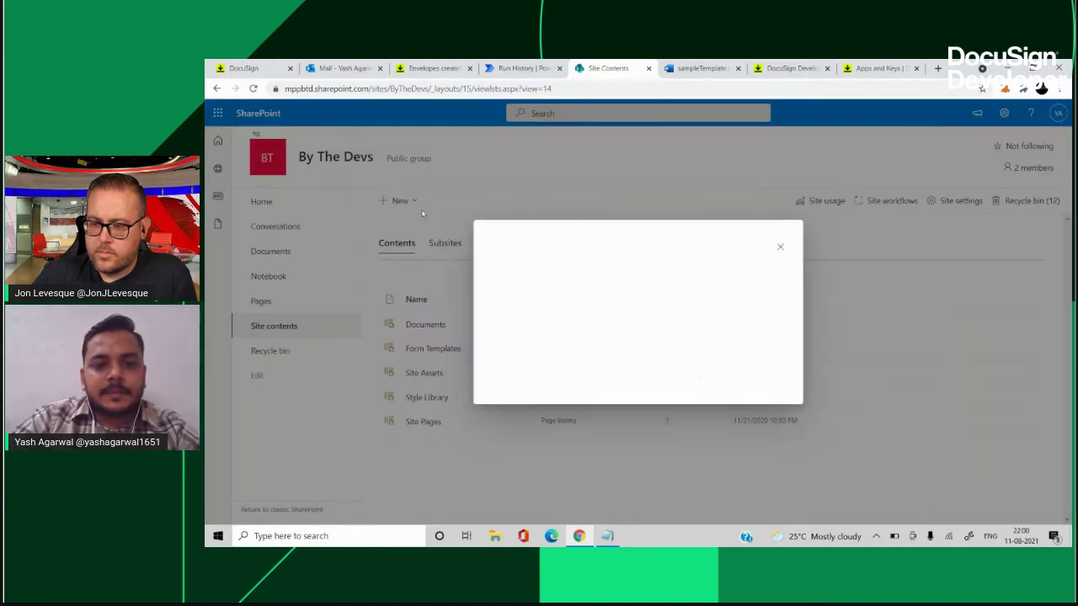
text(Con)
key(BackSpace)
key(BackSpace)
key(BackSpace)
text(New Contractors)
click(630, 313)
text(For pendin)
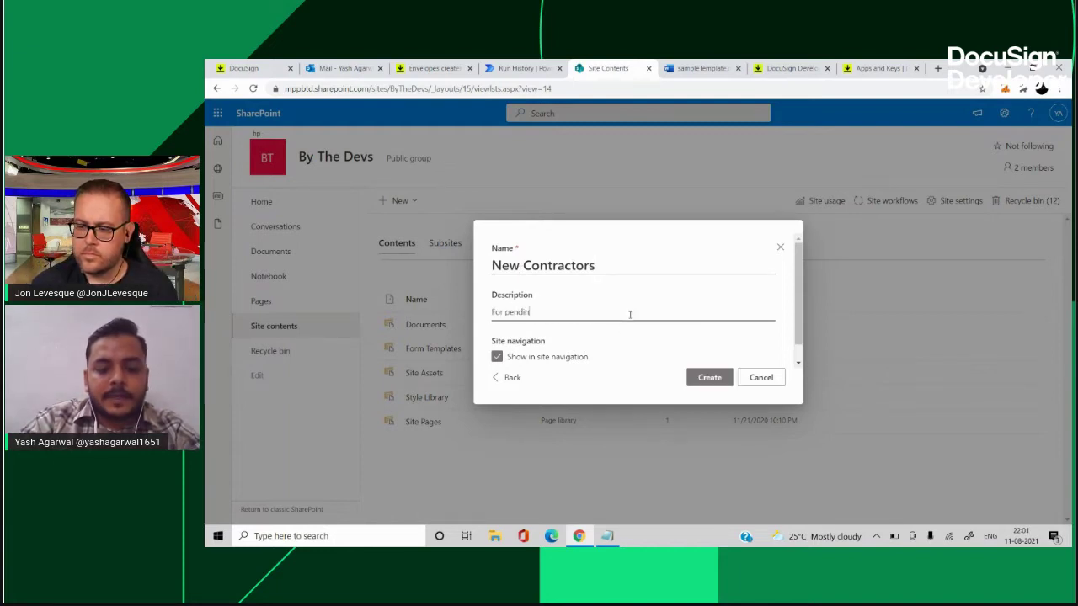
text(g agreements and onboarding)
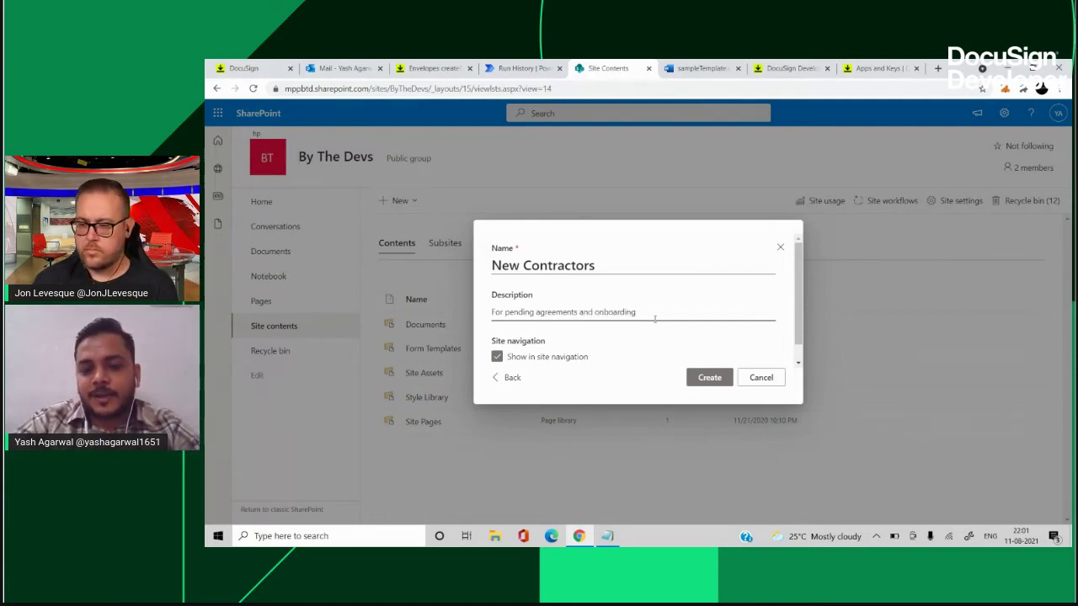
click(700, 376)
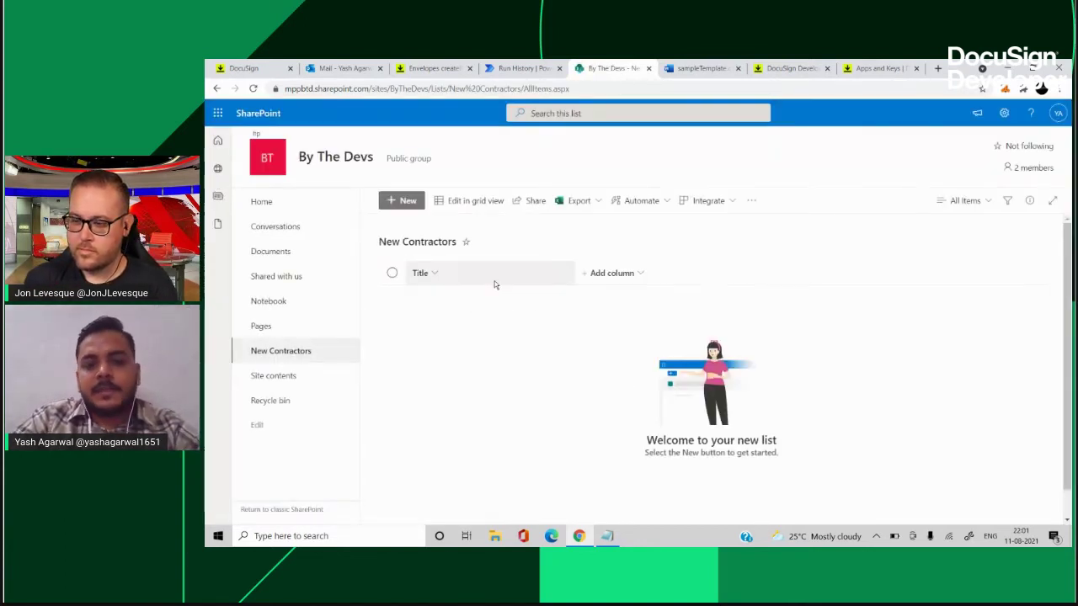
Step: Add a single line of text column named Email to the list
click(629, 284)
click(792, 279)
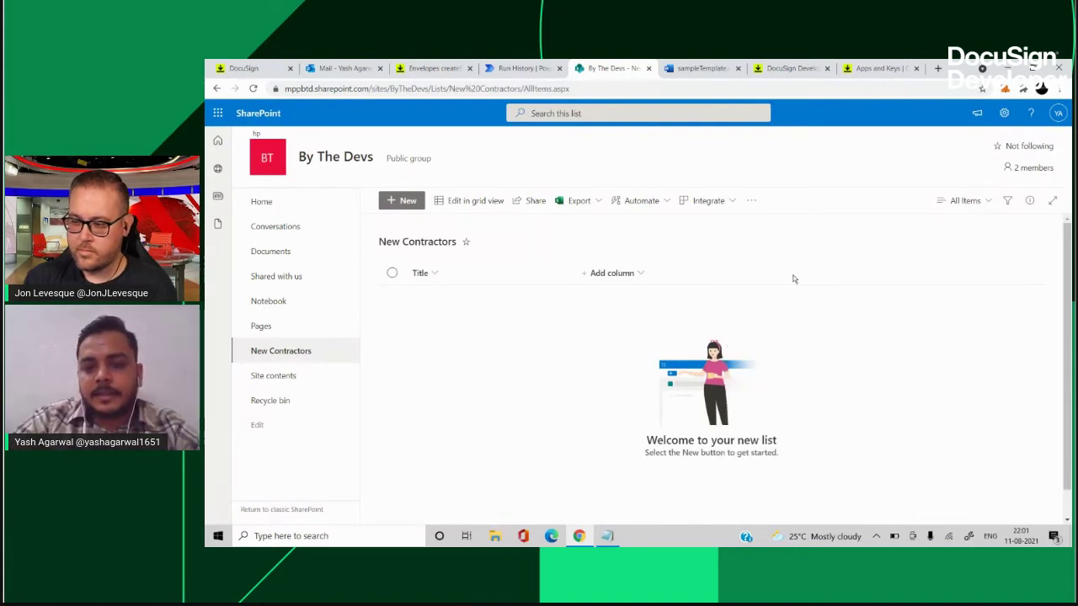
text(Email)
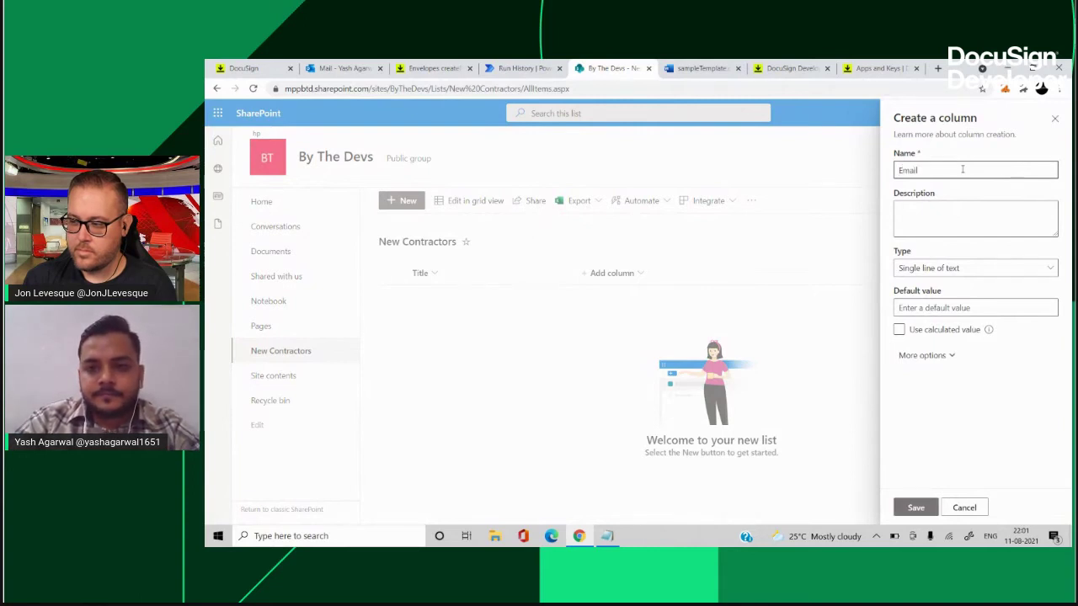
click(915, 507)
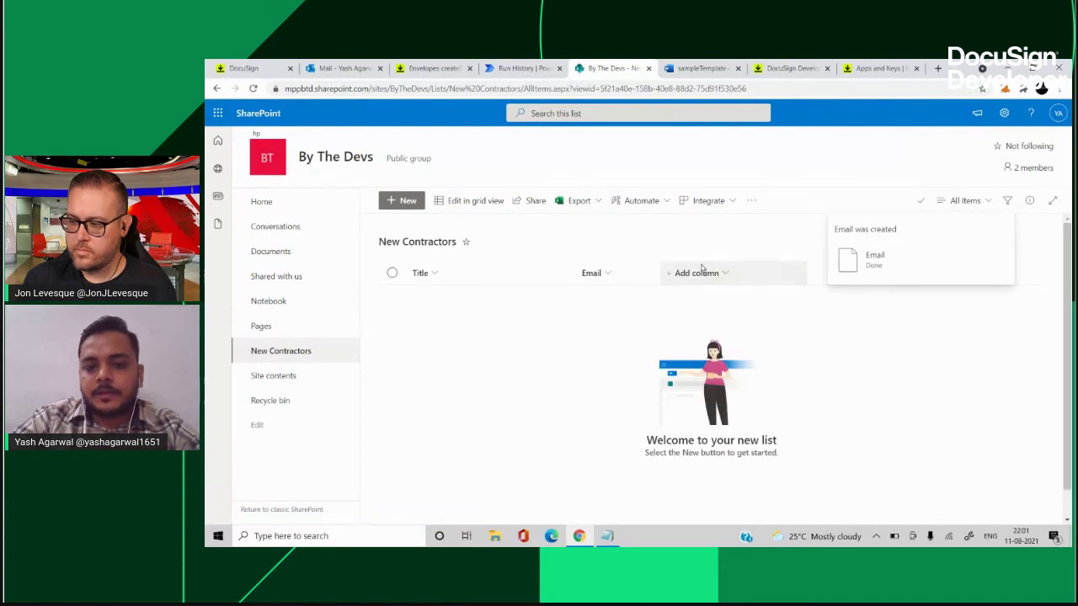
Step: Add a second single line of text column named envelopeID
click(741, 273)
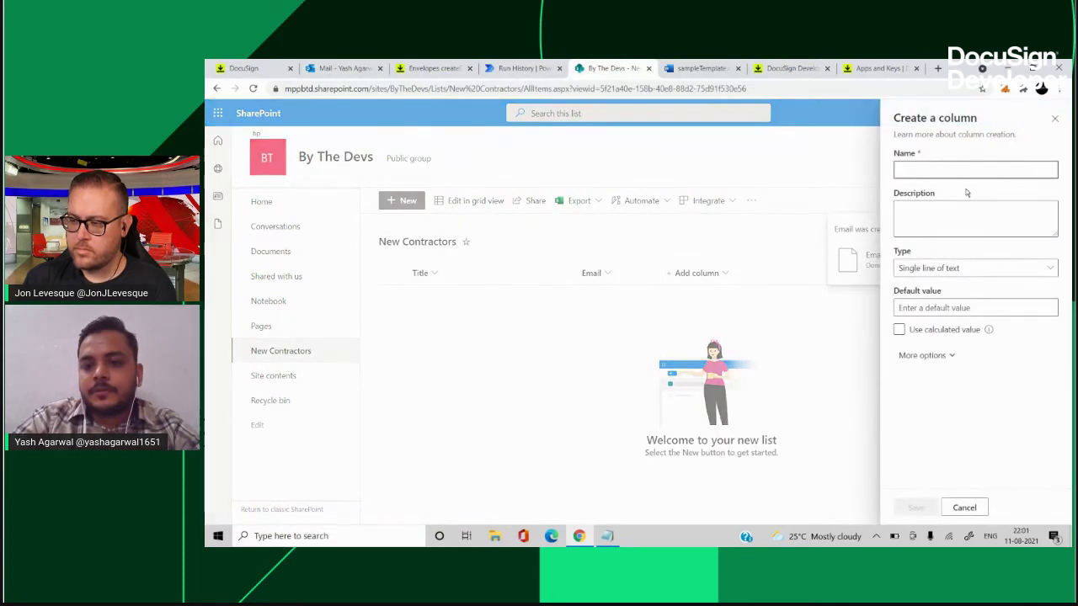
text(enev)
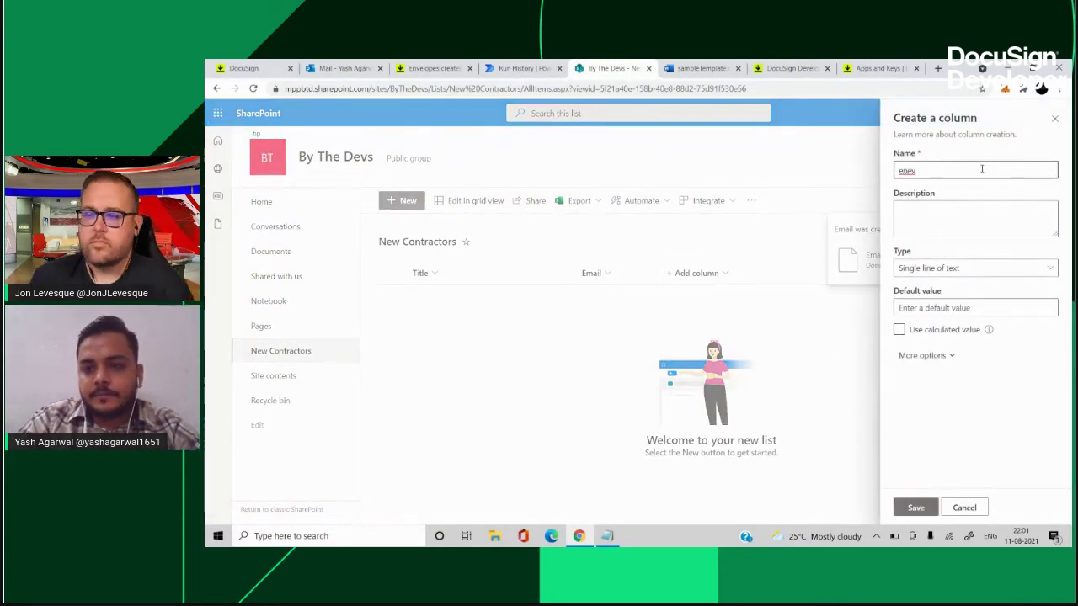
key(BackSpace)
key(BackSpace)
text(v)
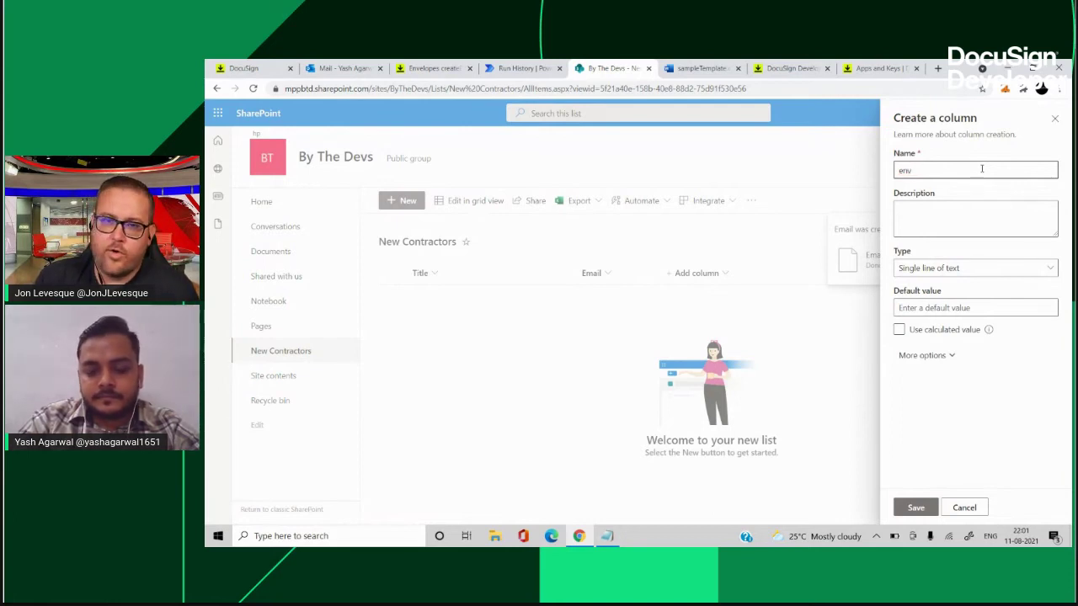
text(elopeID)
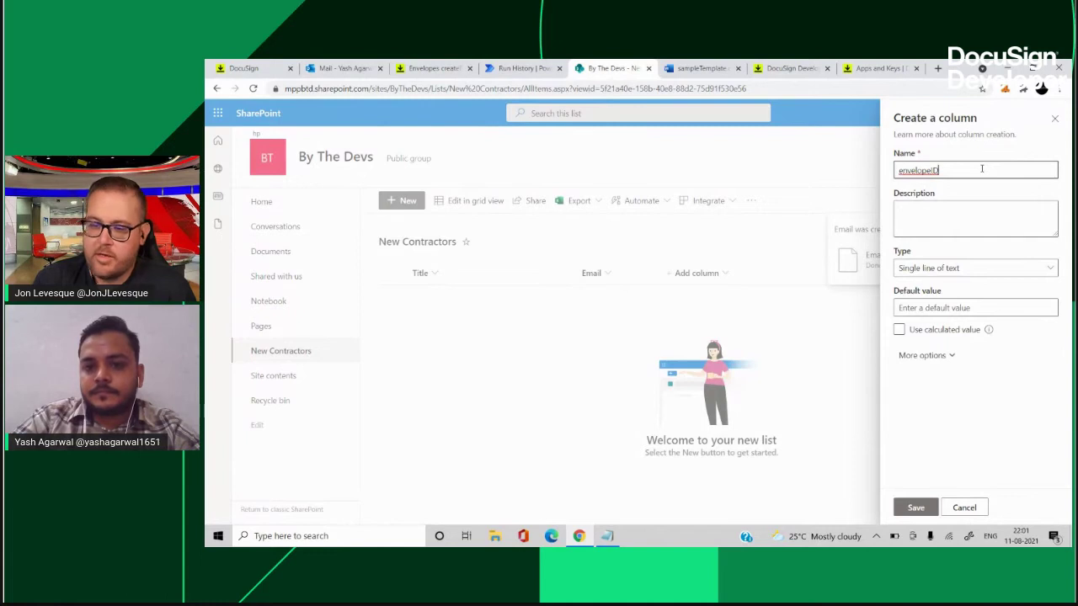
click(1050, 270)
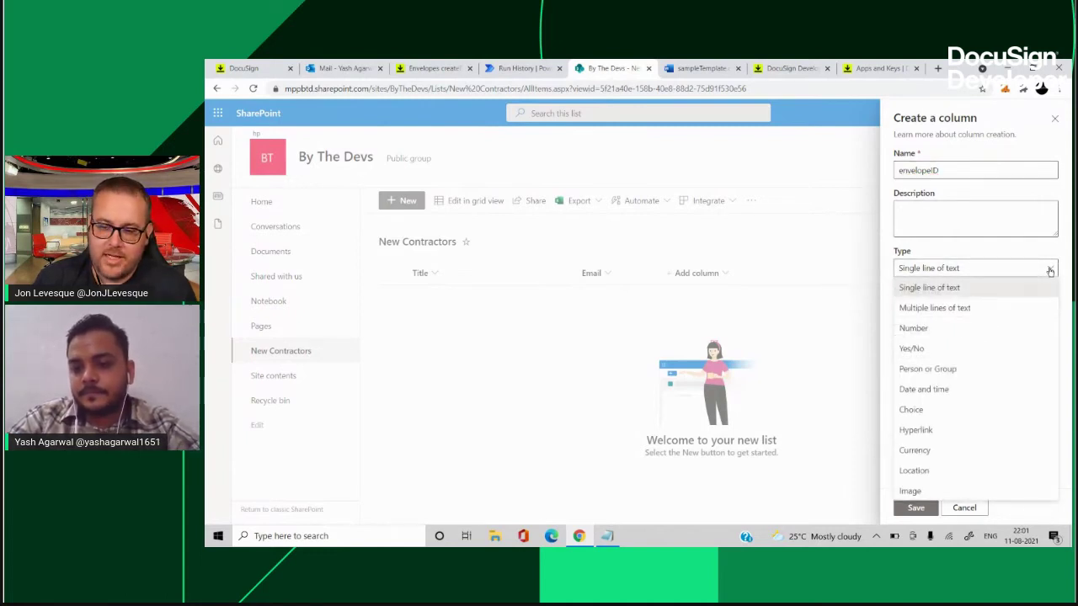
click(1007, 243)
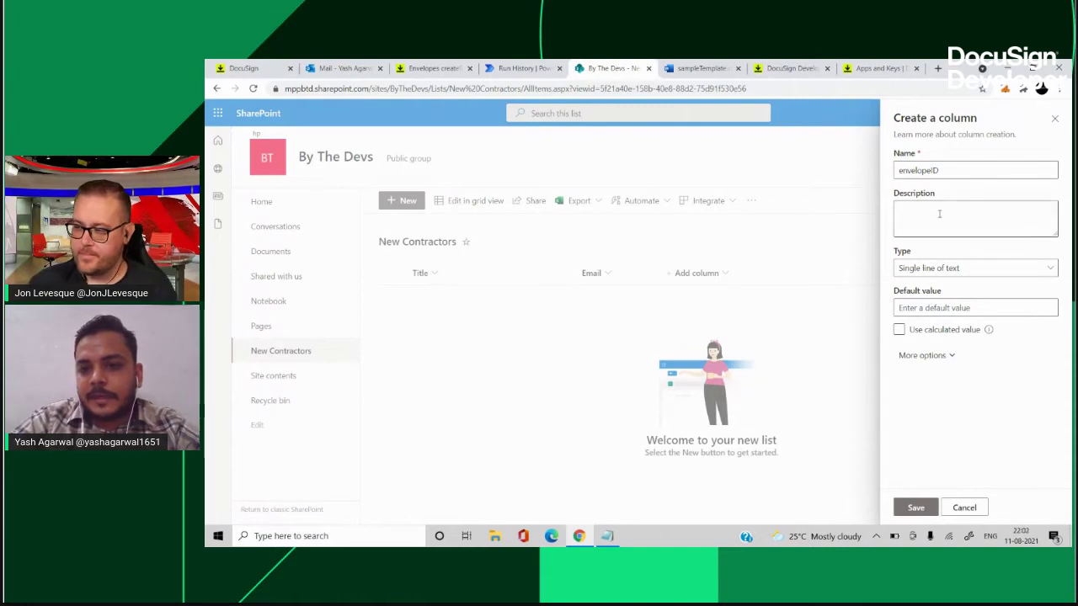
click(948, 169)
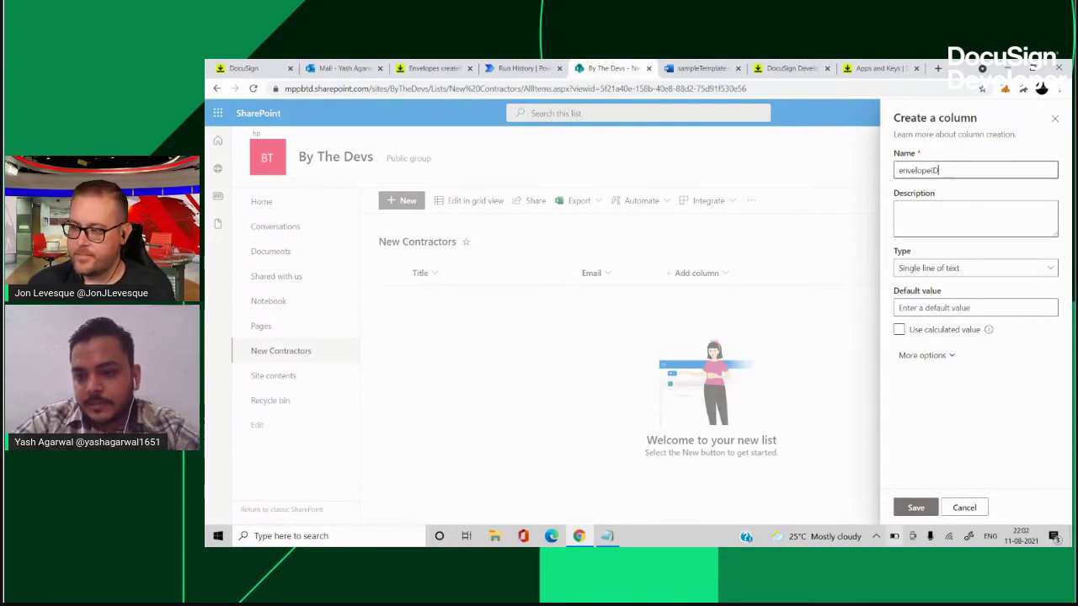
click(916, 507)
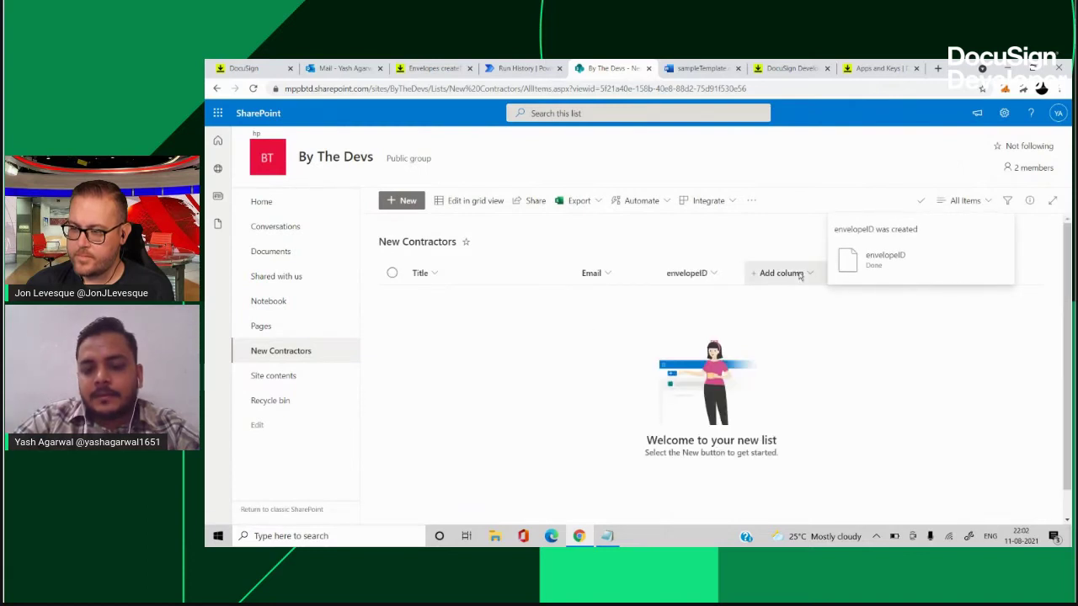
click(781, 273)
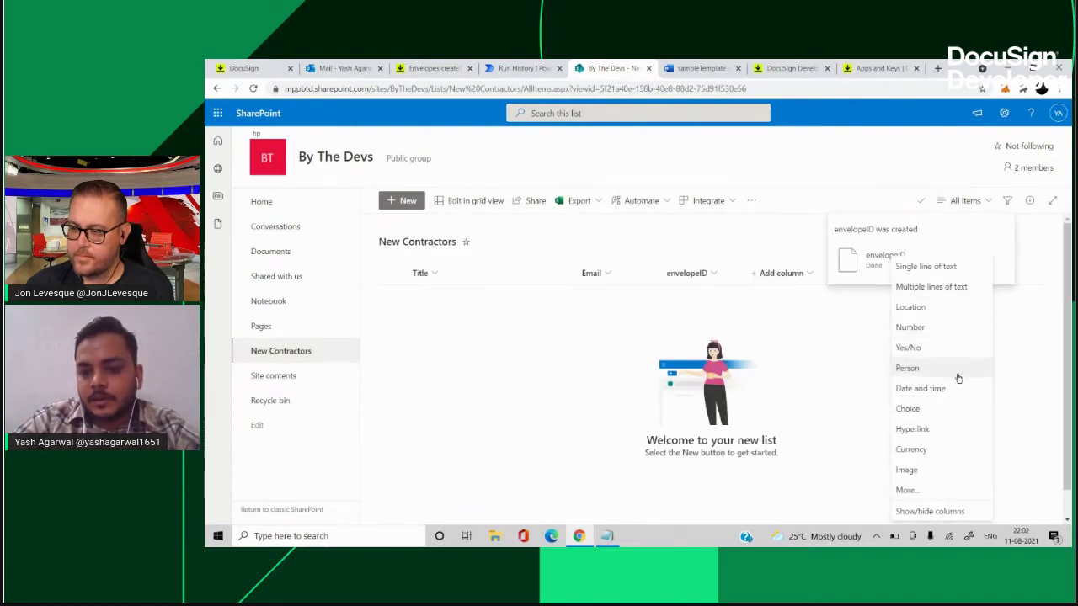
Step: Save a choice column 'Agreement Status' whose choices are Draft, Sent for Signing and Signed
click(939, 409)
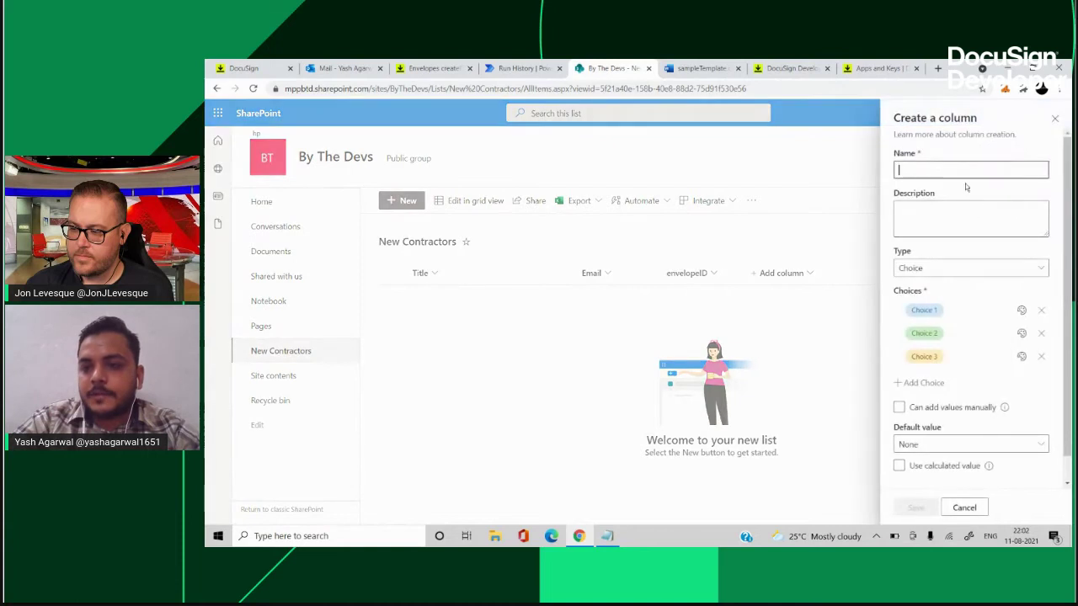
text(Agreement Status)
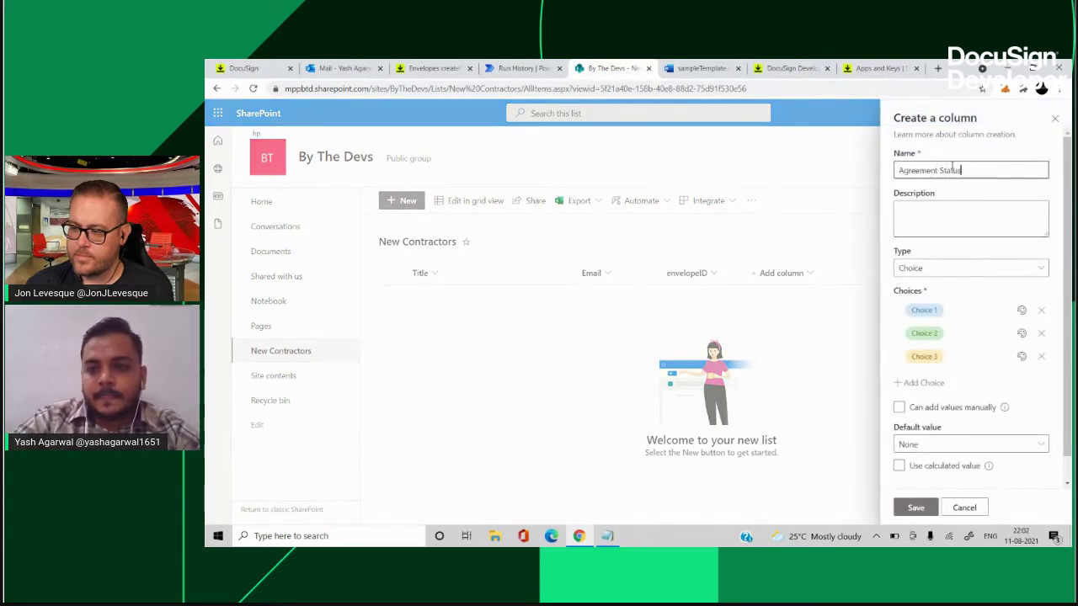
click(965, 310)
text(S)
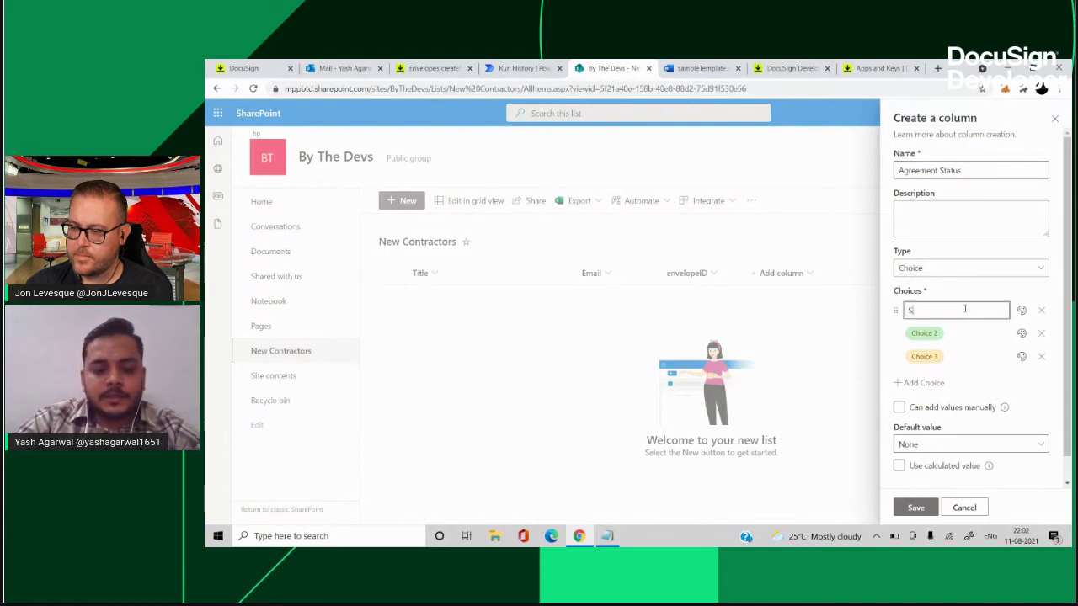
text(ent for Signing)
key(ctrl+shift+Left)
key(ctrl+shift+Left)
key(ctrl+shift+Left)
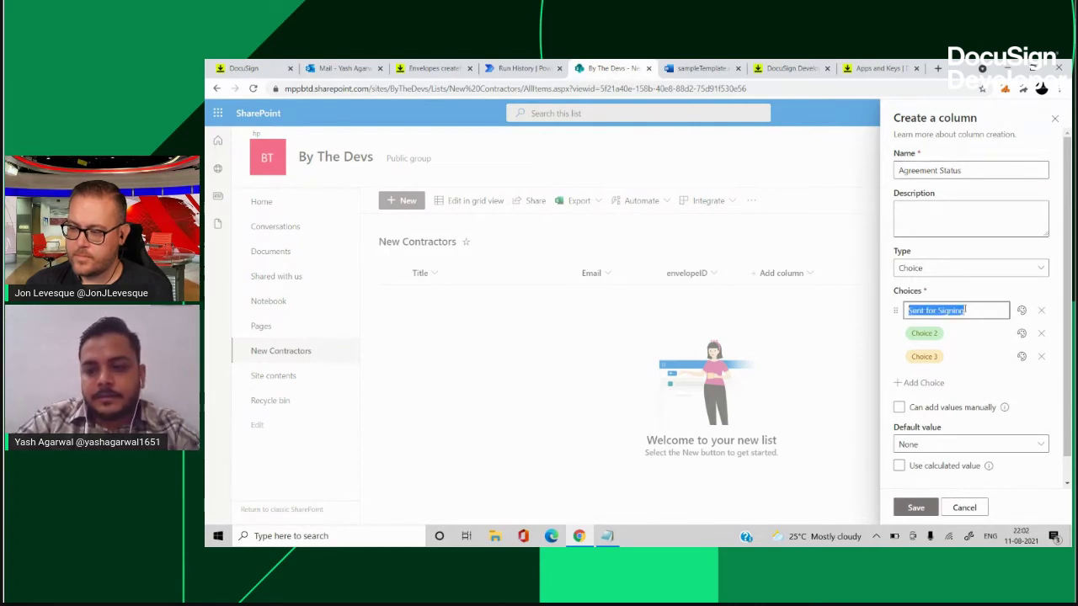
text(Draft)
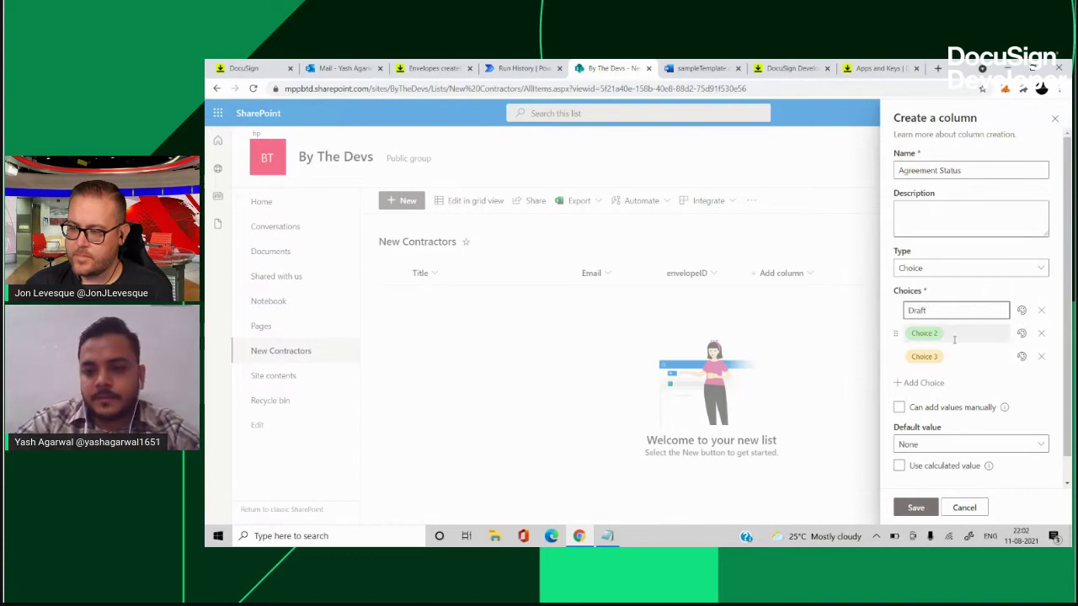
click(954, 336)
text(Sent for Signing)
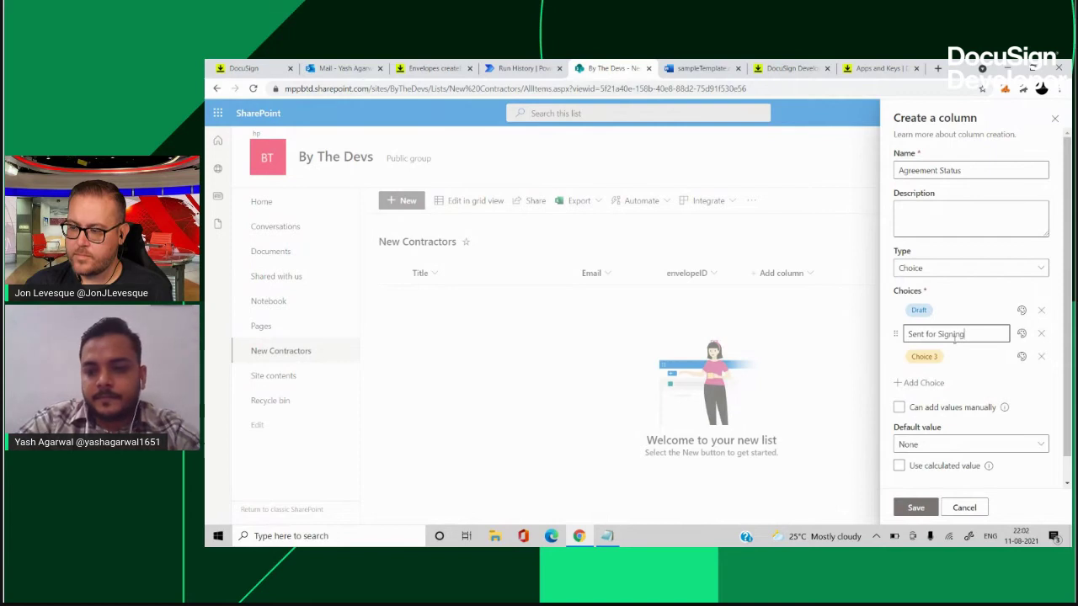
click(960, 357)
text(Signed)
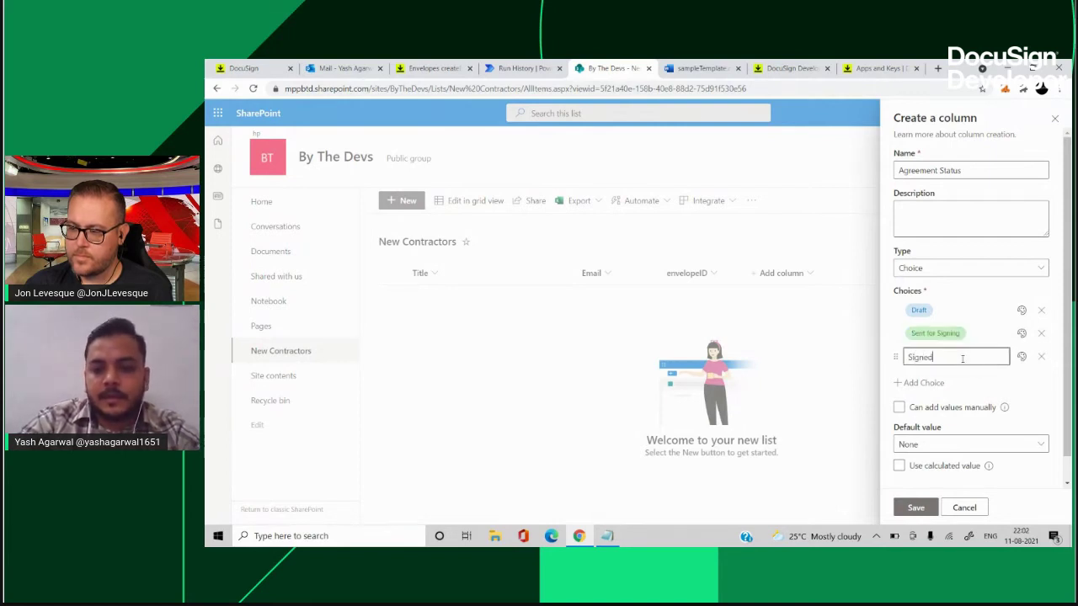
click(899, 364)
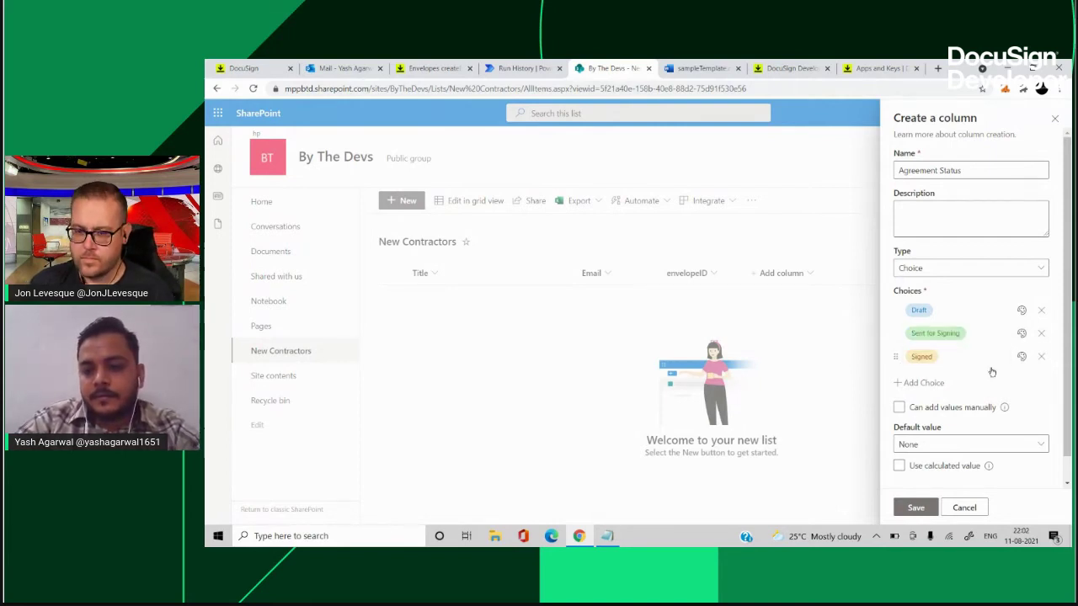
click(917, 507)
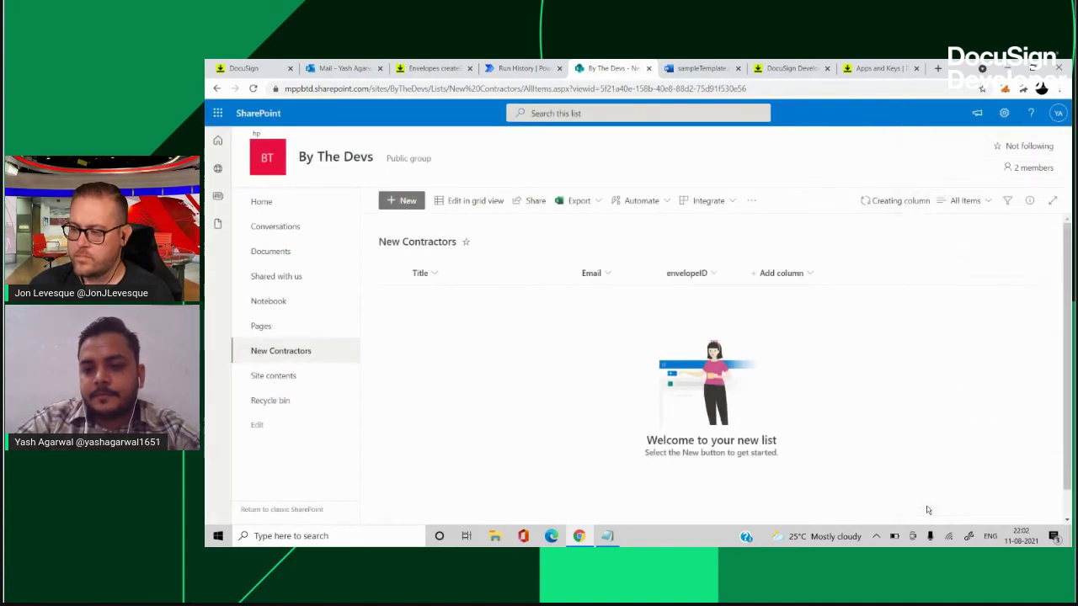
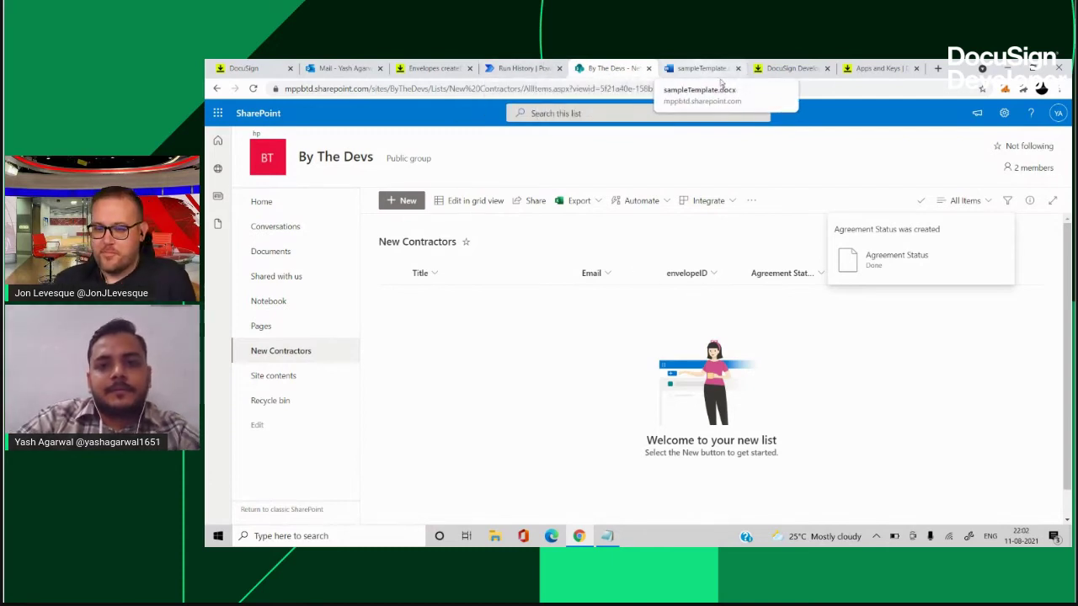
Step: Open a new blank Chrome tab with the address bar ready for a URL
click(937, 68)
click(922, 86)
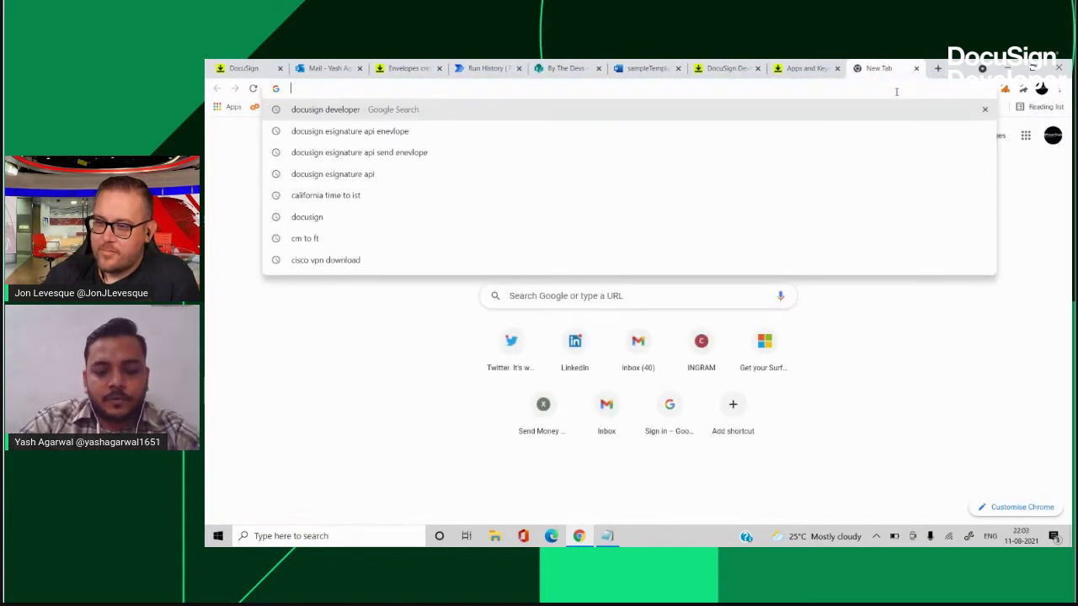
Step: Go to the Power Automate site by entering 'flow' in the address bar
text(flow)
key(Return)
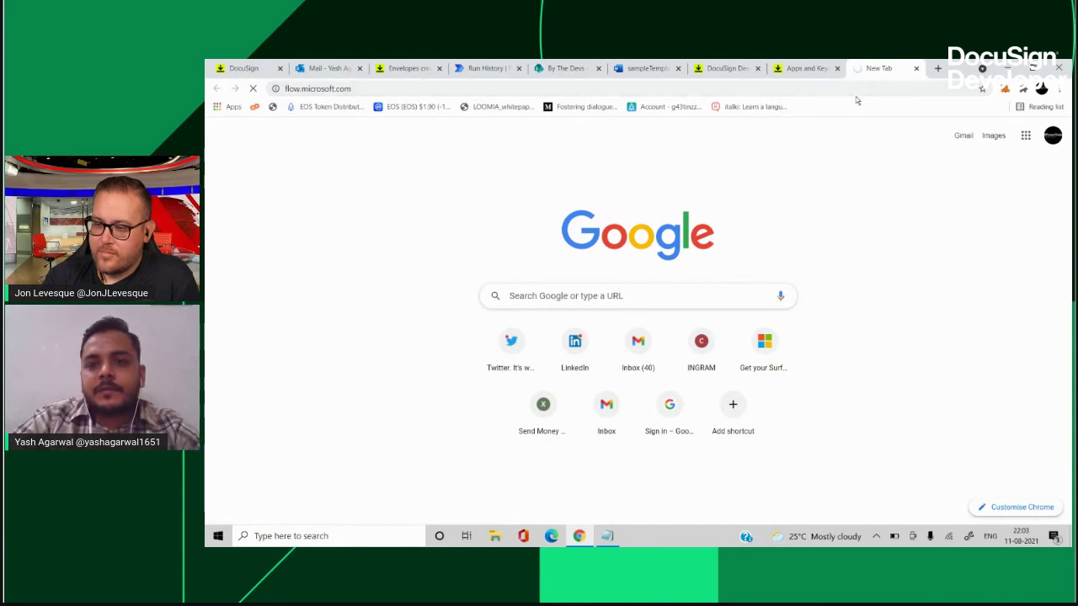
drag(874, 71, 539, 69)
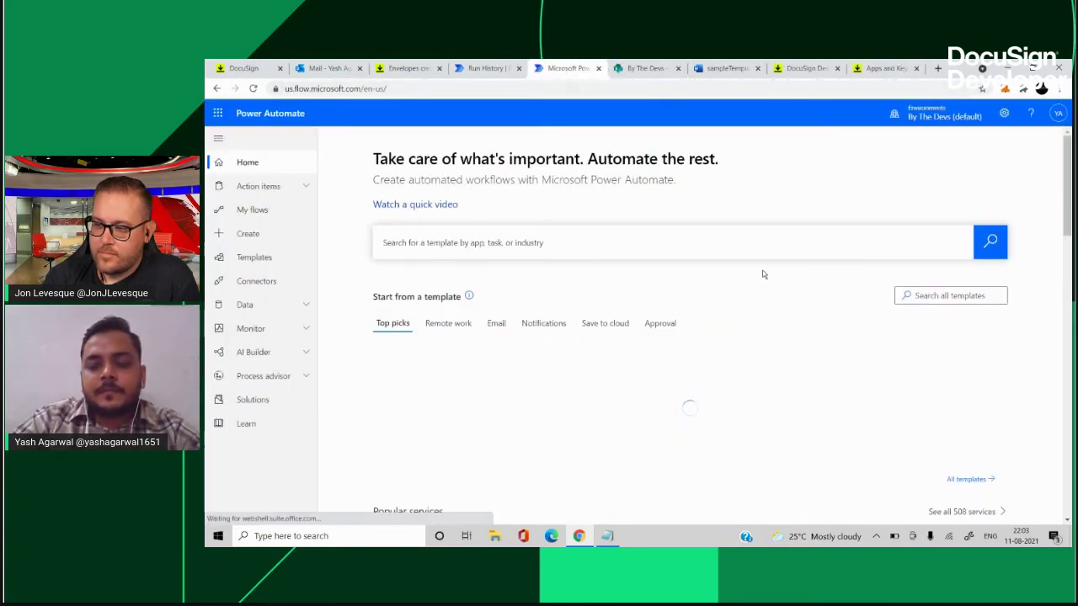
Step: From My flows, create a new instant cloud flow and skip to the blank editor
click(281, 215)
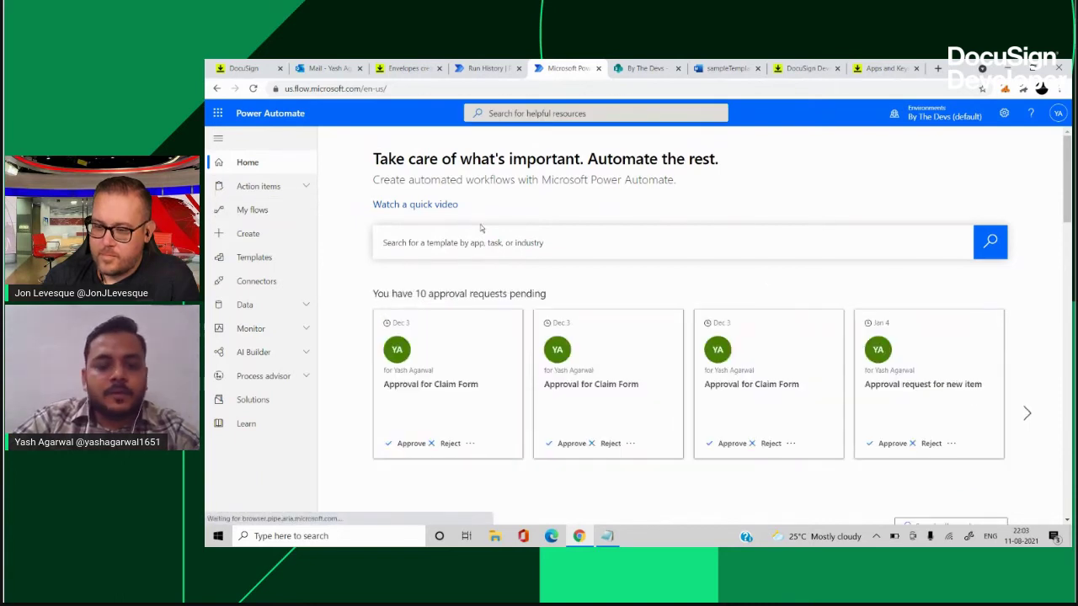
click(380, 140)
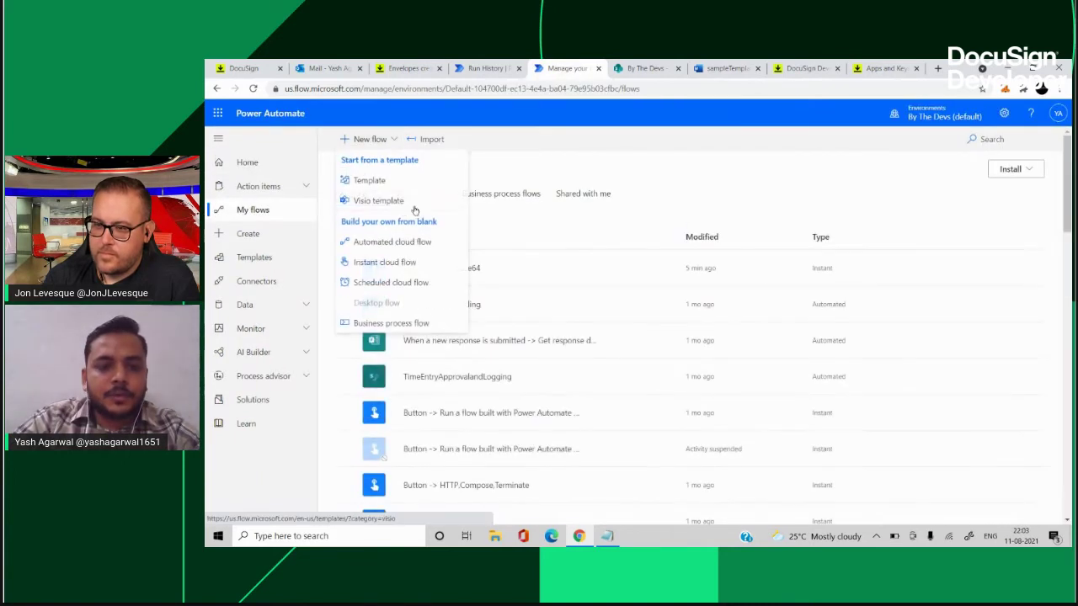
click(401, 265)
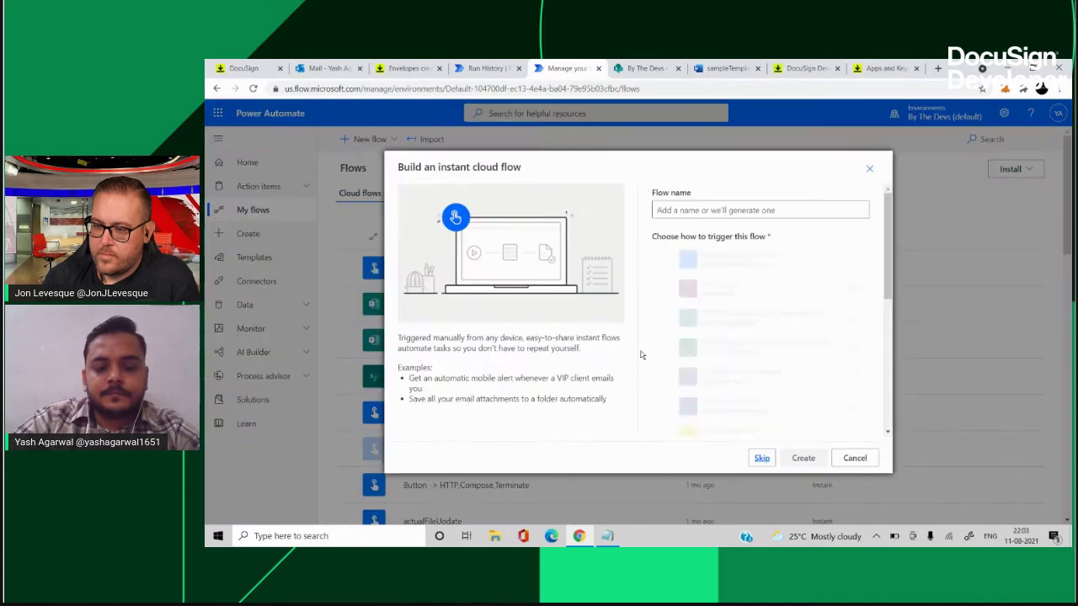
click(762, 458)
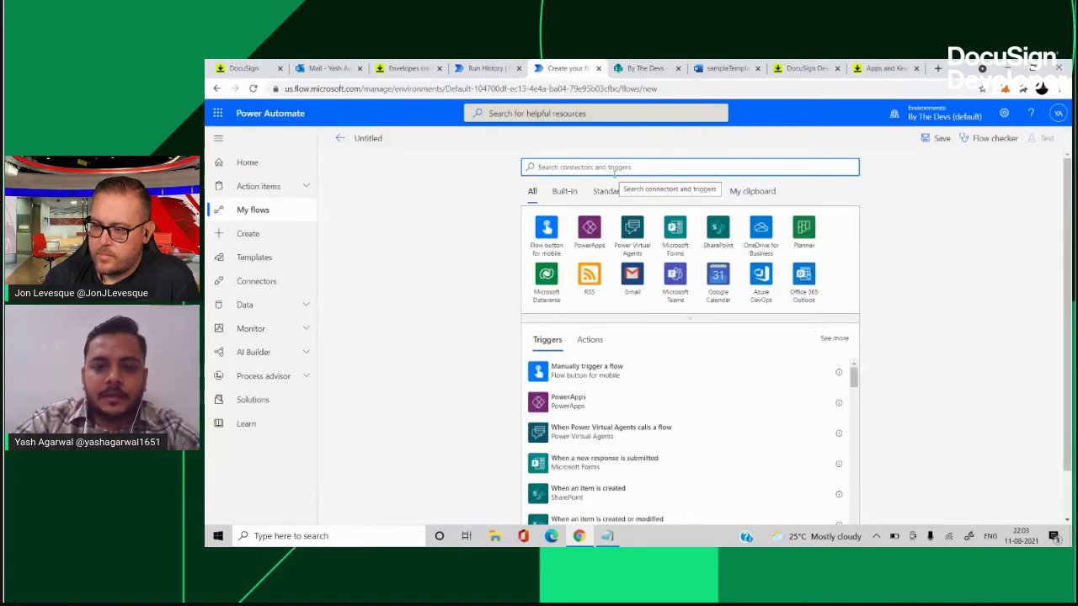
Step: Trigger on new items in By The Devs' New Contractors list, then search 'get file content'
click(720, 239)
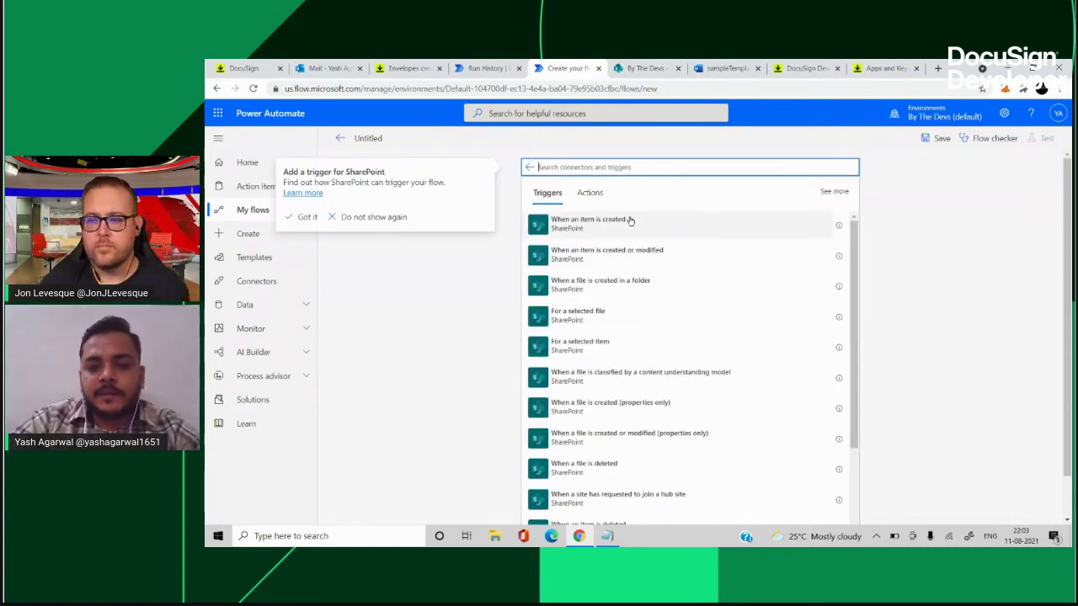
click(587, 232)
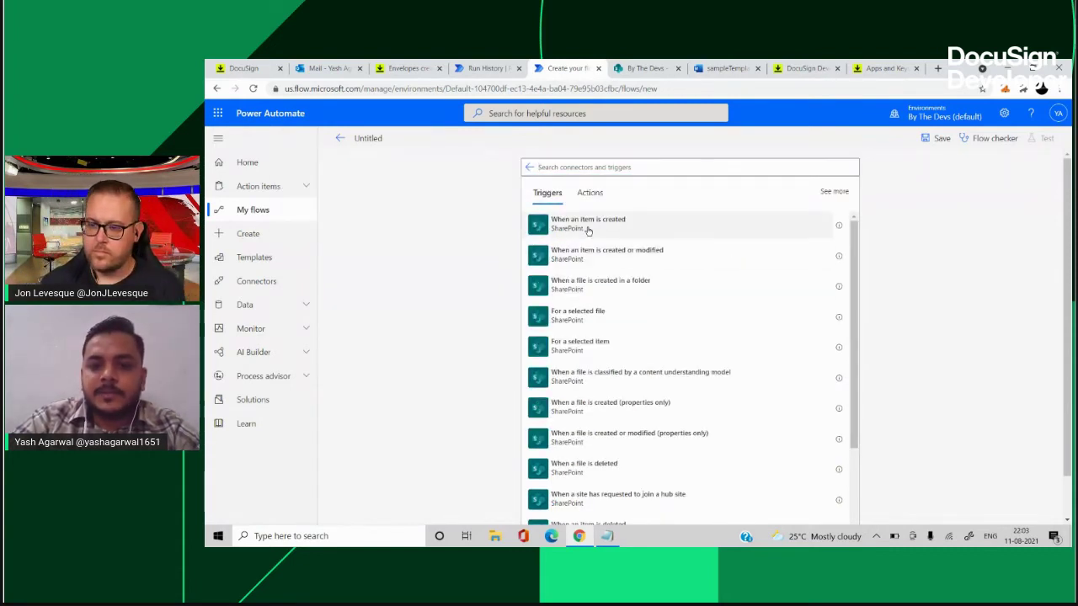
click(588, 229)
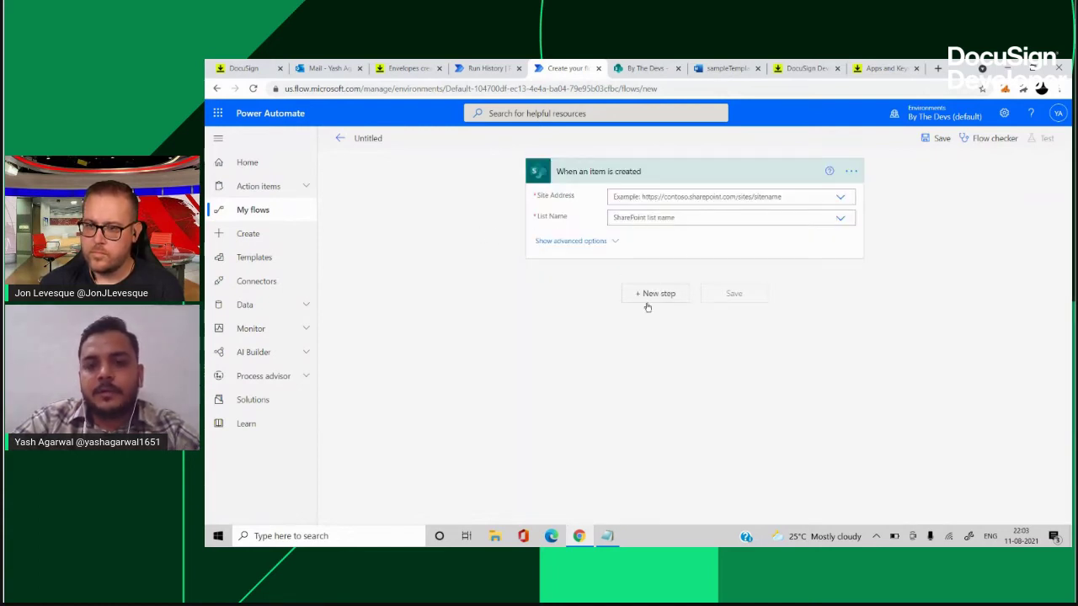
click(669, 195)
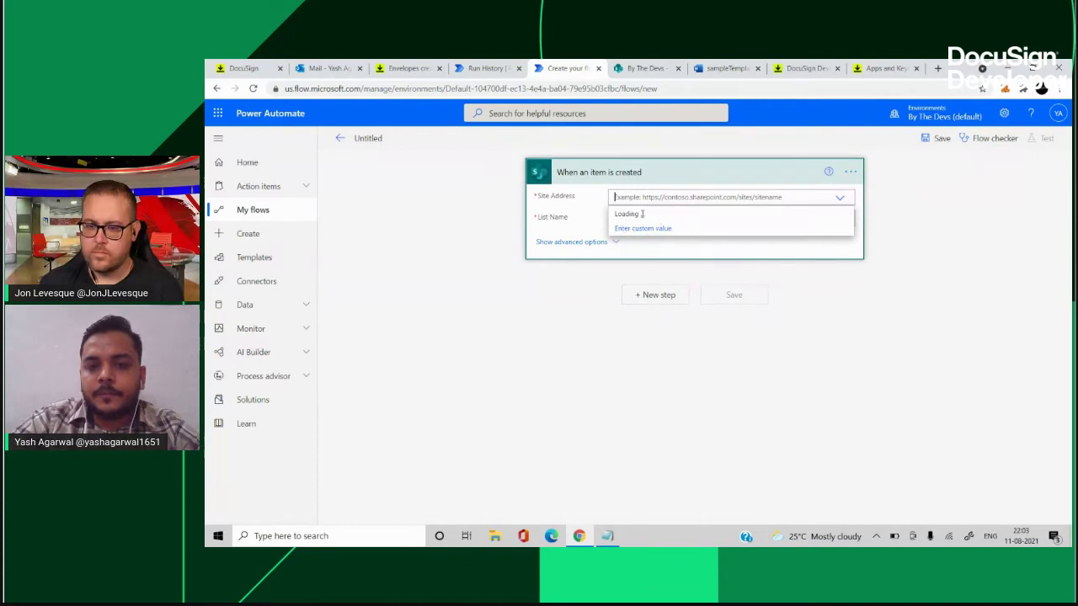
click(670, 214)
click(706, 218)
click(662, 239)
click(653, 295)
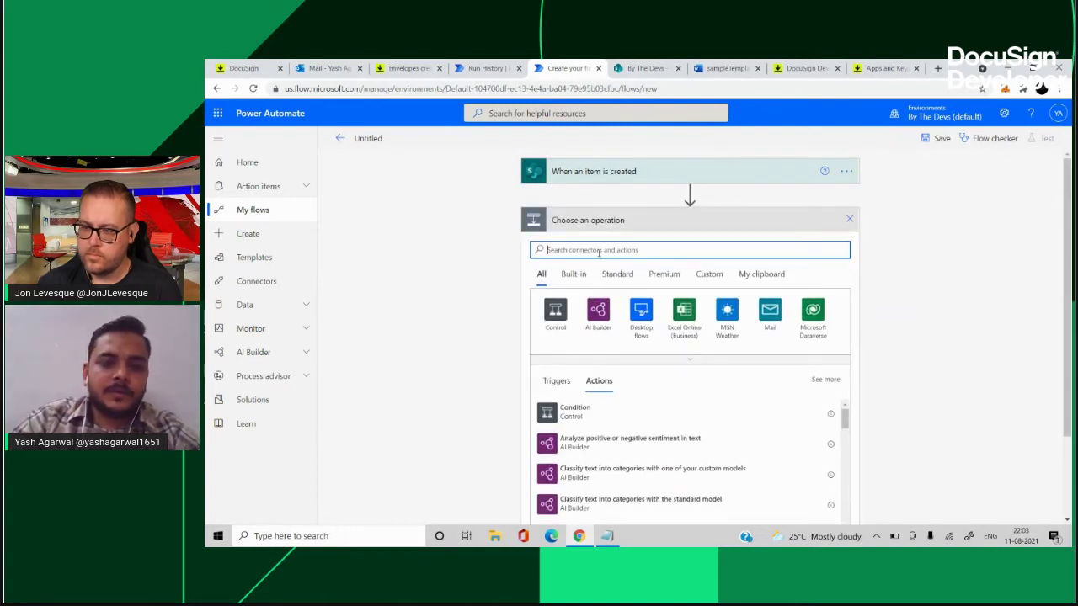
text(get file)
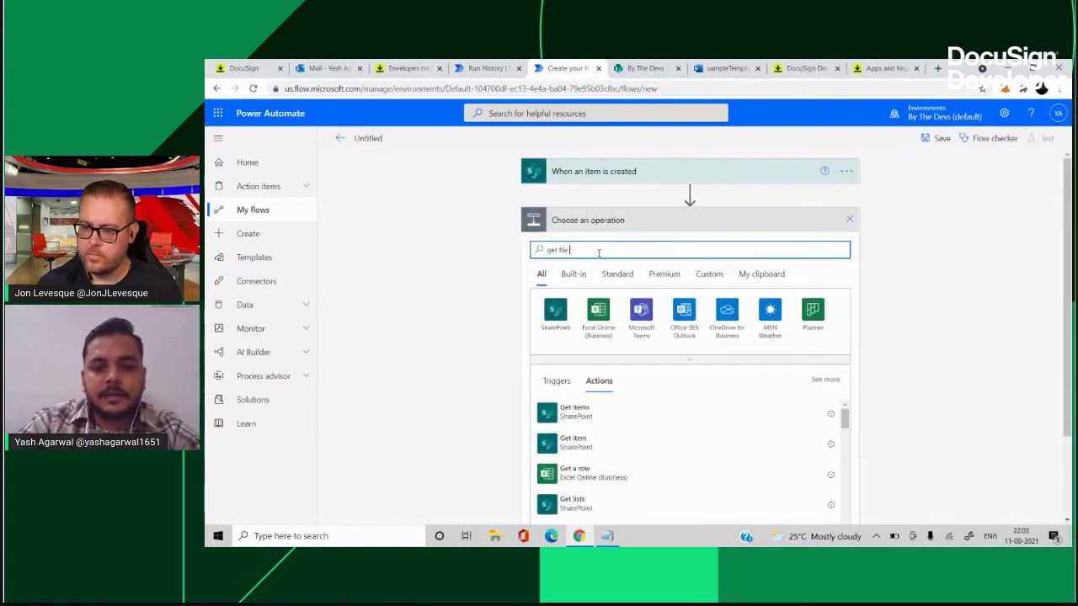
text( content)
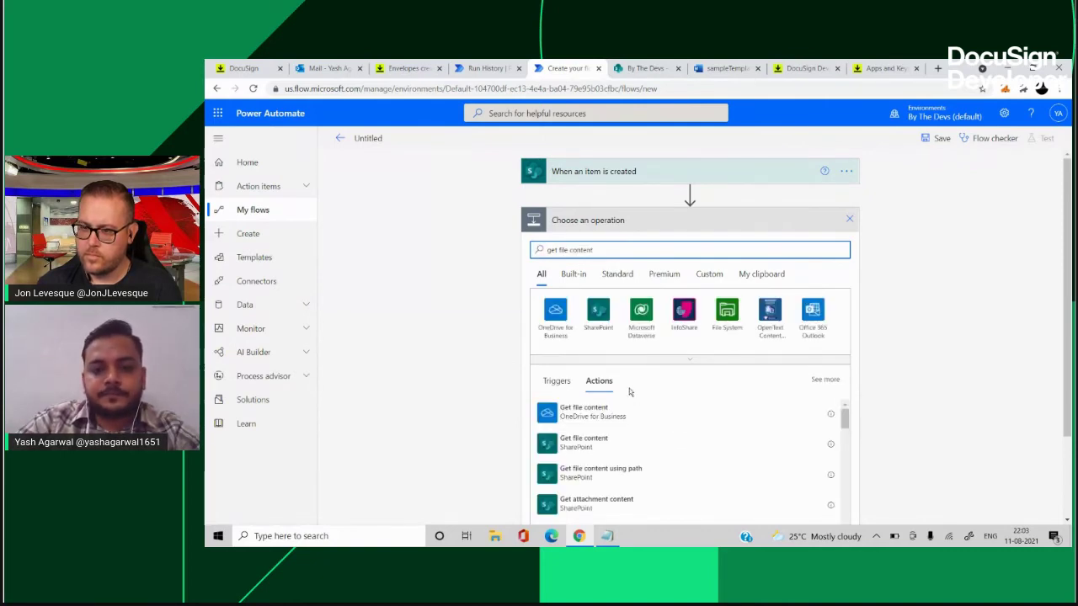
Step: Add SharePoint Get file content reading /Shared Documents/sampleTemplate.docx on the By The Devs site
click(614, 440)
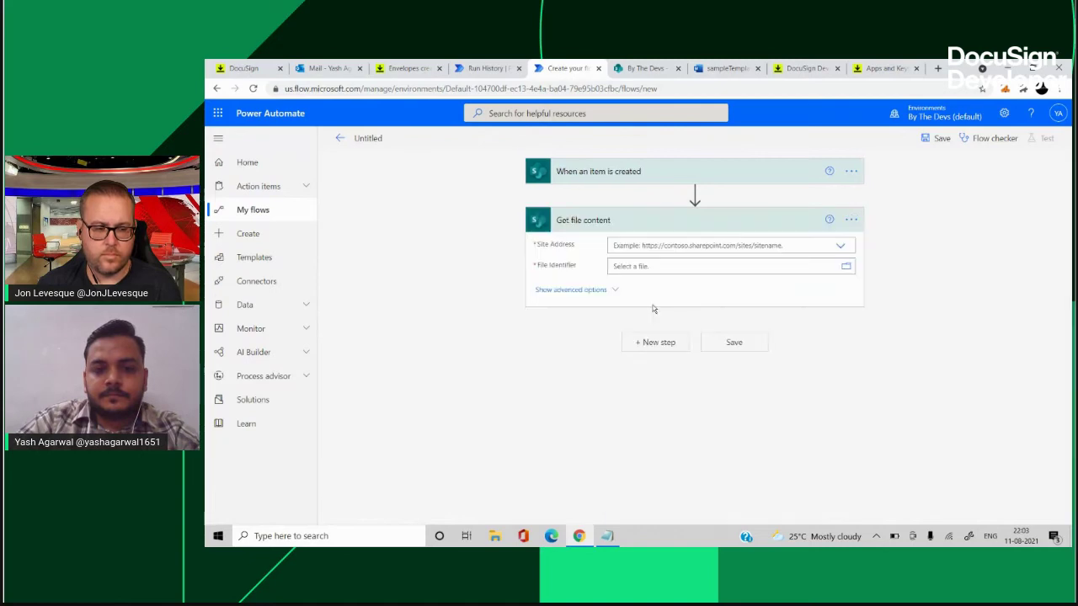
click(638, 246)
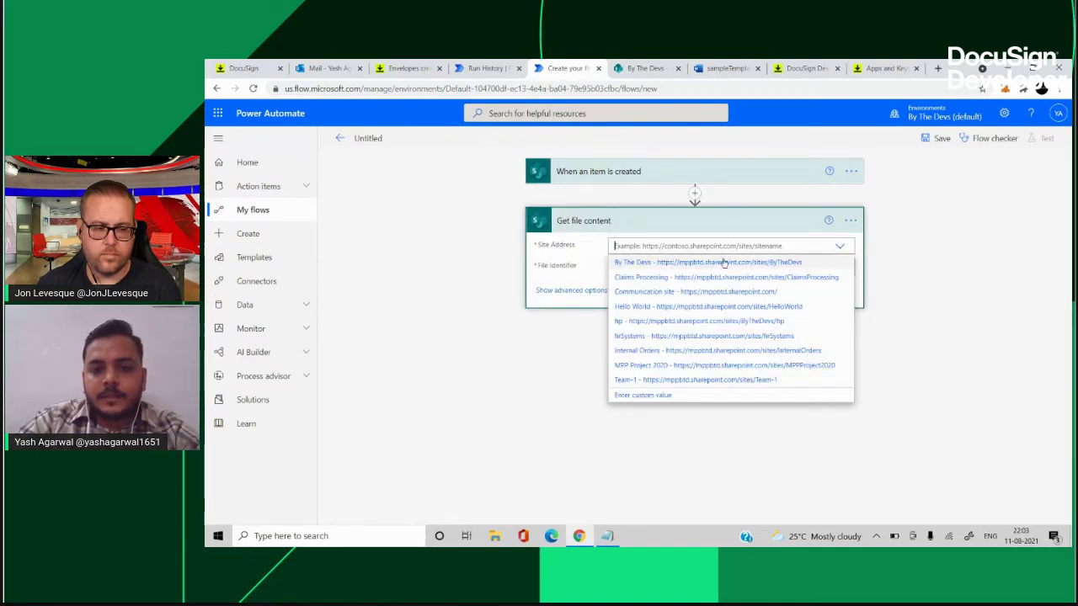
click(842, 262)
click(847, 267)
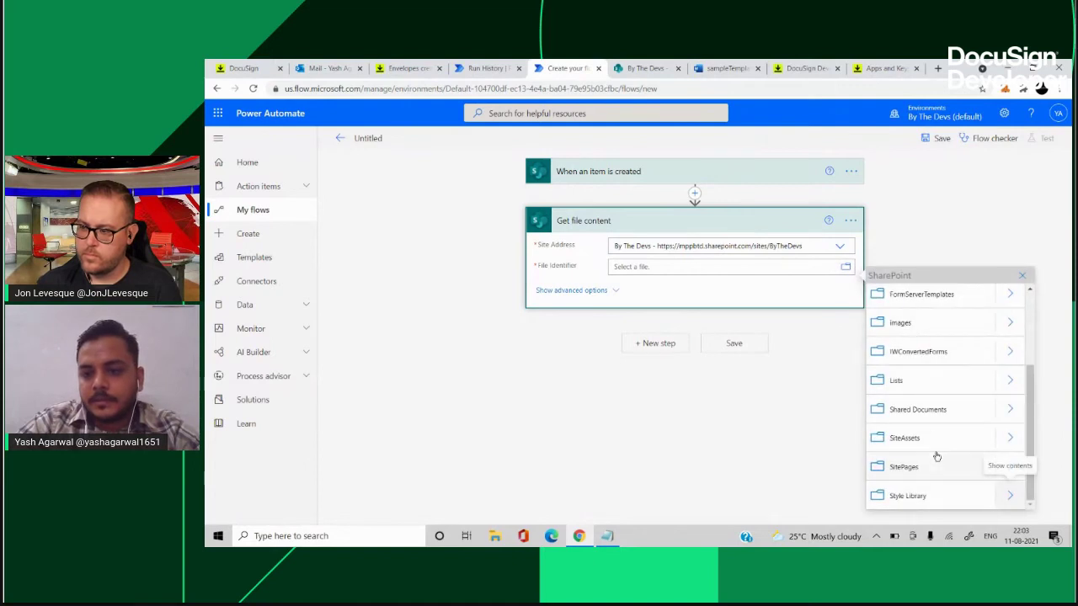
click(1008, 410)
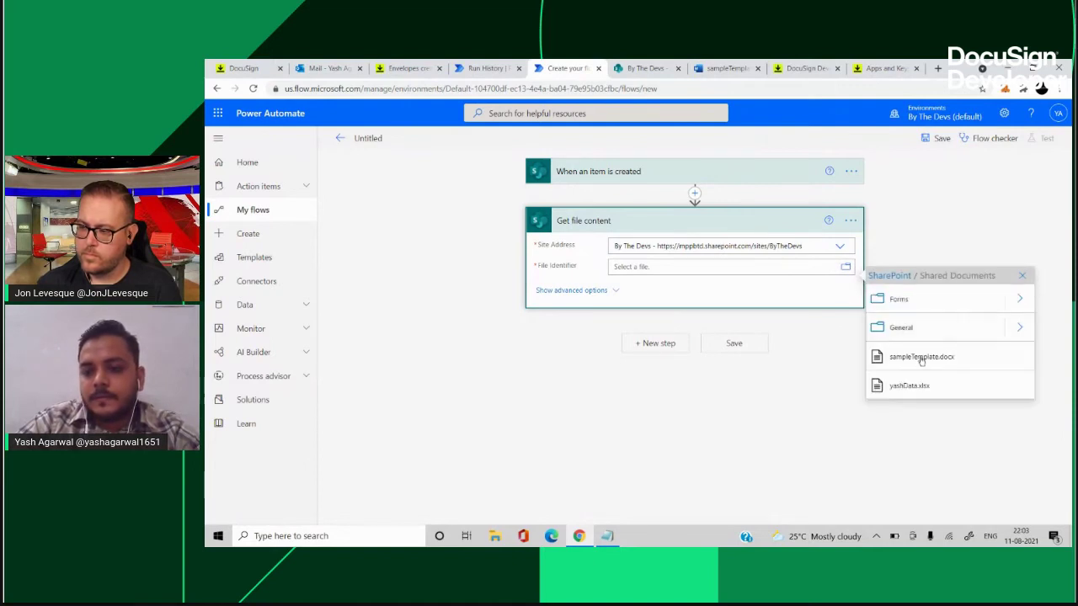
click(933, 362)
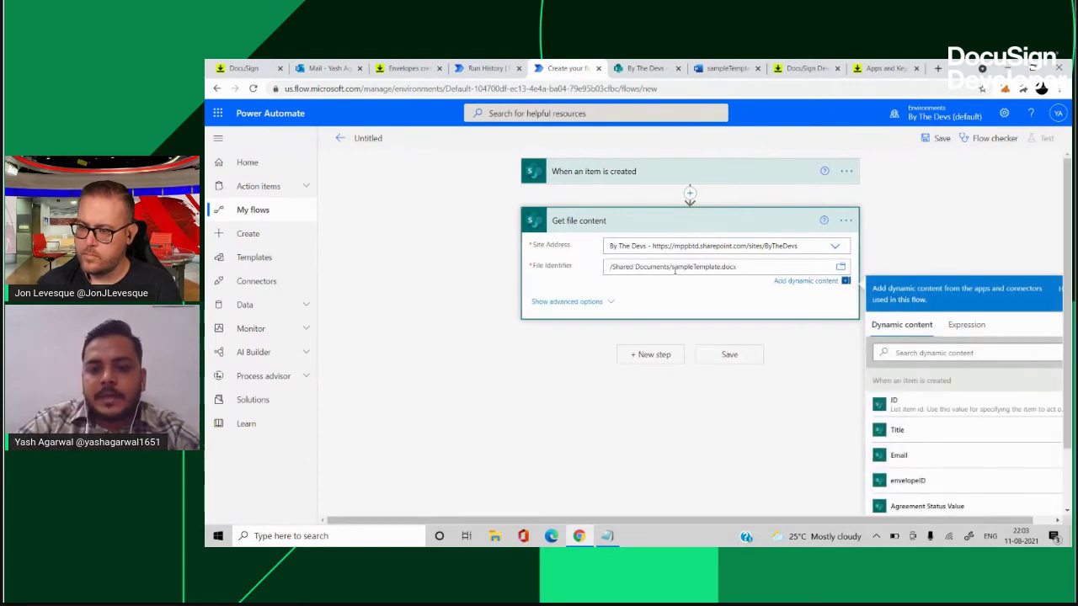
click(650, 355)
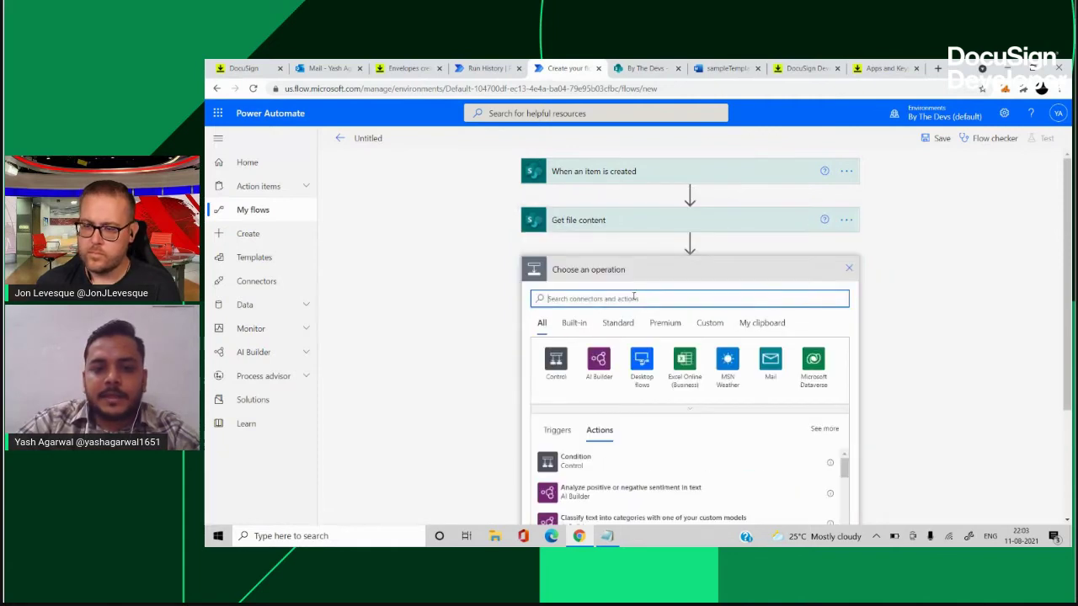
Step: Add the Send Envelope action from the custom Docusign-C1 connector, leaving its body empty
text(docus)
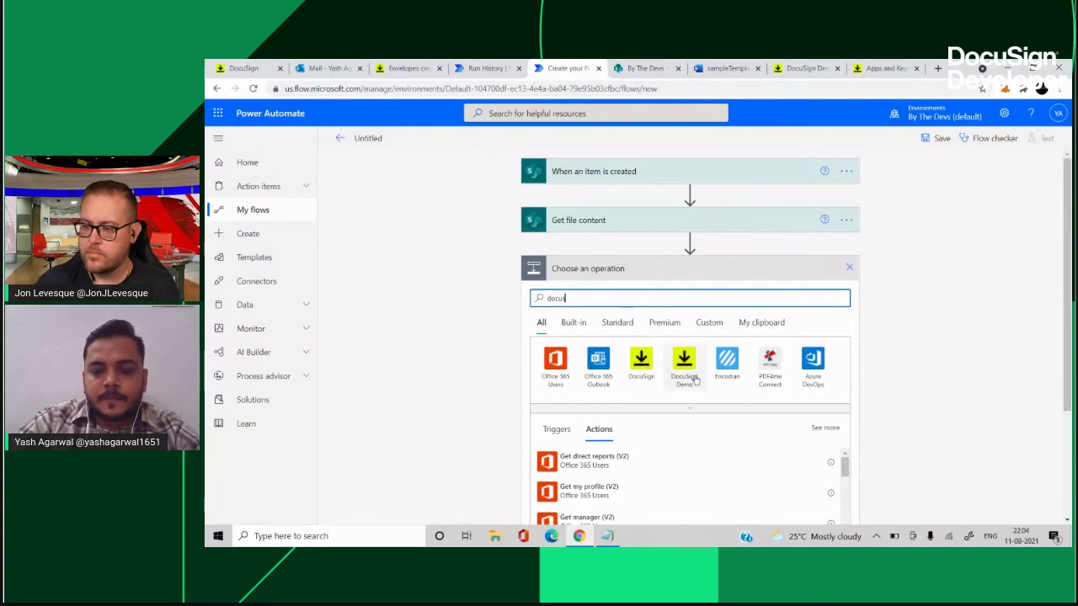
click(704, 328)
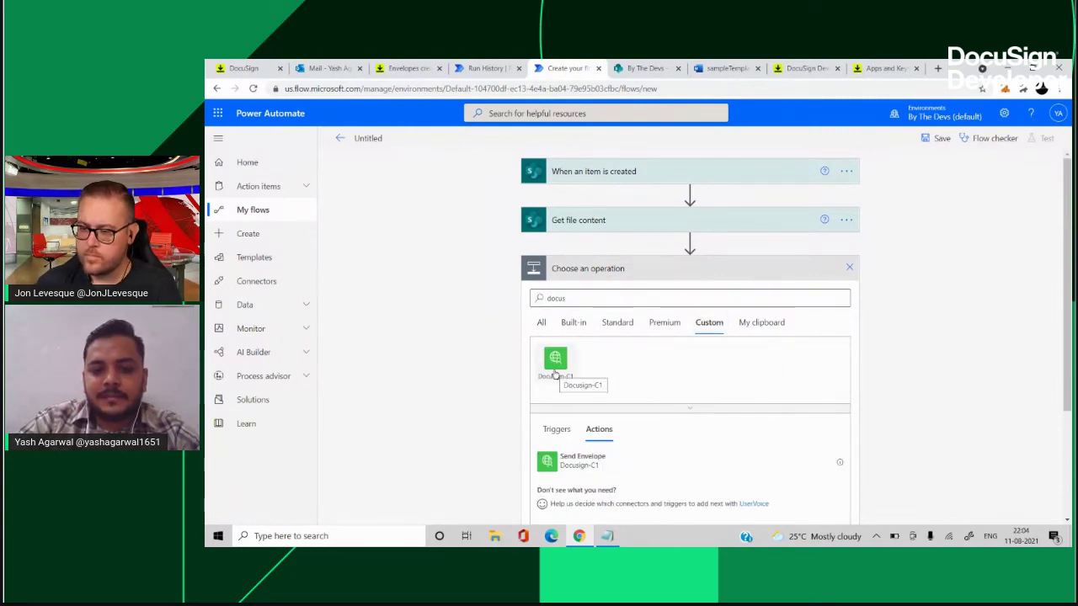
click(554, 375)
click(595, 361)
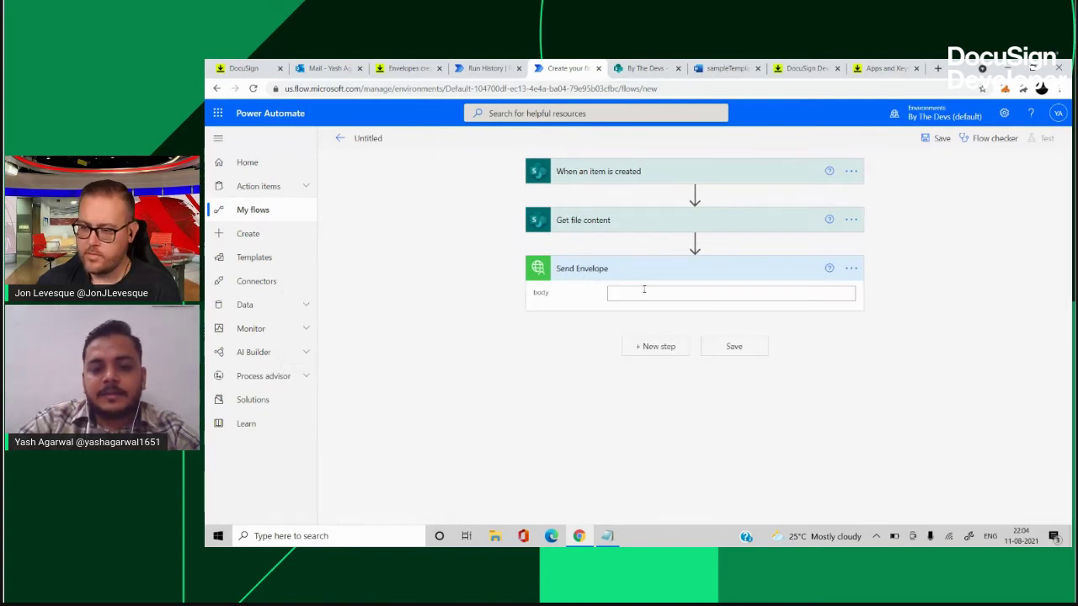
click(643, 290)
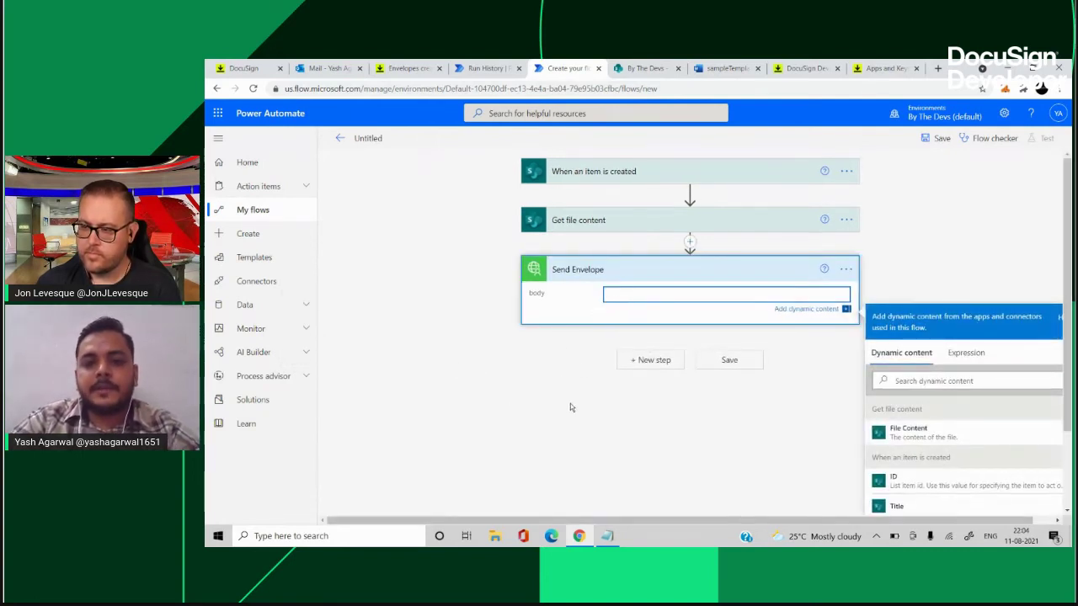
click(574, 431)
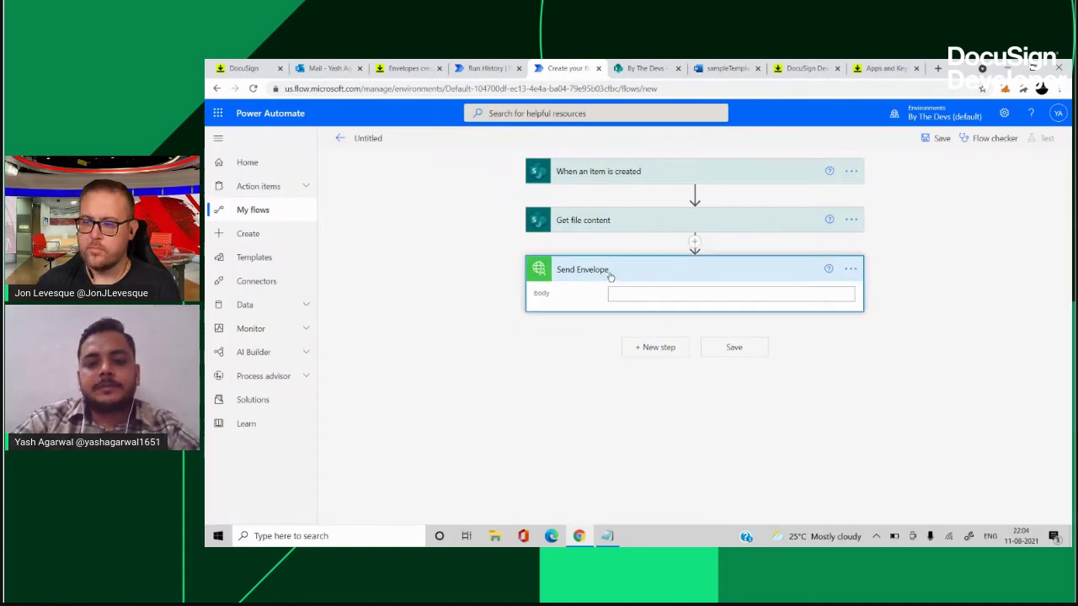
Step: Paste the prepared envelope JSON body into the Notepad notes
click(607, 535)
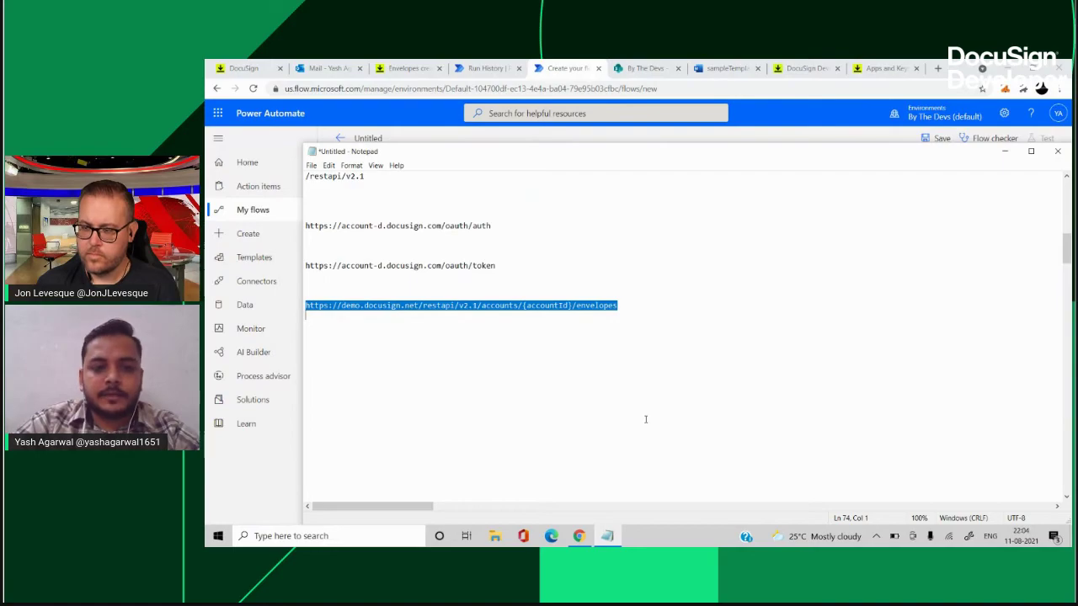
key(ctrl+v)
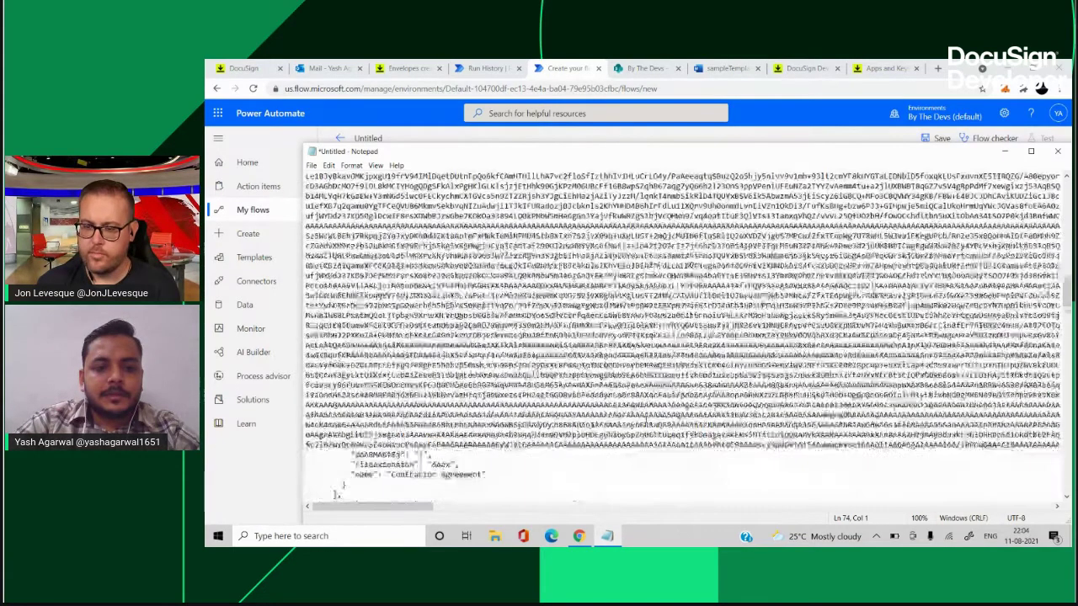
scroll(344, 178, up, 3)
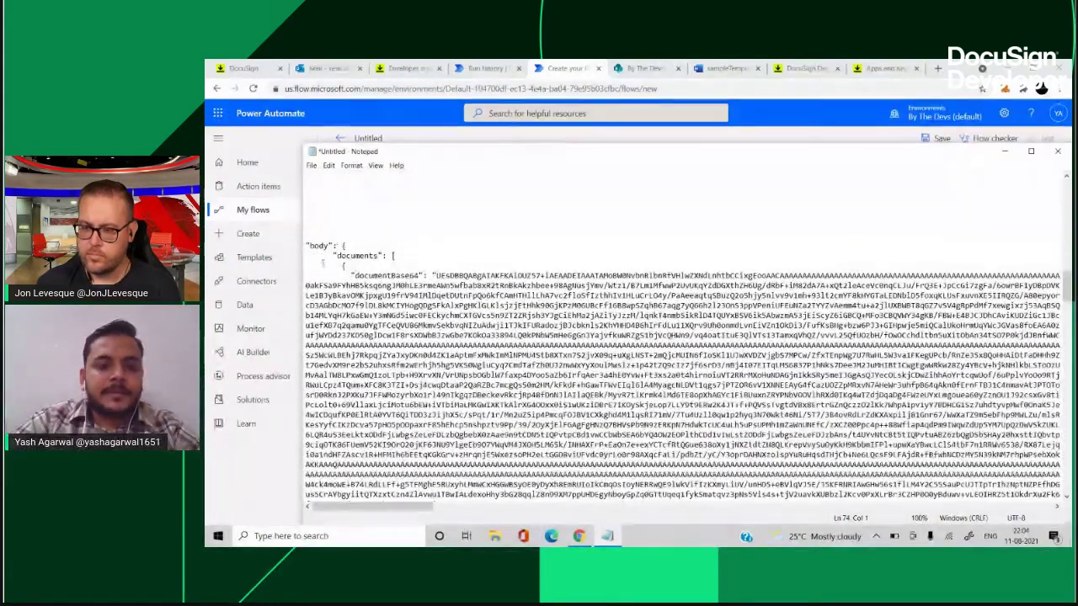
scroll(405, 261, down, 2)
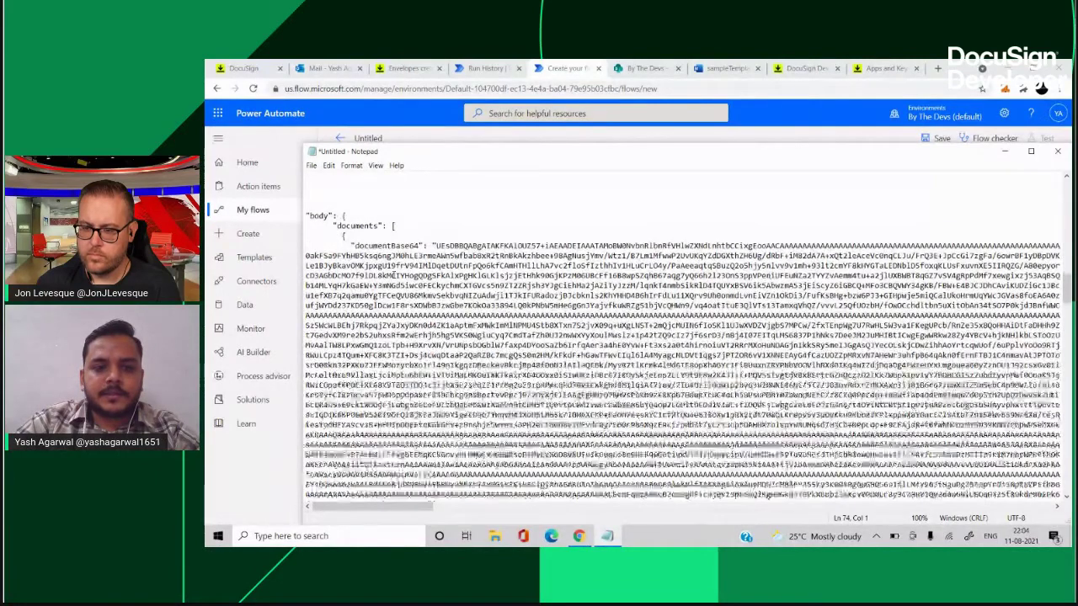
Step: Delete the long base64 string from documentBase64, leaving only empty quotes
drag(435, 244, 890, 229)
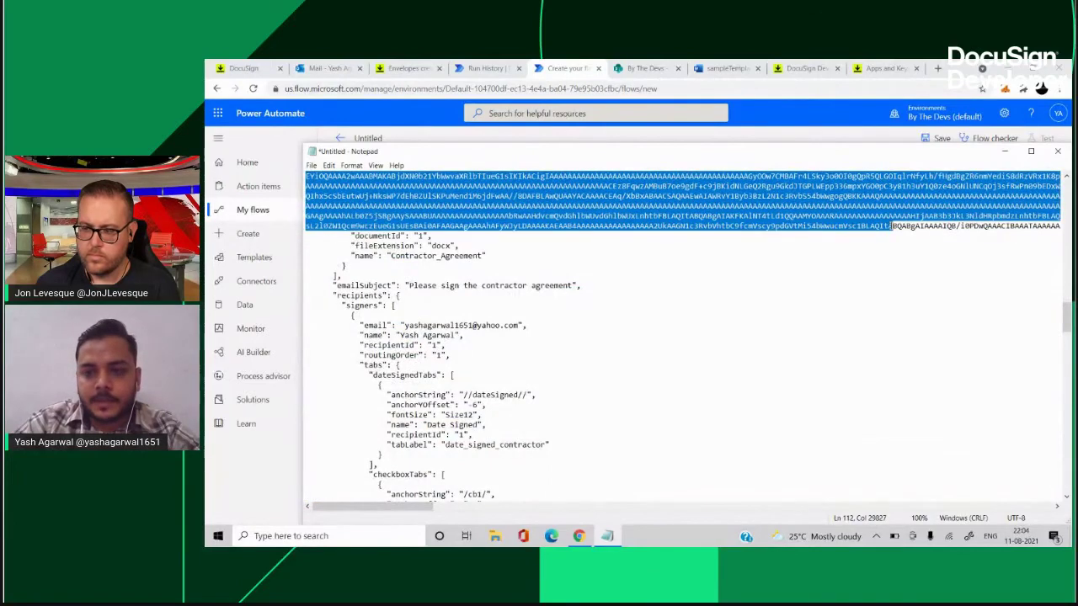
key(BackSpace)
scroll(891, 225, up, 2)
scroll(890, 225, up, 3)
scroll(883, 234, right, 3)
scroll(715, 271, left, 2)
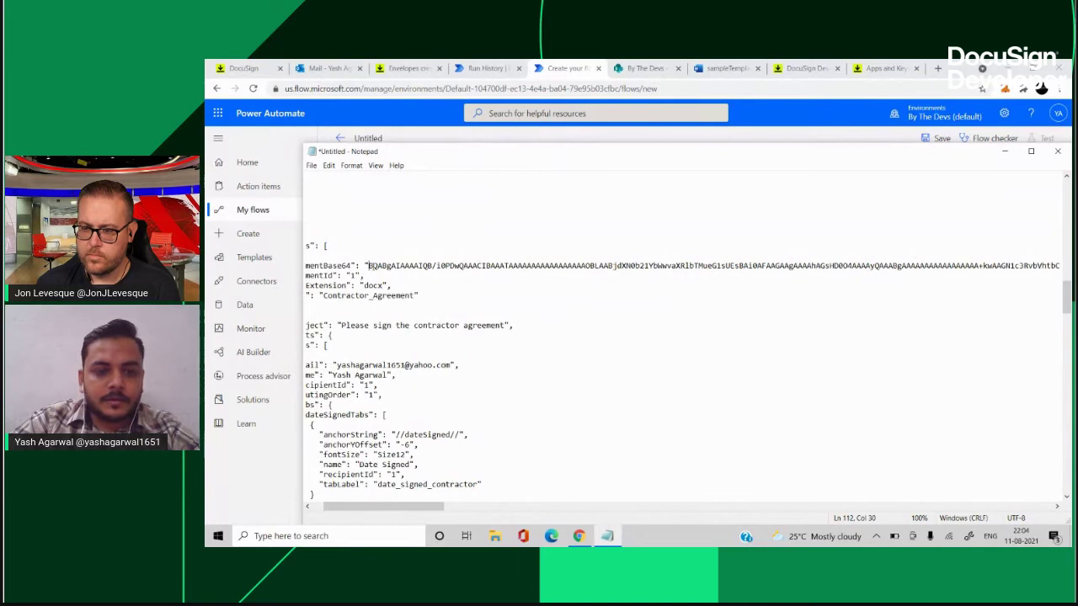
mouse_move(368, 266)
mouse_down()
mouse_move(392, 281)
mouse_move(309, 265)
mouse_move(893, 265)
mouse_move(396, 290)
mouse_move(395, 278)
mouse_move(354, 275)
mouse_up()
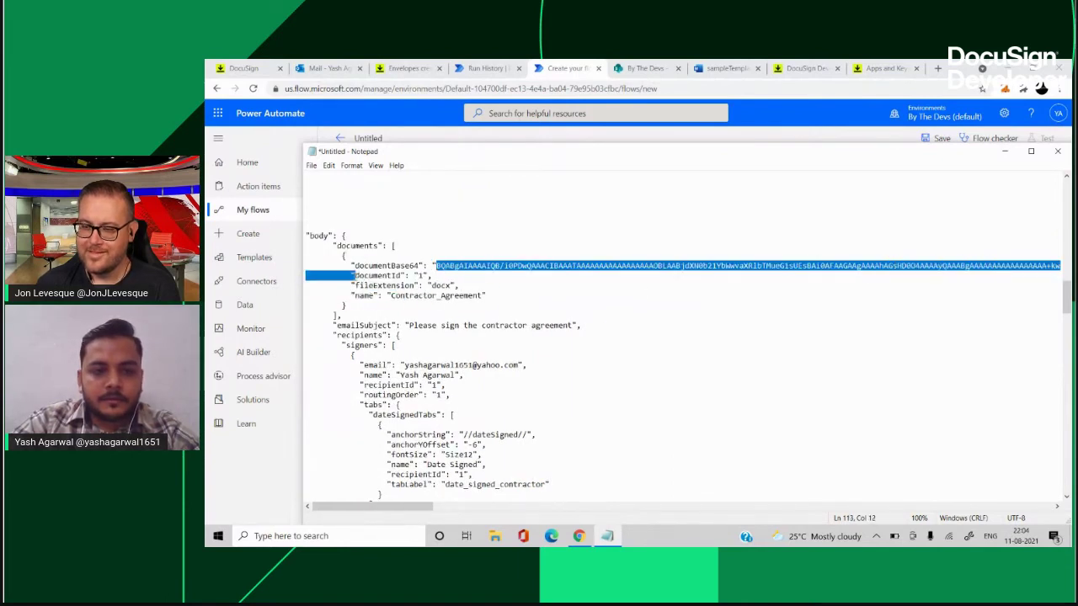
key(Return)
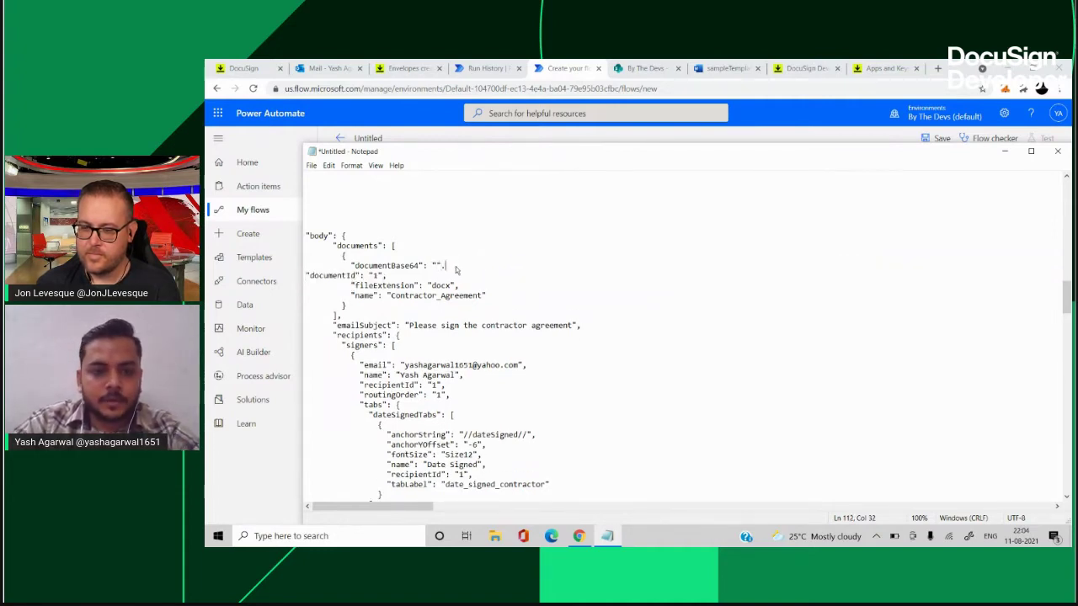
Step: Add a comma after the empty documentBase64 value and point out the documentId entry
text(,)
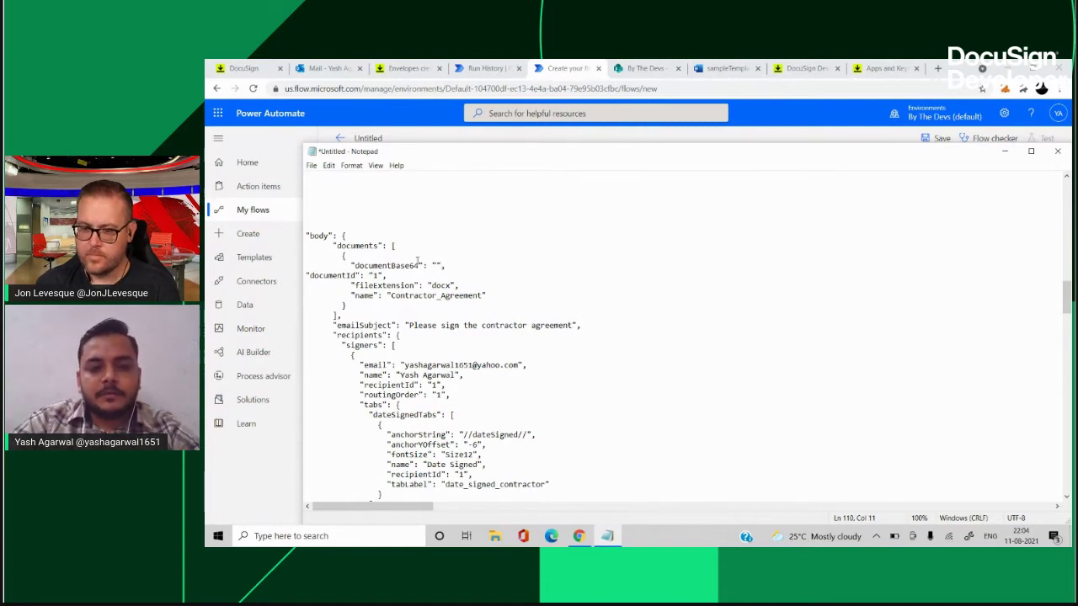
drag(463, 266, 387, 272)
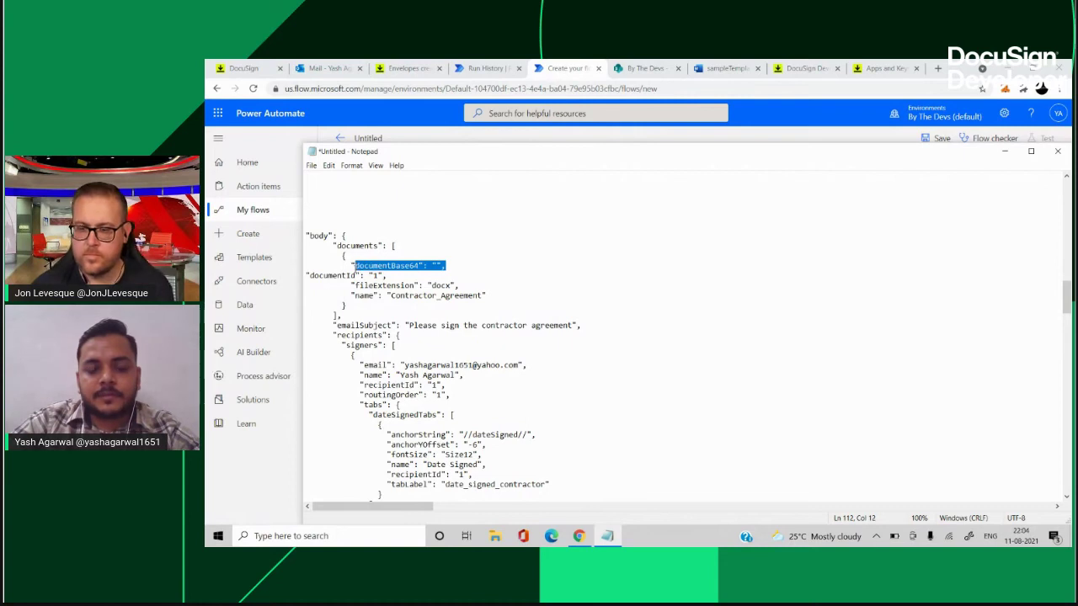
click(394, 274)
drag(398, 274, 306, 275)
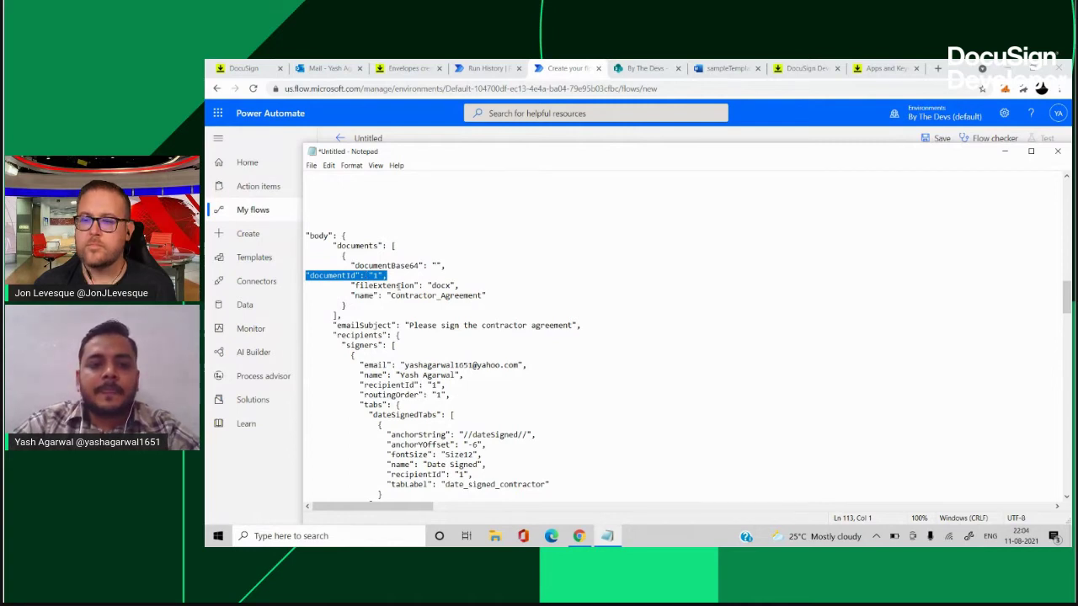
click(450, 296)
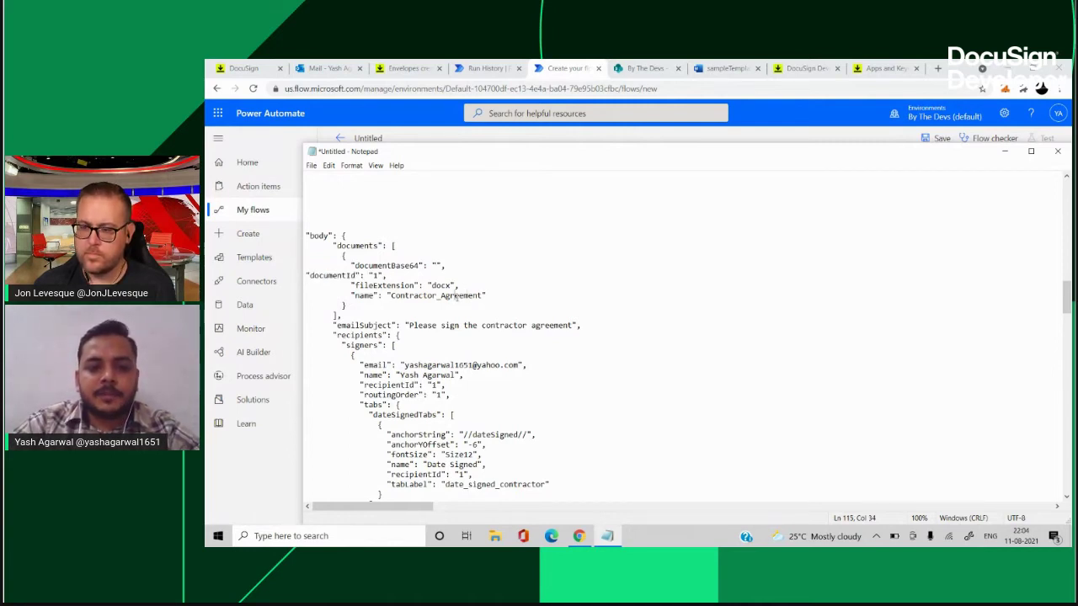
scroll(456, 303, down, 3)
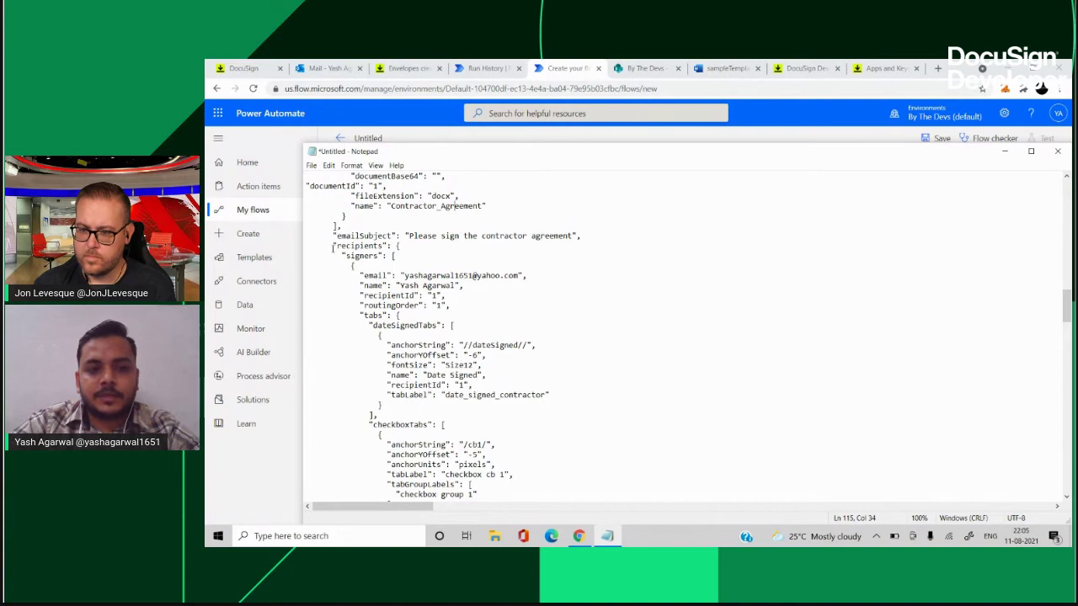
scroll(333, 246, up, 1)
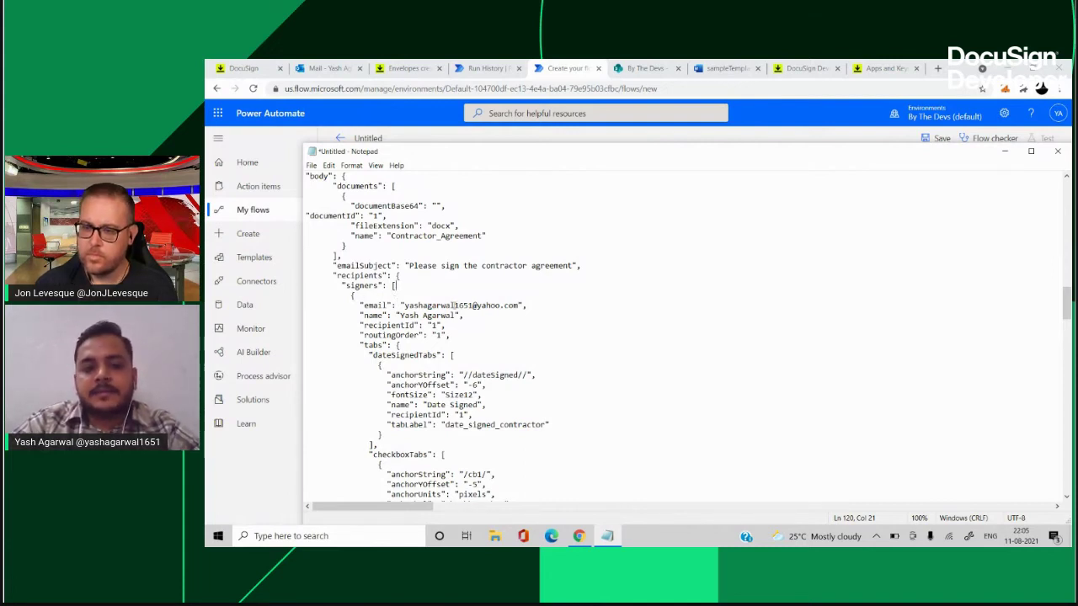
scroll(474, 337, down, 1)
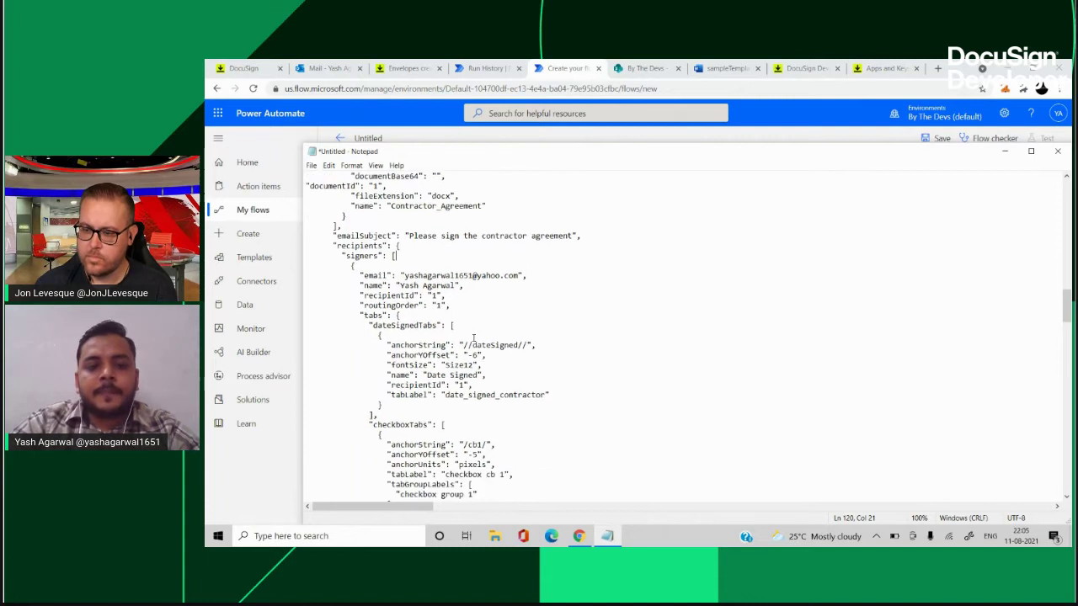
Step: Point out recipientId, then view sampleTemplate.docx's signature section in Word
drag(451, 296, 360, 295)
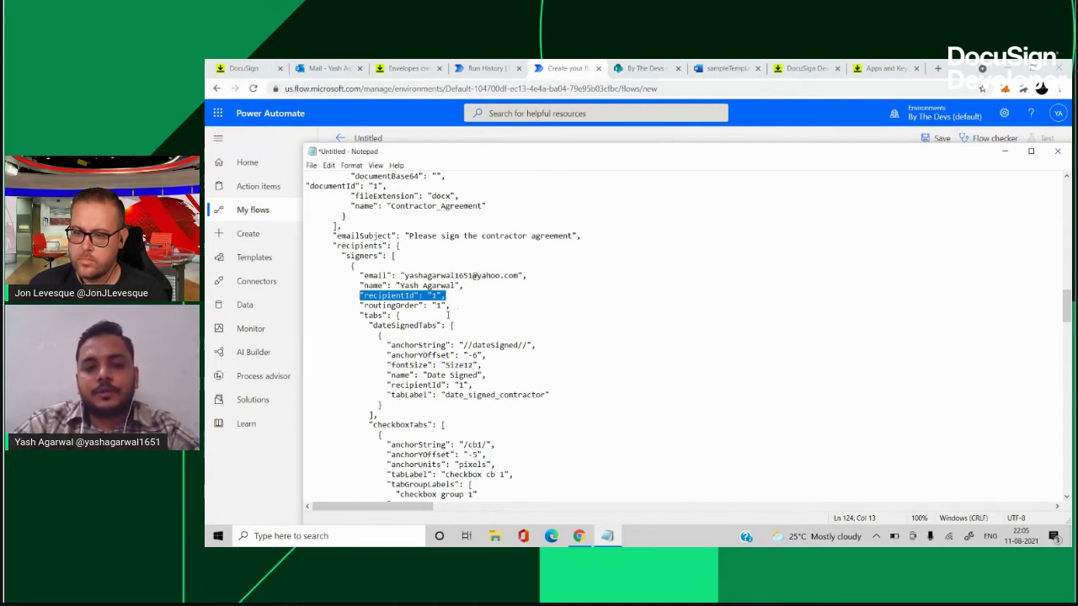
click(452, 306)
scroll(475, 337, down, 3)
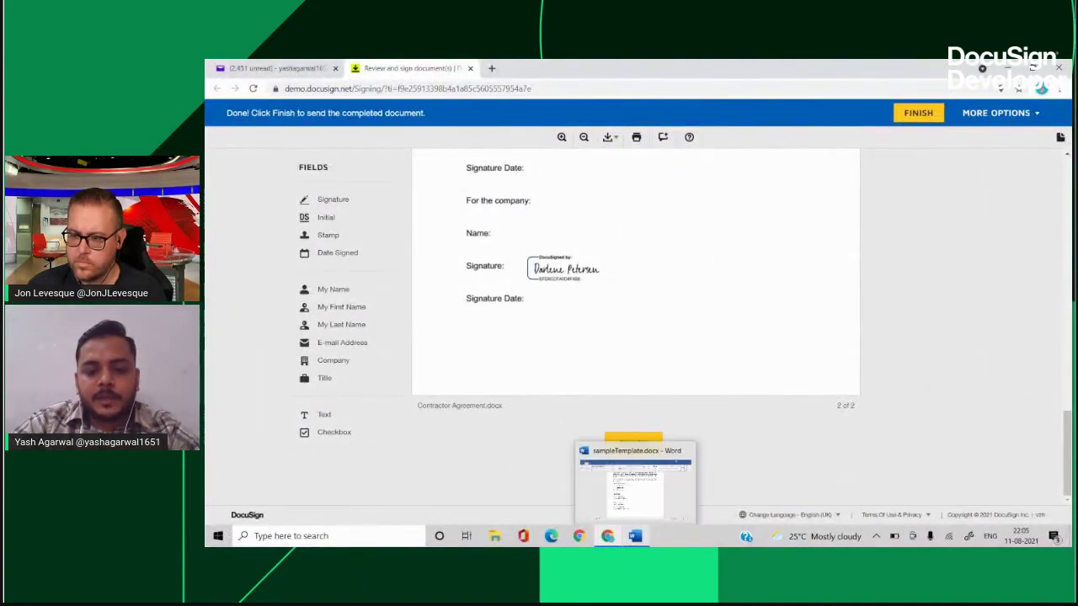
click(634, 536)
scroll(555, 274, down, 2)
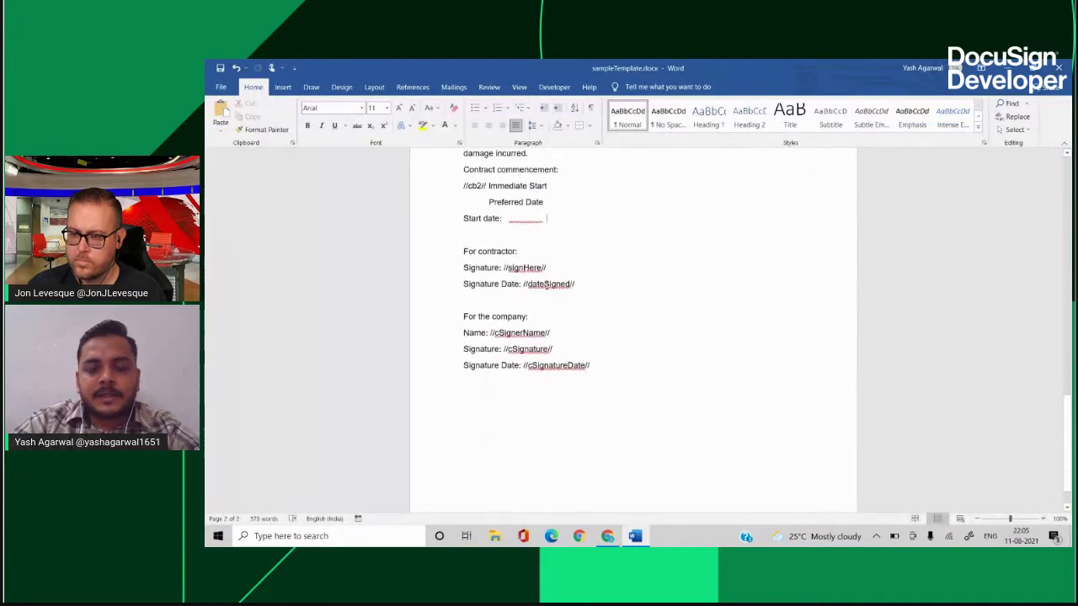
Step: Match Word's dateSigned placeholder against the //dateSigned// anchor in the JSON
double_click(548, 284)
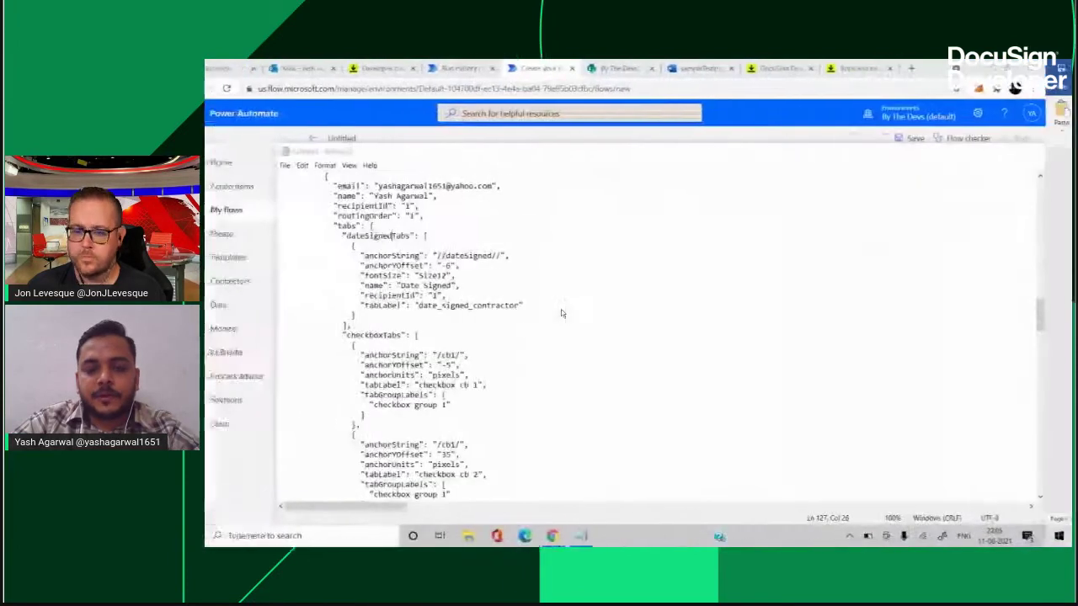
double_click(492, 254)
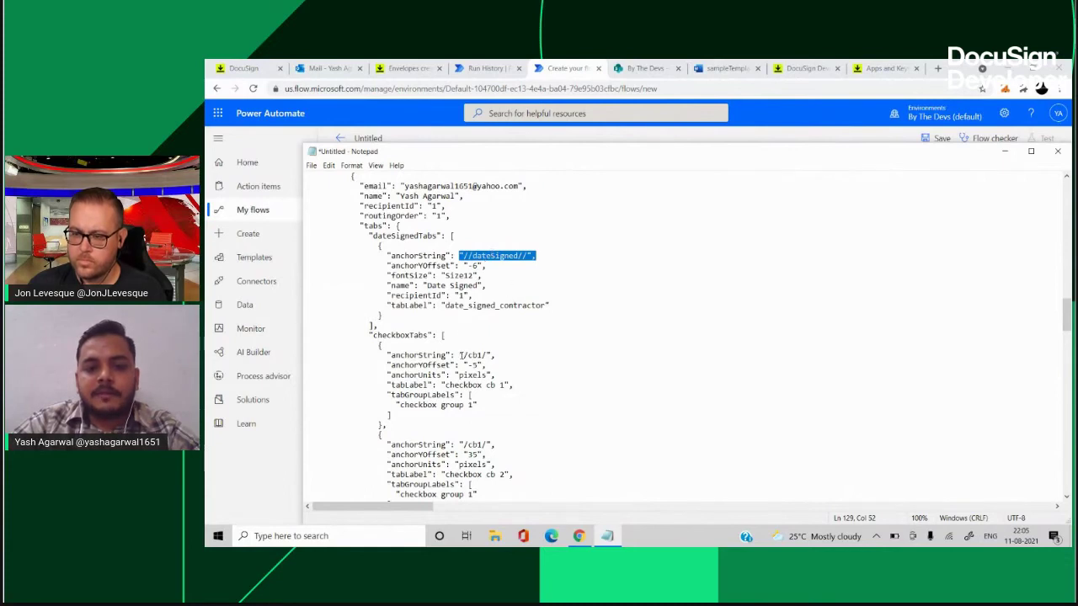
scroll(460, 356, down, 3)
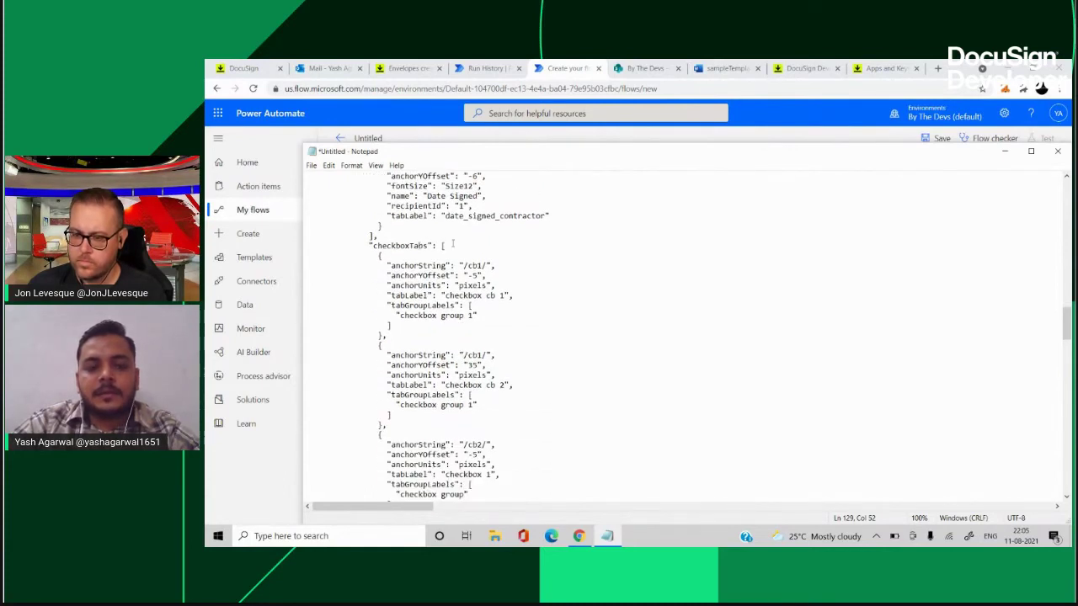
Step: Review checkboxTabs anchored on /cb1/ and /cb2/ and their SelectExactly tabGroups
click(458, 245)
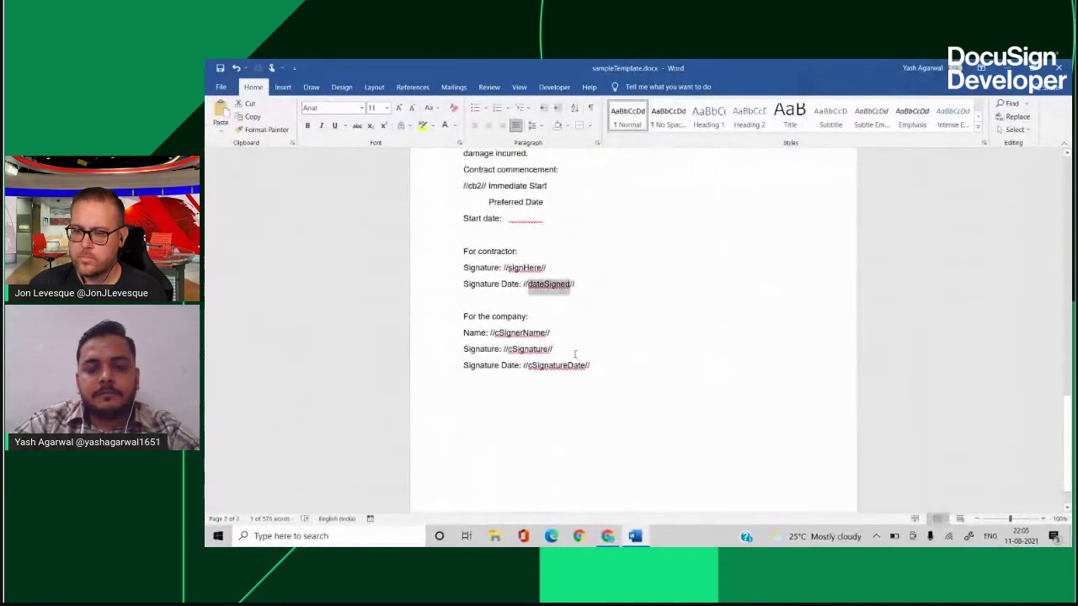
scroll(575, 354, up, 10)
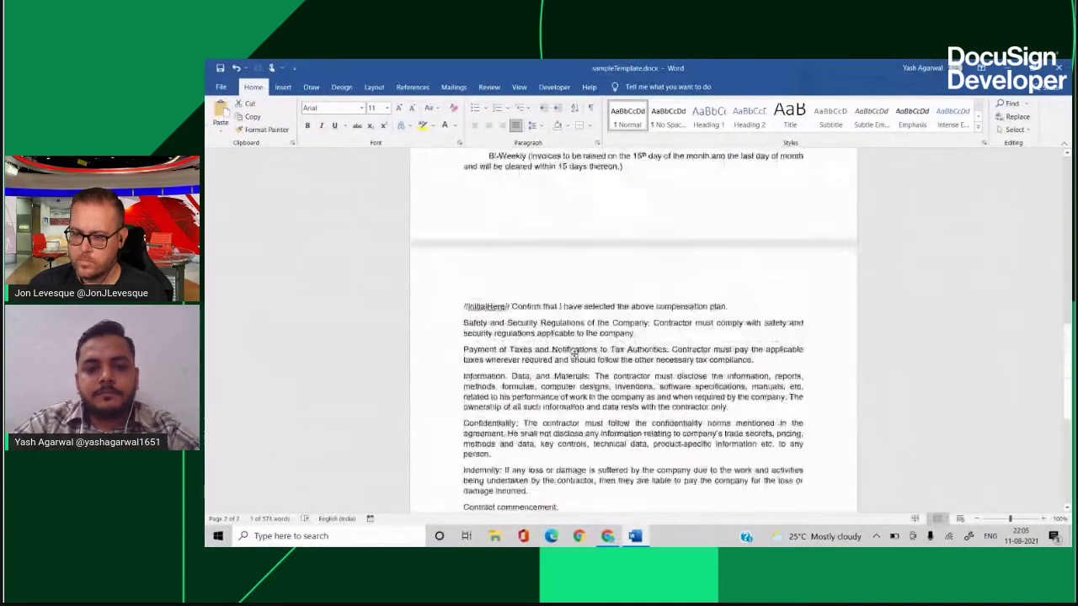
scroll(575, 354, up, 3)
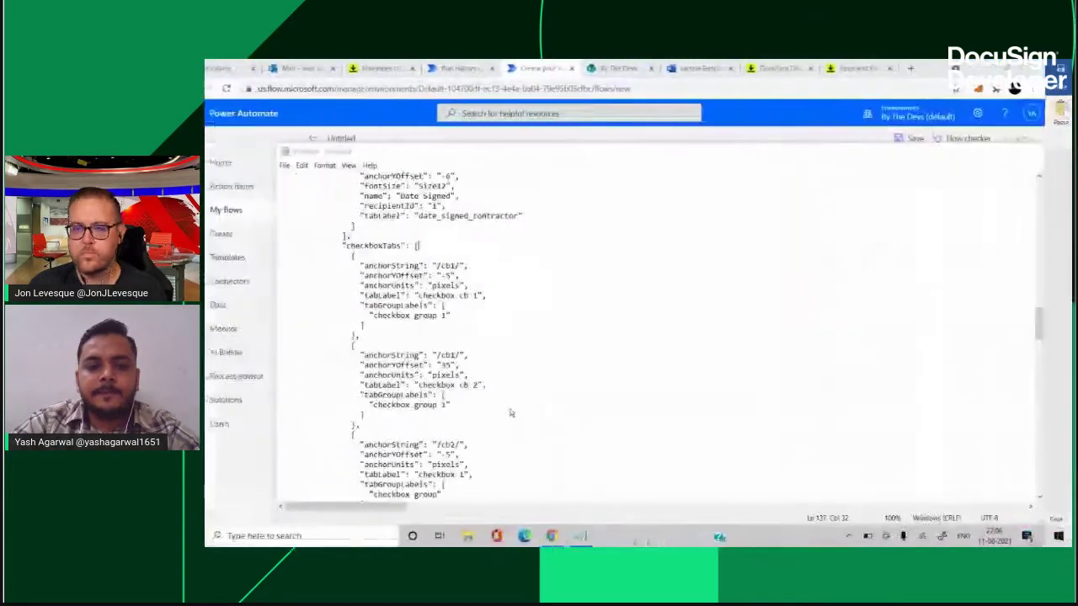
scroll(492, 396, down, 7)
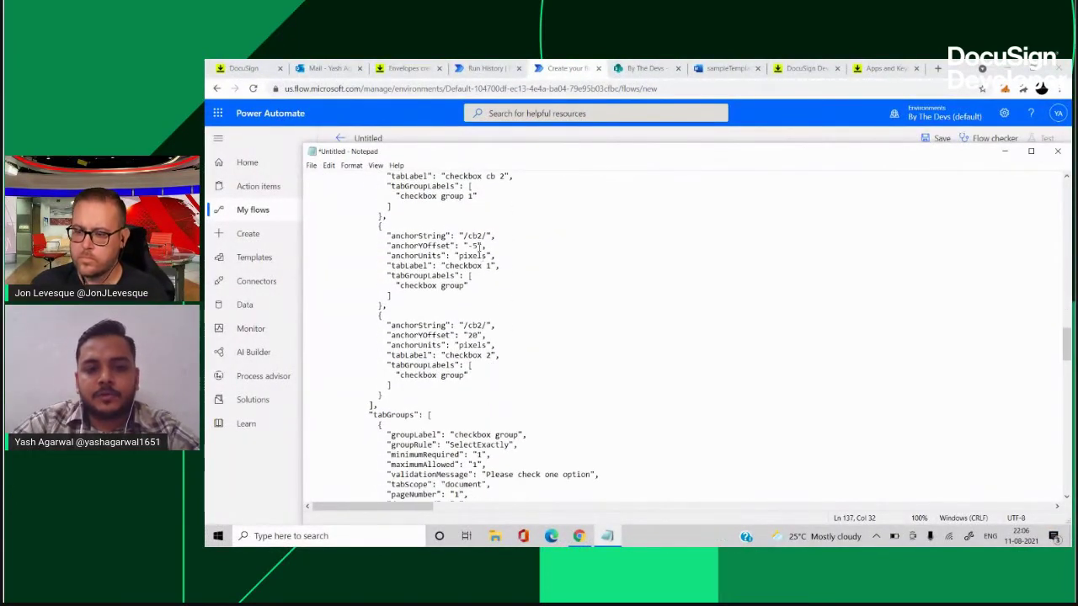
scroll(533, 353, up, 2)
scroll(534, 352, down, 2)
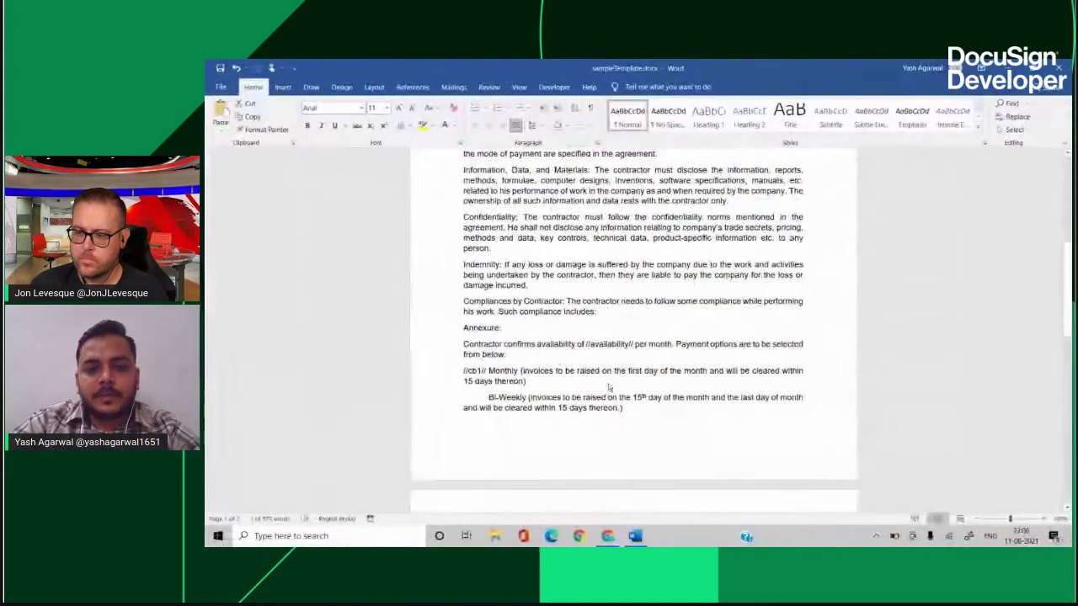
scroll(609, 387, down, 15)
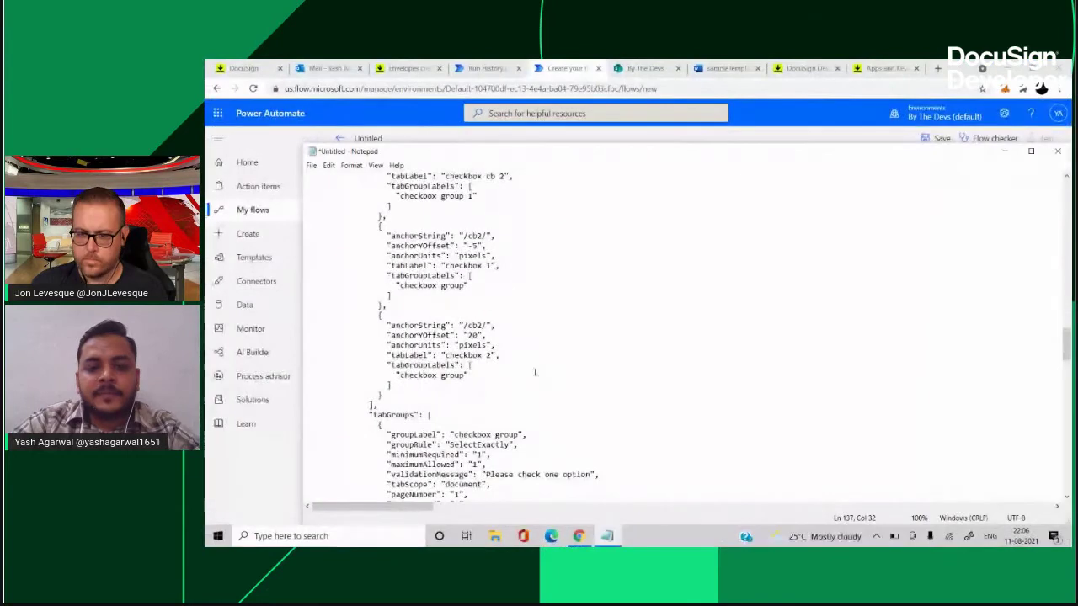
scroll(533, 372, down, 4)
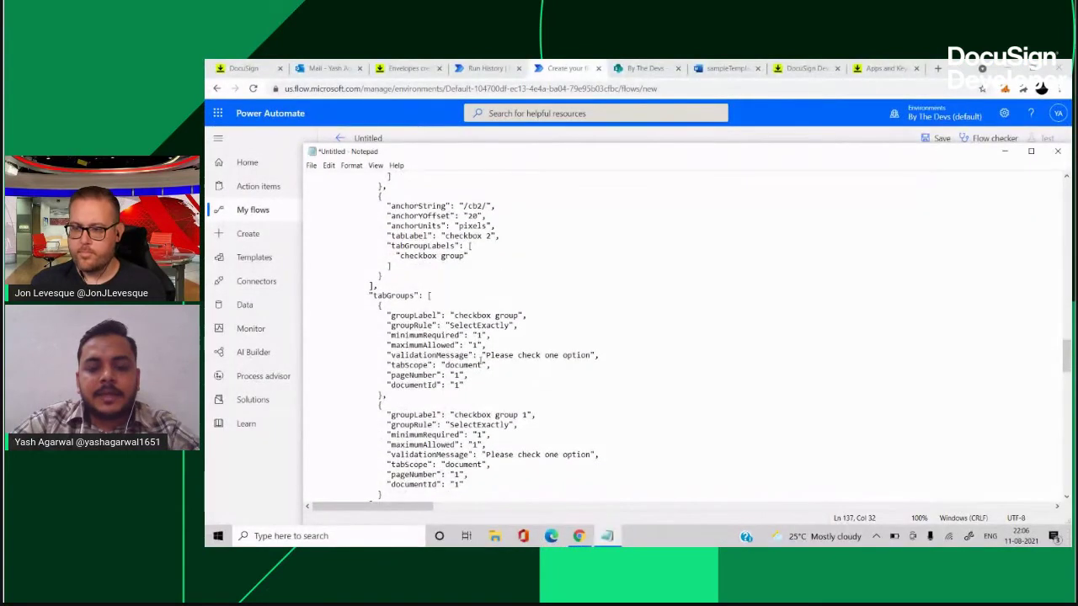
scroll(506, 282, down, 2)
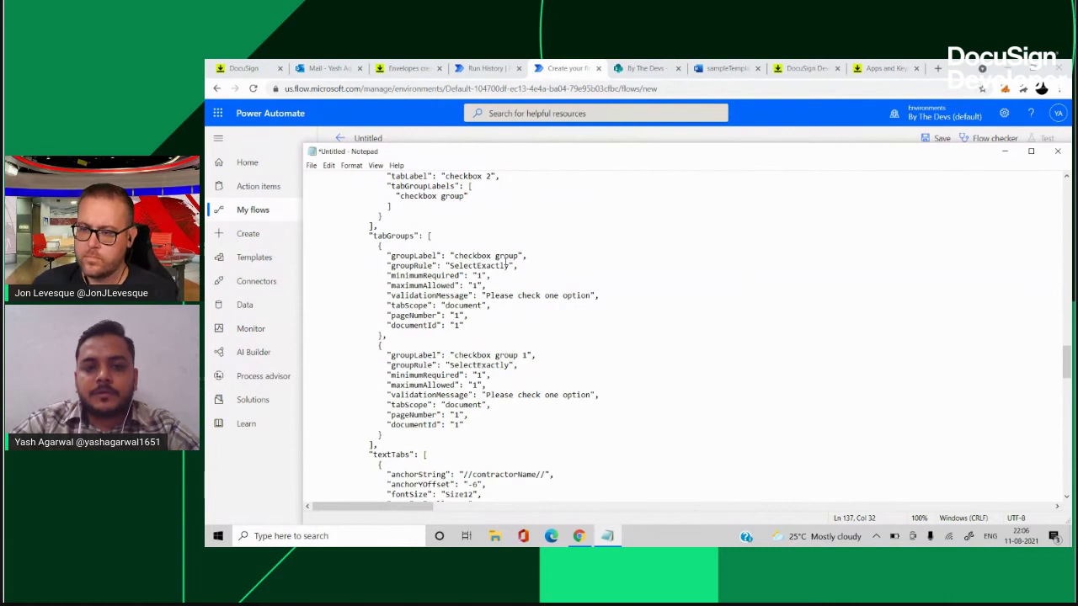
scroll(509, 268, up, 2)
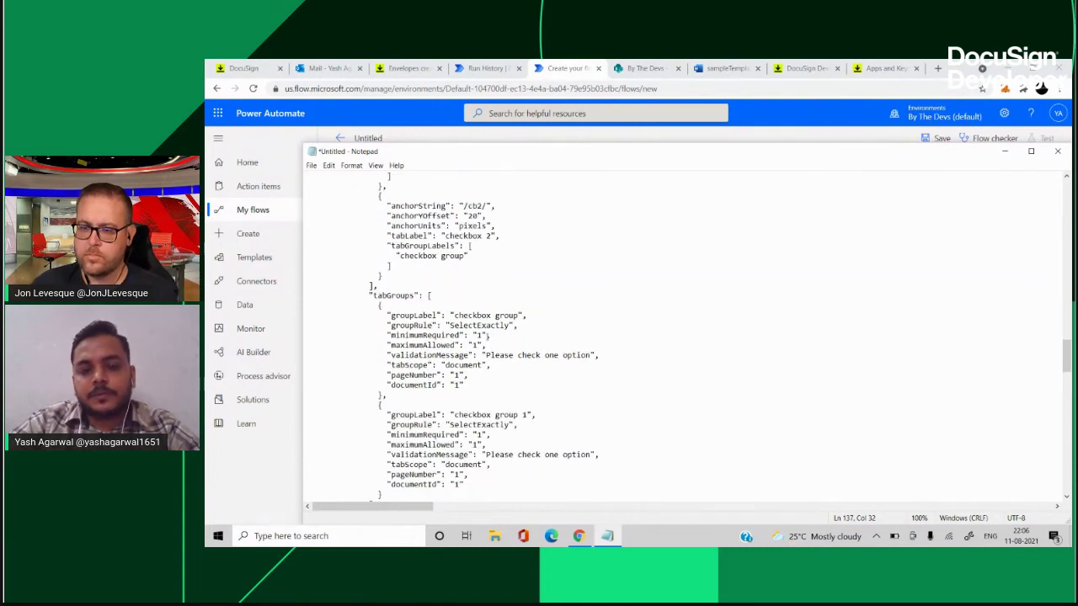
scroll(509, 317, down, 3)
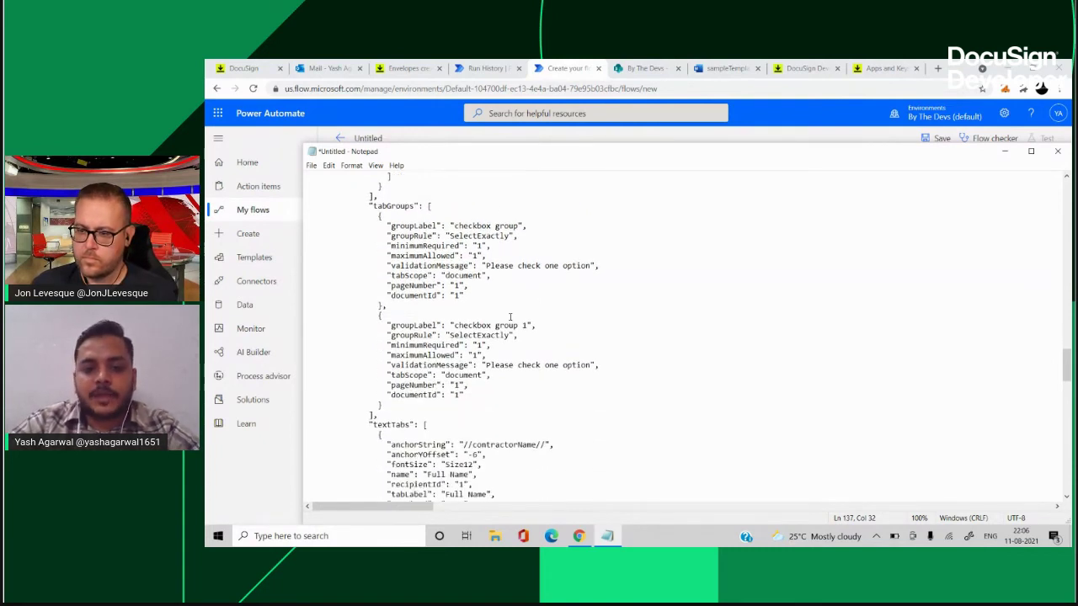
scroll(505, 357, down, 5)
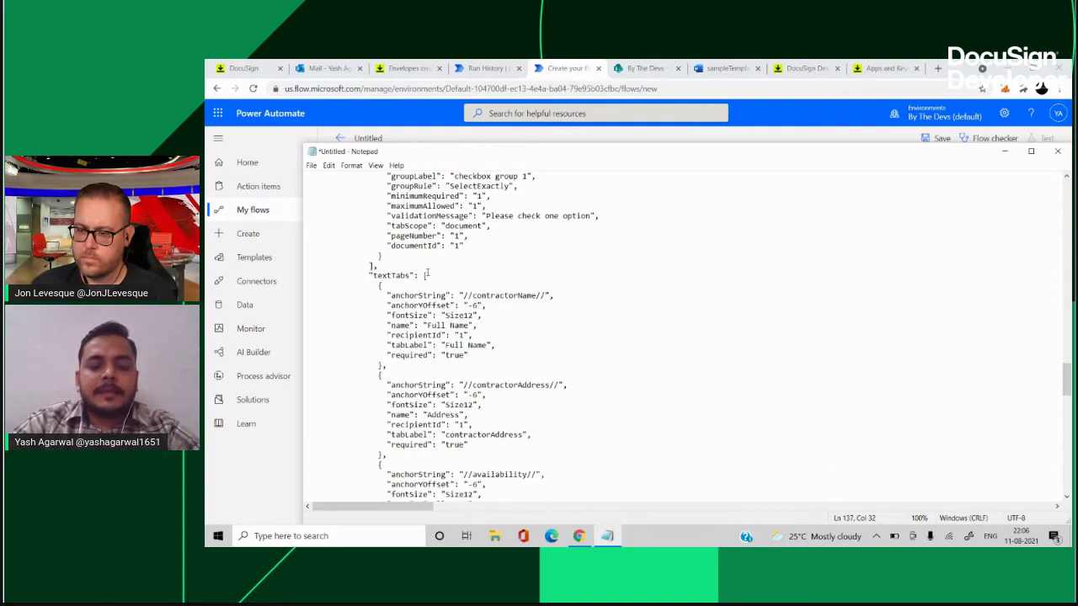
scroll(462, 306, down, 2)
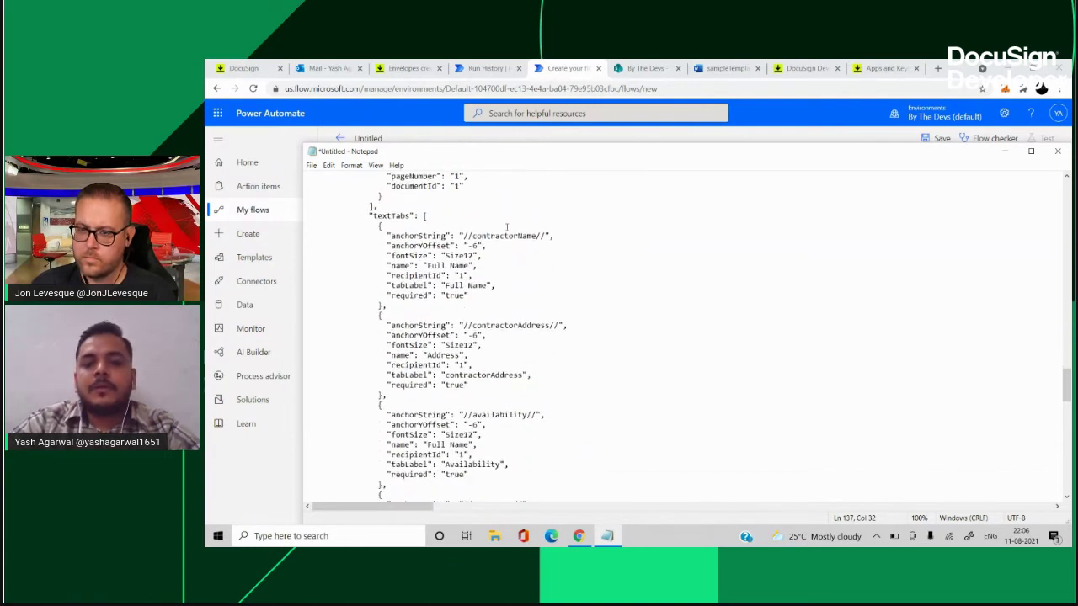
double_click(506, 235)
double_click(505, 325)
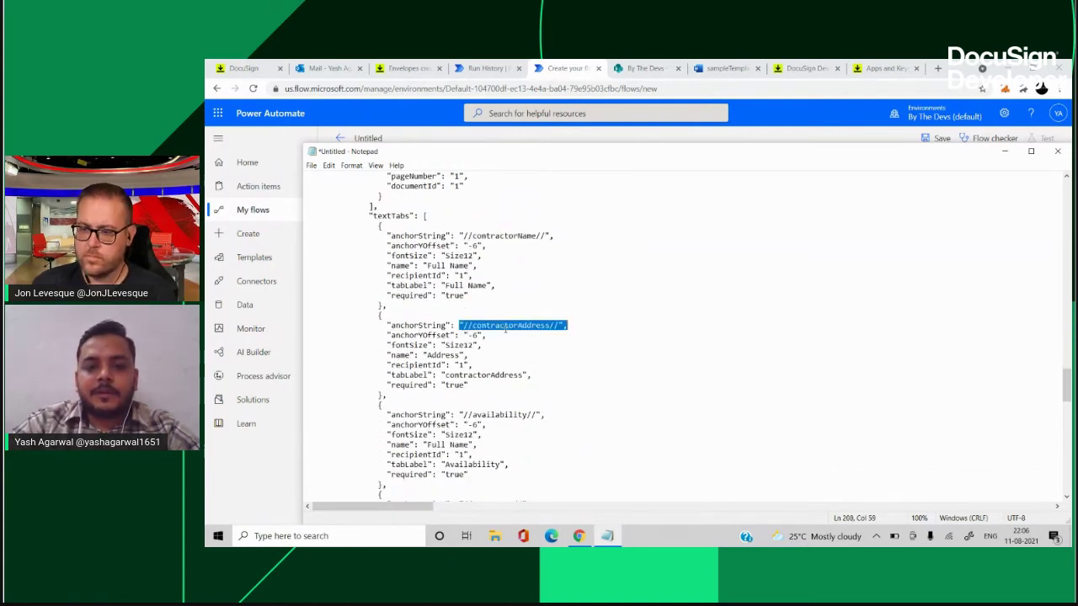
scroll(505, 328, down, 4)
click(512, 295)
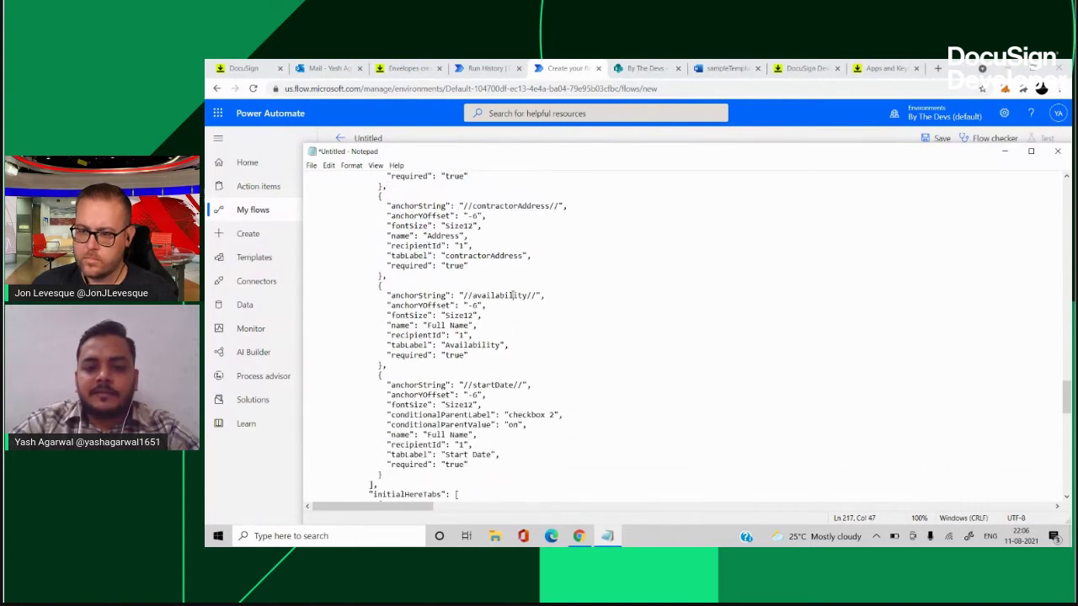
scroll(538, 348, down, 4)
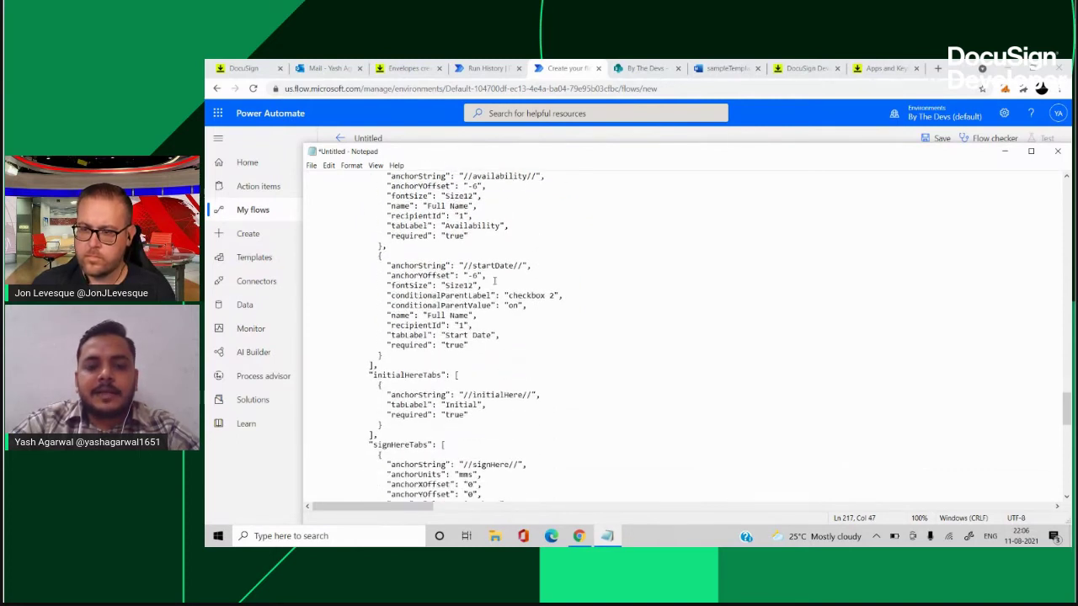
drag(389, 294, 552, 305)
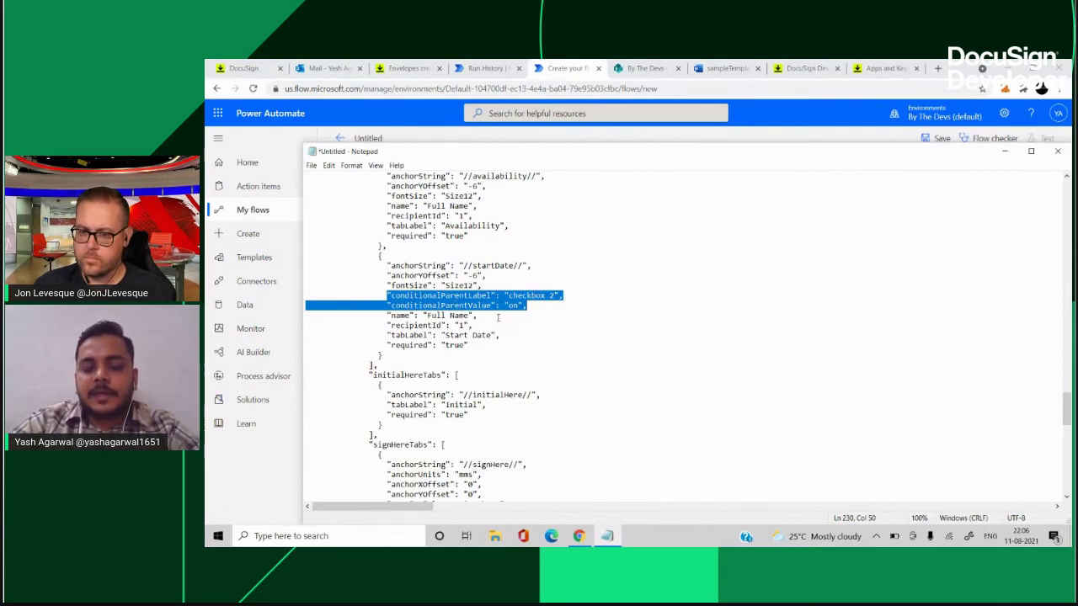
scroll(498, 317, up, 14)
scroll(498, 318, up, 7)
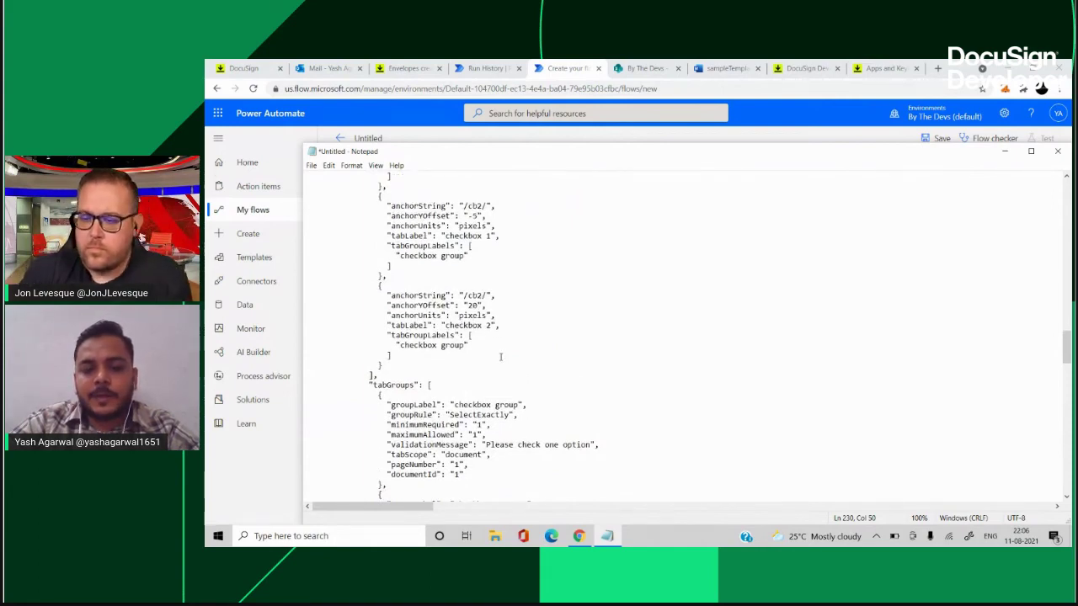
scroll(500, 357, down, 8)
scroll(500, 357, down, 10)
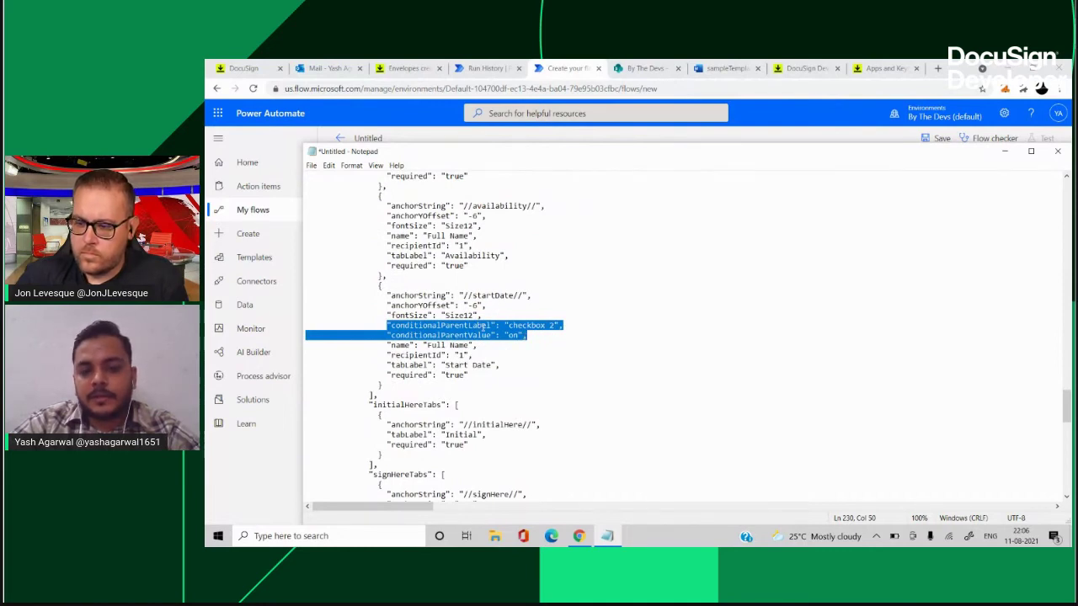
scroll(483, 325, down, 4)
click(502, 307)
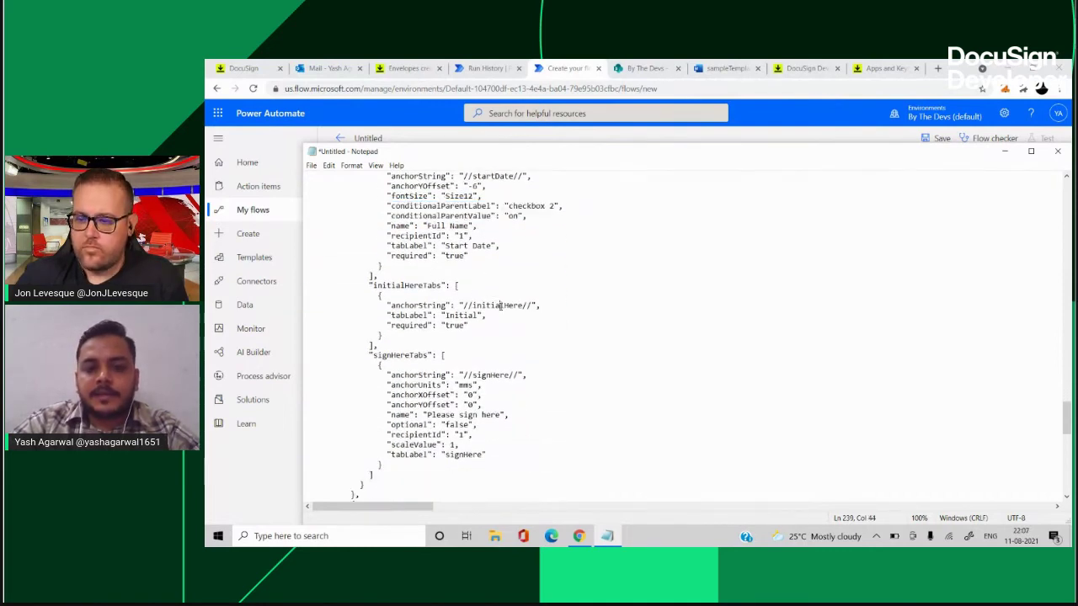
double_click(502, 307)
scroll(514, 342, down, 4)
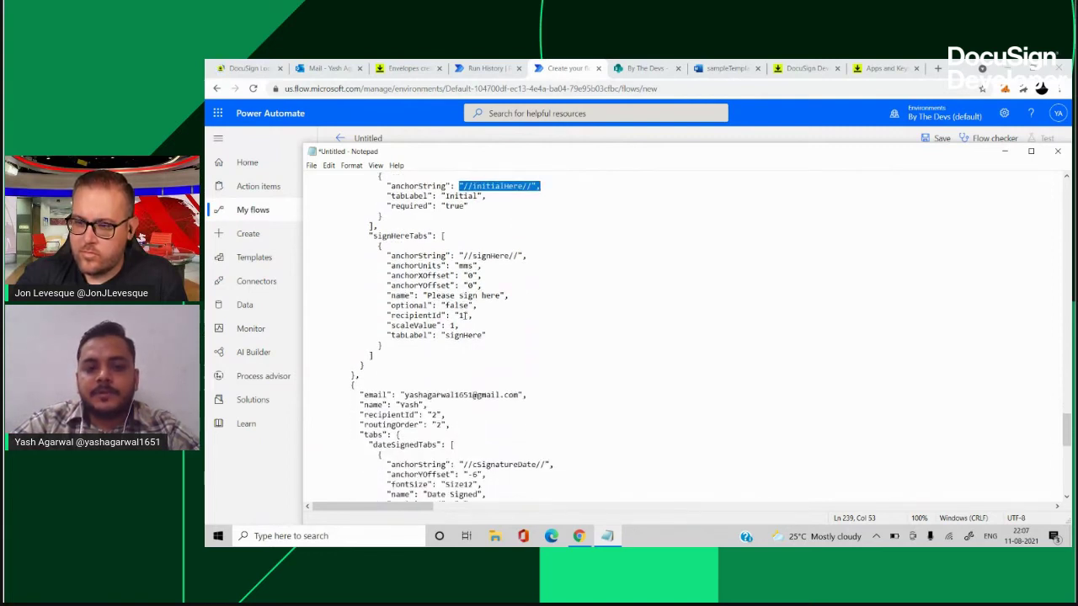
scroll(463, 315, down, 5)
scroll(447, 268, down, 2)
scroll(447, 268, up, 1)
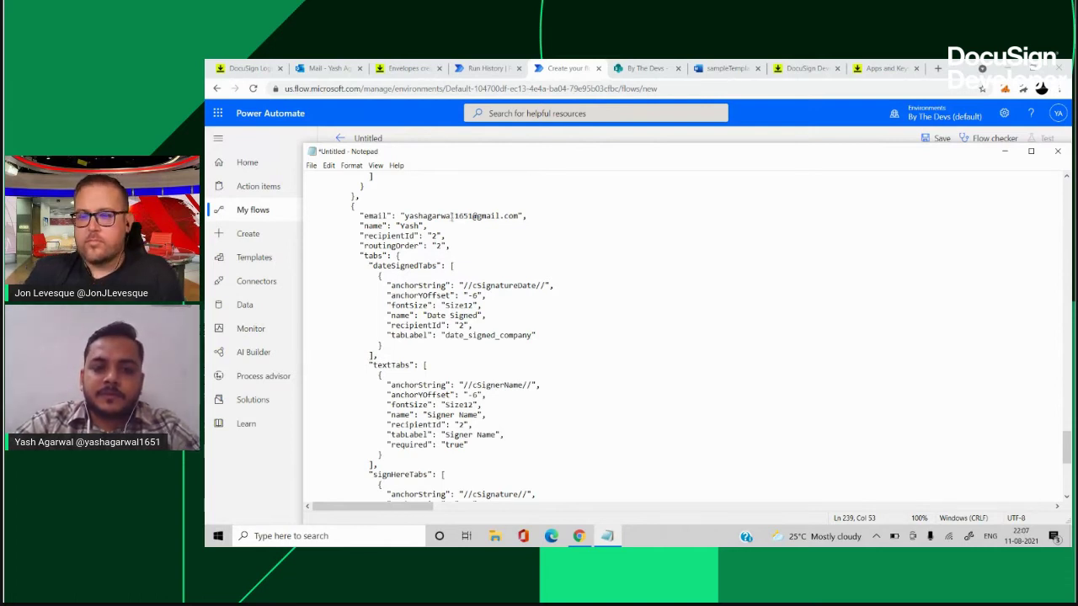
scroll(515, 291, down, 2)
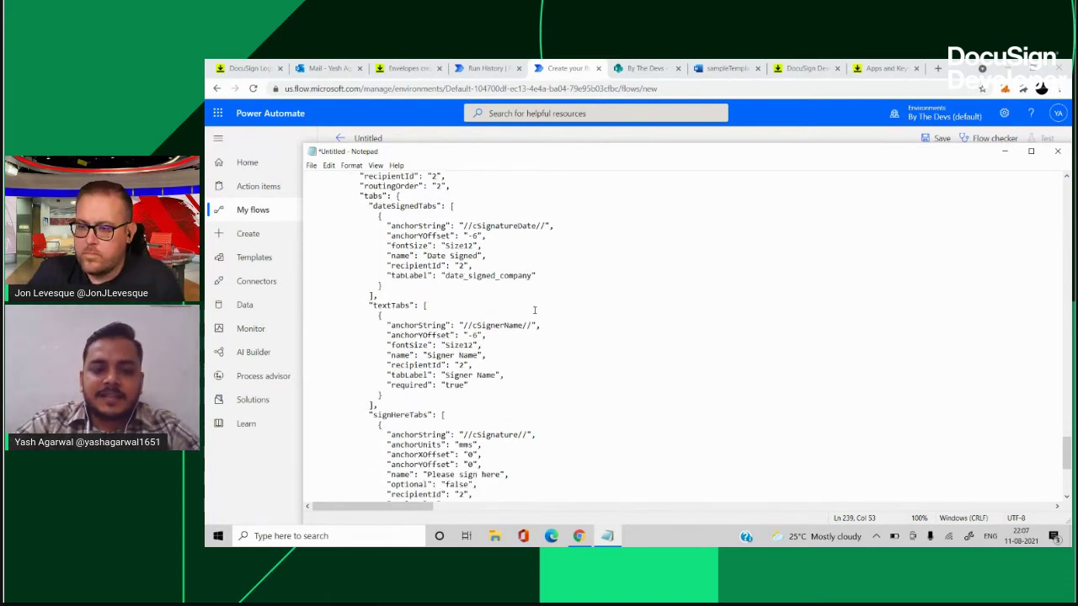
double_click(506, 225)
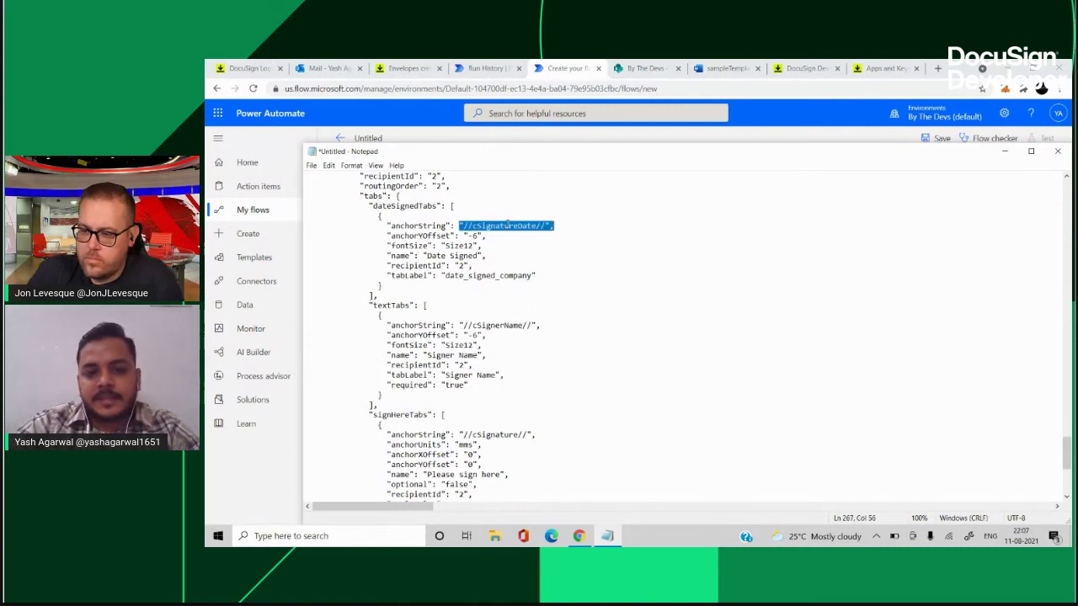
double_click(503, 325)
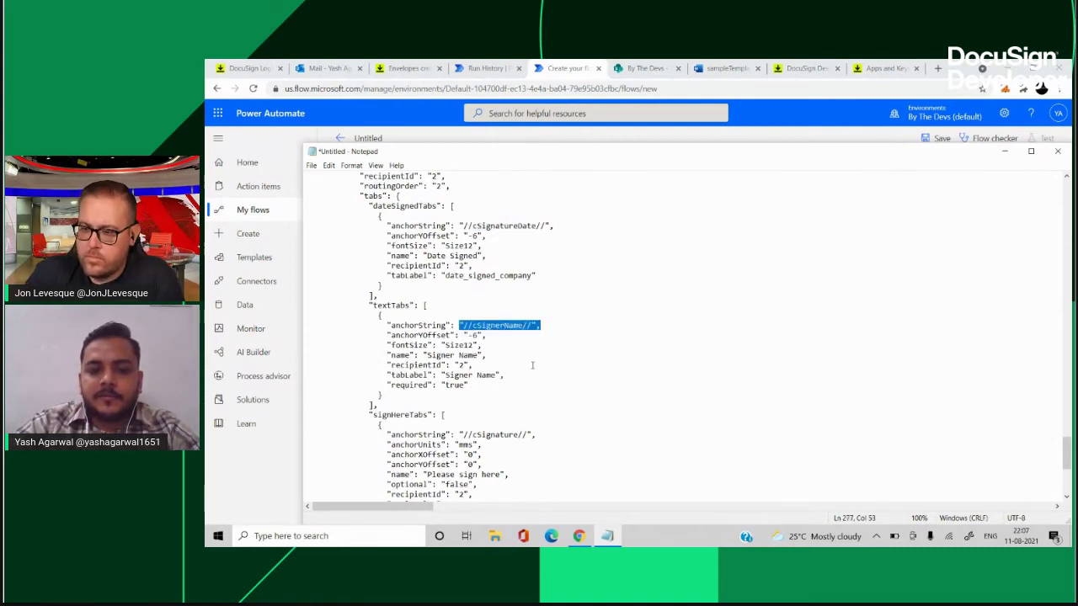
scroll(532, 365, down, 4)
double_click(505, 315)
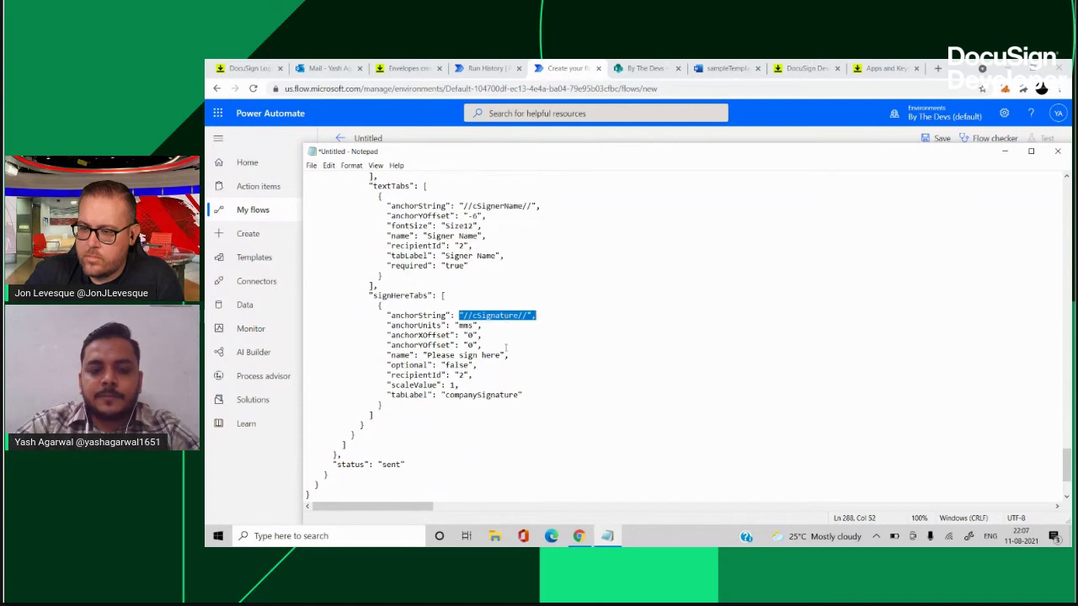
scroll(504, 398, down, 4)
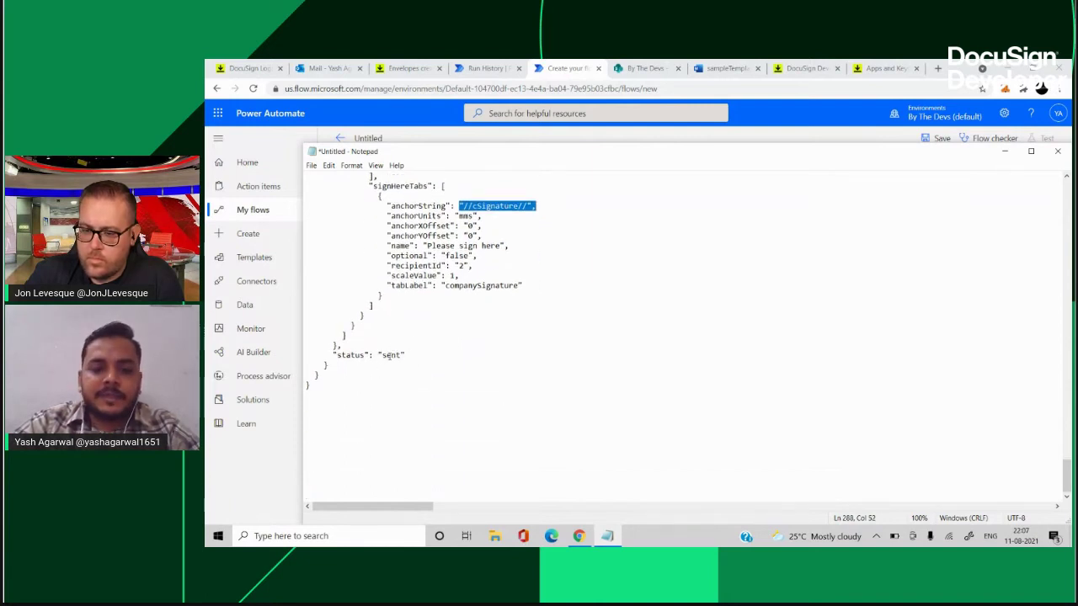
scroll(417, 353, up, 3)
scroll(417, 353, up, 20)
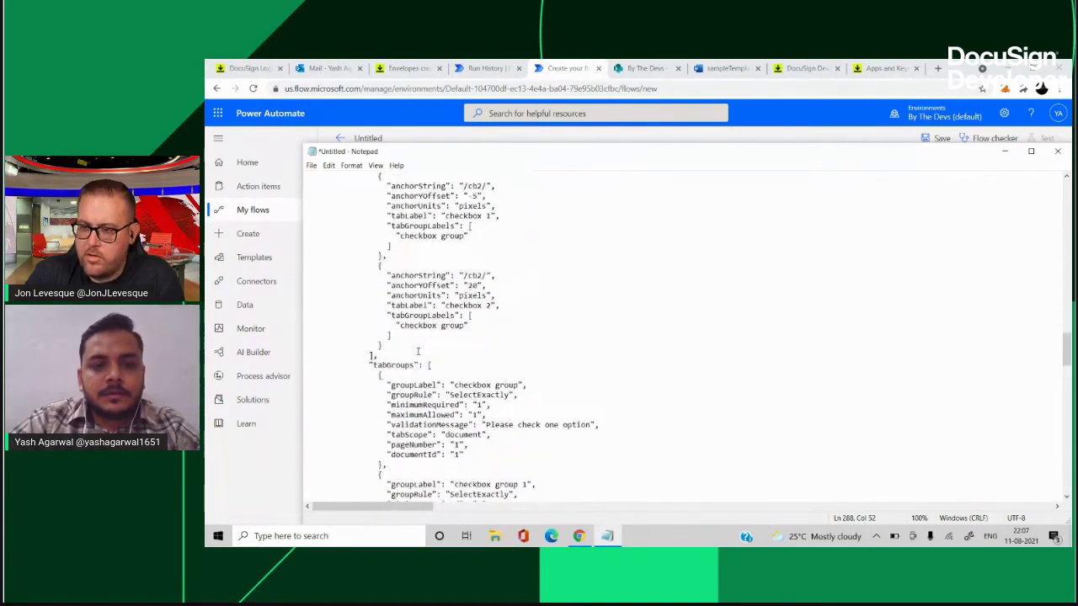
scroll(416, 352, up, 14)
scroll(416, 351, down, 7)
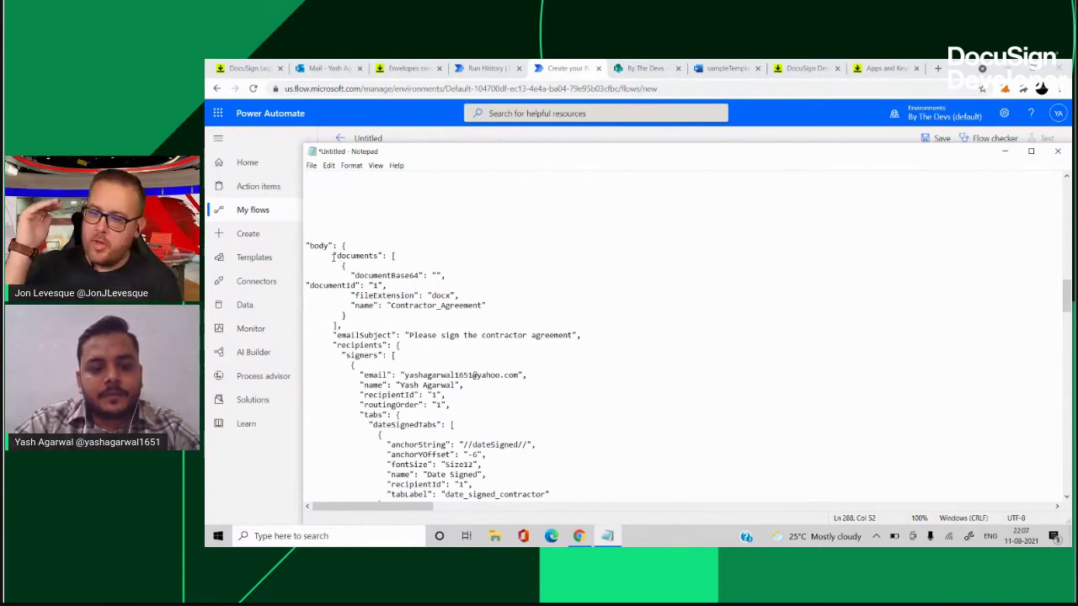
Step: Copy the Notepad envelope JSON and paste it into the Send Envelope body field
drag(334, 256, 489, 463)
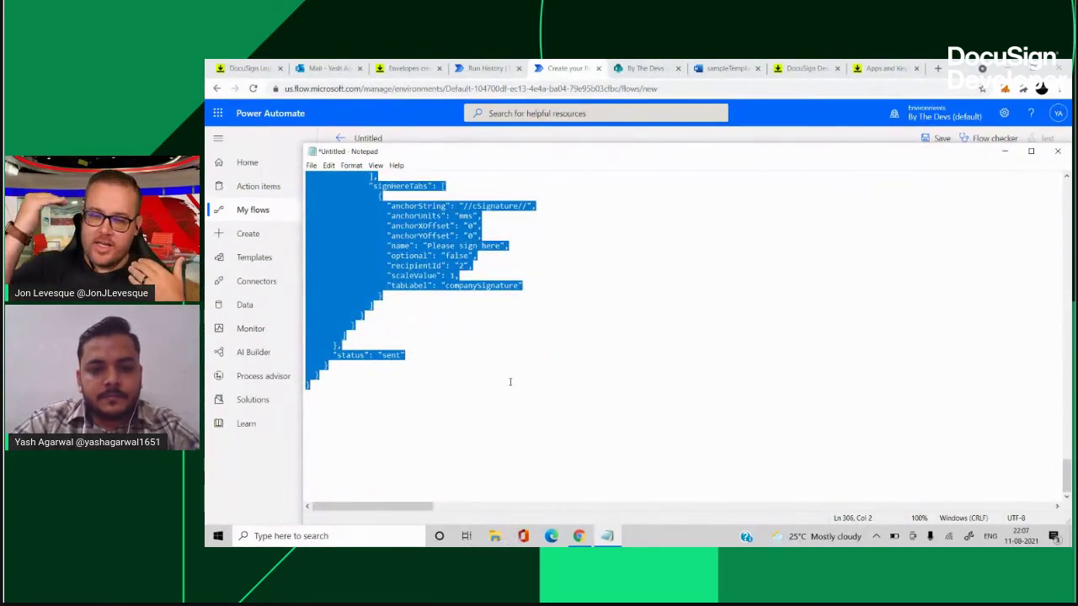
scroll(634, 296, up, 6)
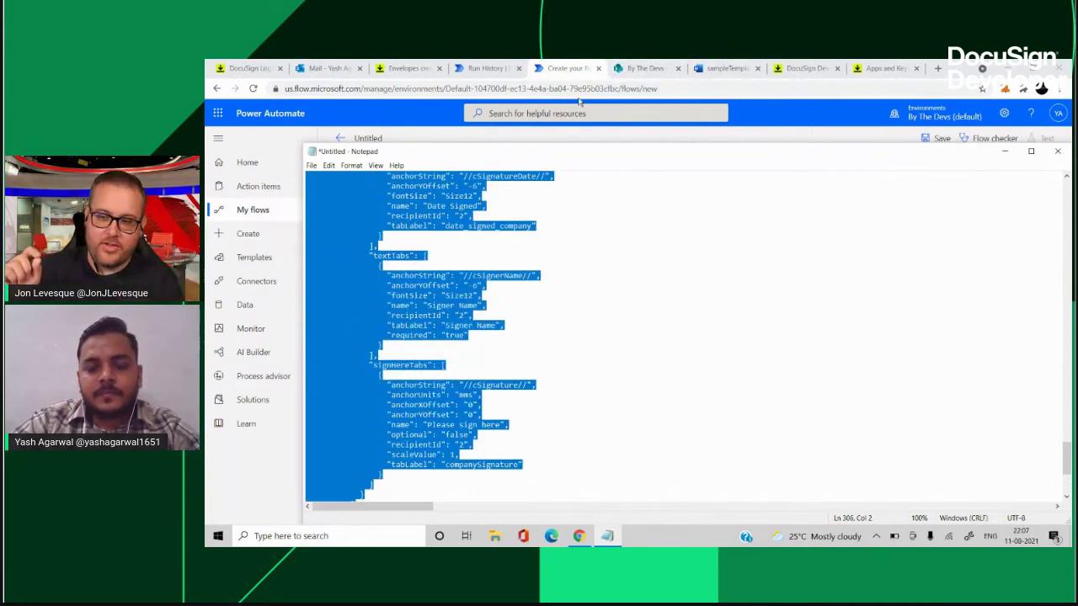
scroll(654, 244, up, 2)
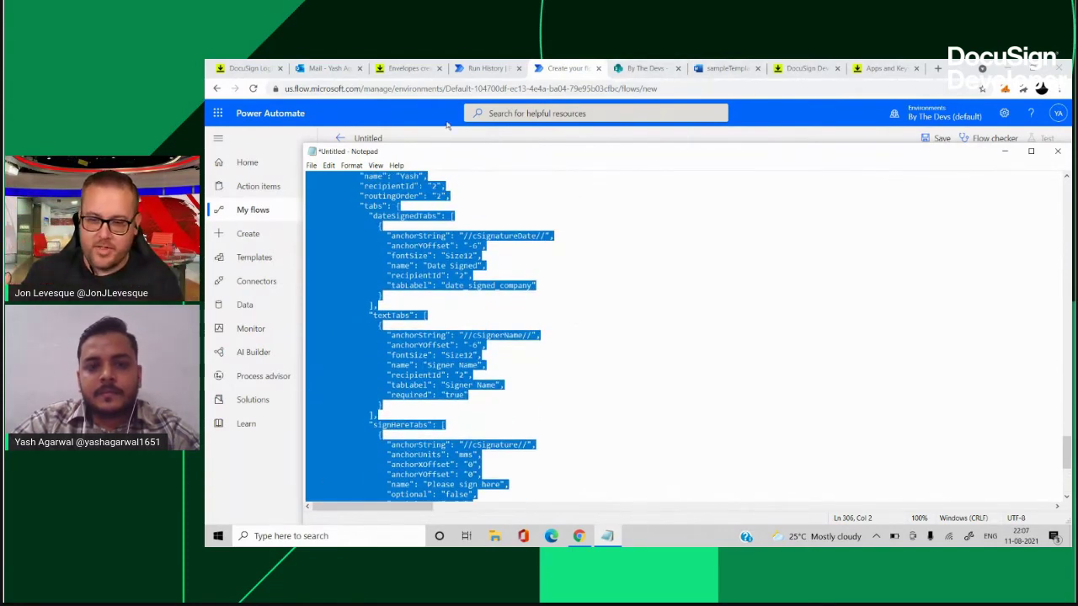
click(435, 120)
click(639, 294)
key(ctrl+v)
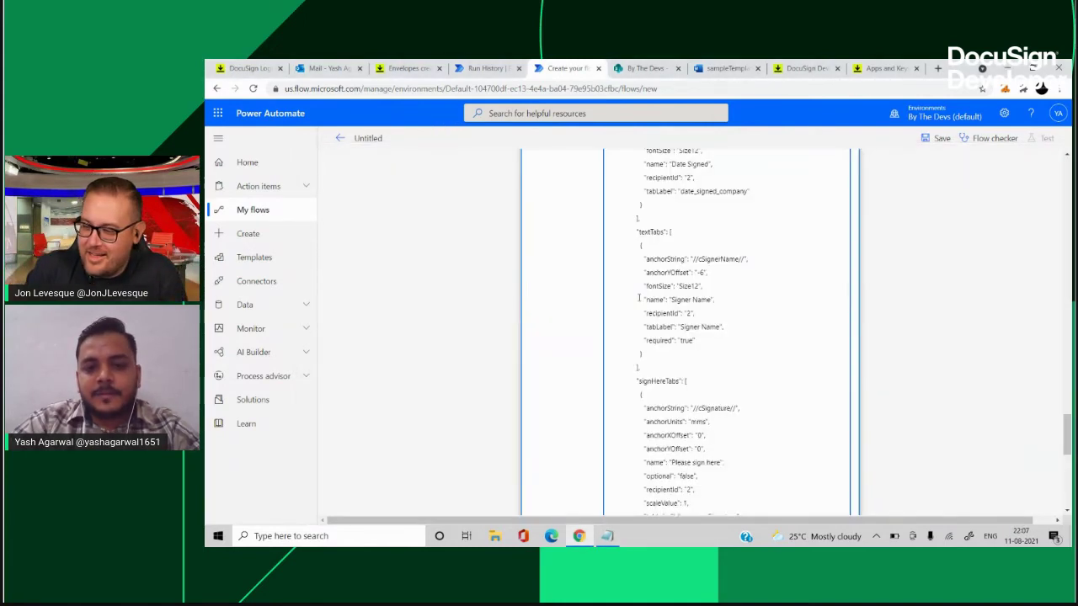
scroll(739, 366, down, 1)
key(ctrl+a)
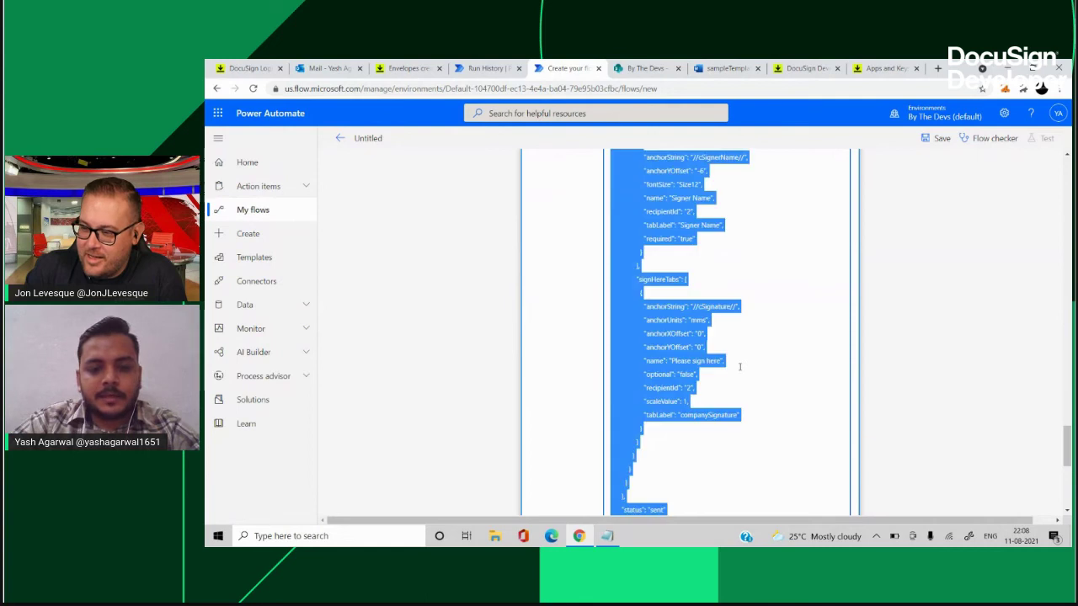
click(937, 69)
Step: Find JSONLint via a 'check json' search and validate the pasted envelope JSON
click(912, 89)
text(check json)
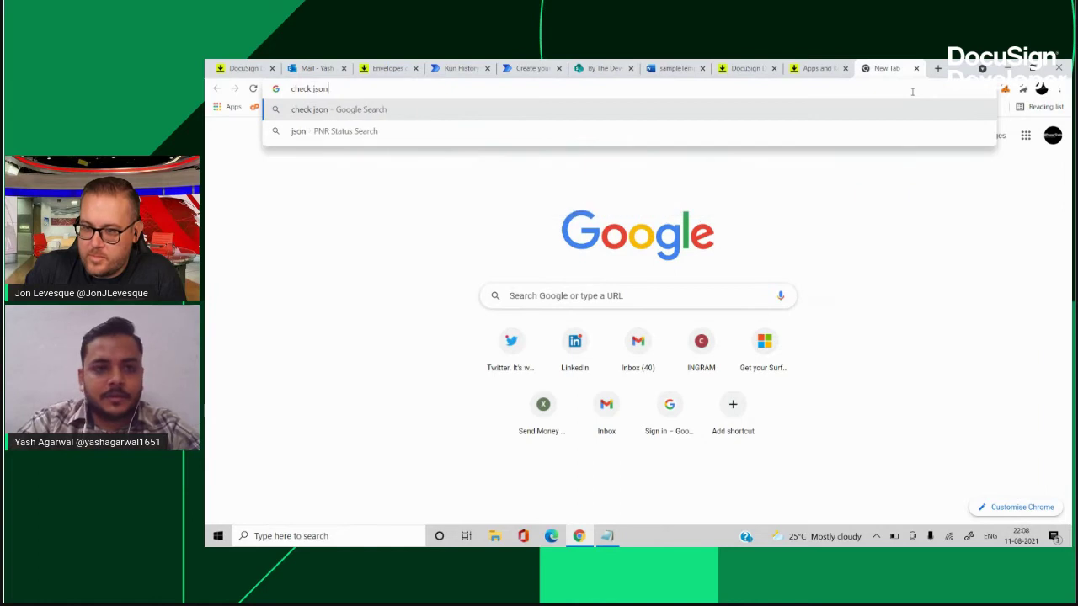
key(Return)
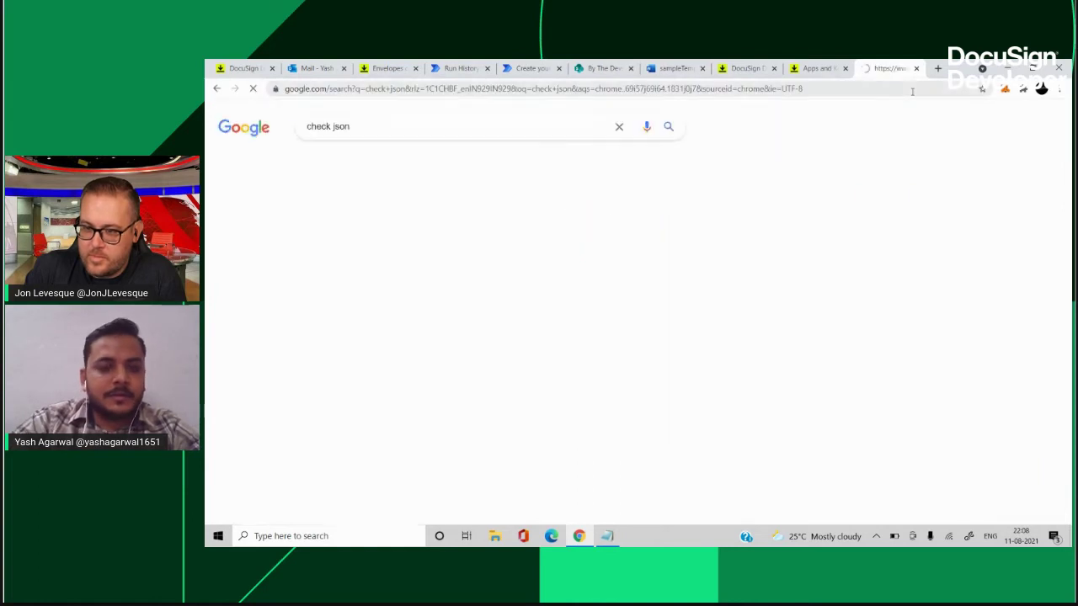
click(457, 224)
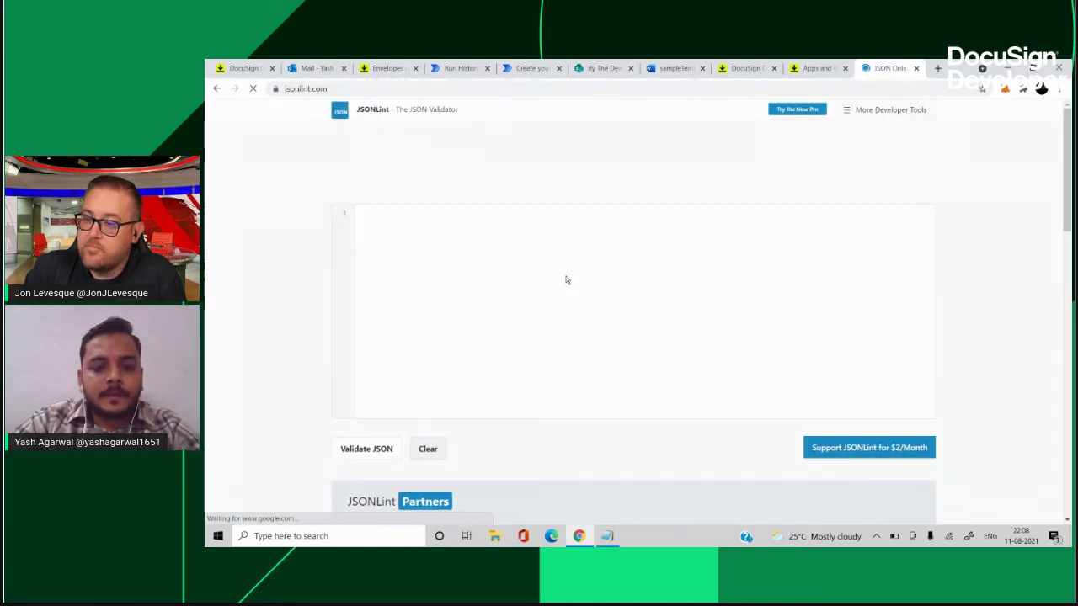
key(ctrl+v)
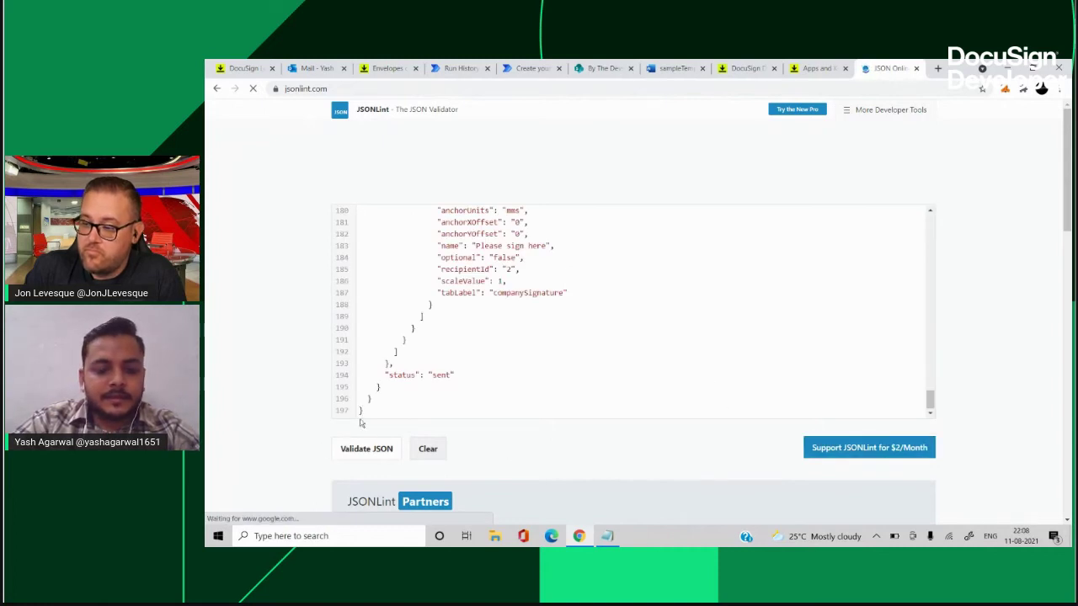
click(370, 449)
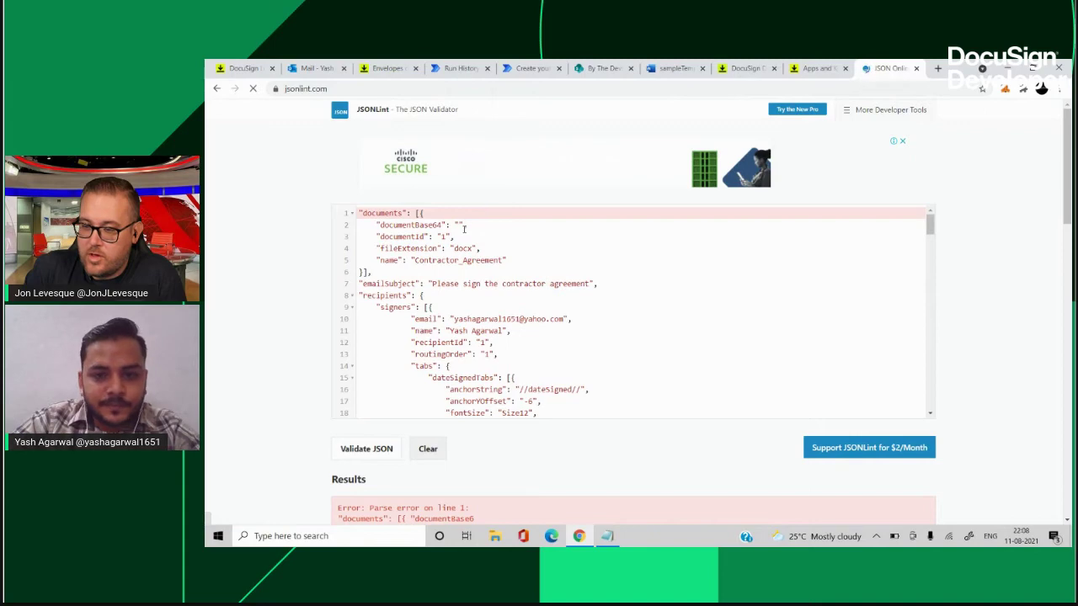
Step: Wrap the JSON with an opening brace on line 1 and a closing brace at the end
scroll(289, 325, down, 3)
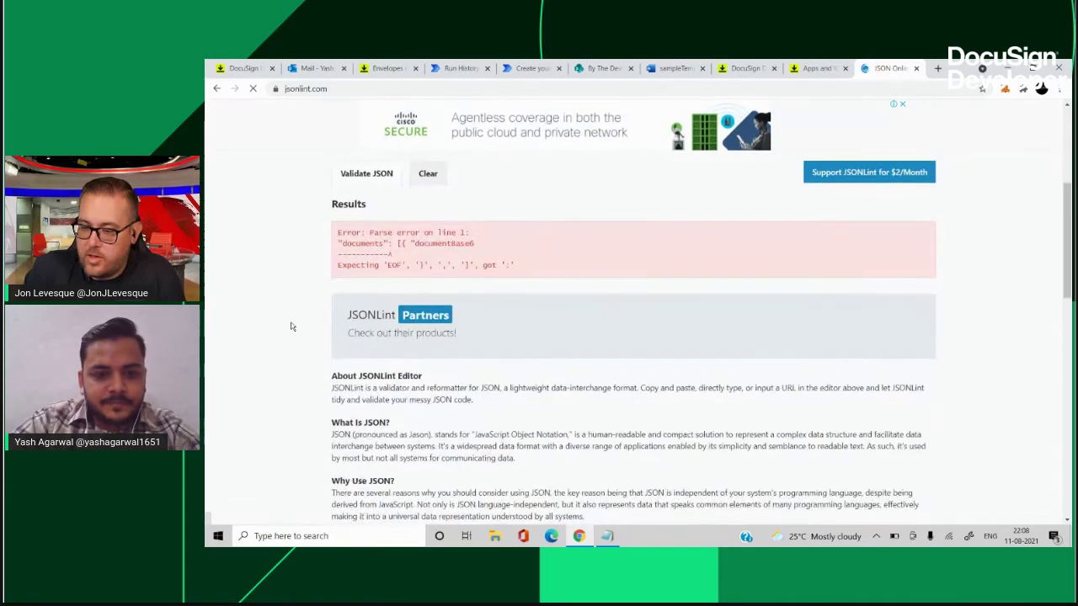
scroll(291, 326, up, 3)
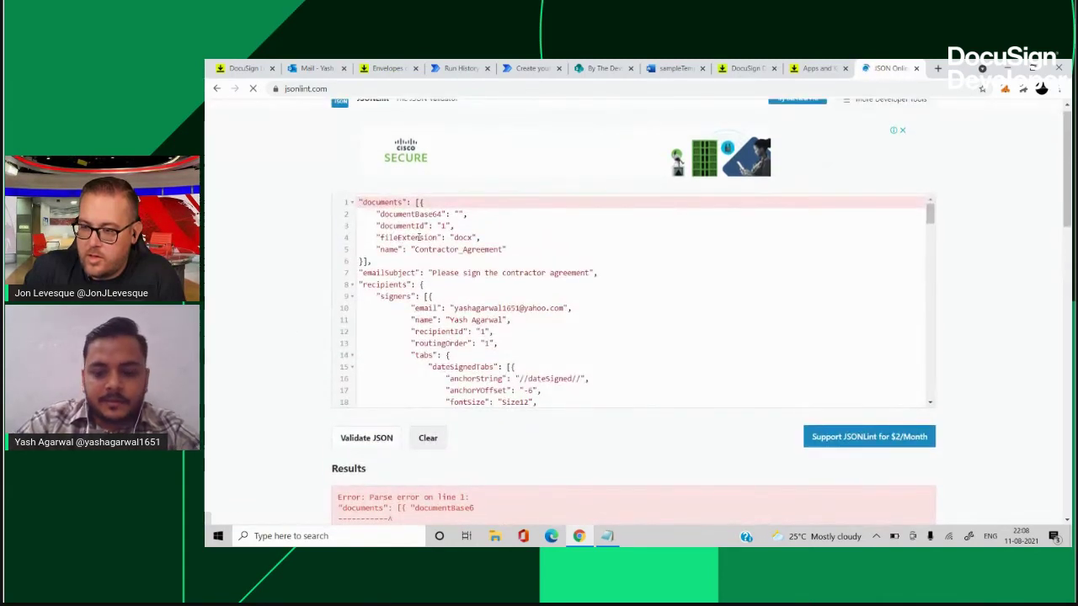
click(360, 202)
text({)
key(Return)
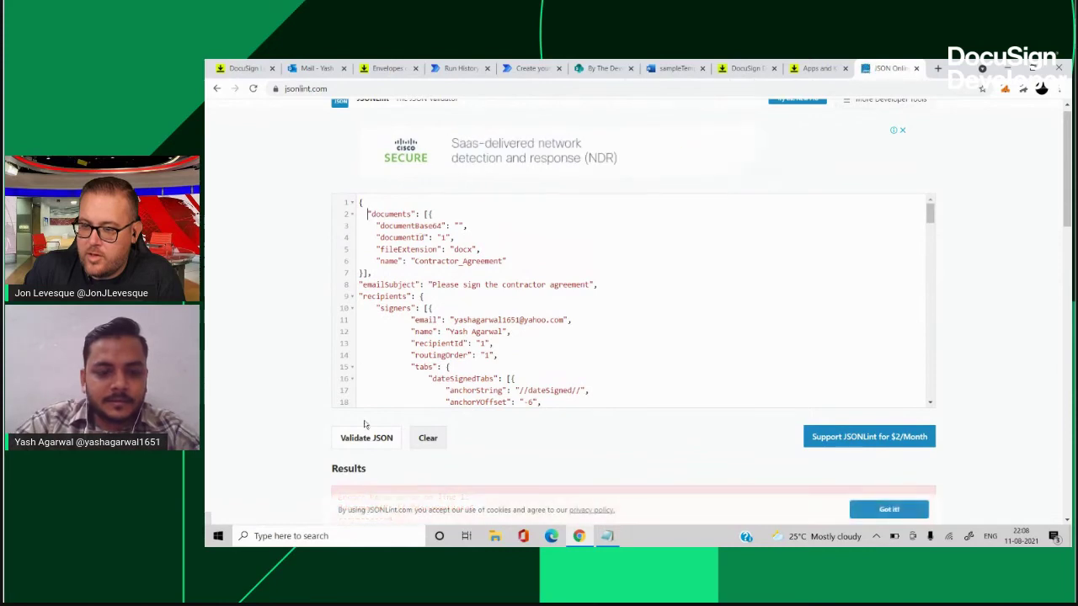
key(ctrl+End)
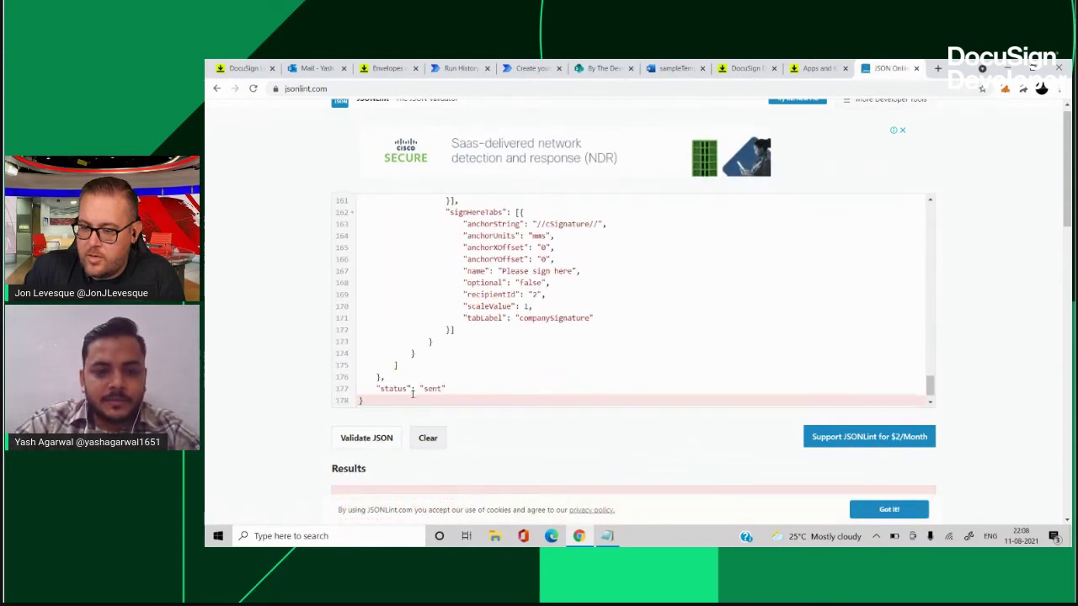
key(Return)
text(})
key(Up)
key(Up)
key(End)
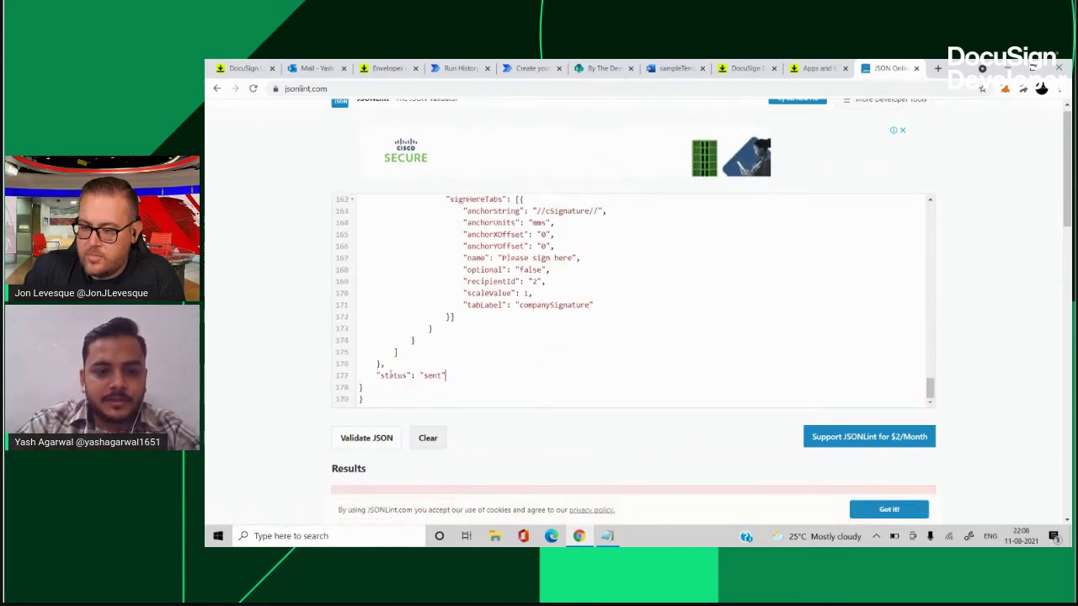
Step: Remove the extra closing brace, revalidate until valid, and select all the JSON
click(368, 438)
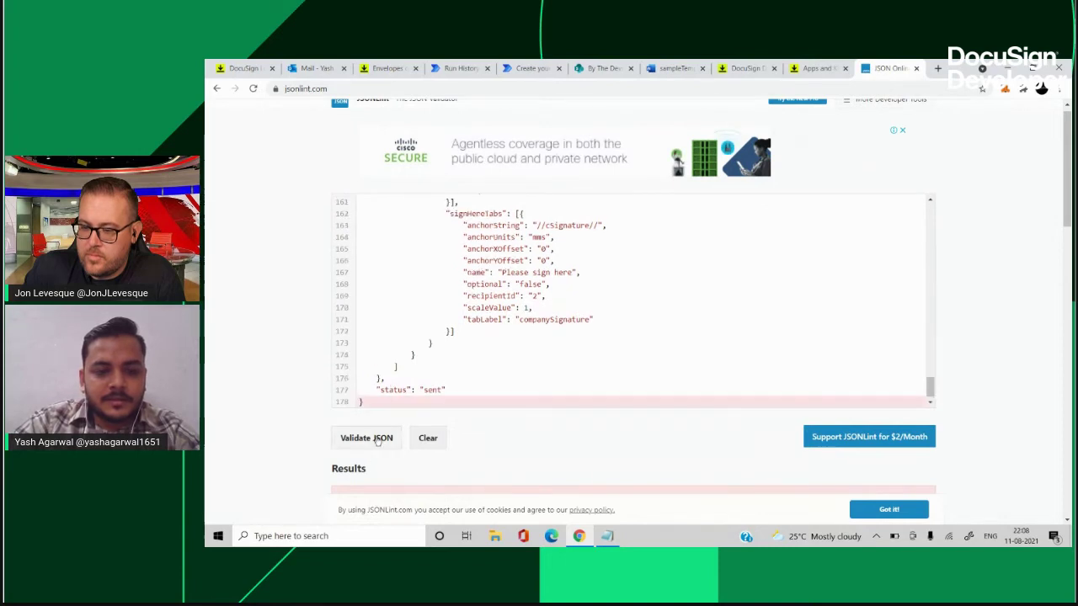
scroll(404, 387, down, 1)
click(394, 388)
key(BackSpace)
key(BackSpace)
click(366, 438)
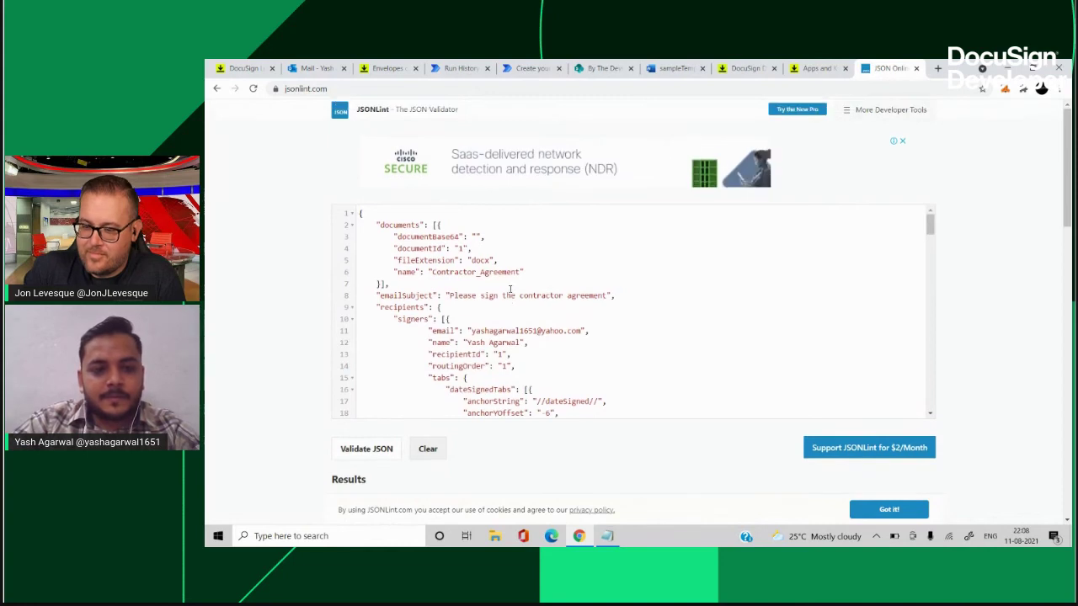
key(ctrl+a)
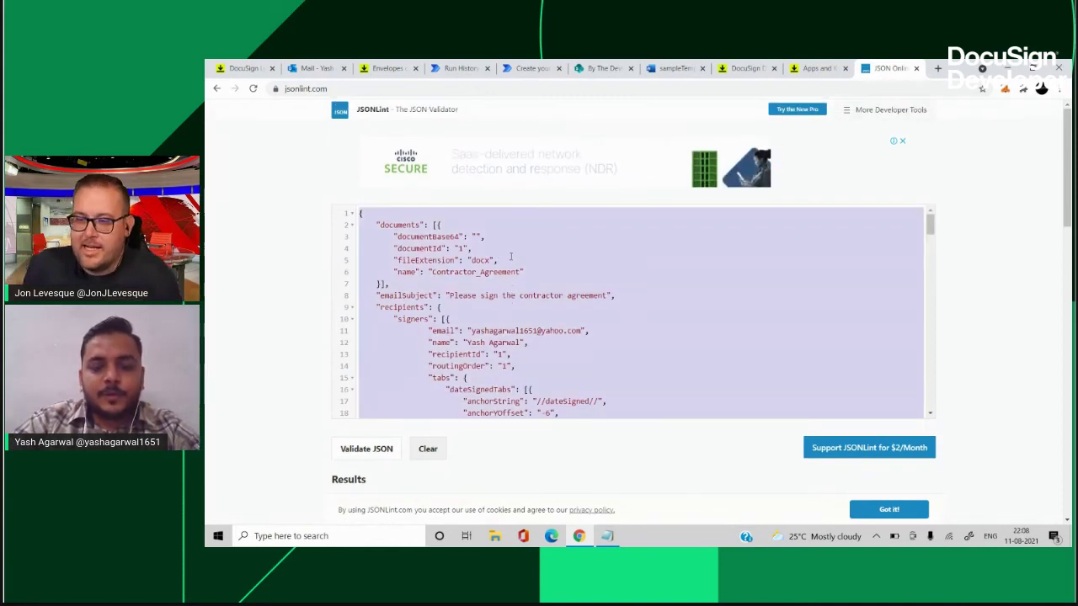
Step: Back in the flow editor, paste the validated contractor agreement JSON over the whole Send Envelope body
click(532, 70)
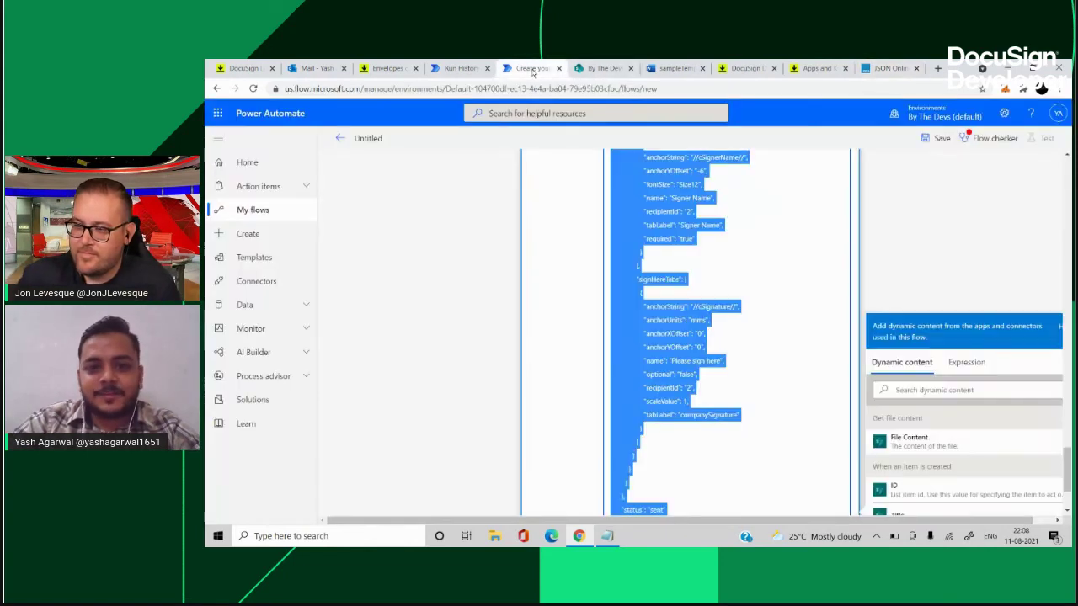
scroll(726, 281, up, 10)
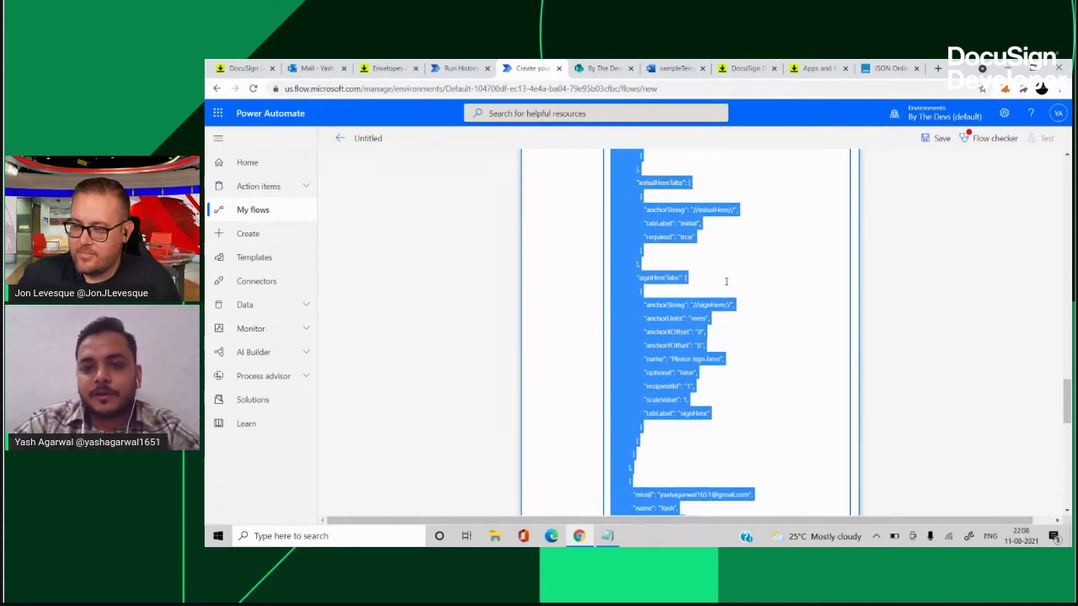
scroll(725, 281, up, 10)
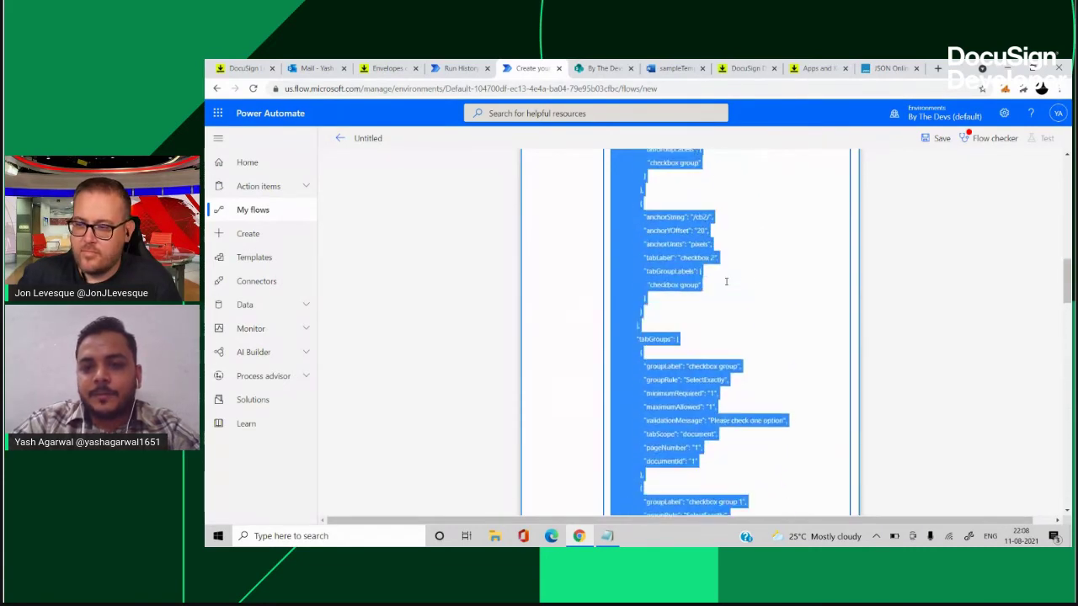
scroll(726, 281, up, 10)
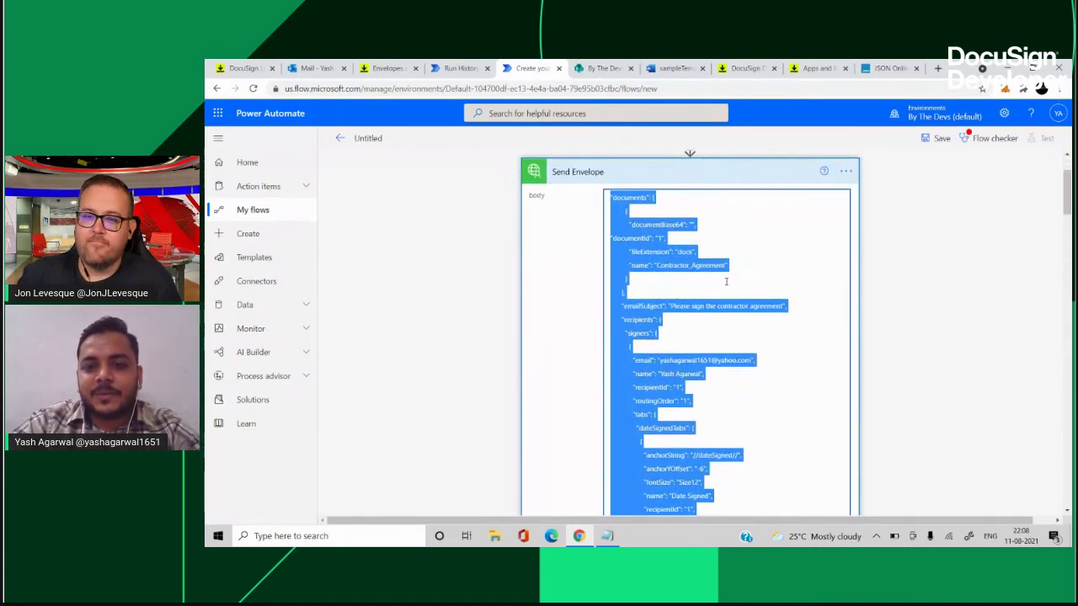
click(749, 252)
key(ctrl+a)
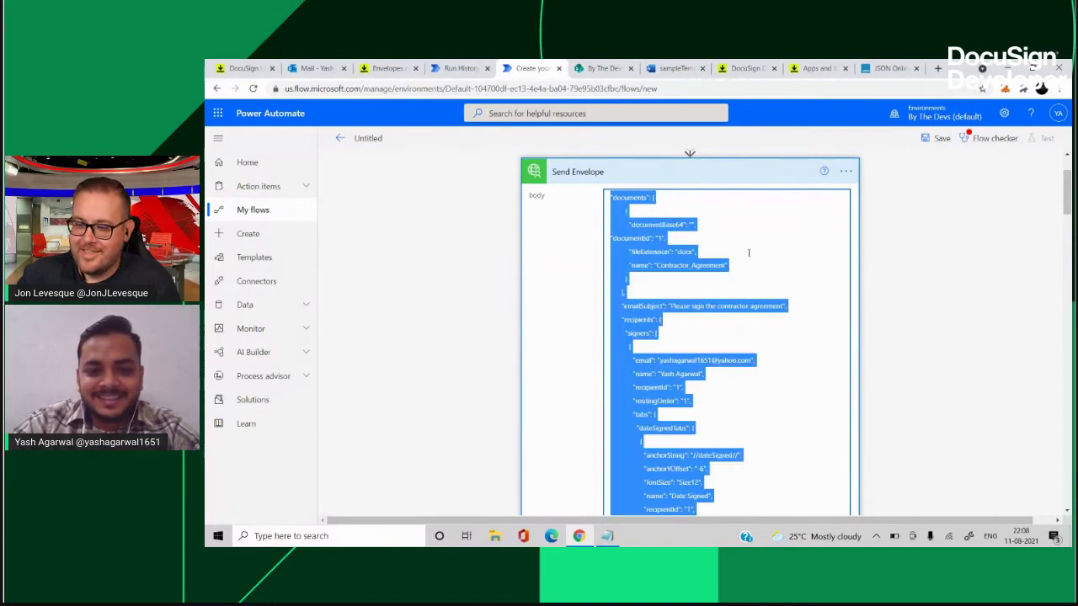
key(ctrl+v)
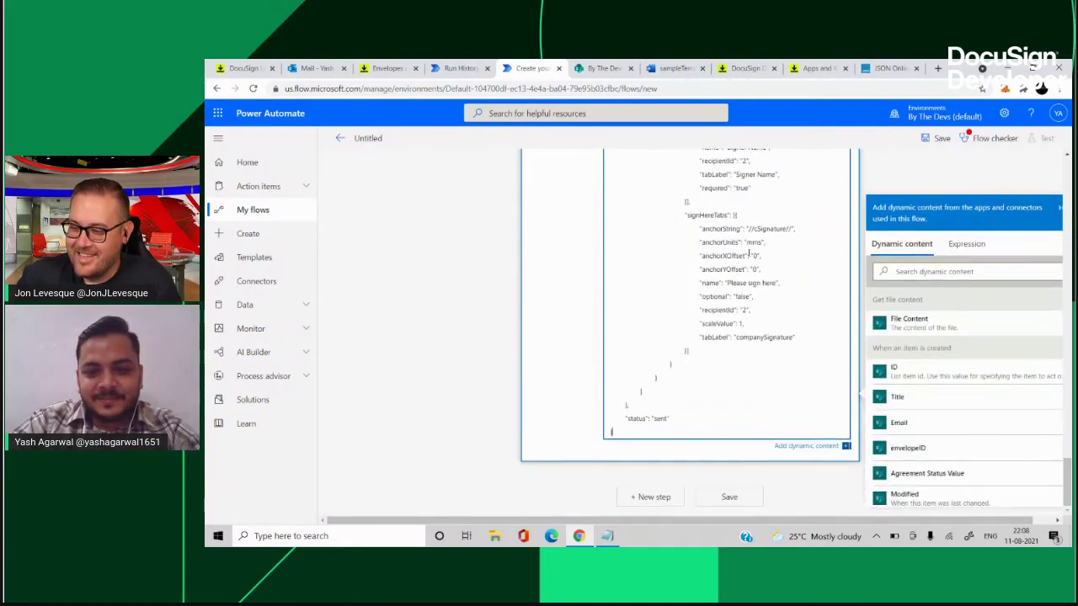
scroll(757, 363, up, 10)
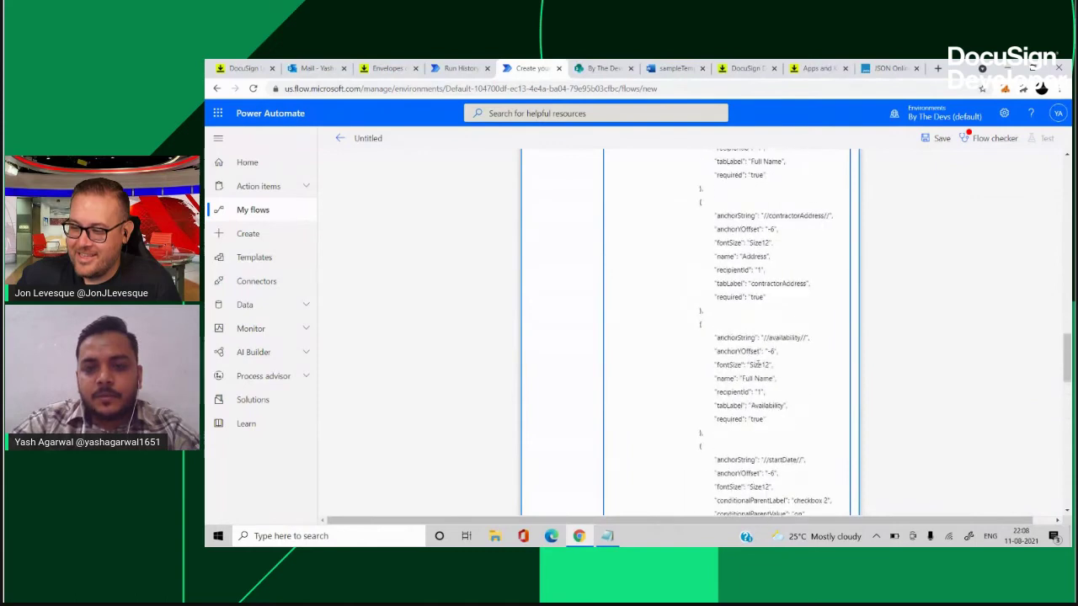
scroll(757, 364, up, 10)
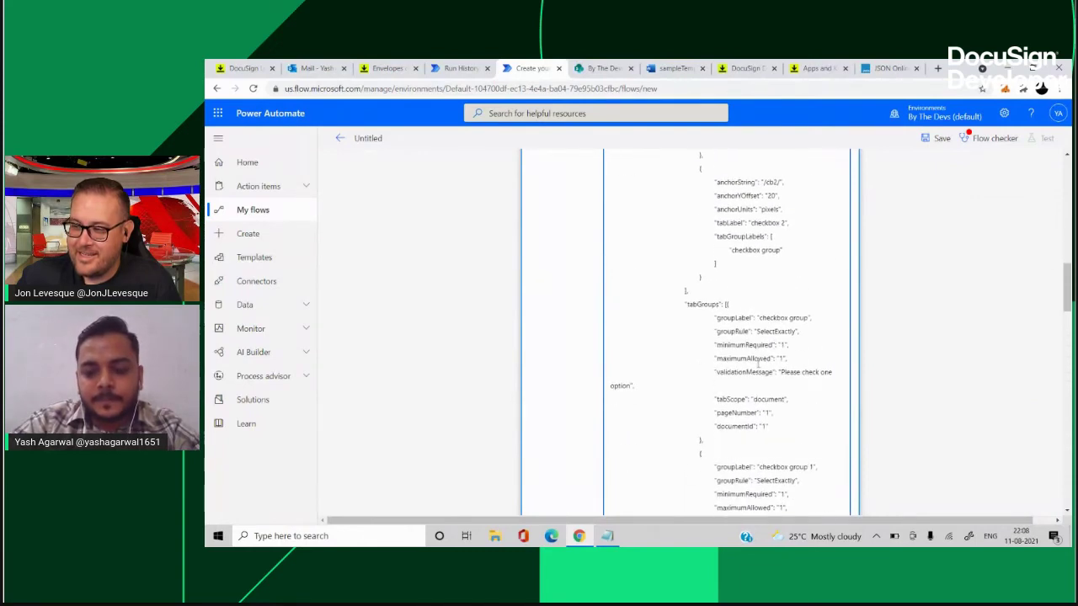
scroll(757, 363, down, 1)
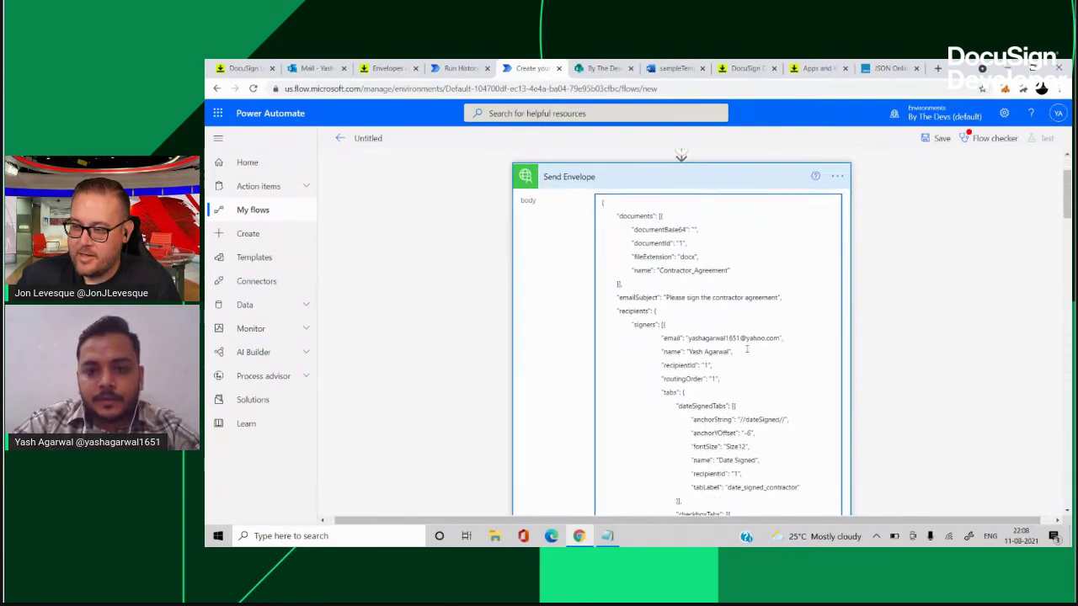
scroll(876, 266, down, 1)
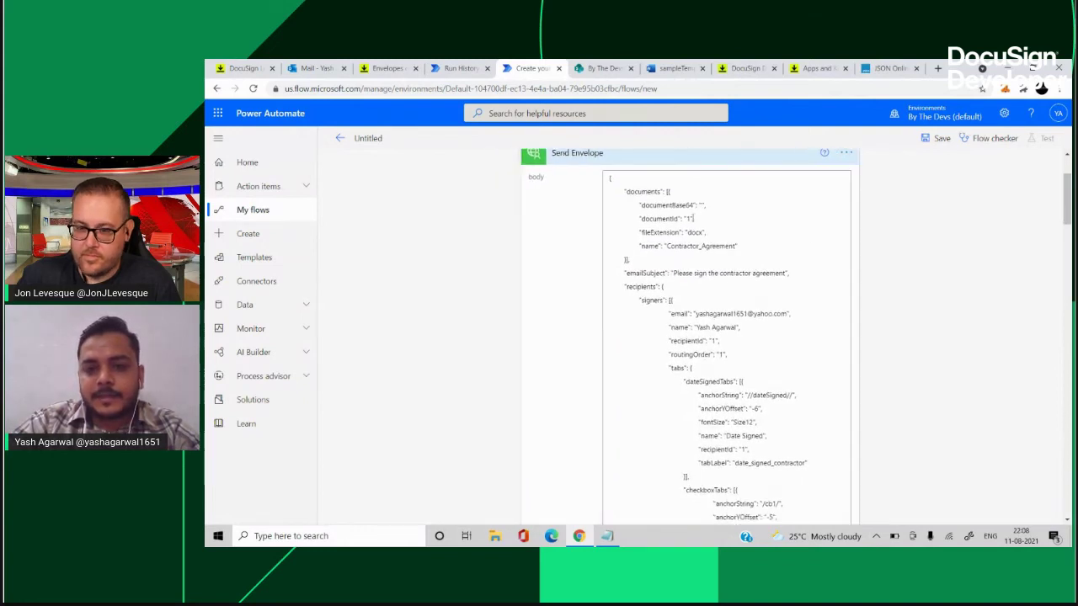
Step: Set documentBase64 to the expression outputs('Get_file_content')?['body']?['$content']
click(701, 204)
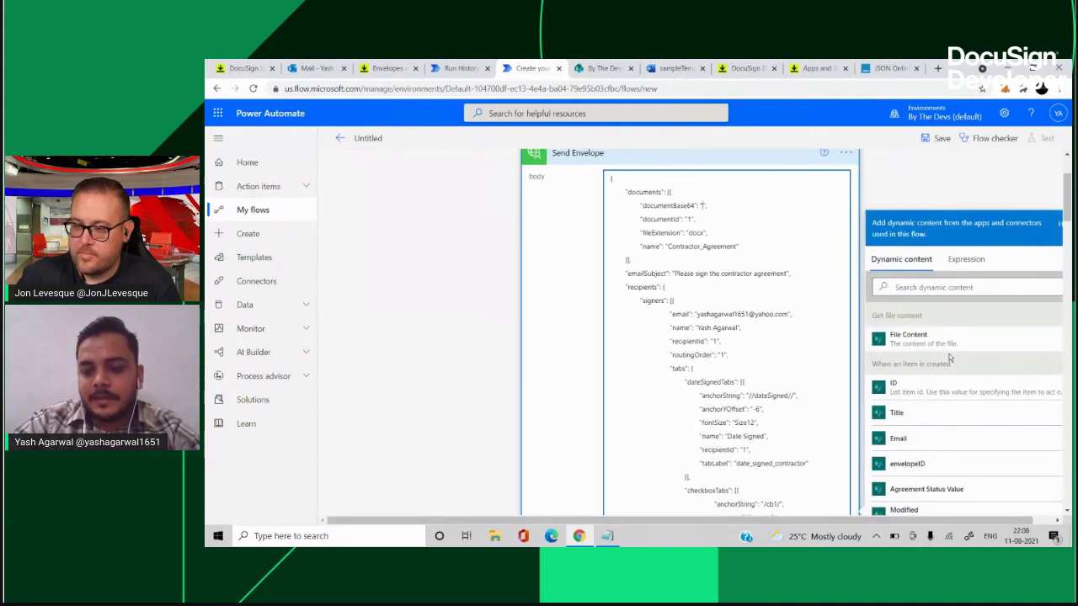
click(910, 338)
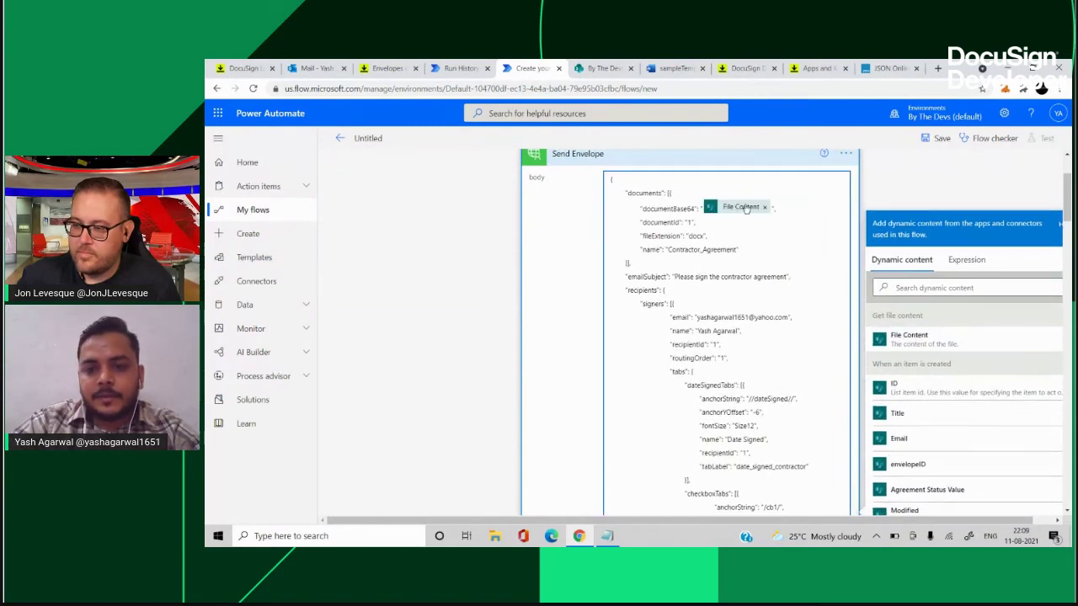
click(966, 261)
key(ctrl+v)
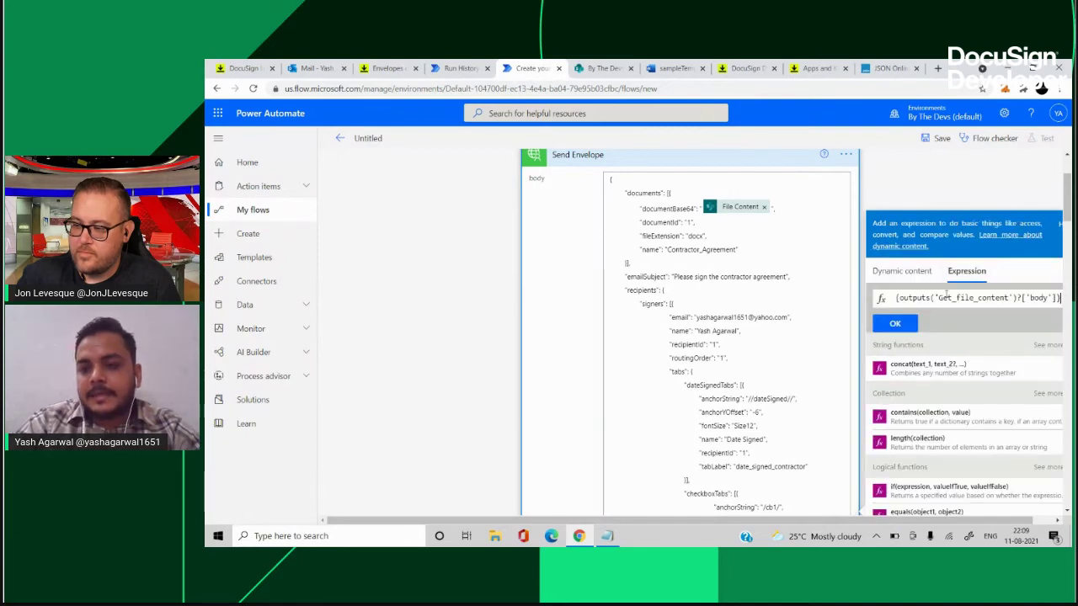
key(BackSpace)
key(BackSpace)
key(BackSpace)
key(BackSpace)
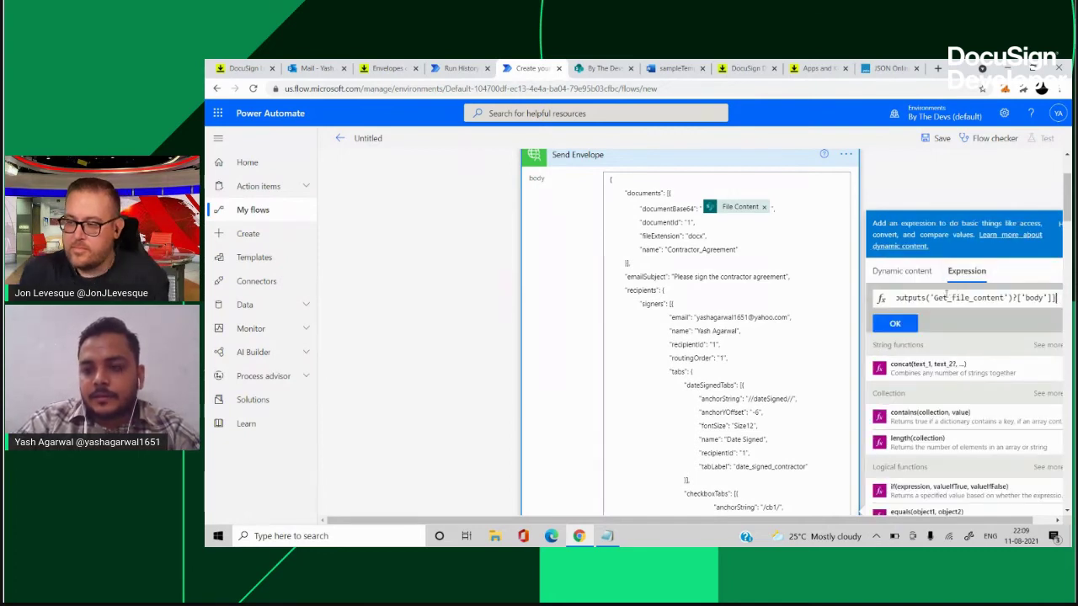
text(?['$content'])
key(Home)
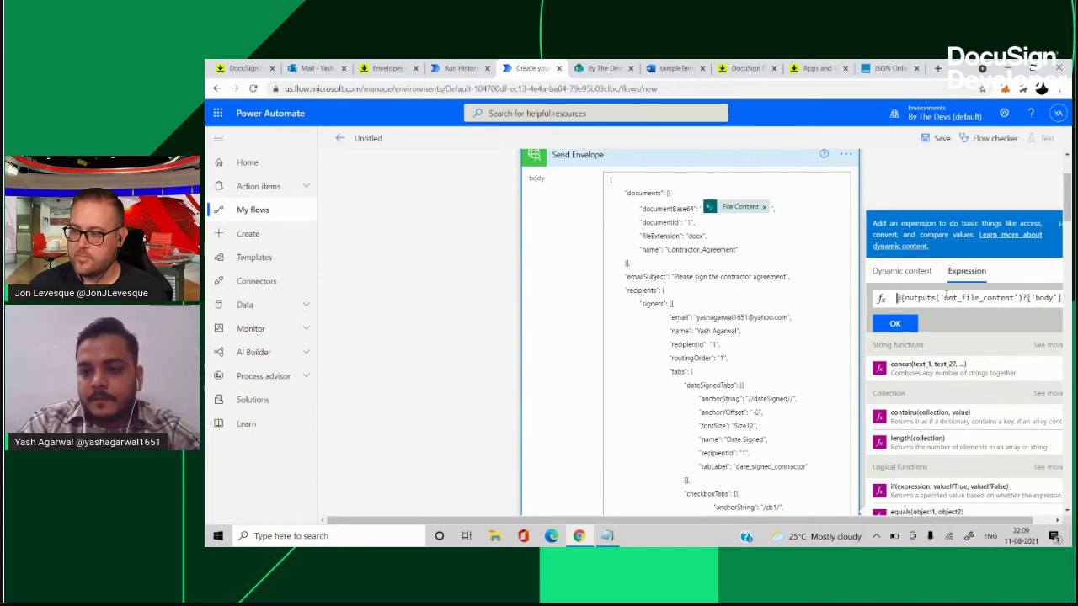
key(BackSpace)
key(BackSpace)
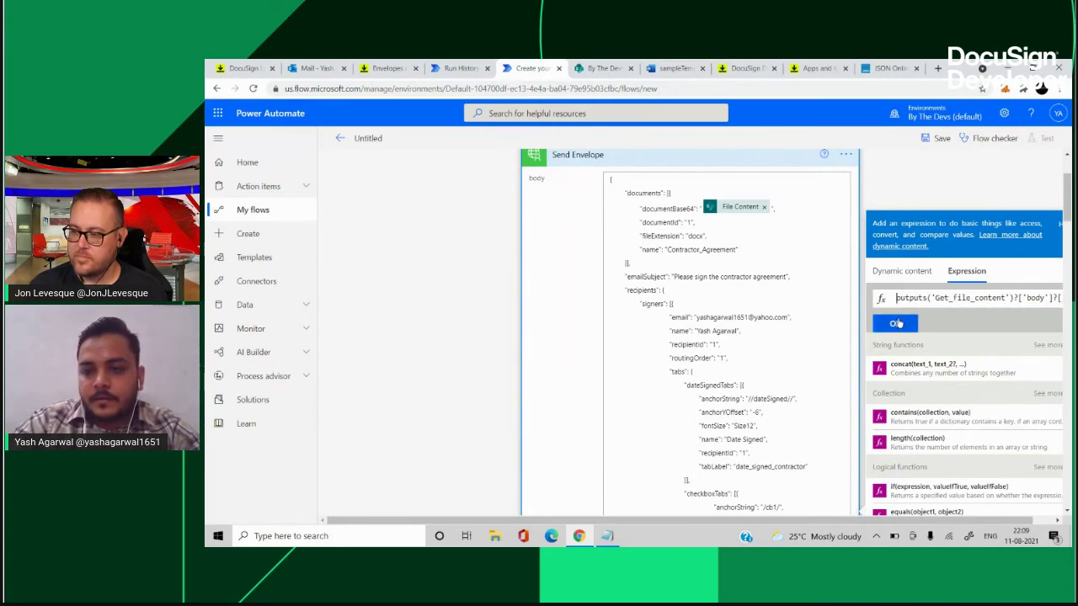
click(896, 323)
Step: Replace the first signer's hard-coded email and name with the new item's Email and Title tokens
scroll(761, 348, down, 1)
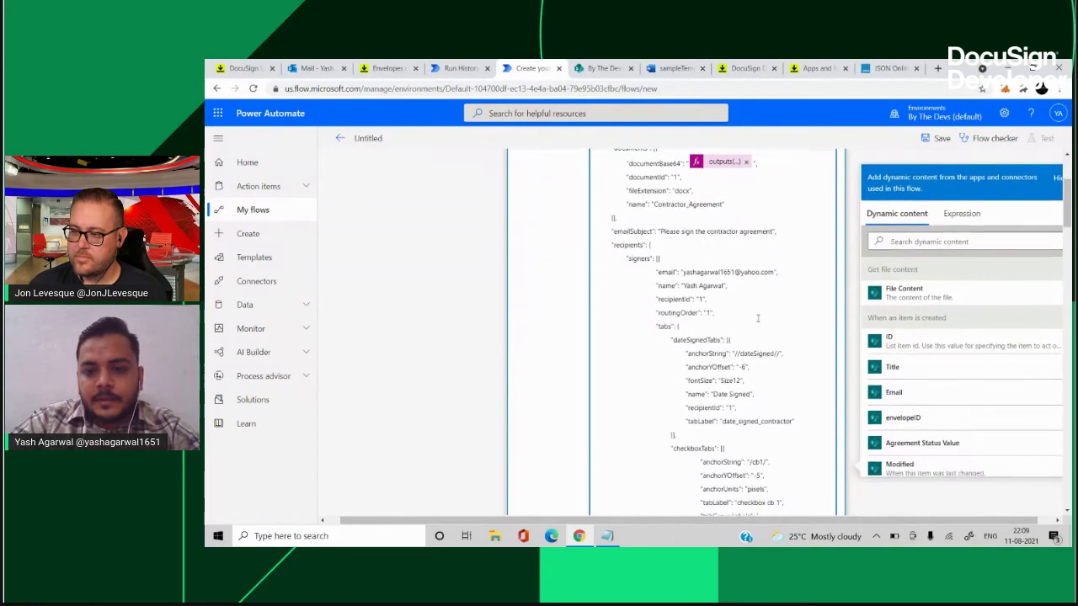
drag(776, 272, 698, 274)
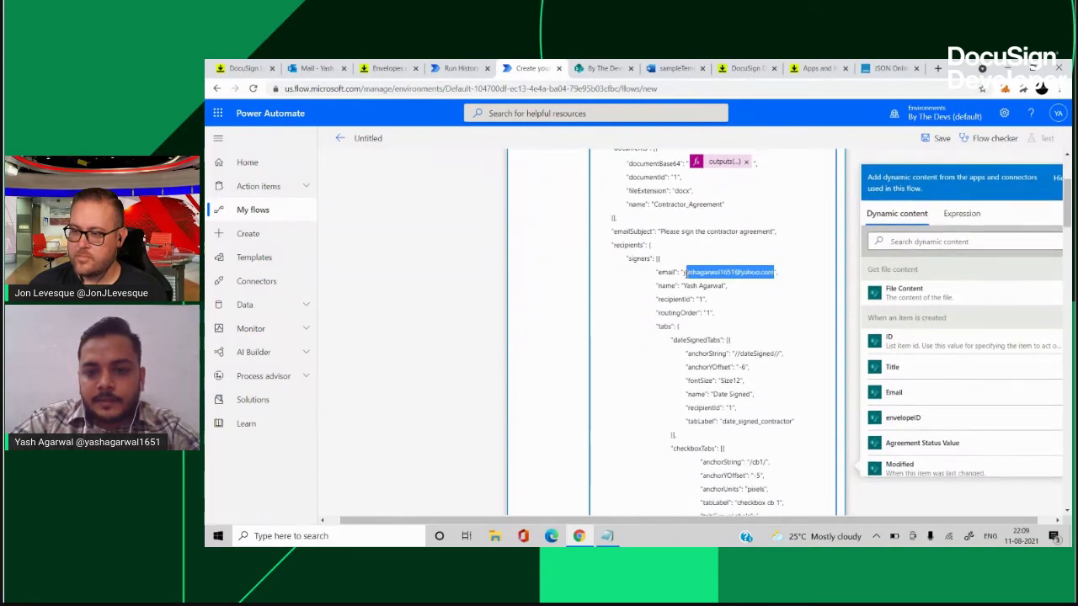
key(BackSpace)
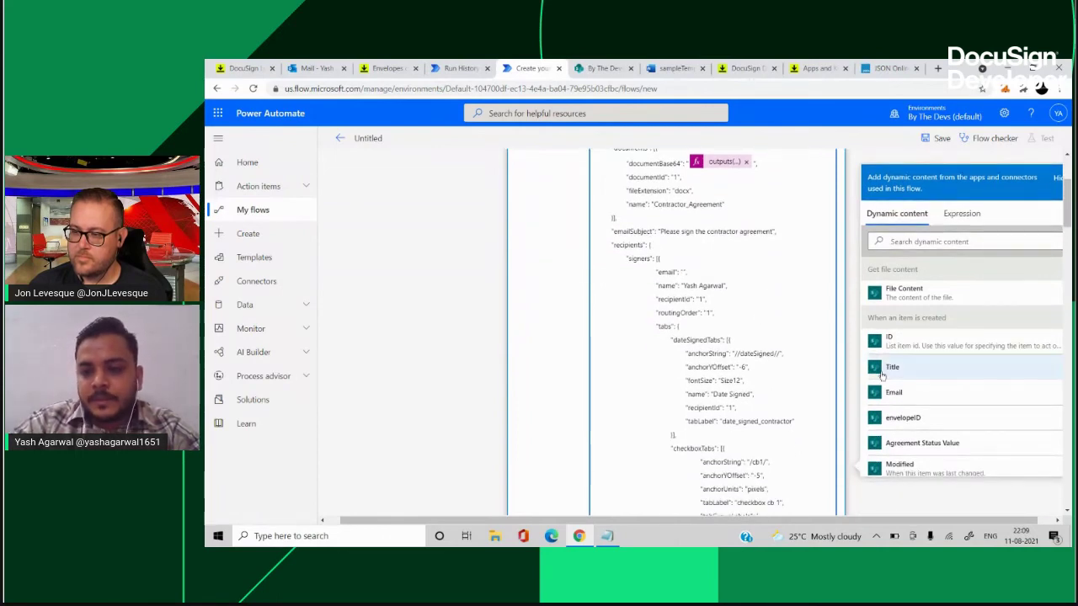
scroll(896, 362, down, 1)
click(896, 363)
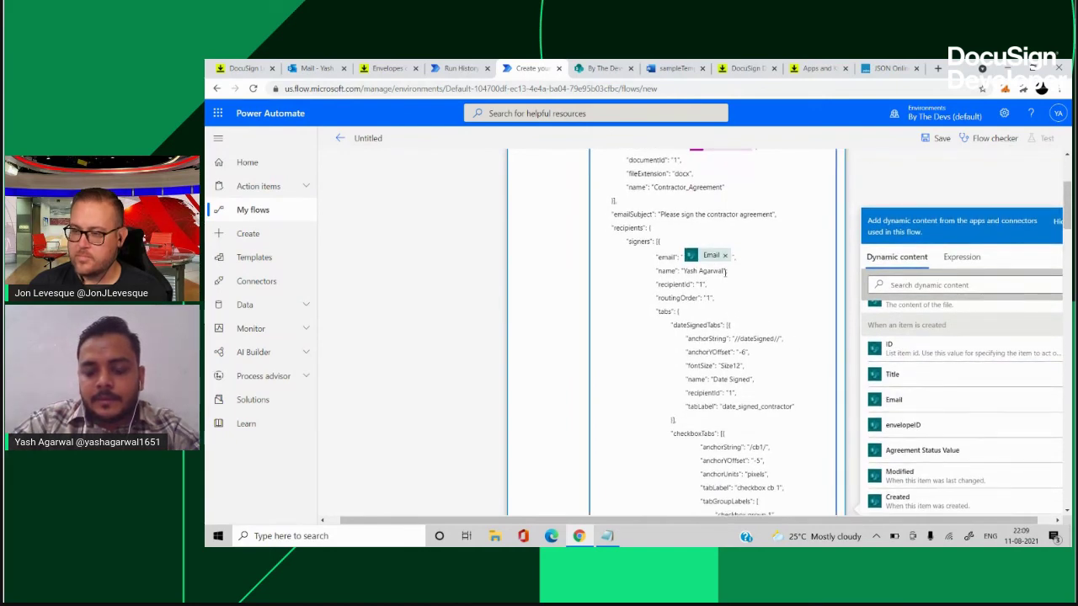
key(BackSpace)
key(BackSpace)
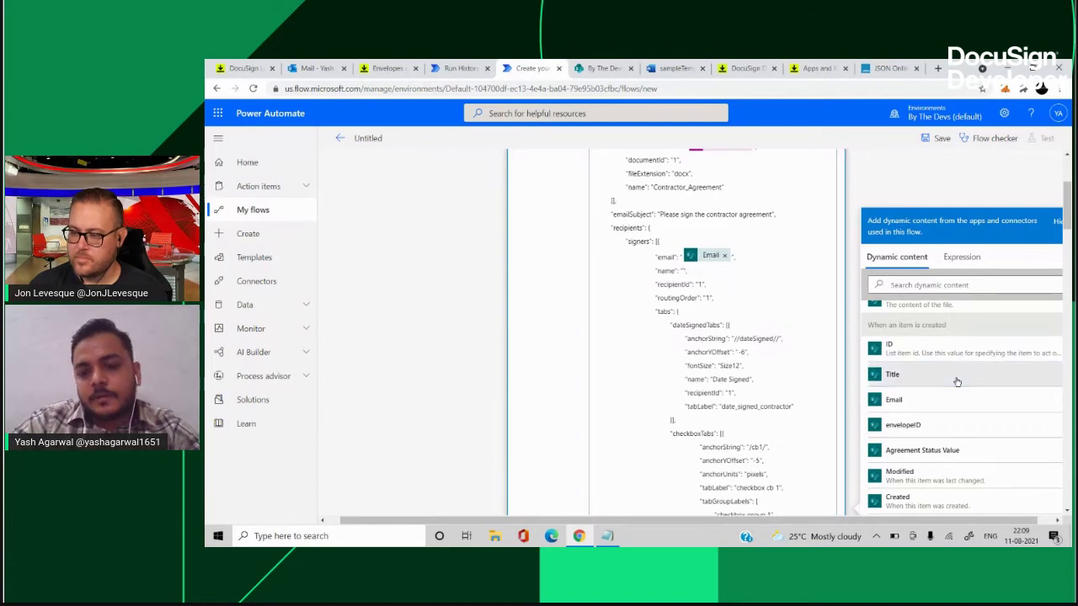
click(958, 381)
Step: Clear the second signer's old email address and switch to the Outlook mail tab
scroll(758, 334, down, 2)
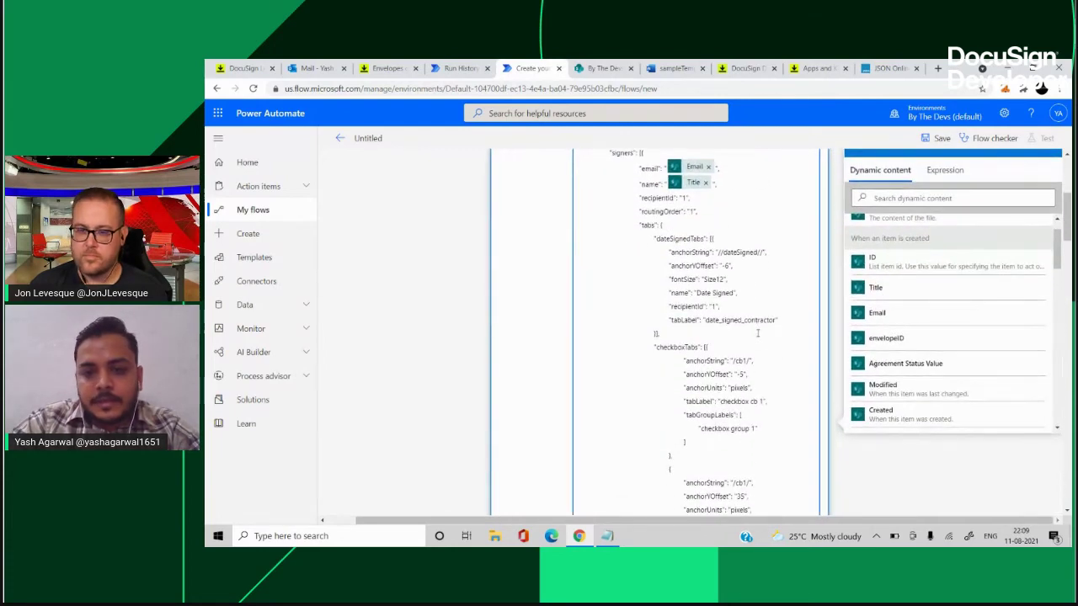
scroll(758, 333, down, 8)
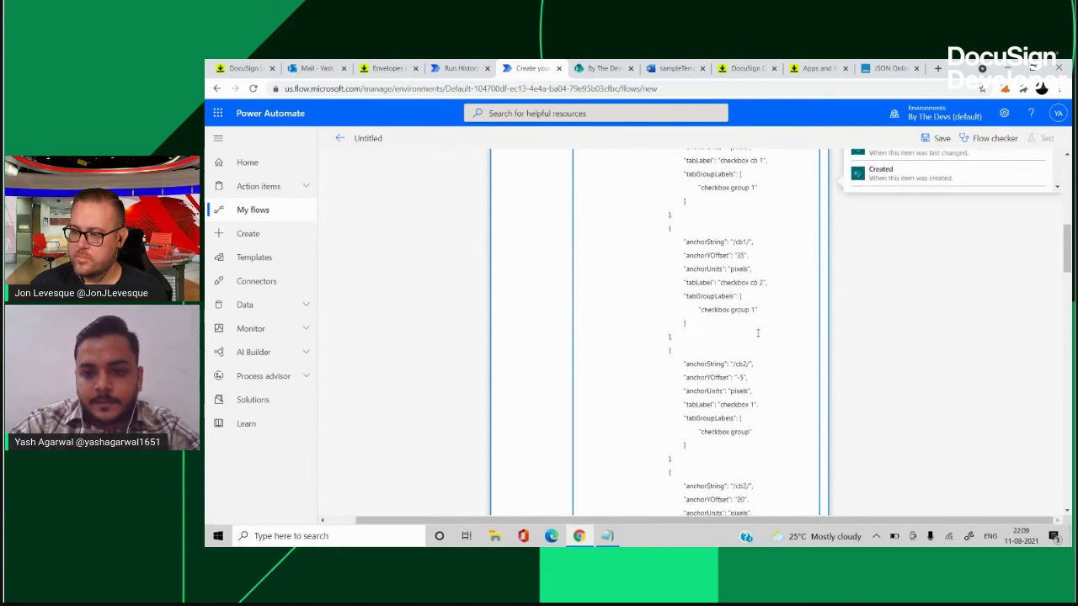
scroll(758, 333, down, 10)
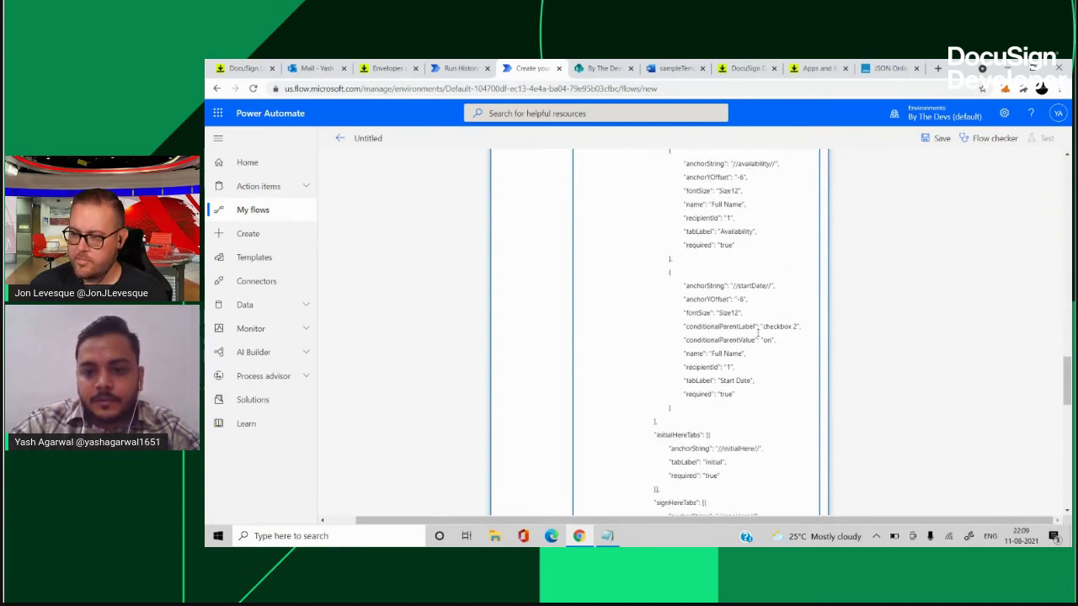
scroll(758, 334, up, 2)
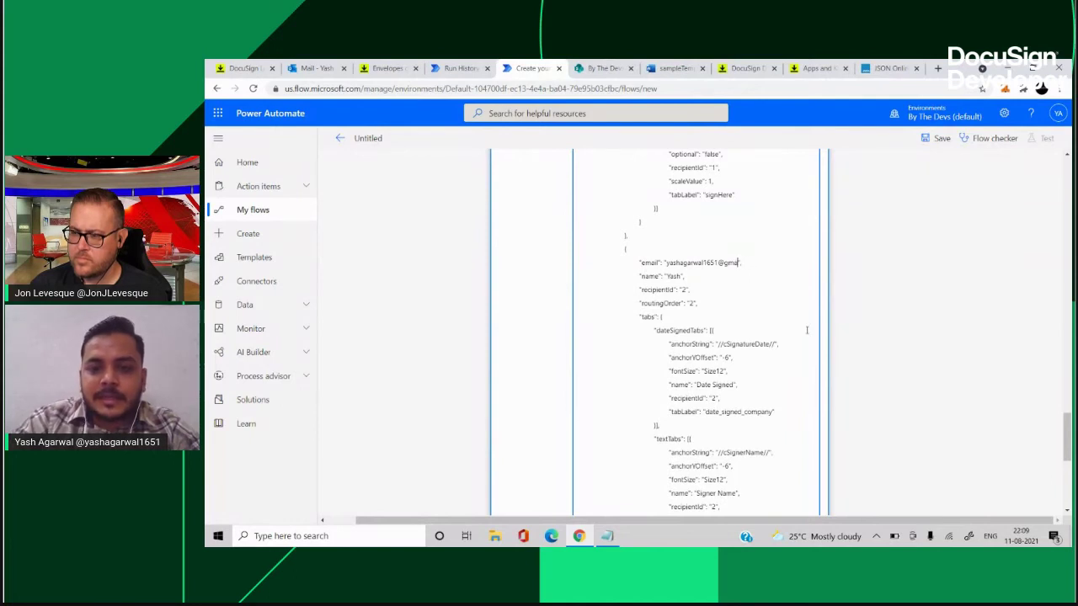
key(BackSpace)
key(BackSpace)
key(BackSpace)
key(BackSpace)
key(BackSpace)
key(BackSpace)
key(BackSpace)
key(BackSpace)
key(BackSpace)
key(BackSpace)
key(BackSpace)
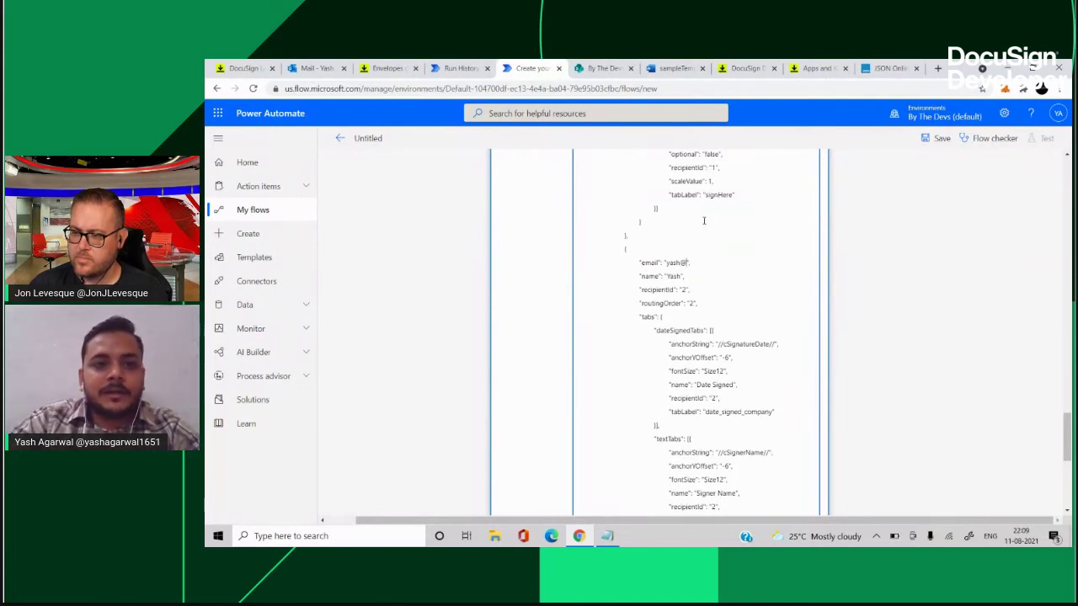
click(316, 69)
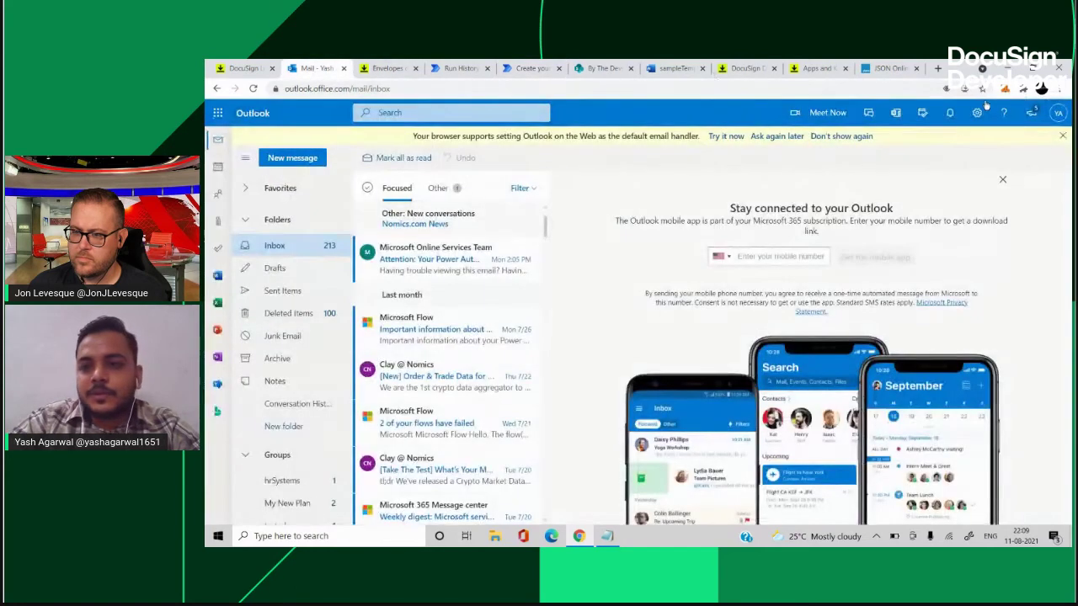
Step: Check the signed-in Outlook account's email address from the avatar menu, then return to the flow
click(1054, 112)
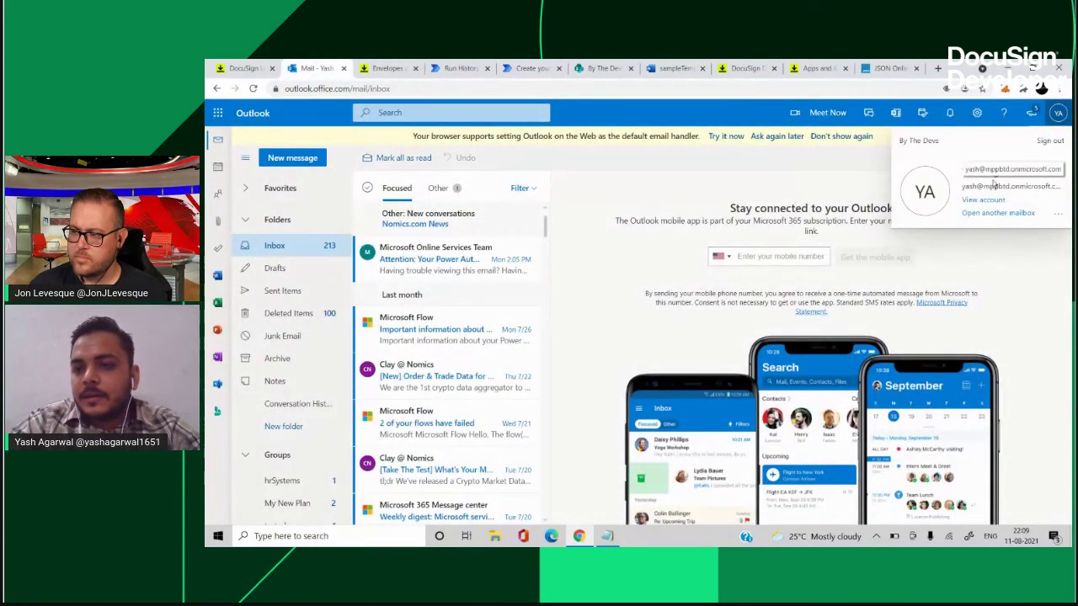
click(678, 72)
click(511, 73)
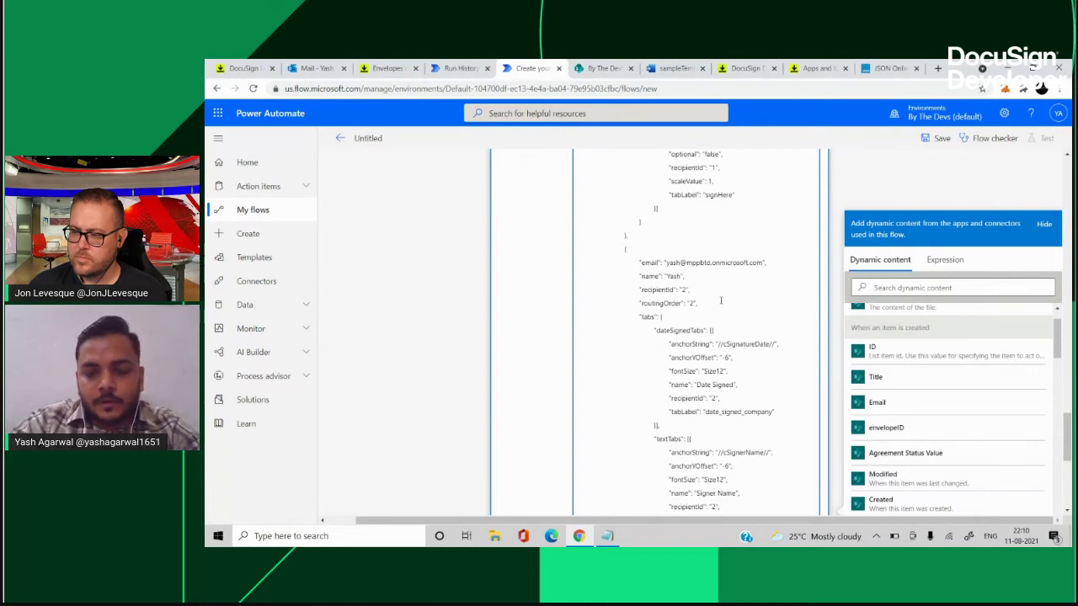
Step: Collapse Send Envelope and add a new step searching for the 'update item' action
scroll(742, 355, down, 10)
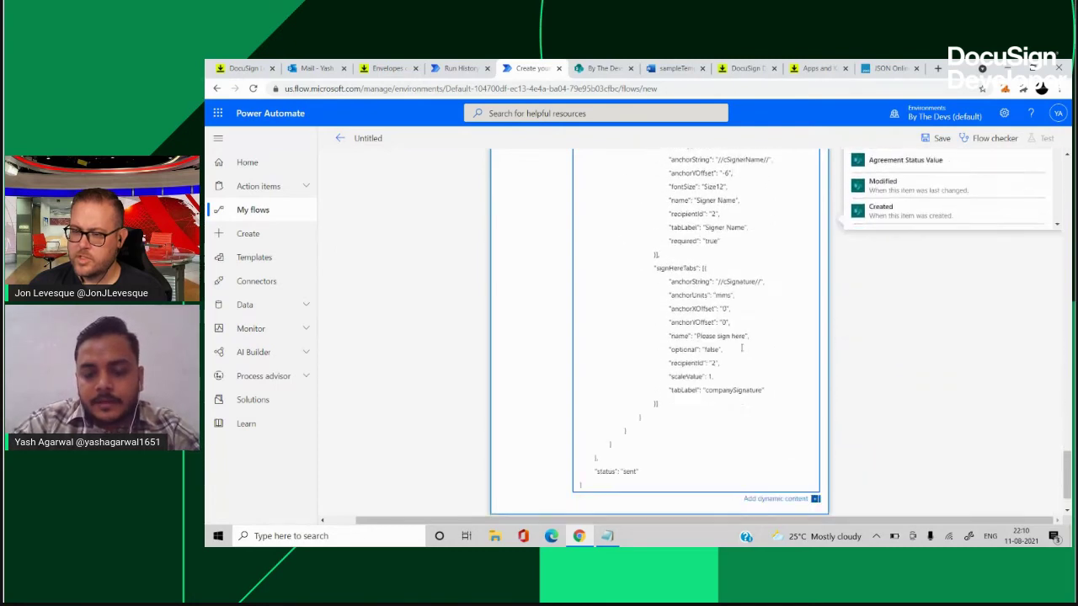
click(841, 342)
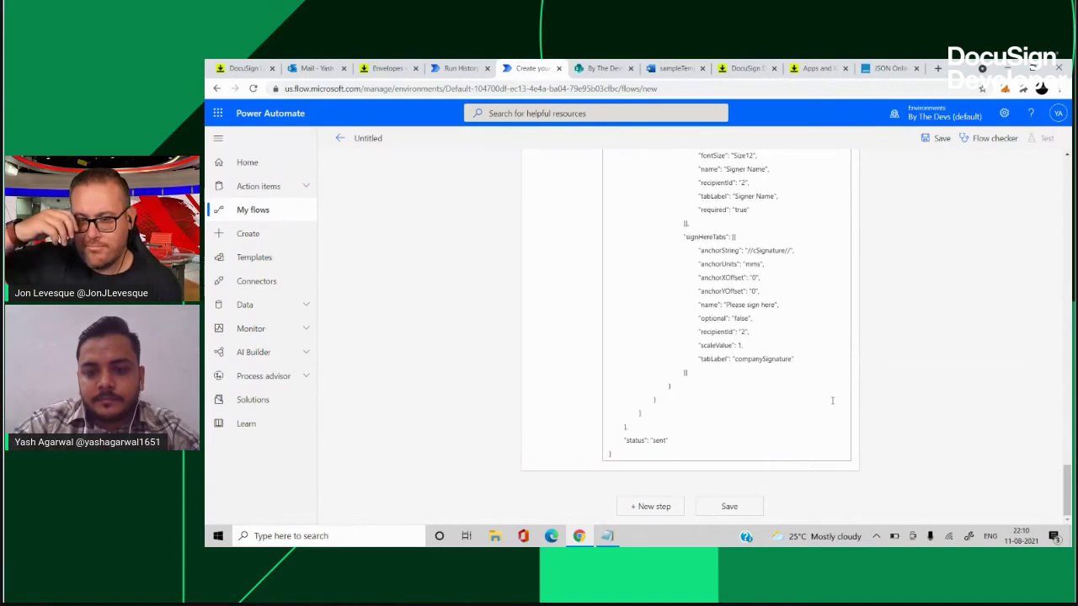
scroll(834, 379, up, 5)
scroll(832, 400, up, 10)
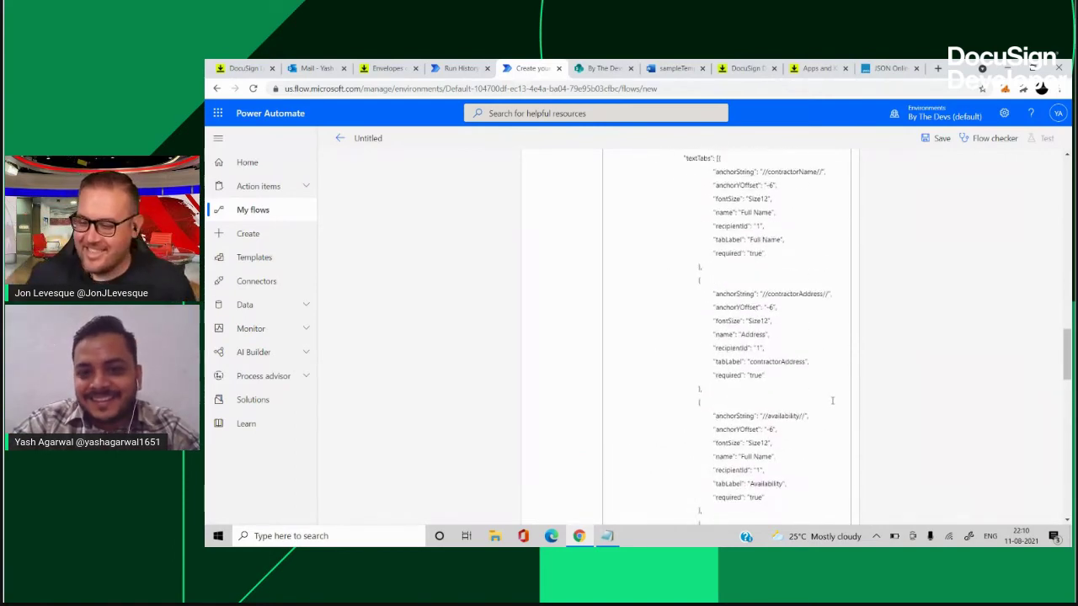
scroll(831, 400, up, 15)
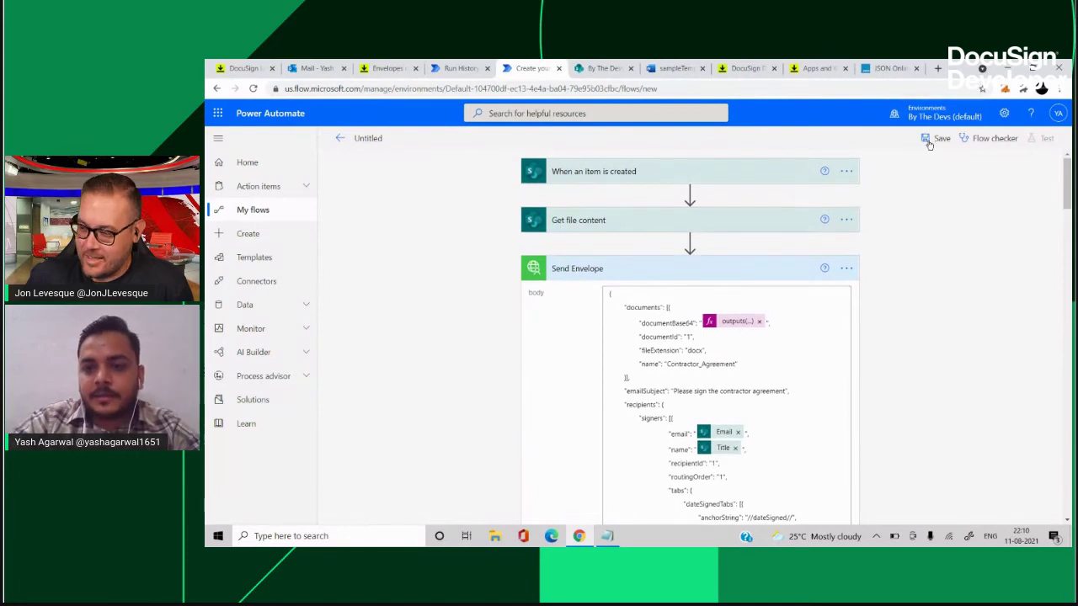
click(745, 267)
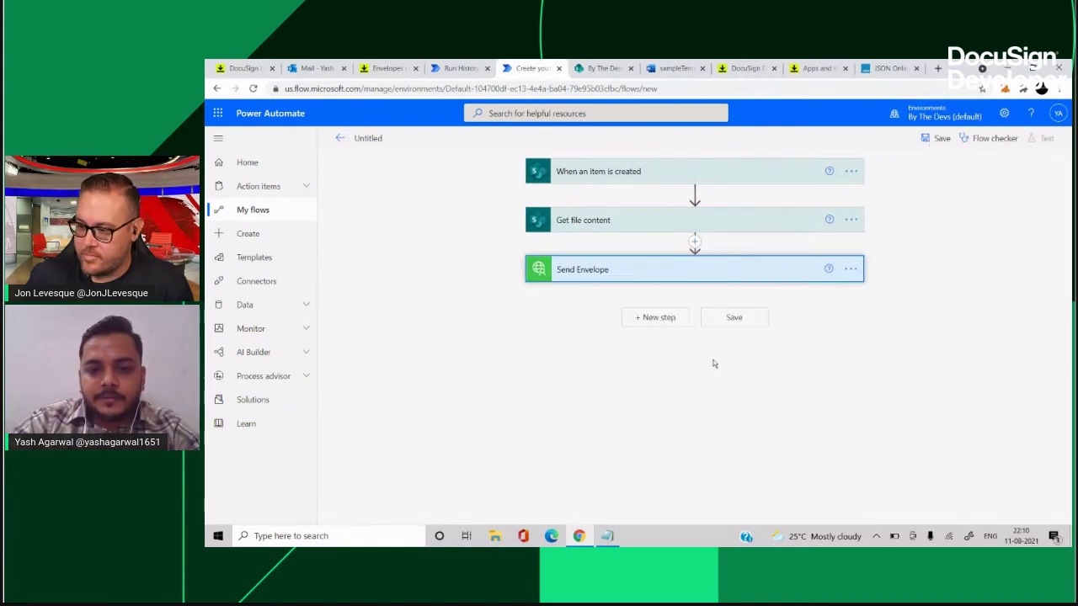
click(657, 318)
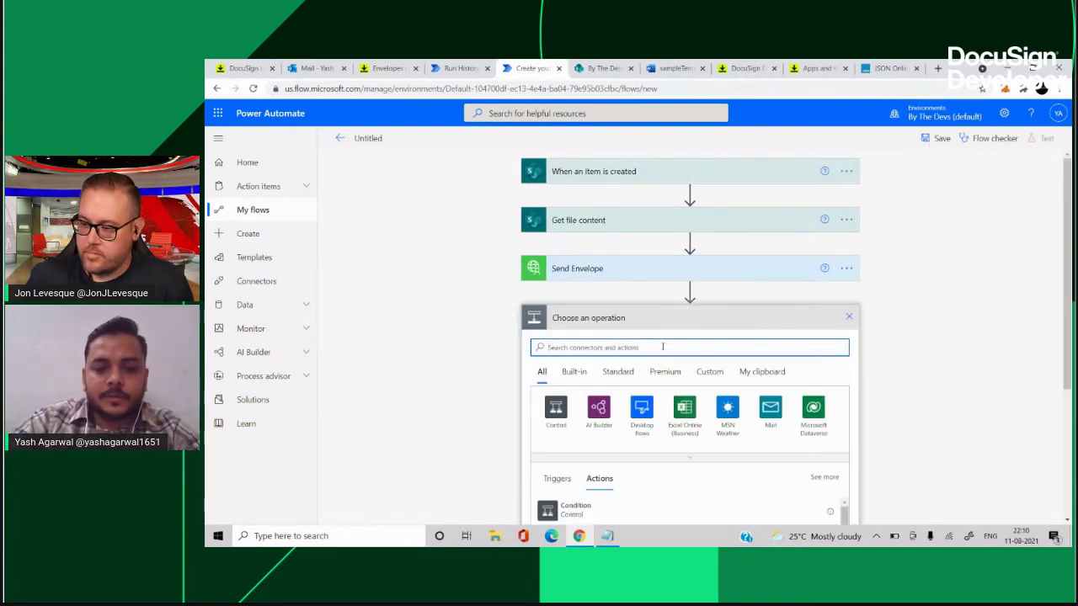
text(update item)
scroll(662, 349, down, 2)
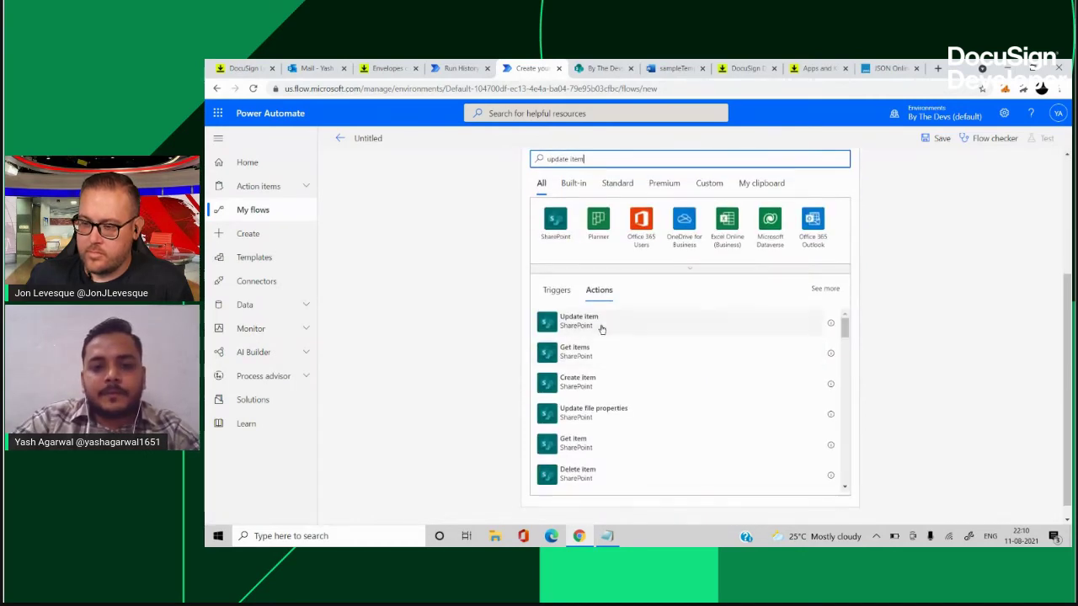
Step: Add SharePoint Update item on site By The Devs, list New Contractors, with Id from the item's ID
click(713, 327)
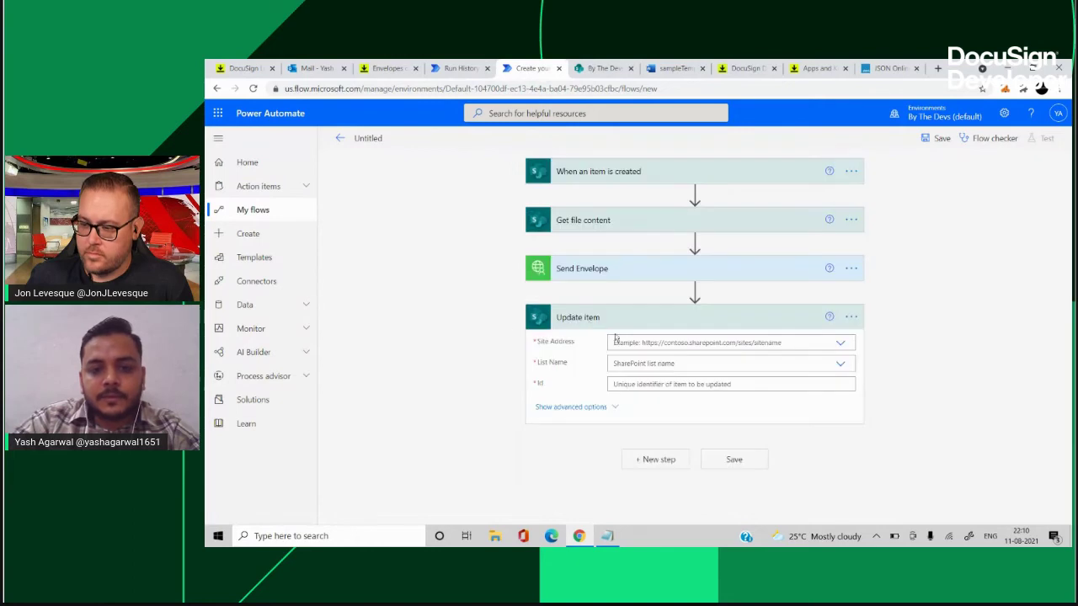
click(663, 346)
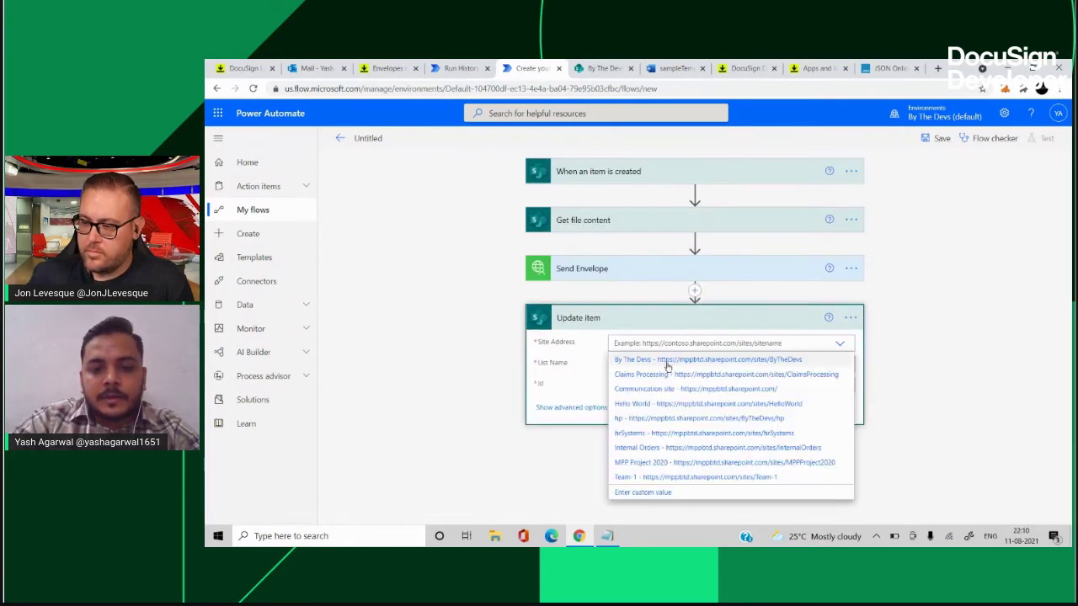
click(673, 361)
click(678, 364)
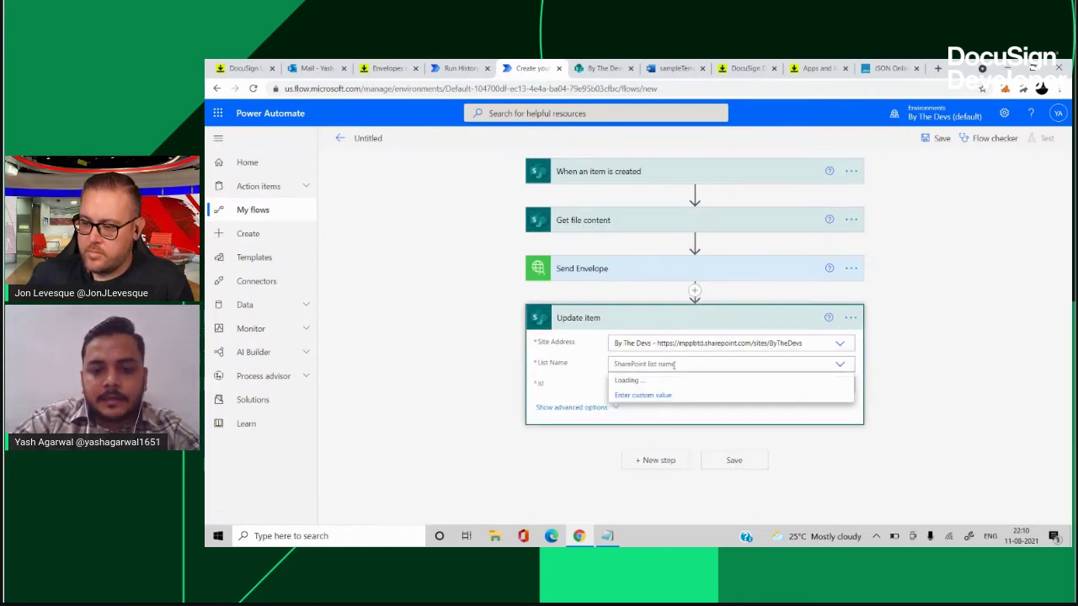
click(651, 380)
click(652, 385)
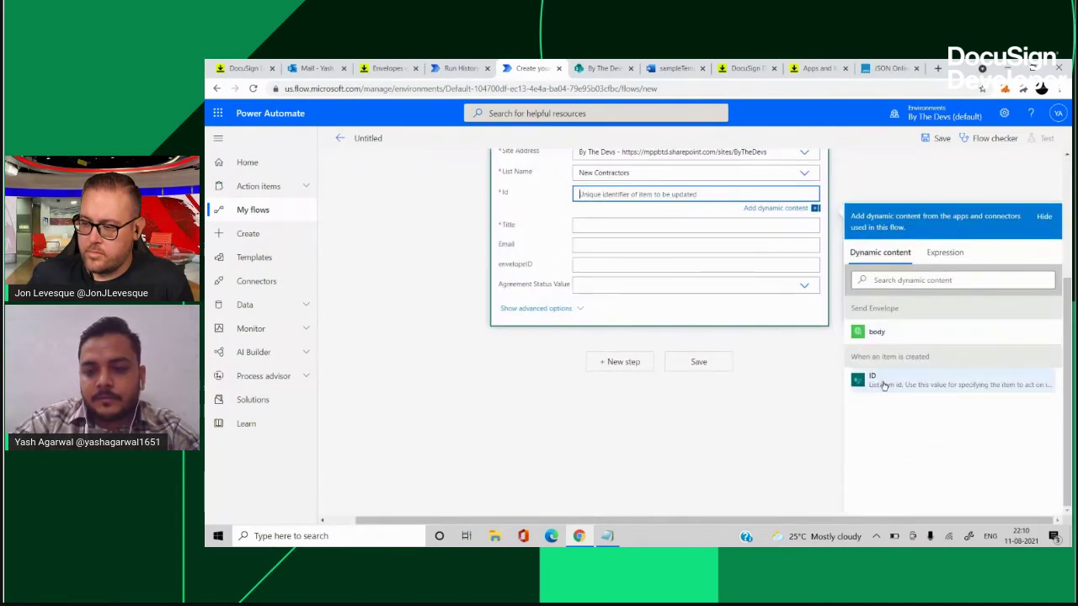
click(868, 383)
Step: Fill Title with the item's Title, set Agreement Status to Sent for Signing, and save
click(585, 228)
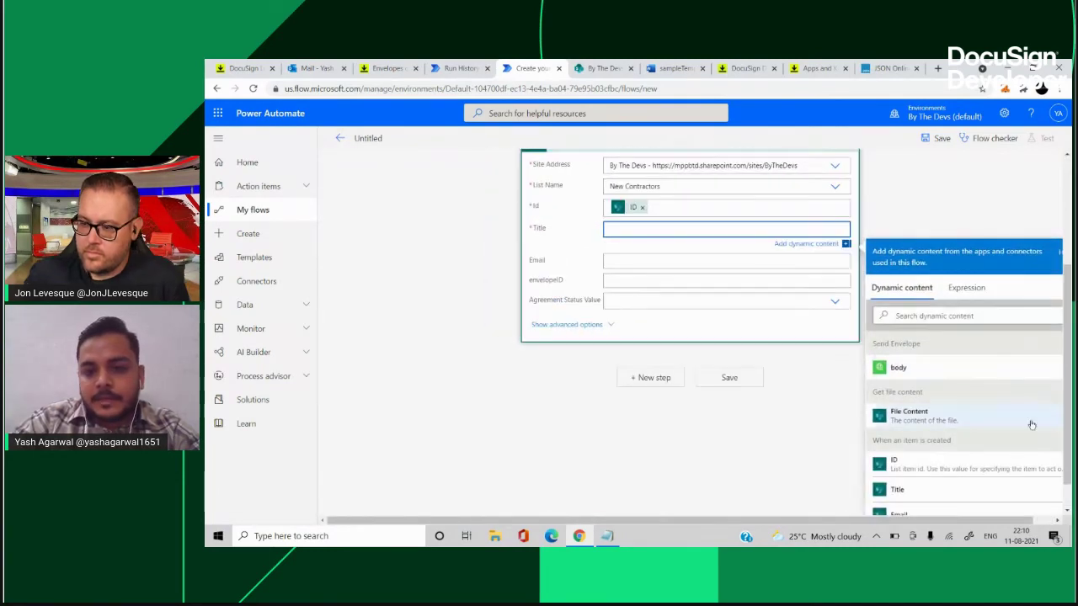
scroll(968, 421, down, 1)
click(899, 452)
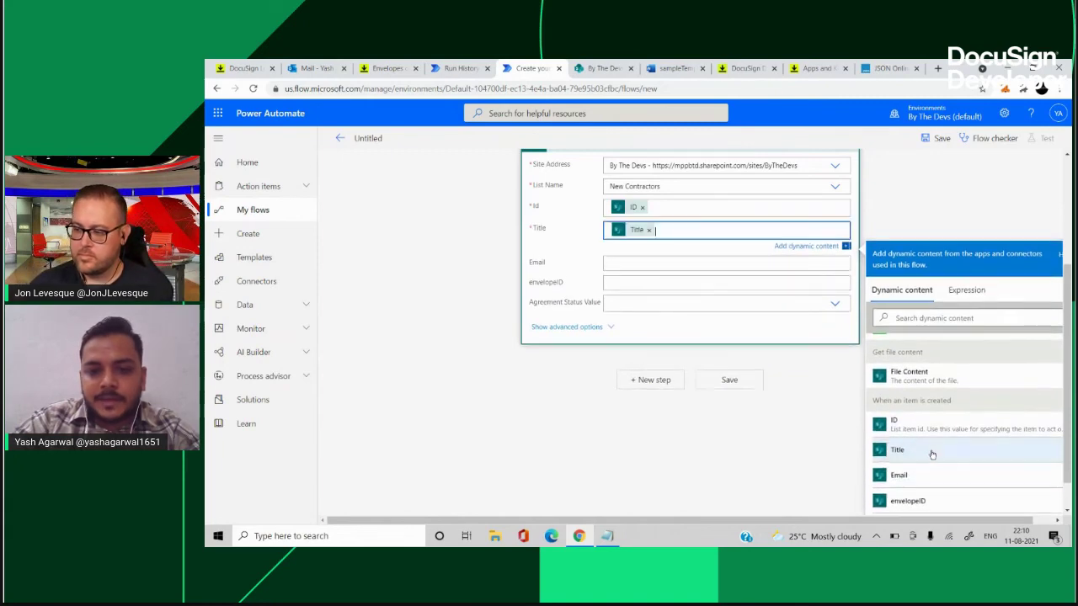
click(655, 299)
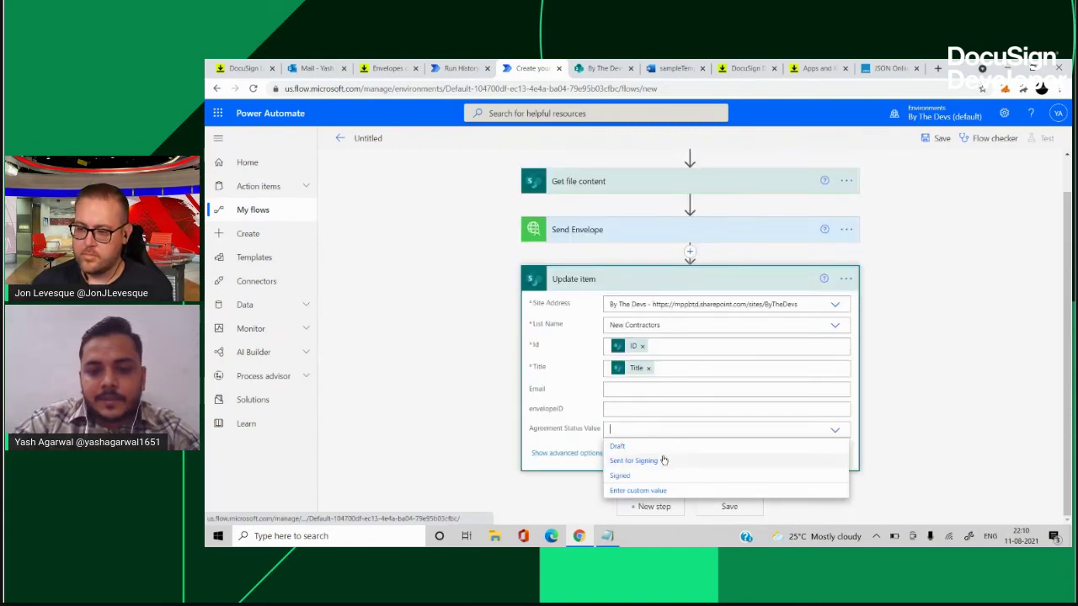
click(653, 463)
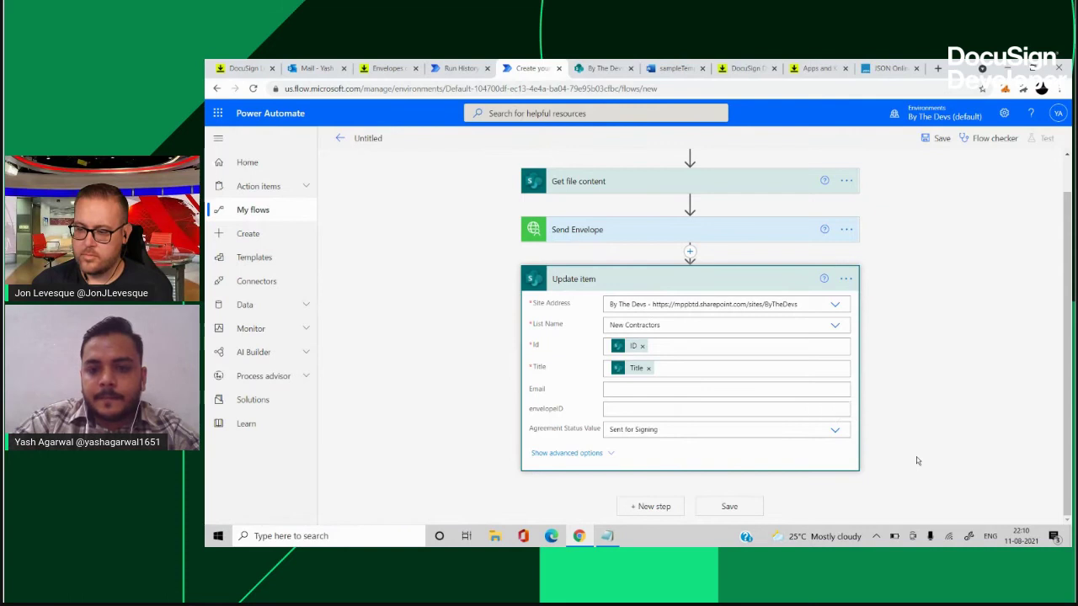
click(729, 508)
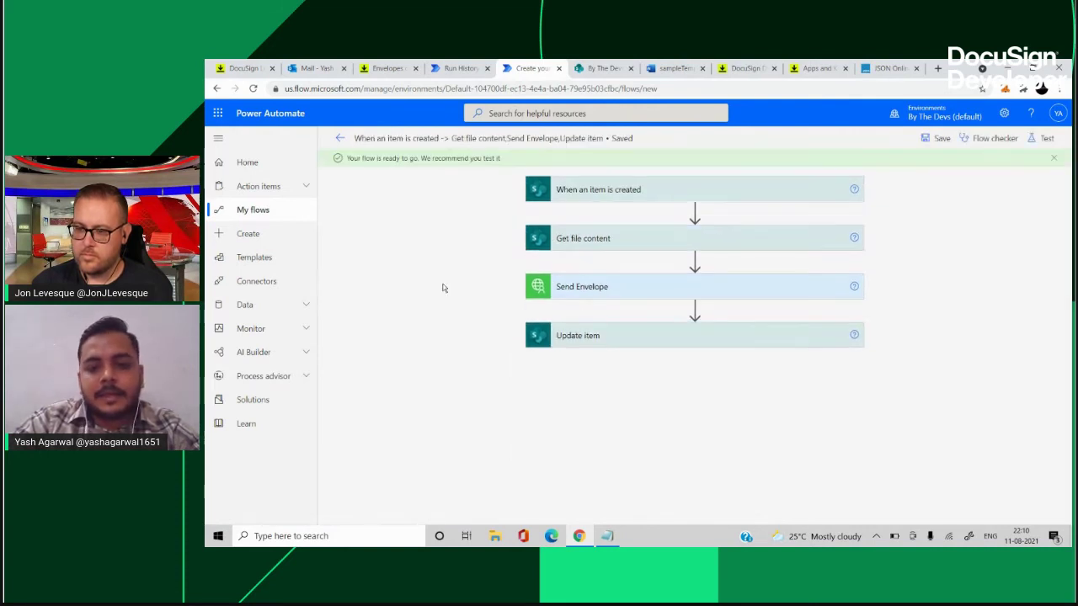
Step: Rename the flow to 'send contractor agreements', save it, and open a new browser tab
click(413, 140)
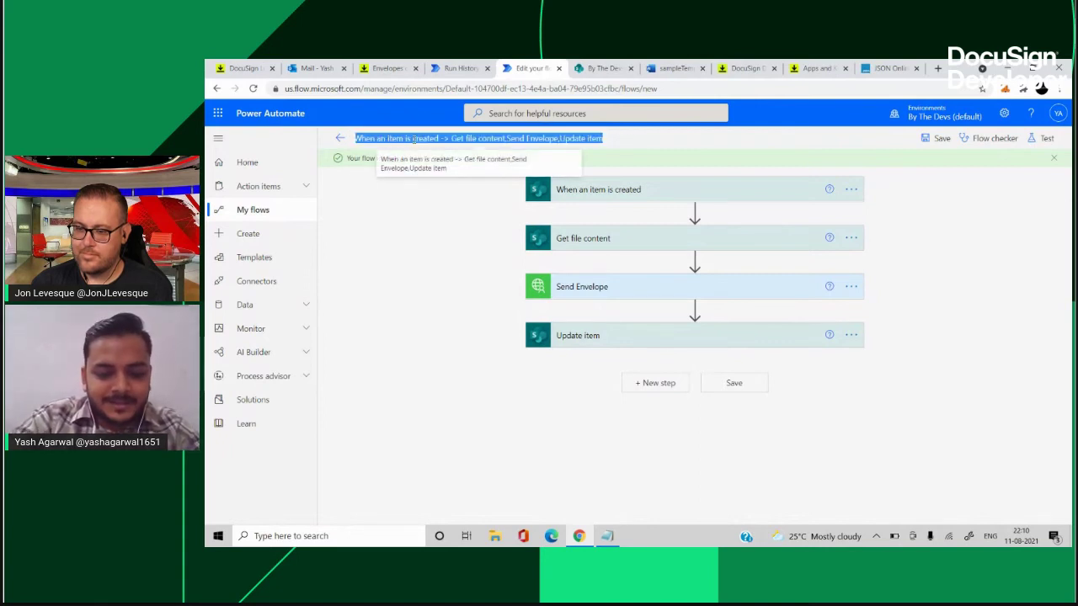
text(send contractor agreements)
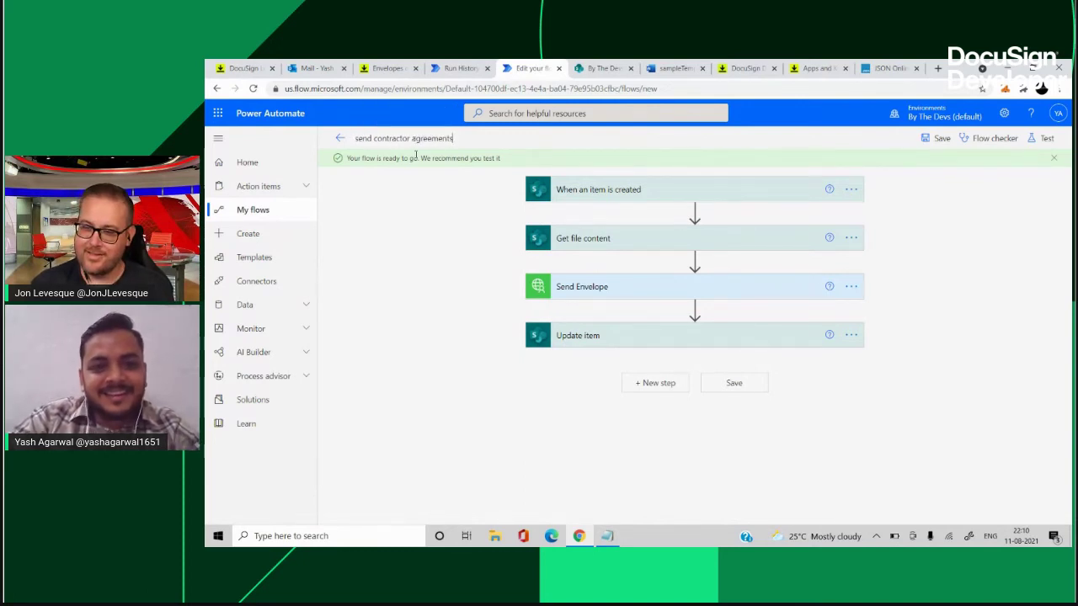
click(736, 384)
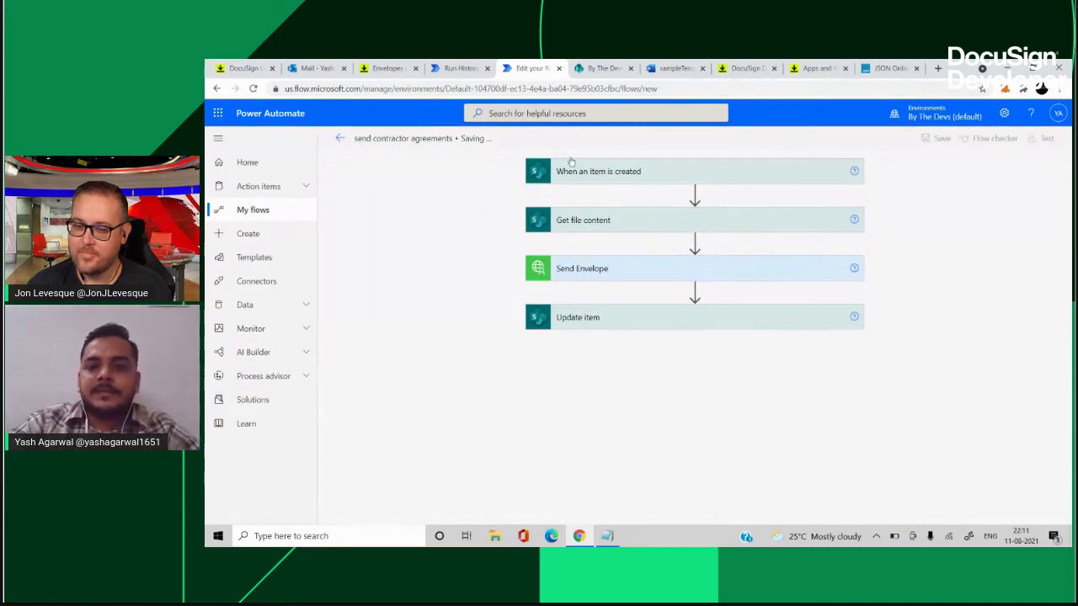
click(937, 68)
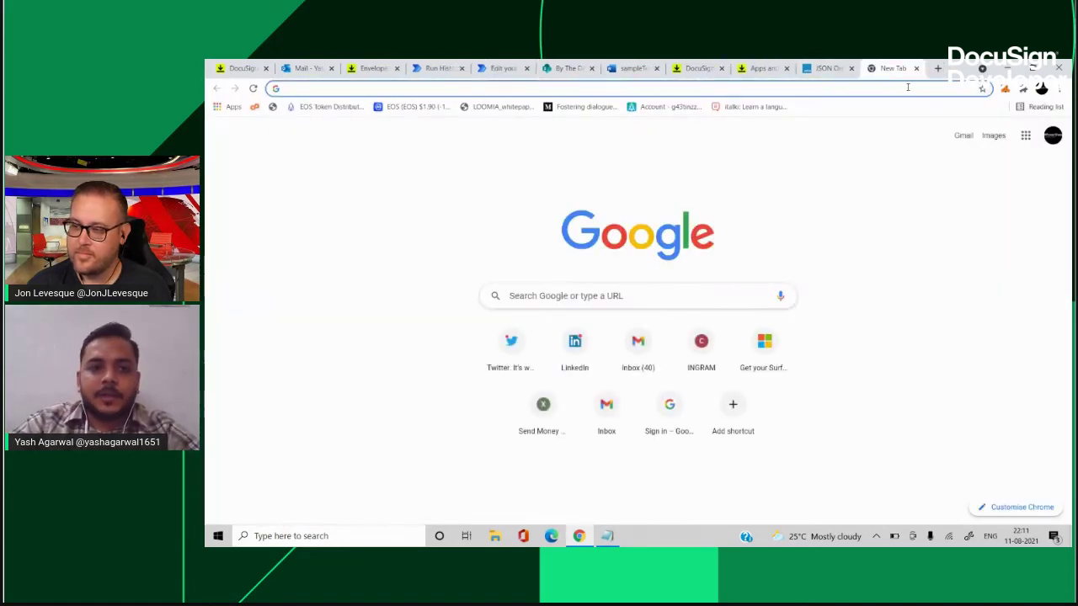
Step: Load Power Automate in the new tab, move the tab over, and show My flows
click(907, 87)
text(flow)
key(Return)
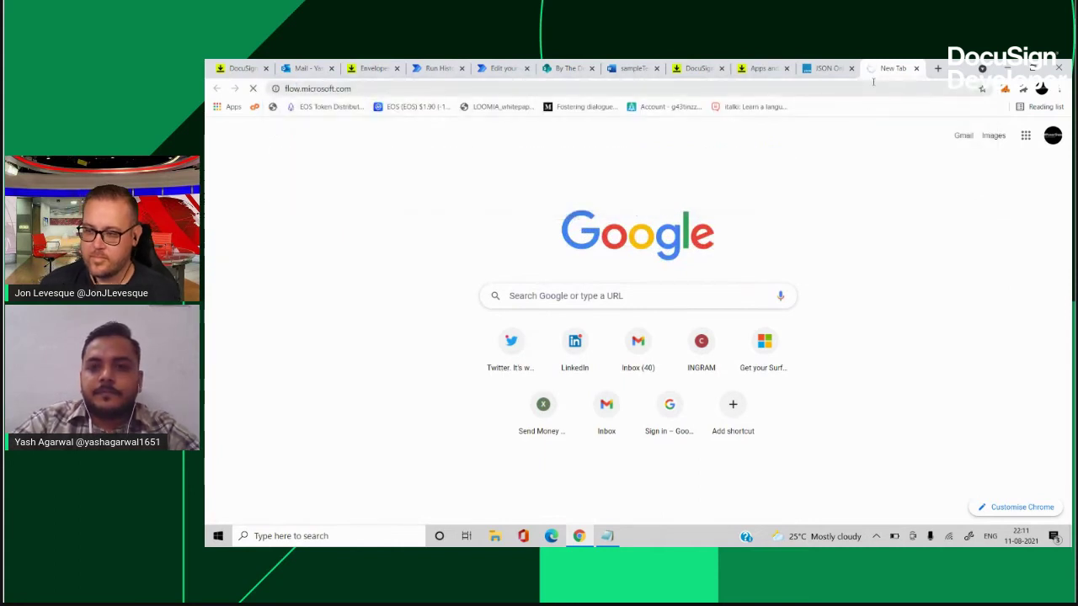
drag(888, 68, 553, 81)
click(286, 216)
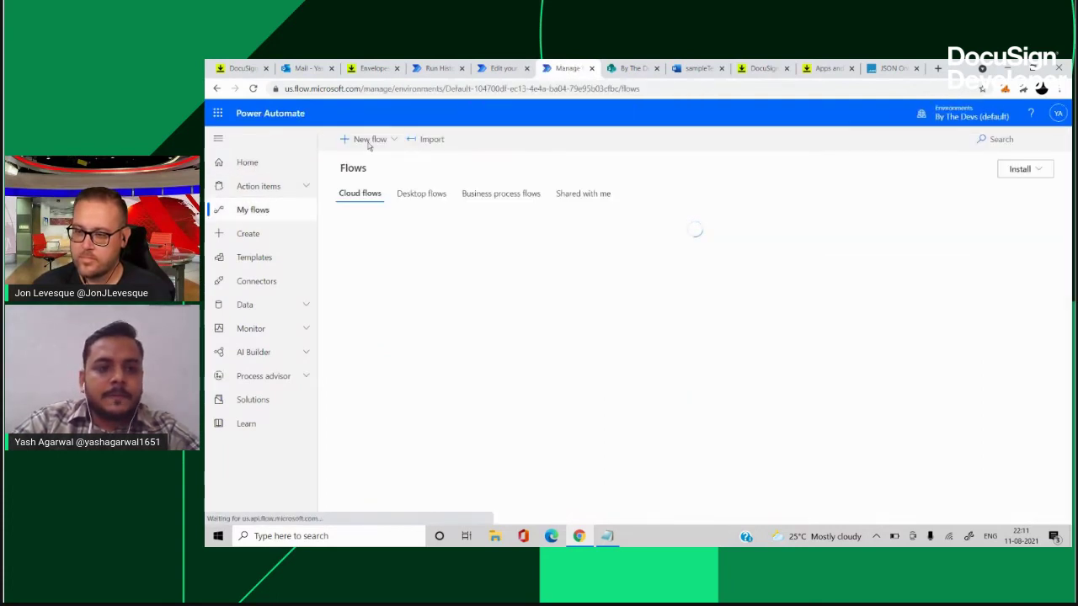
Step: Start a blank instant cloud flow and choose the DocuSign Demo connector for its trigger
click(367, 139)
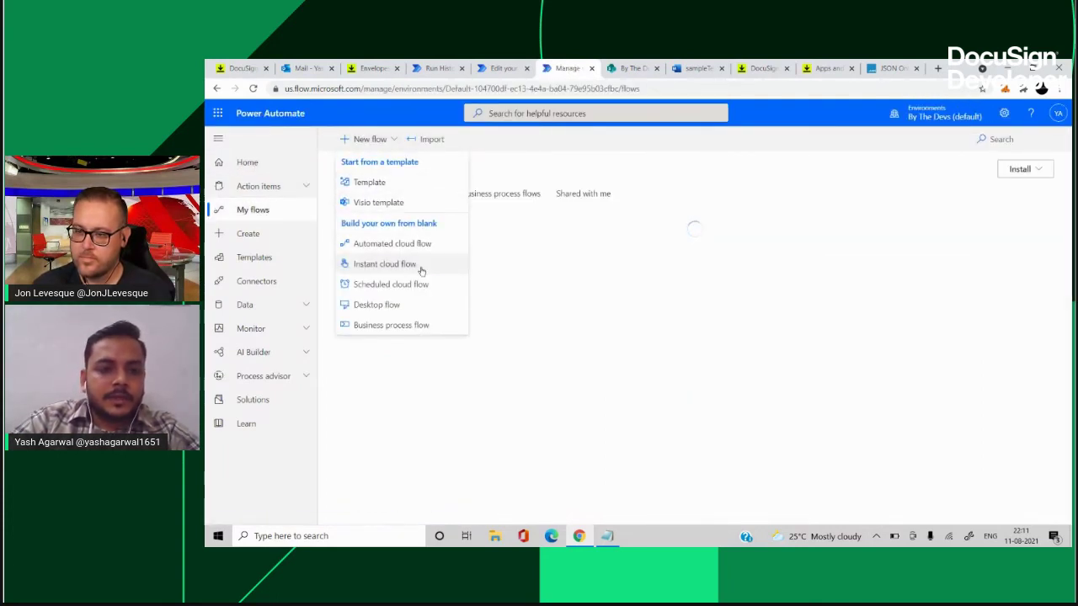
click(421, 263)
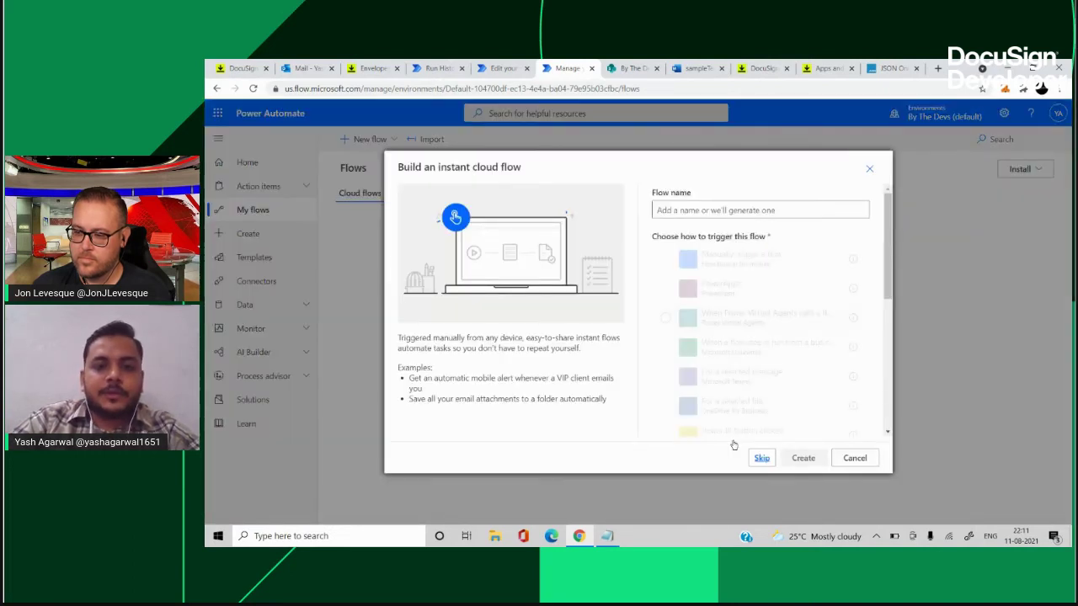
click(761, 457)
text(docu)
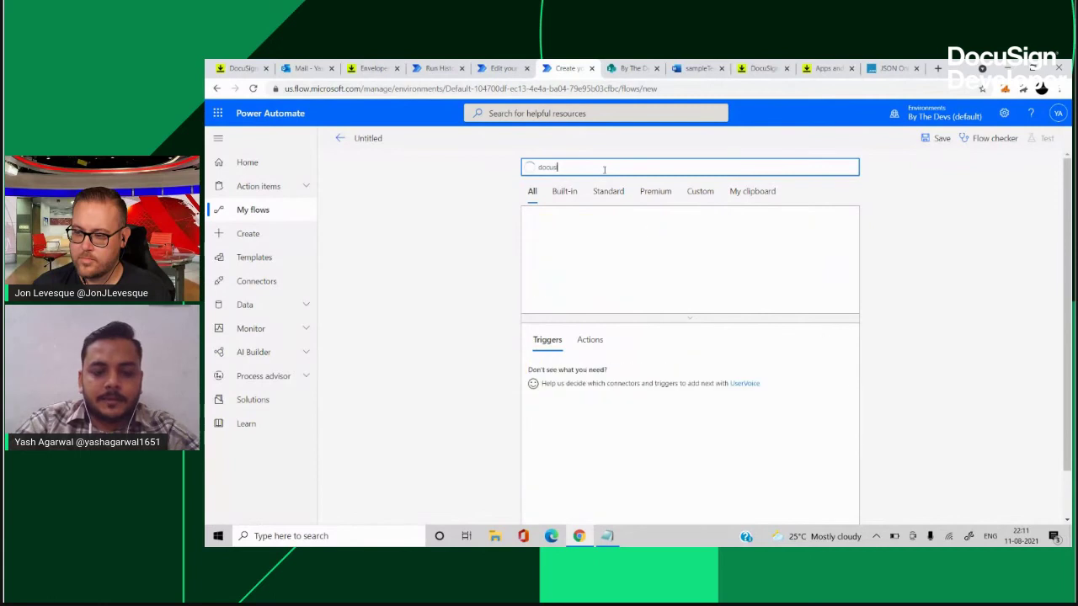
text(sign)
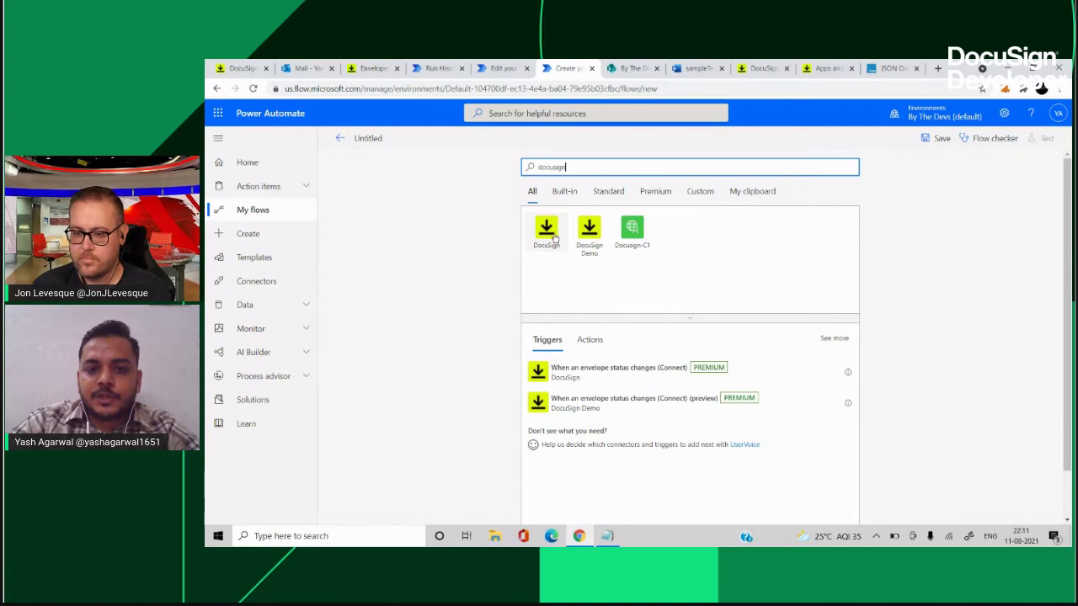
click(589, 402)
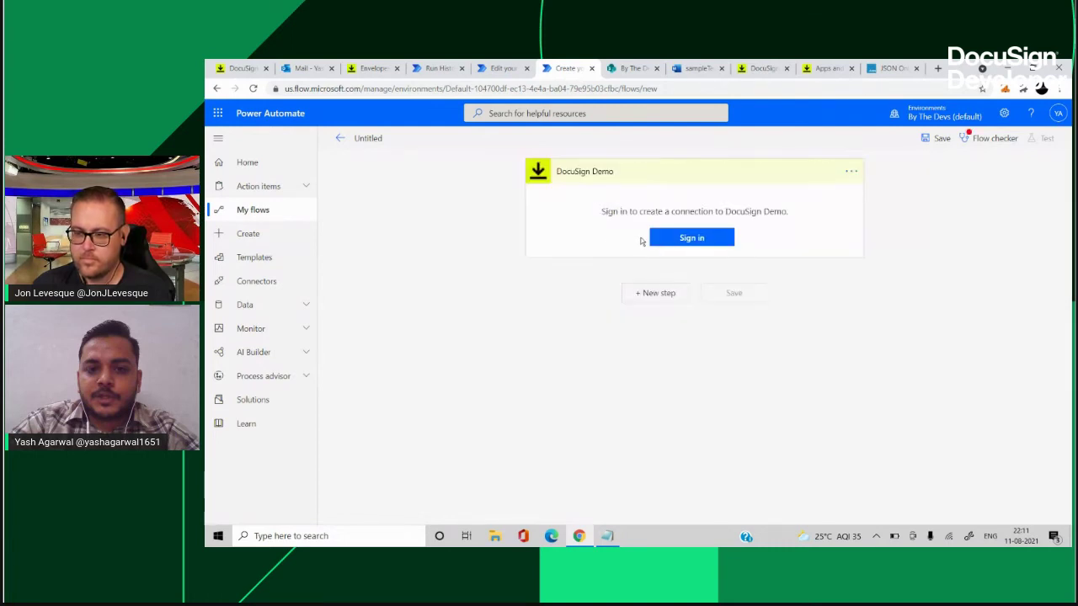
Step: Sign in to DocuSign Demo with the developer account's e-mail and password
click(690, 237)
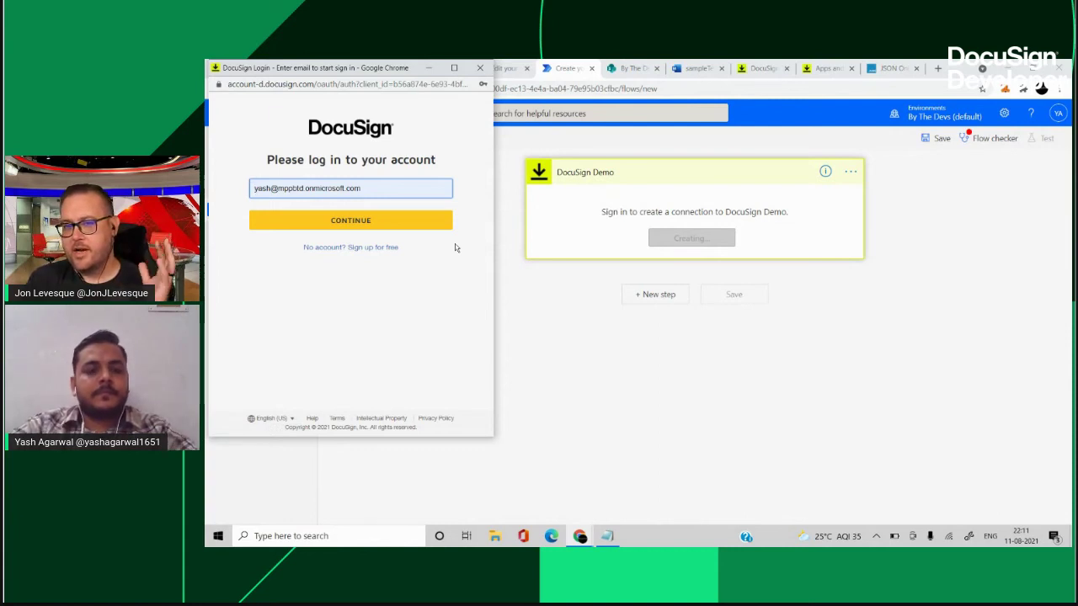
click(403, 221)
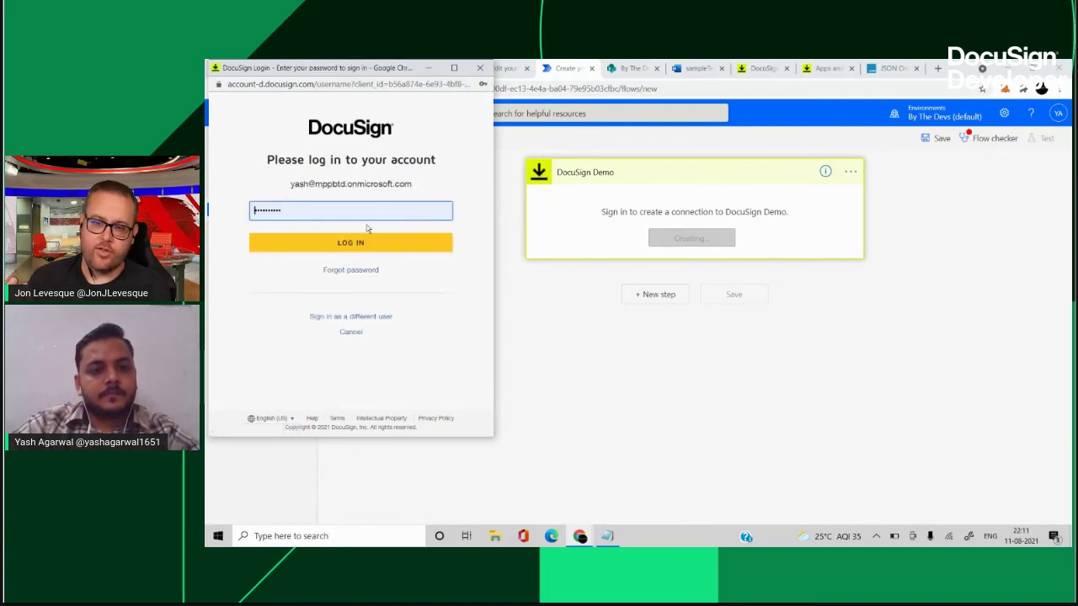
click(374, 212)
text(****)
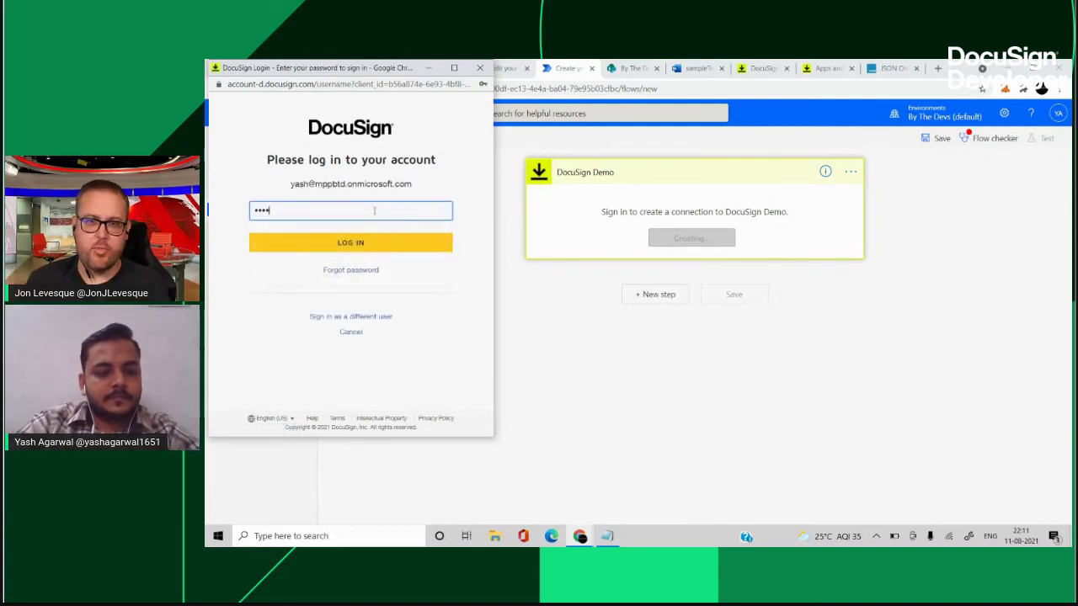
text(*)
key(Return)
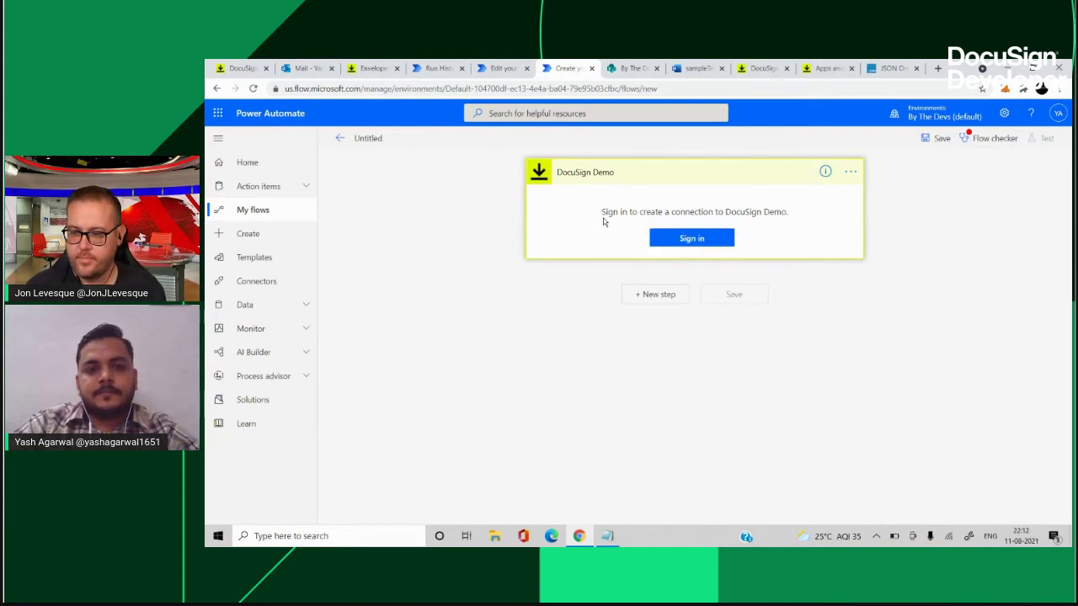
Step: Set the trigger to account MPP BTD Test, Connect name 'Test', and envelope event Completed
click(653, 196)
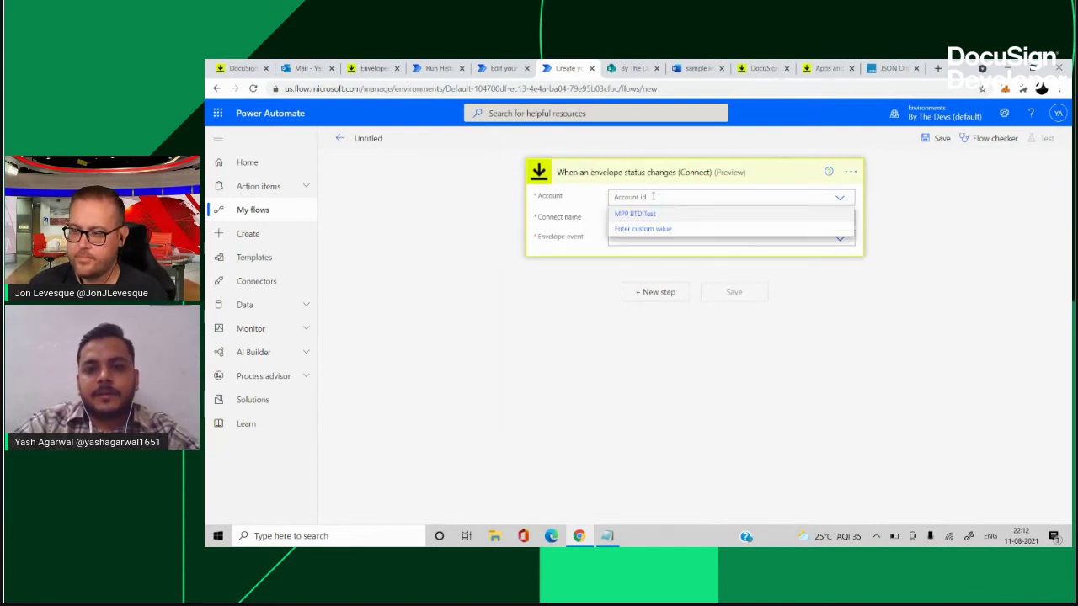
click(650, 212)
click(651, 218)
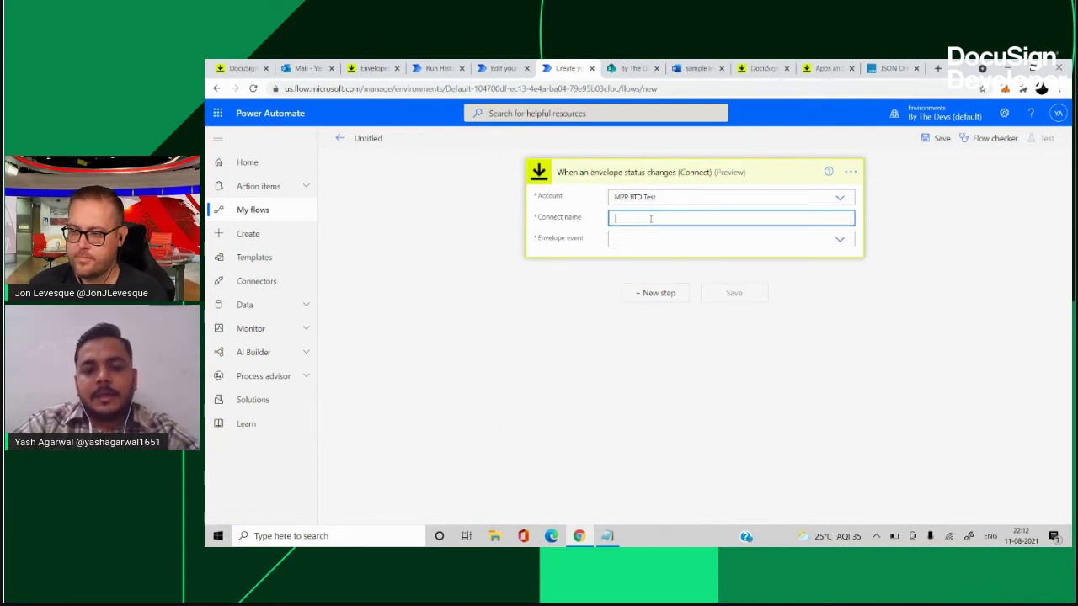
text(Test)
click(668, 238)
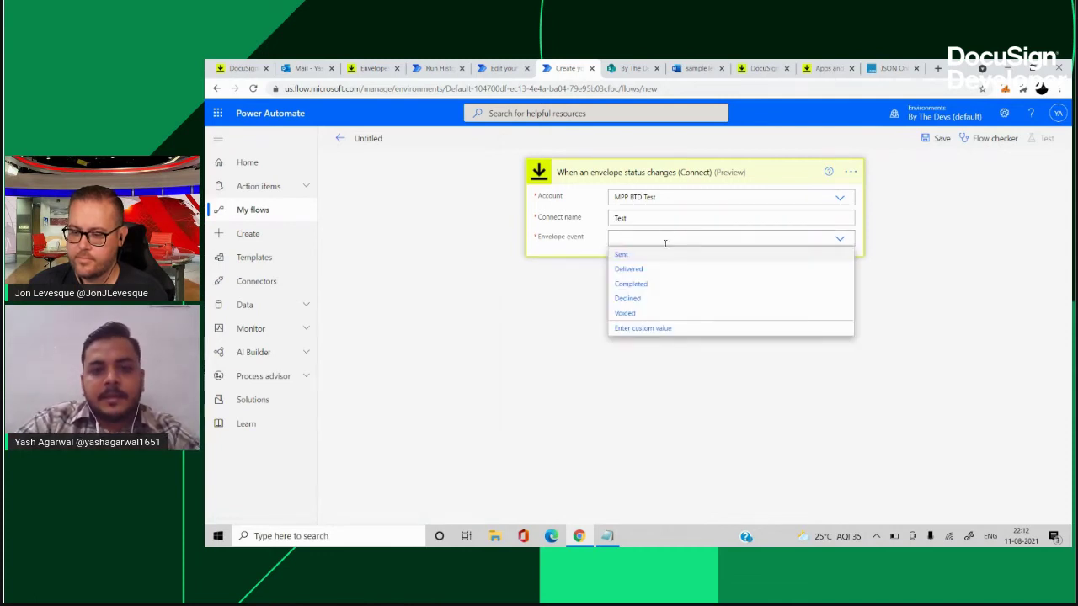
click(659, 286)
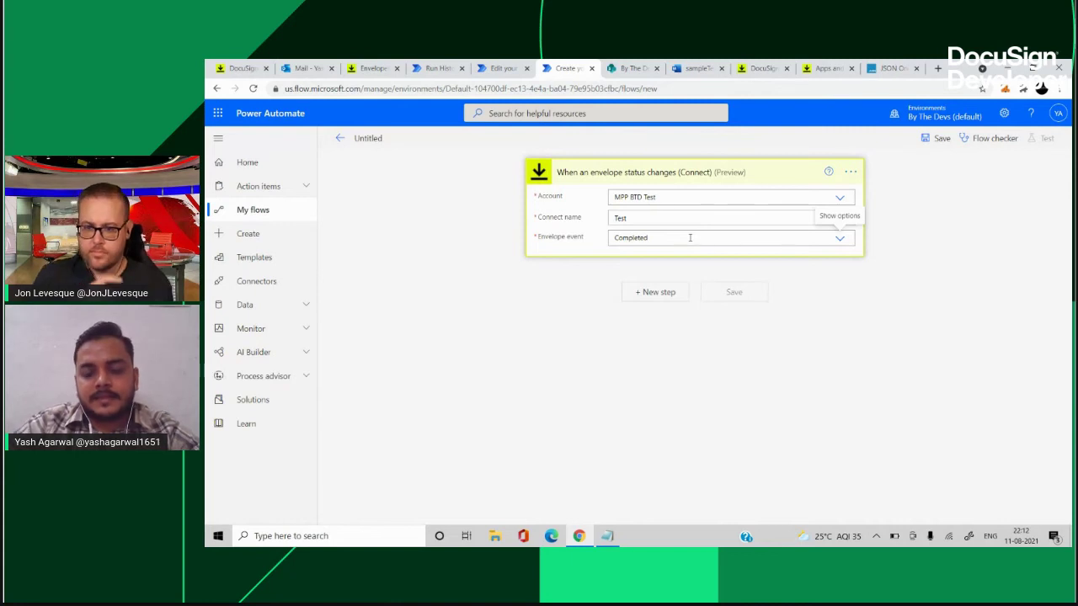
Step: Add the DocuSign Demo 'Get envelope documents' action after the trigger
click(659, 292)
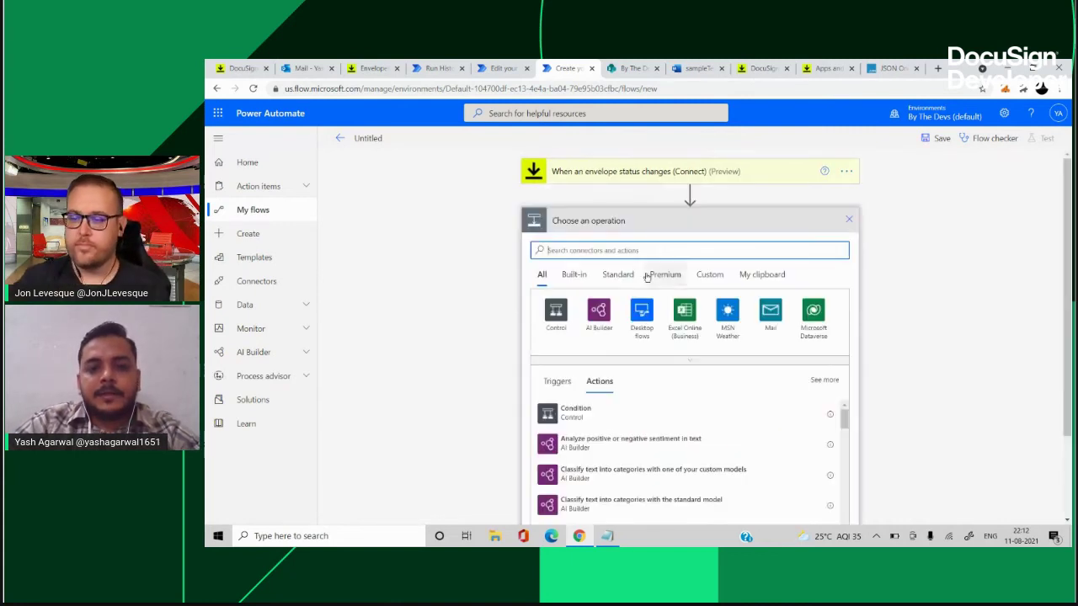
text(docusign)
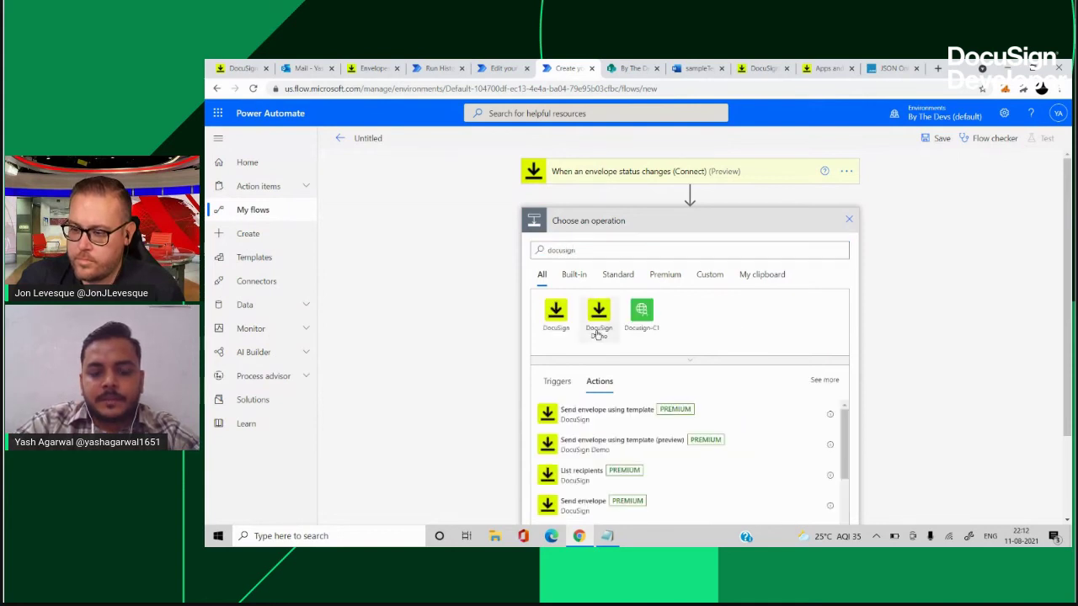
click(598, 326)
scroll(507, 381, down, 2)
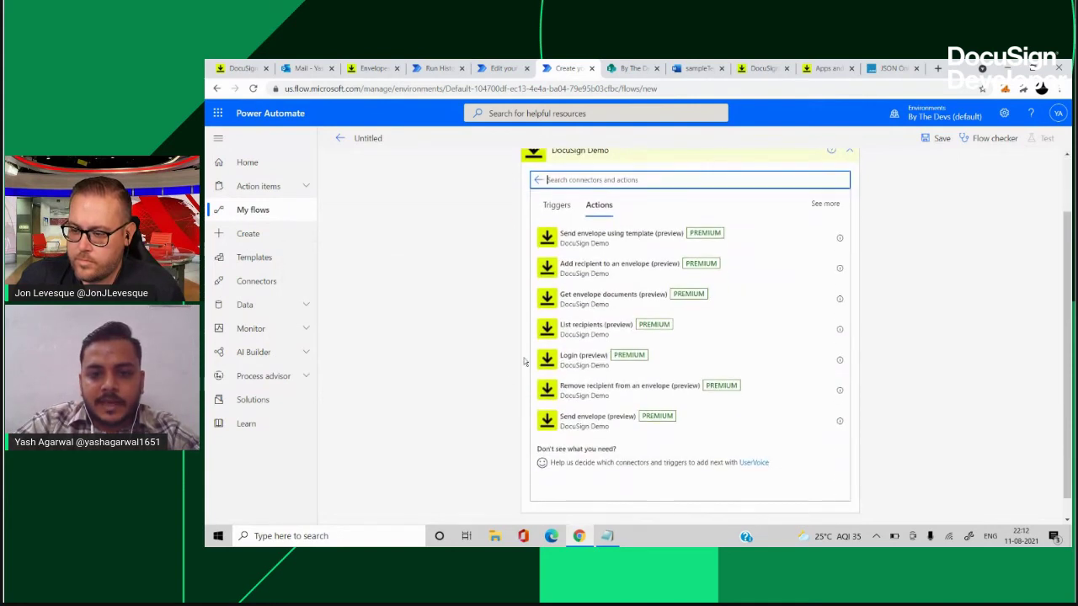
click(613, 308)
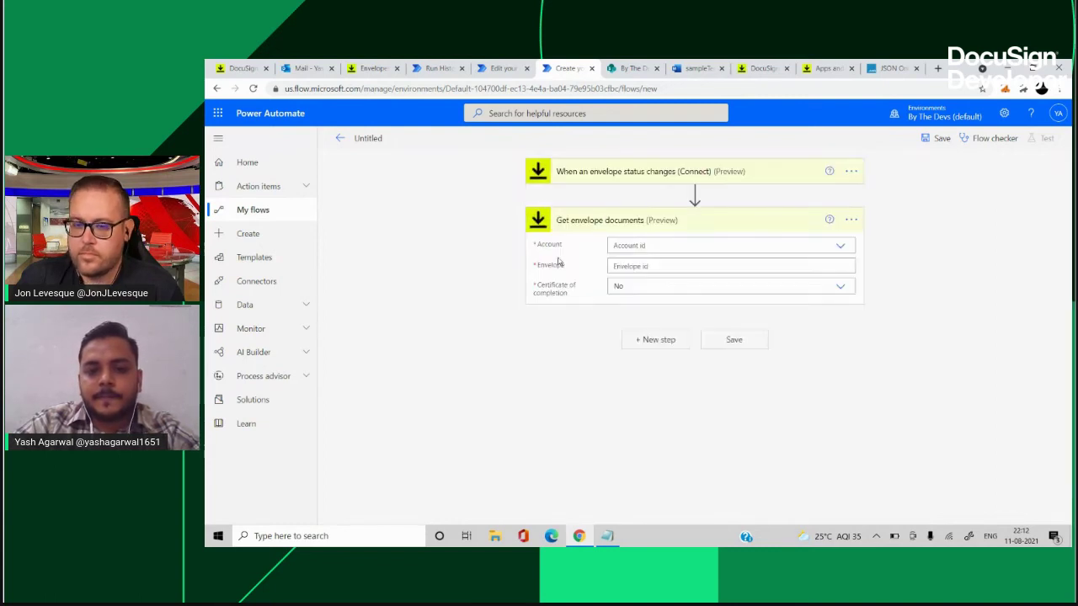
Step: Set the step's account to MPP BTD Test and Envelope to the trigger's Envelope ID
click(645, 244)
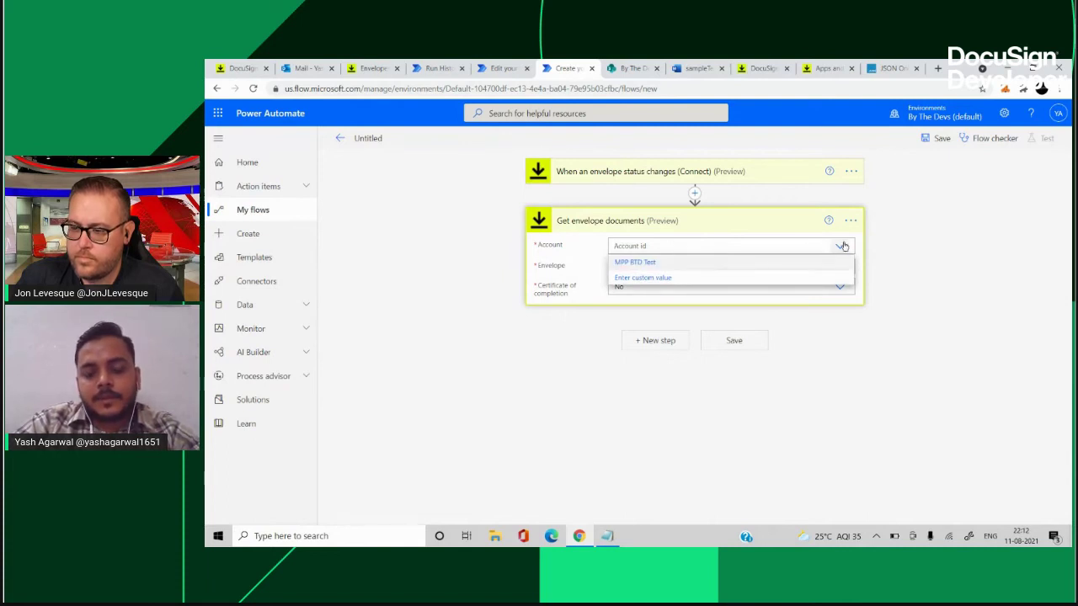
click(749, 262)
click(685, 267)
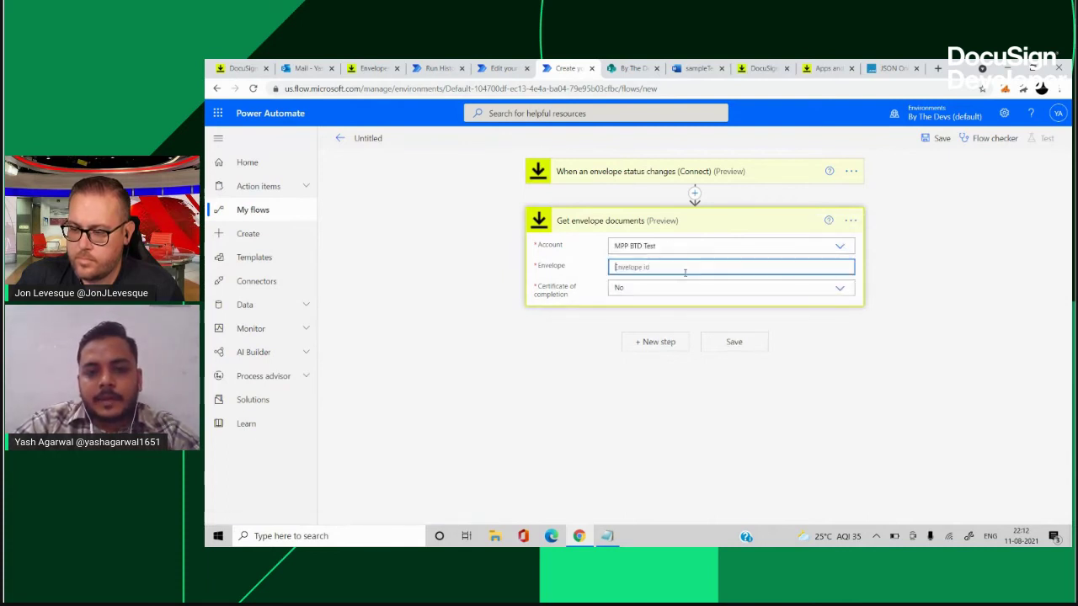
scroll(600, 413, down, 2)
click(937, 363)
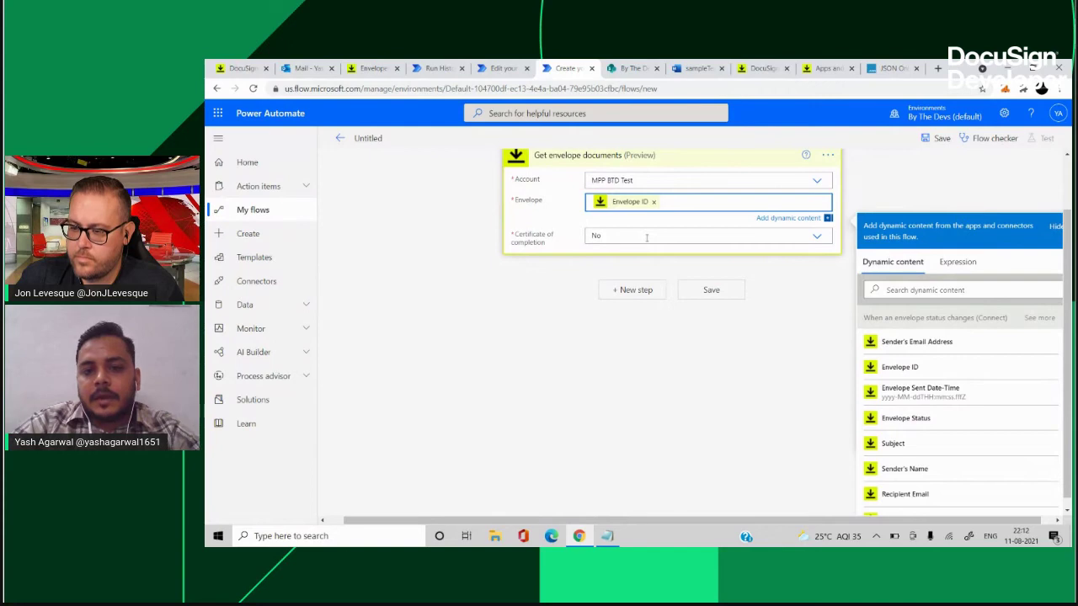
click(647, 236)
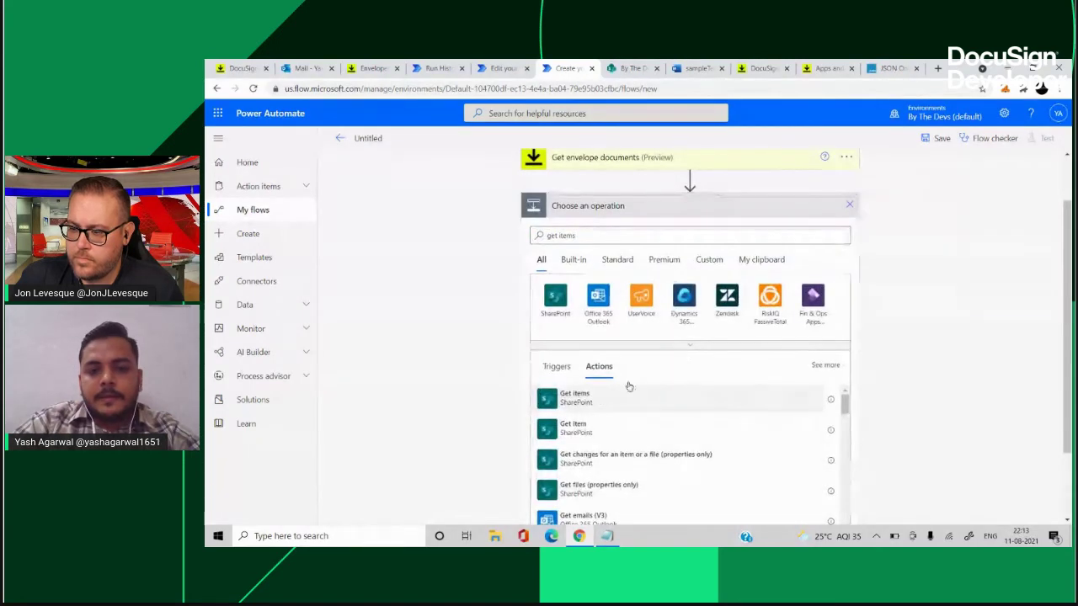
Step: Add SharePoint Get items pointed at the By The Devs site and New Contractors list
click(623, 396)
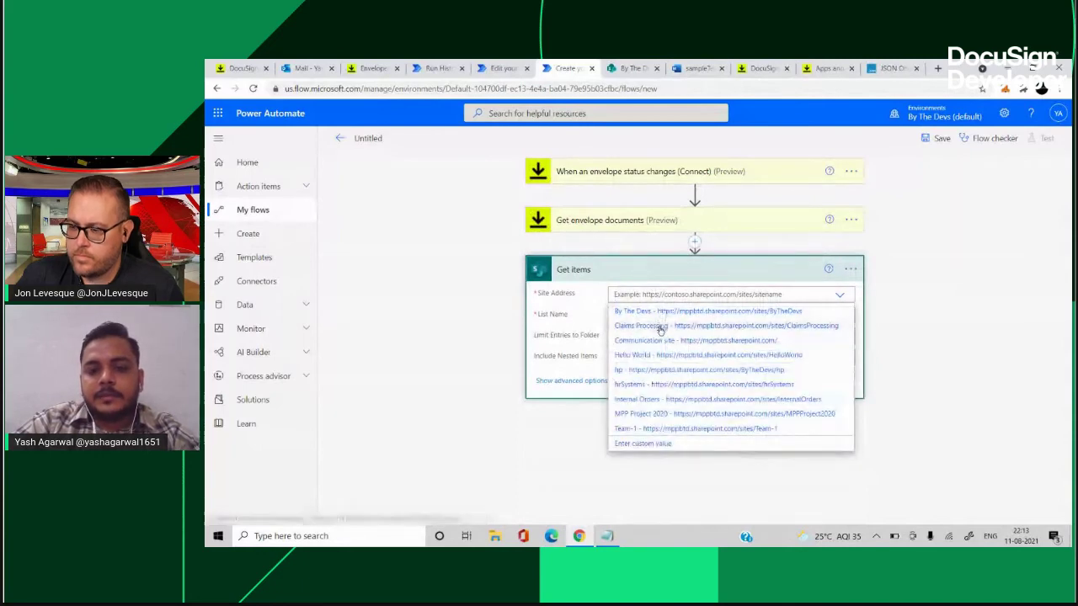
click(674, 312)
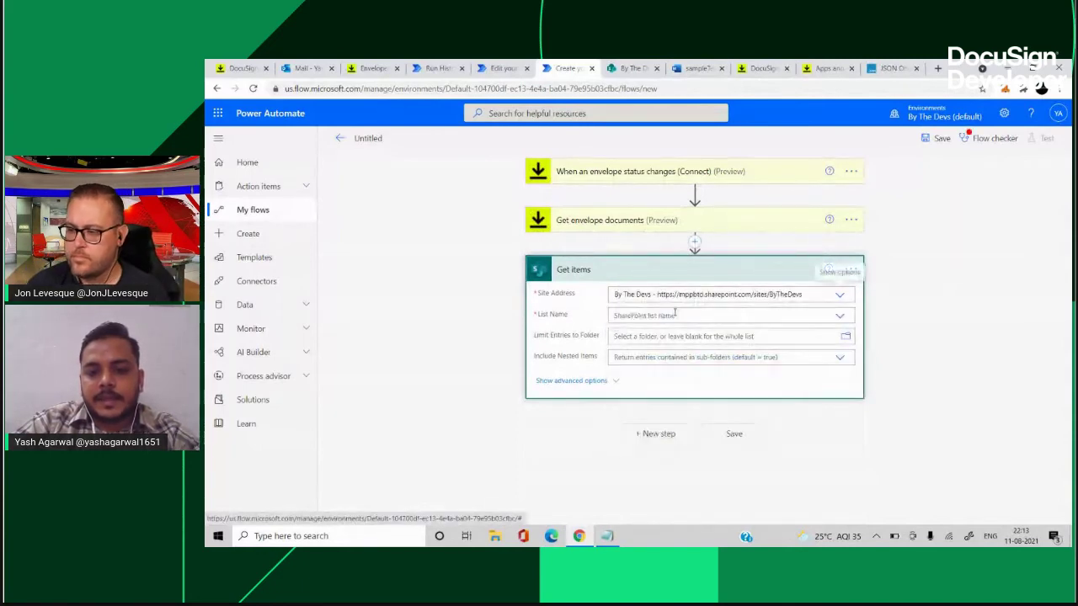
click(672, 315)
click(667, 332)
Step: Set the Filter Query to envelopeID eq the trigger's Envelope ID
click(600, 381)
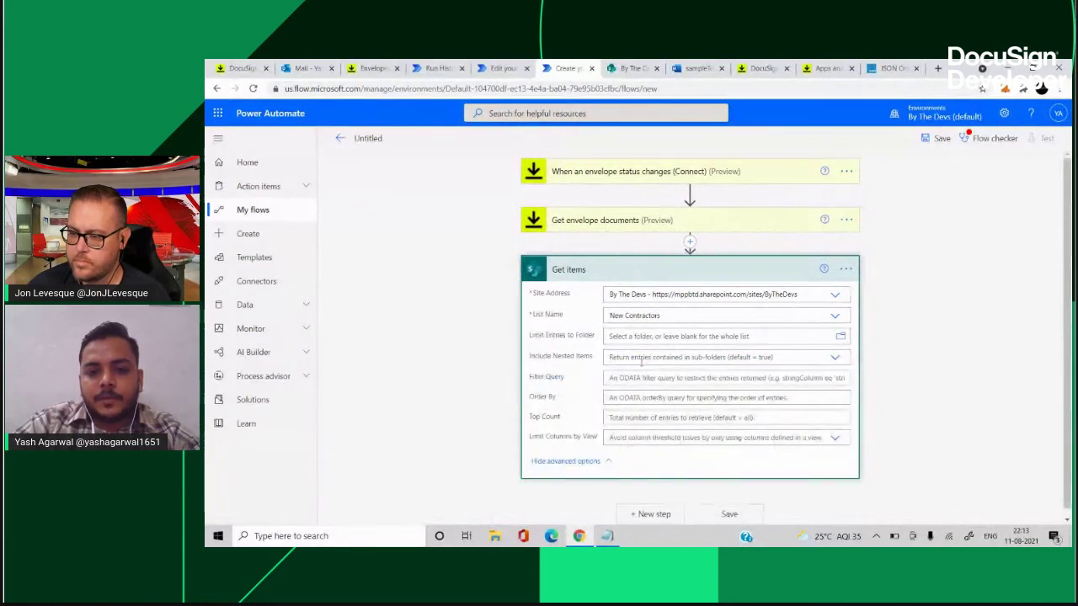
click(632, 368)
text(ene)
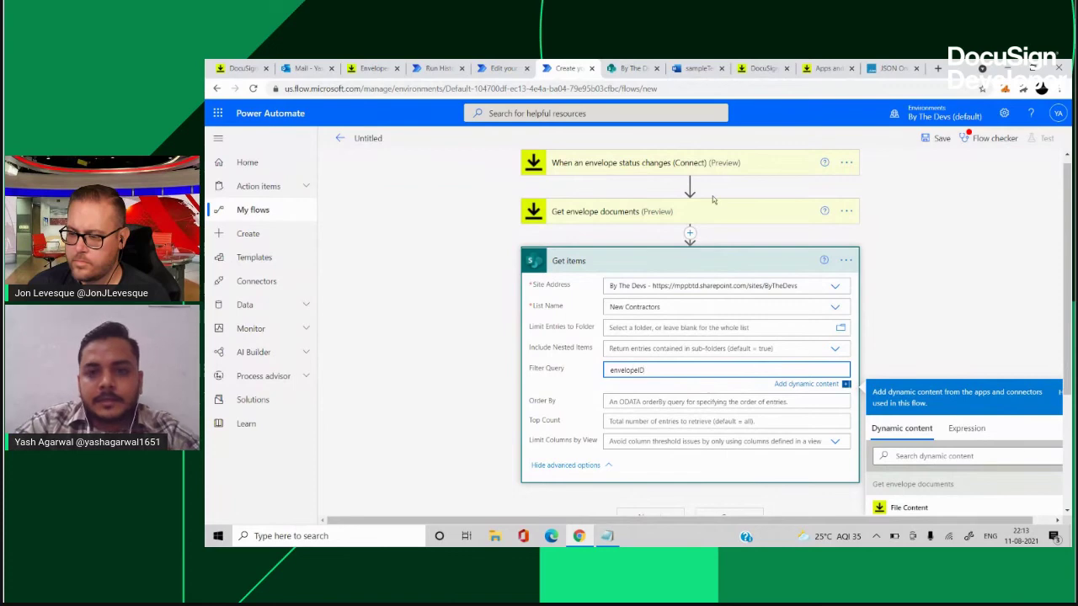
click(629, 70)
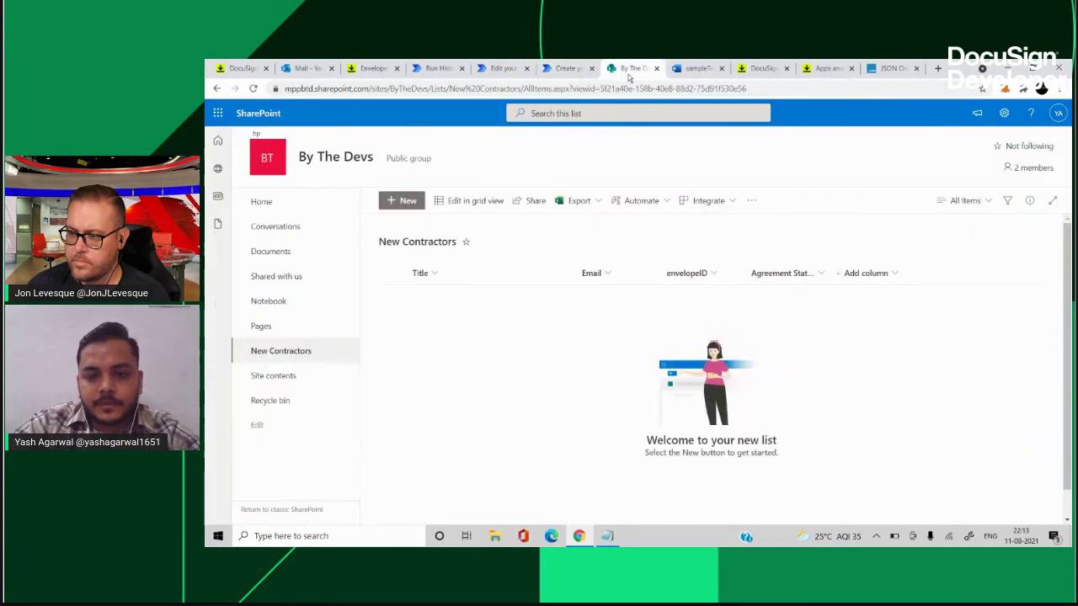
click(567, 68)
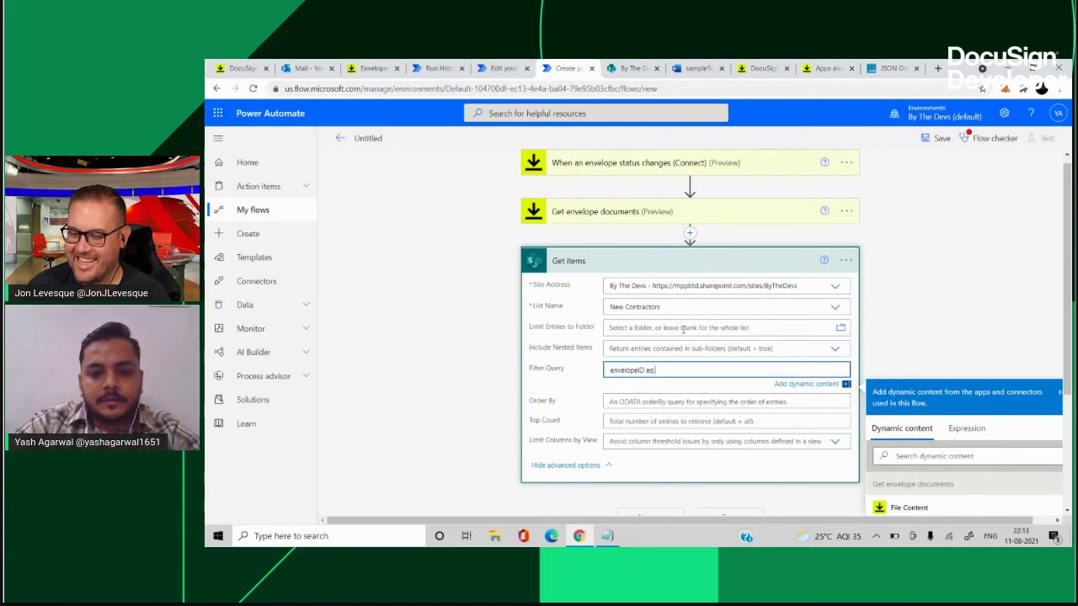
scroll(682, 329, down, 2)
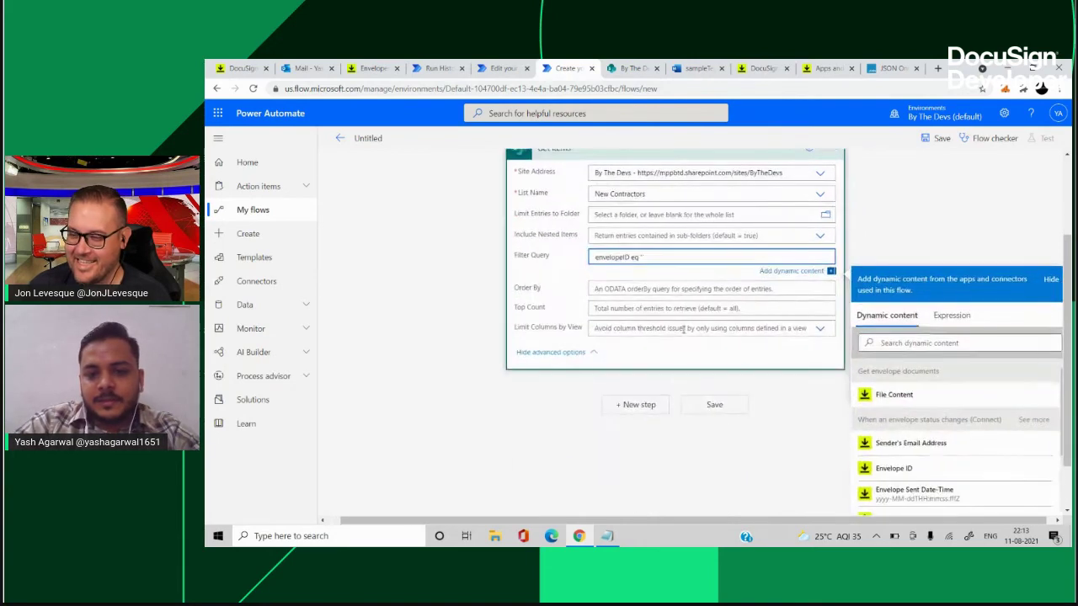
scroll(920, 461, down, 3)
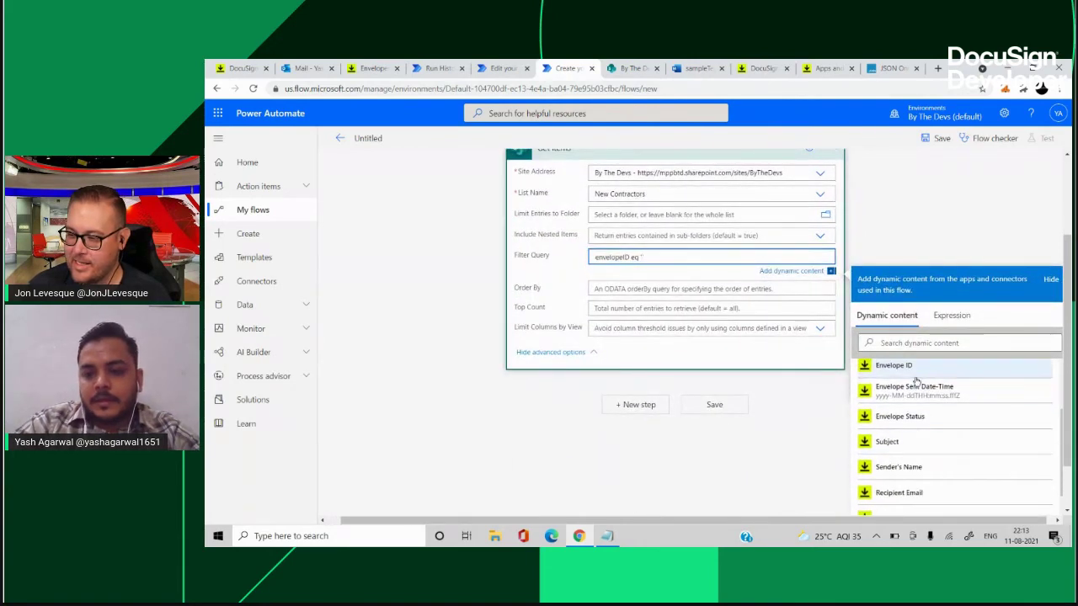
click(905, 370)
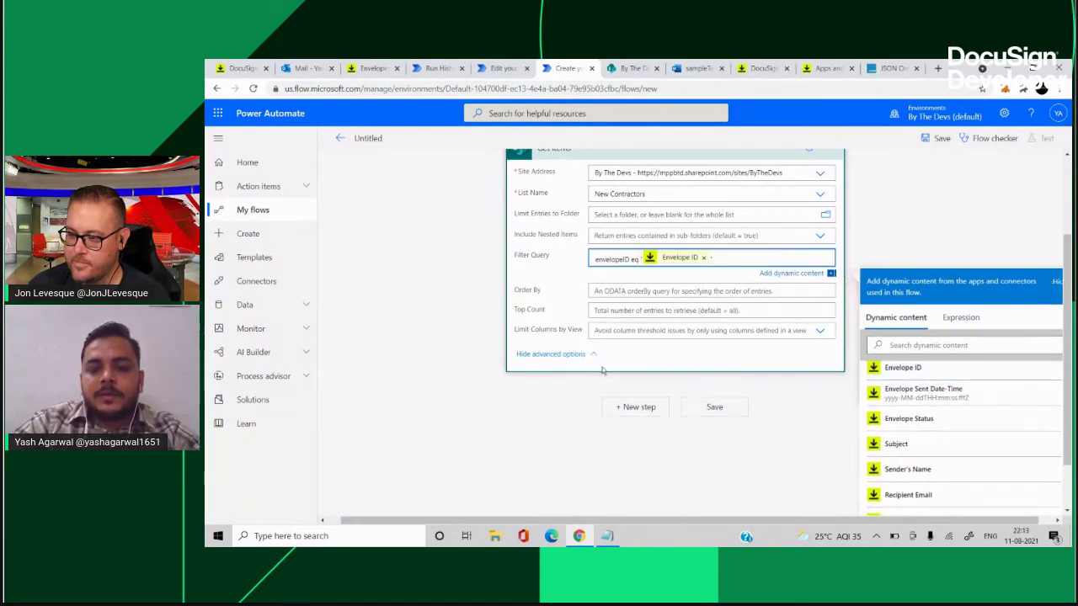
click(861, 209)
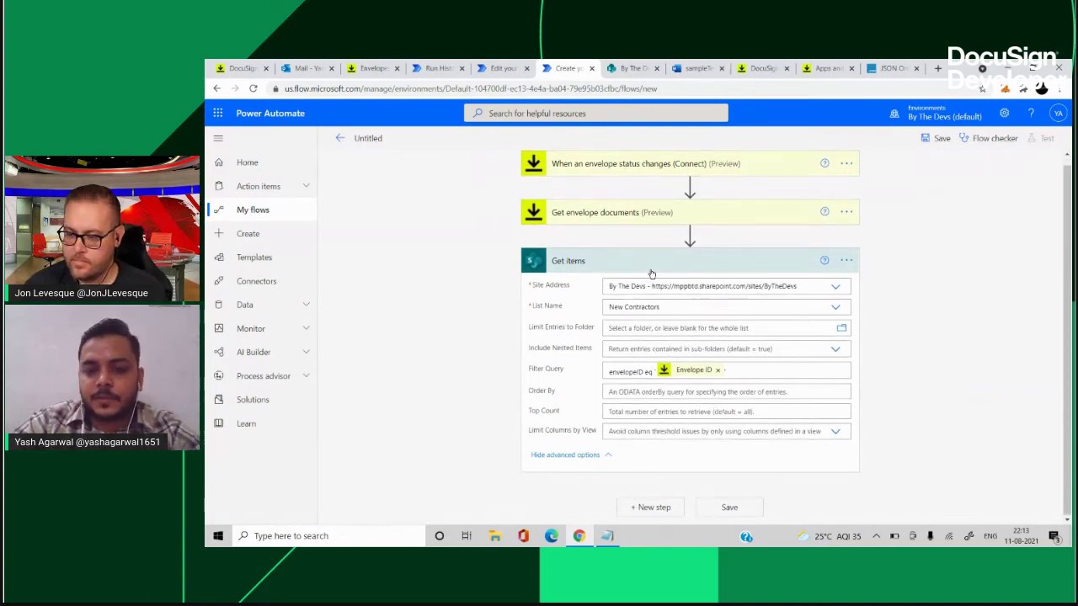
Step: Add a SharePoint Add attachment step on the By The Devs site's New Contractors list
click(650, 506)
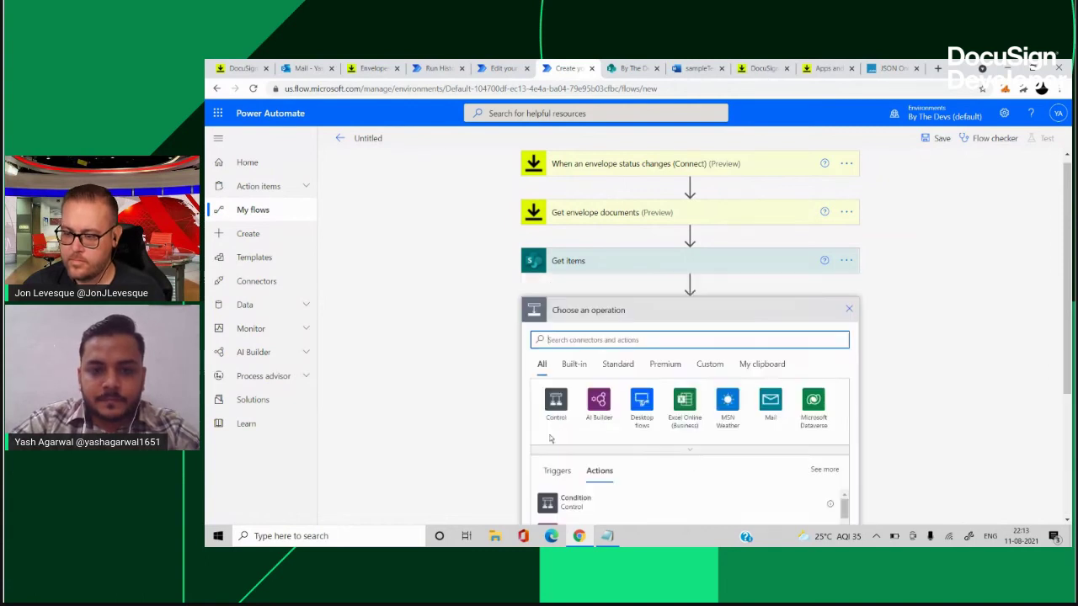
text(ac)
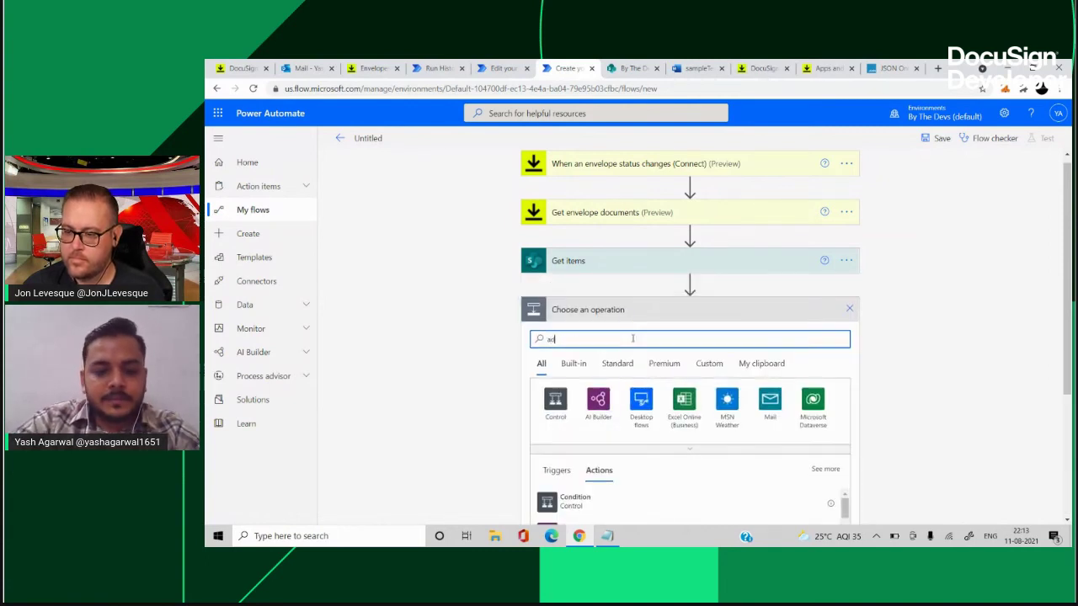
text(ttac)
scroll(620, 430, down, 1)
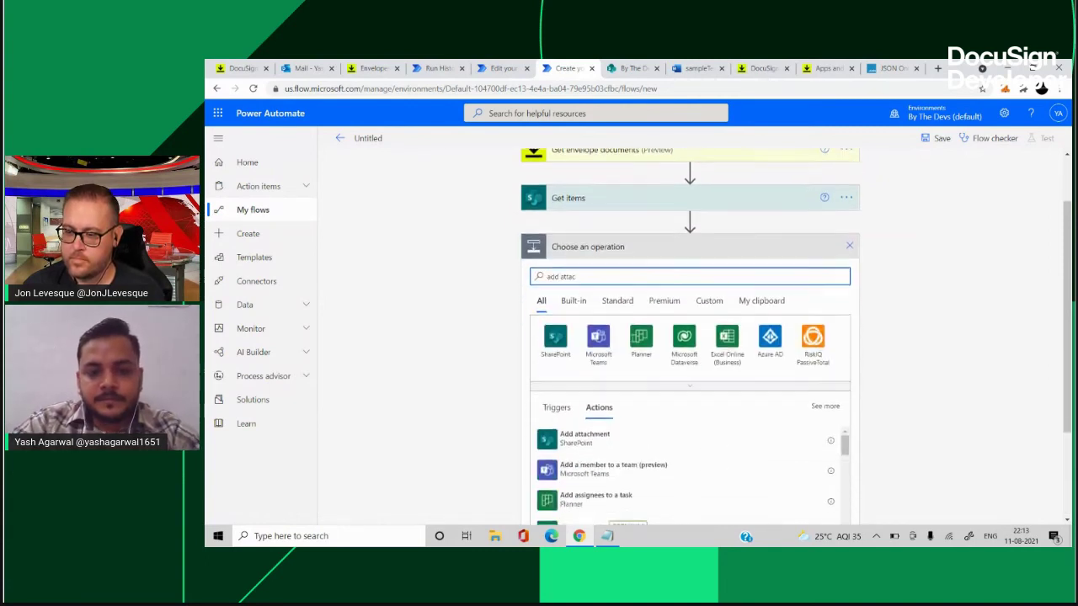
click(618, 431)
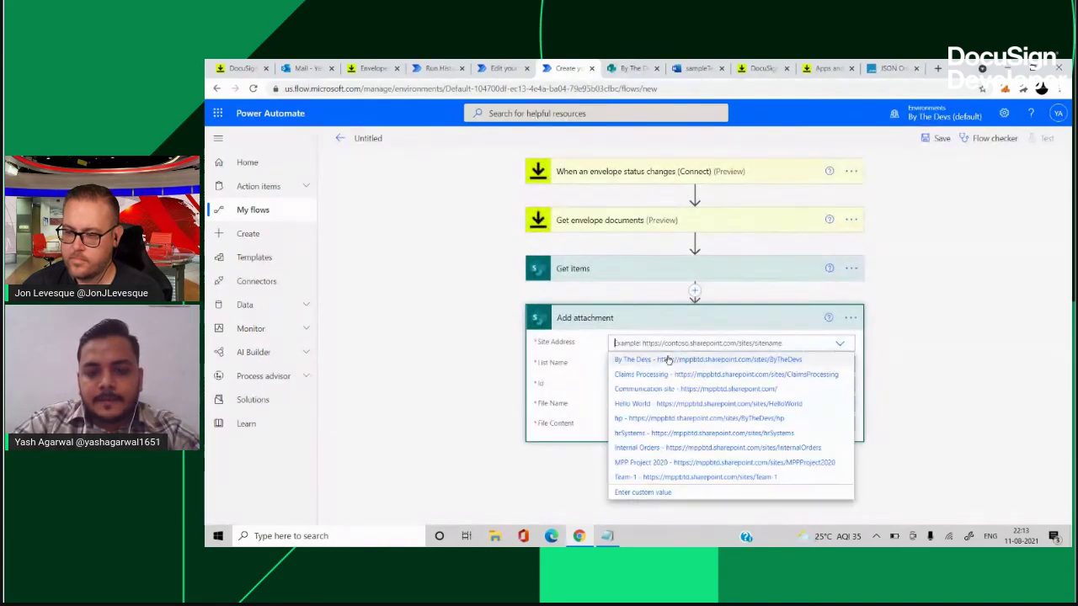
click(663, 360)
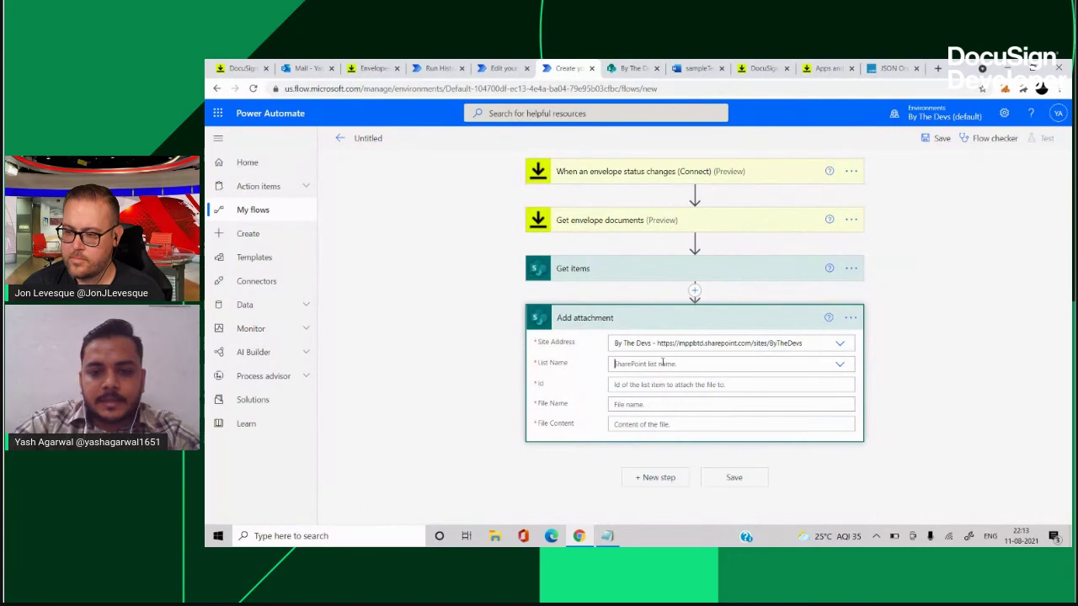
click(663, 380)
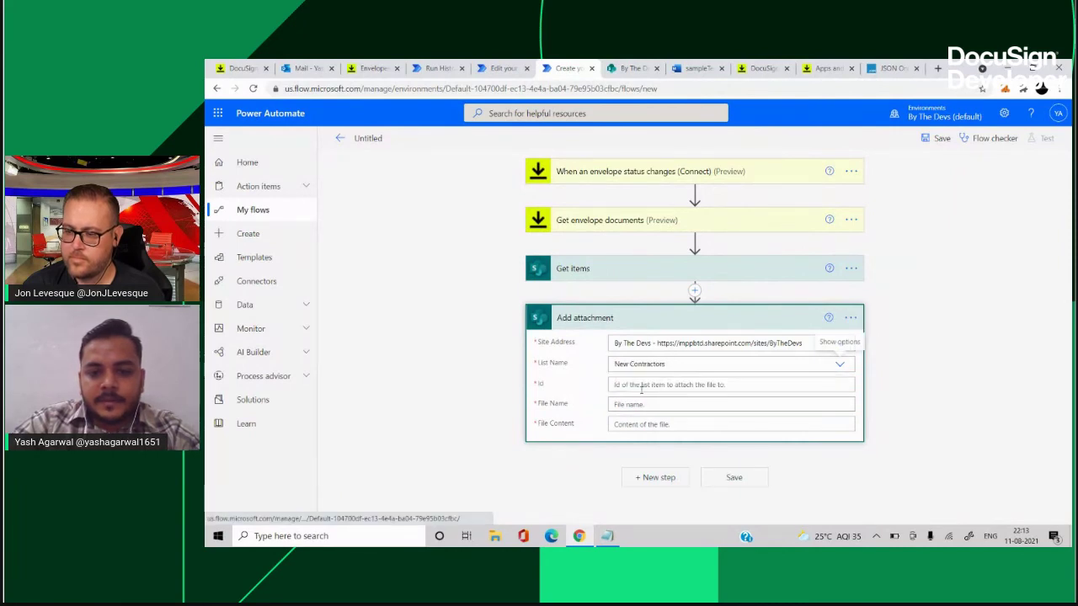
Step: Name the attachment ContractorAgreement.PDF and fill its content with the envelope's File Content
click(656, 403)
text(ContractorAgreement.PDF)
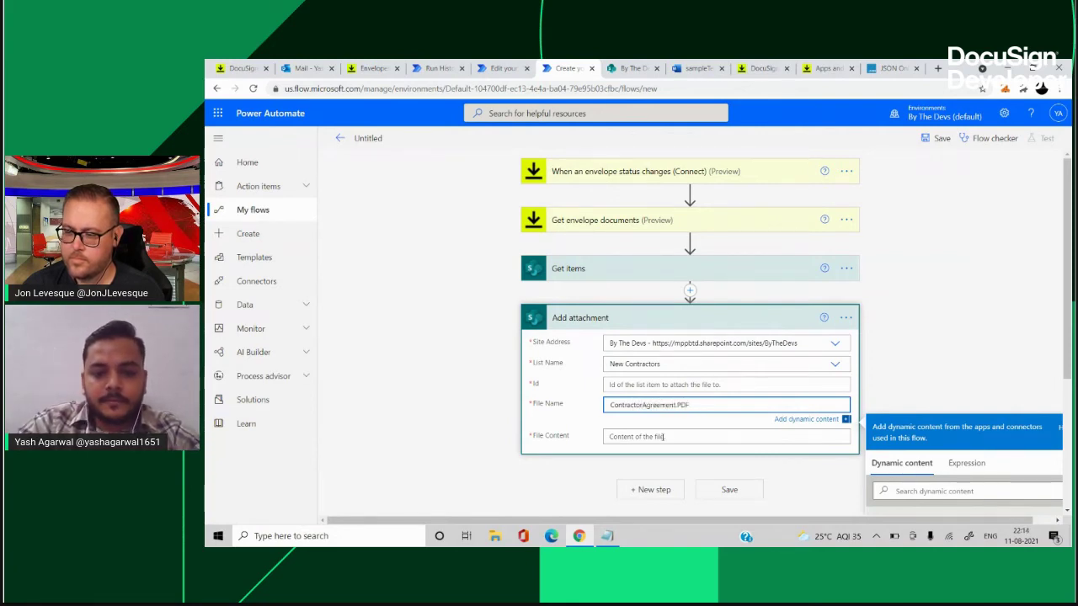
click(662, 436)
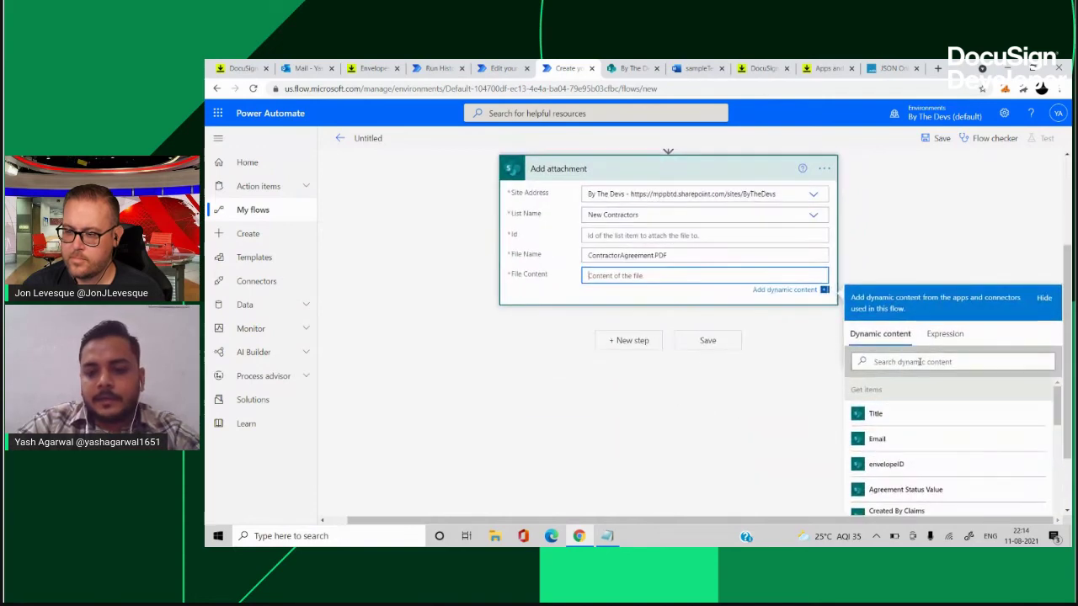
click(886, 362)
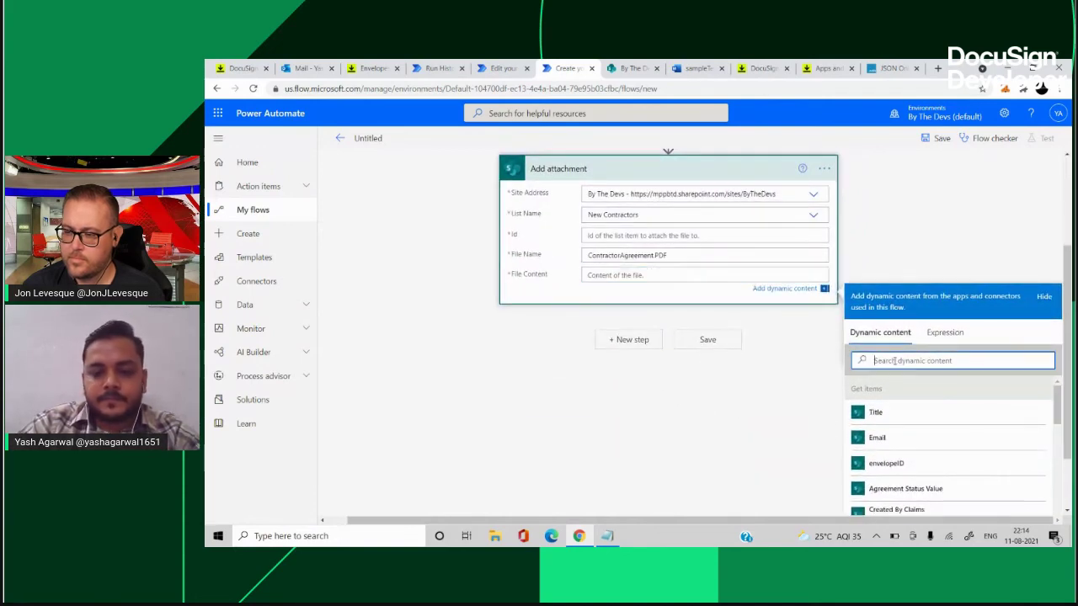
text(docs)
key(BackSpace)
key(BackSpace)
key(BackSpace)
key(BackSpace)
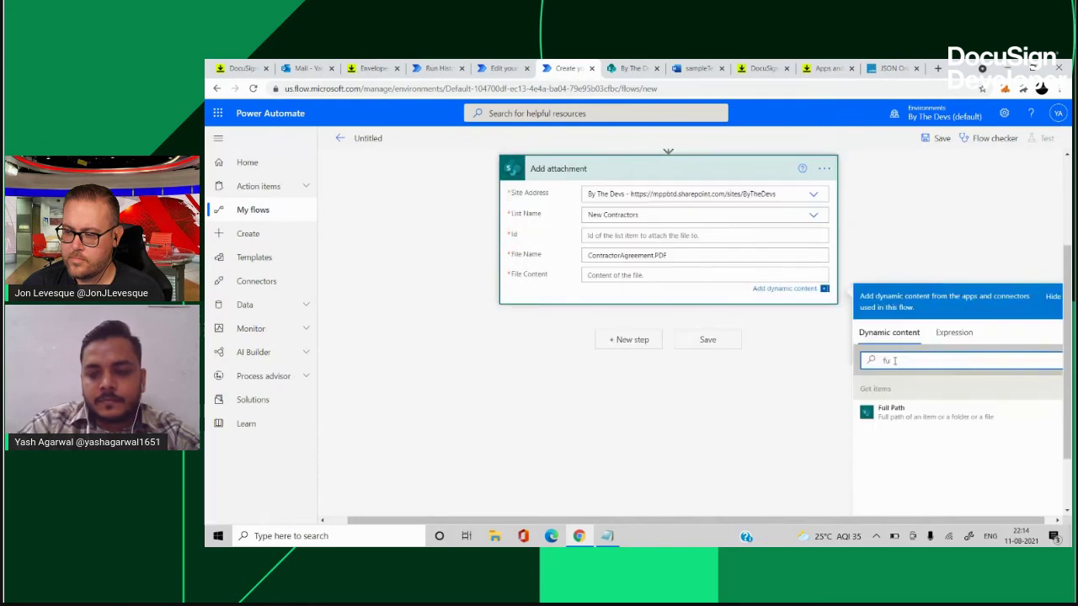
text(file)
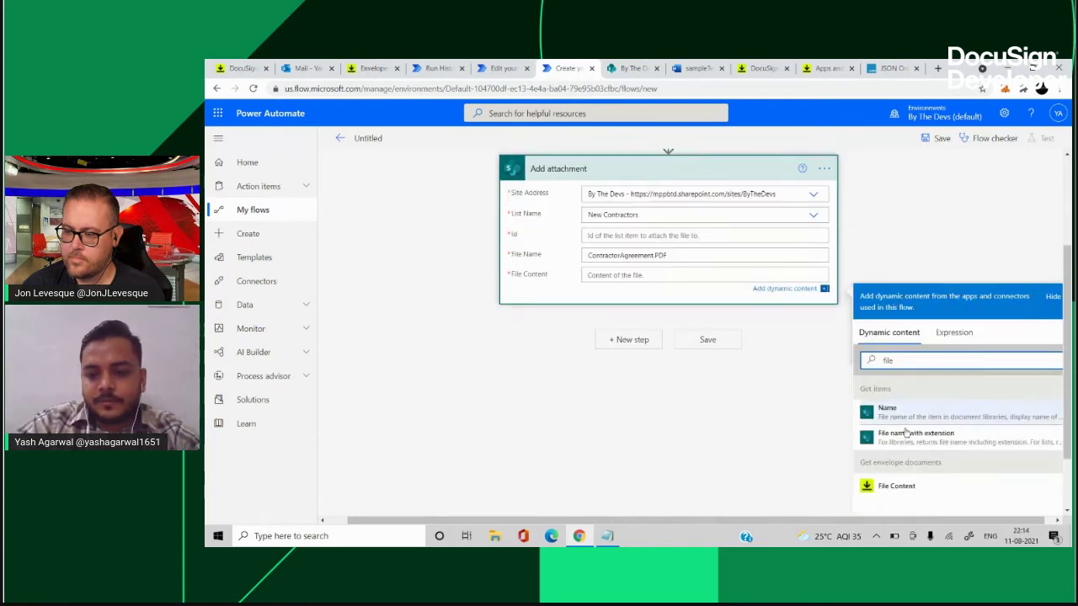
click(896, 490)
click(708, 428)
Step: Open an insertion point between Get items and Add attachment
scroll(666, 178, up, 1)
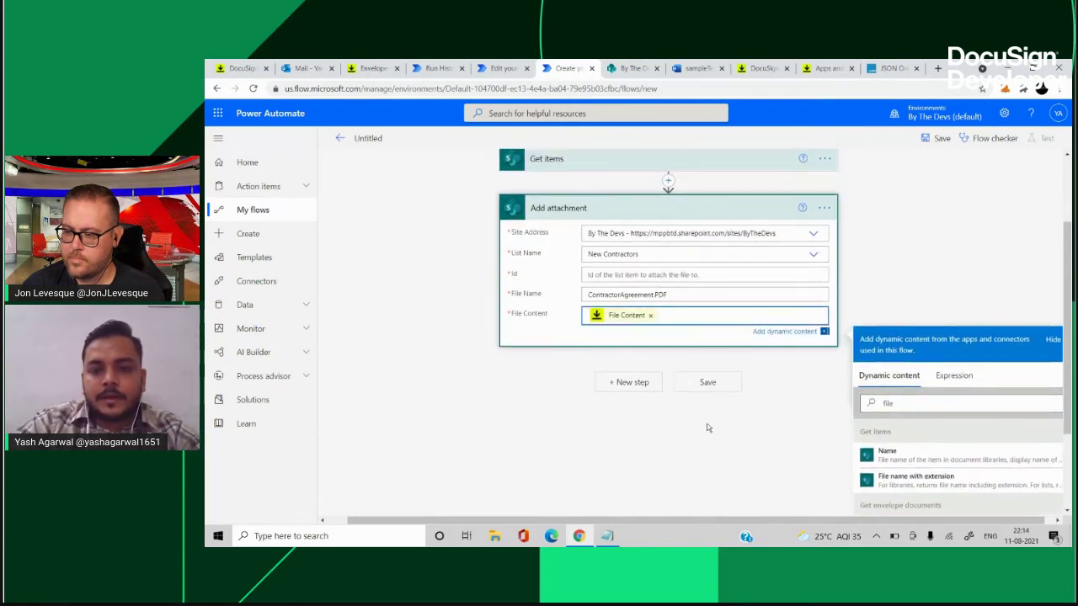
scroll(665, 213, up, 2)
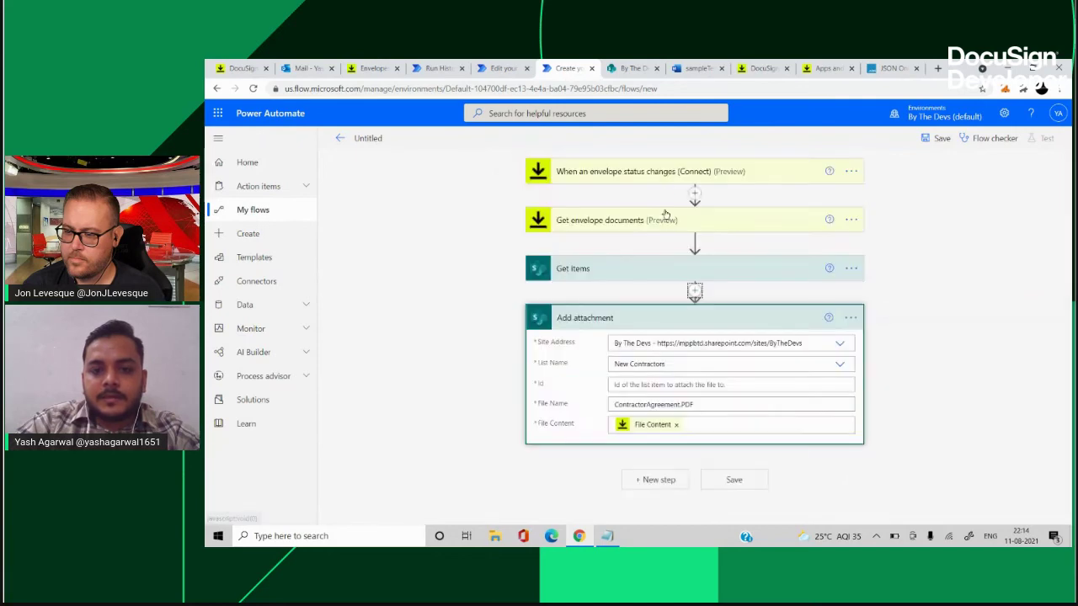
click(694, 291)
Step: Insert a Compose action whose input is the Get items item ID
click(657, 313)
click(600, 348)
text(dompose)
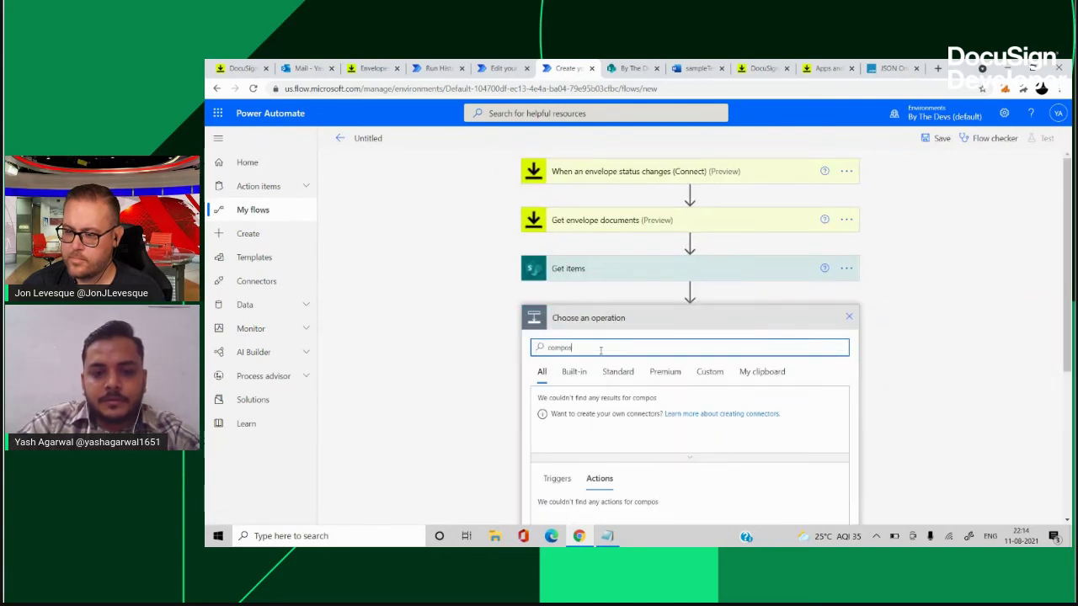
click(575, 423)
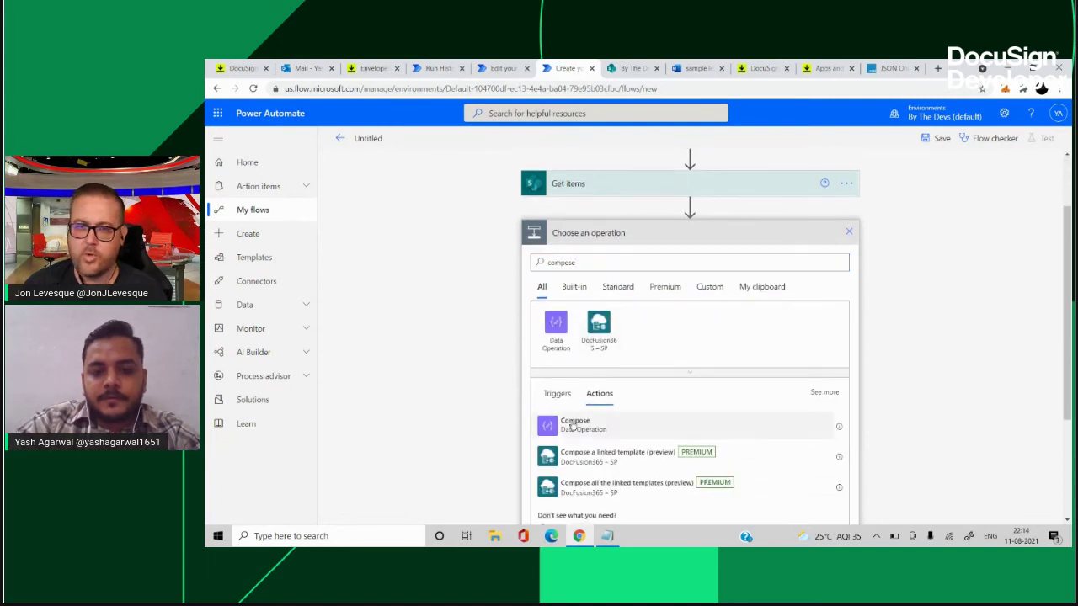
click(643, 339)
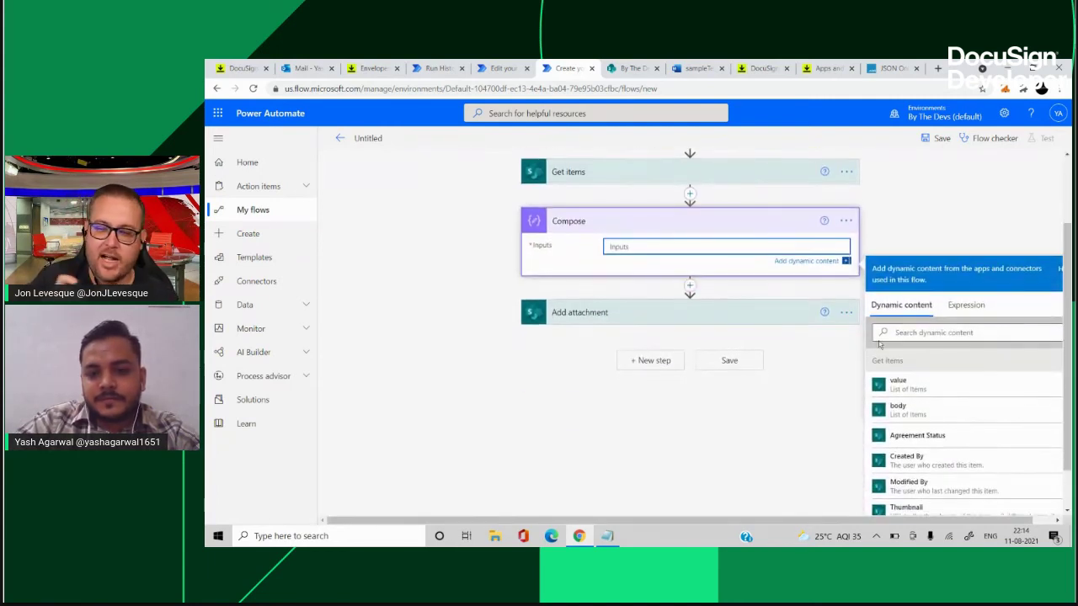
click(958, 331)
text(id)
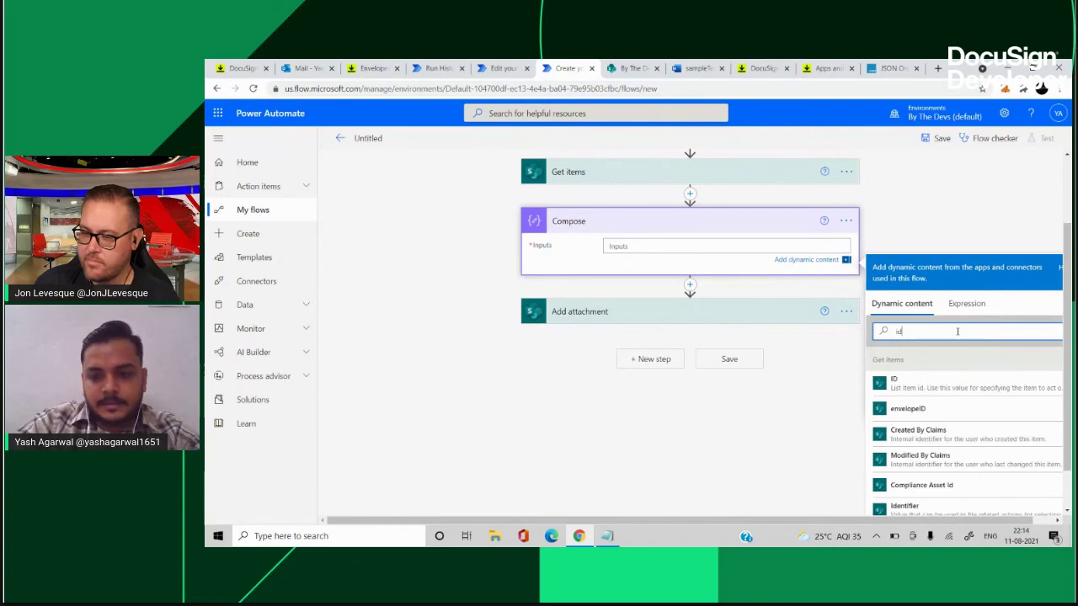
click(921, 384)
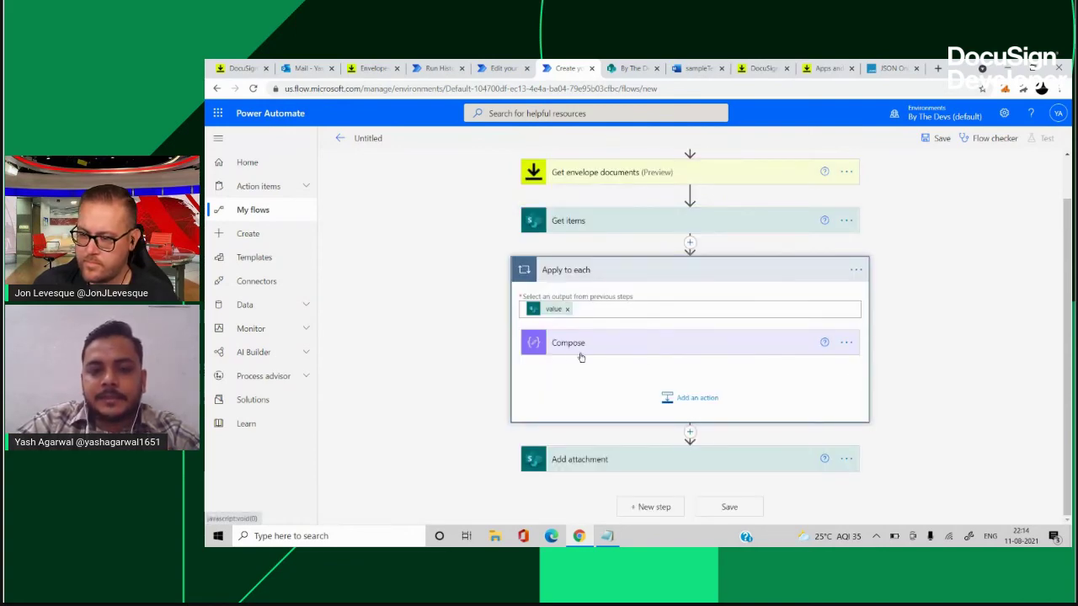
Step: Review the Compose input and the Apply to each loop, then expand Add attachment
click(580, 352)
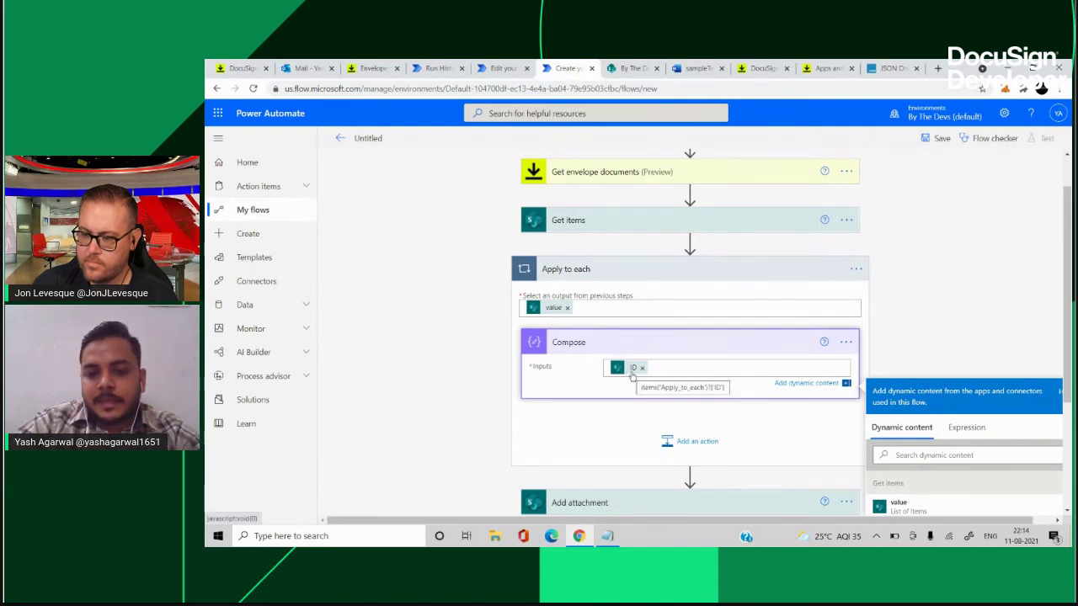
click(606, 306)
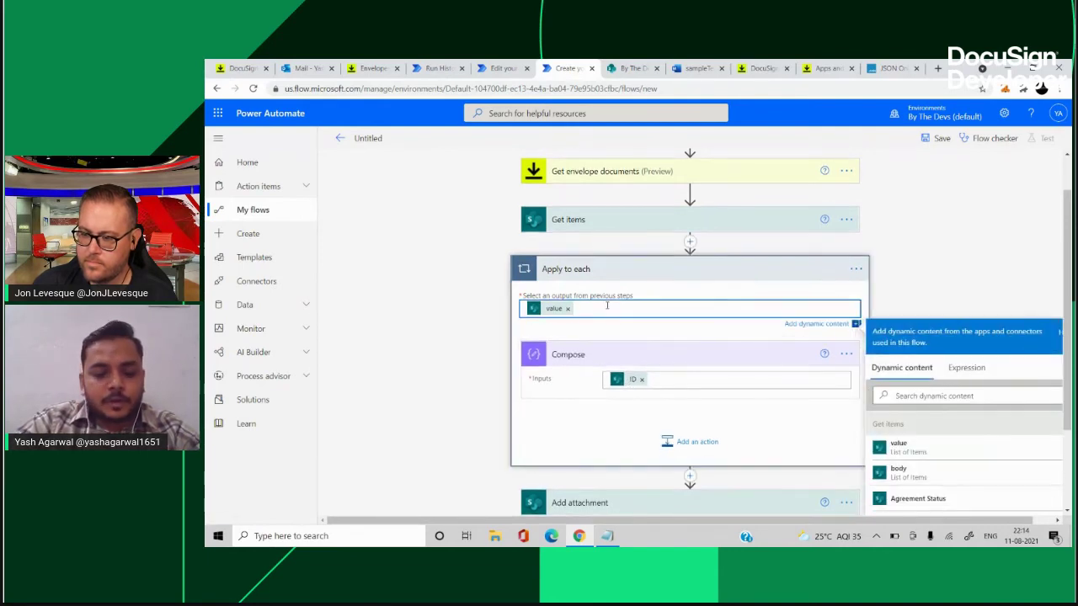
scroll(606, 306, down, 2)
click(628, 396)
Step: Set Add attachment's Id to a first(Get items value)?['ID'] expression
click(650, 418)
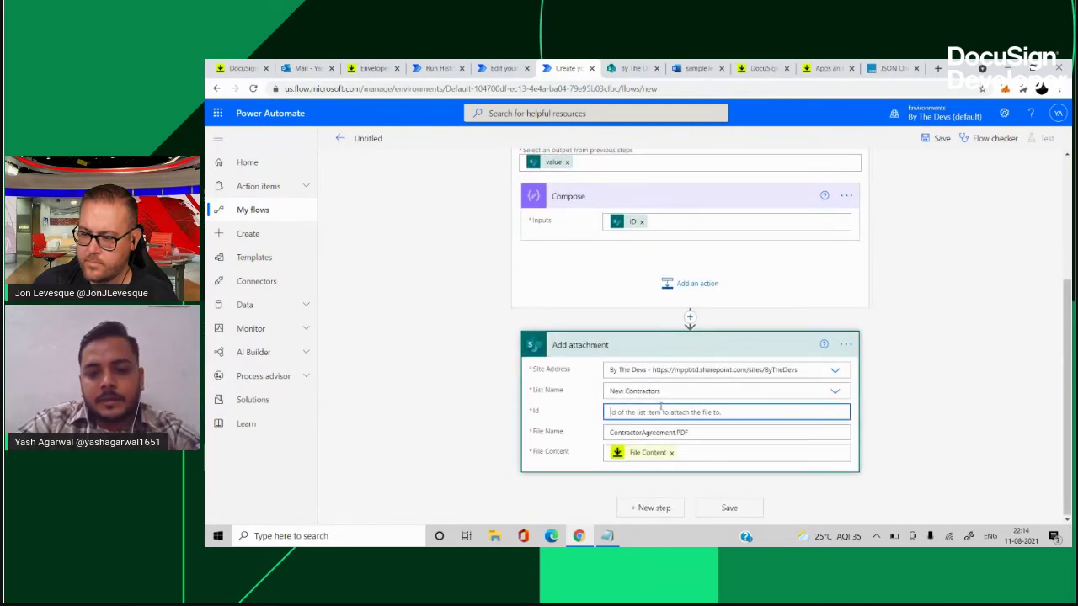
click(947, 333)
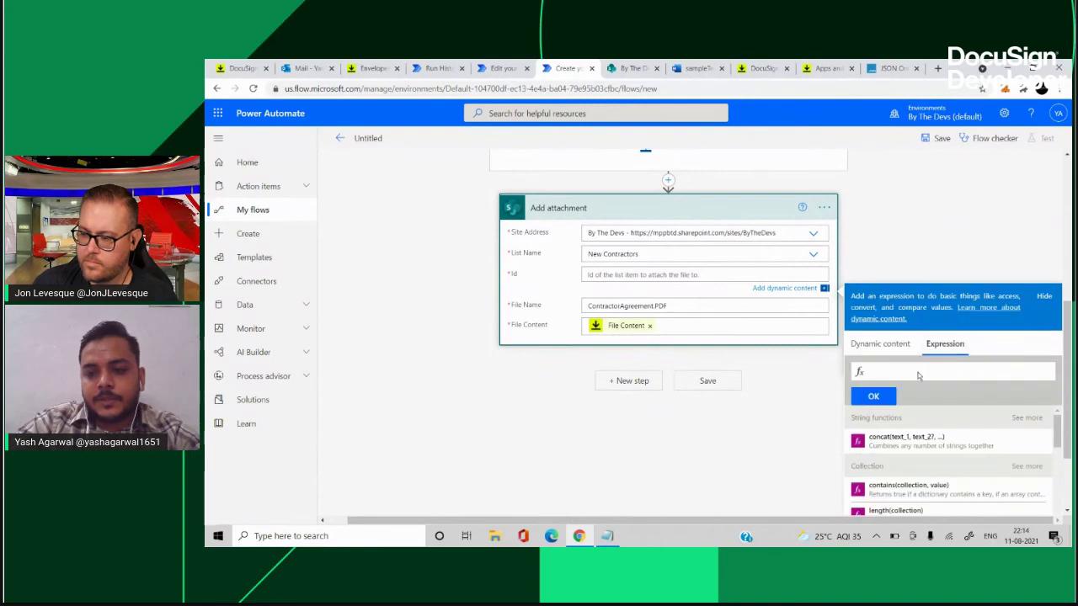
text(first()
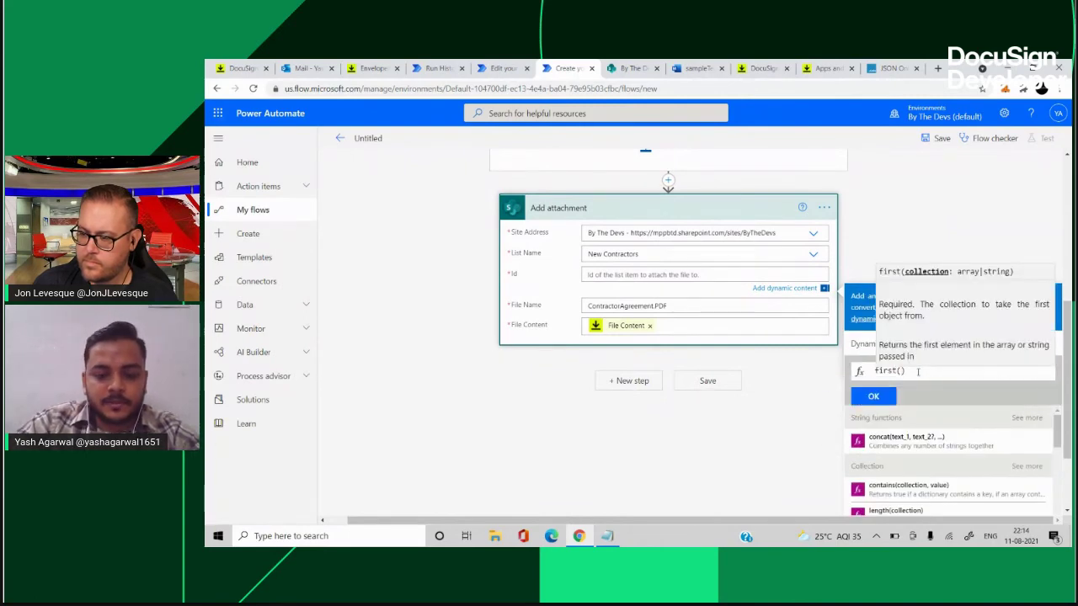
text(outputs('Get_items')?['body/value'])
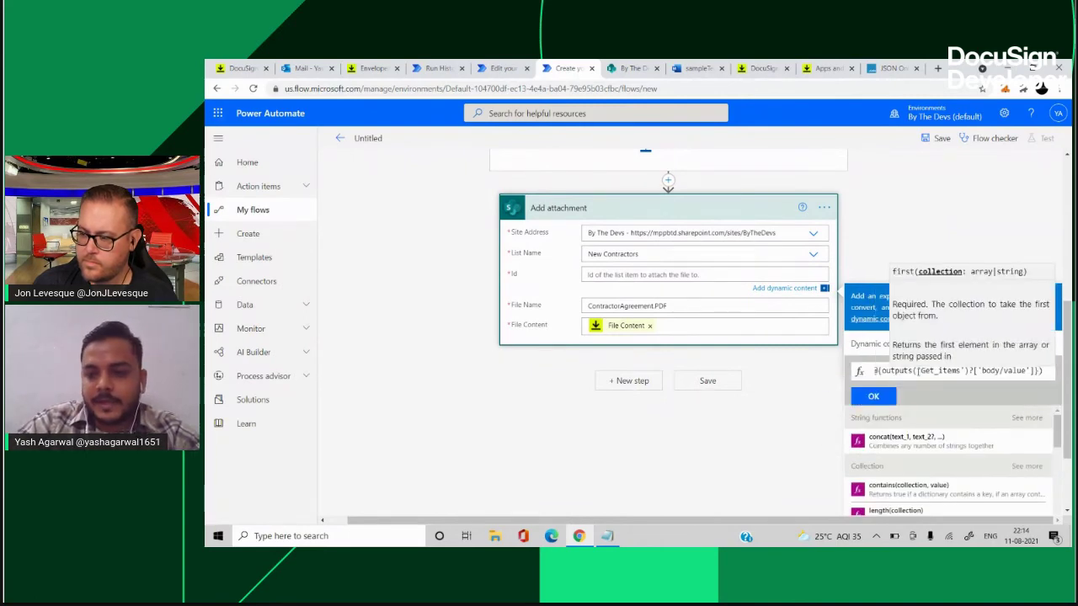
key(Home)
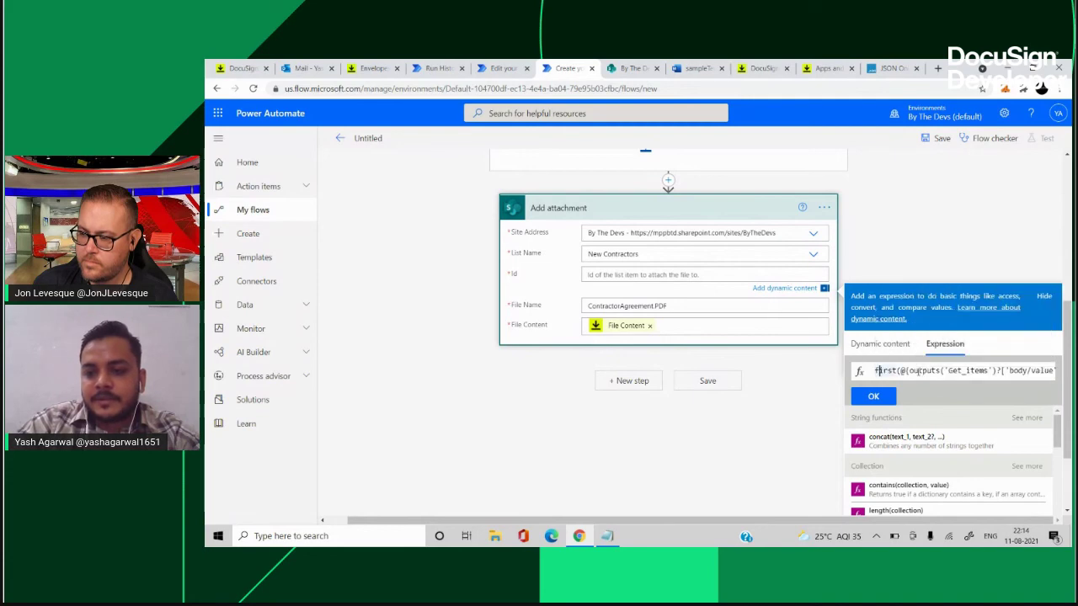
key(Right)
key(Right)
key(Right)
key(BackSpace)
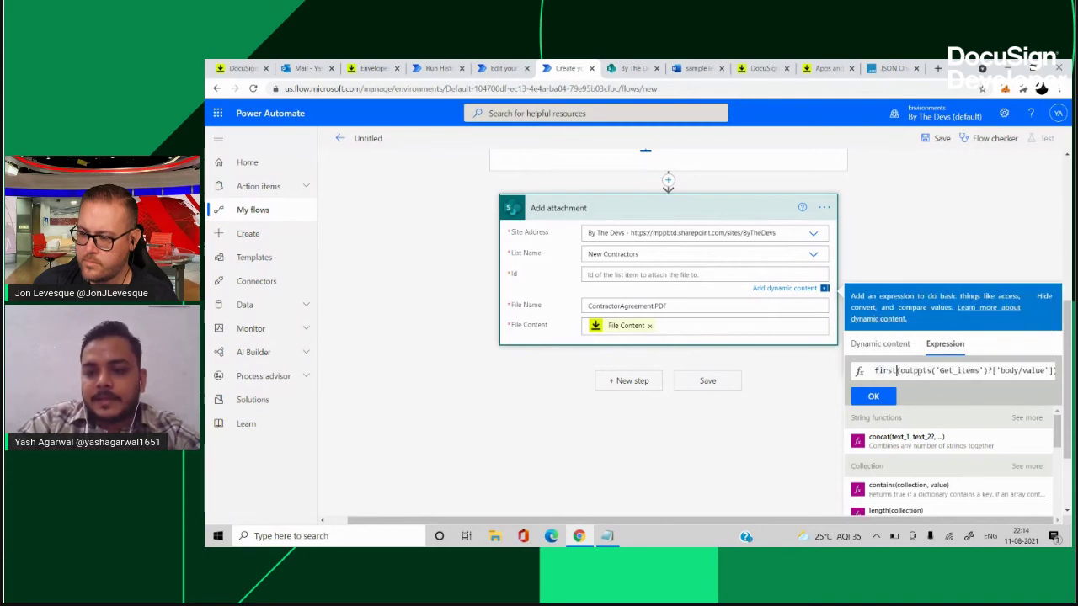
key(End)
text(?['I)
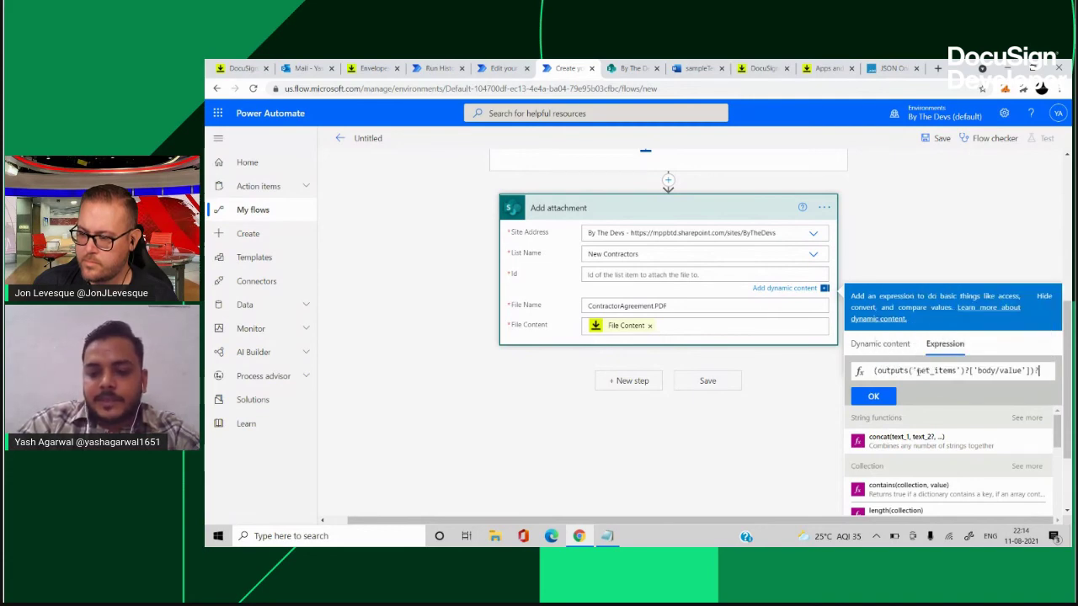
text(D)
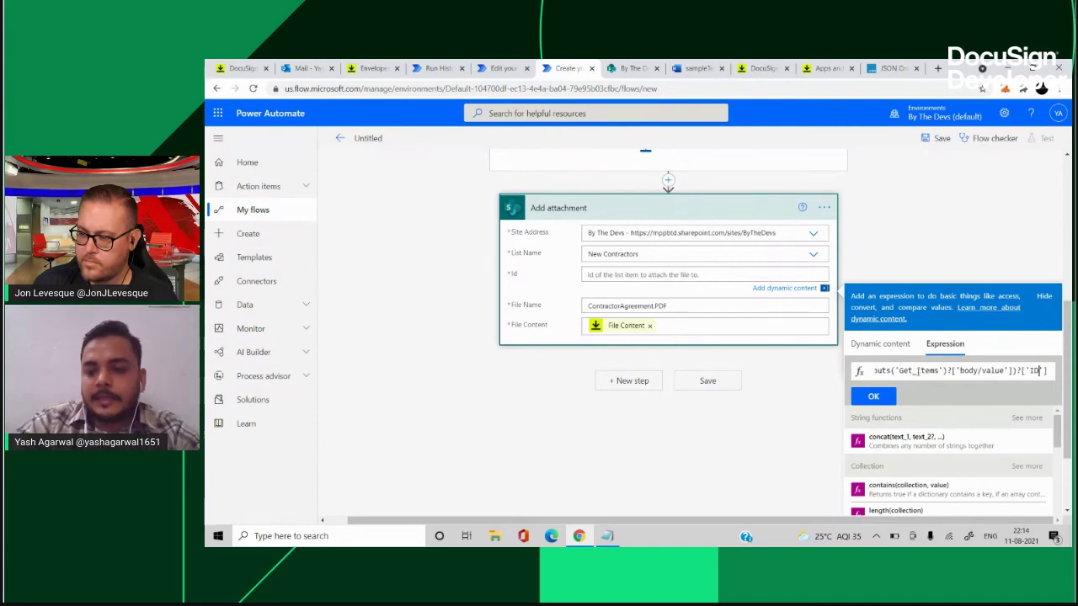
key(ctrl+a)
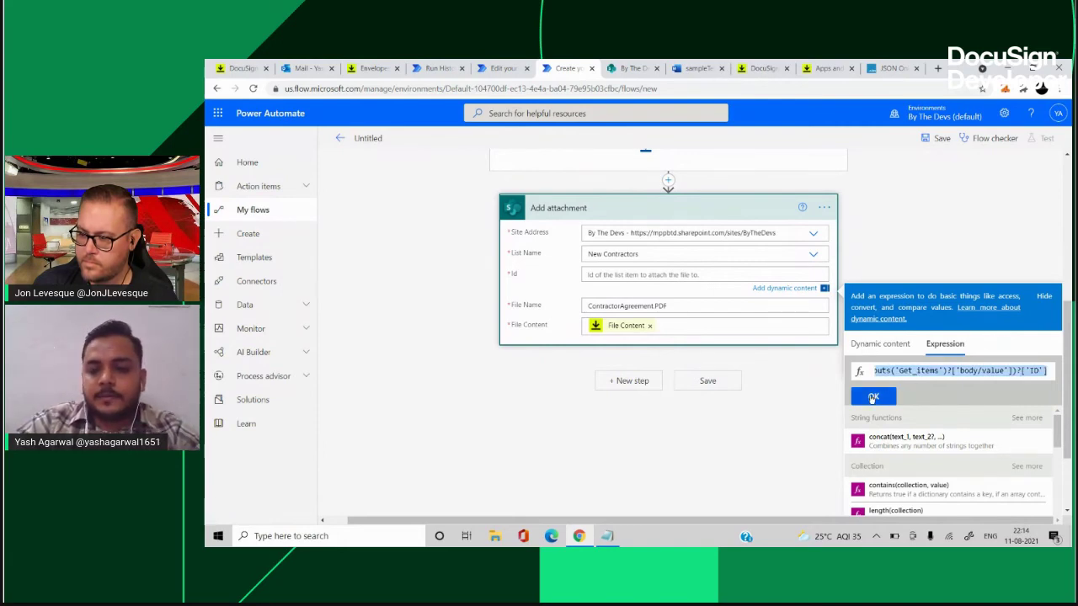
click(872, 396)
click(703, 431)
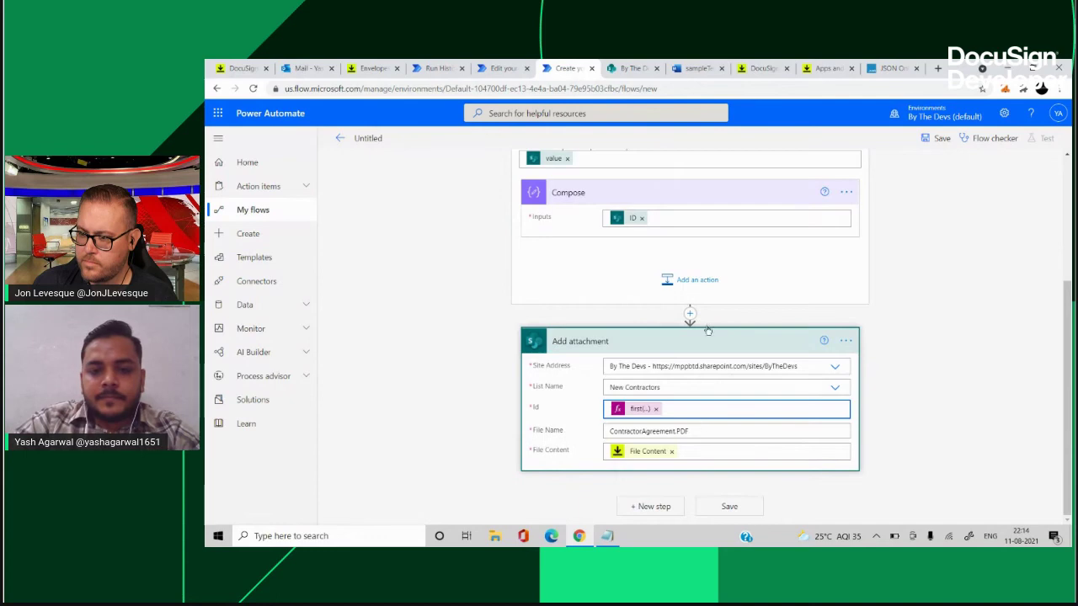
Step: Collapse Apply to each and start a new step after Add attachment
scroll(726, 295, up, 1)
click(679, 204)
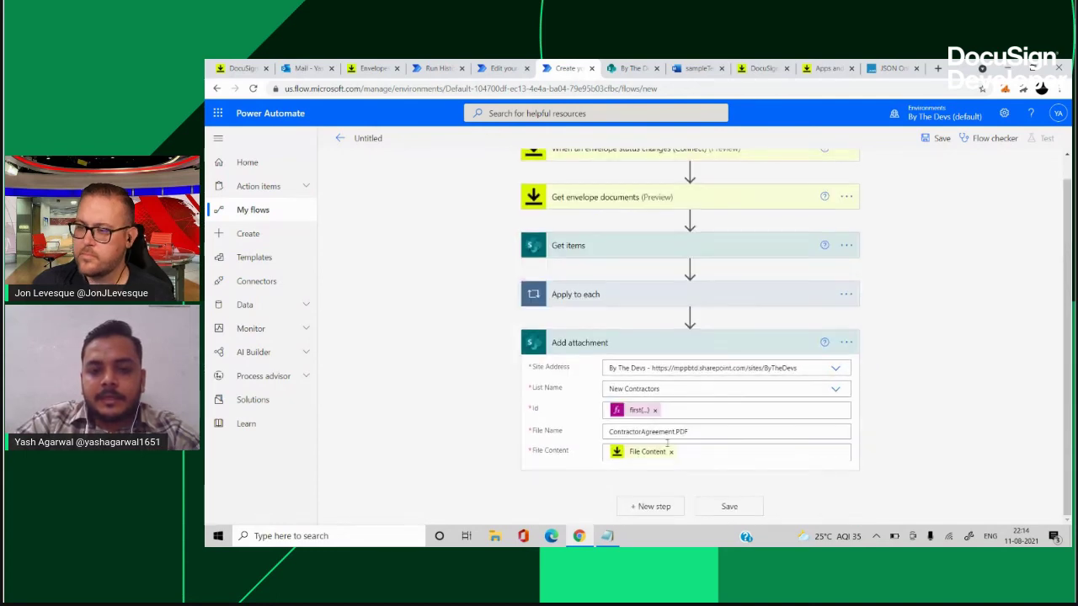
click(655, 507)
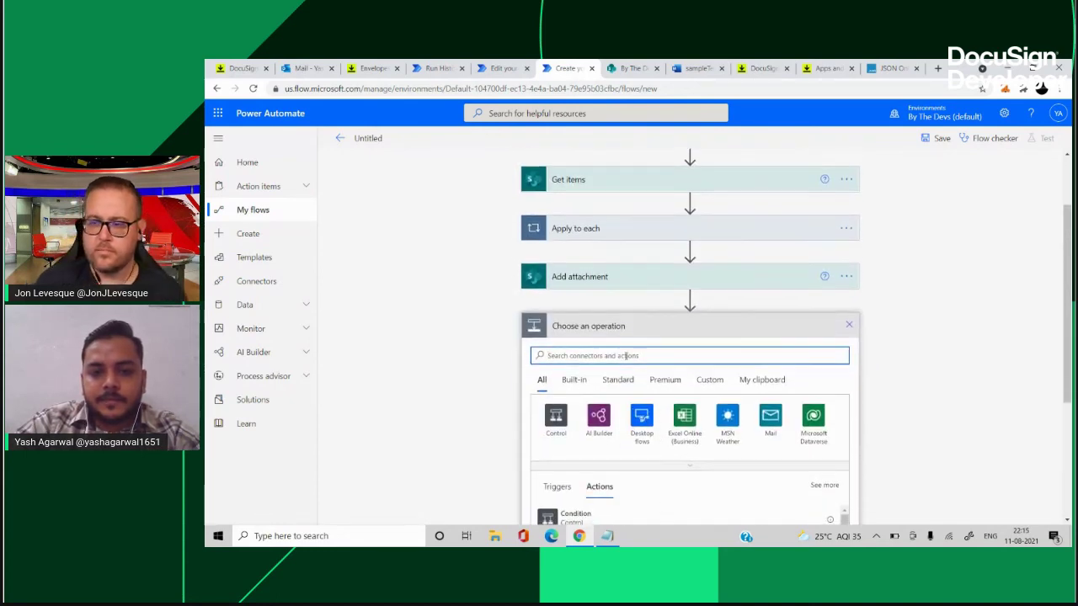
Step: Add a SharePoint Update item step on the By The Devs site's New Contractors list
text(update item)
scroll(618, 356, down, 1)
scroll(618, 357, down, 1)
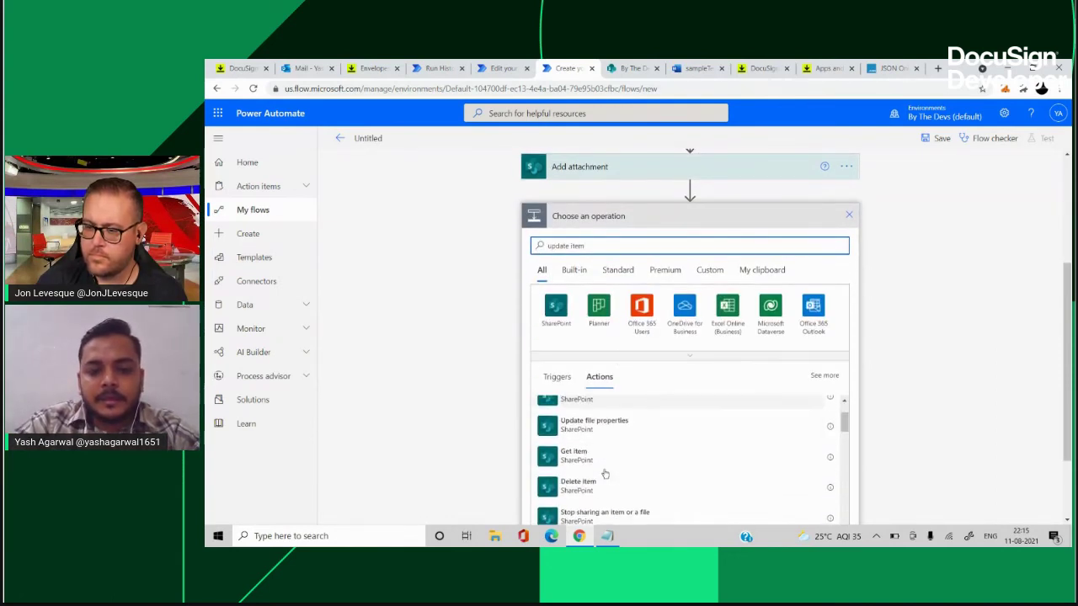
click(614, 407)
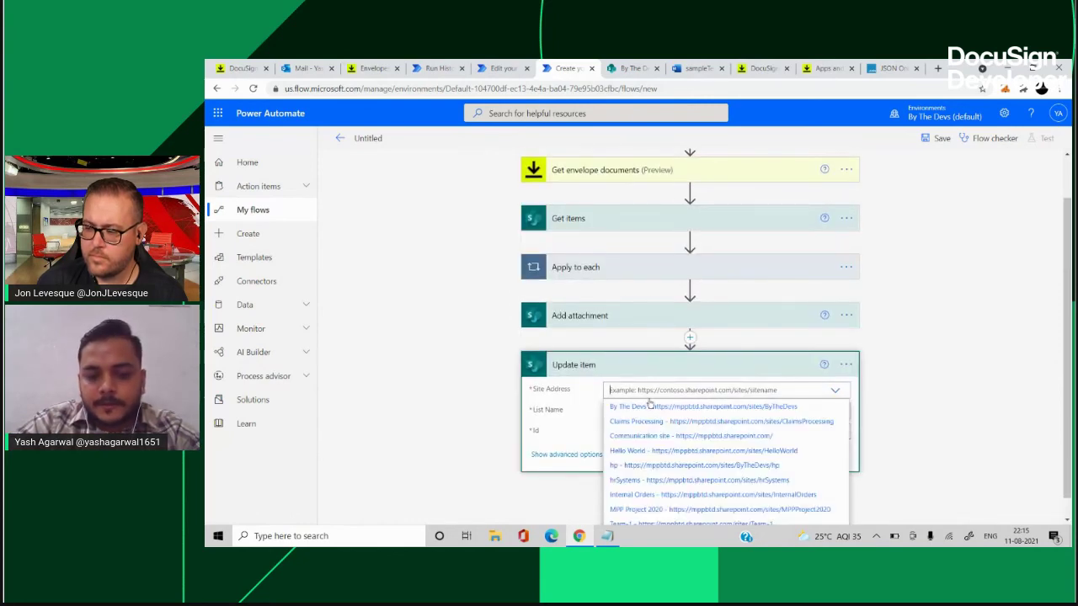
click(663, 407)
click(662, 411)
click(659, 429)
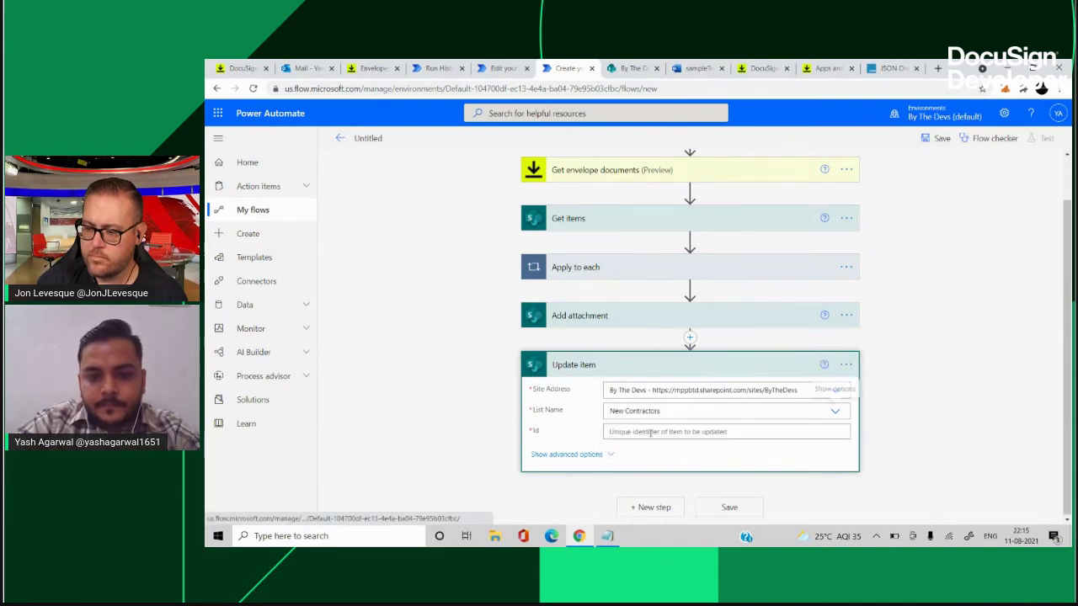
Step: Fill Id and Title with first-item expressions ending in ['ID'] and ['Title']
click(659, 431)
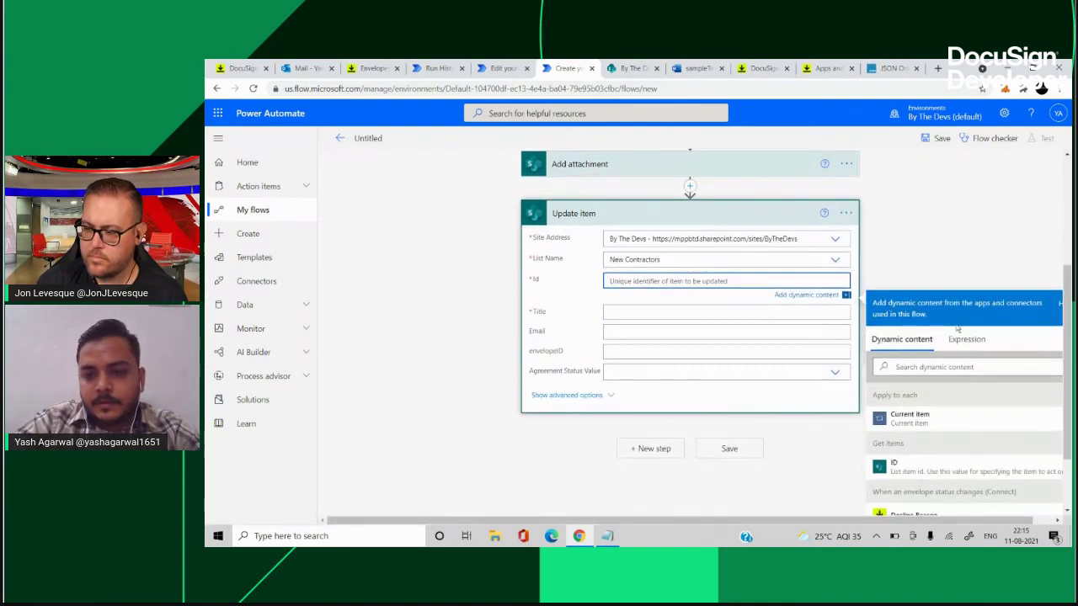
click(960, 339)
key(ctrl+v)
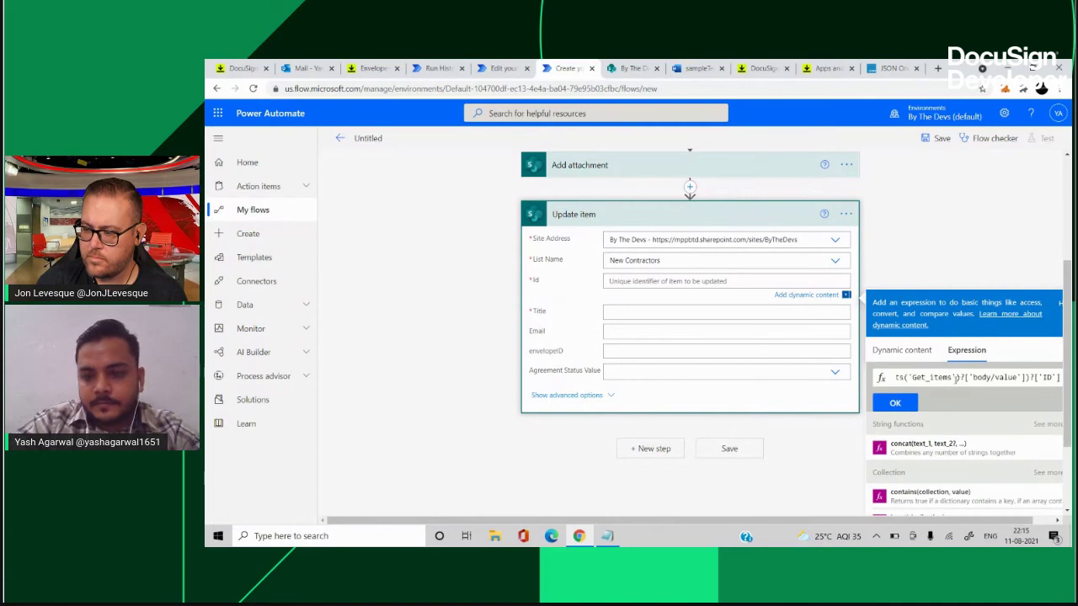
key(Home)
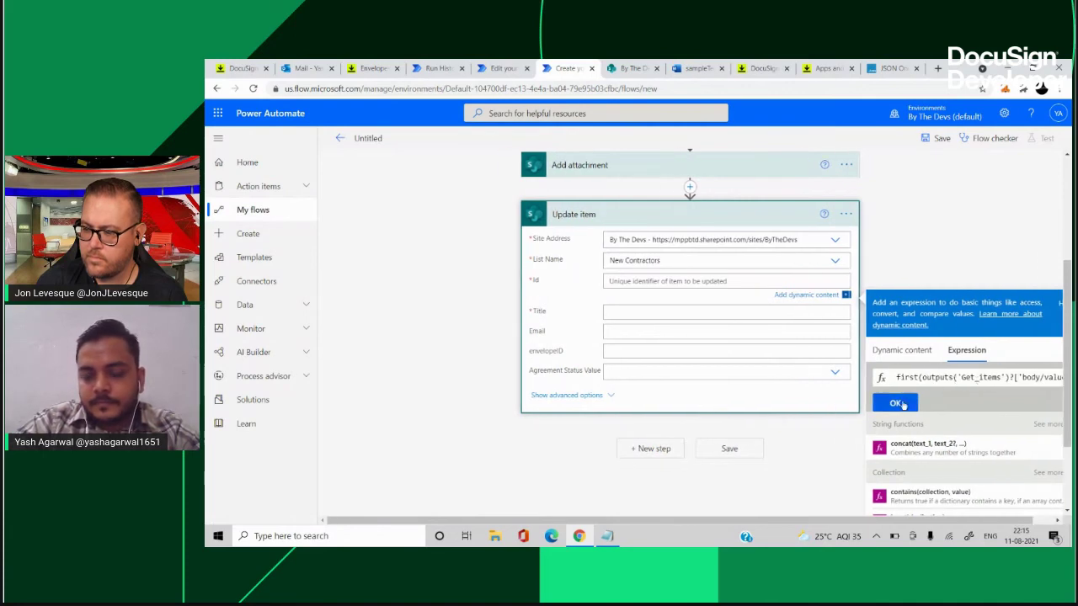
click(897, 404)
click(682, 322)
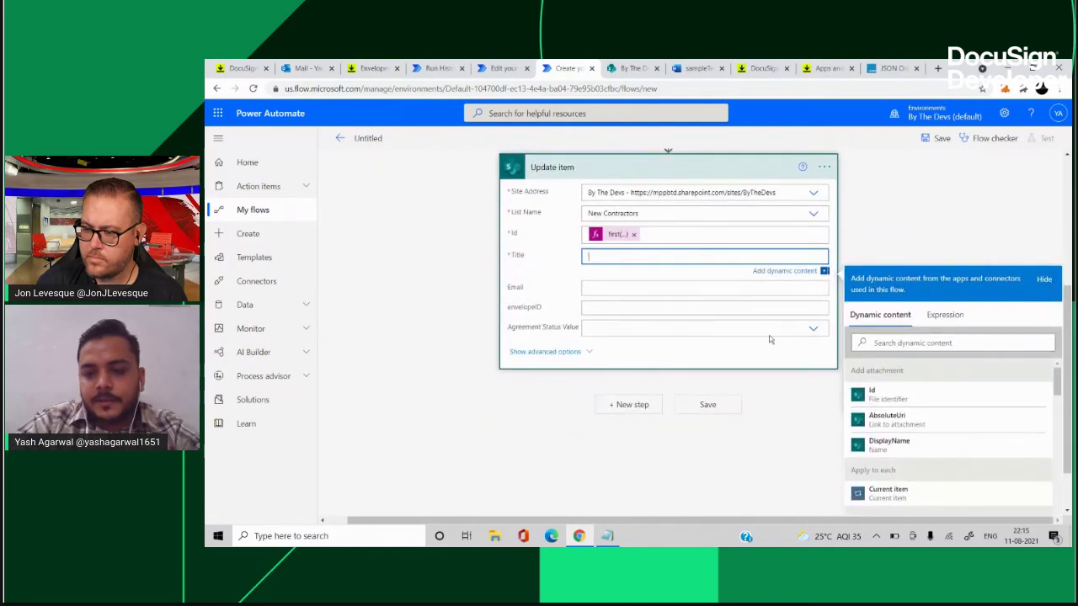
click(945, 320)
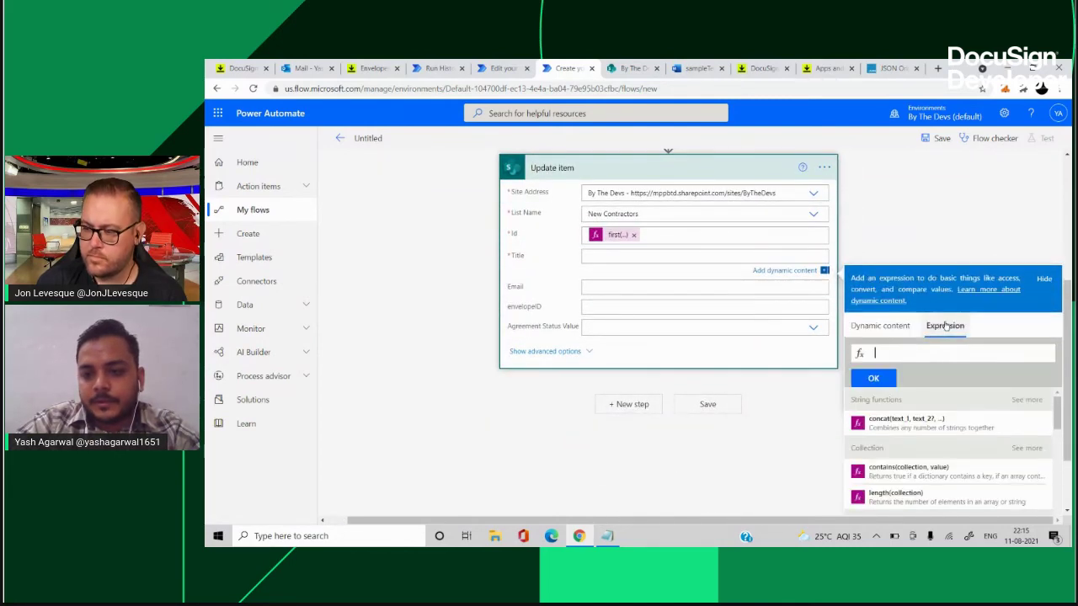
key(ctrl+v)
key(BackSpace)
key(BackSpace)
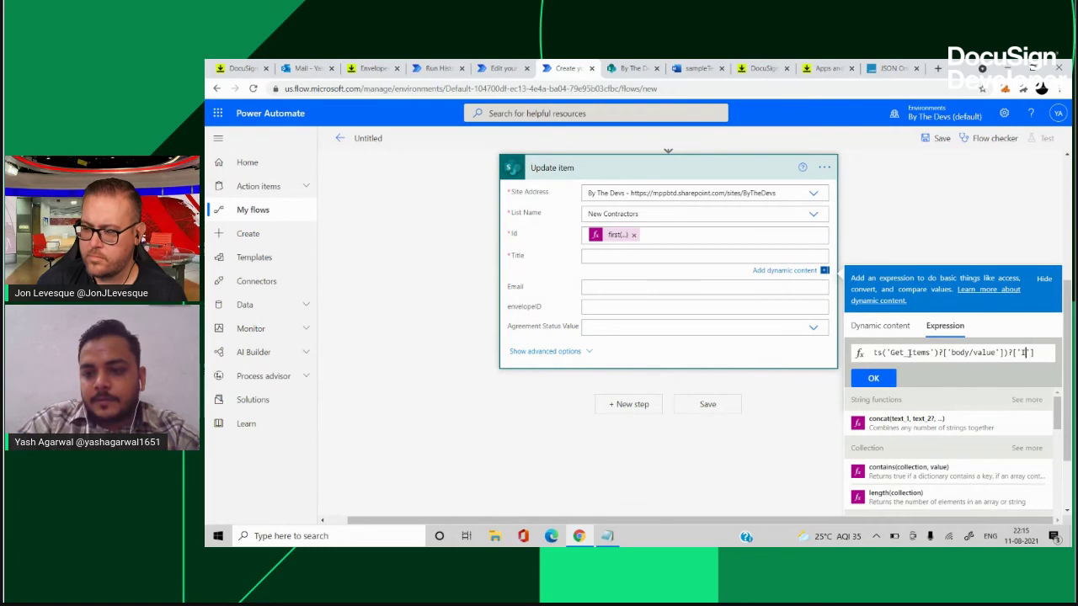
text(Title)
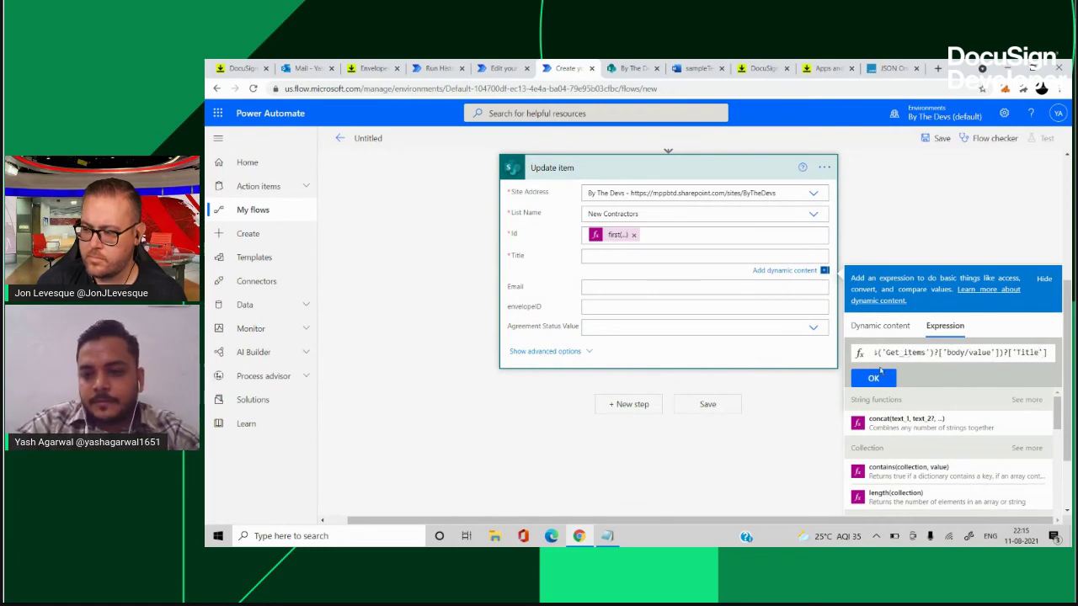
click(874, 378)
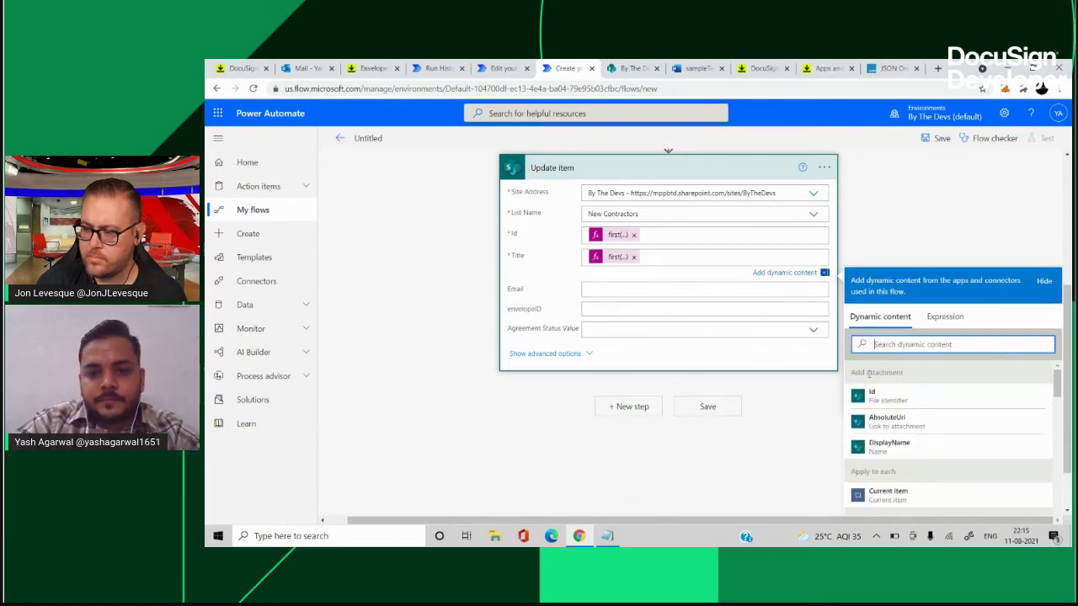
Step: Set the Agreement Status Value to Signed
click(624, 328)
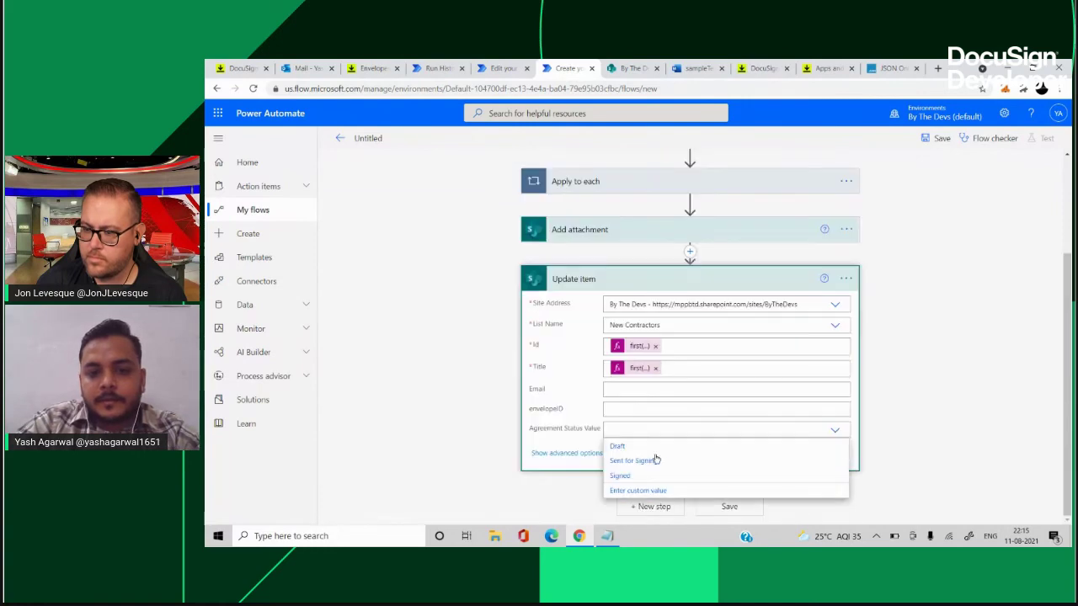
click(658, 476)
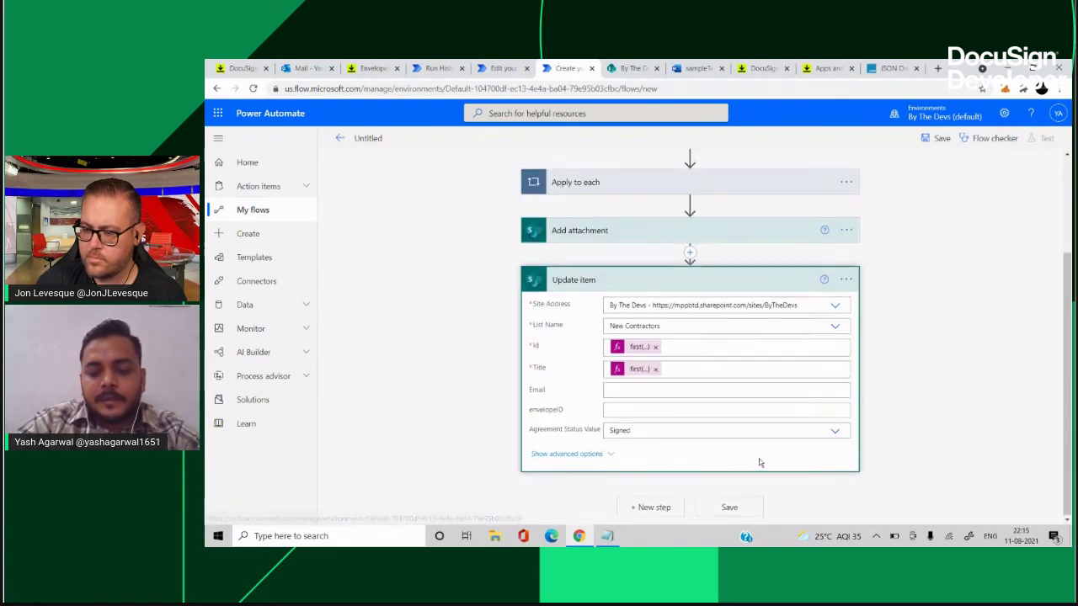
scroll(704, 363, up, 1)
Step: Delete the Apply to each step from the flow
click(808, 372)
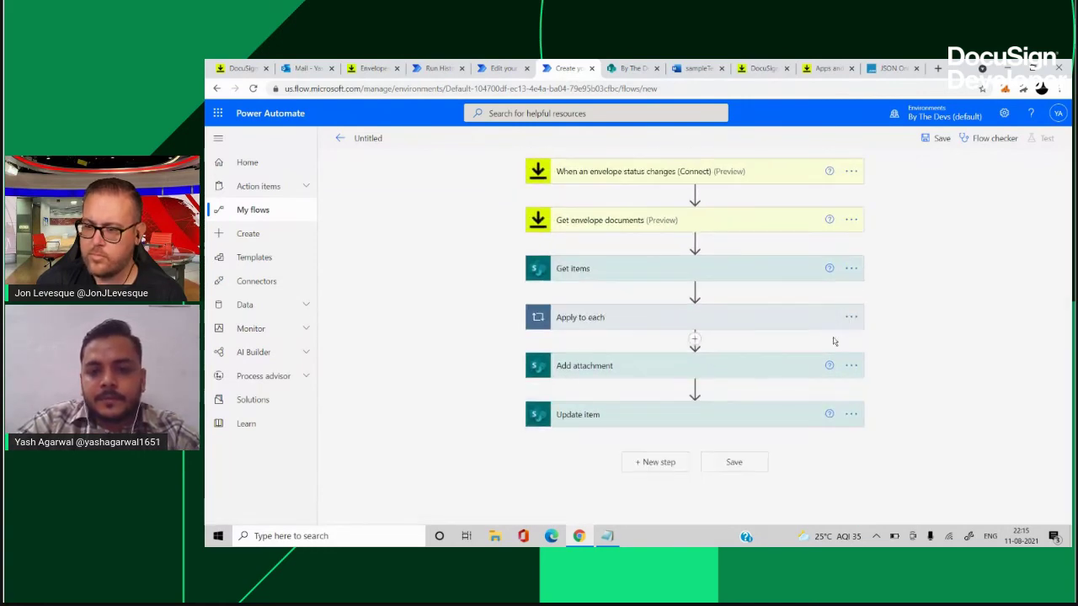
click(851, 317)
click(897, 457)
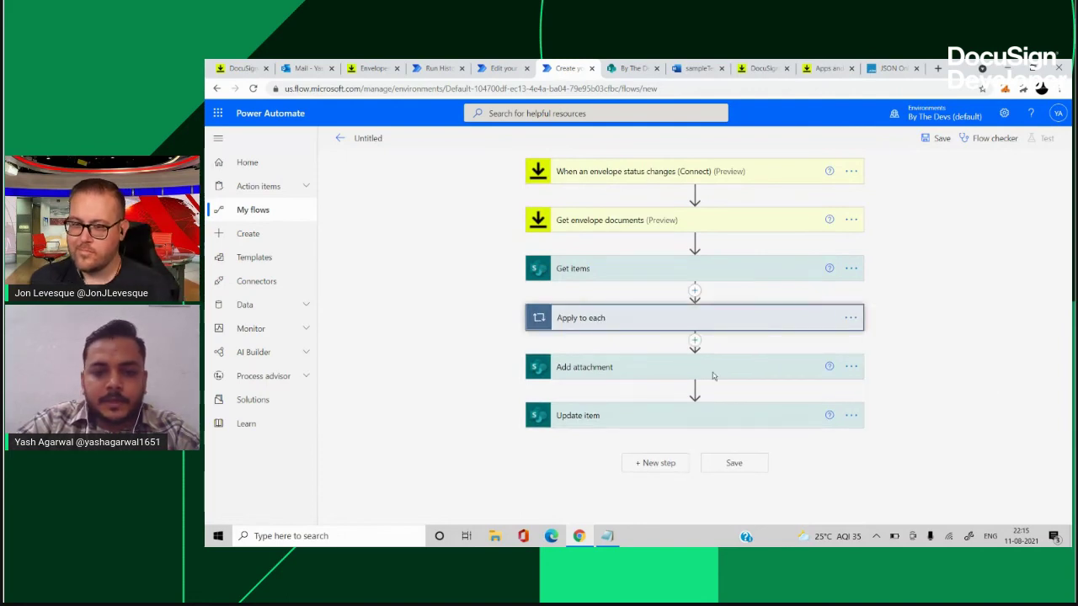
click(646, 336)
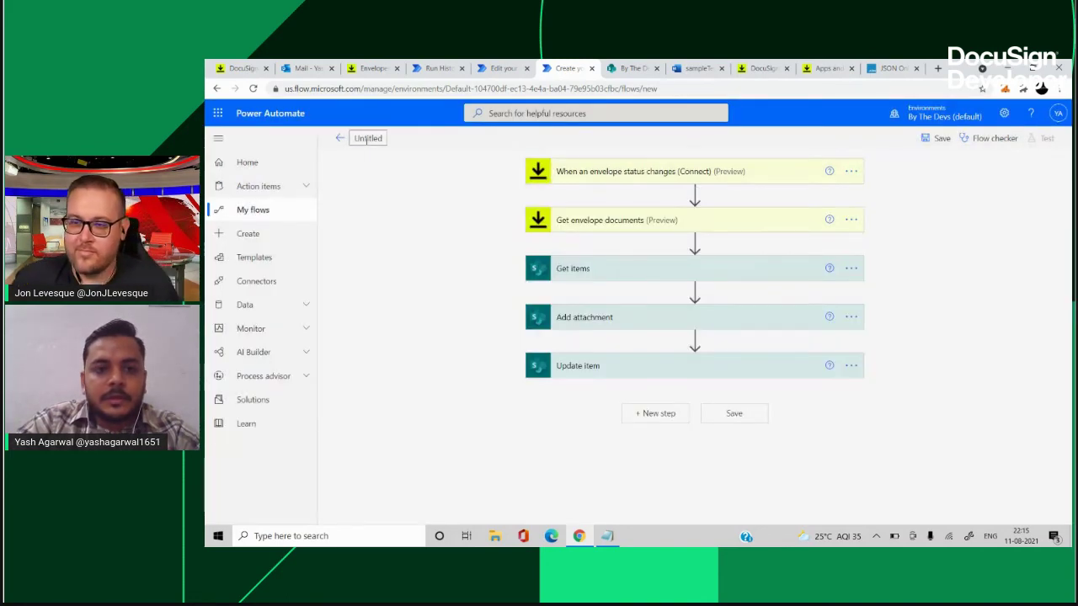
Step: Name the flow 'Save signed agreement', save it, and return to its details page
click(366, 140)
text(Save)
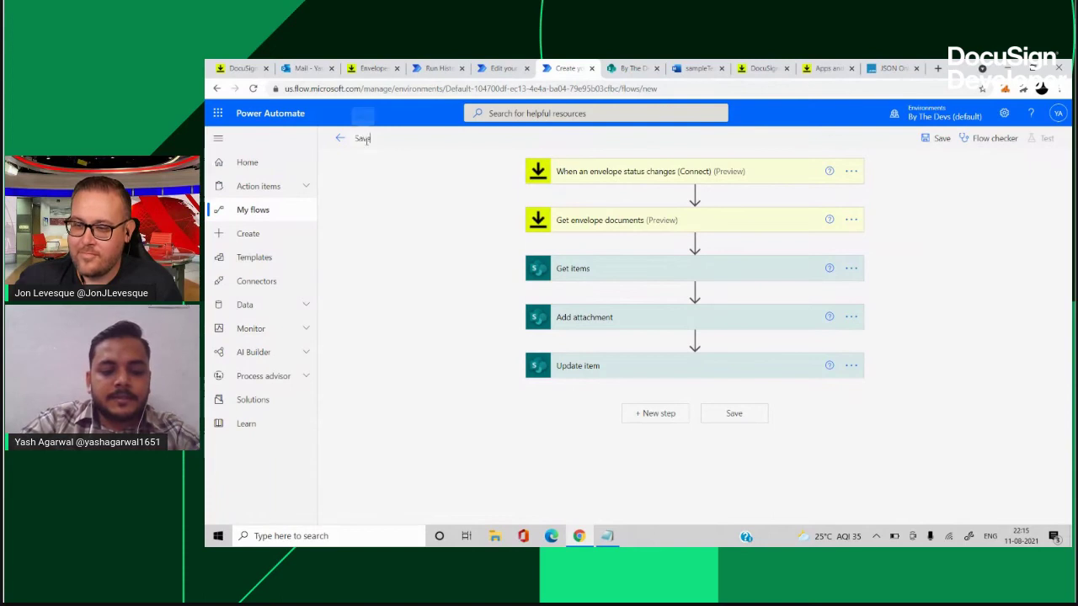
text( signed ag)
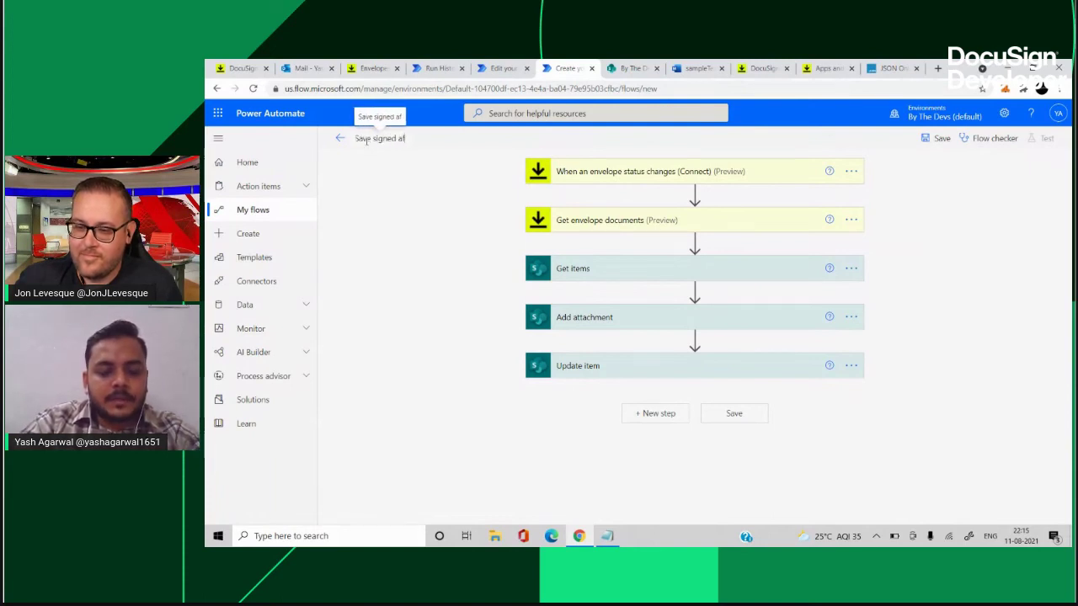
text(reement)
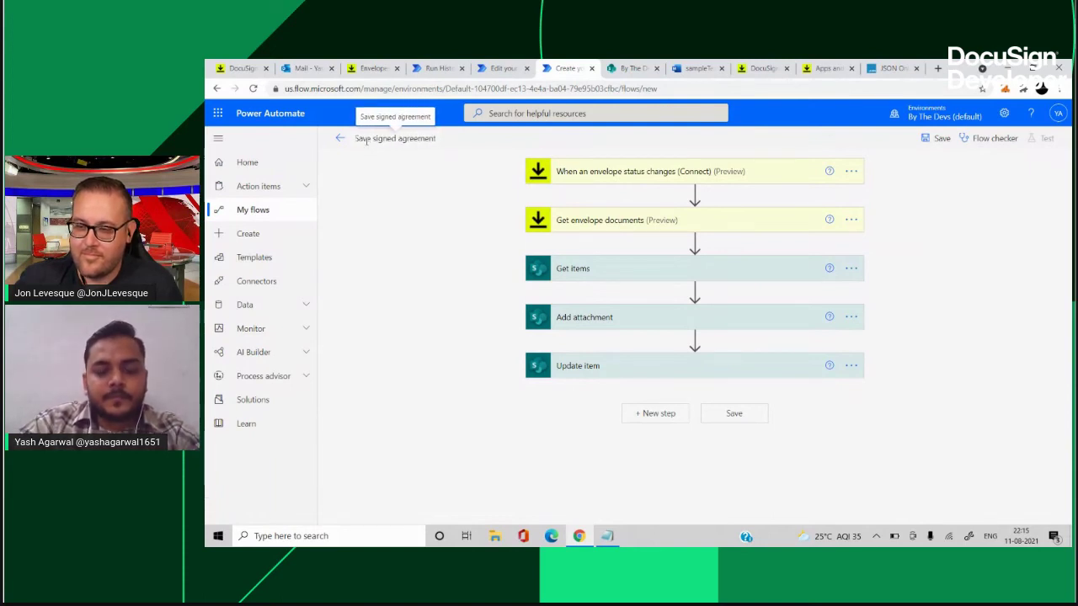
click(726, 413)
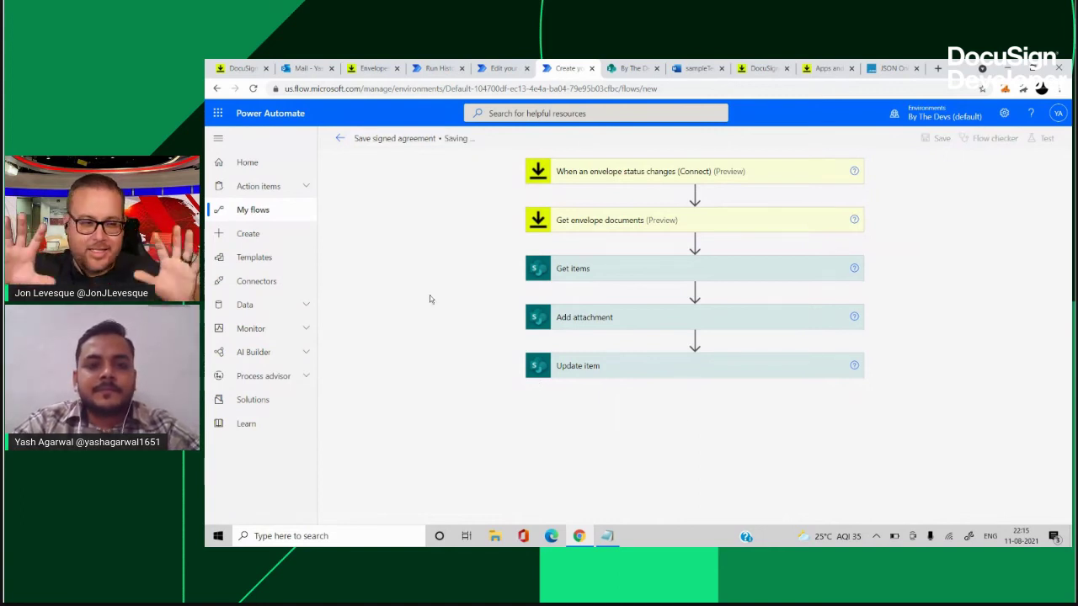
click(341, 141)
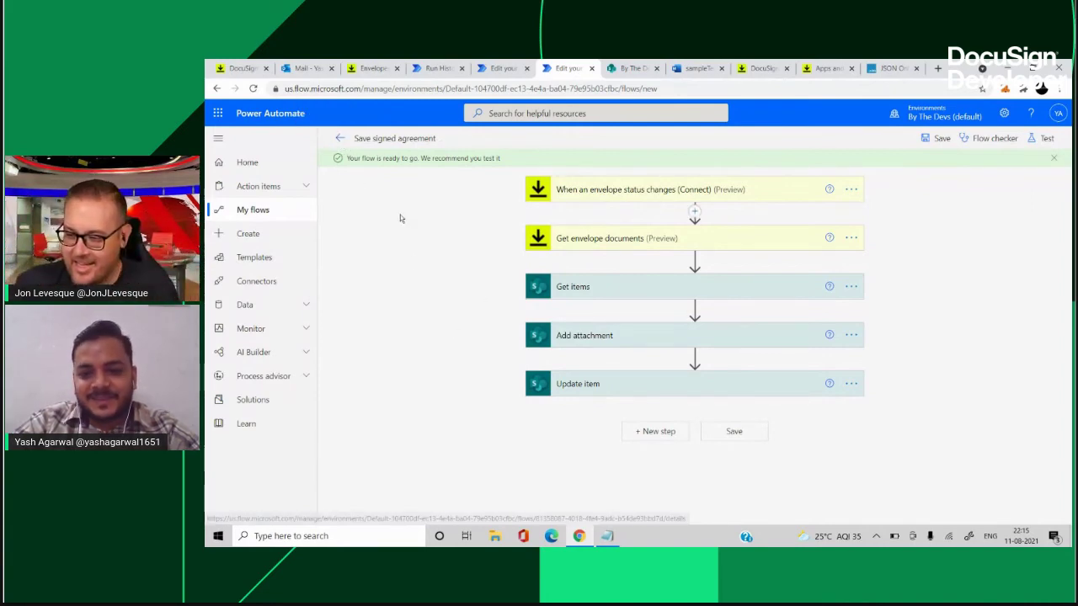
click(341, 141)
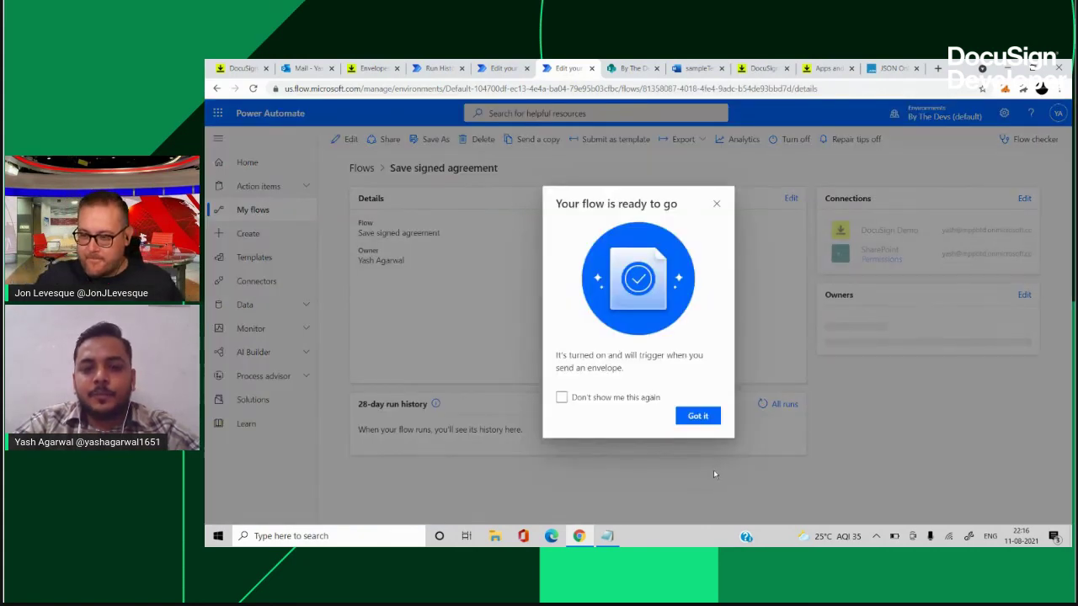
Step: Re-save the send contractor agreements flow
click(695, 413)
click(503, 68)
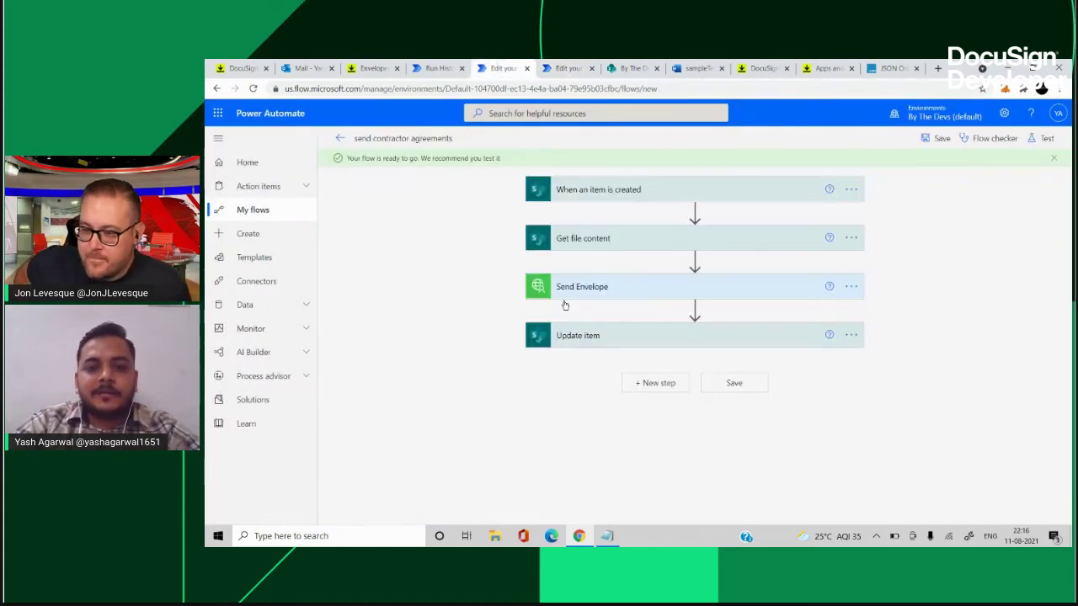
click(734, 391)
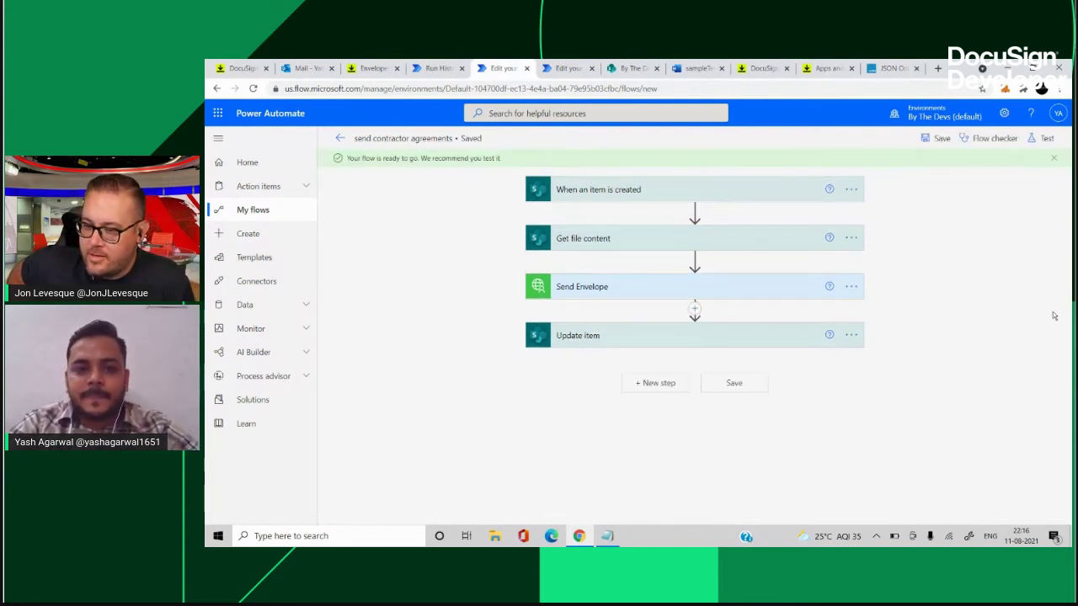
Step: Start a manual test of the flow and switch to the New Contractors list
click(1044, 138)
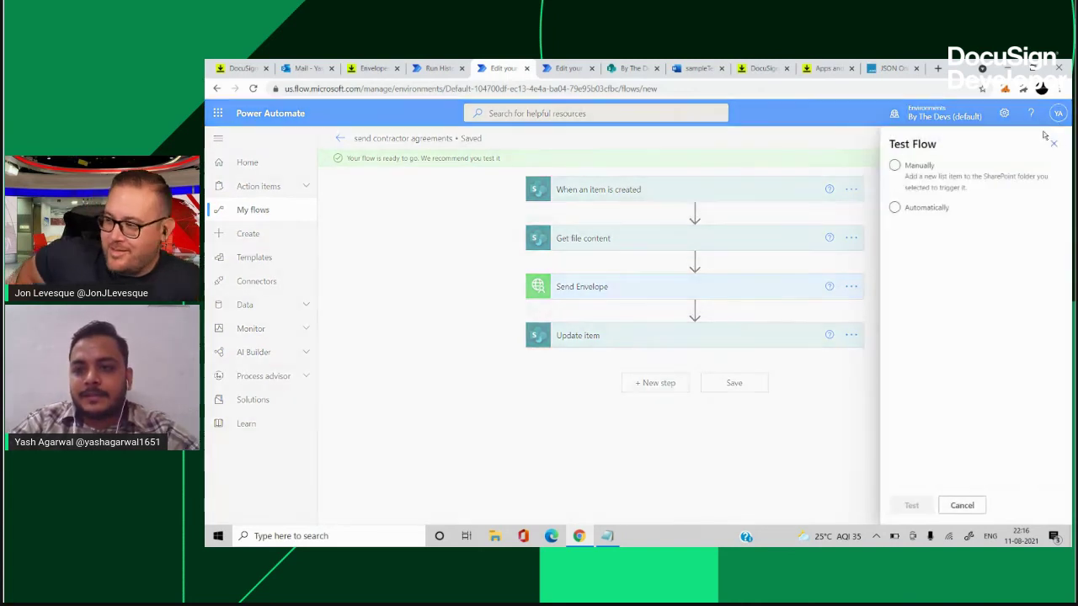
click(910, 505)
click(634, 68)
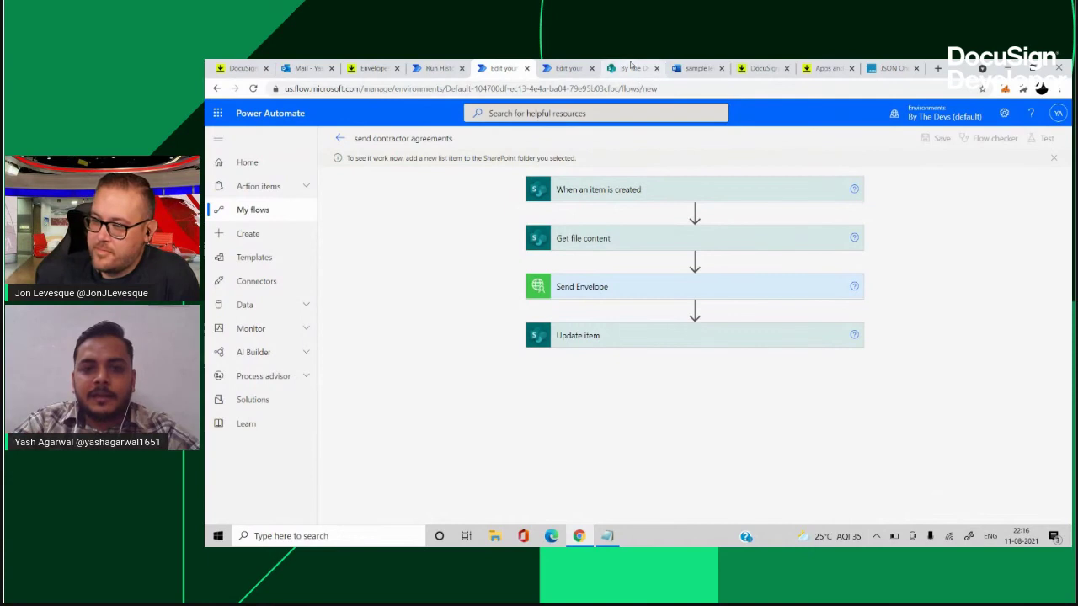
Step: Create a contractor item with their full name, e-mail address and Agreement Status Draft, and save it
click(402, 200)
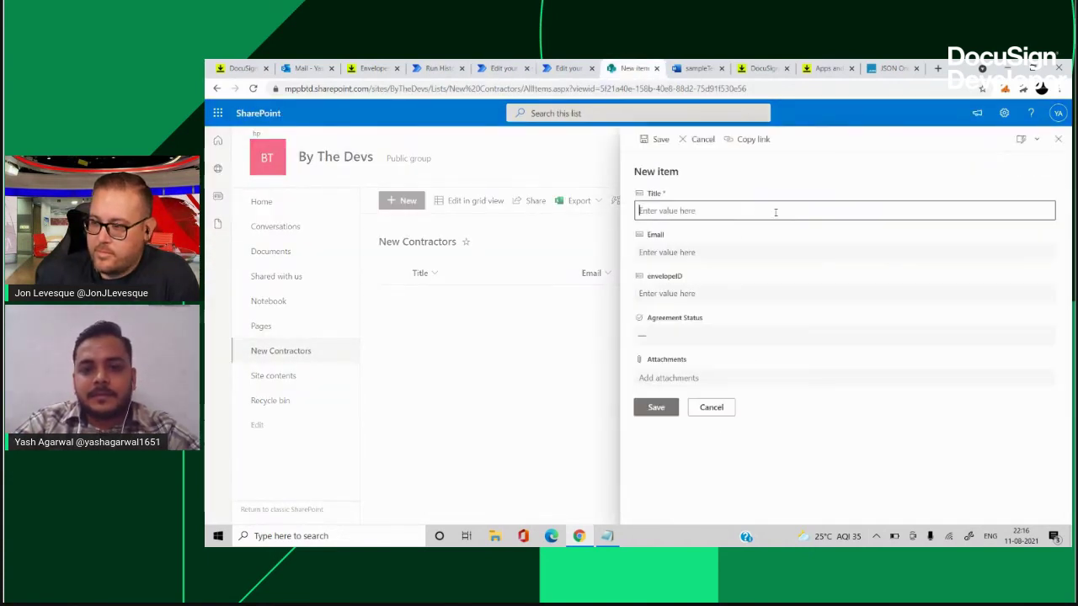
key(Tab)
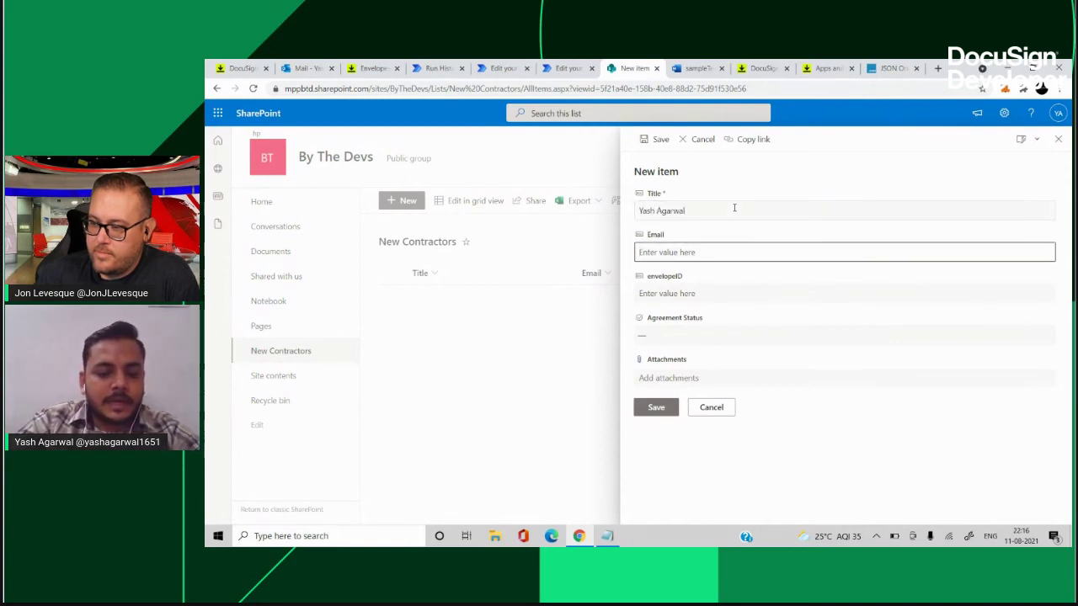
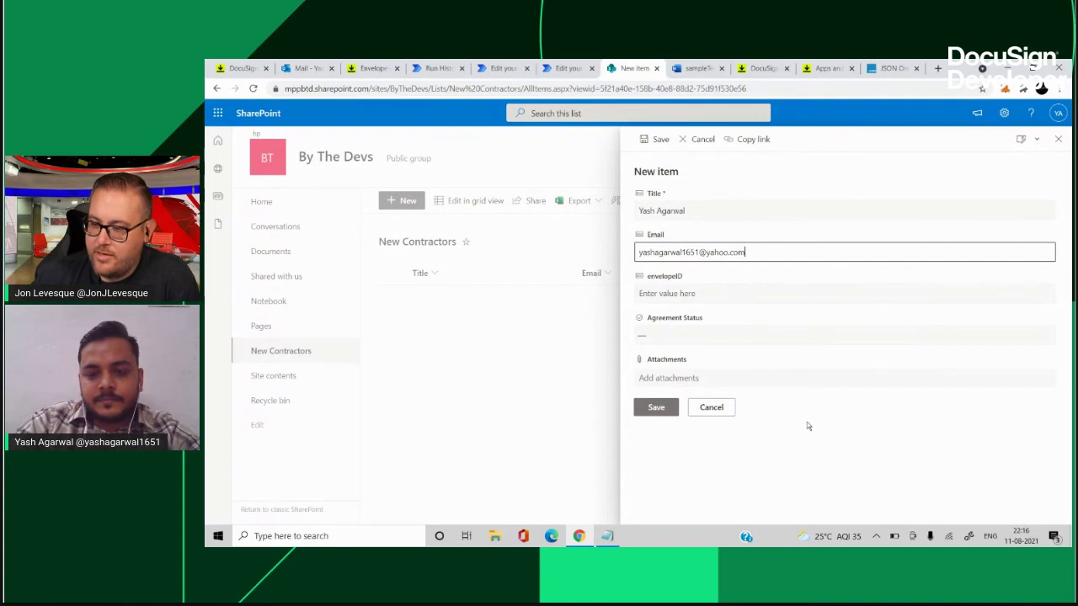
click(763, 334)
click(725, 368)
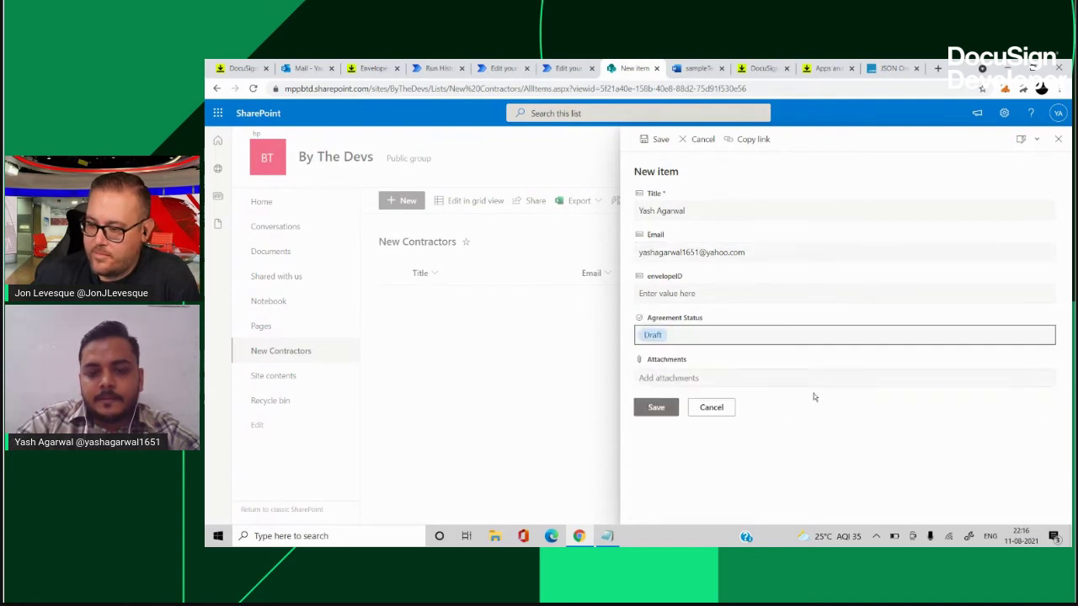
click(655, 408)
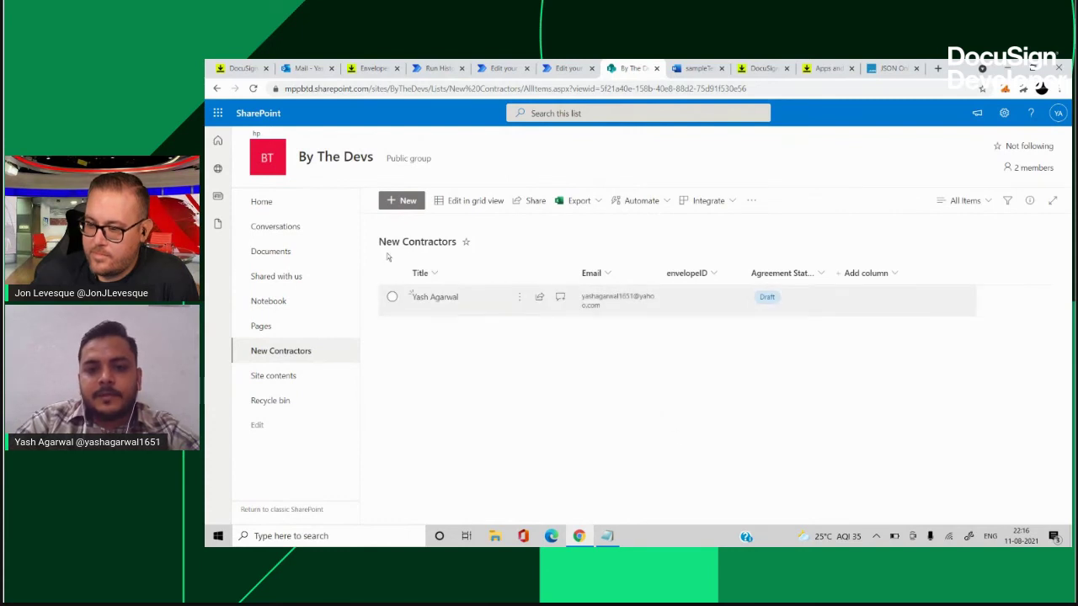
Step: Verify the run succeeded and the item reads Sent for Signing, then return to the DocuSign browser
click(502, 71)
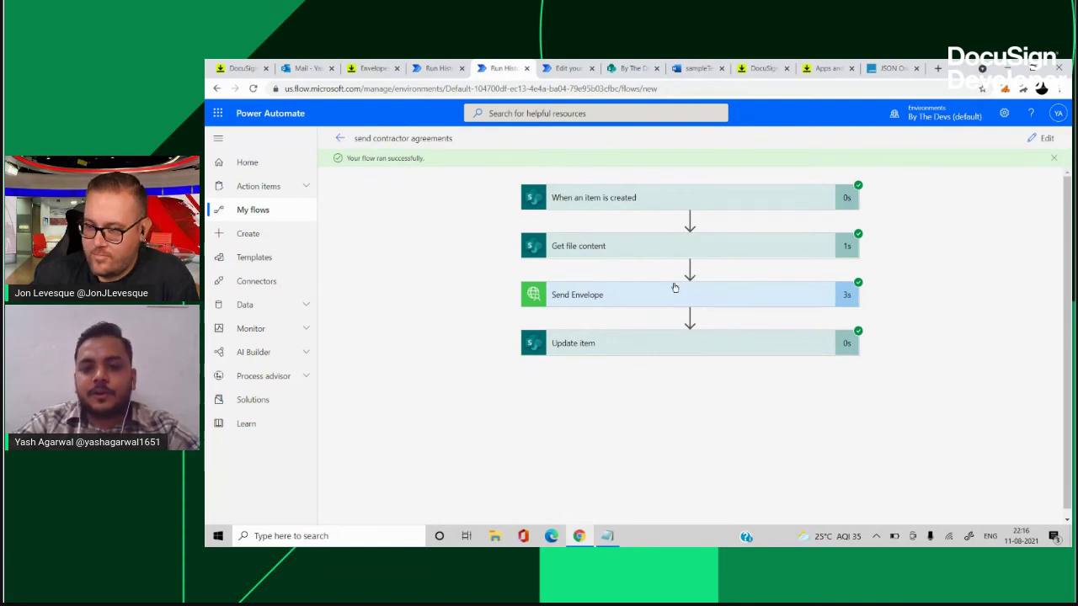
click(632, 68)
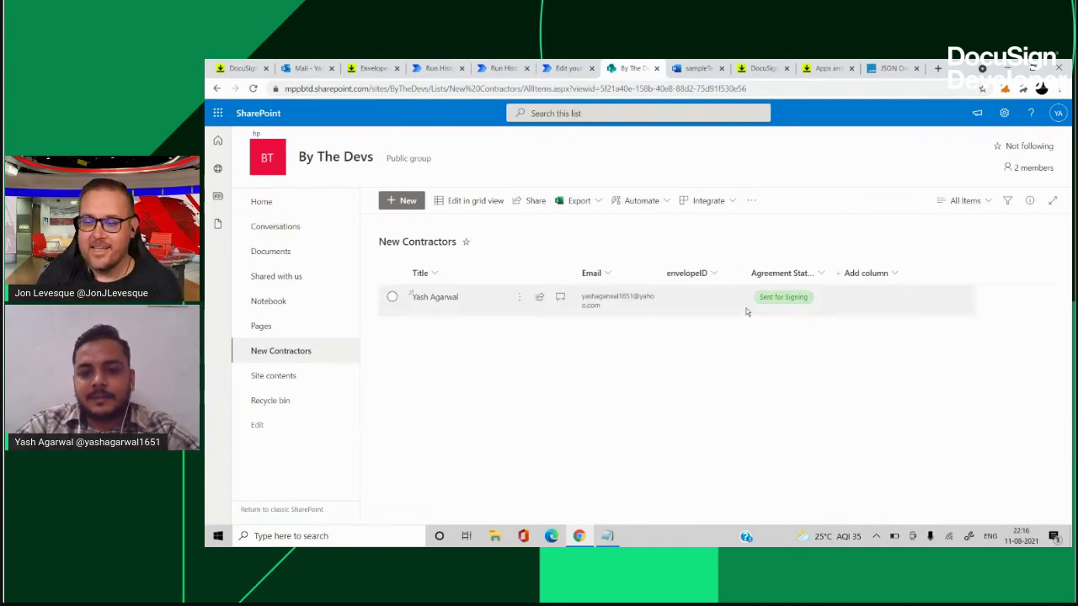
key(ctrl+super+Right)
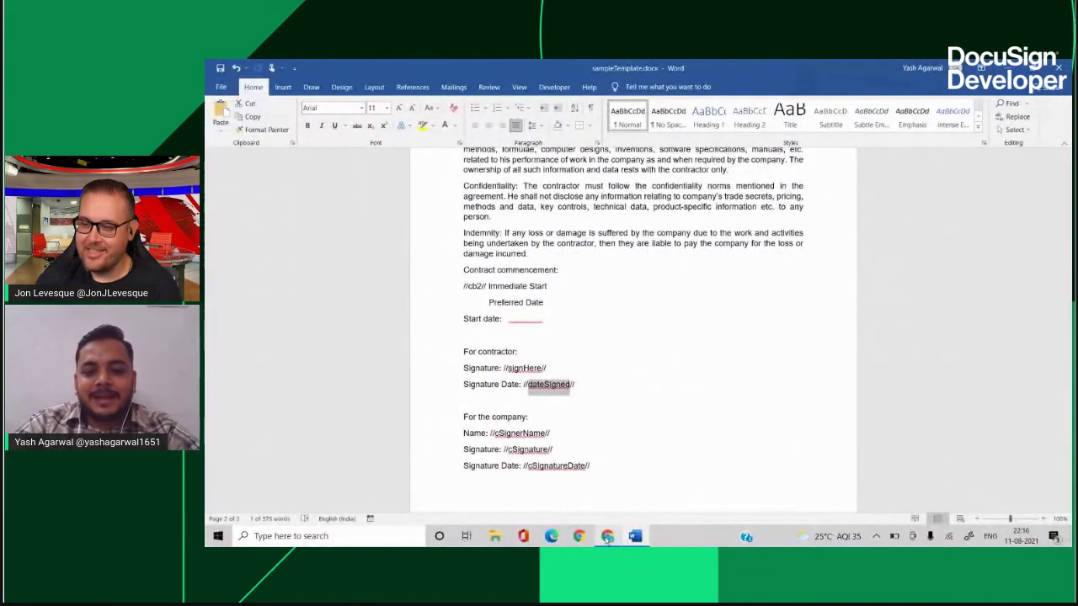
click(607, 537)
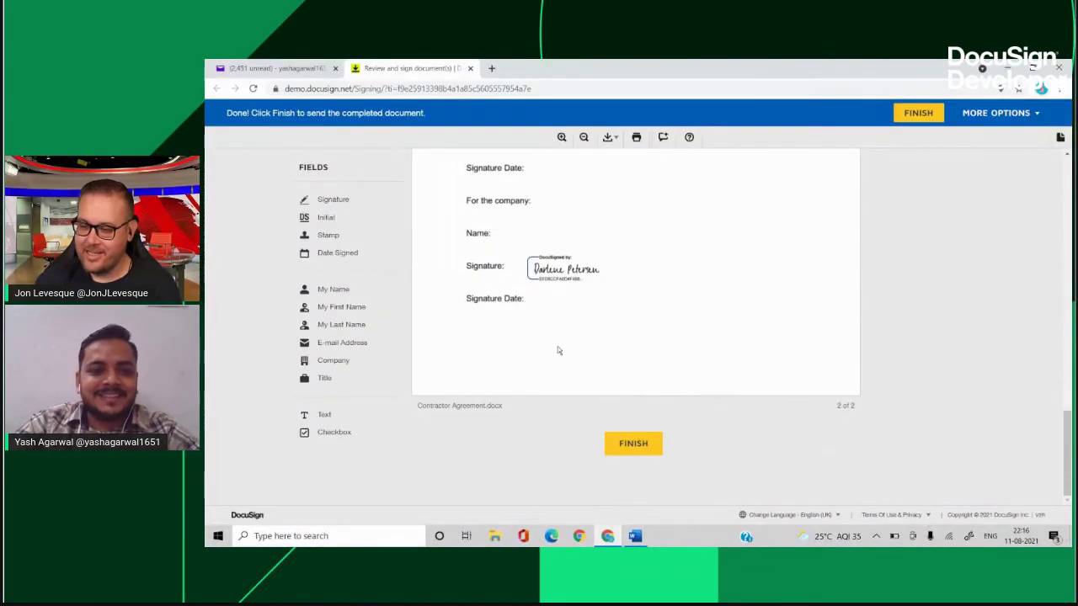
click(471, 69)
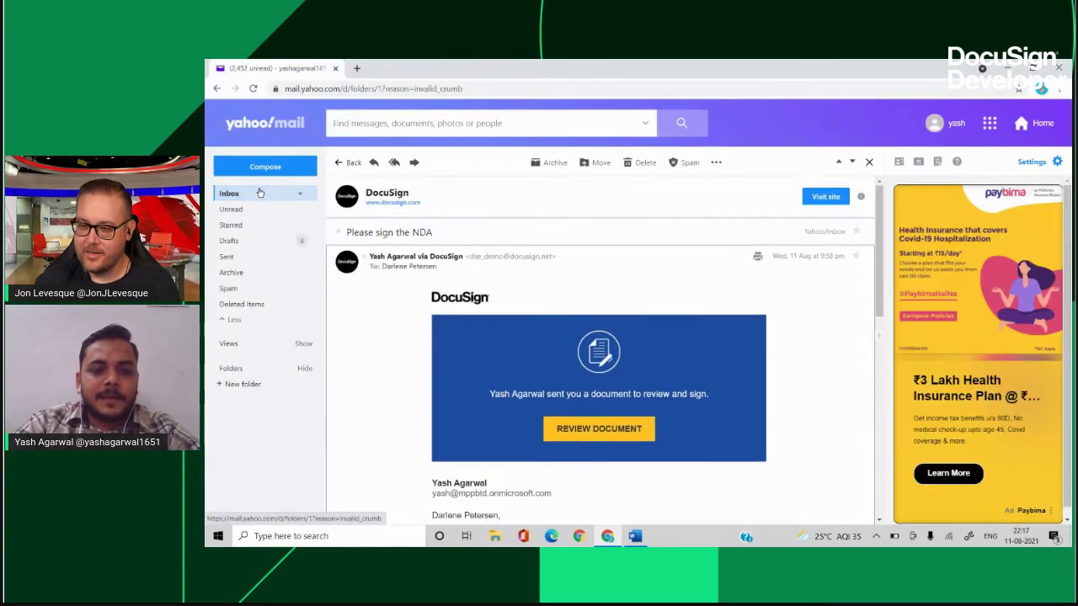
Step: From the Yahoo inbox, open the new 'Please sign the contractor agreement' email and launch its document in DocuSign
click(260, 193)
click(589, 221)
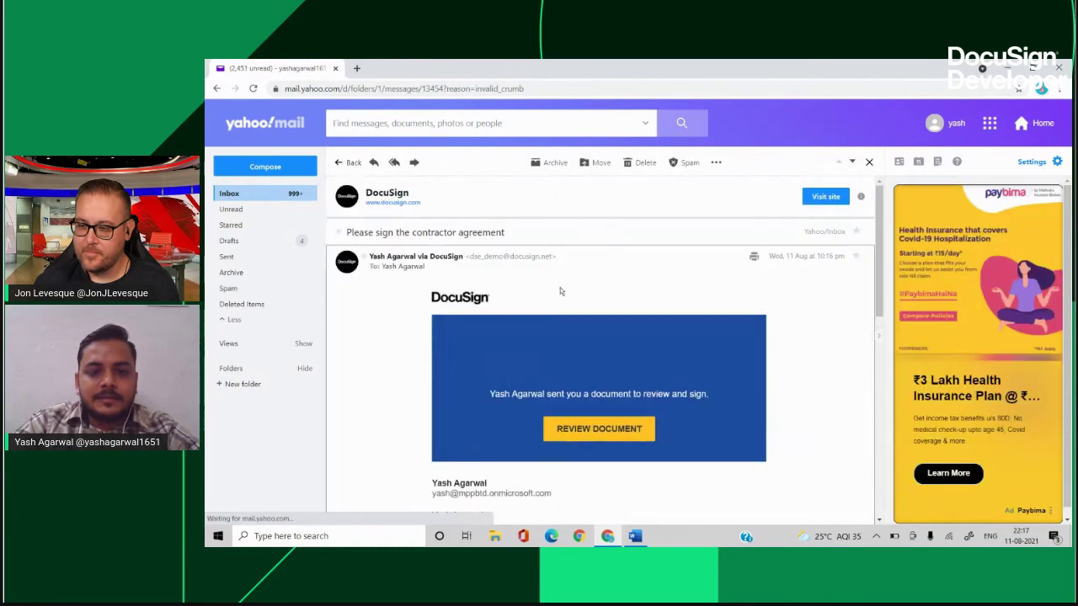
scroll(437, 405, down, 2)
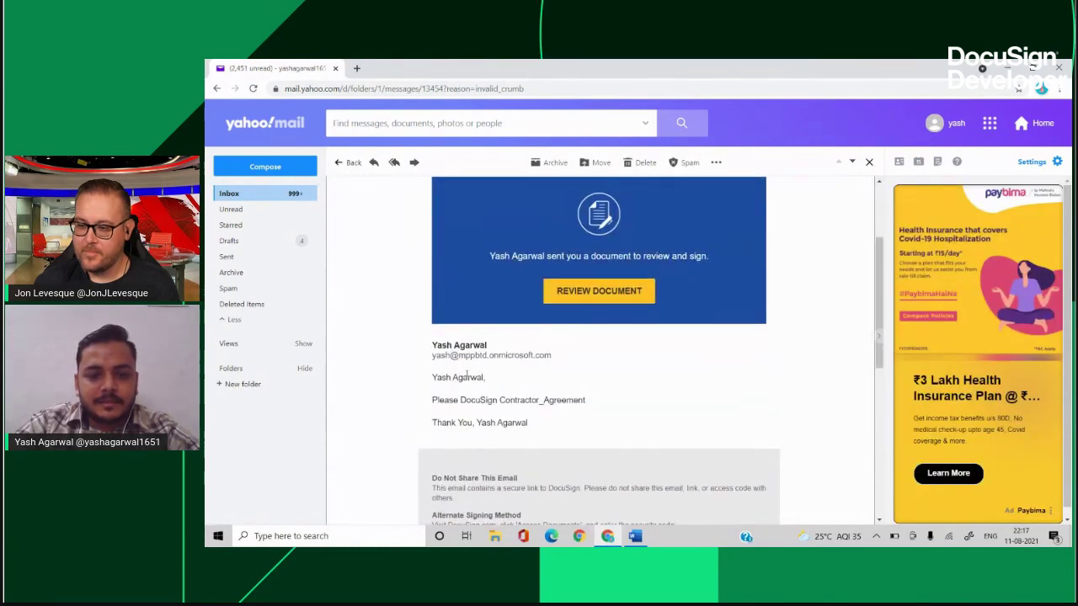
click(607, 295)
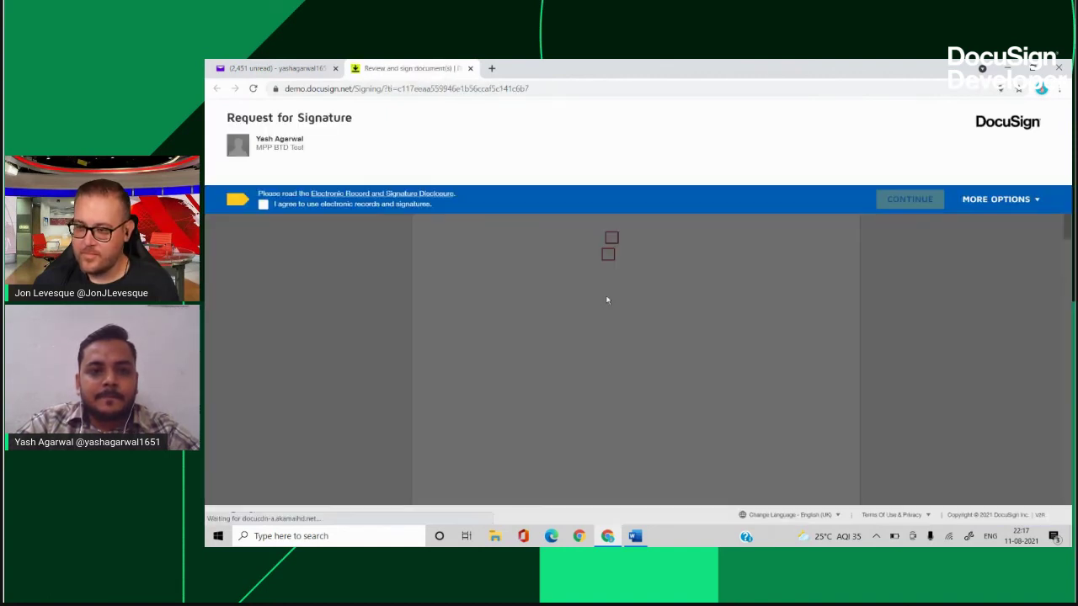
Step: Accept the electronic records and signatures disclosure and begin guided filling of the agreement
click(264, 204)
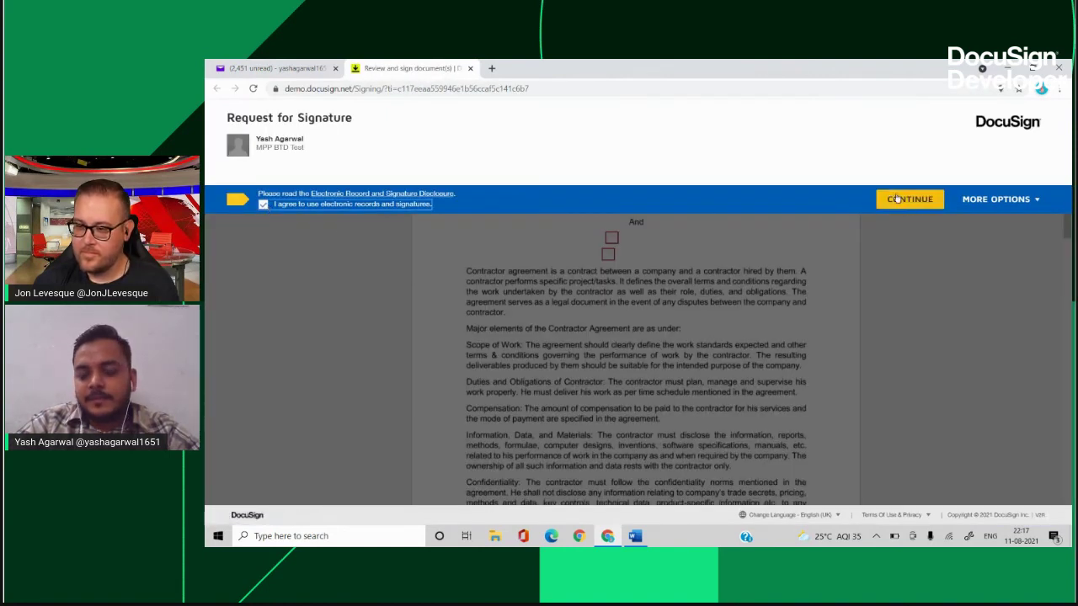
click(898, 199)
click(371, 183)
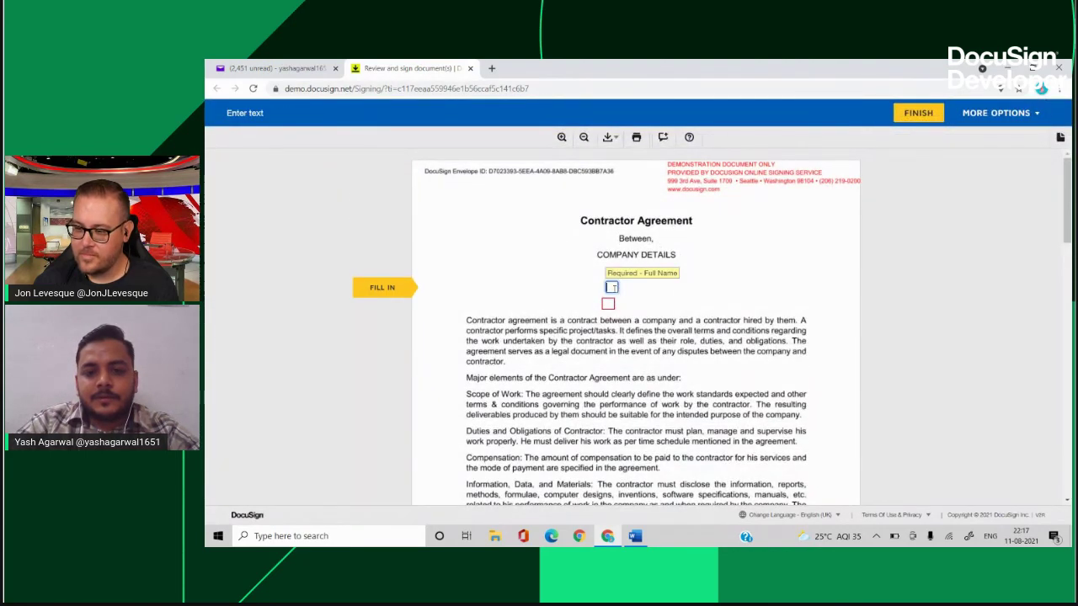
Step: Enter the contractor's full name, 'Address' in the address field, and '20 hours' availability
key(Tab)
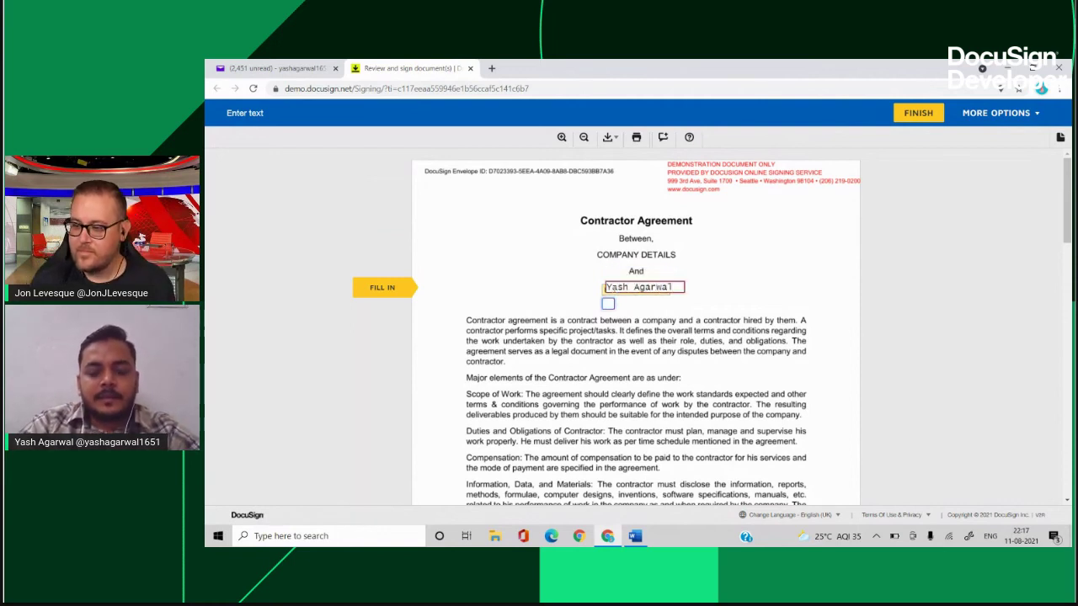
text(Add)
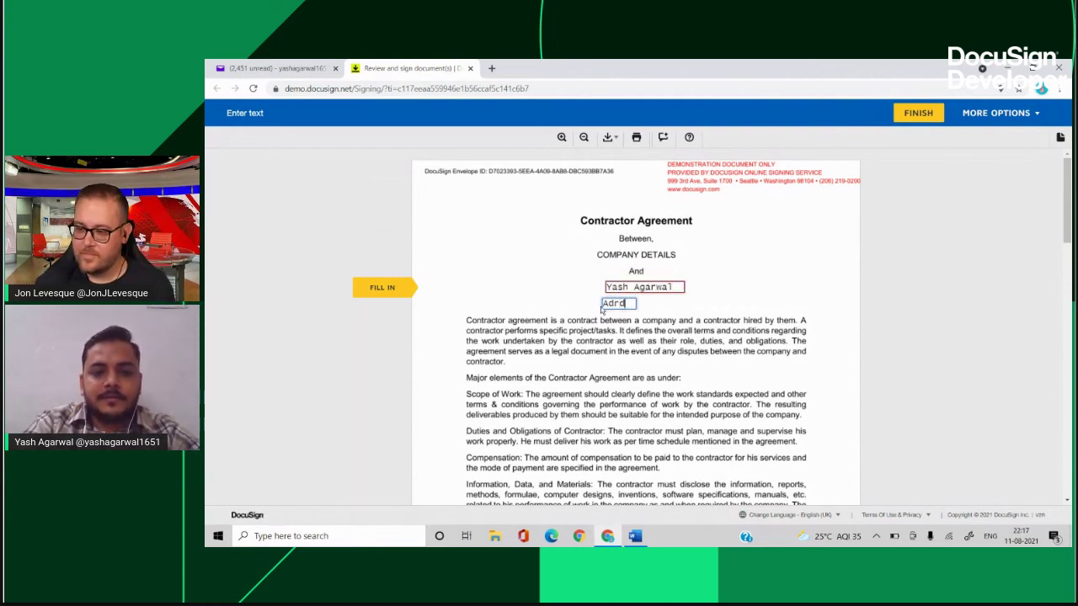
text(ress)
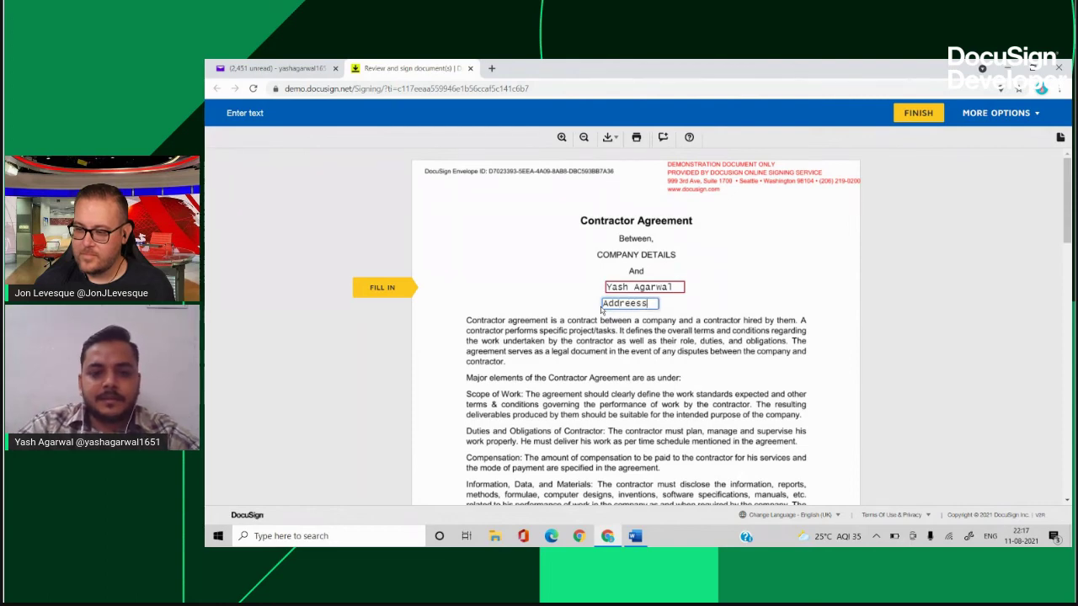
click(386, 288)
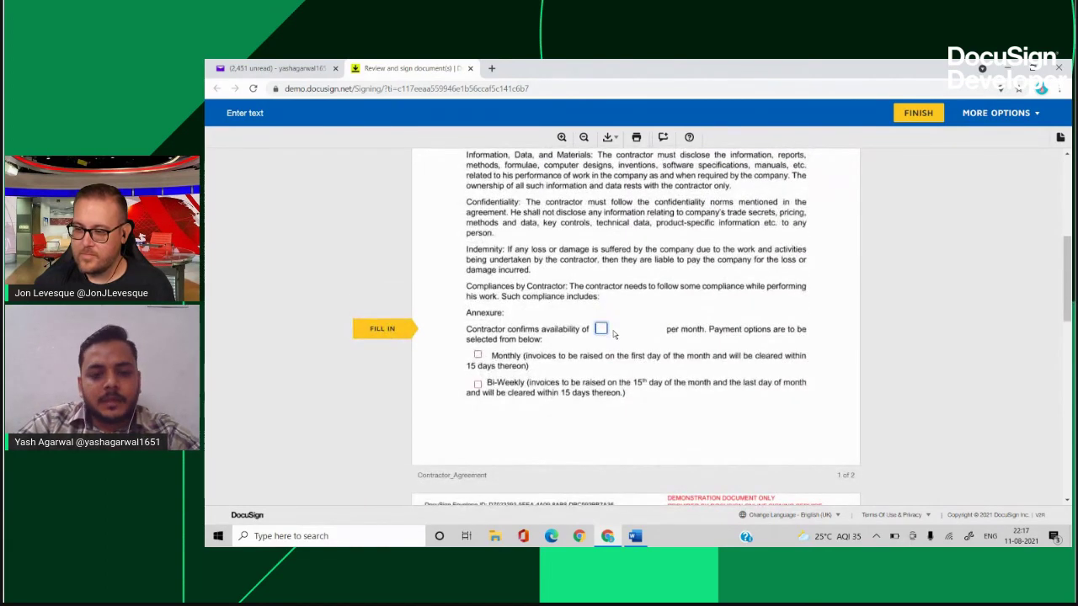
text(20 hours)
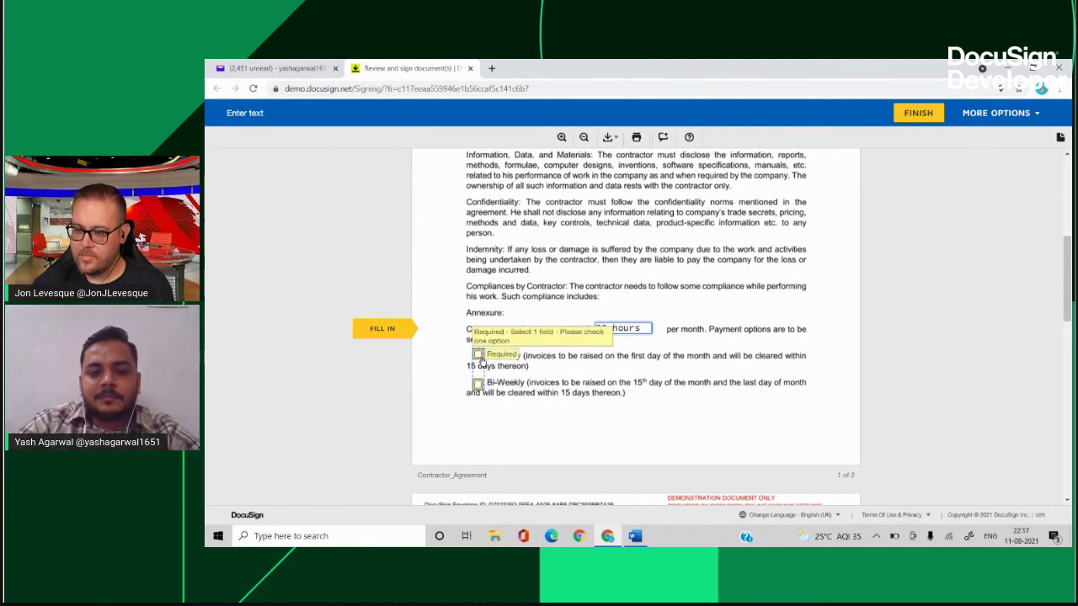
Step: Choose the Monthly payment option and adopt initials for the agreement's initial field
click(477, 355)
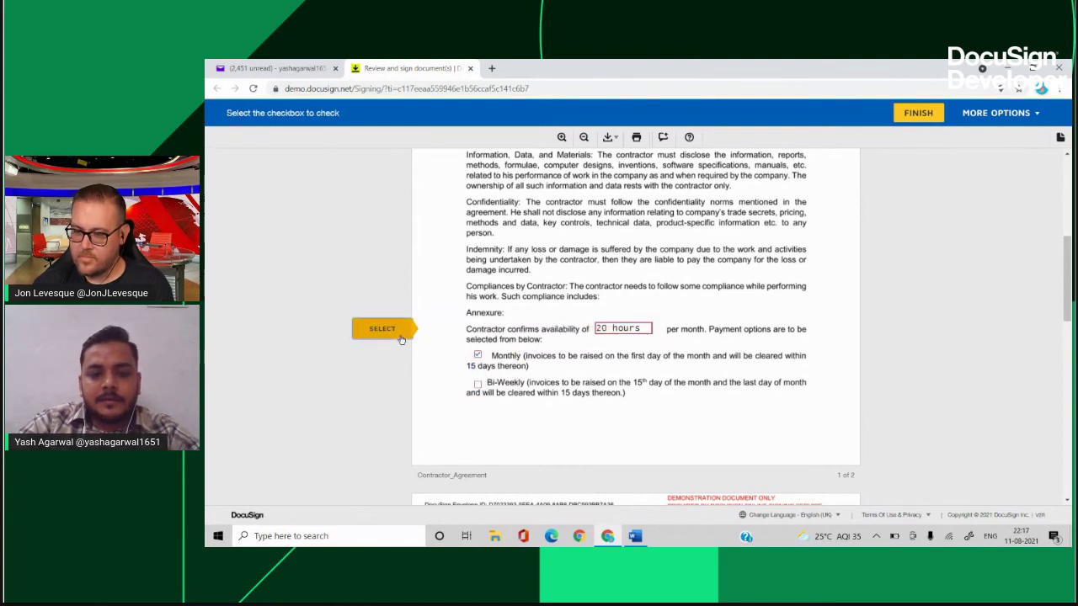
click(383, 330)
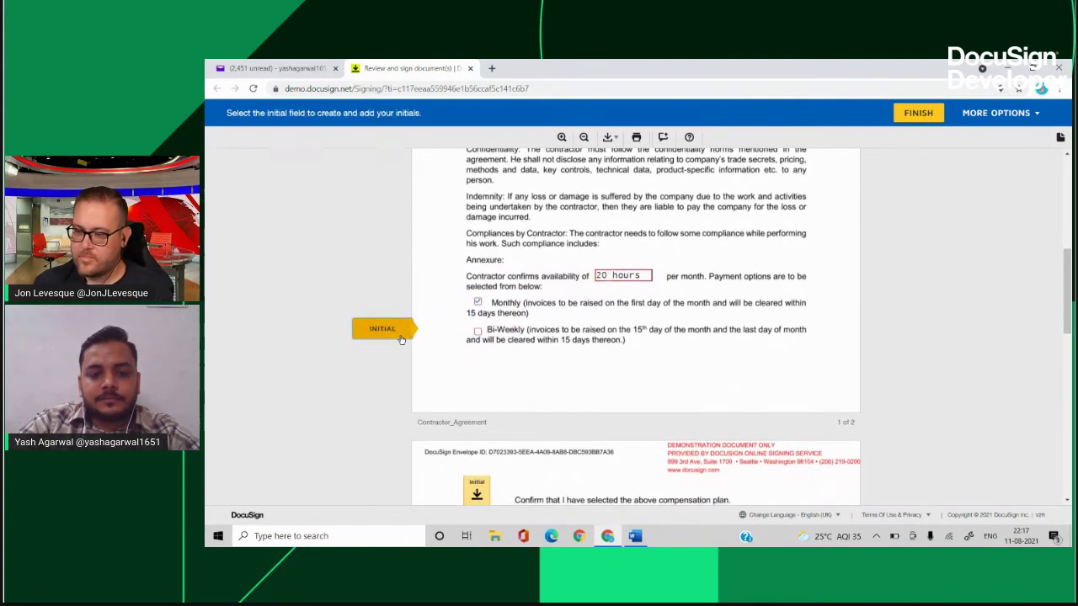
click(475, 331)
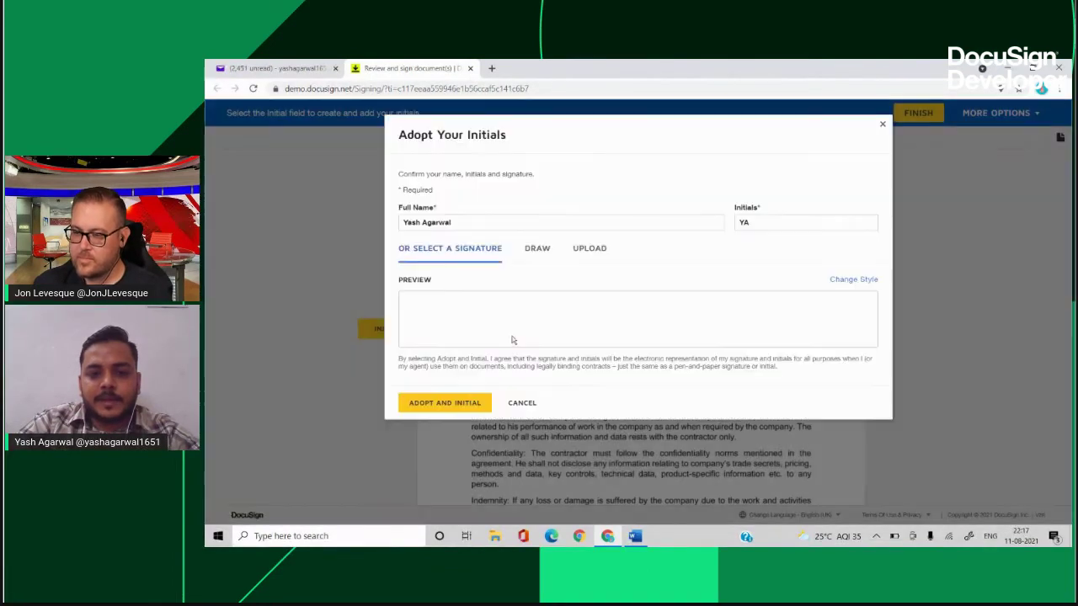
click(457, 403)
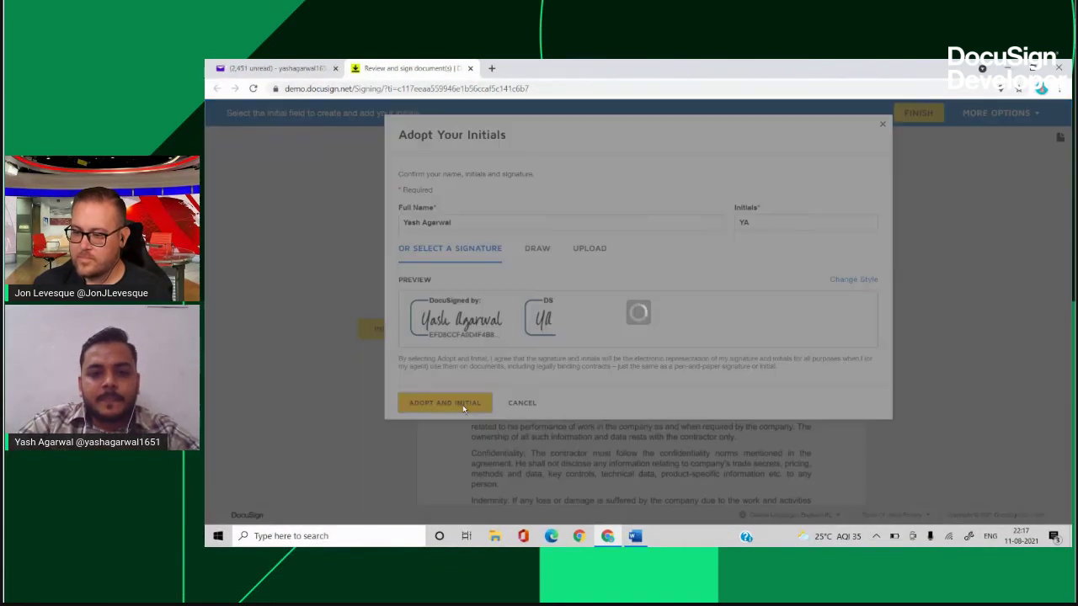
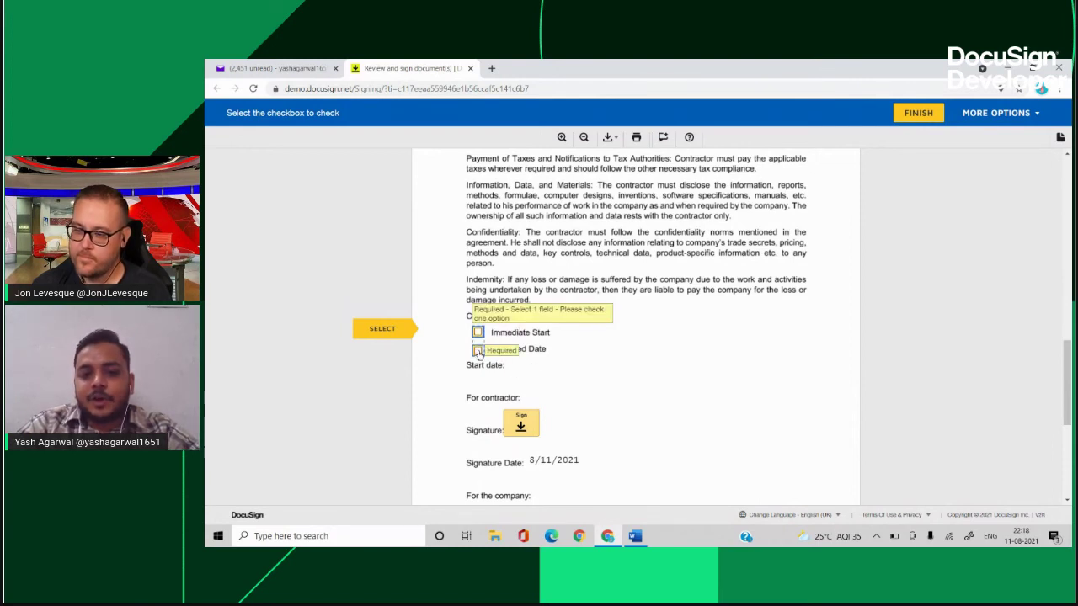
Step: Choose Preferred Date, enter 1-Sept as the start date, and sign as the contractor
click(478, 351)
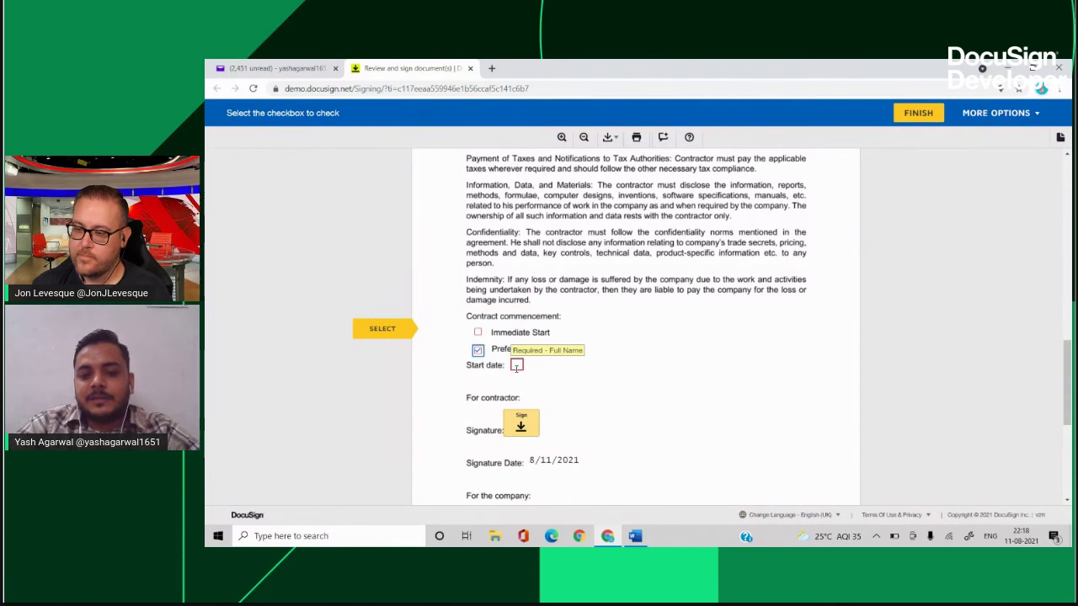
click(478, 349)
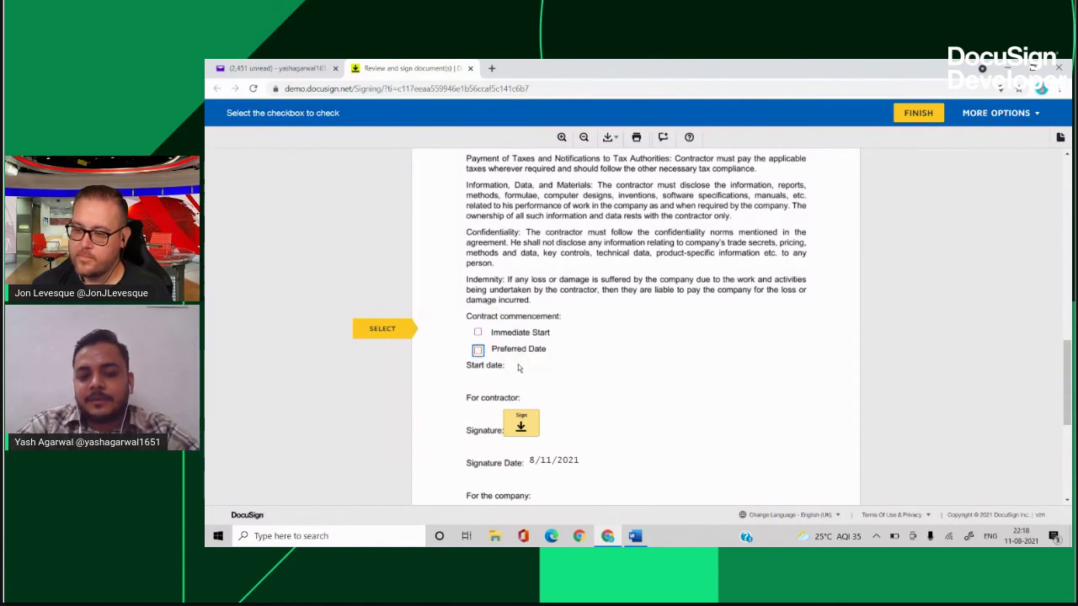
click(477, 349)
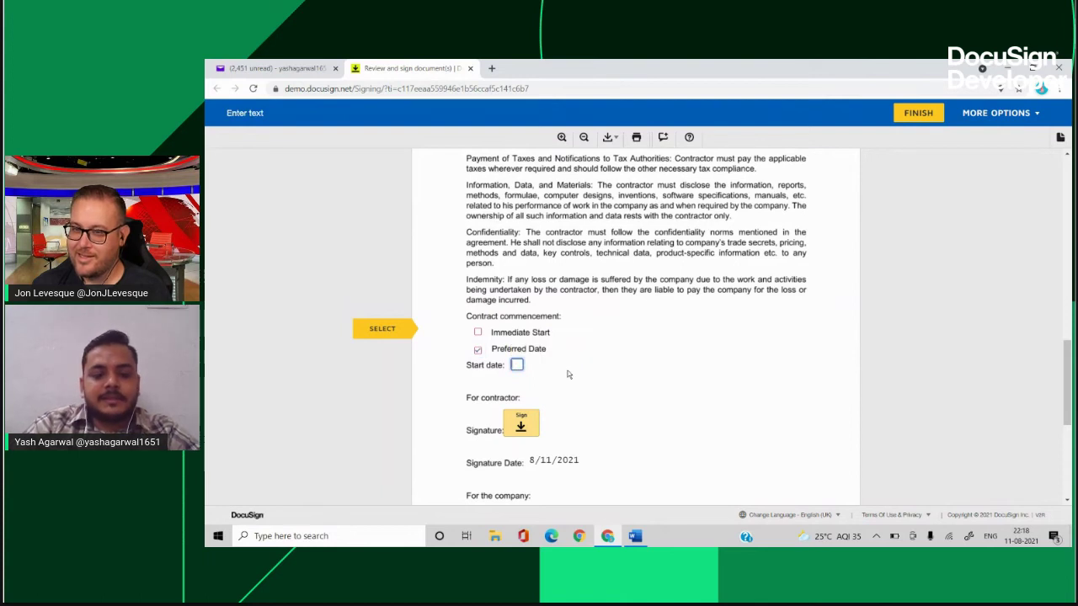
text(1-Sept)
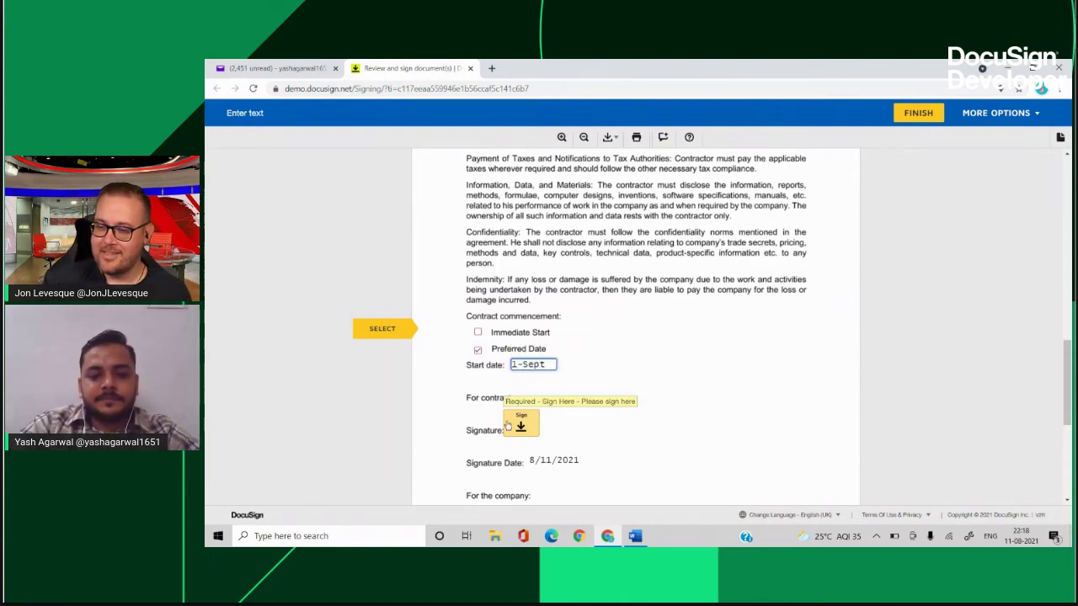
scroll(570, 433, down, 2)
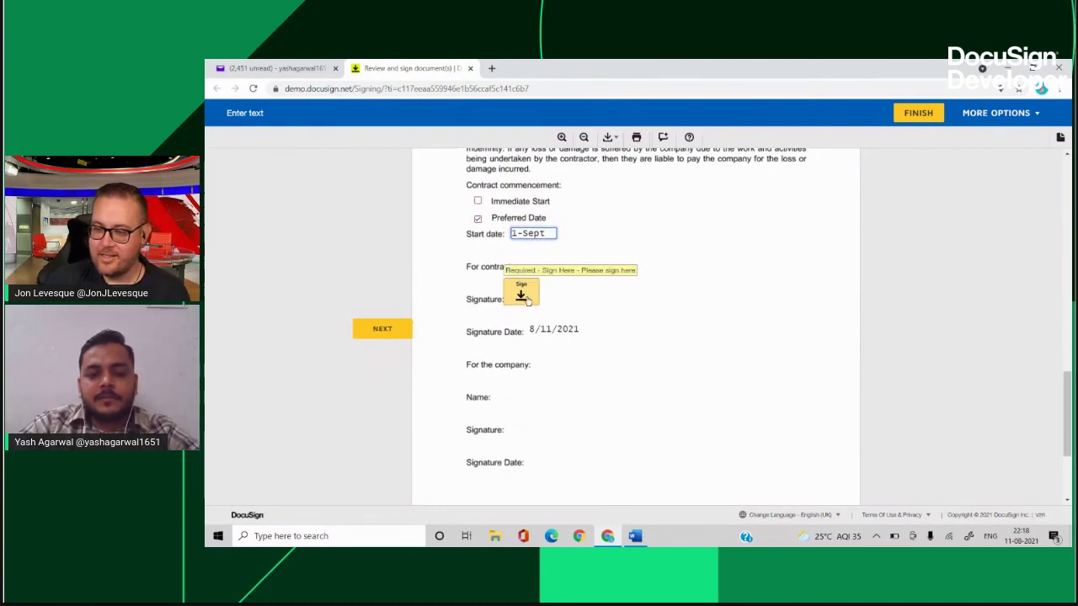
click(524, 296)
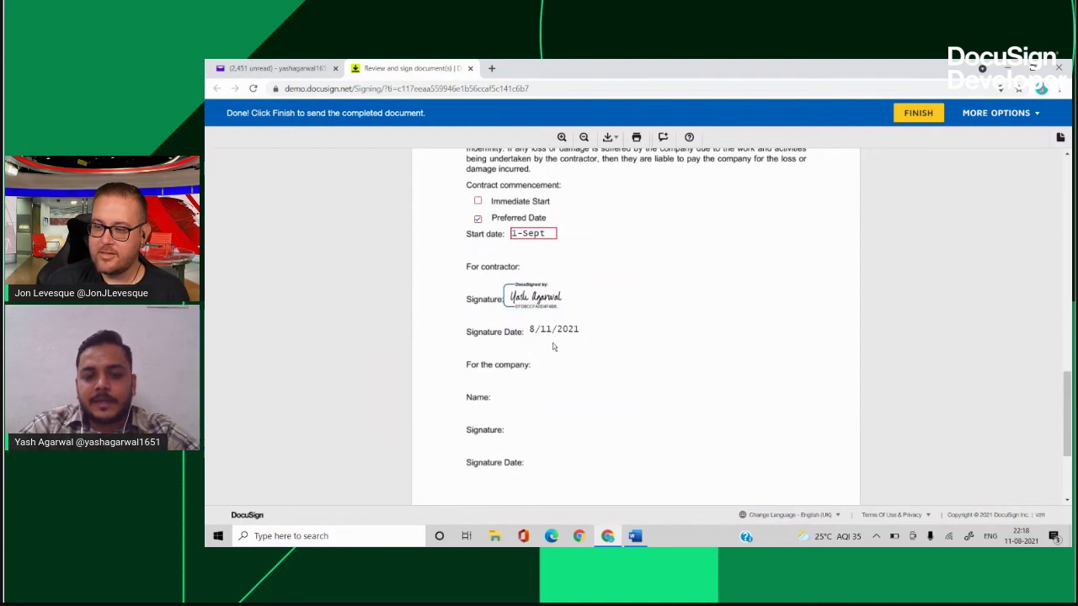
Step: Finish signing the agreement and decline creating a DocuSign account
scroll(723, 351, down, 1)
scroll(723, 350, up, 1)
scroll(709, 459, down, 2)
click(641, 442)
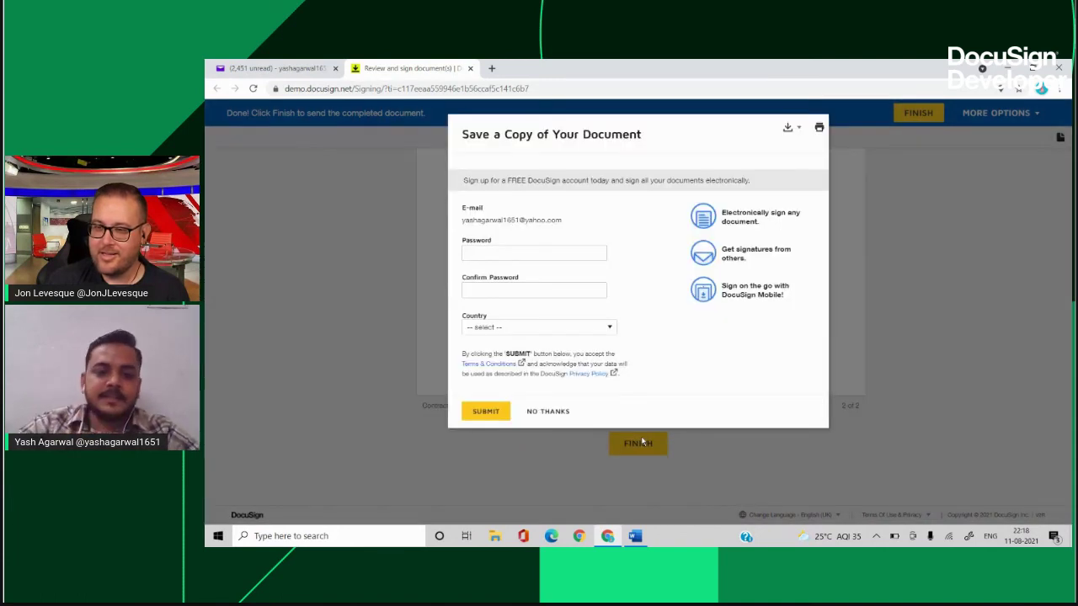
click(562, 412)
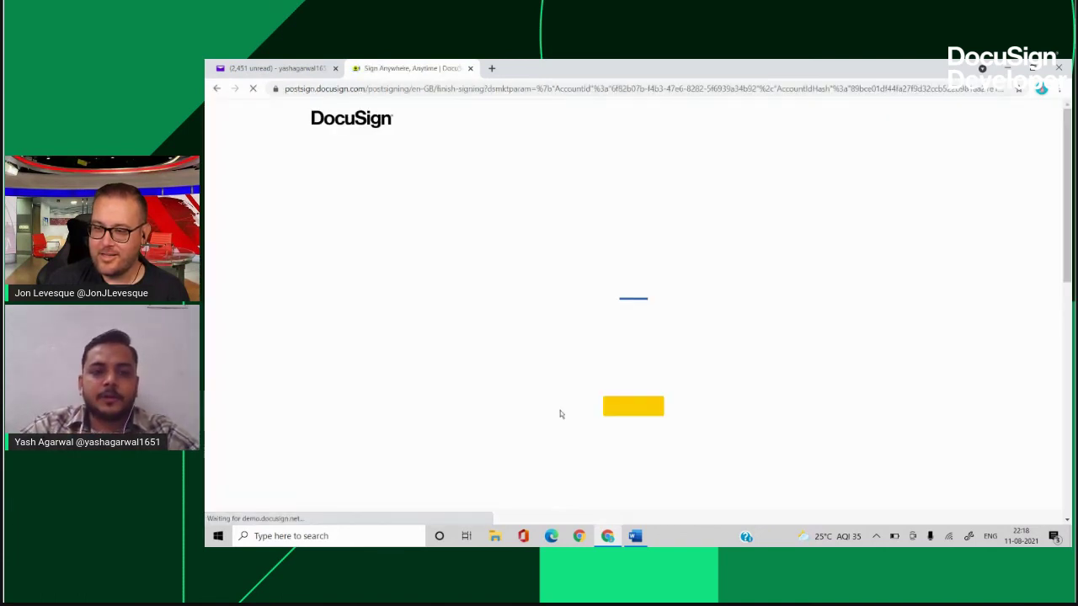
Step: Switch to the Outlook mailbox and reload the inbox
click(470, 68)
drag(271, 69, 312, 66)
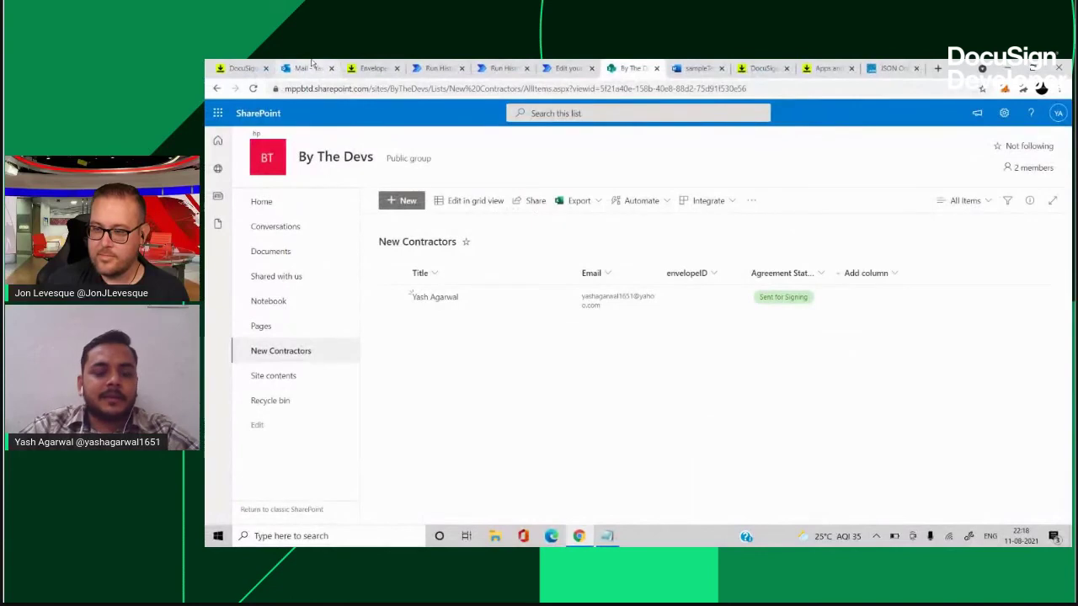
click(308, 68)
click(418, 87)
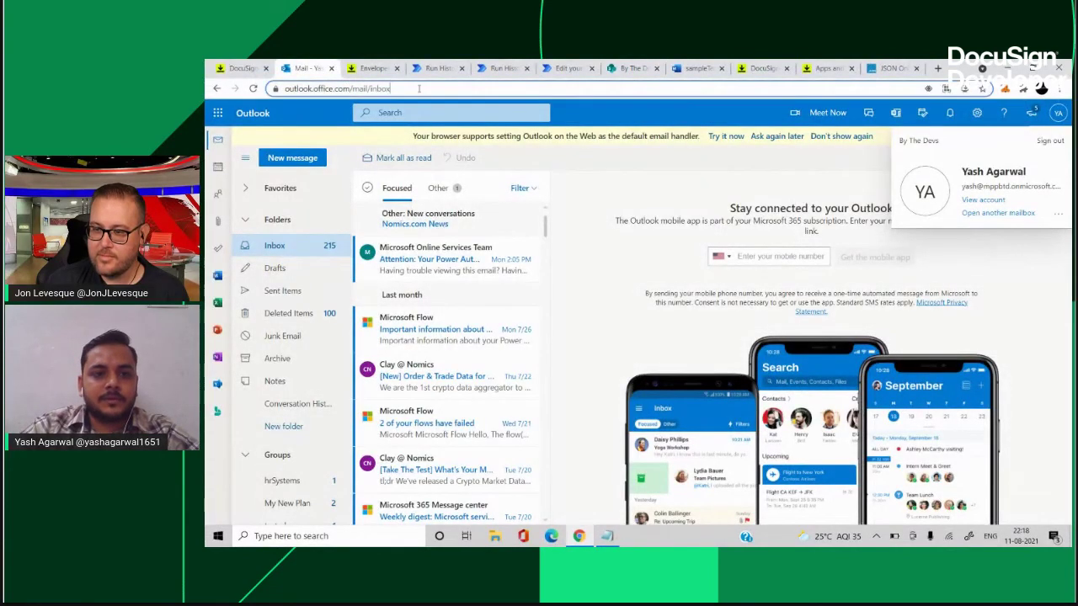
key(Return)
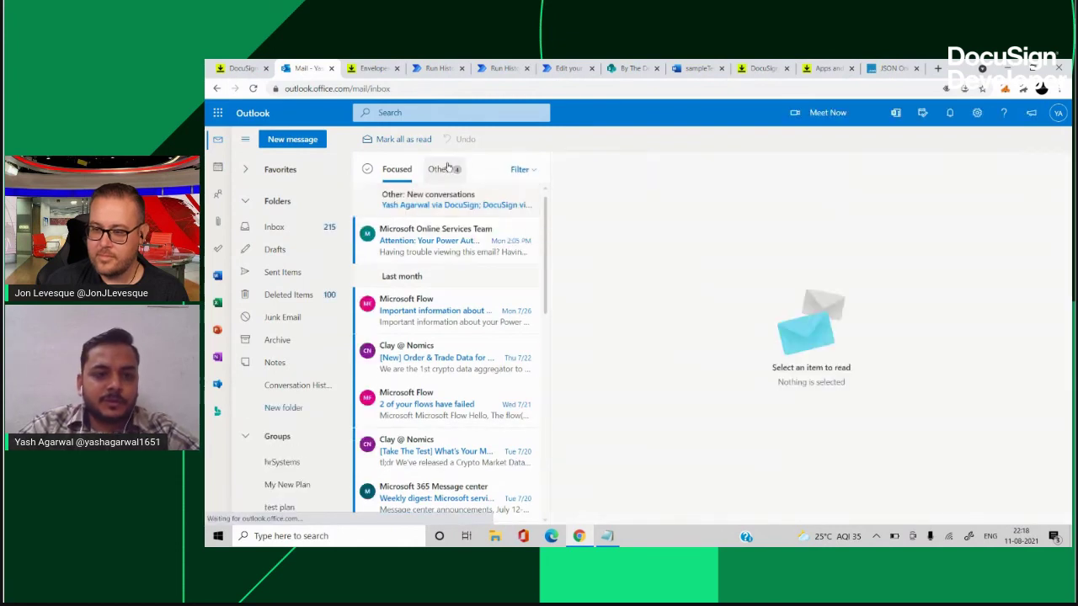
Step: Open the 'Please sign the contractor agreement' email under Other and review the document
click(444, 167)
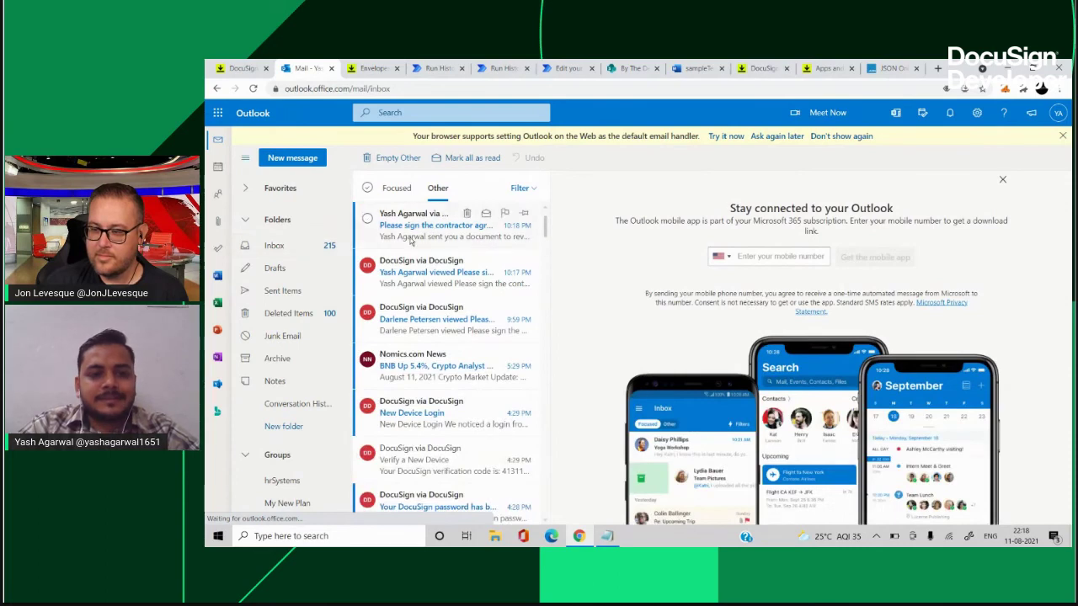
click(411, 240)
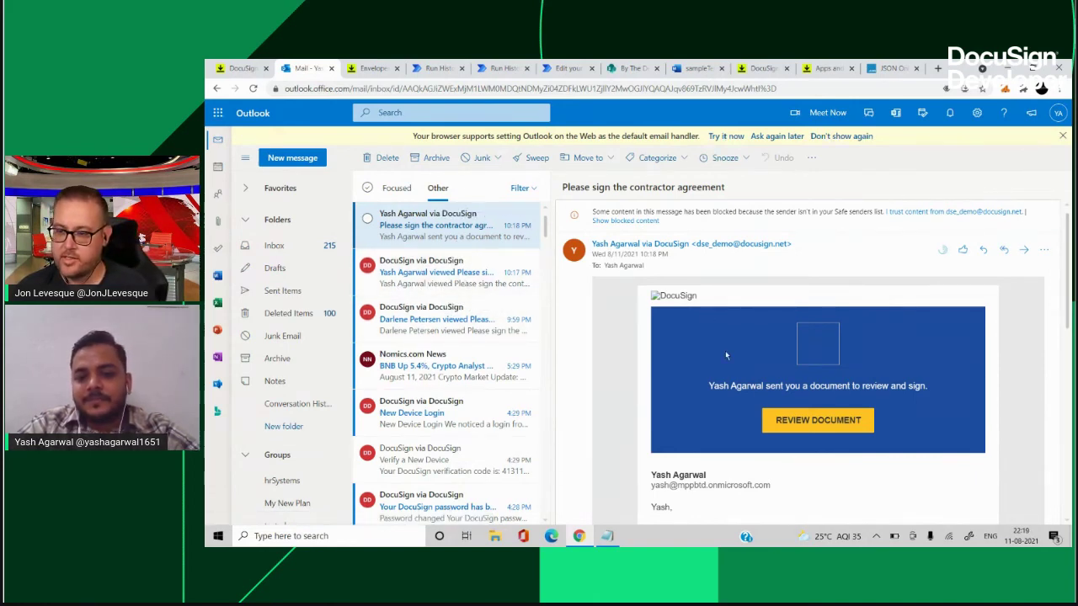
scroll(726, 355, down, 1)
click(817, 322)
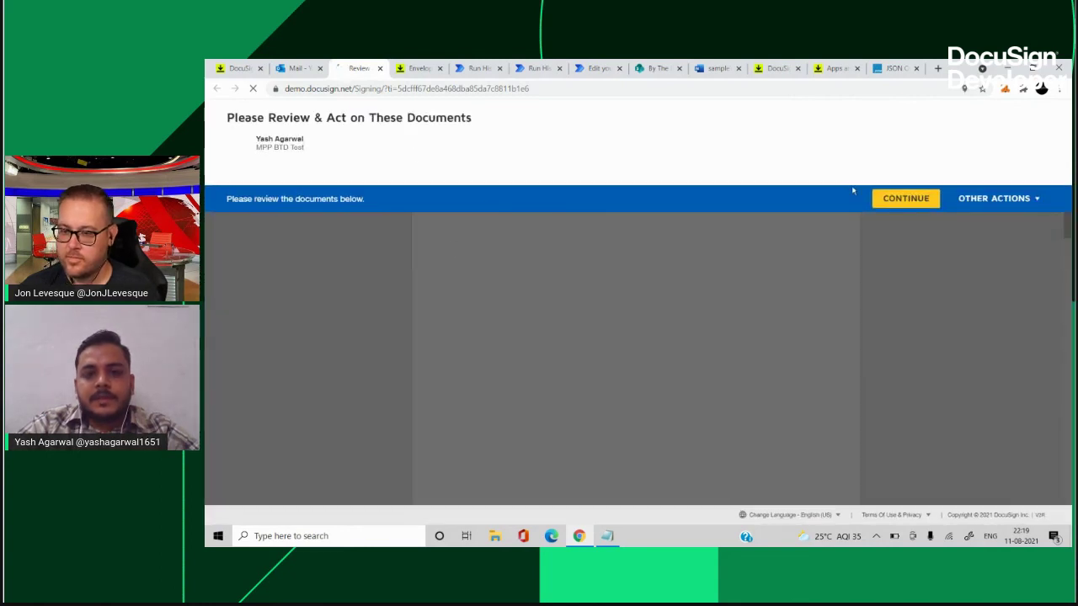
Step: Continue into the agreement, enter the company signer's name, and adopt the suggested signature
click(905, 198)
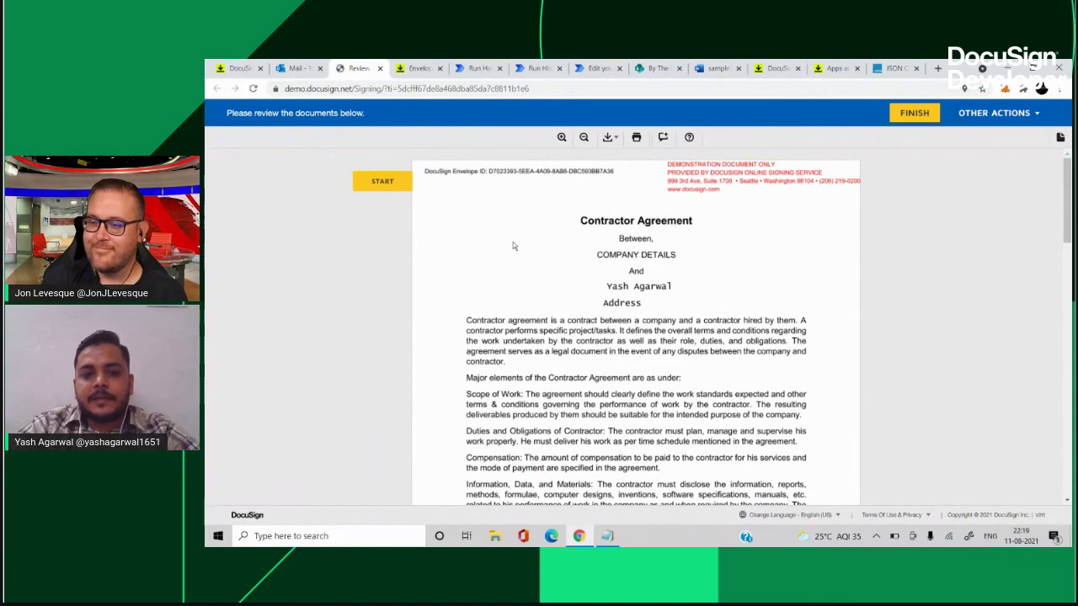
click(399, 186)
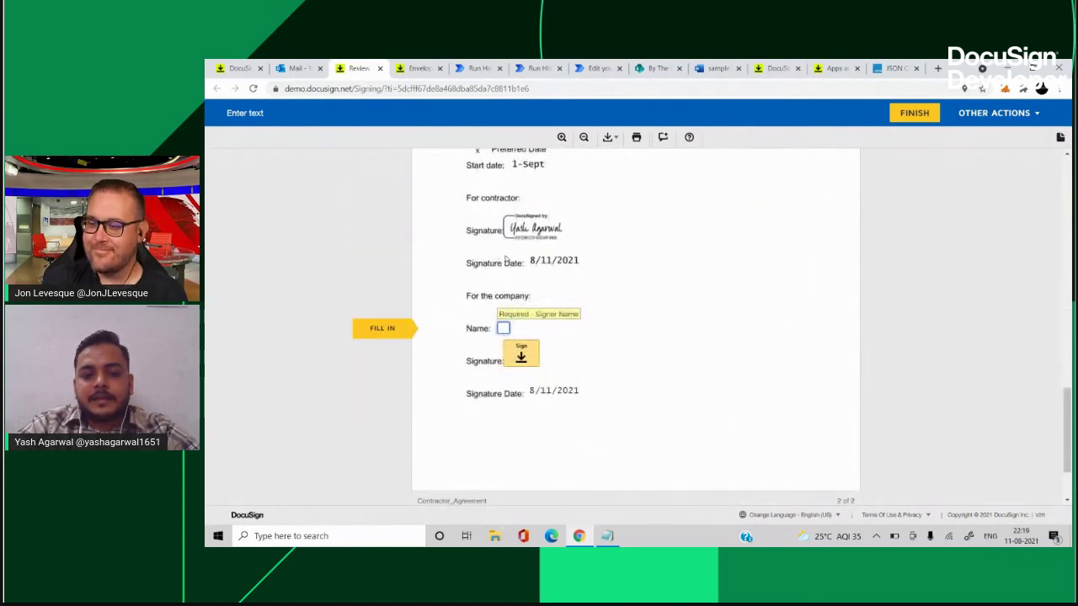
scroll(551, 337, up, 2)
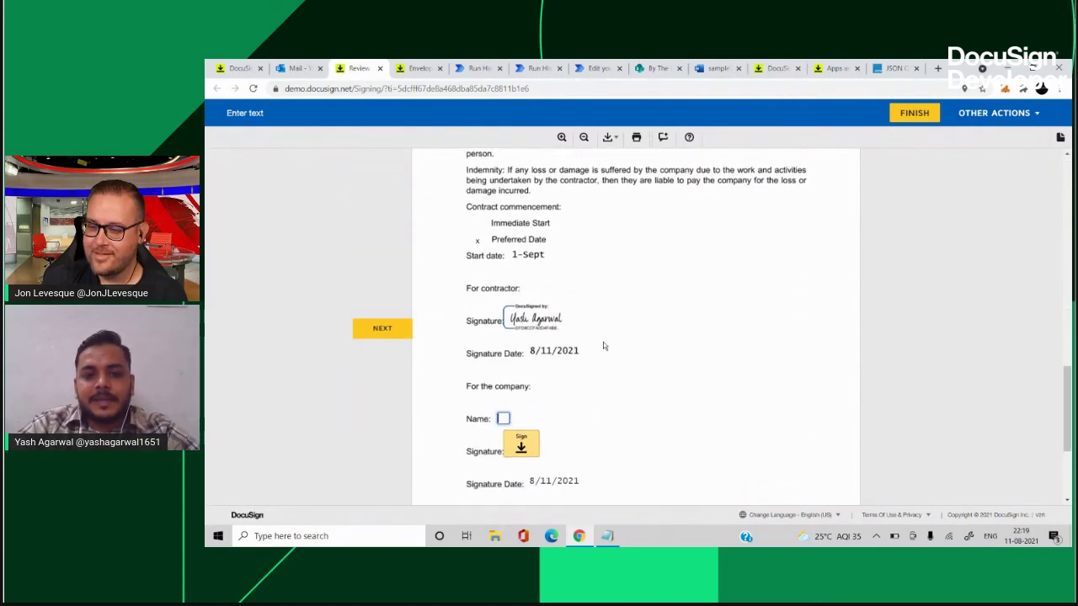
scroll(595, 339, down, 1)
scroll(635, 375, down, 2)
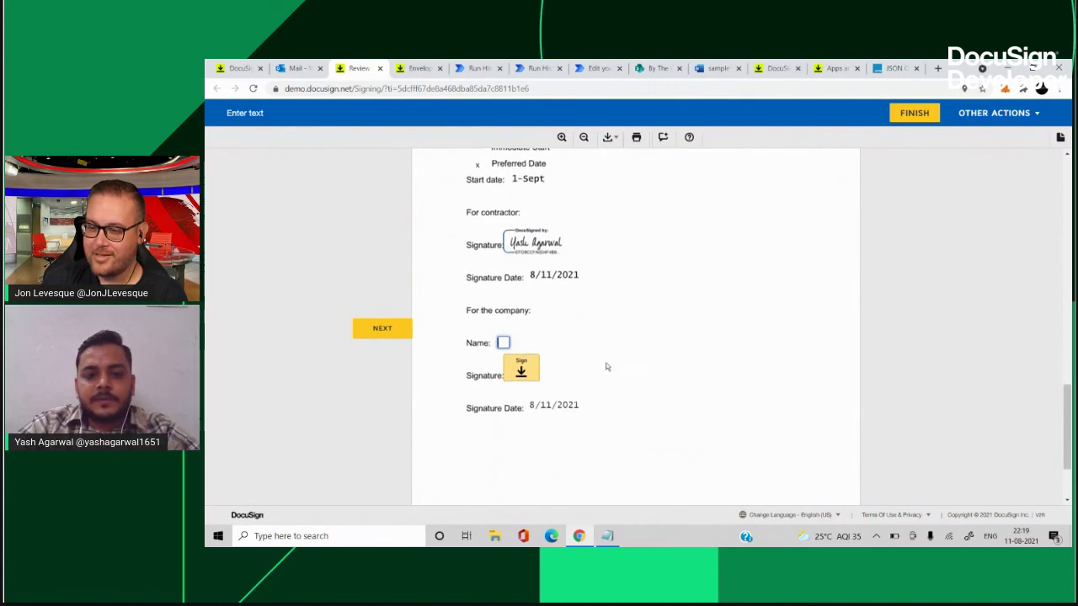
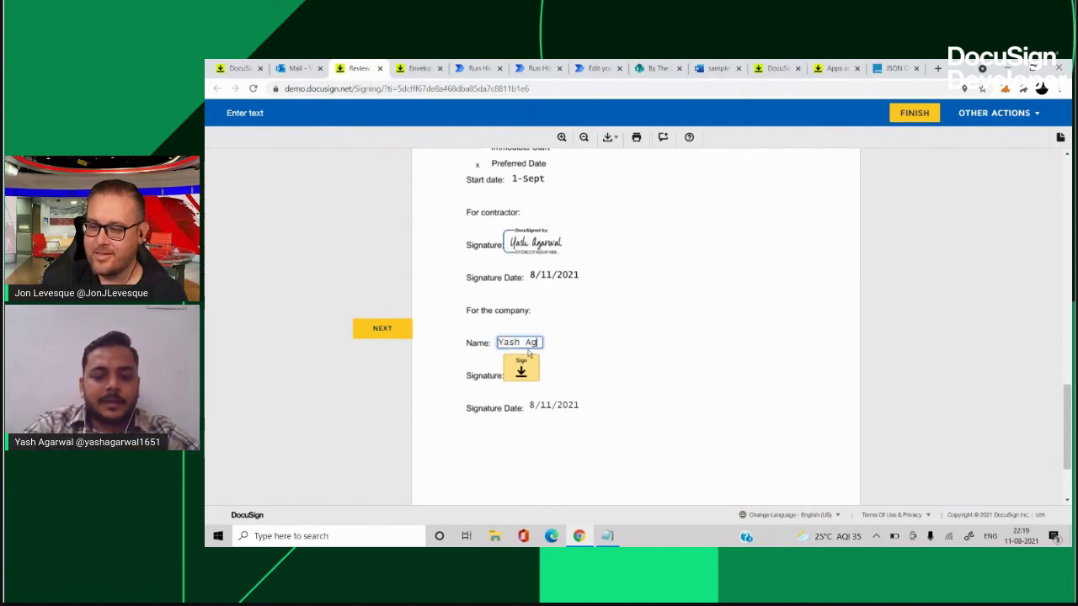
click(521, 368)
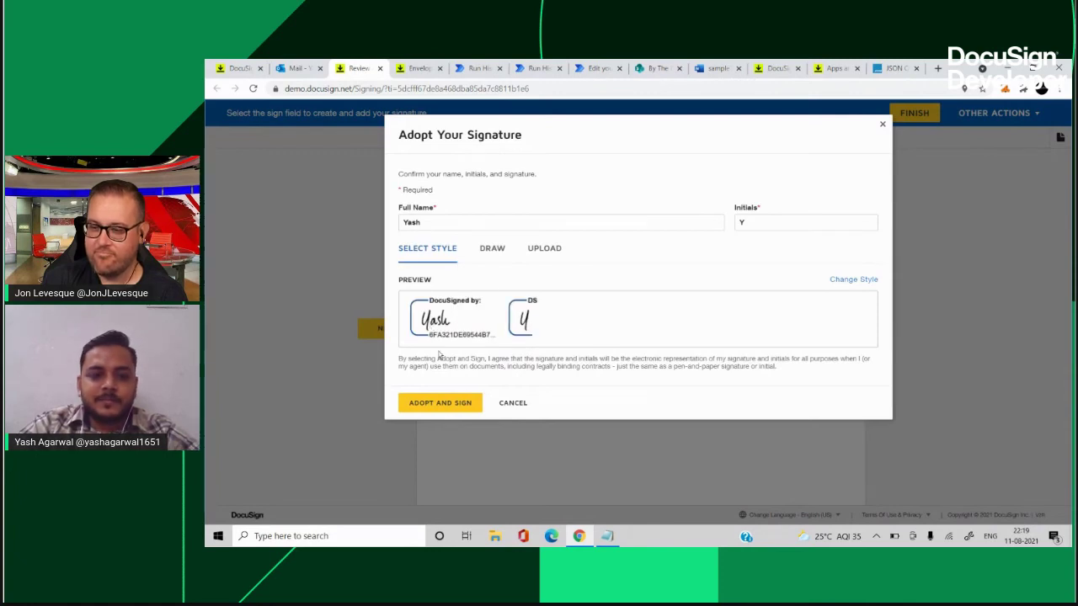
click(432, 401)
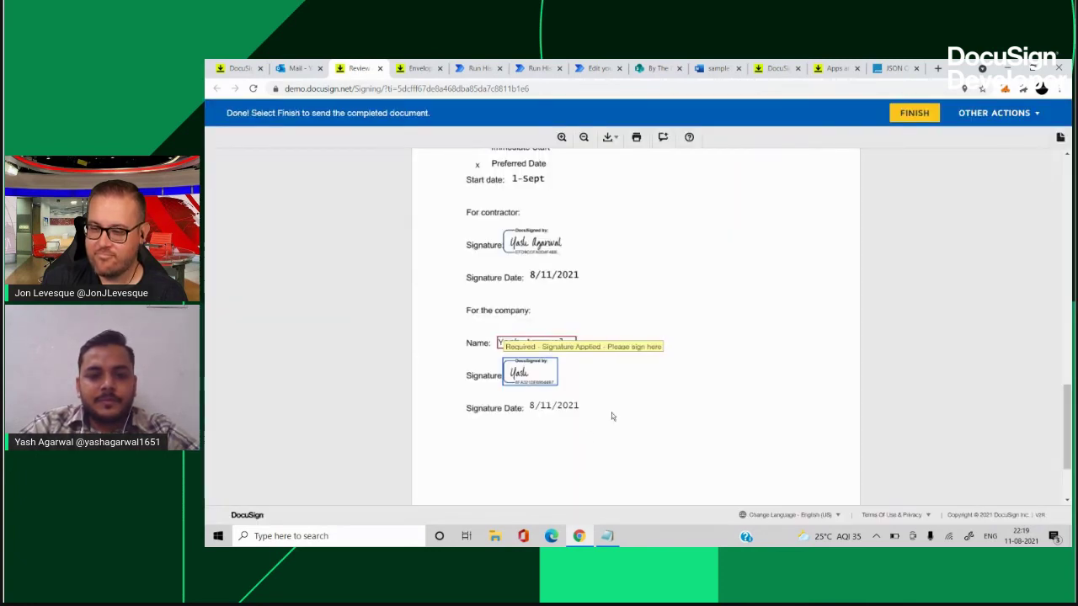
Step: Finish the agreement, skip the DocuSign login, and return to the Save signed agreement flow
scroll(611, 414, down, 2)
click(635, 446)
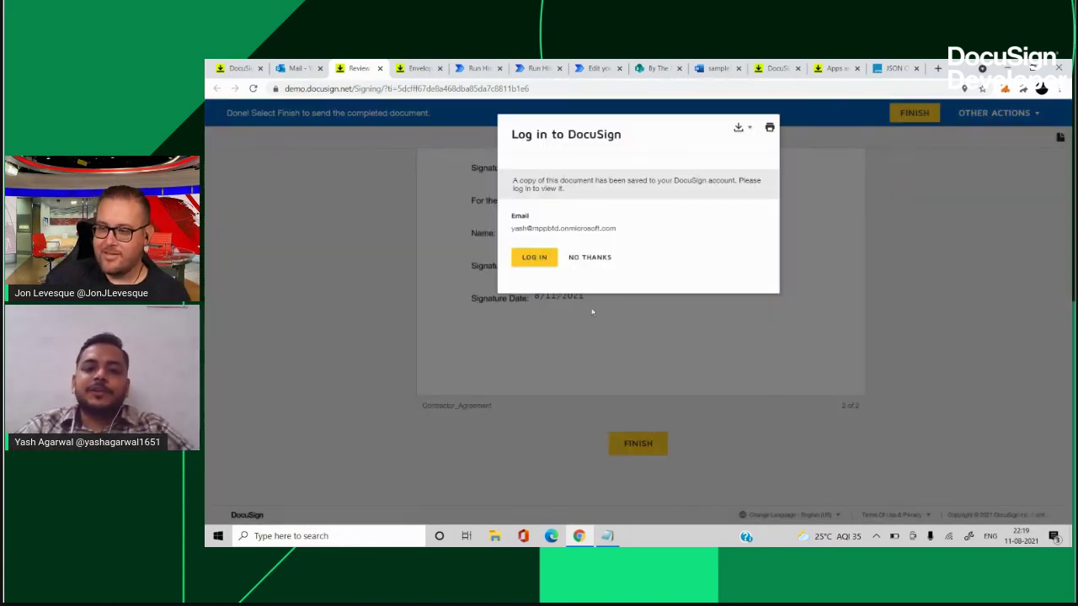
click(593, 260)
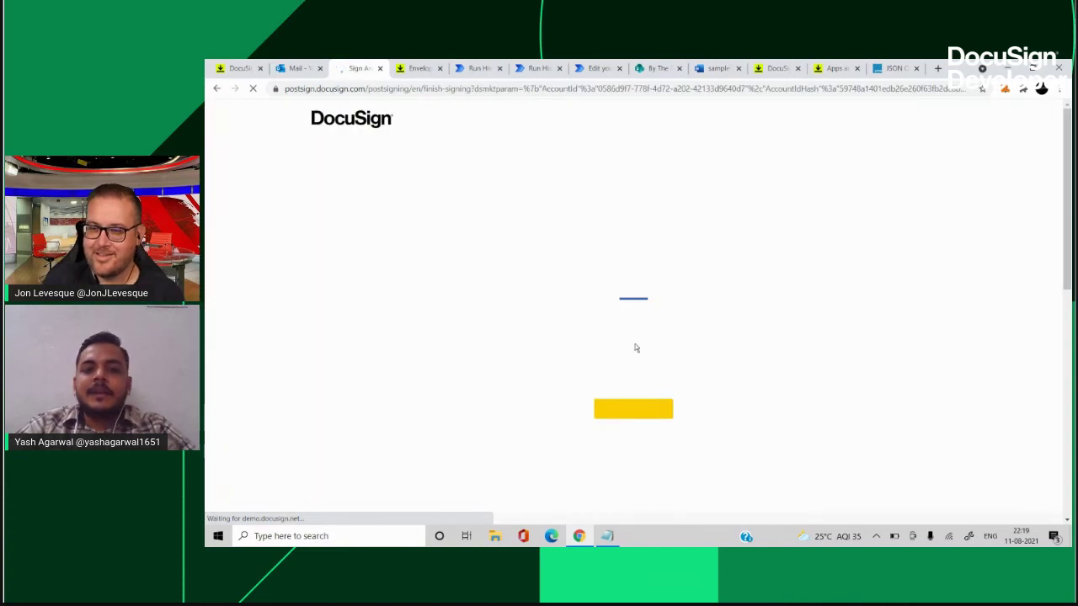
click(594, 69)
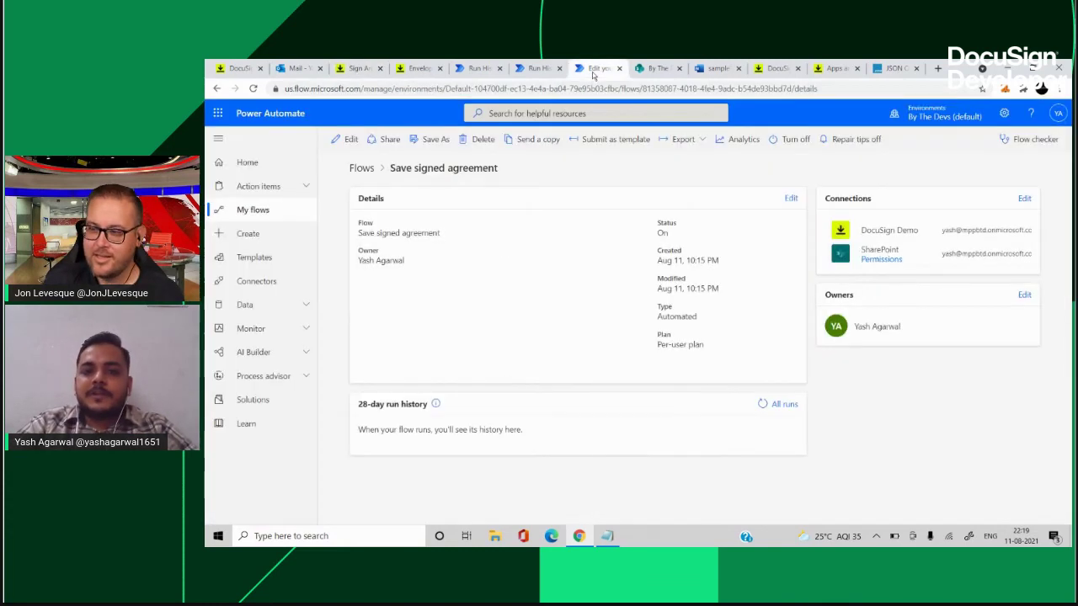
Step: Refresh the Save signed agreement run history and open the failed Aug 11 run
click(762, 404)
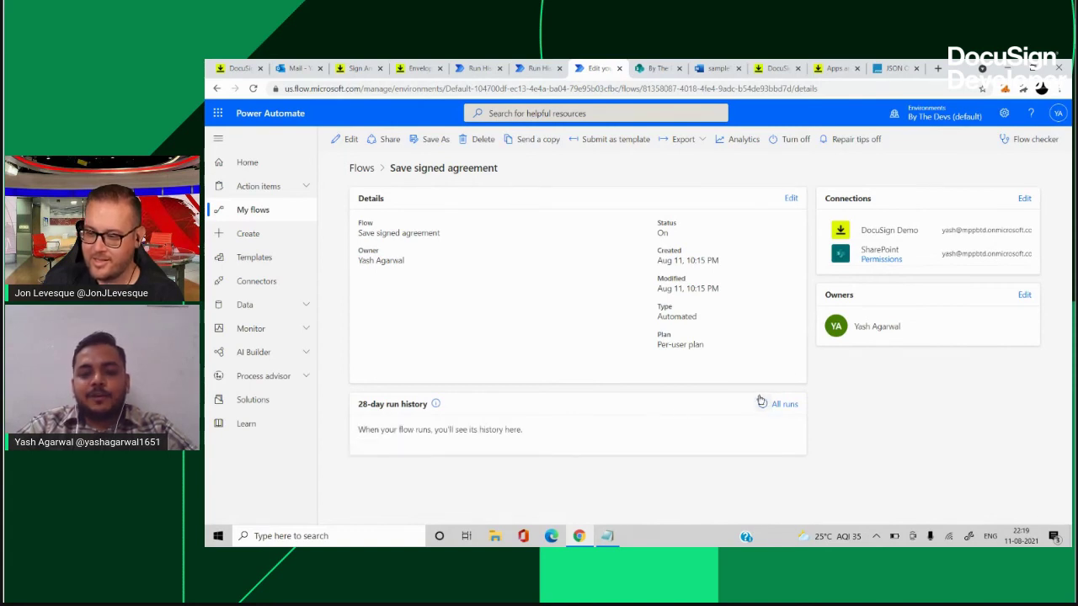
click(788, 403)
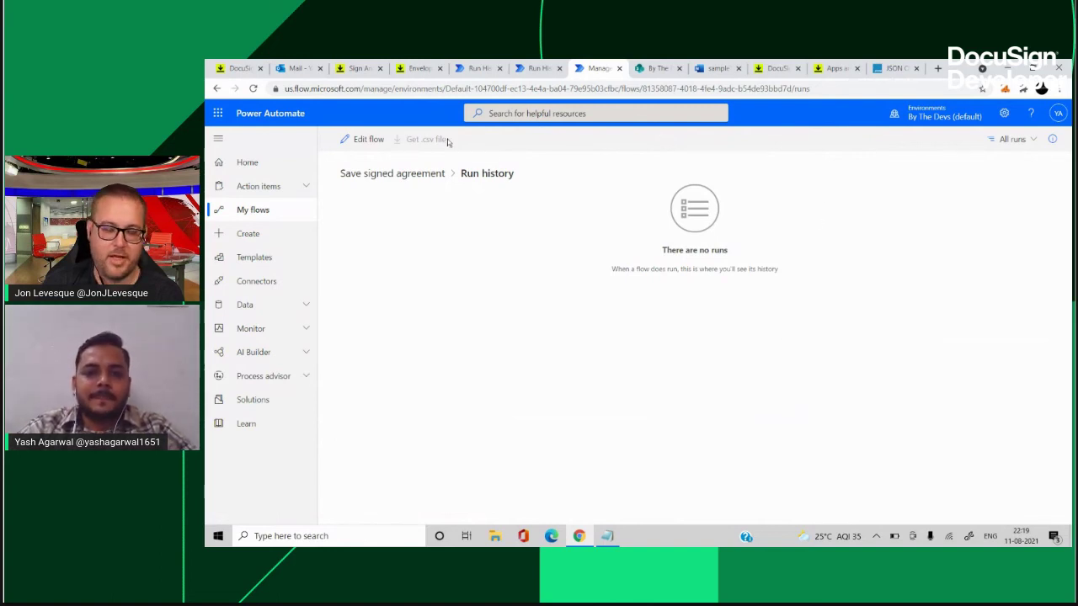
click(415, 174)
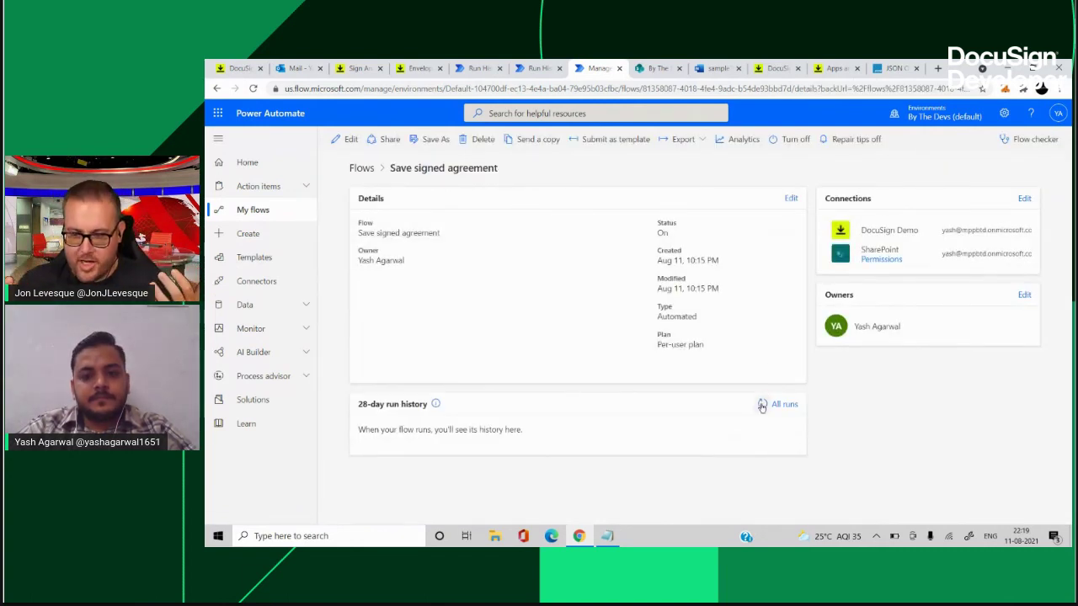
click(762, 405)
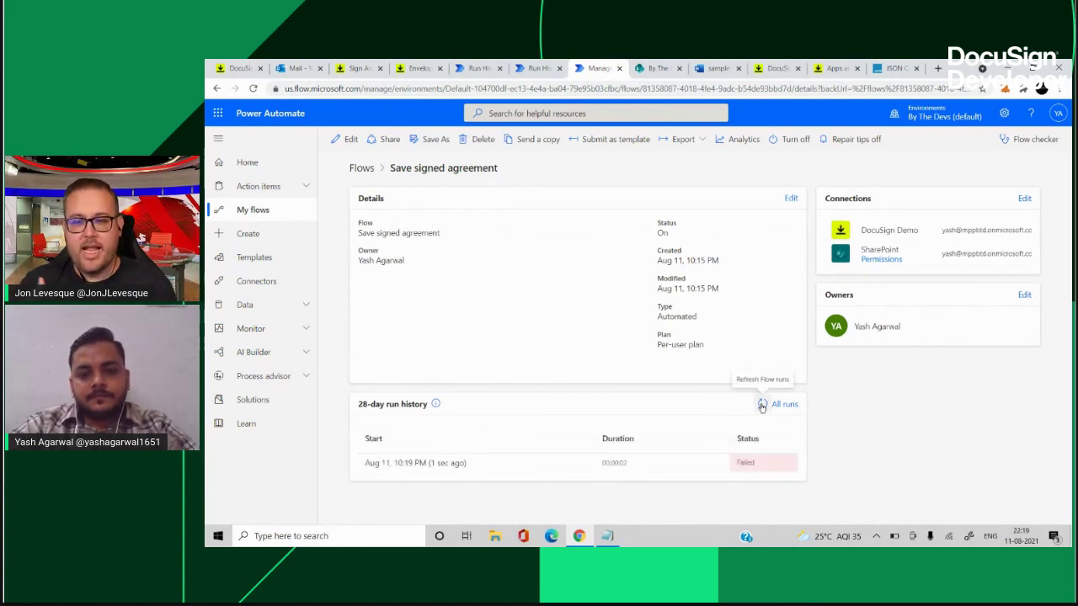
click(444, 463)
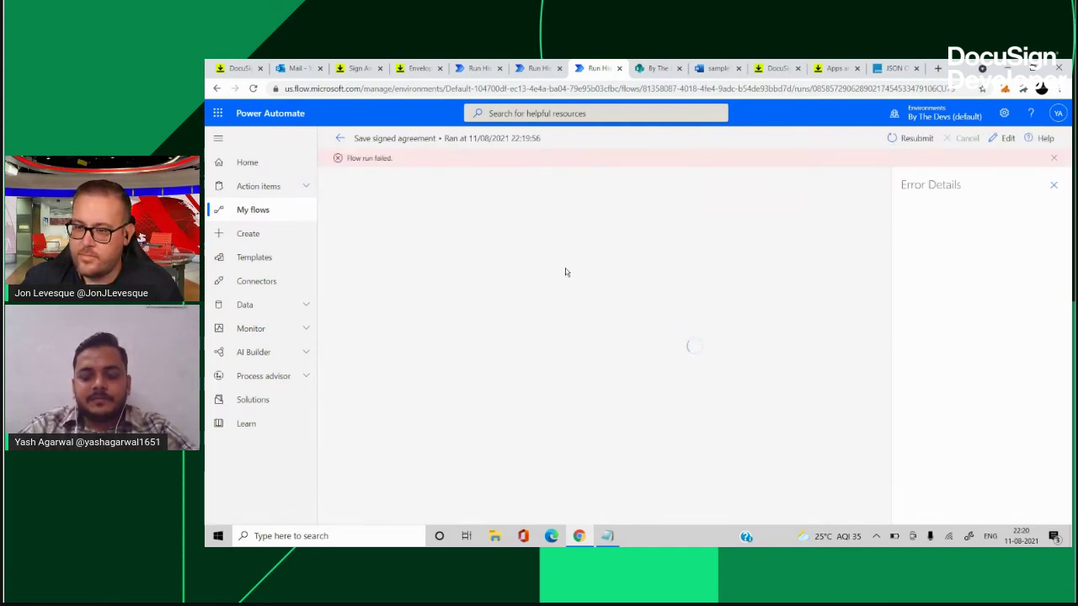
Step: Expand the failed Add attachment step and read its missing itemId error
drag(907, 305, 996, 325)
click(997, 324)
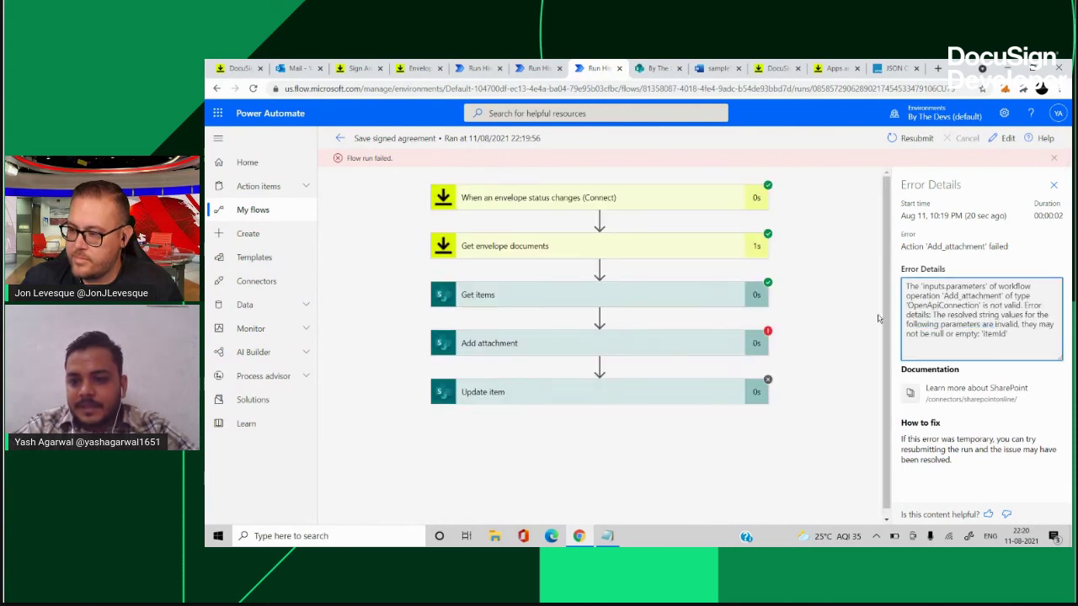
double_click(993, 334)
click(655, 347)
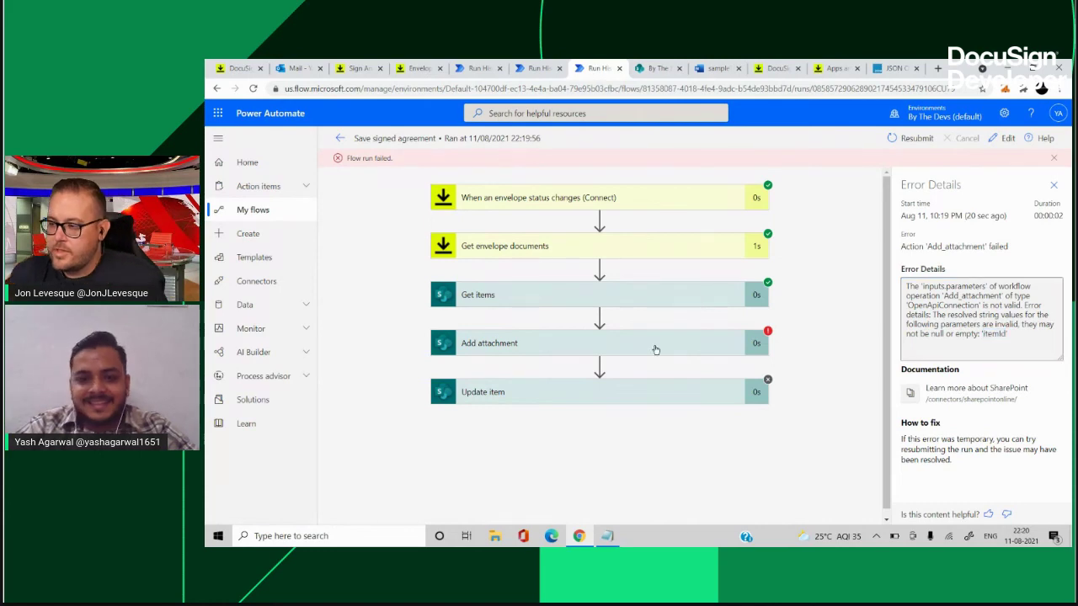
scroll(589, 354, down, 1)
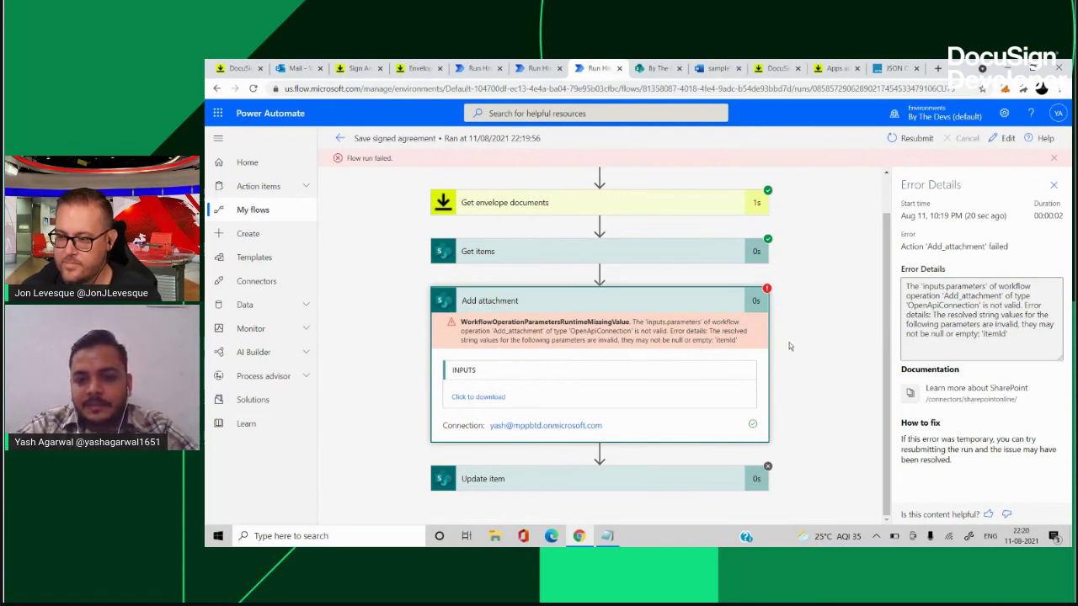
triple_click(733, 342)
click(780, 338)
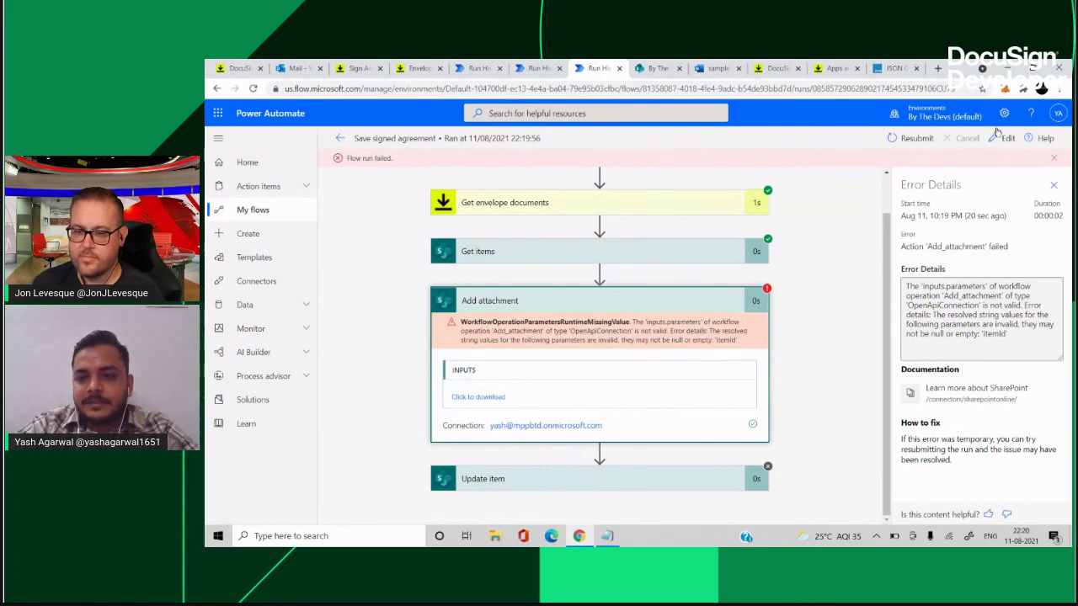
scroll(778, 258, up, 1)
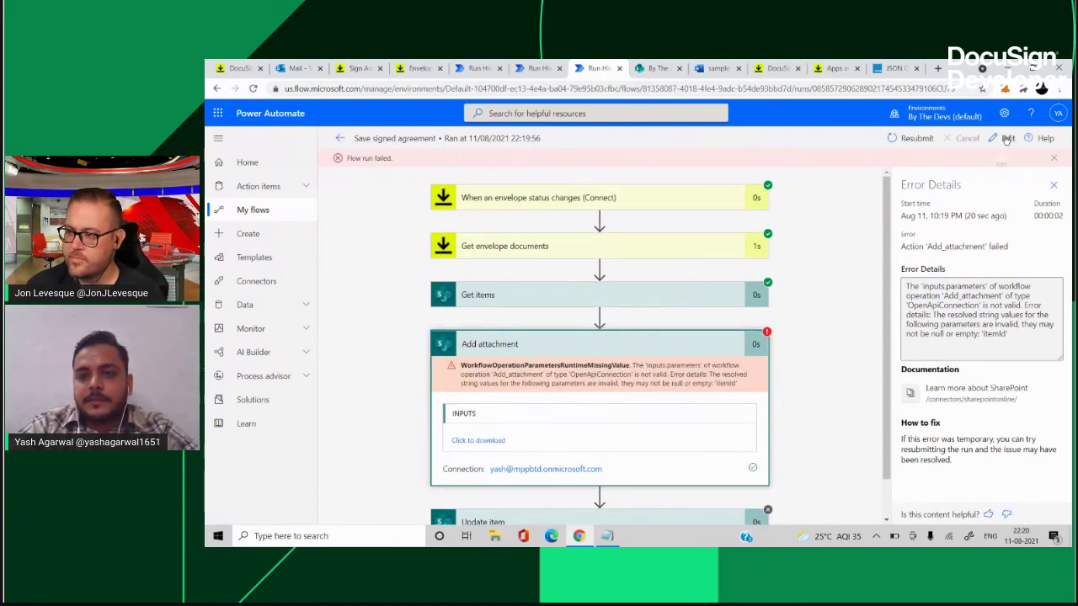
Step: In the successful send contractor agreements run, expand Send Envelope outputs to find the envelopeId
click(655, 67)
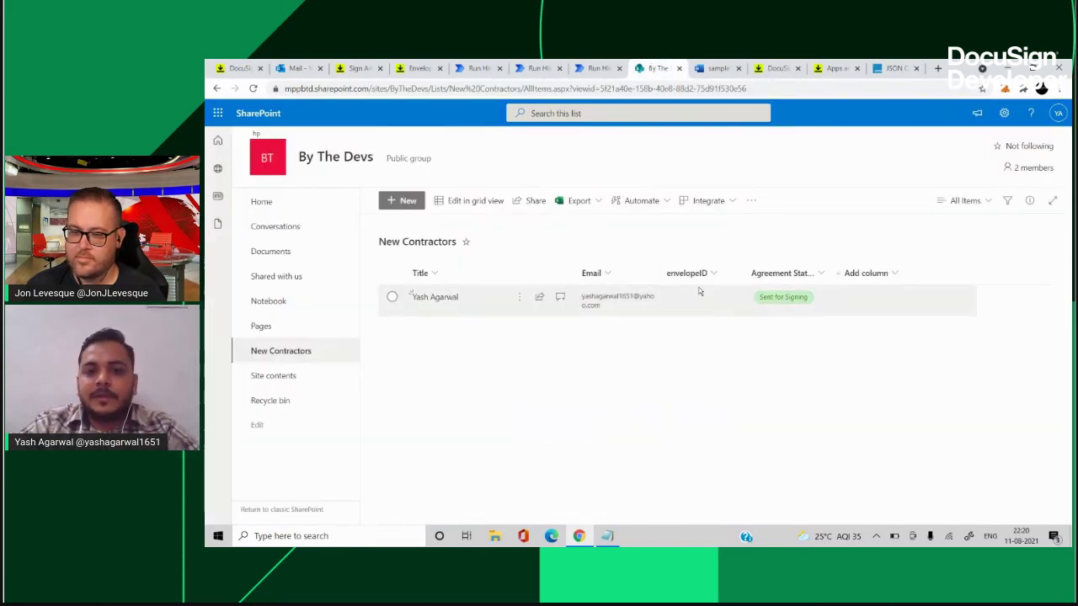
click(539, 68)
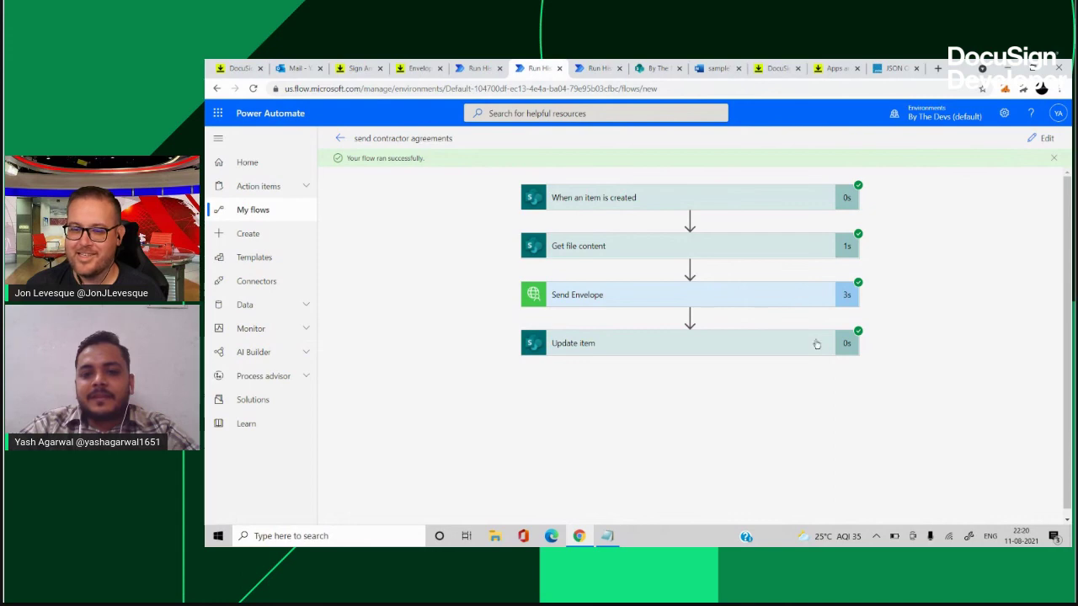
click(789, 294)
scroll(769, 411, down, 5)
scroll(898, 467, down, 2)
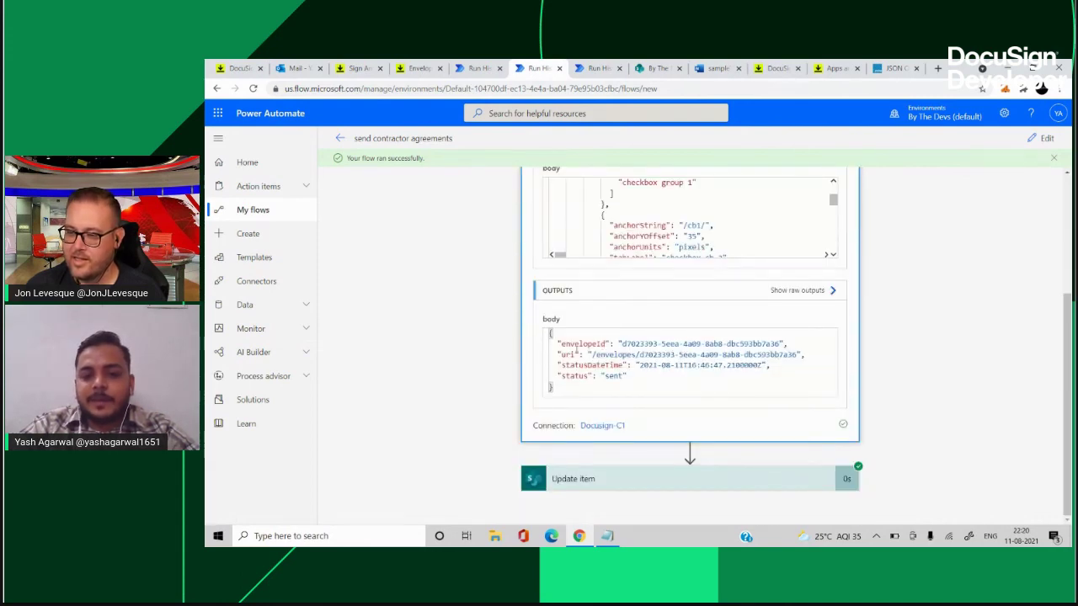
drag(561, 343, 788, 344)
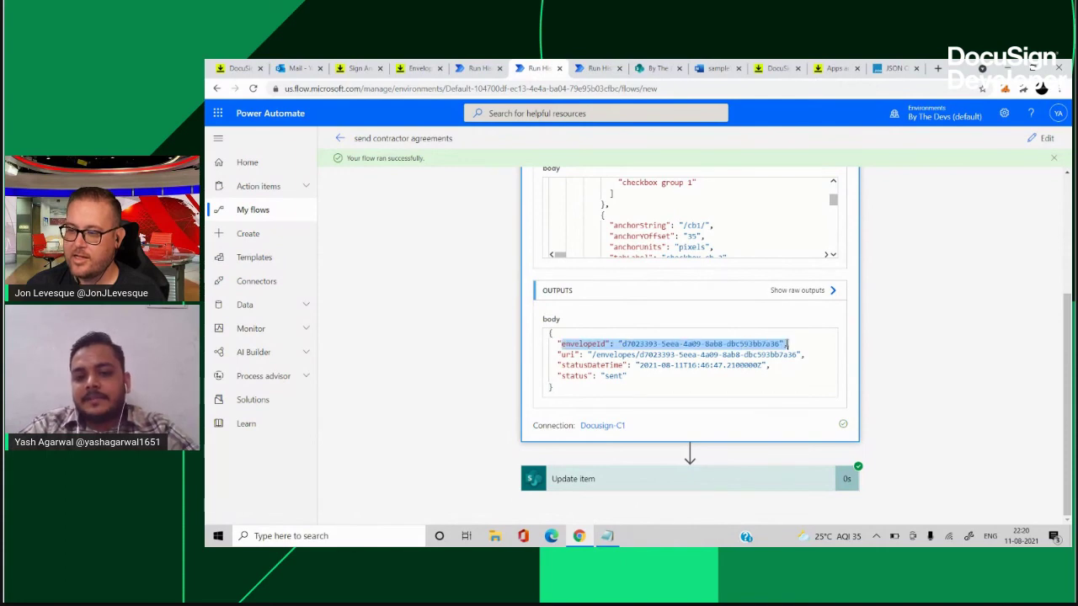
Step: Select and copy the complete envelopeId value from the successful run's Send Envelope outputs
click(698, 476)
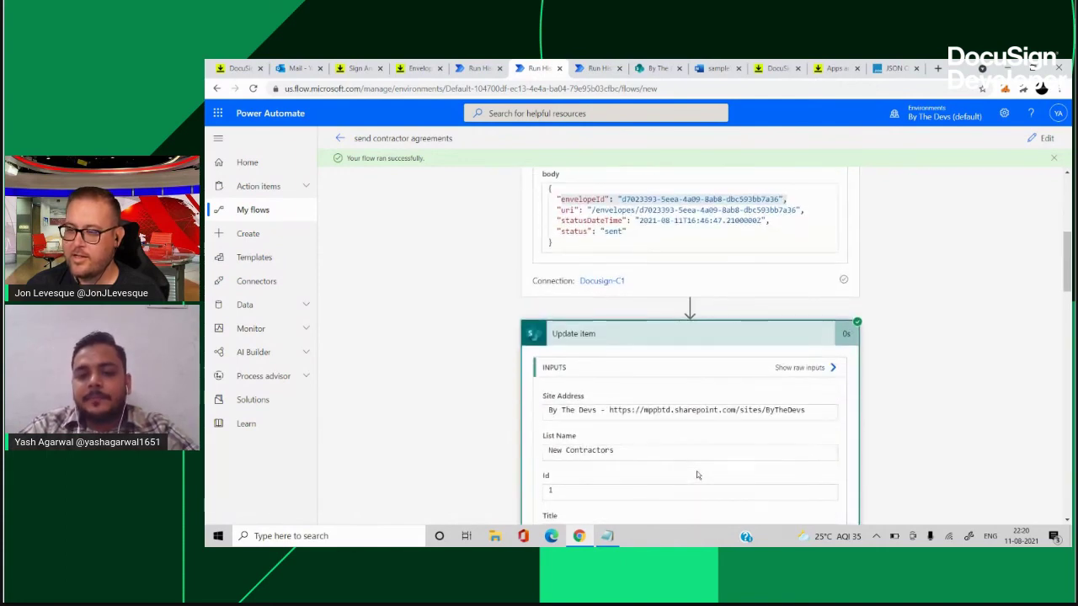
click(653, 68)
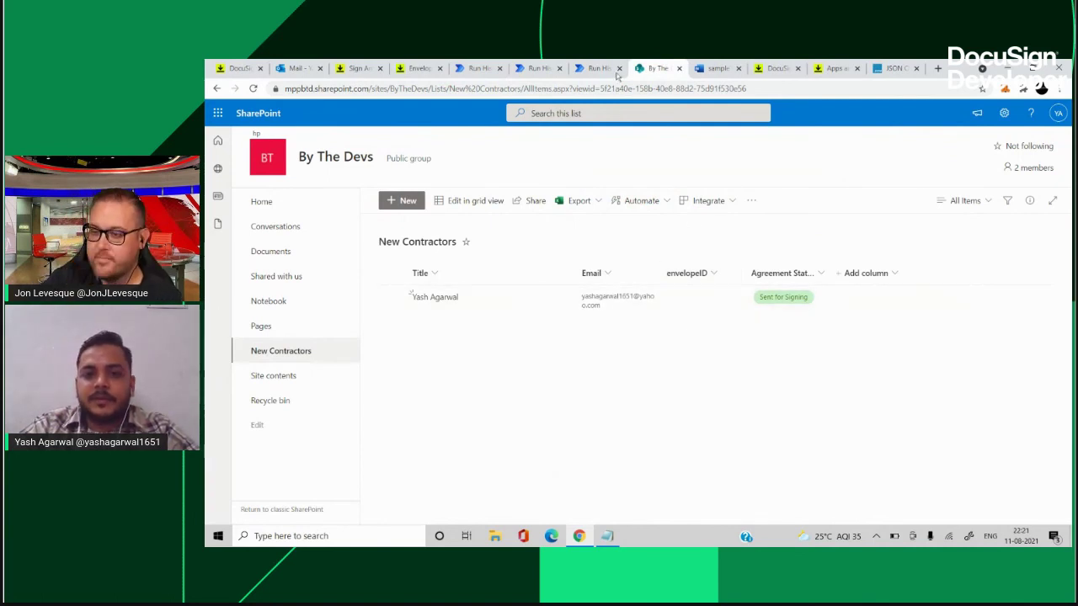
click(590, 68)
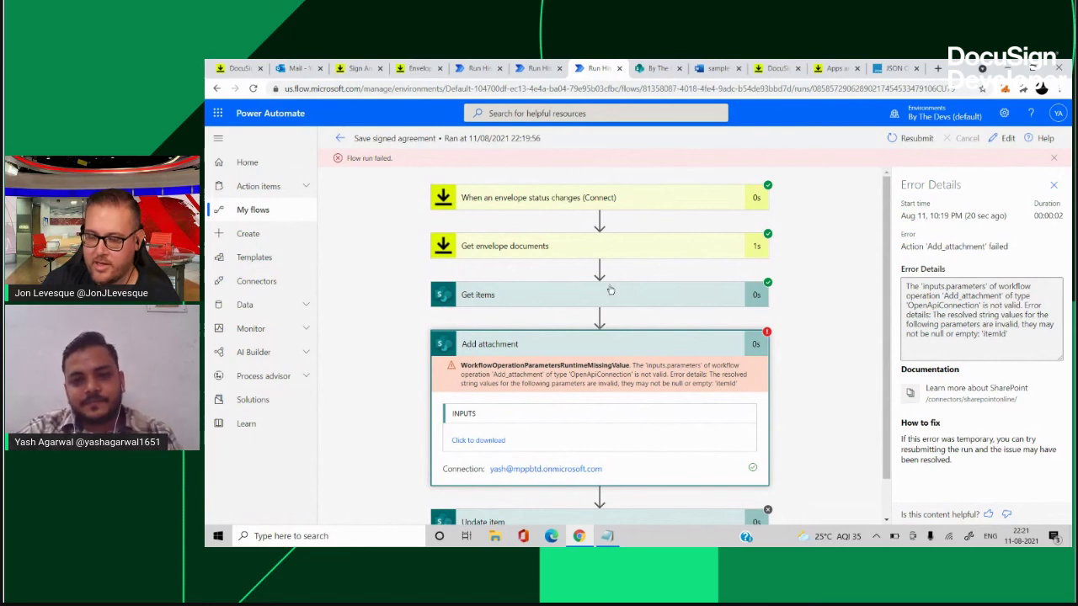
click(534, 67)
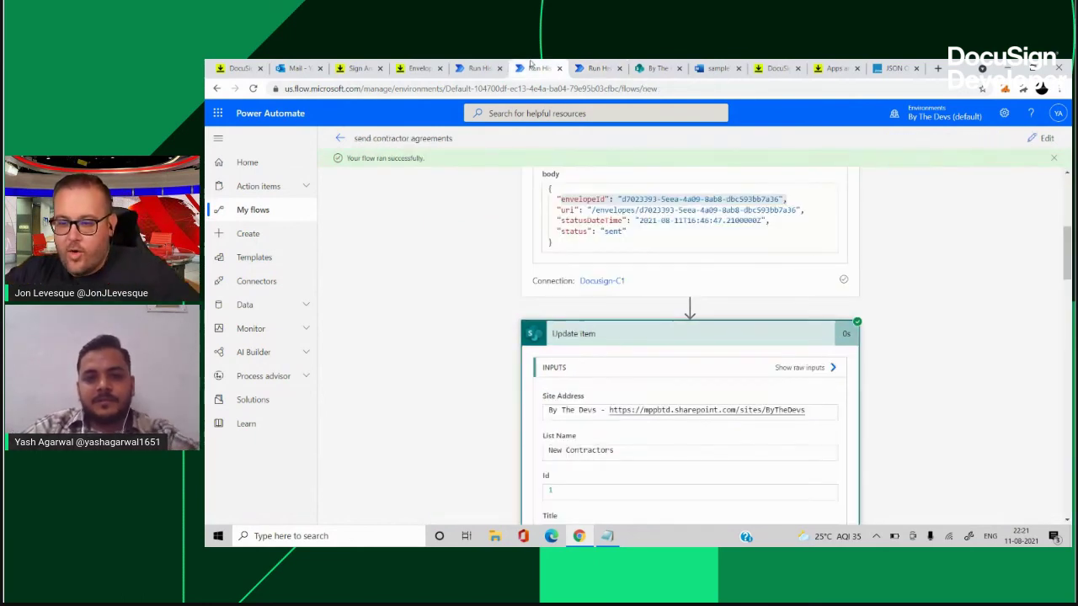
double_click(627, 198)
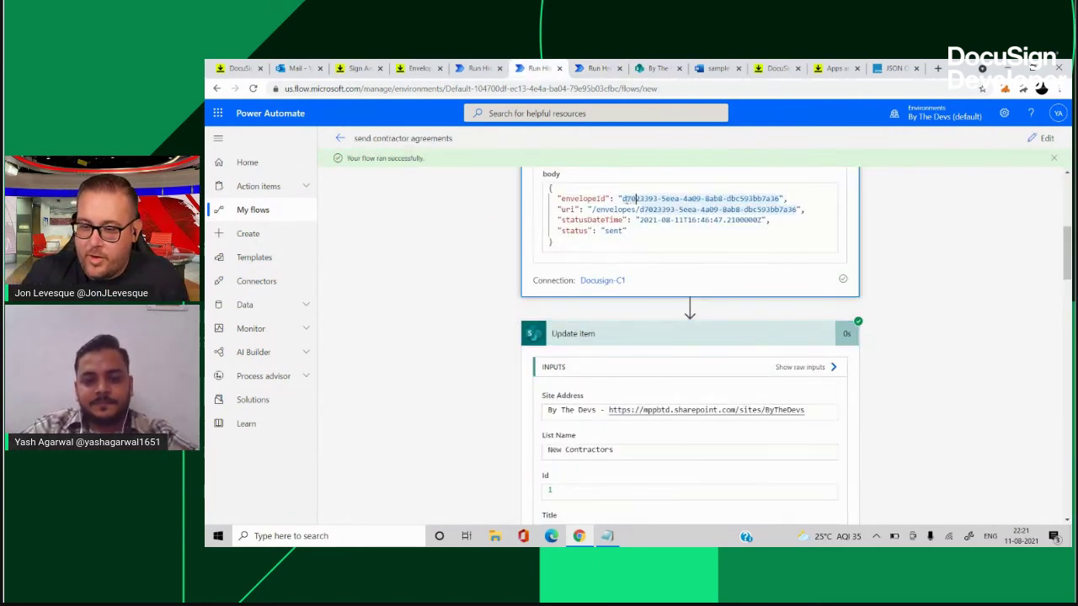
drag(621, 198, 656, 199)
scroll(656, 202, up, 5)
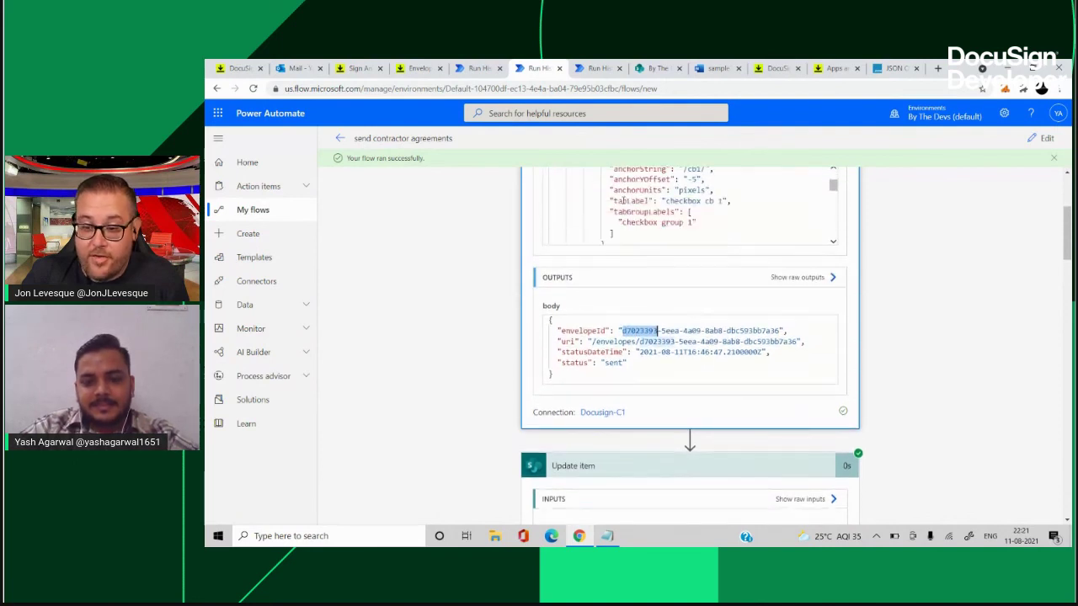
drag(647, 328, 781, 330)
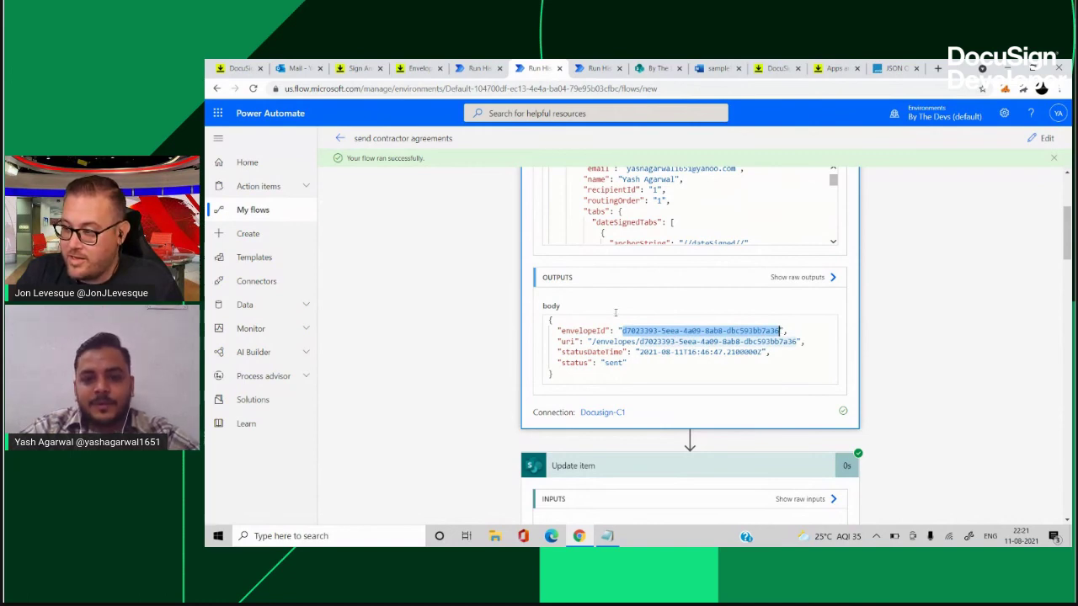
click(657, 69)
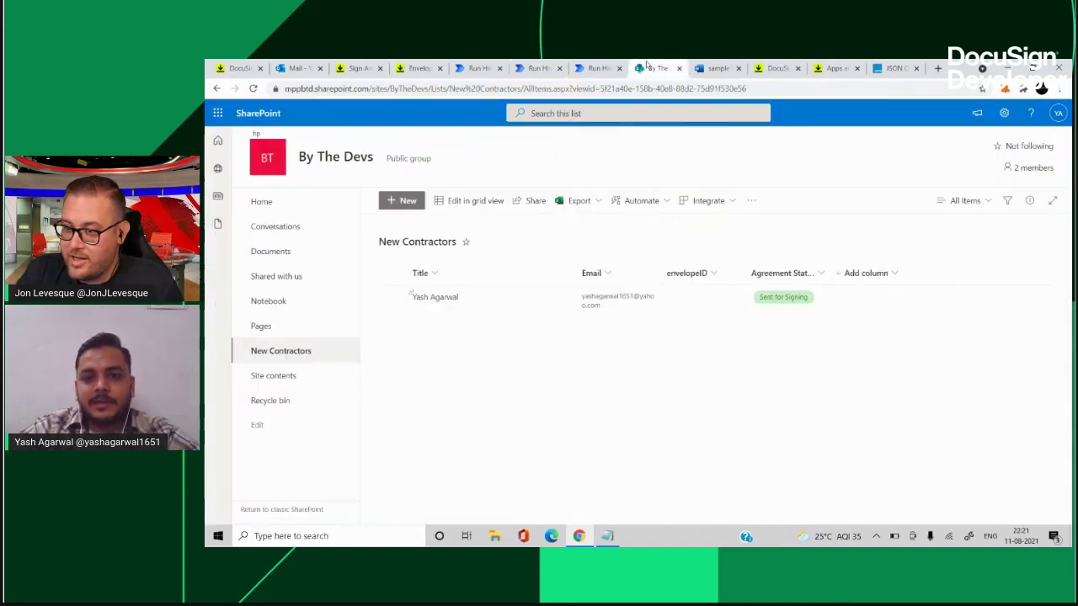
Step: Paste the envelope ID into the contractor item's envelopeID field, then resubmit the failed run
click(436, 301)
click(717, 296)
click(929, 344)
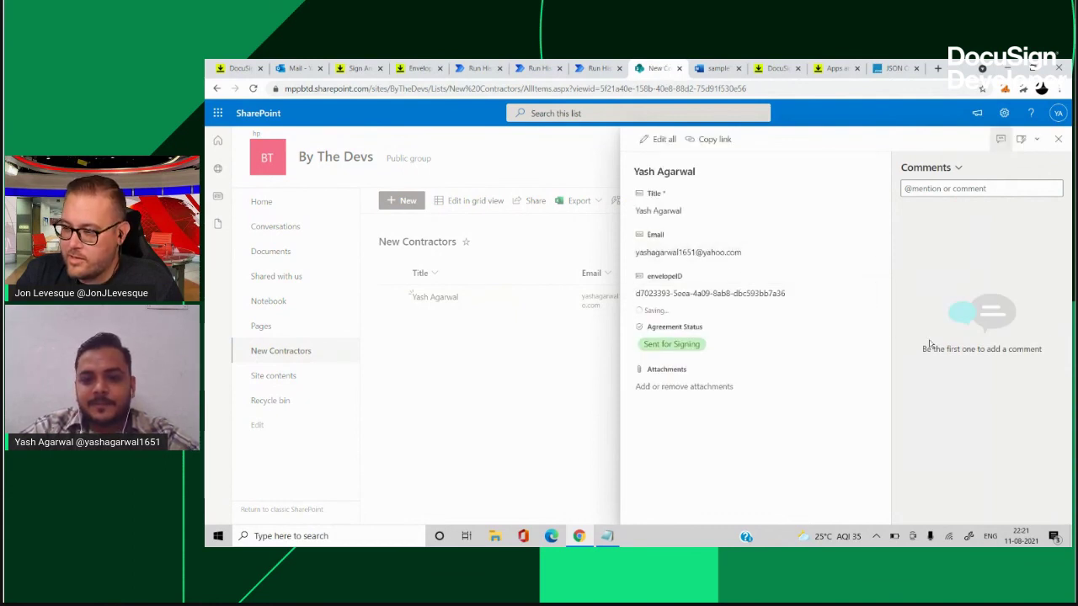
click(548, 435)
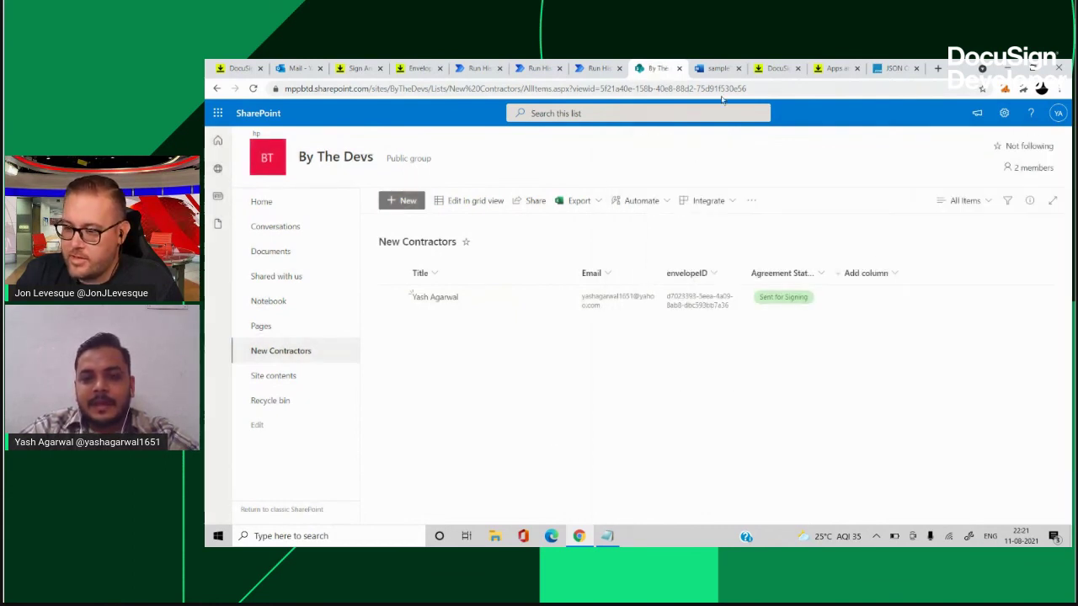
click(612, 69)
click(897, 143)
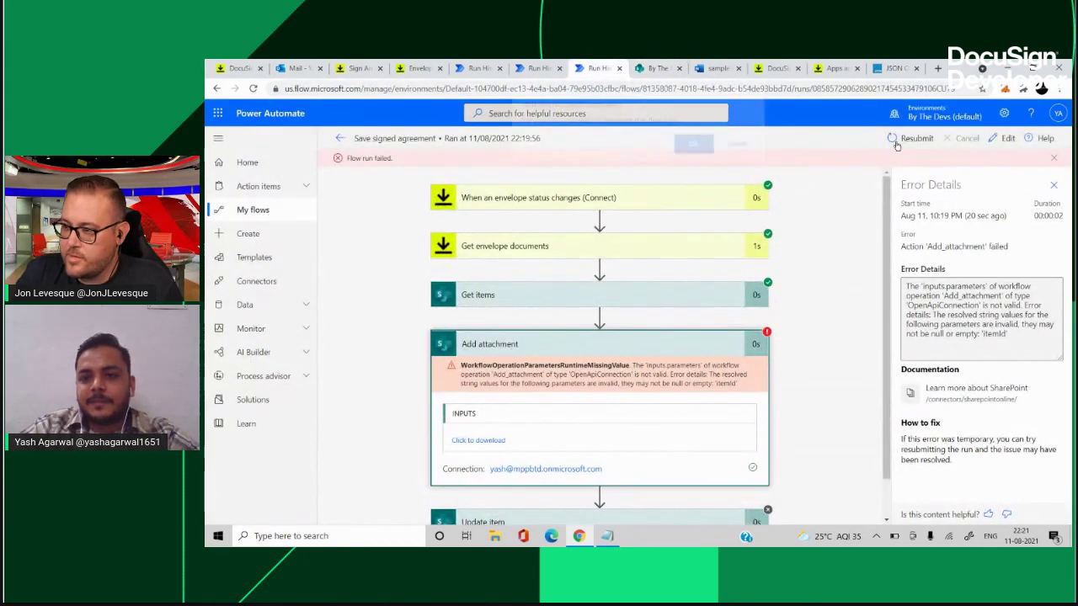
Step: Confirm the resubmission, check the contractor's status now reads Signed, and open a new tab
click(693, 152)
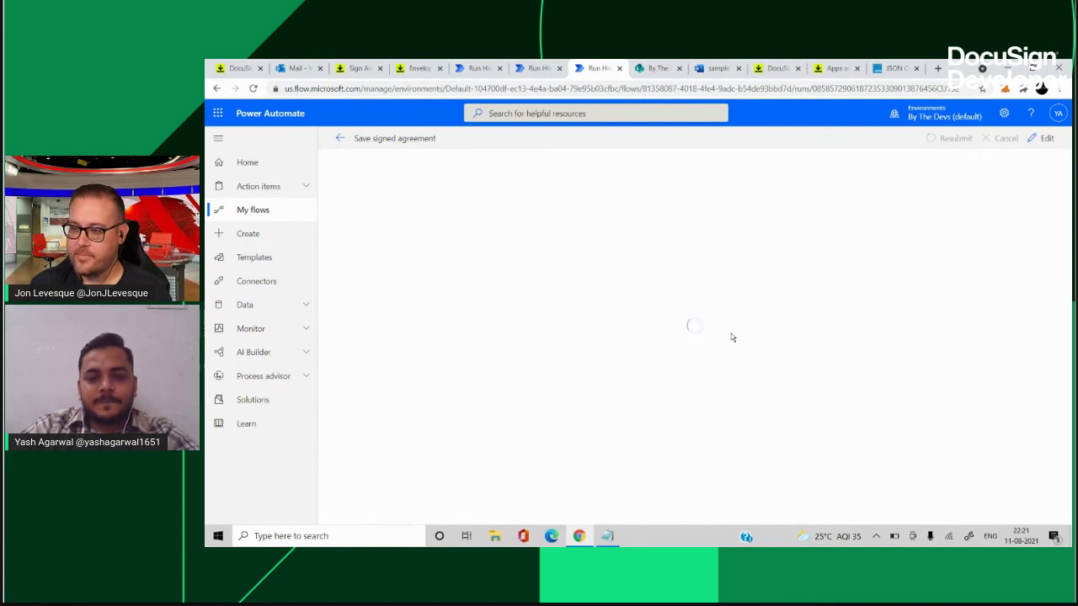
click(651, 71)
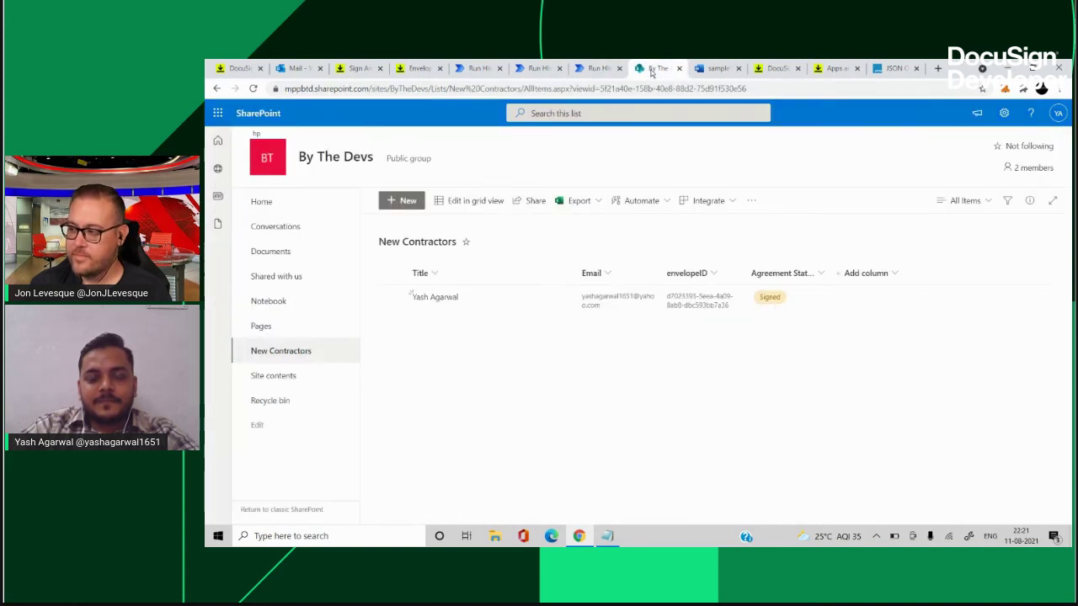
click(594, 71)
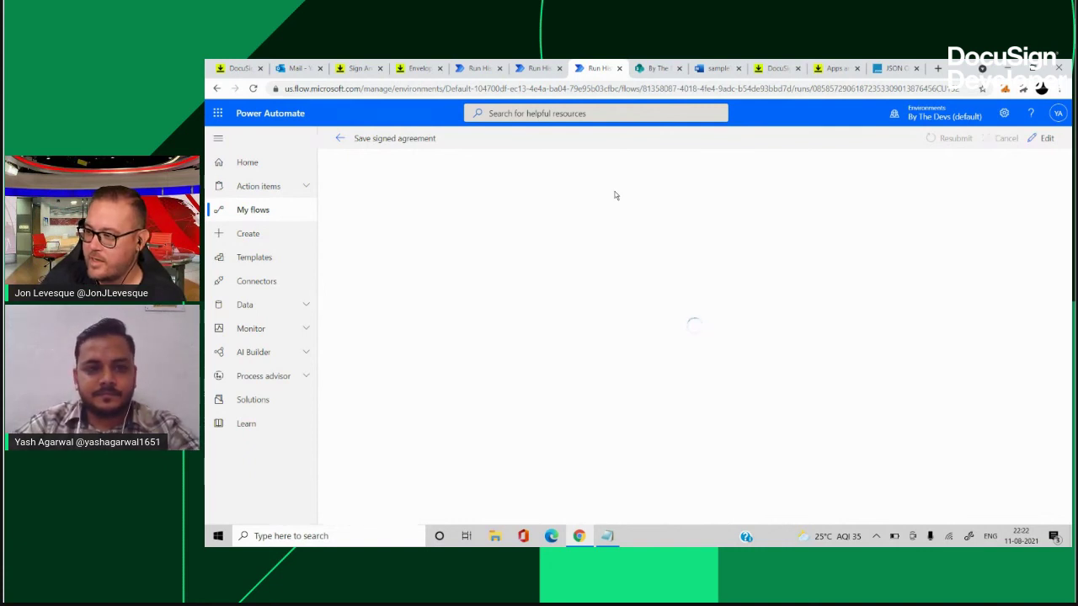
click(938, 69)
Step: Go to flow.microsoft.com and open the Save signed agreement flow from My flows
text(my)
key(BackSpace)
key(BackSpace)
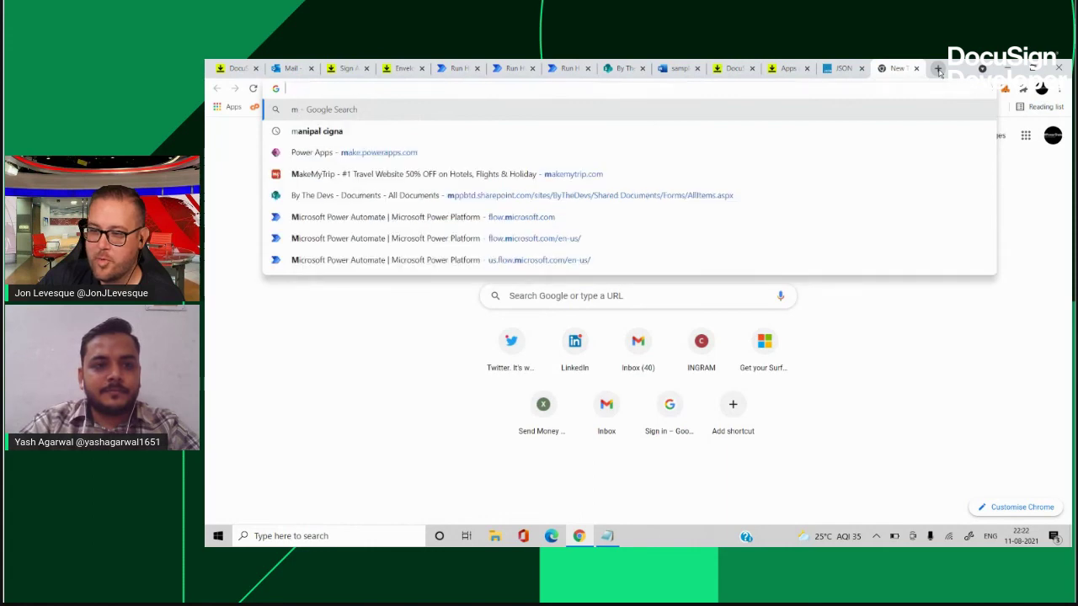
text(flow)
key(Return)
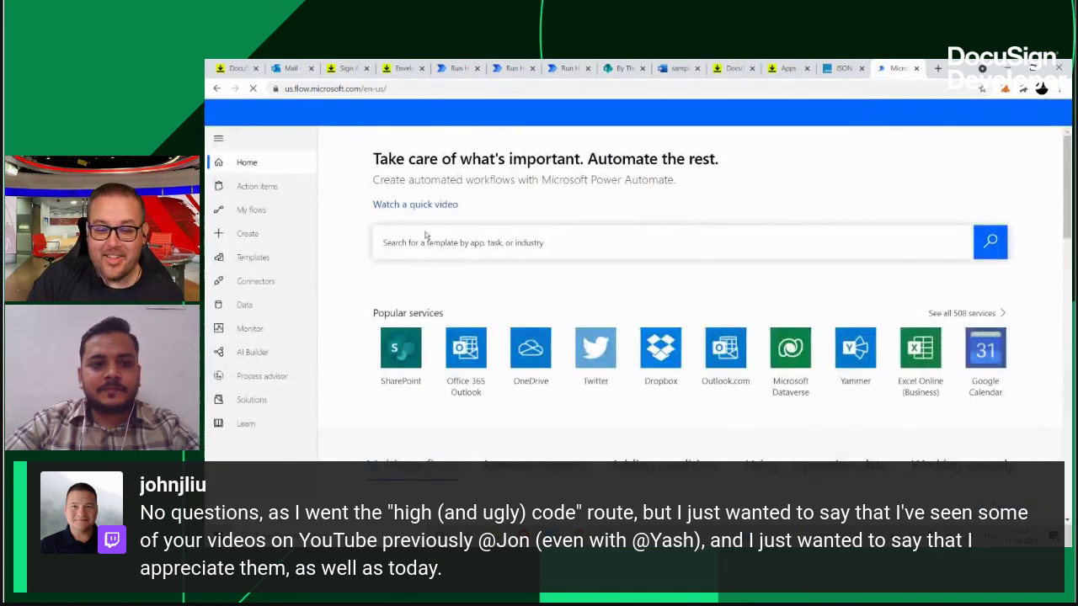
click(267, 211)
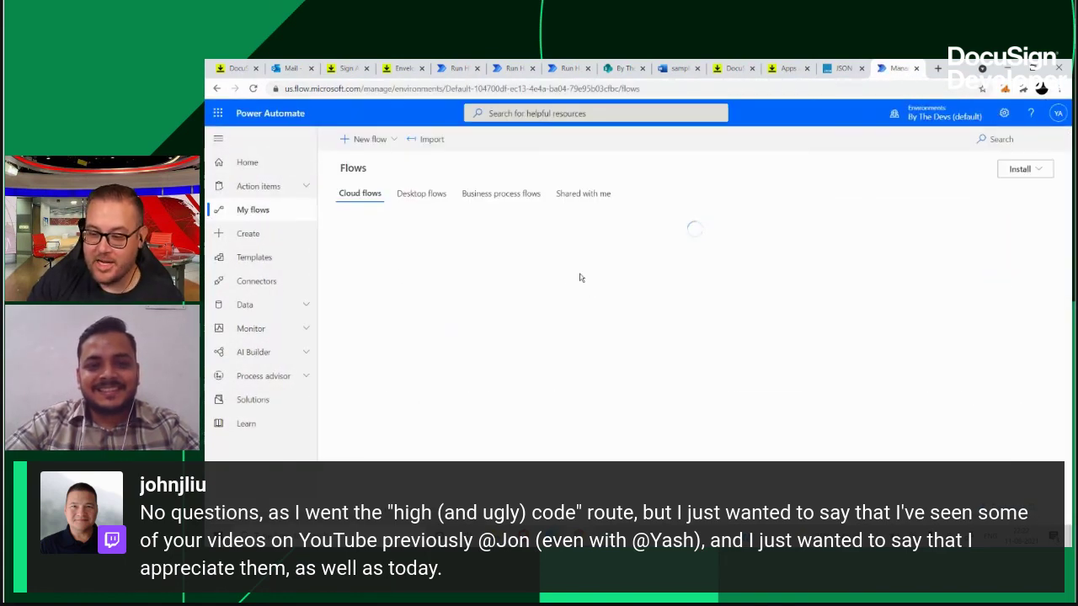
click(451, 267)
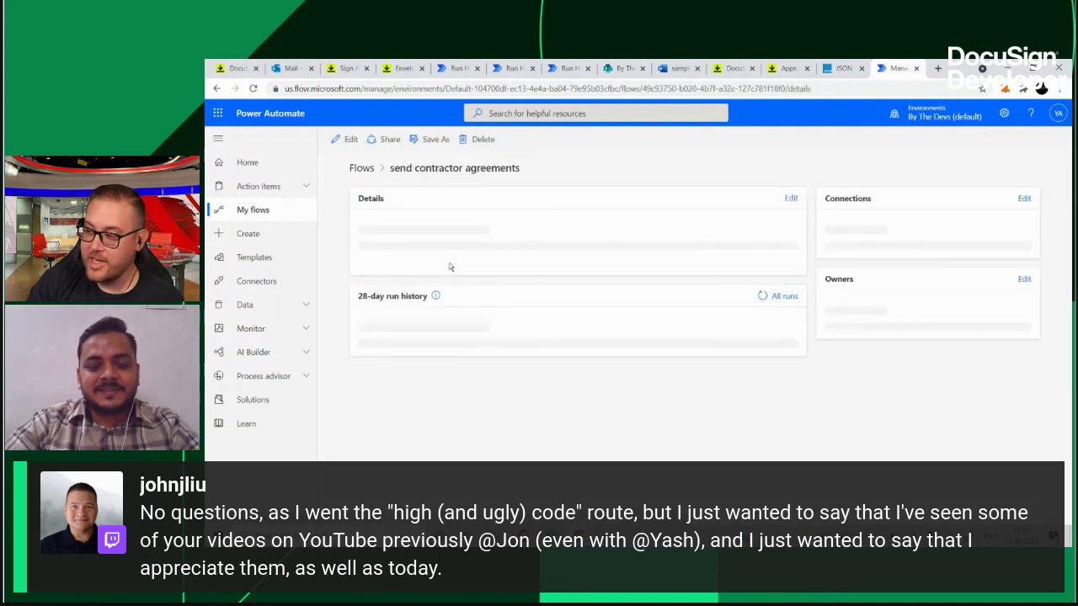
click(361, 169)
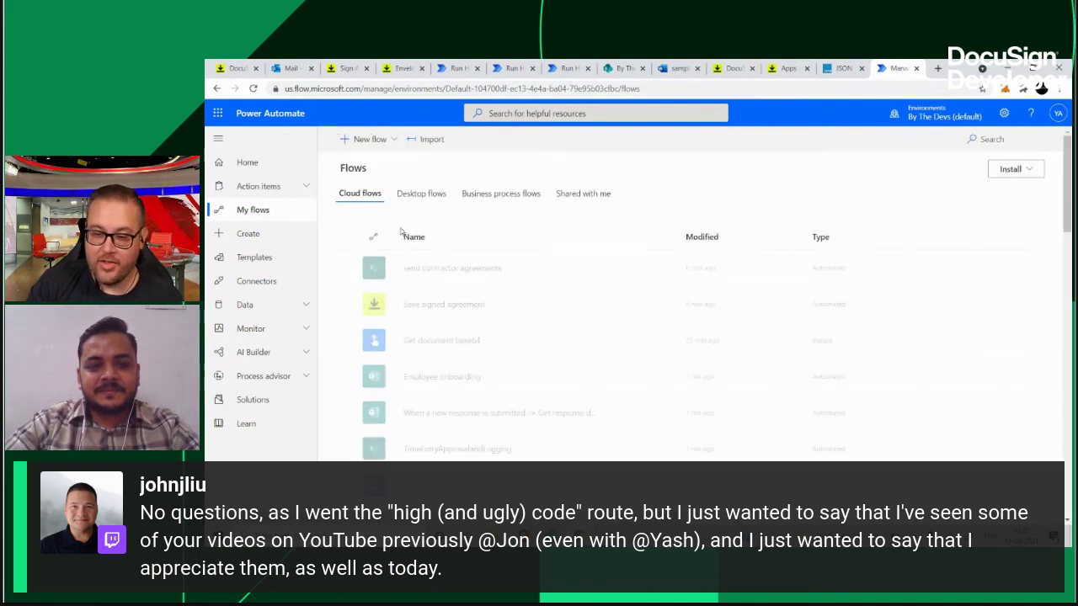
click(425, 304)
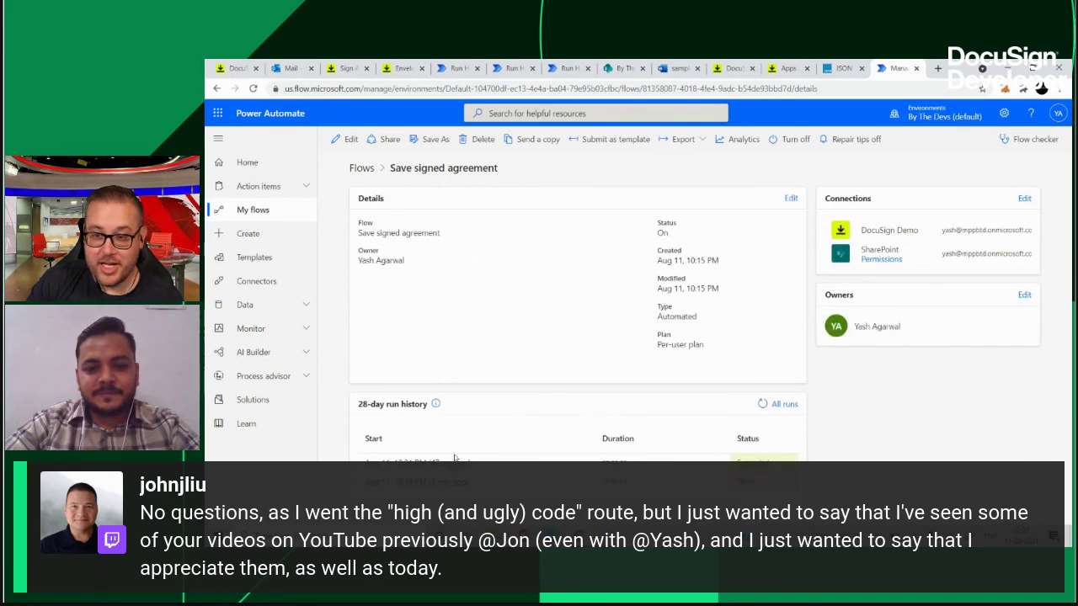
Step: Check the newest run in the 28-day history, then return to the New Contractors list
click(445, 462)
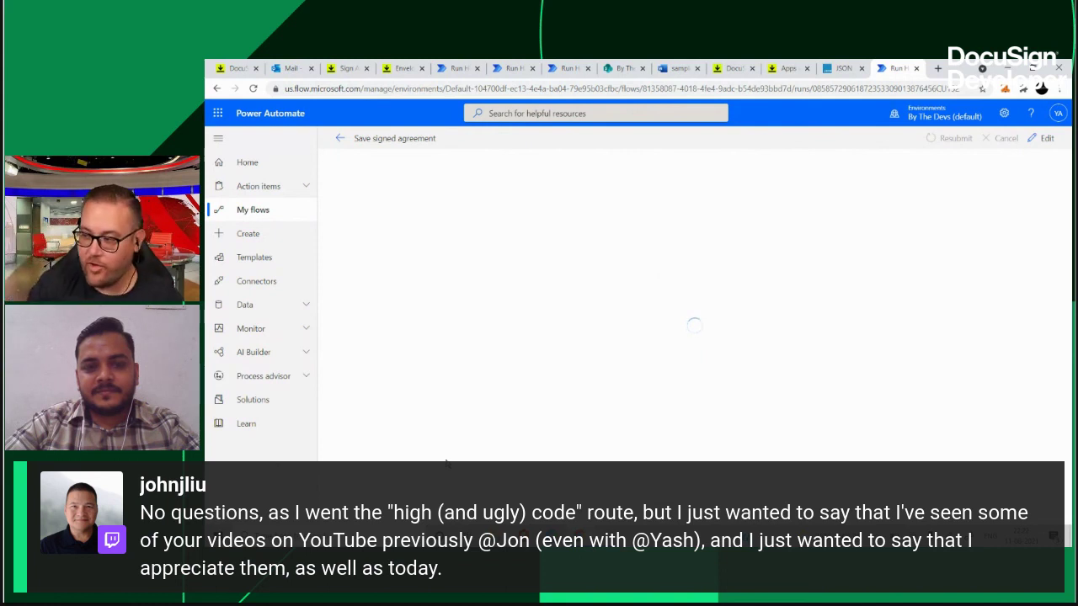
click(566, 69)
click(894, 69)
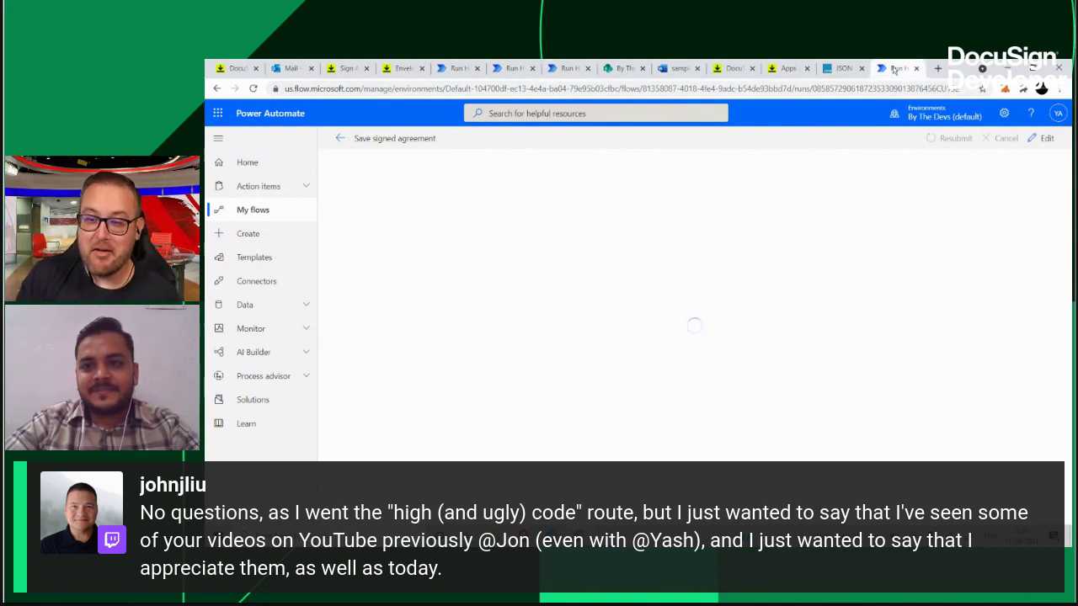
click(339, 138)
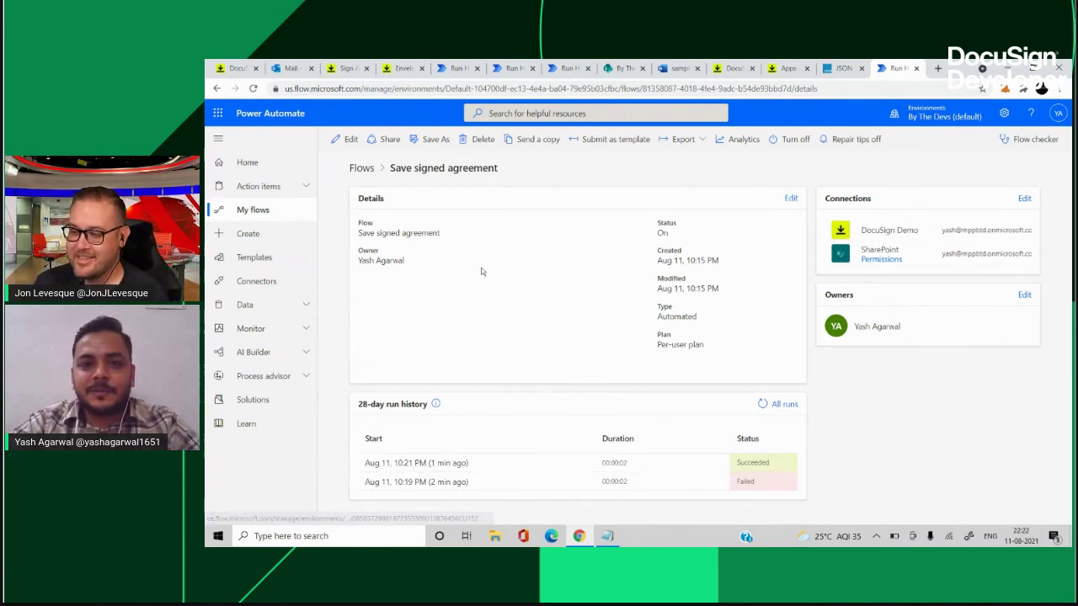
click(571, 66)
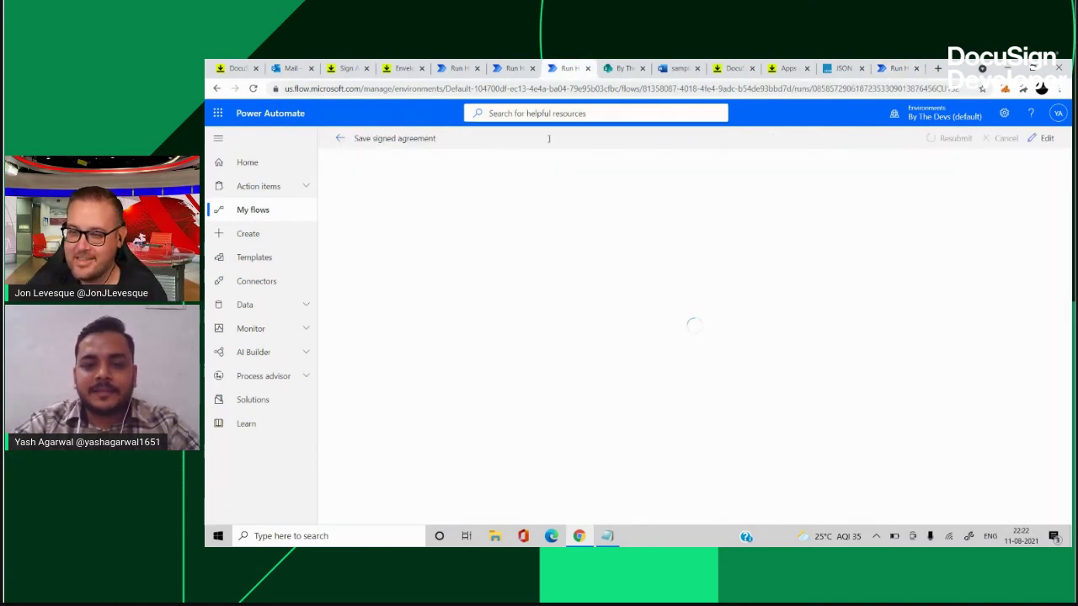
click(623, 67)
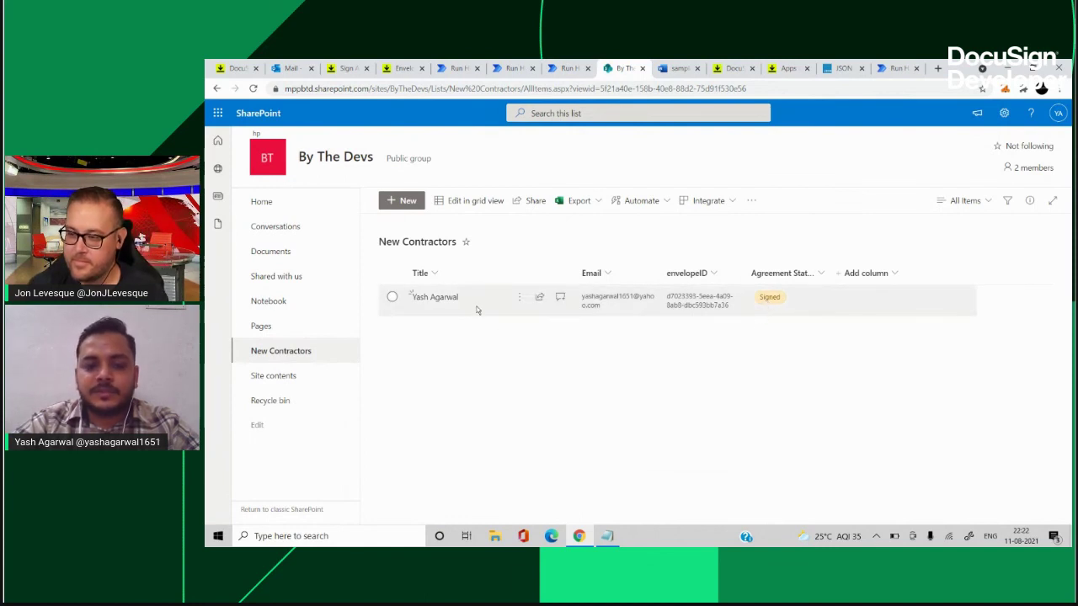
Step: Open the item's ContractorAgreement.PDF attachment and review both signatures and the Certificate of Completion
click(435, 302)
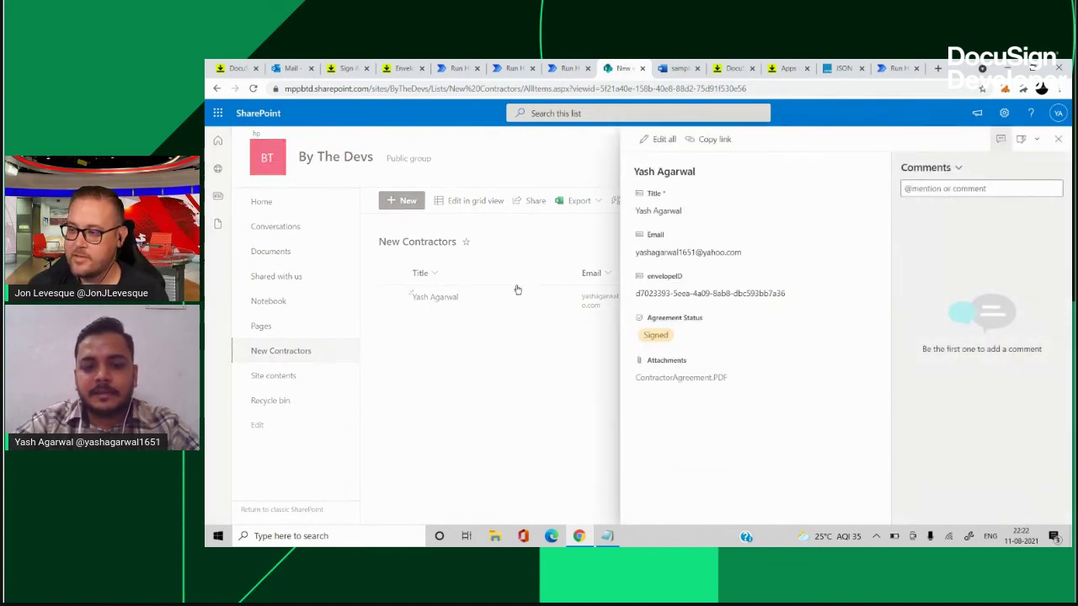
click(684, 378)
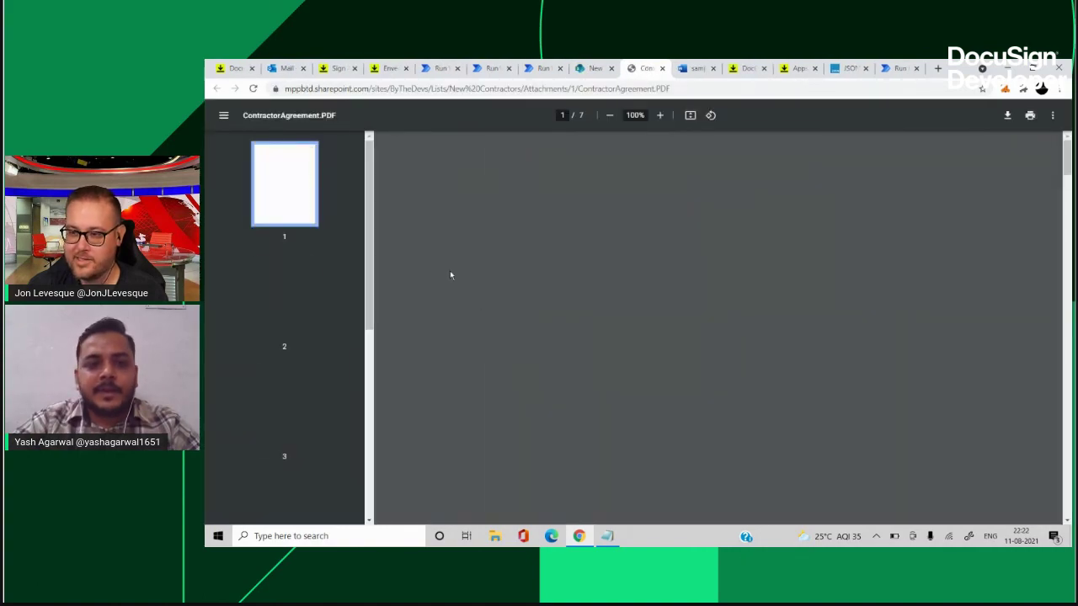
scroll(633, 347, down, 15)
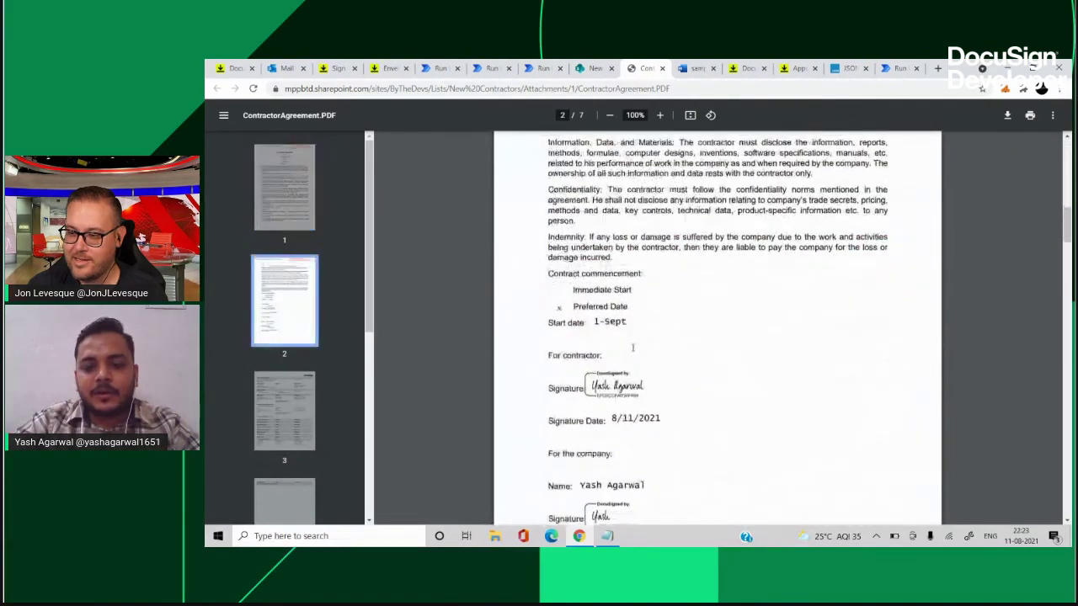
scroll(632, 346, down, 10)
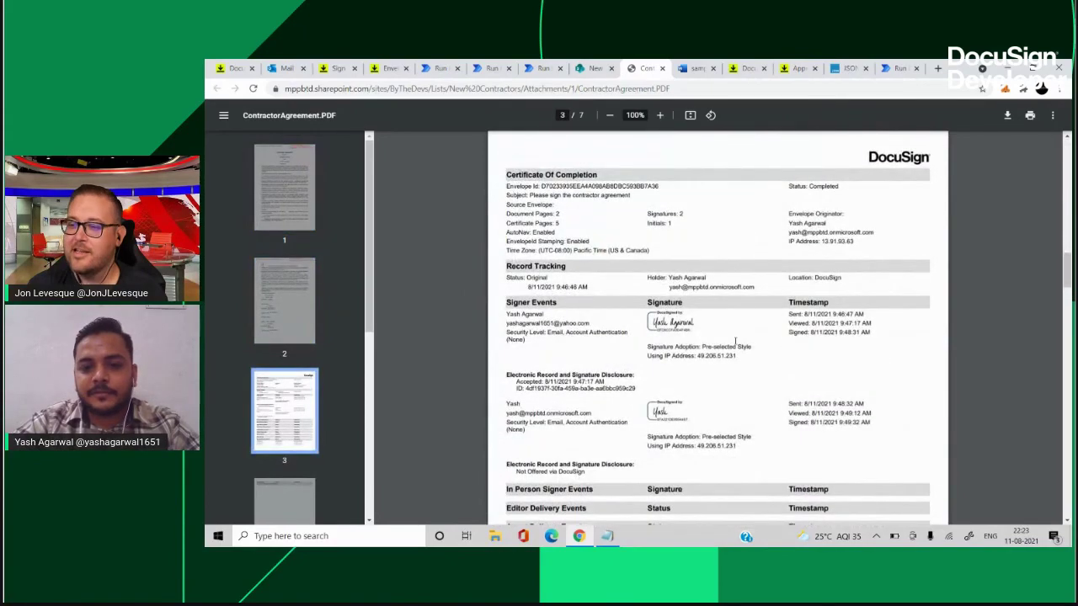
scroll(735, 341, down, 3)
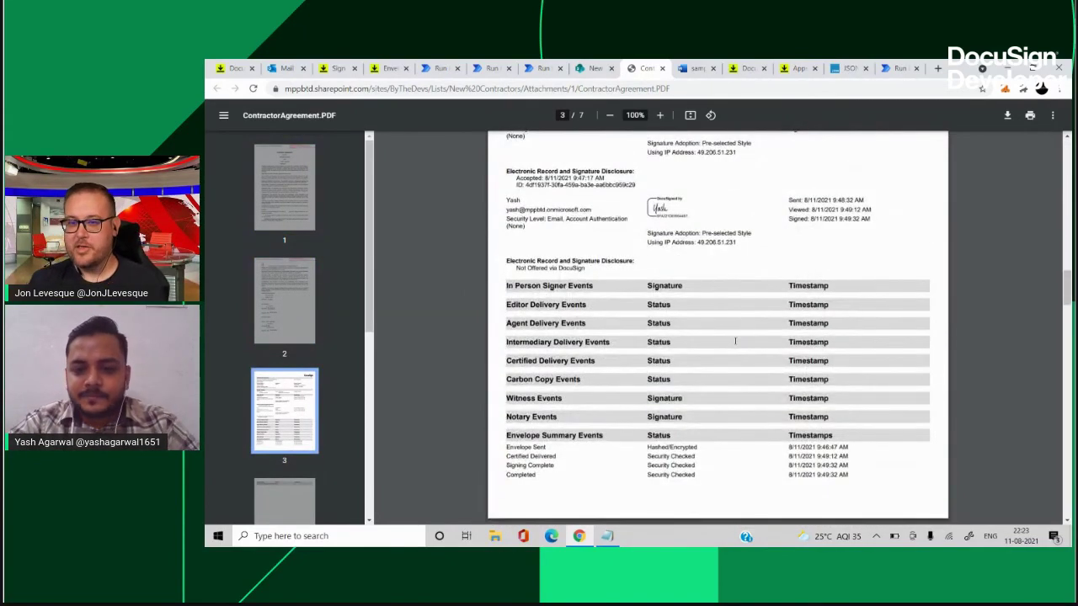
scroll(735, 341, down, 6)
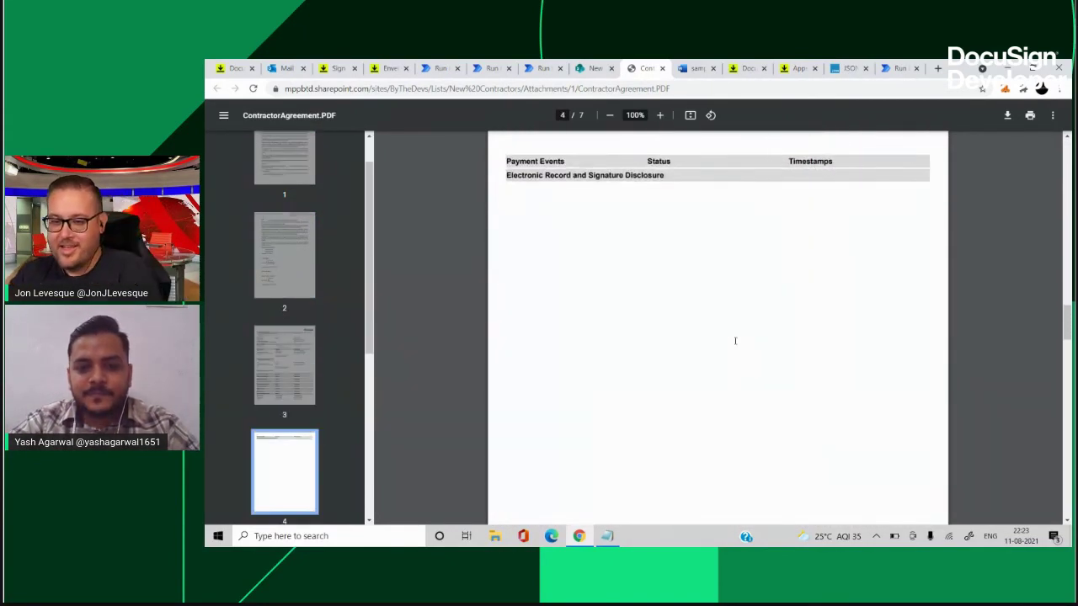
scroll(735, 341, down, 8)
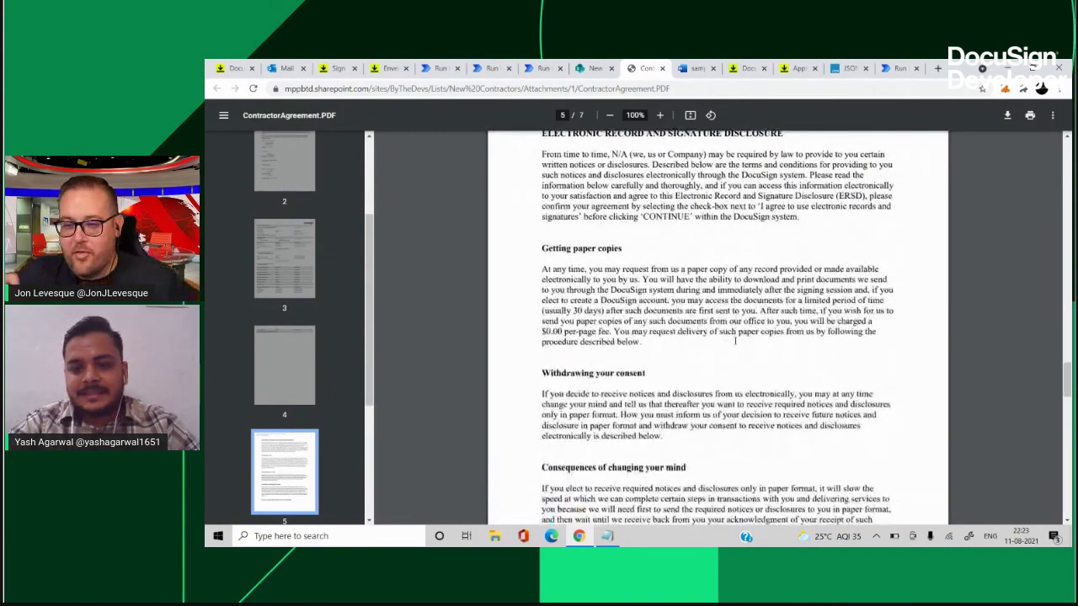
scroll(735, 341, up, 12)
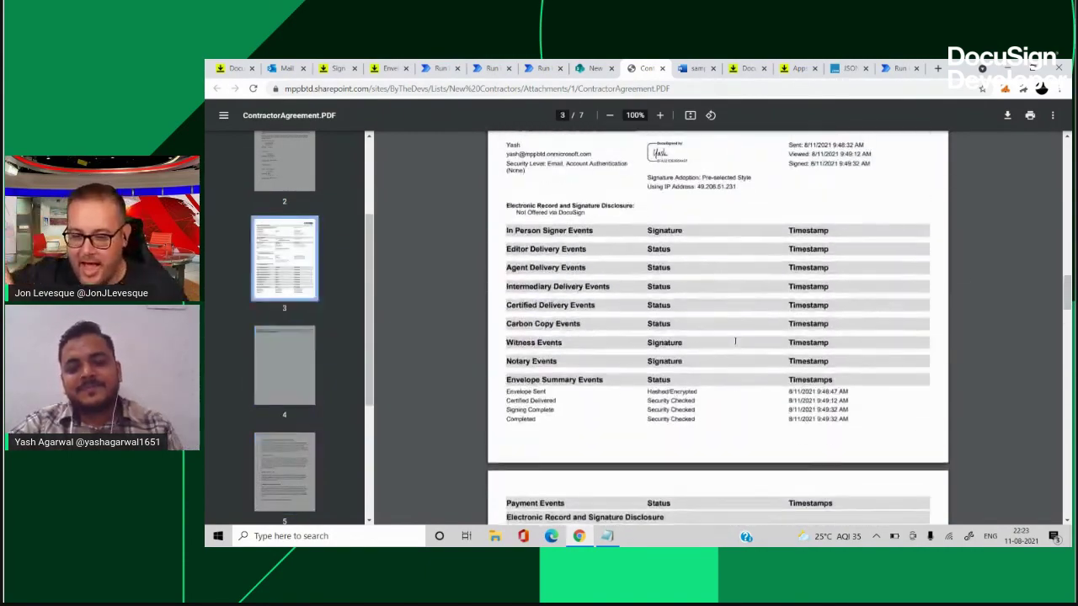
scroll(735, 341, up, 2)
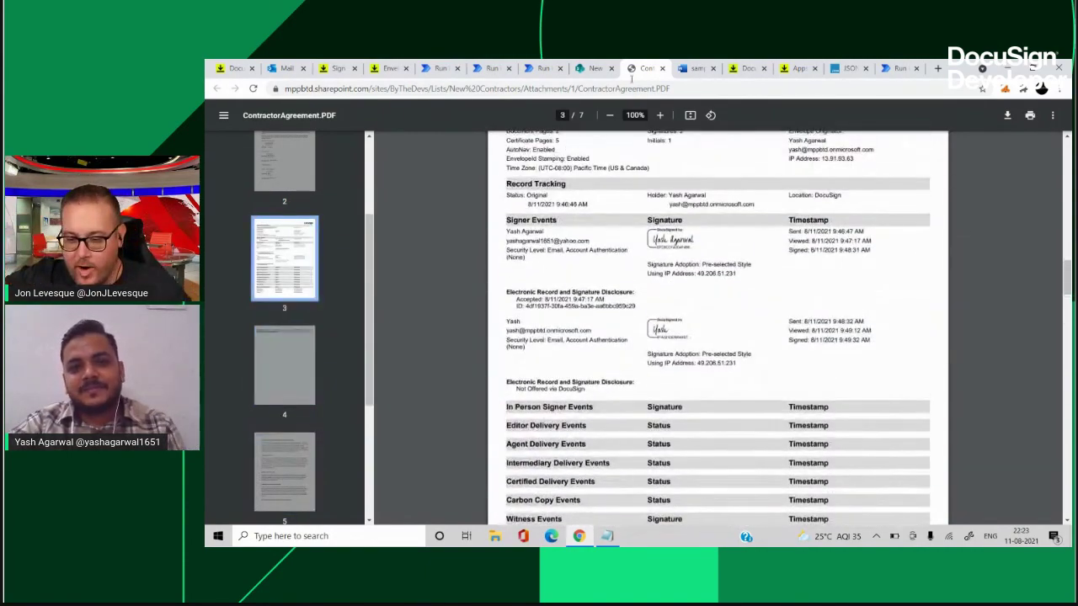
Step: Return to the Save signed agreement flow details and open the newest Aug 11 10:21 PM Succeeded run
click(549, 68)
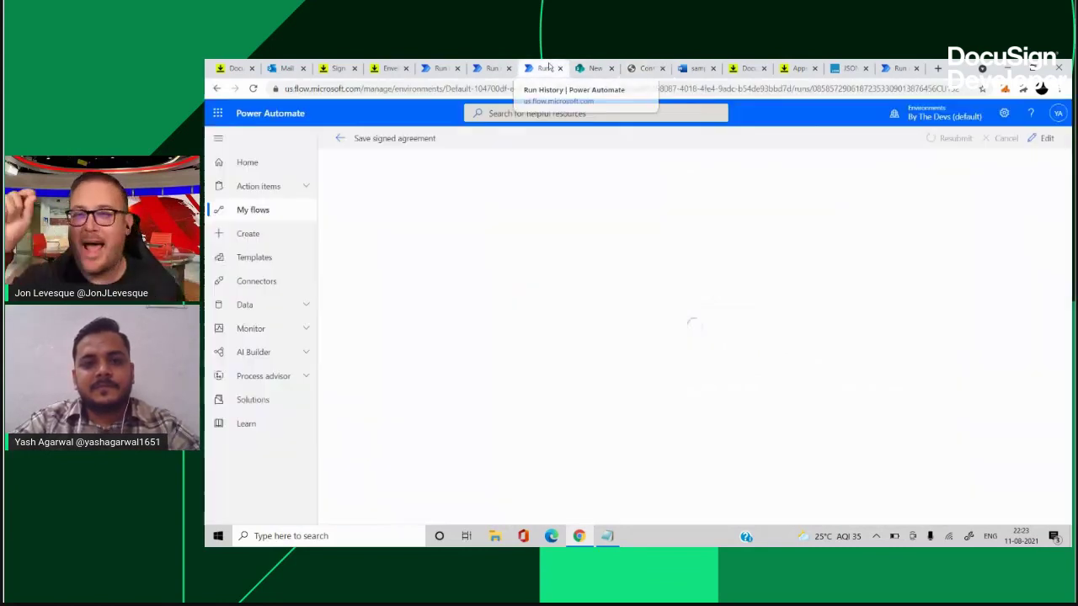
click(340, 138)
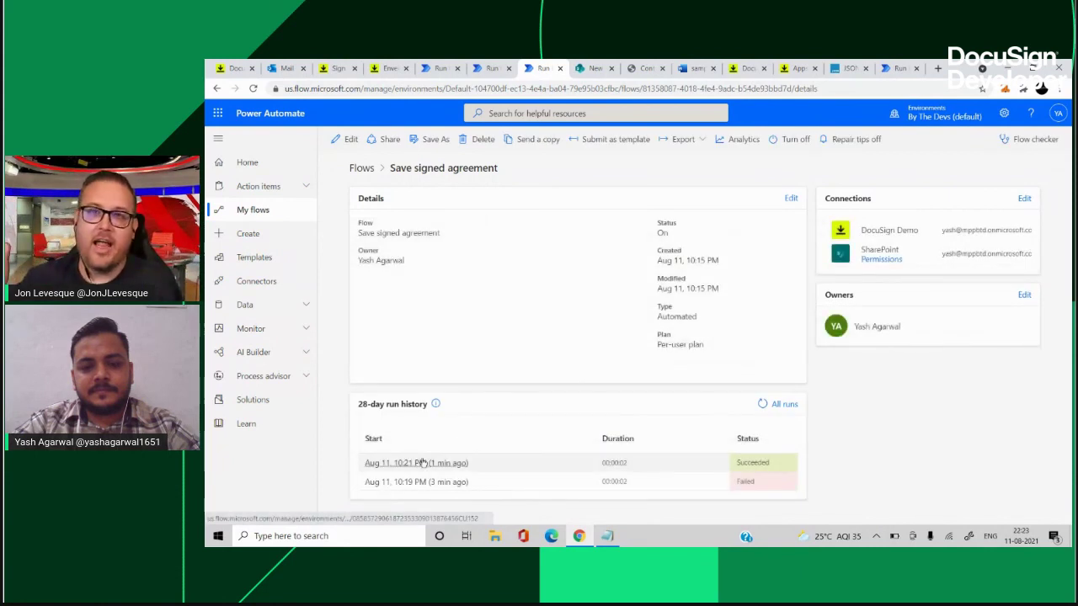
click(422, 462)
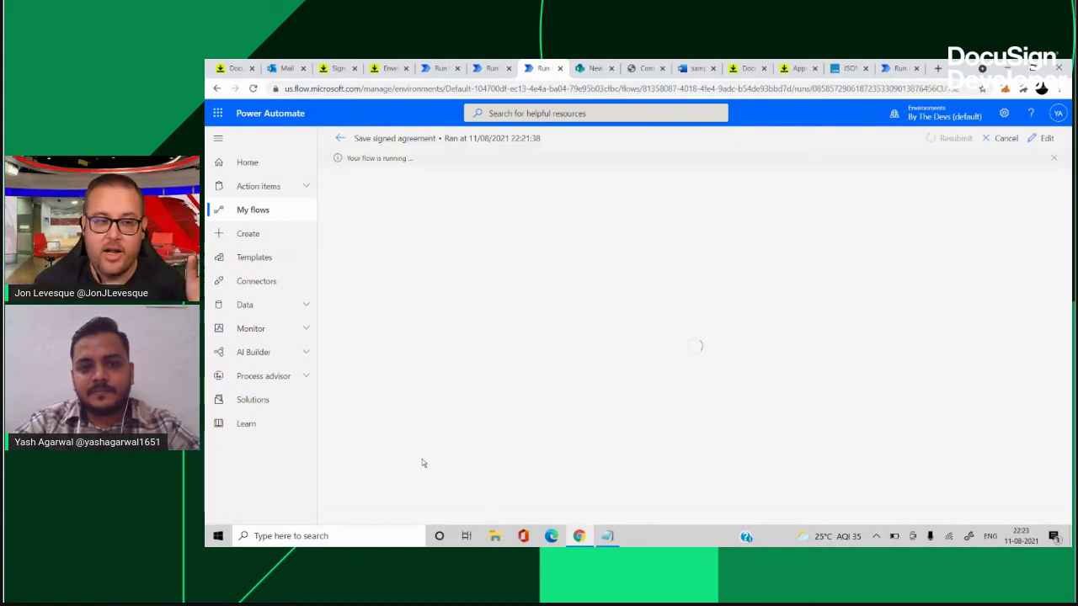